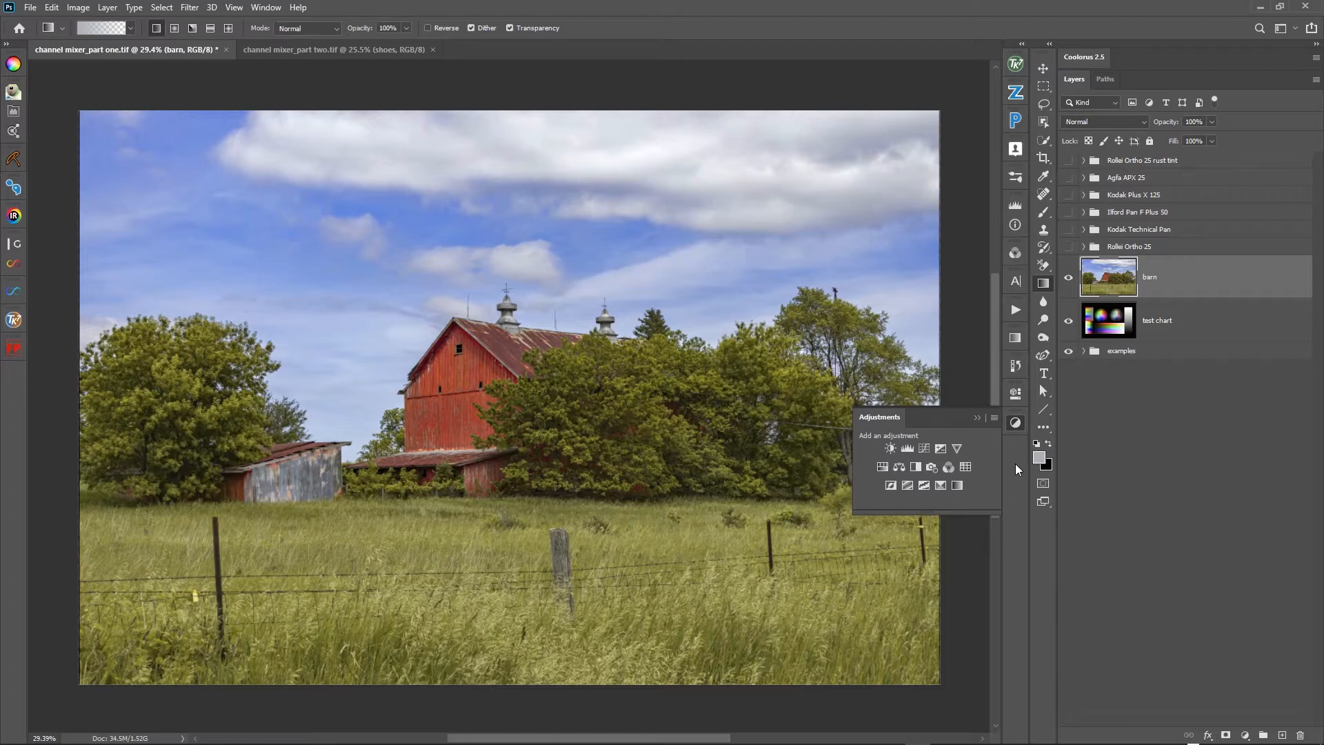
pyautogui.click(948, 467)
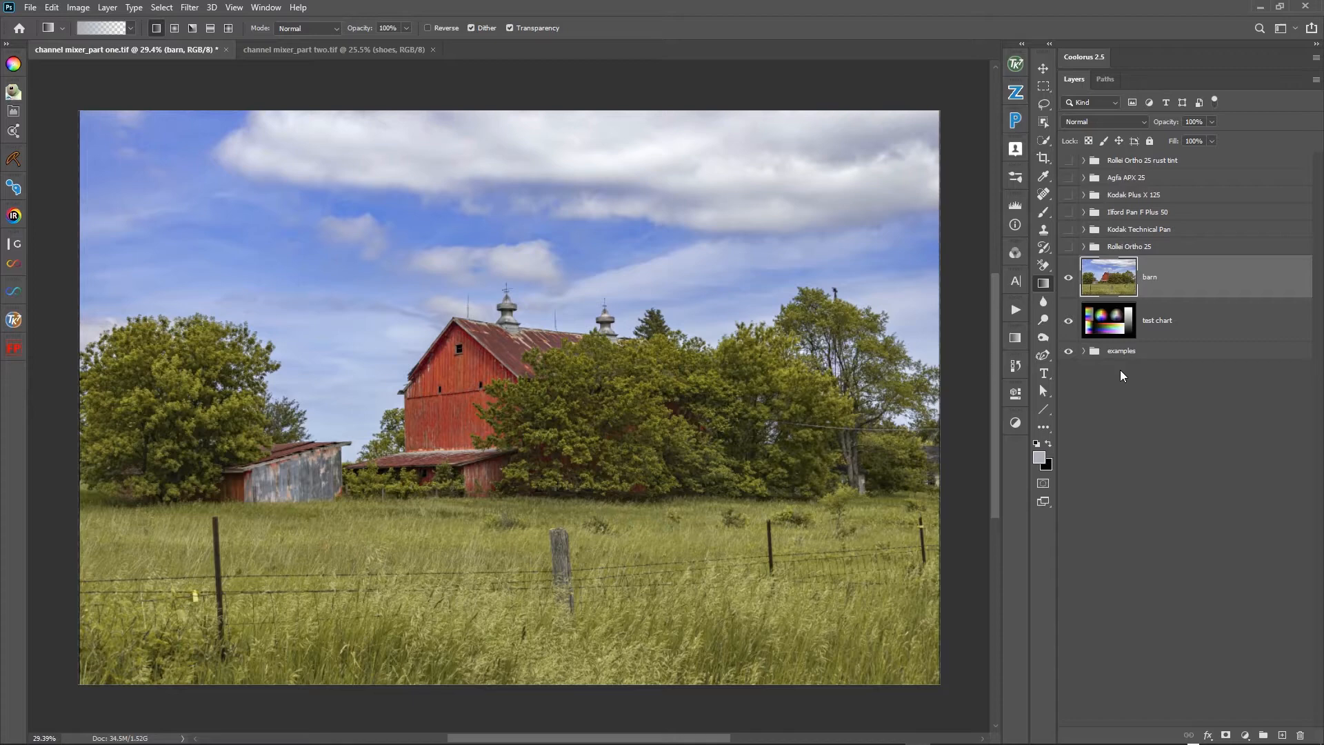
# - Compare the barn photo under the Agfa APX 25, Kodak Plus X 125, Ilford Pan F Plus 50, Kodak Technical Pan and Rollei Ortho 25 groups
pyautogui.click(1069, 179)
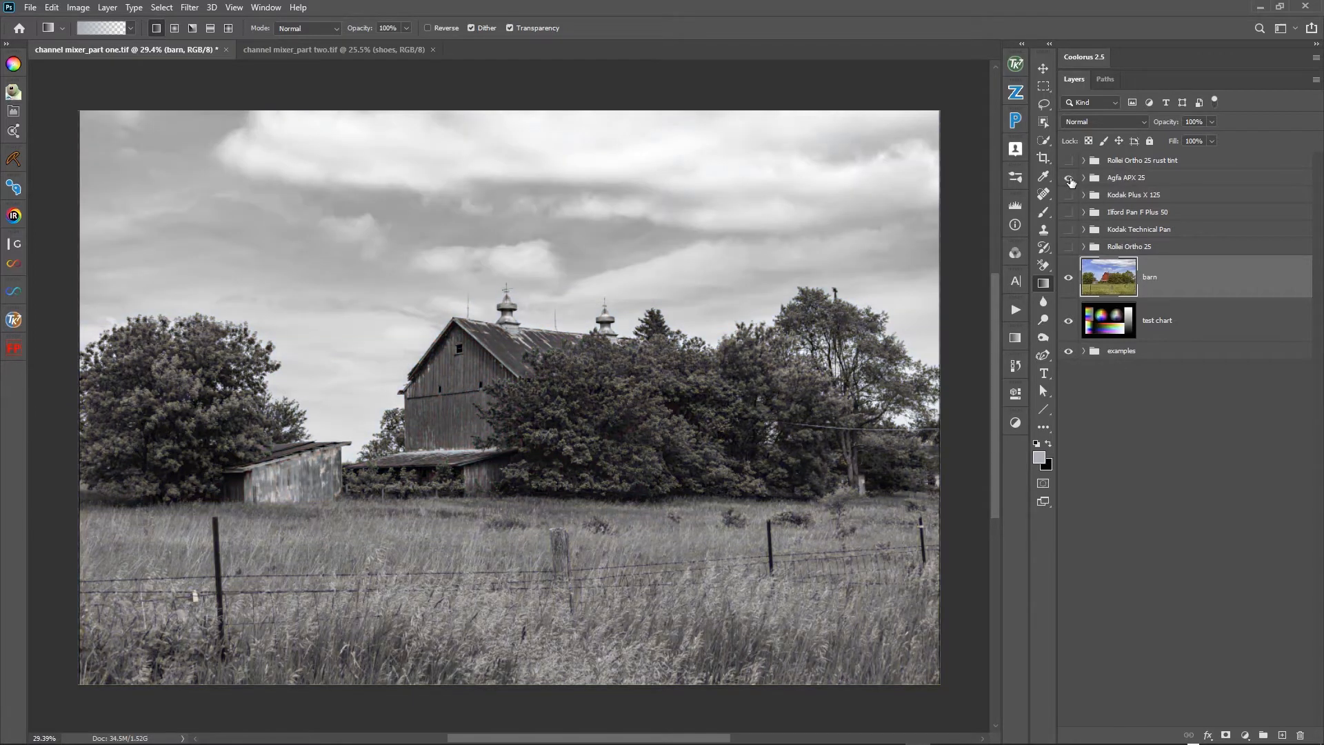
pyautogui.click(1069, 179)
pyautogui.click(1069, 196)
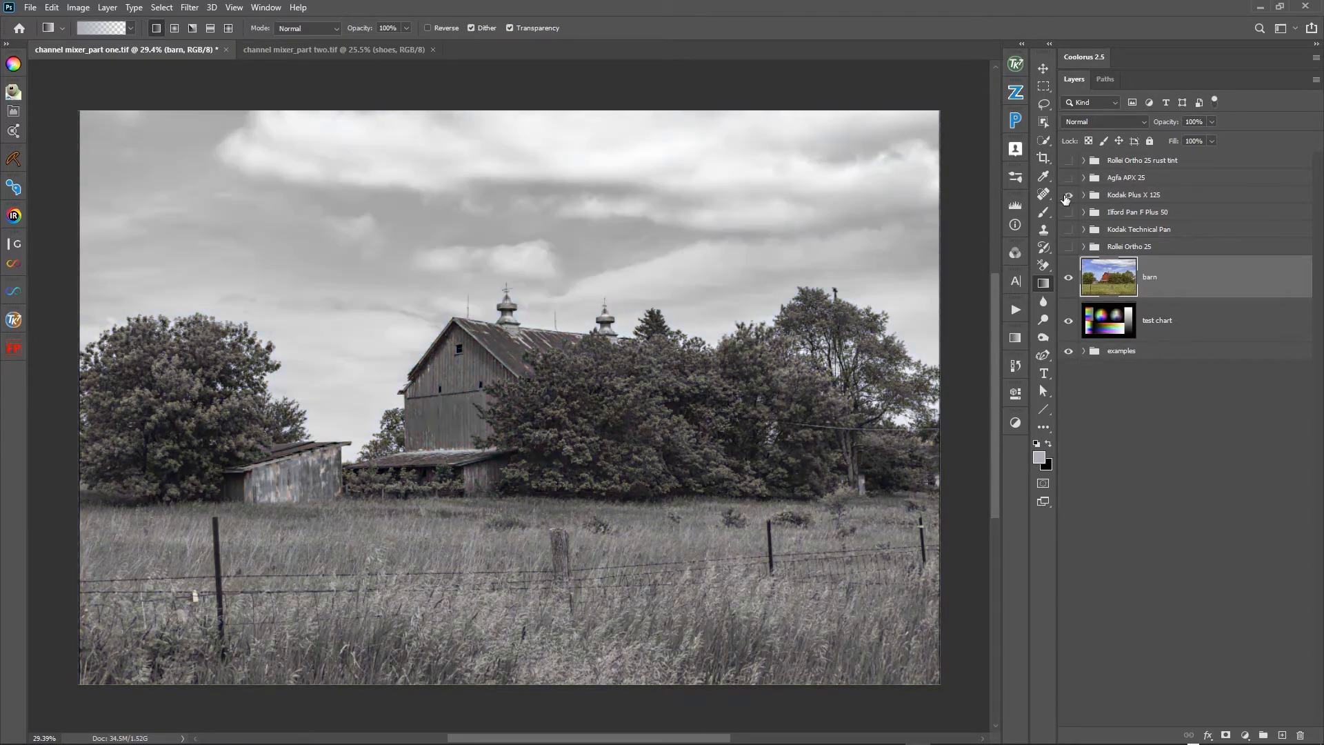
pyautogui.click(1069, 196)
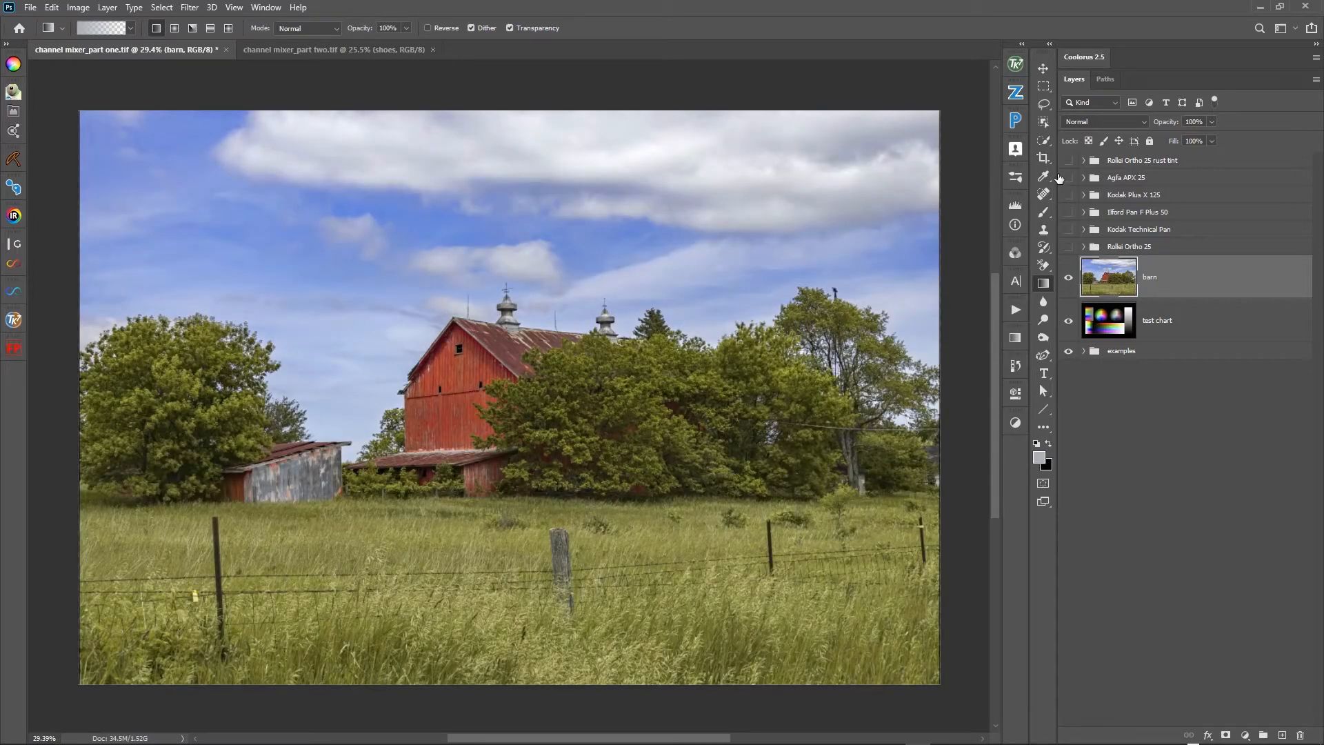
pyautogui.click(1068, 213)
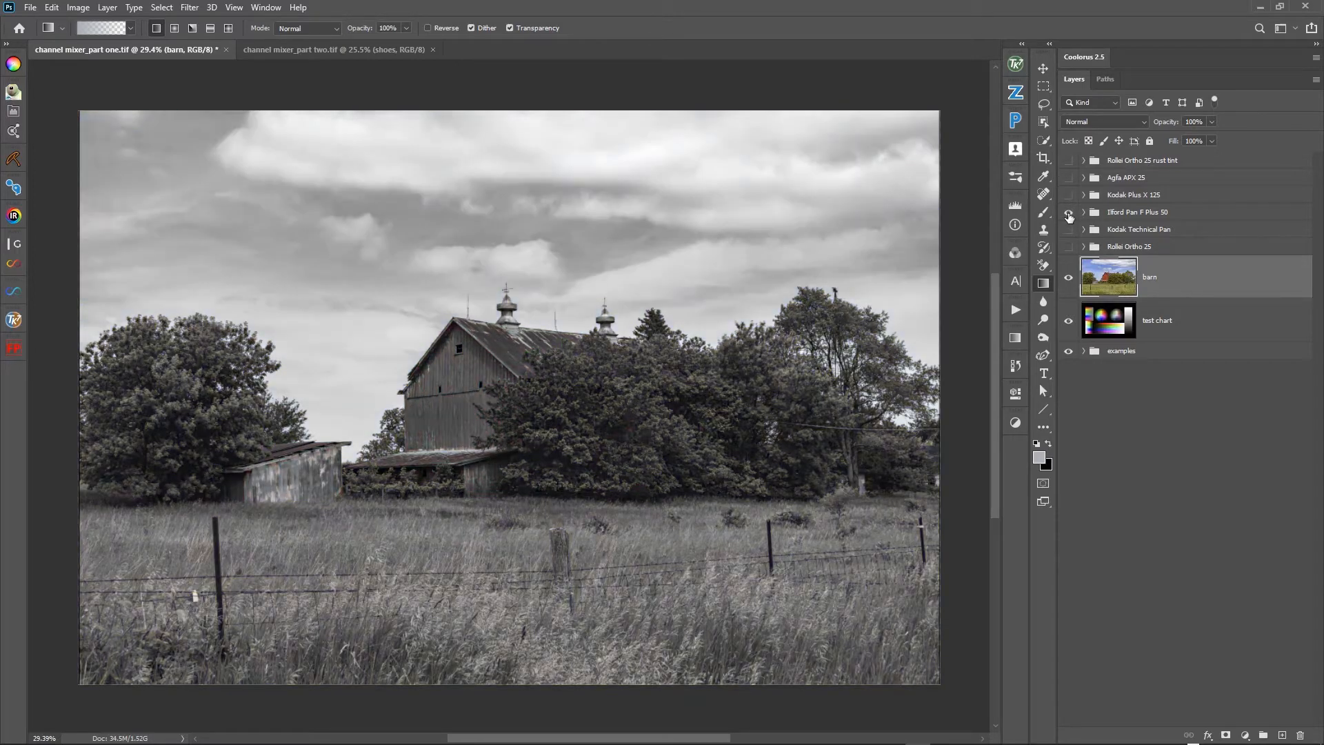
pyautogui.click(1068, 213)
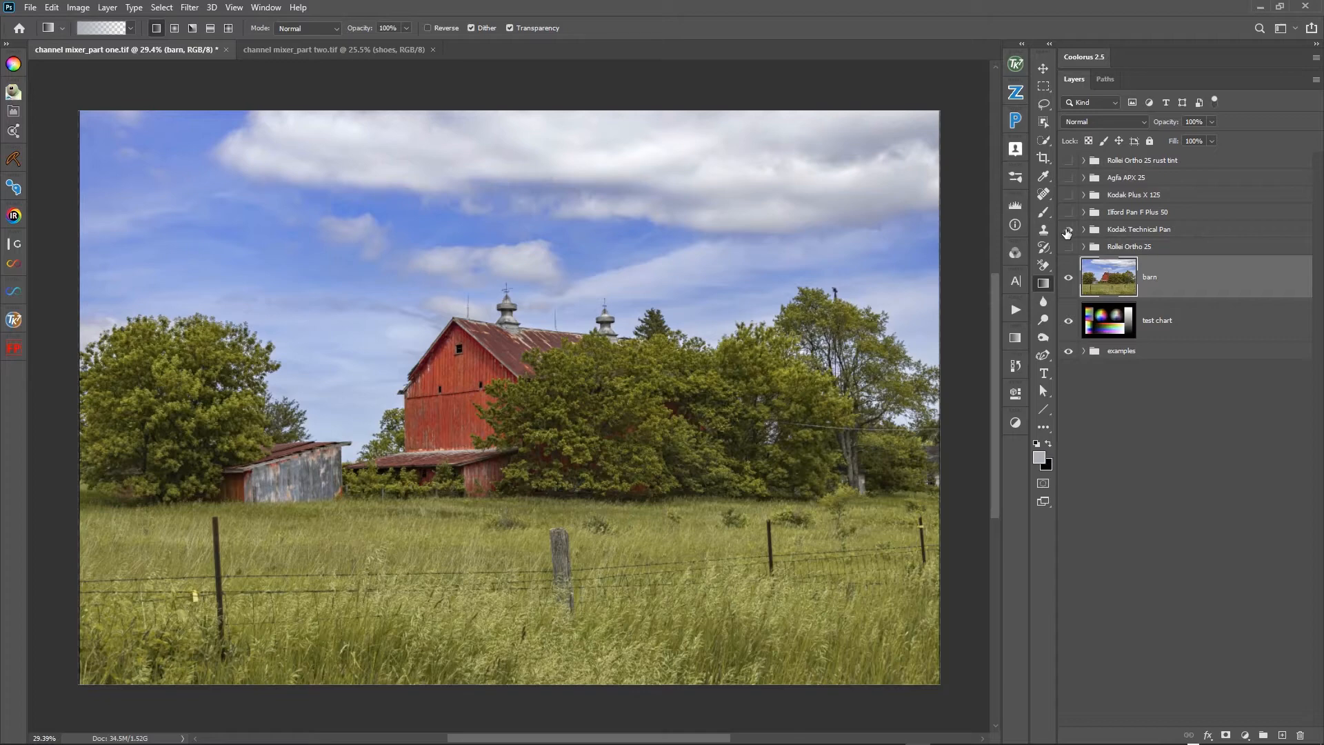
pyautogui.click(1067, 230)
pyautogui.click(1068, 230)
pyautogui.click(1069, 247)
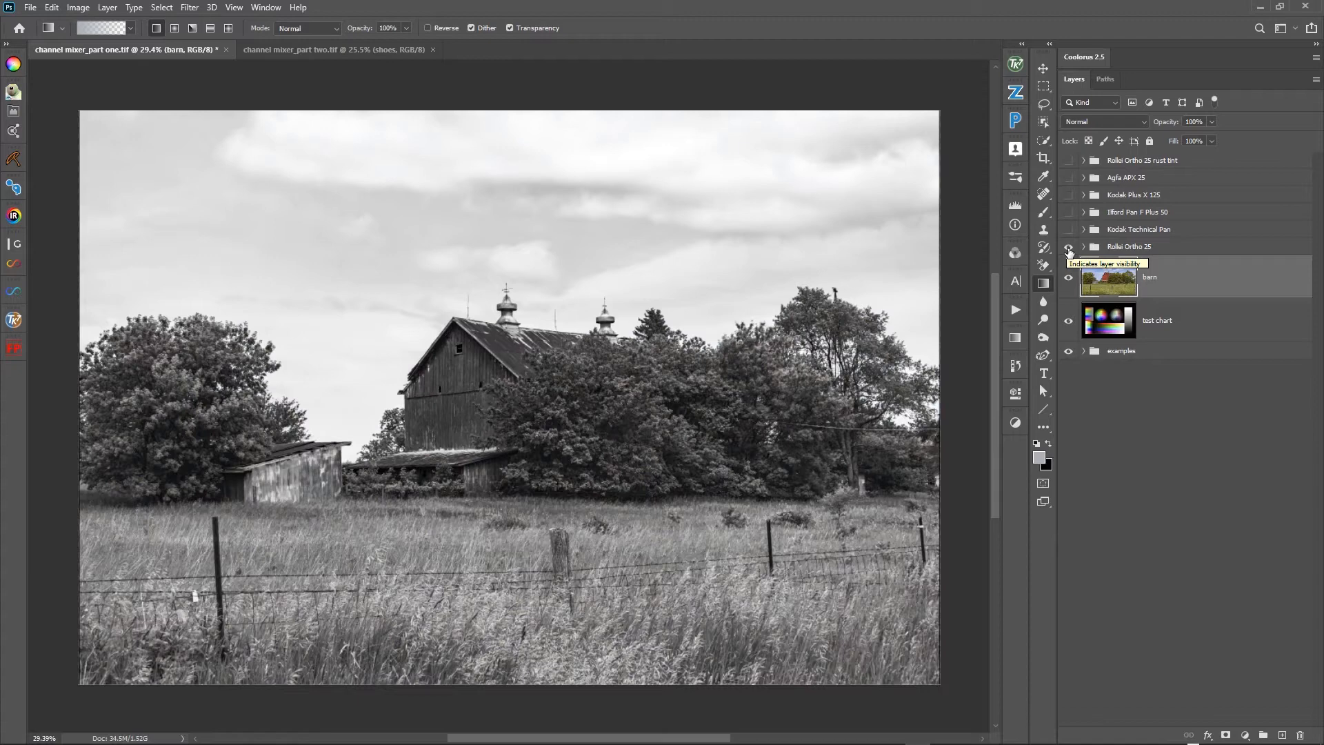
pyautogui.click(1068, 247)
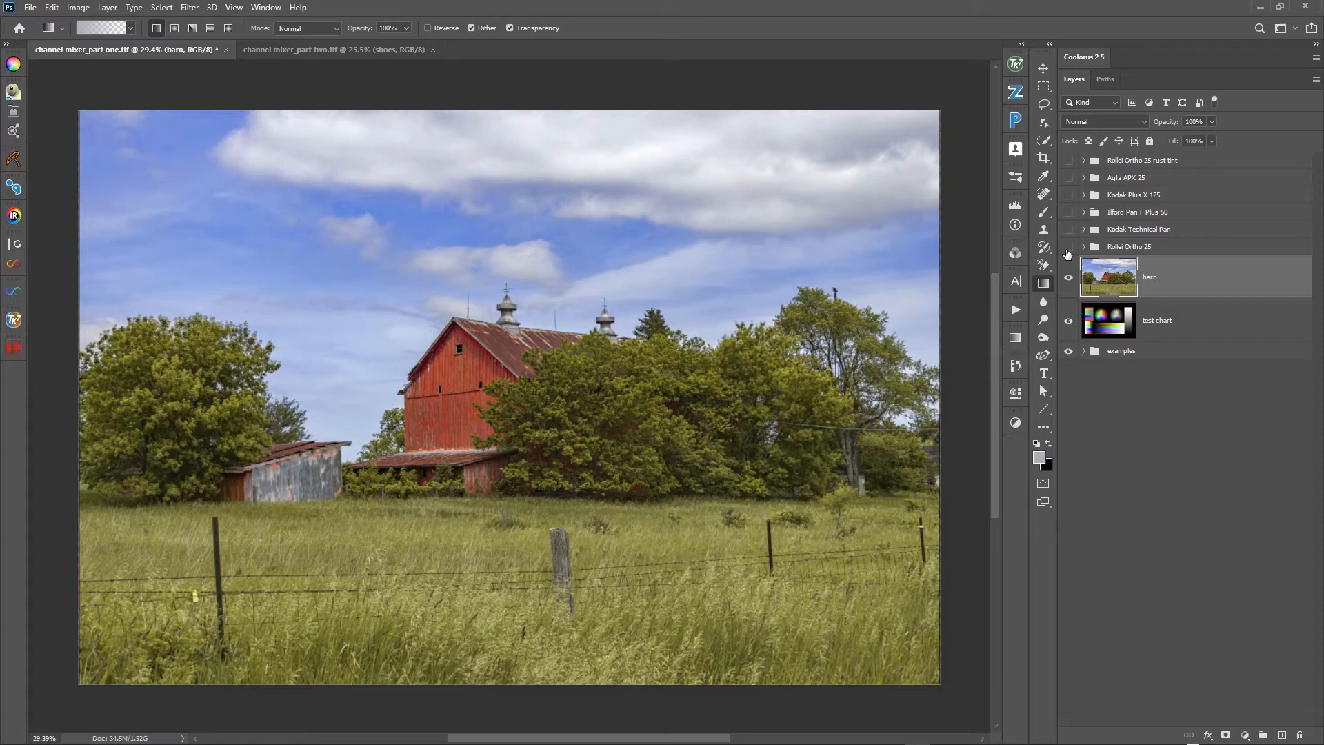
pyautogui.click(1068, 211)
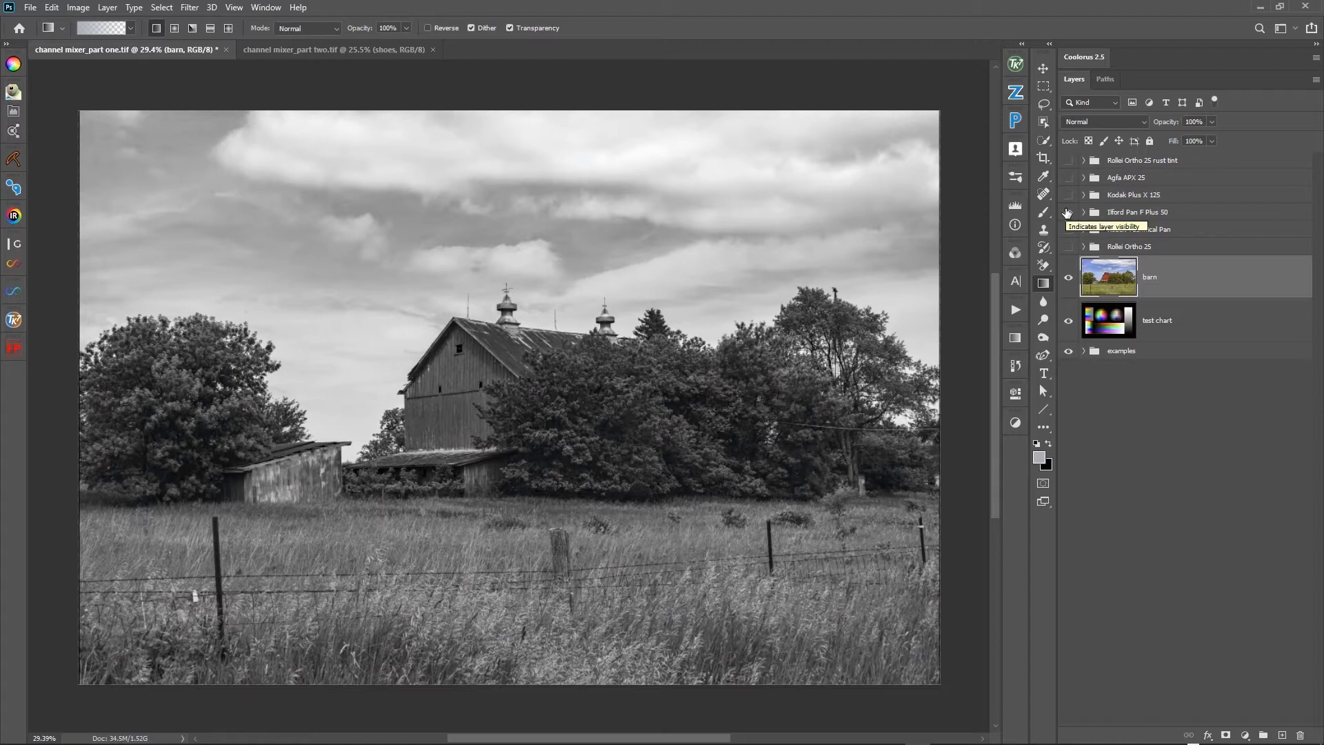
pyautogui.click(1068, 177)
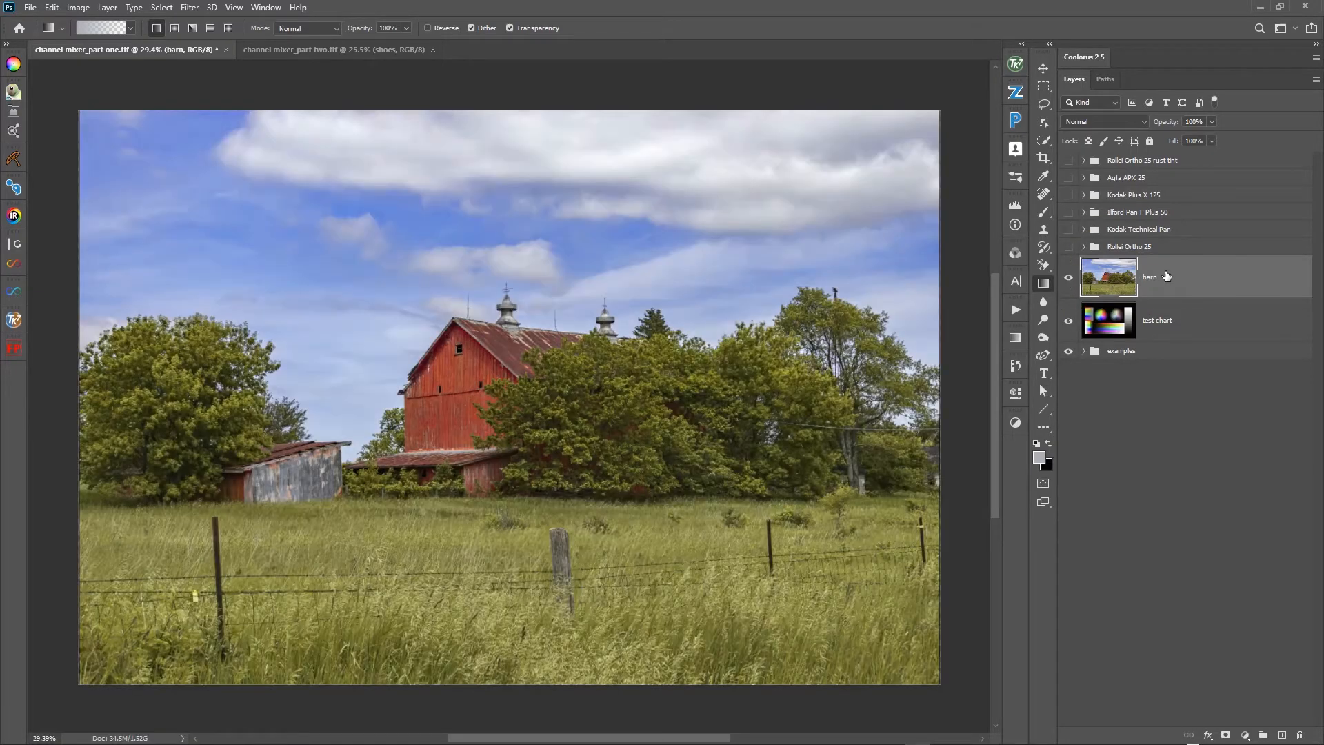
# - Expand and show the Agfa APX 25 group, with its complete layer hidden
pyautogui.click(1081, 179)
pyautogui.click(1083, 181)
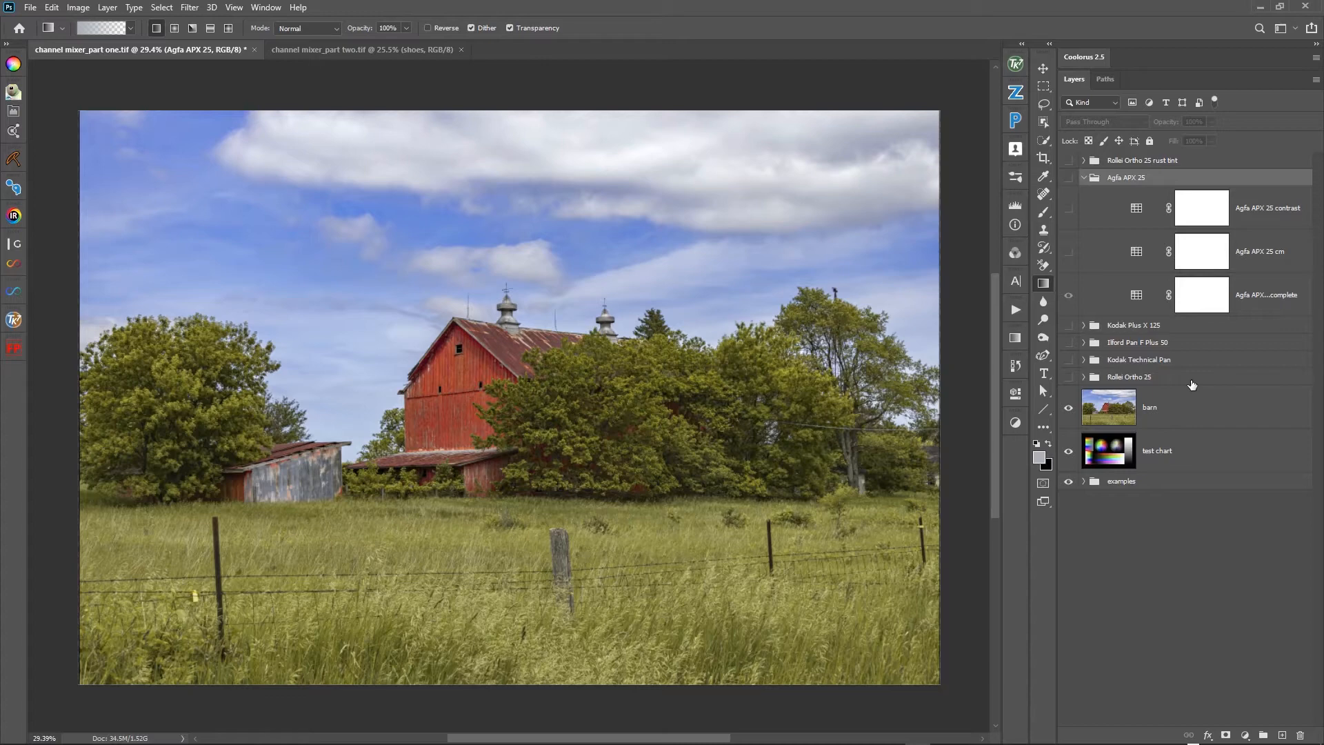
pyautogui.click(1069, 178)
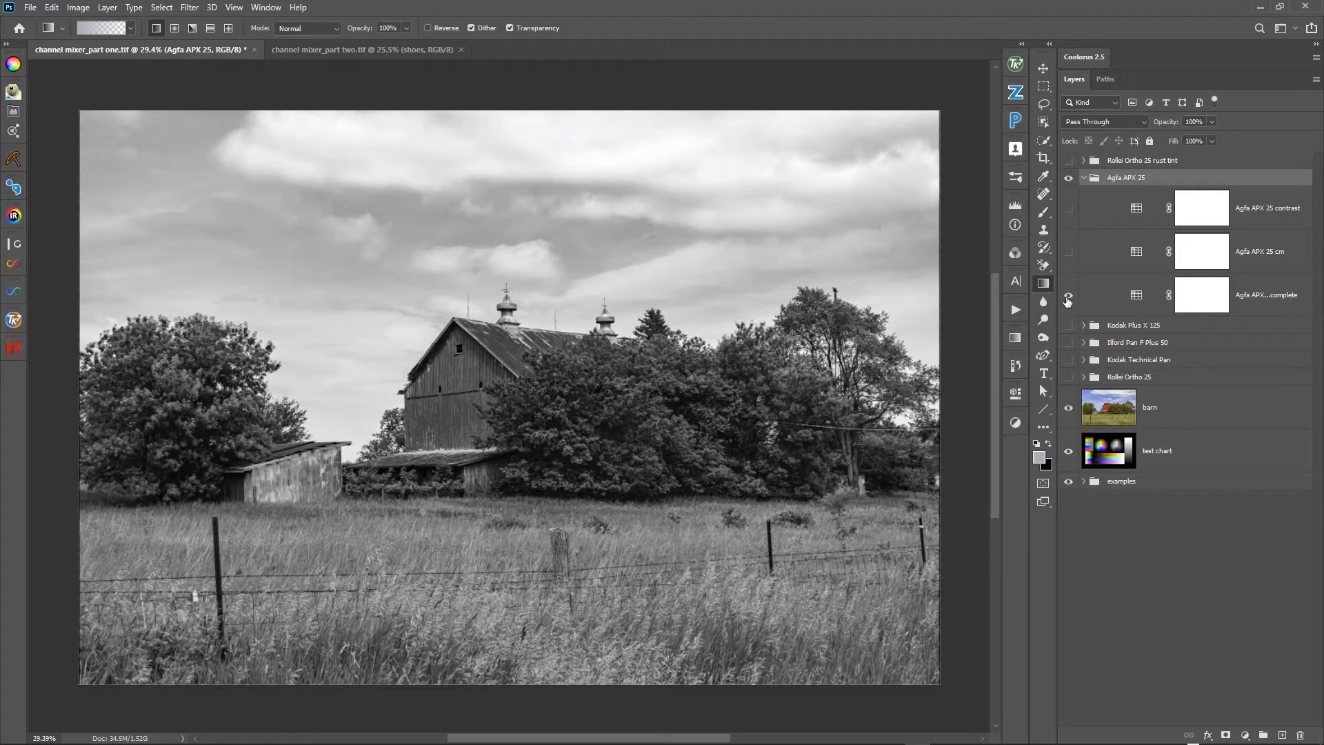
pyautogui.click(1068, 295)
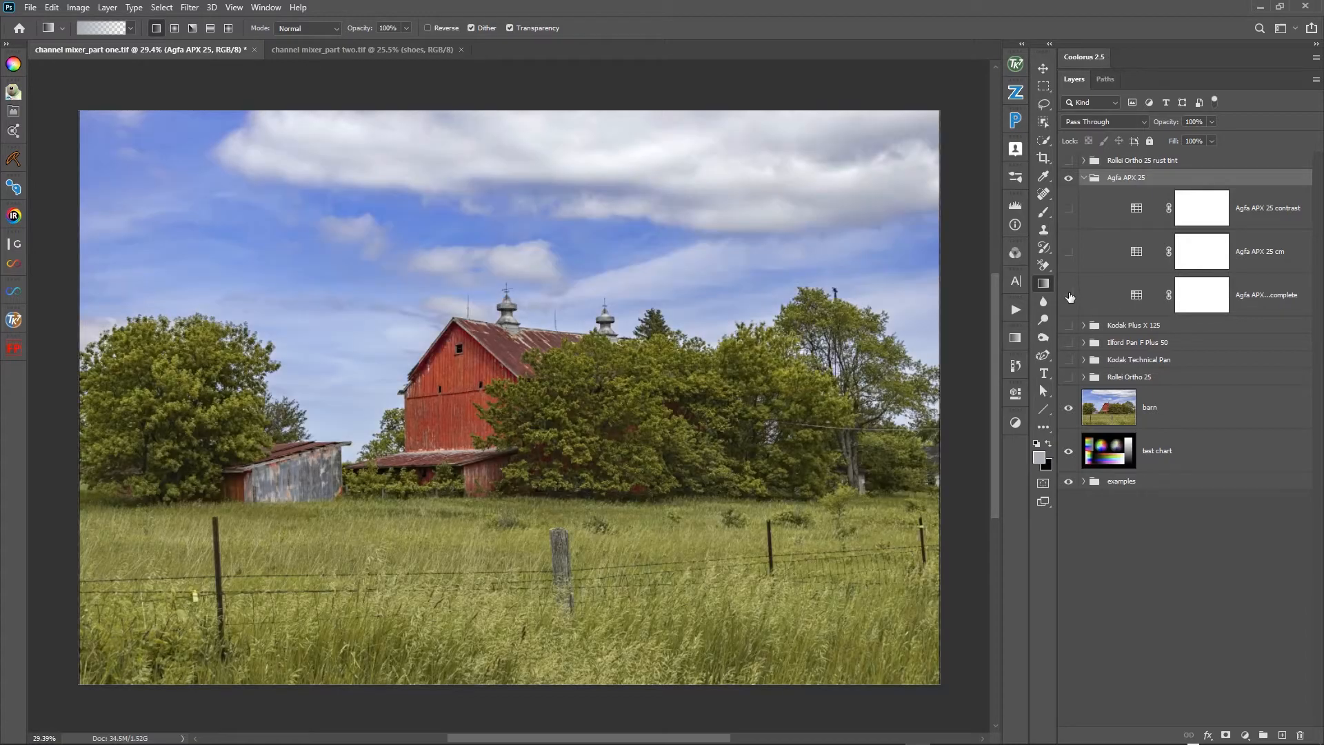
# - Preview the effects of the Agfa APX 25 contrast layer and the Agfa APX 25 cm layer separately on the barn photo
pyautogui.click(1067, 218)
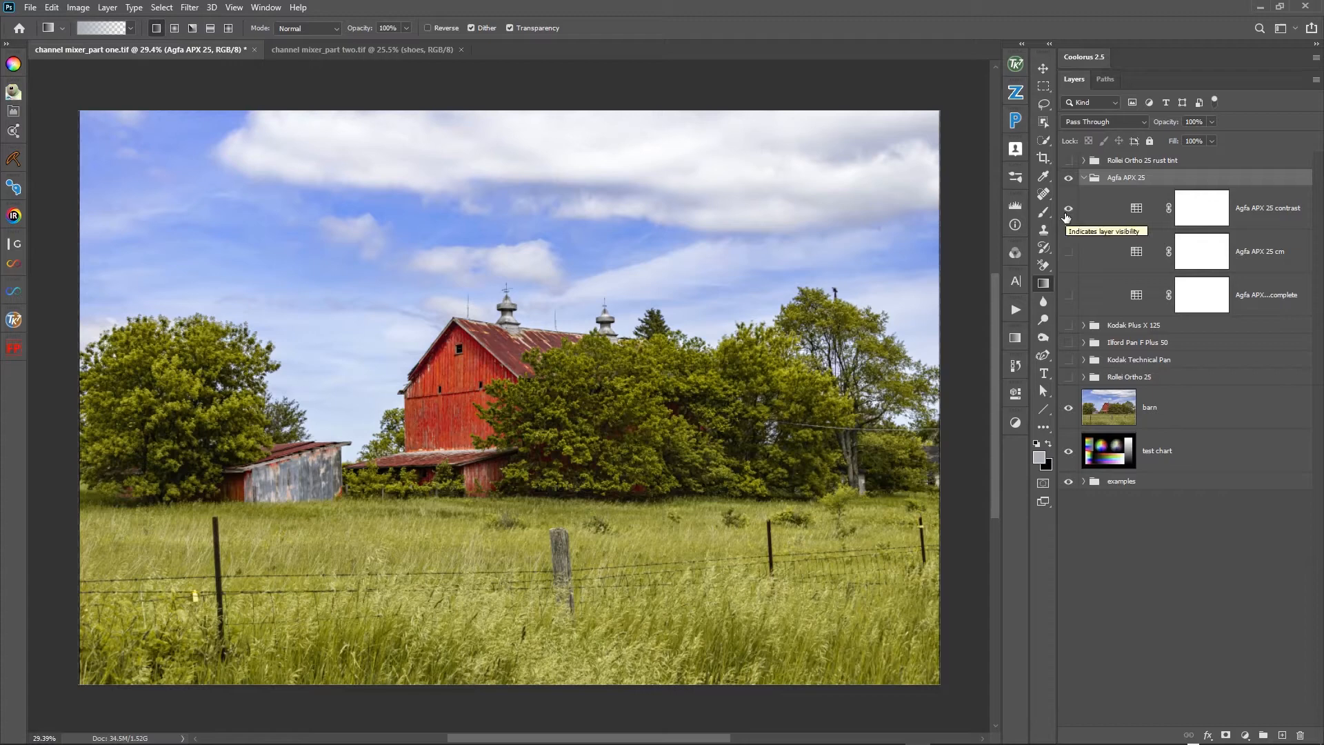
pyautogui.click(1069, 211)
pyautogui.click(1069, 253)
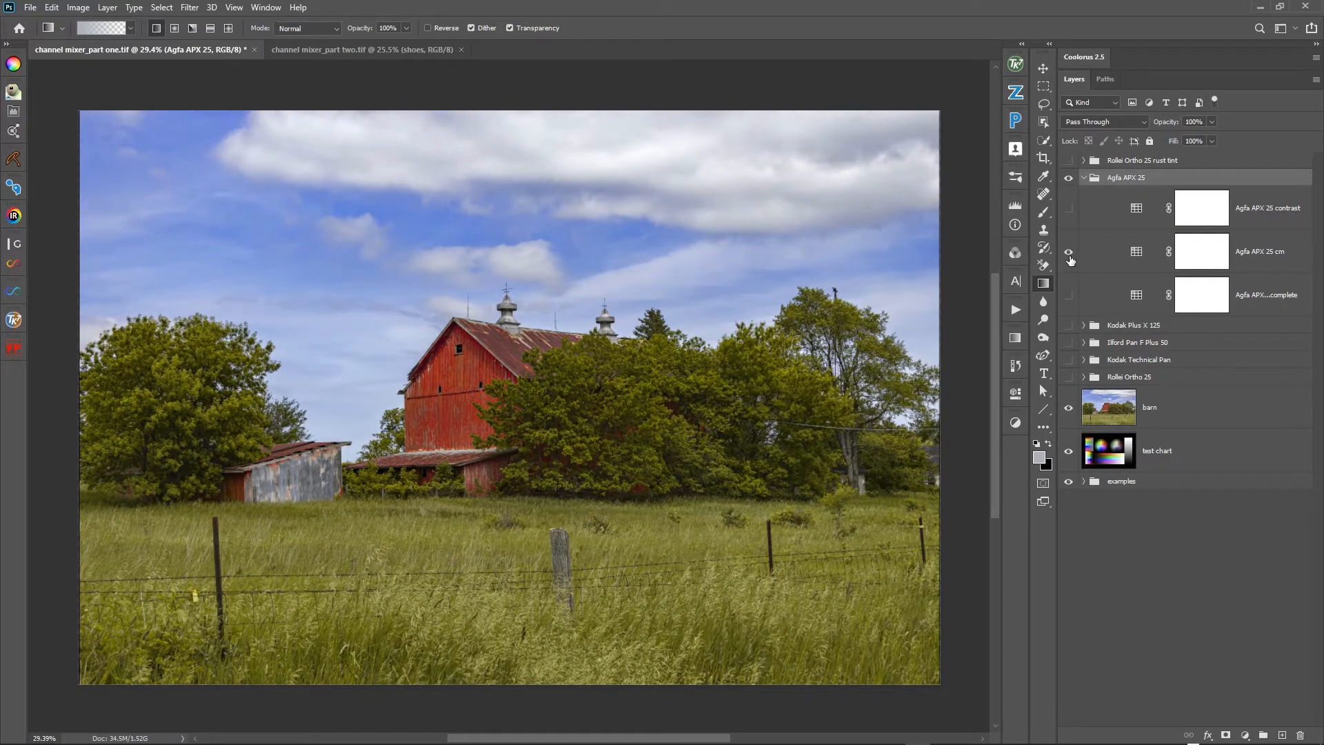
pyautogui.click(1069, 253)
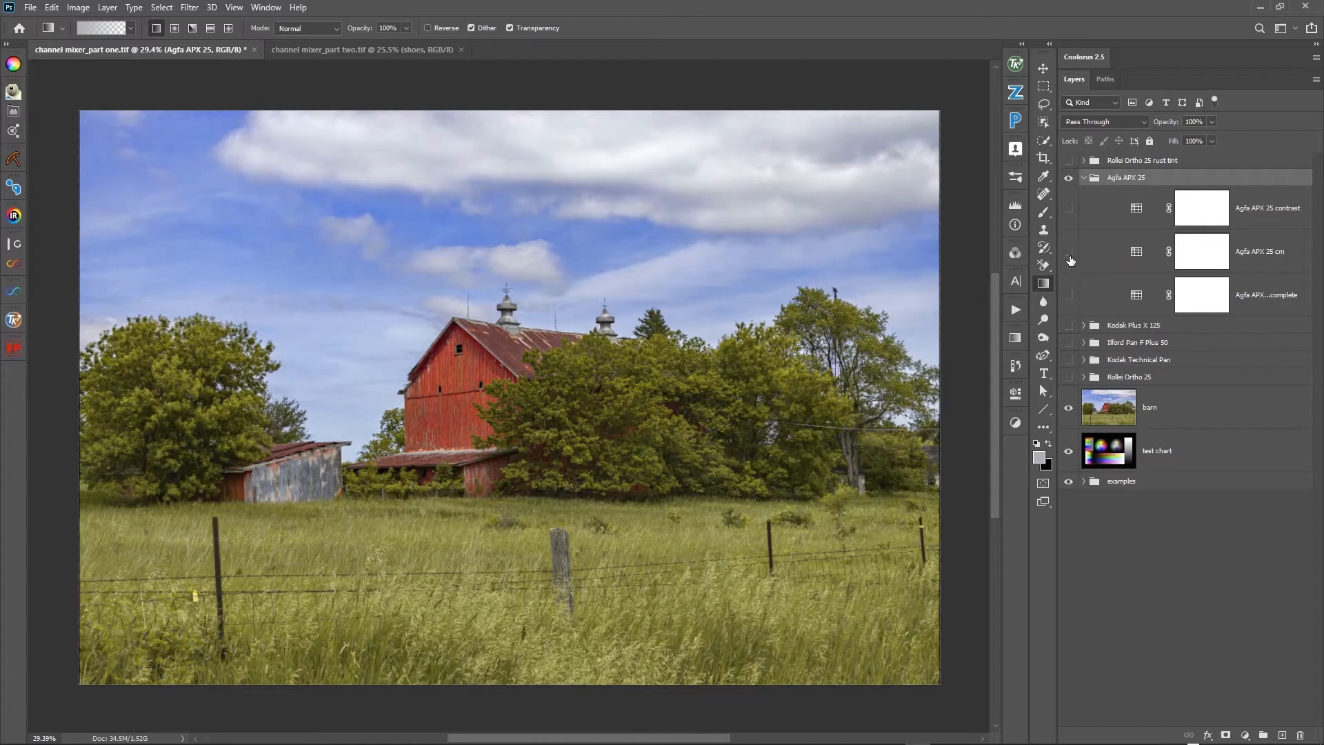
pyautogui.click(1069, 253)
pyautogui.click(1069, 256)
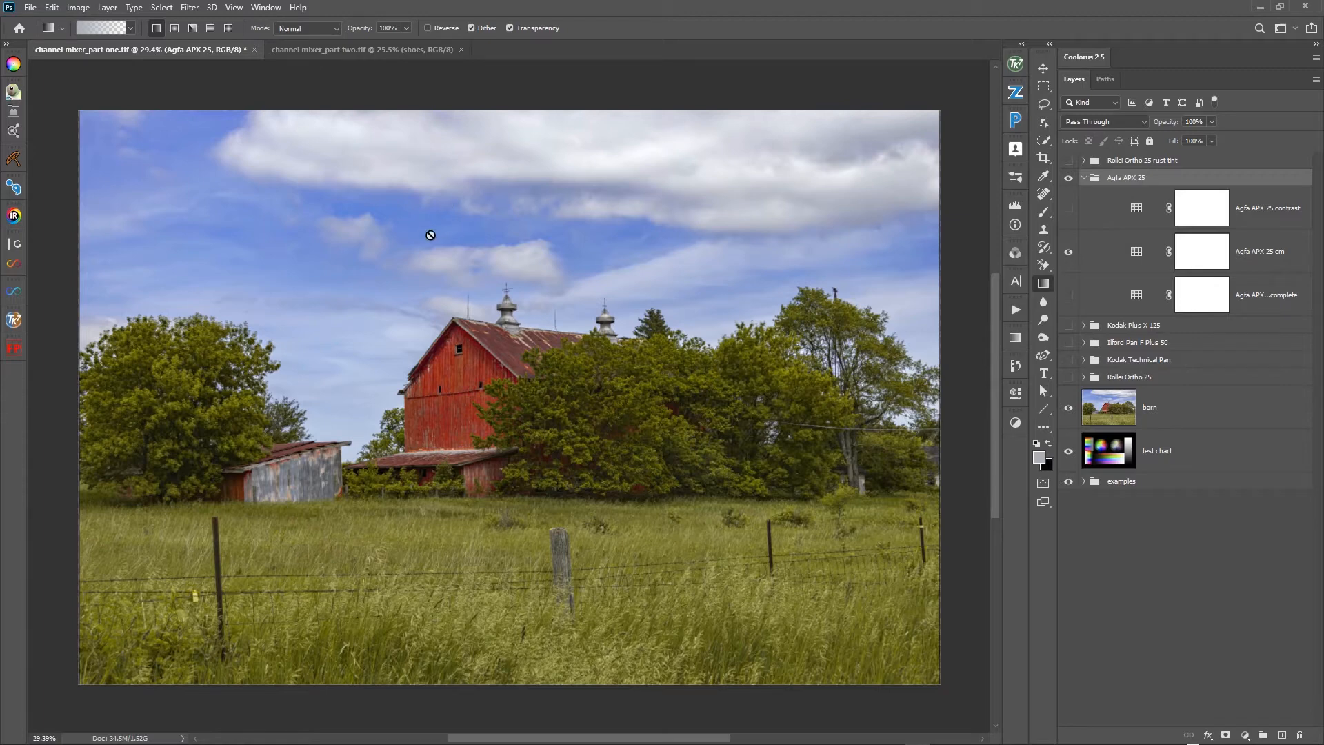
pyautogui.click(1066, 253)
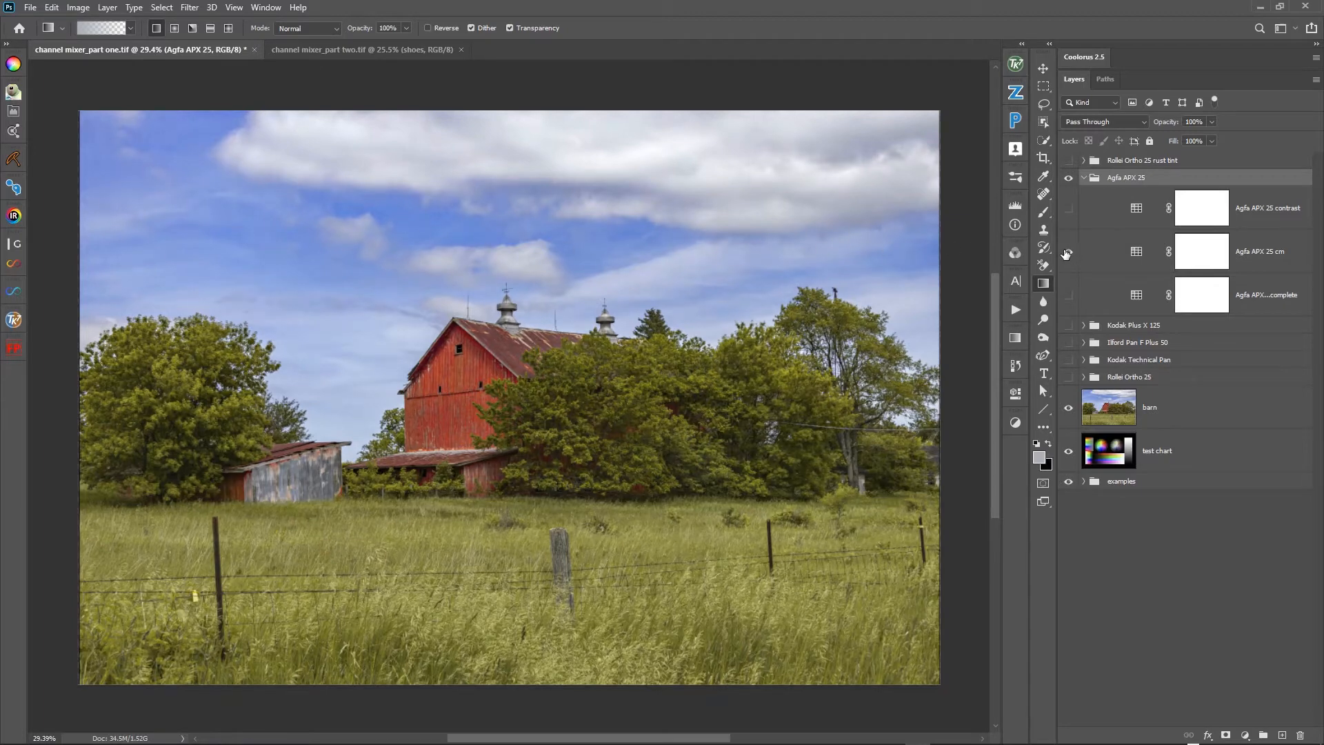
pyautogui.click(1066, 254)
pyautogui.click(1066, 254)
# - Show the Agfa APX 25 cm layer on its own and set its blending mode to Normal
pyautogui.click(1069, 210)
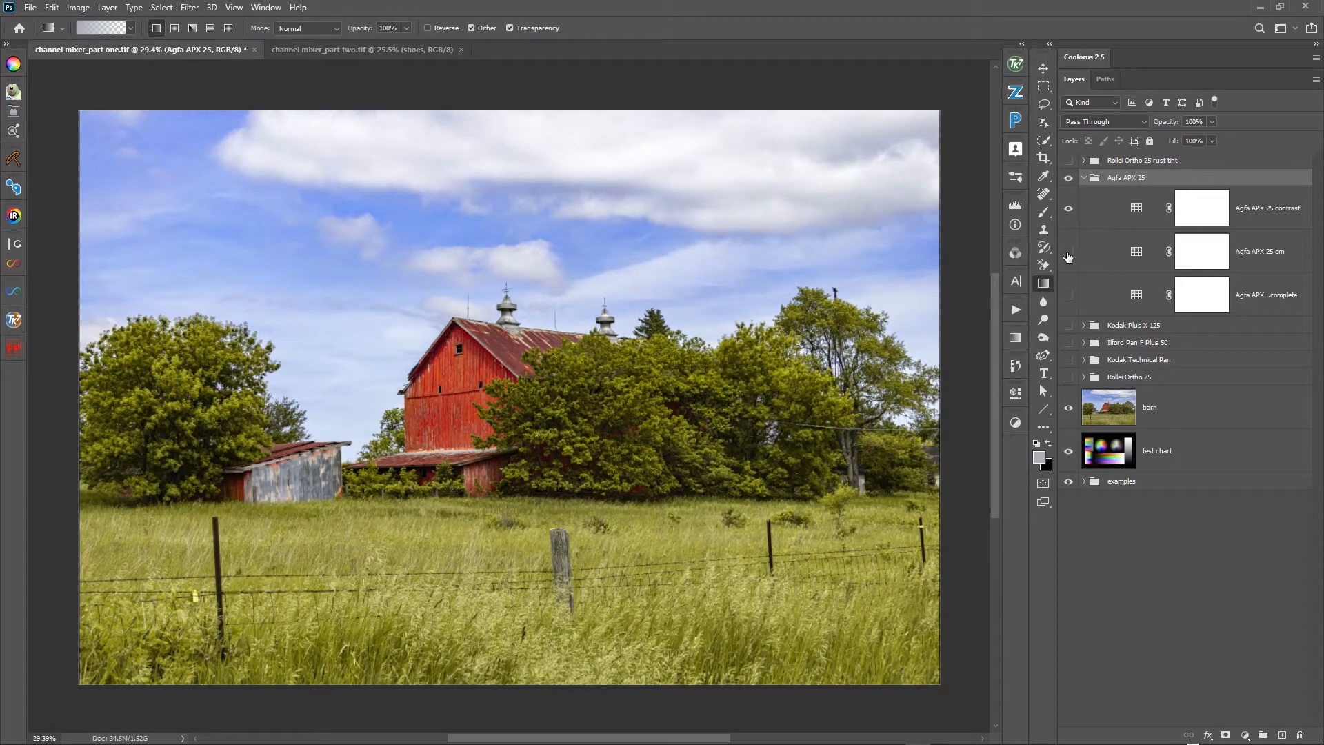
pyautogui.click(1067, 253)
pyautogui.click(1100, 259)
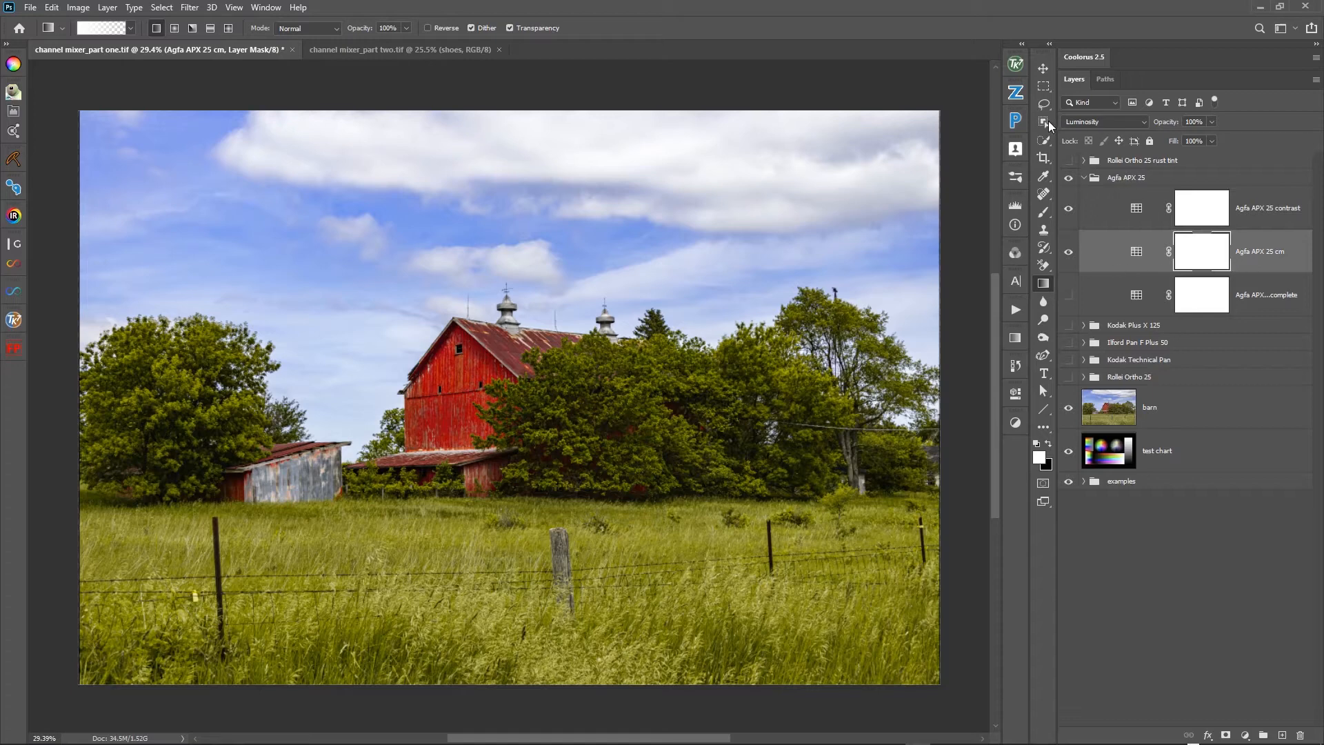
pyautogui.click(1068, 209)
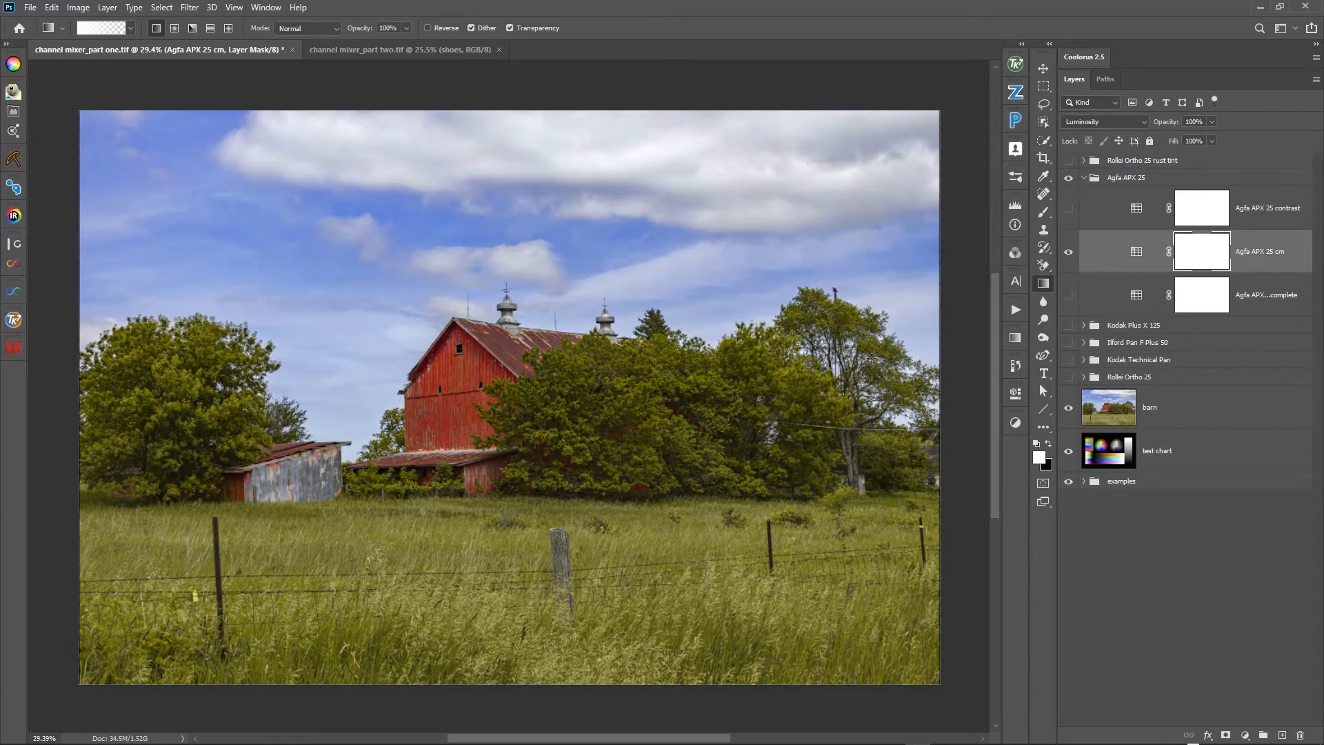
pyautogui.click(1098, 122)
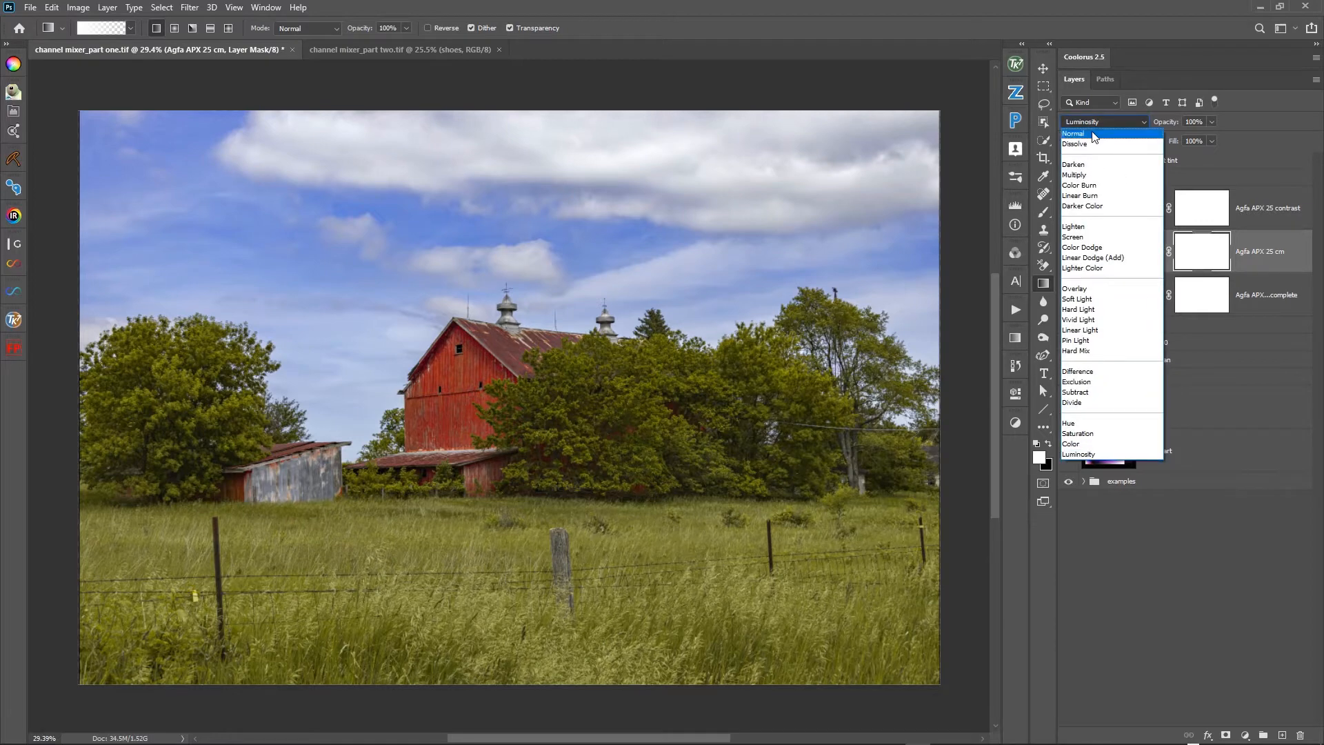
pyautogui.click(1092, 134)
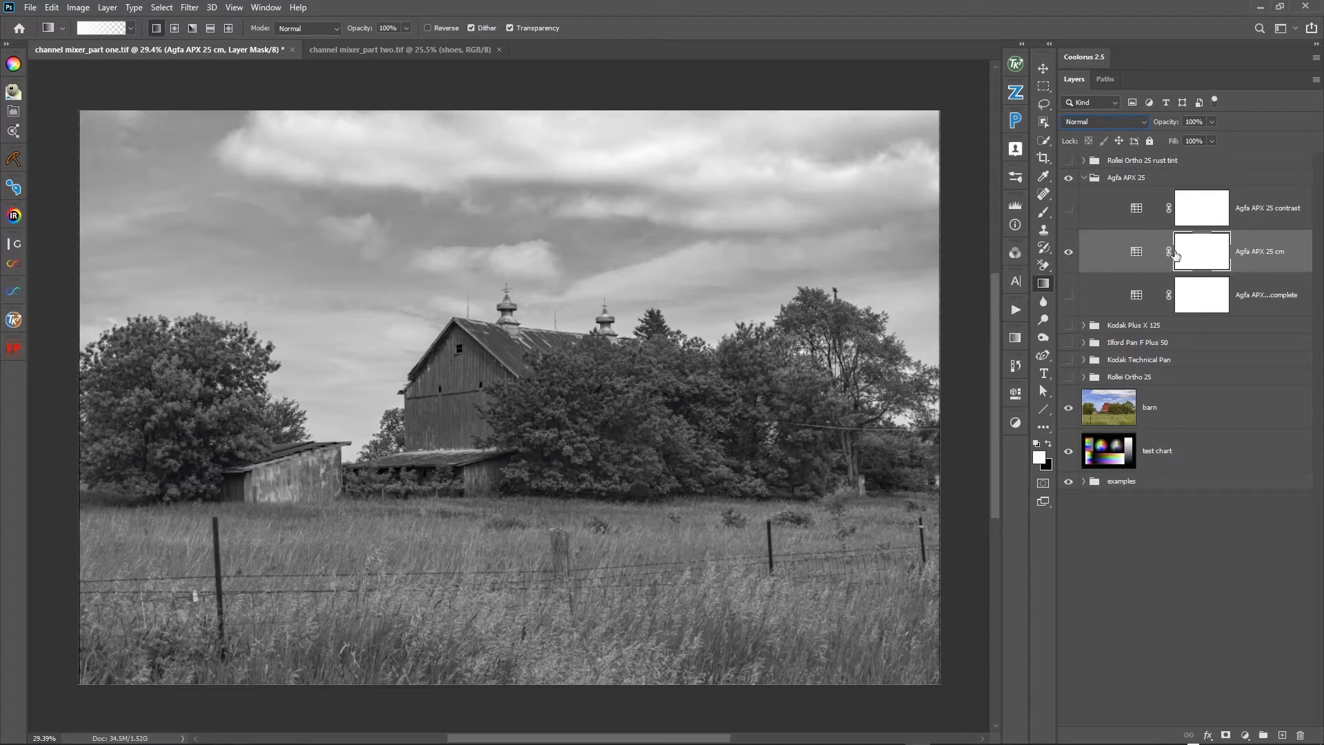
# - Compare the combined Agfa APX 25 contrast and cm layers with the single Agfa APX 25 complete layer
pyautogui.click(1068, 209)
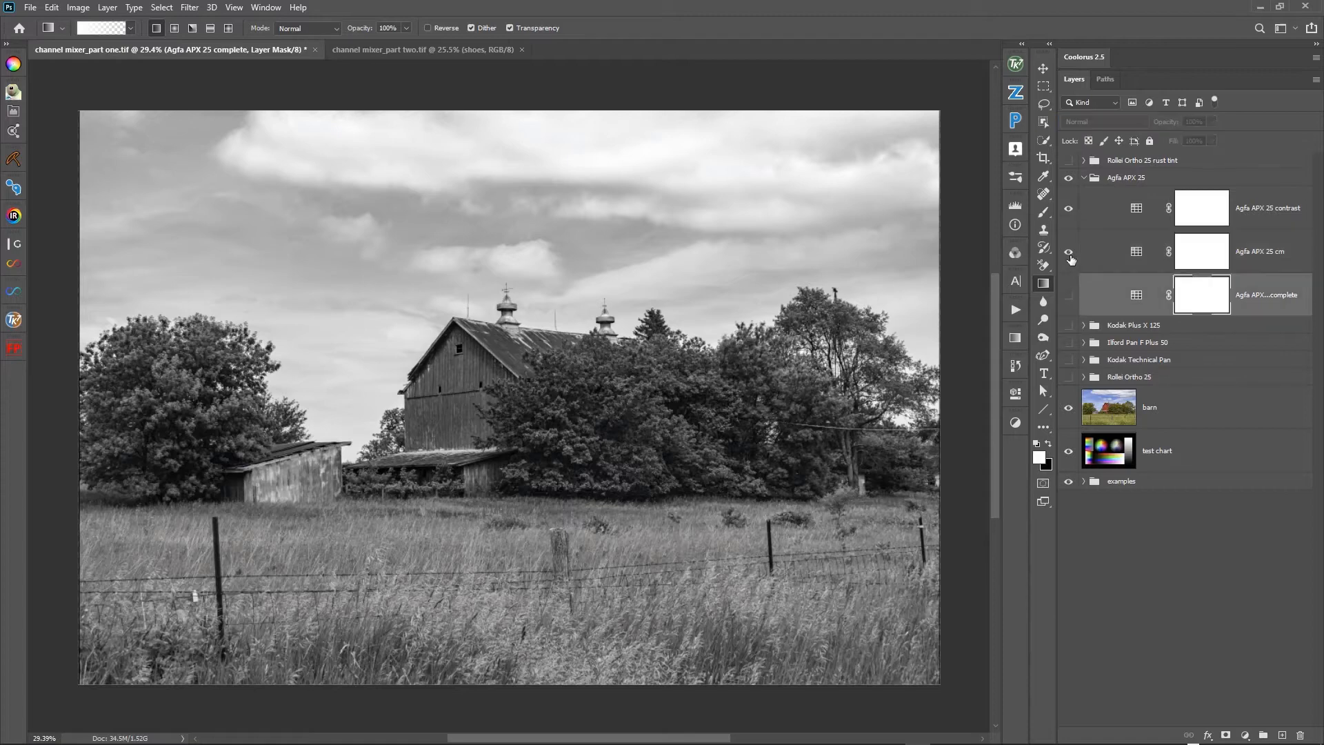
pyautogui.moveTo(1071, 211); pyautogui.dragTo(1070, 260)
pyautogui.click(1068, 286)
pyautogui.click(1068, 297)
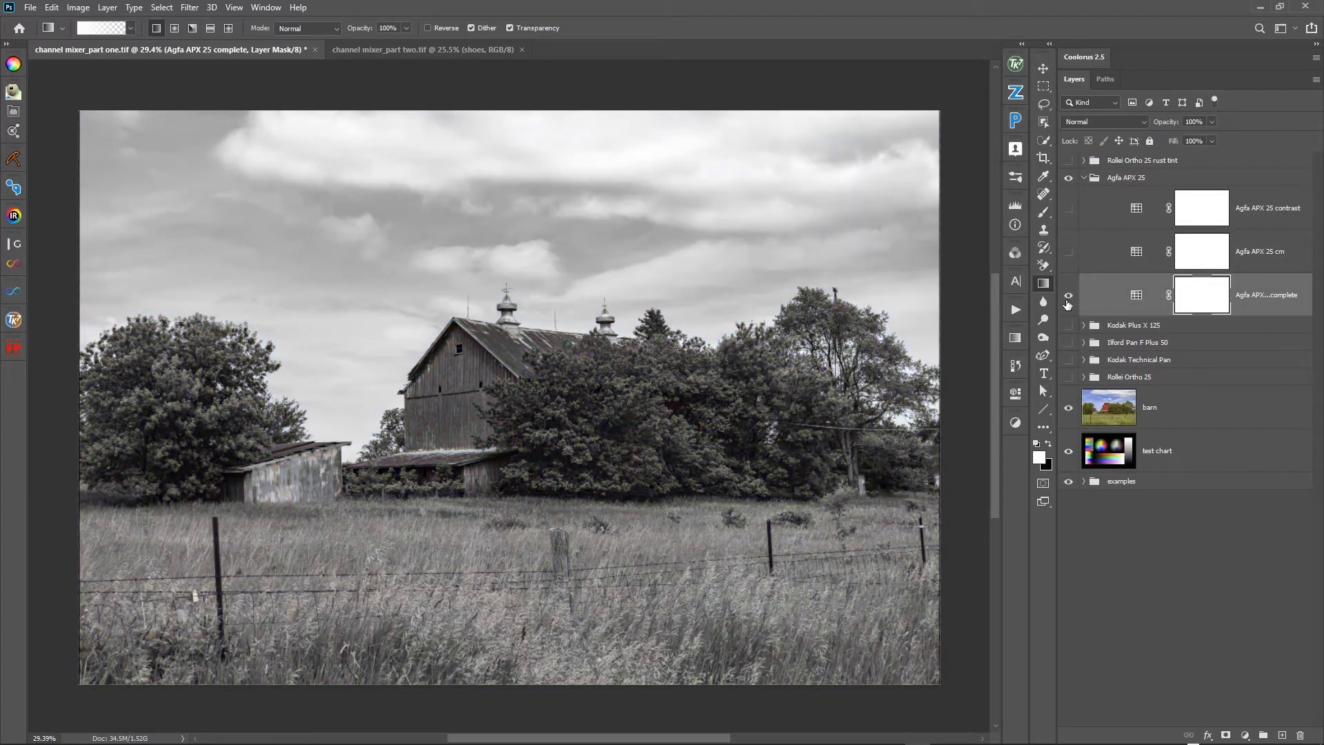
pyautogui.click(1068, 288)
pyautogui.click(1068, 295)
pyautogui.click(1068, 295)
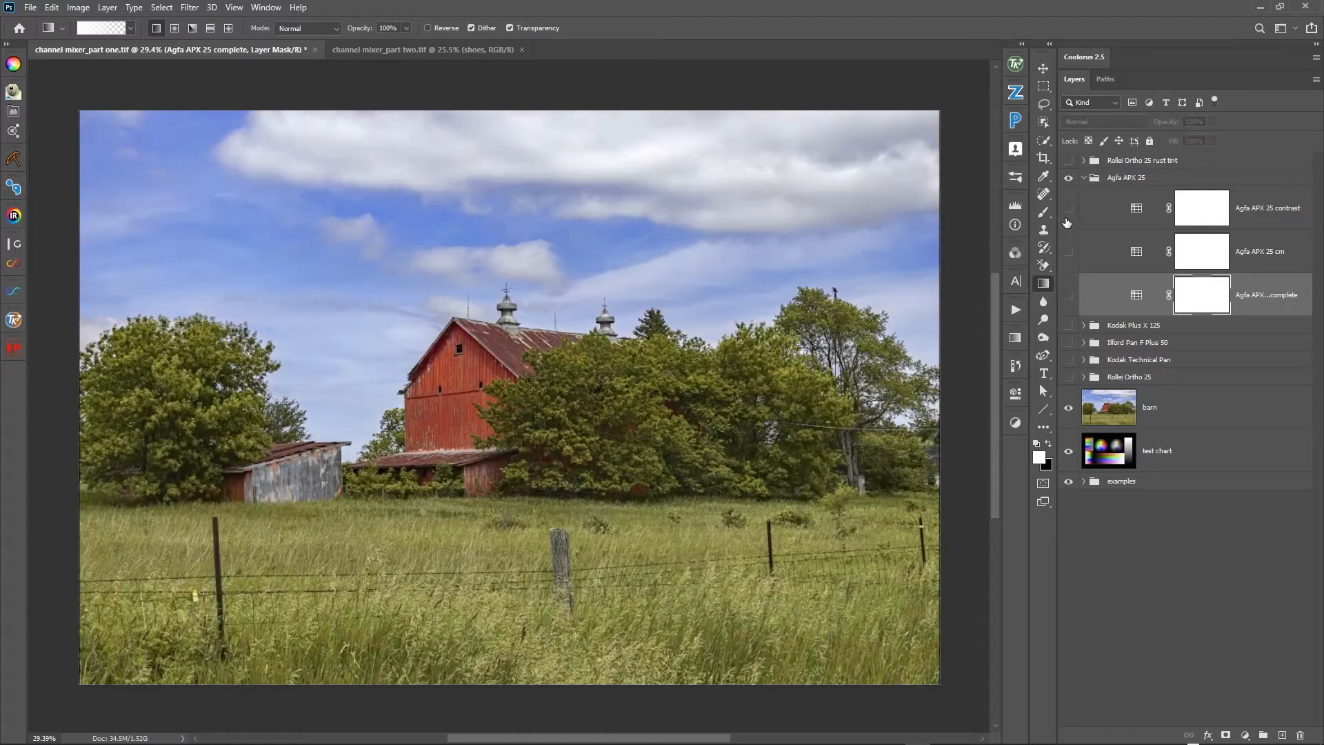
# - Show only the Agfa APX 25 cm layer and check its blending mode
pyautogui.click(1095, 255)
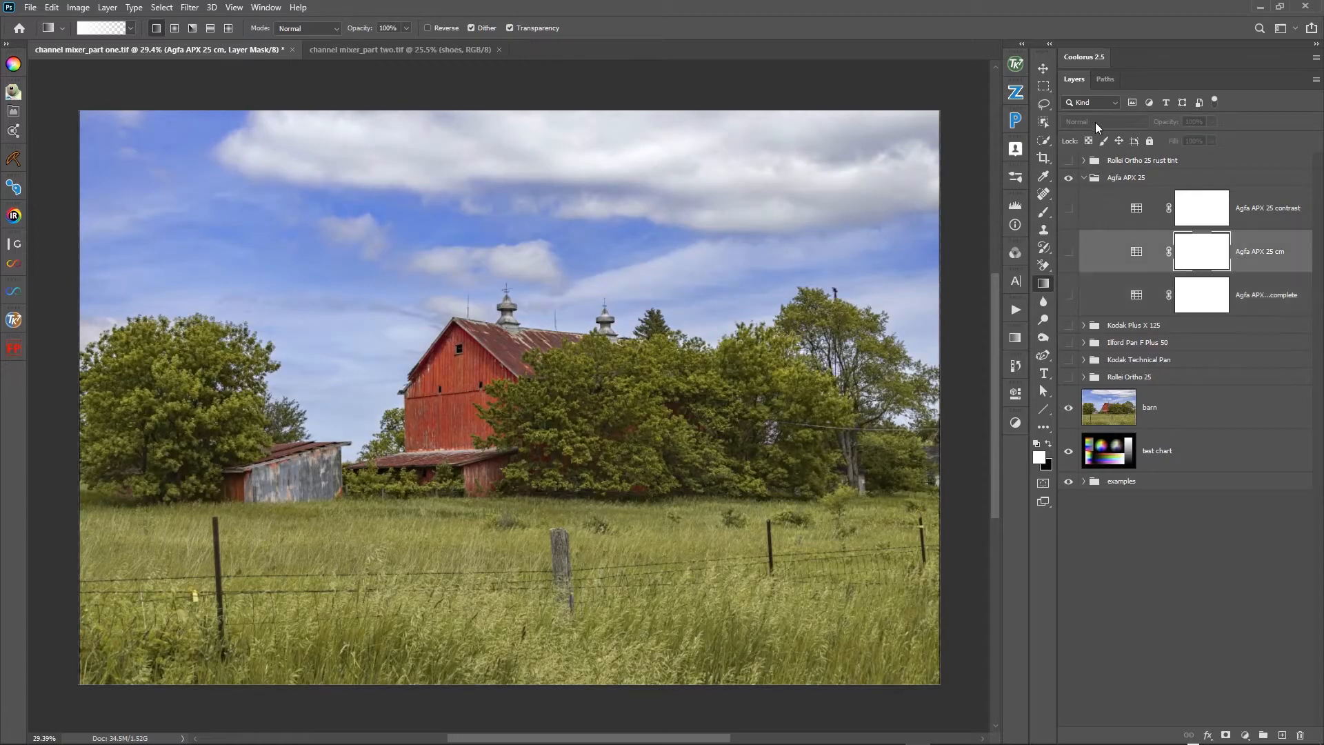
pyautogui.click(1069, 252)
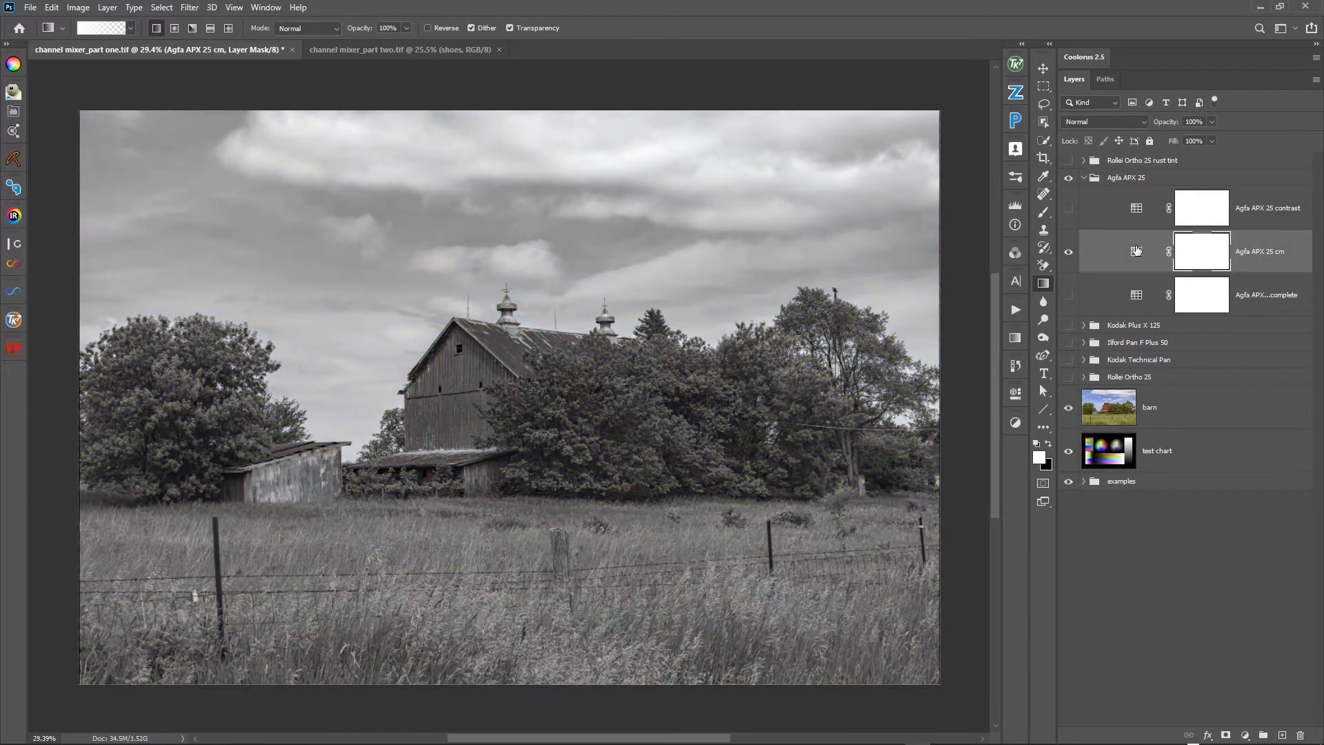
pyautogui.click(1095, 122)
pyautogui.click(1095, 122)
# - Expand the Ilford Pan F Plus 50, Kodak Plus X 125, Rollei Ortho 25 and Kodak Technical Pan groups
pyautogui.click(1083, 342)
pyautogui.click(1083, 325)
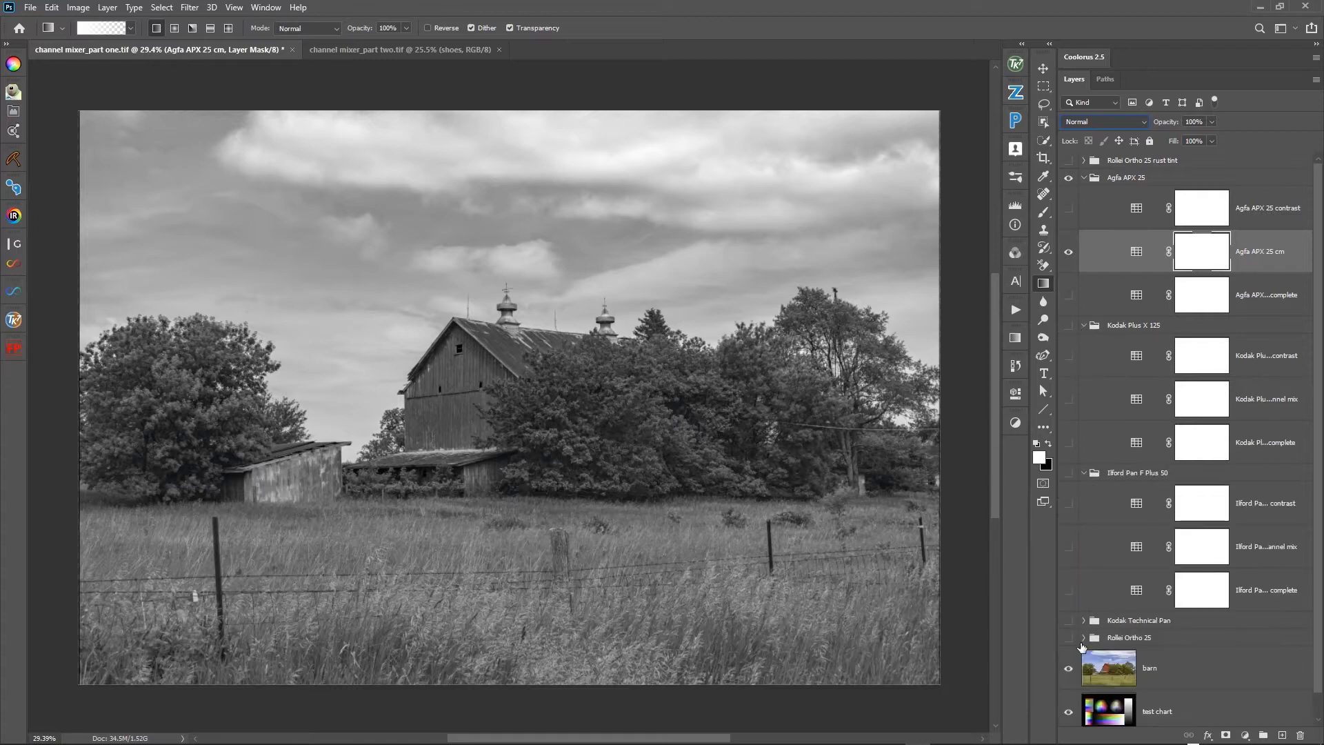
pyautogui.click(1084, 637)
pyautogui.click(1084, 620)
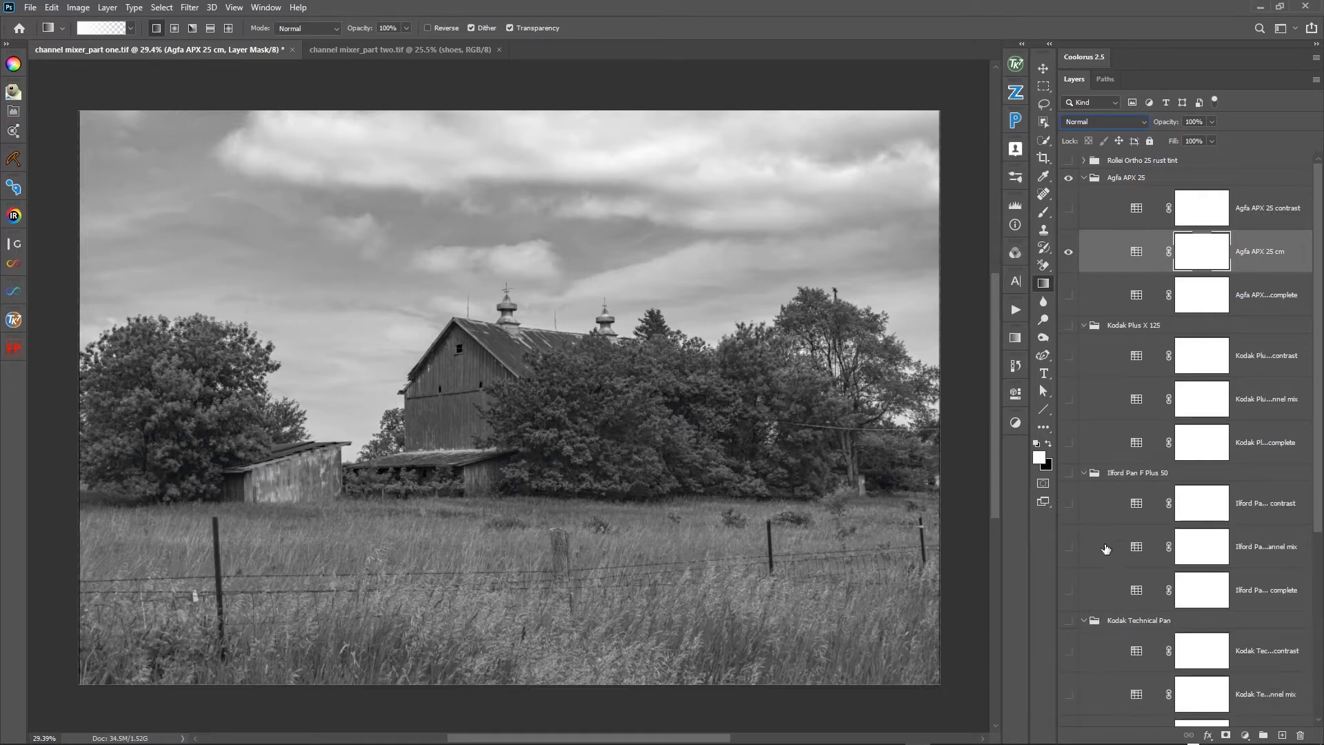
# - Compare the channel mixer layers of the Agfa APX 25, Kodak Plus X 125 and Ilford Pan F Plus 50 groups one at a time
pyautogui.click(1068, 252)
pyautogui.click(1068, 253)
pyautogui.click(1069, 253)
pyautogui.click(1069, 399)
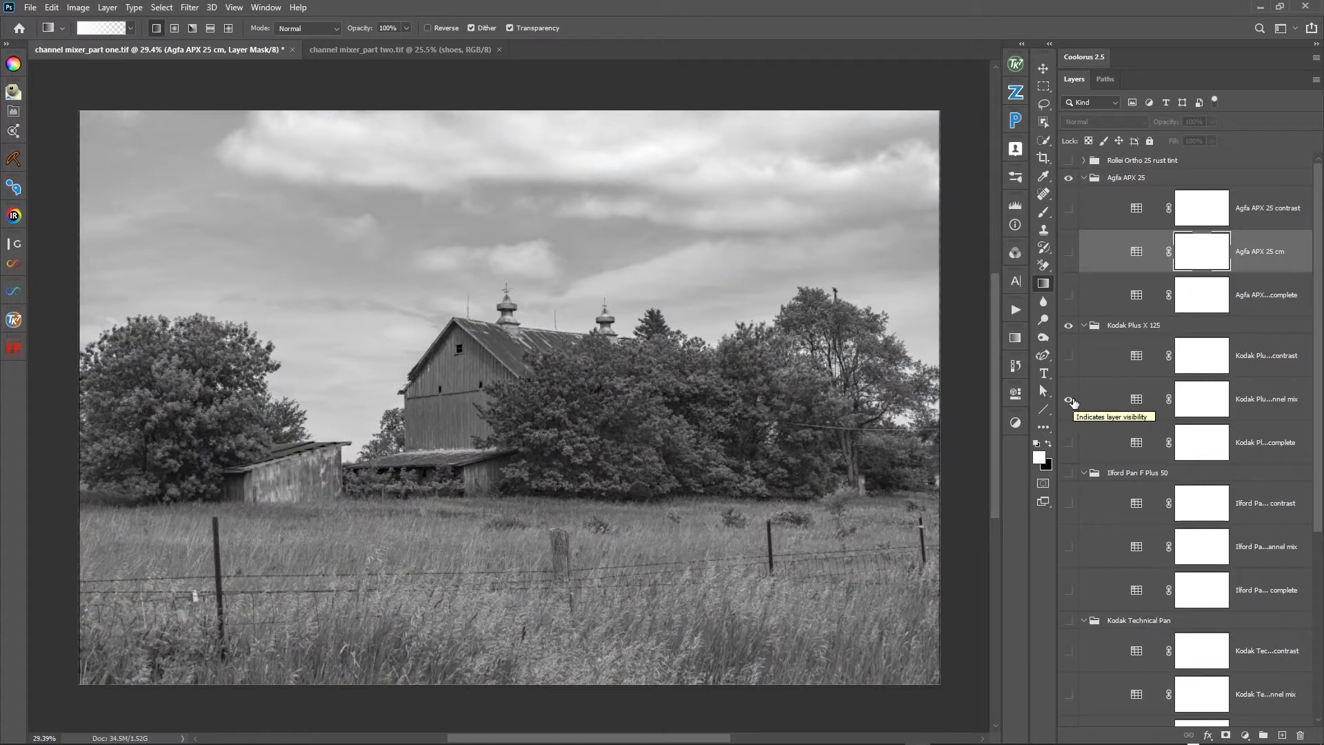
pyautogui.click(1069, 399)
pyautogui.click(1068, 547)
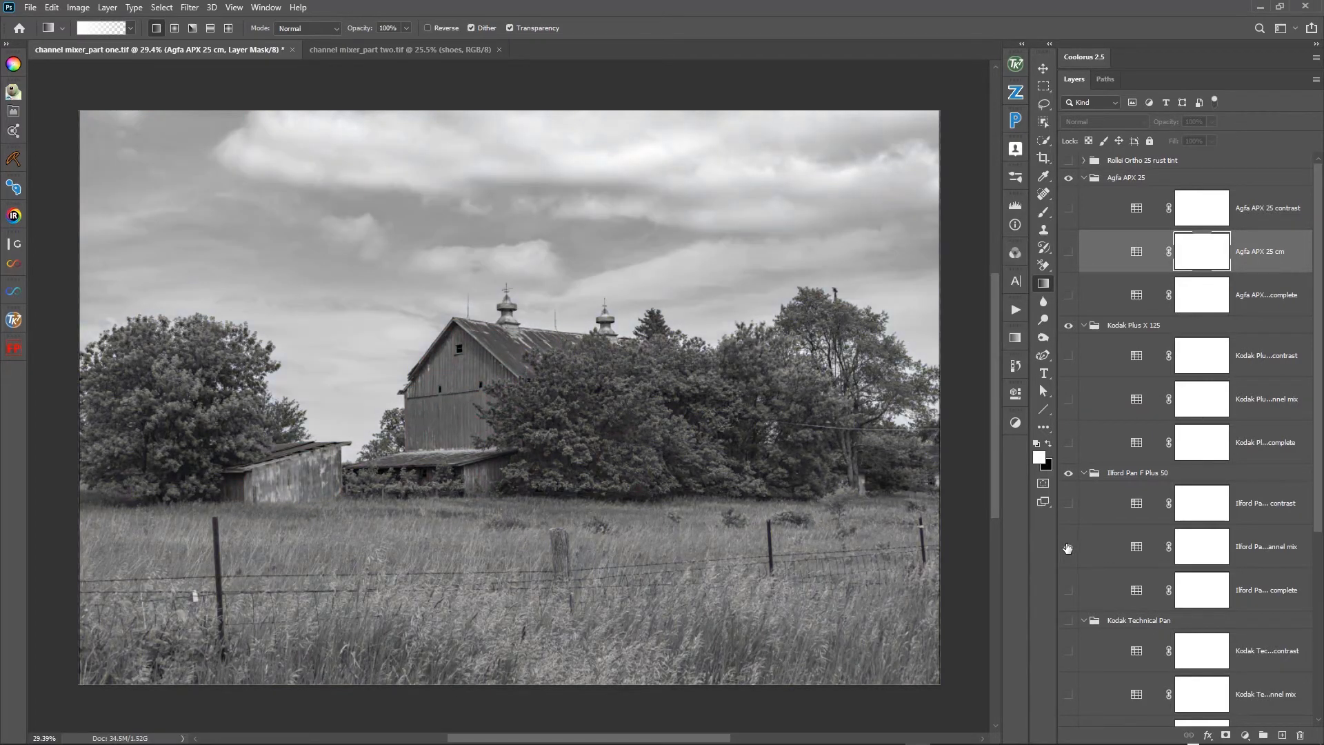
pyautogui.click(1068, 547)
pyautogui.click(1069, 546)
pyautogui.click(1068, 547)
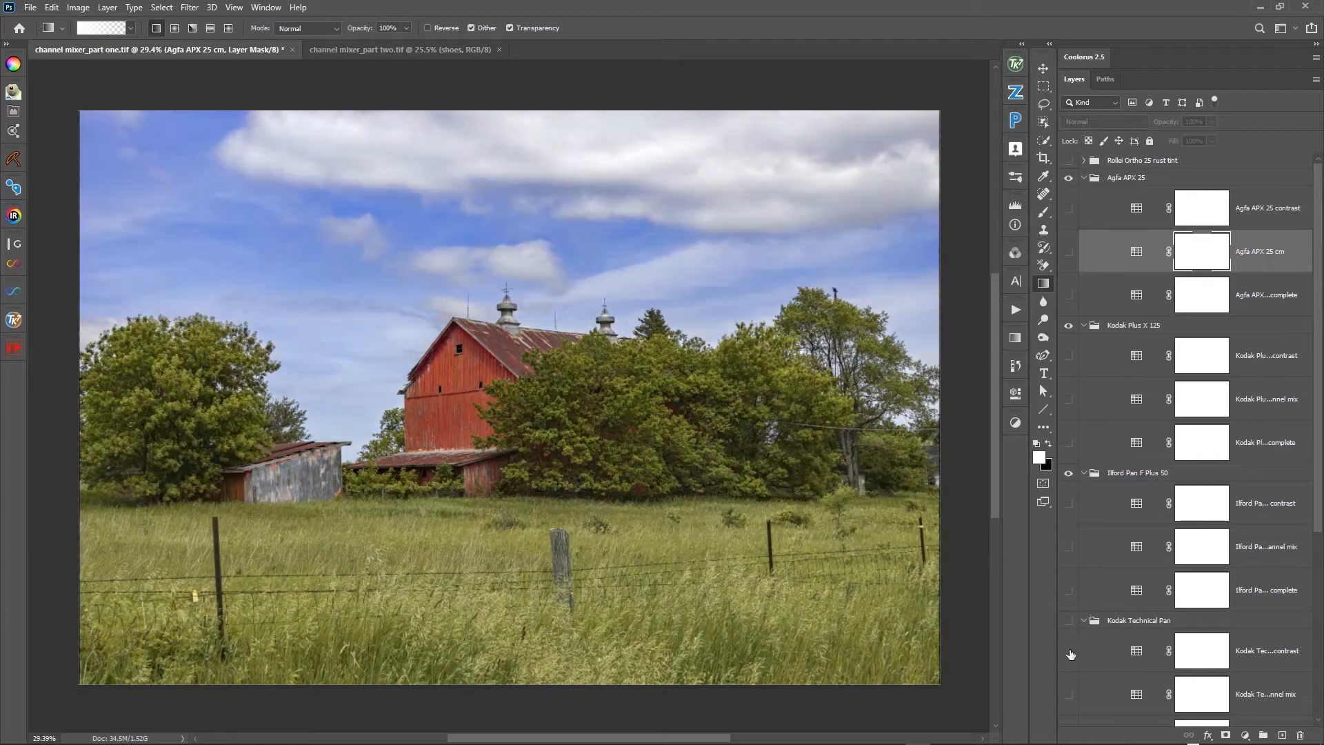
# - Hide the Kodak Technical Pan complete layer and preview that group's channel mix layer on the barn photo
pyautogui.click(1068, 694)
pyautogui.scroll(-2, 1150, 619)
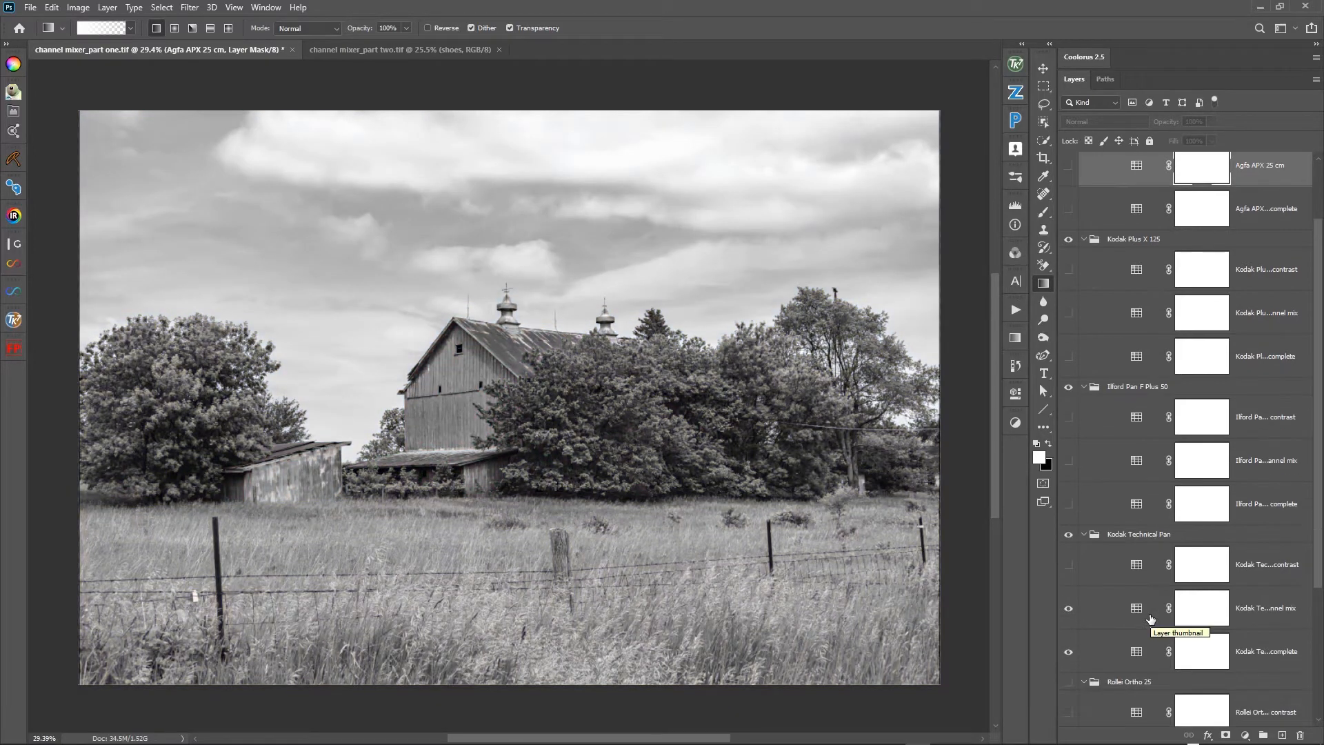
pyautogui.click(1068, 651)
pyautogui.click(1069, 608)
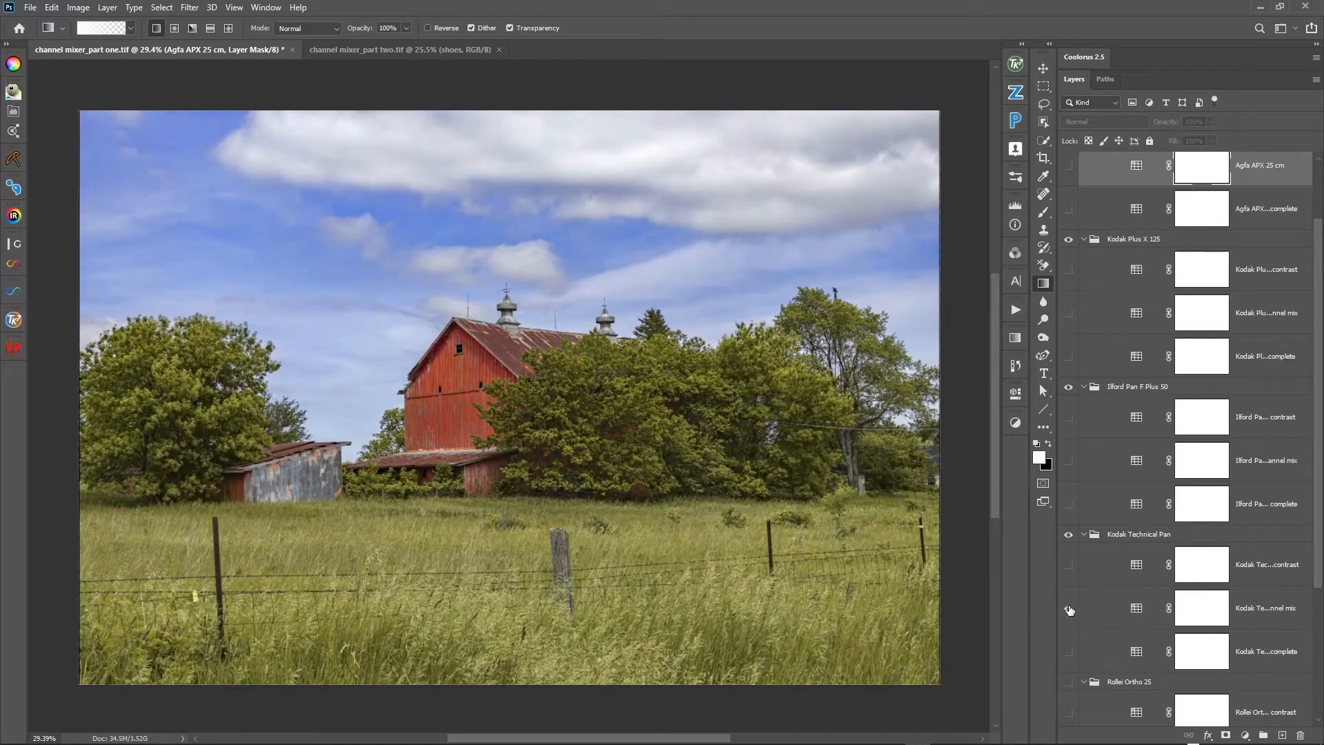
# - Show the Kodak Technical Pan channel mix layer in Normal blending mode and toggle it off and on to judge its effect
pyautogui.click(1069, 608)
pyautogui.click(1110, 608)
pyautogui.click(1096, 121)
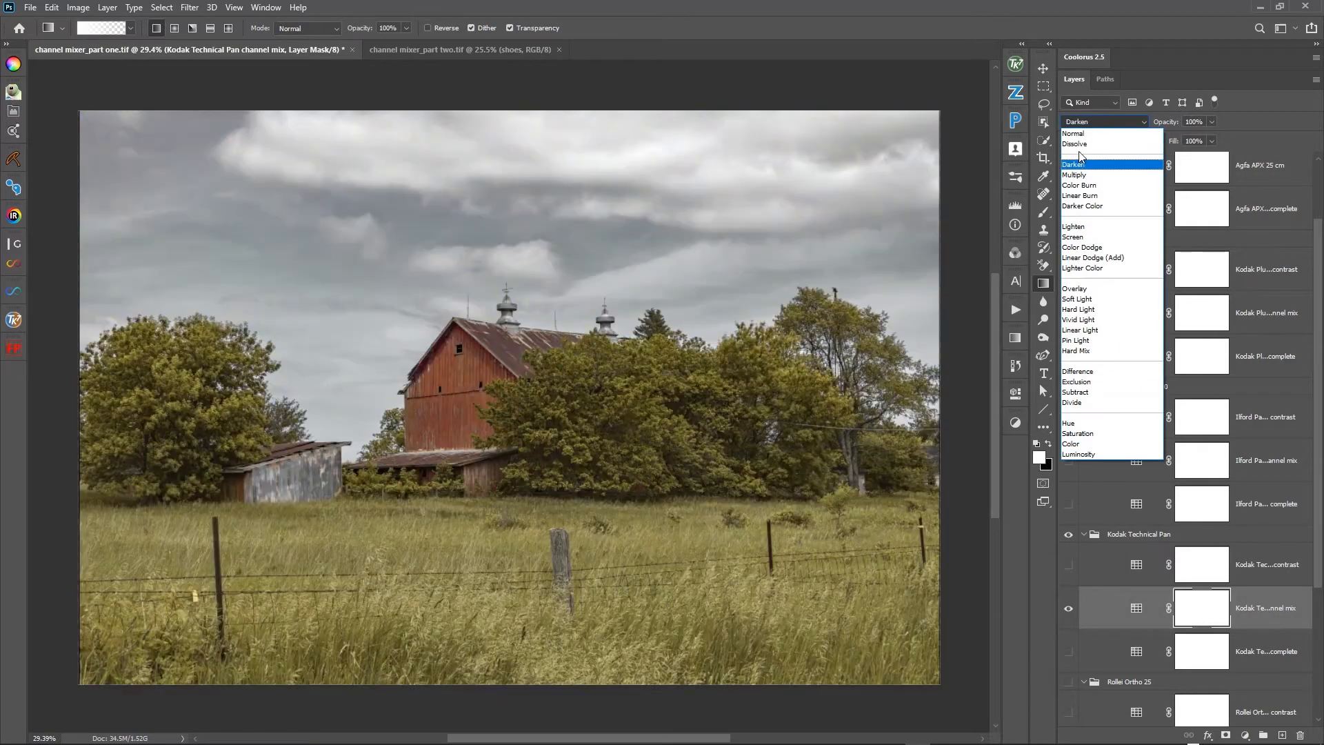
pyautogui.click(1082, 132)
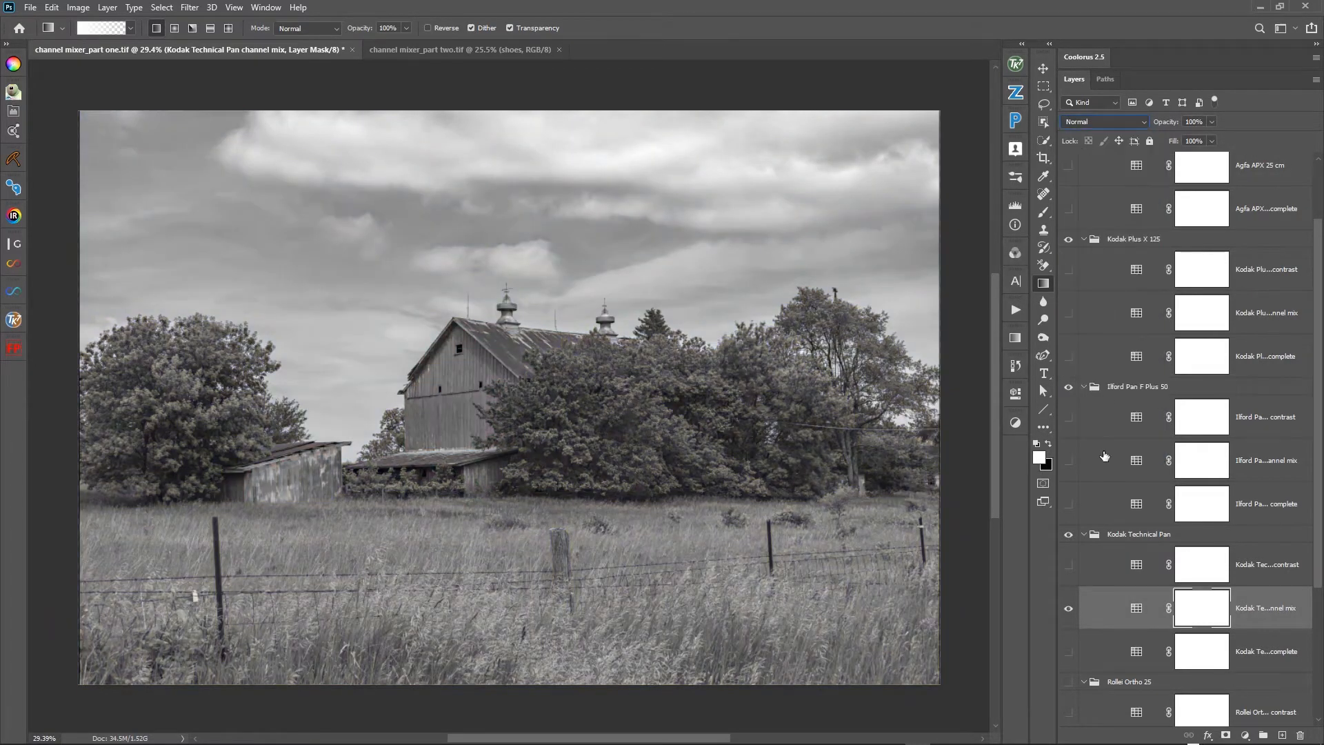
pyautogui.click(1069, 609)
pyautogui.click(1069, 609)
pyautogui.click(1069, 608)
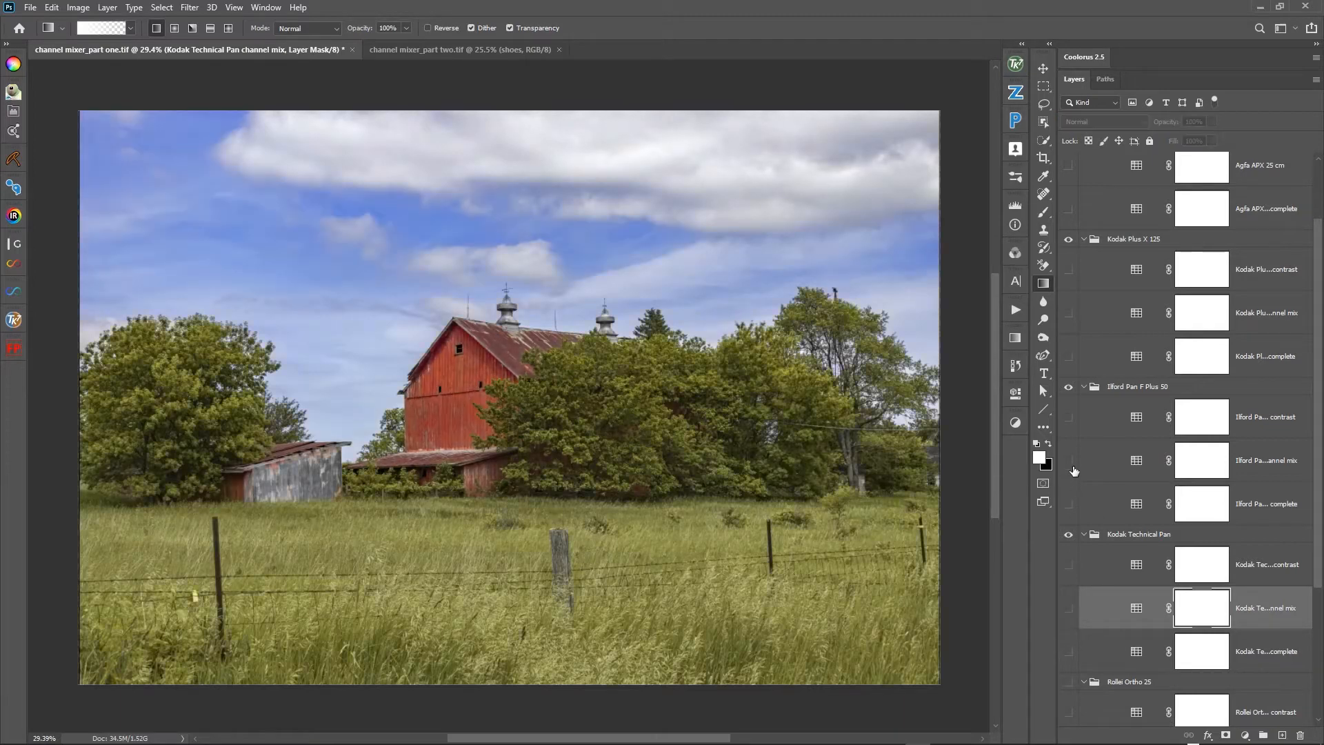
# - Compare the Ilford Pan F Plus 50 channel mix layer with the Kodak Technical Pan channel mix layer on the barn photo
pyautogui.click(1069, 461)
pyautogui.click(1069, 461)
pyautogui.click(1069, 607)
pyautogui.scroll(-3, 1102, 590)
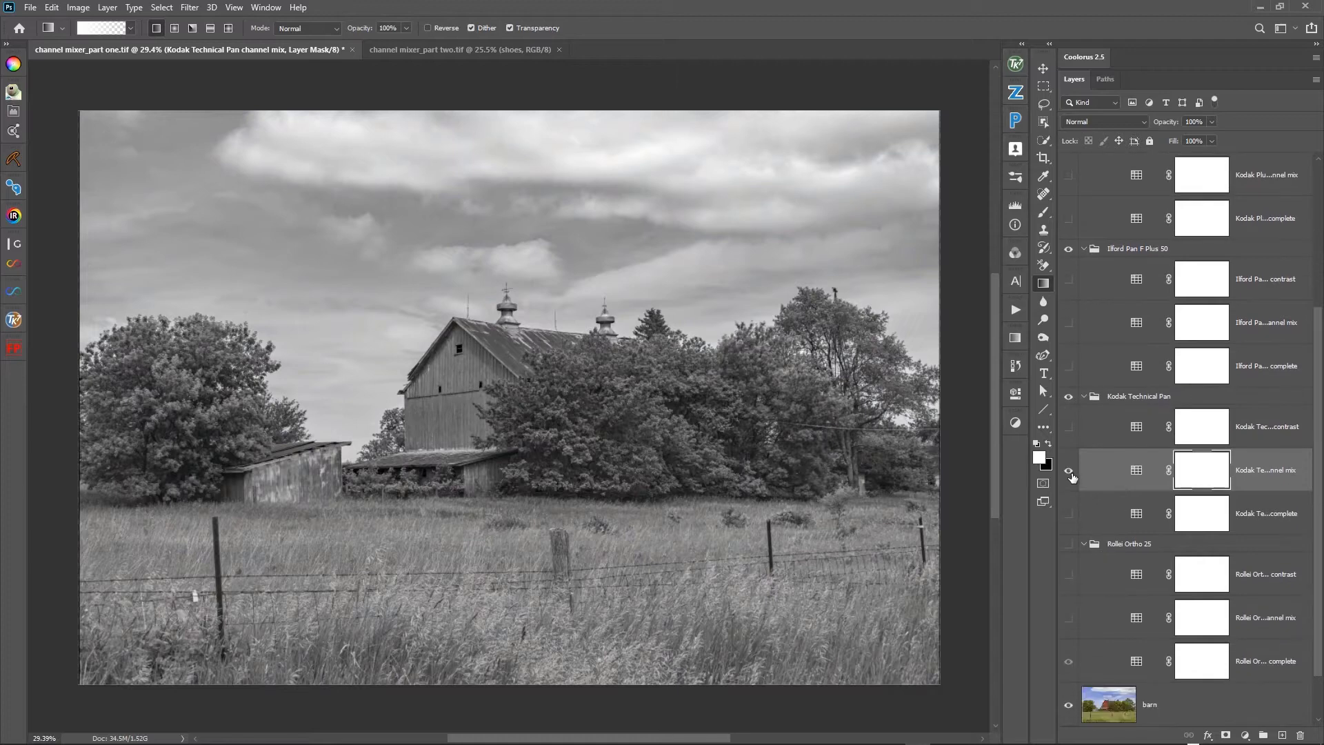
pyautogui.click(1069, 470)
# - Show only the channel mix layer of the Rollei Ortho 25 group and set its blending mode to Normal
pyautogui.click(1098, 617)
pyautogui.click(1069, 618)
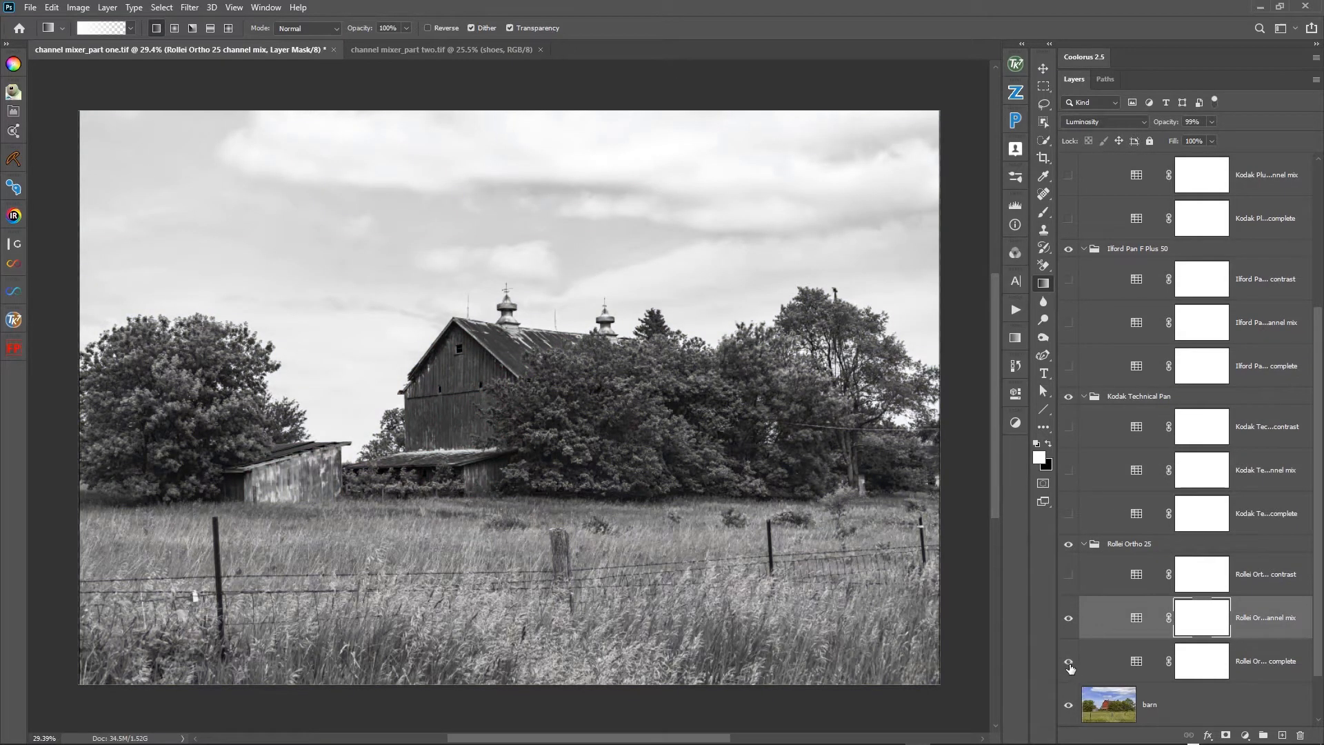
pyautogui.click(1068, 662)
pyautogui.click(1118, 617)
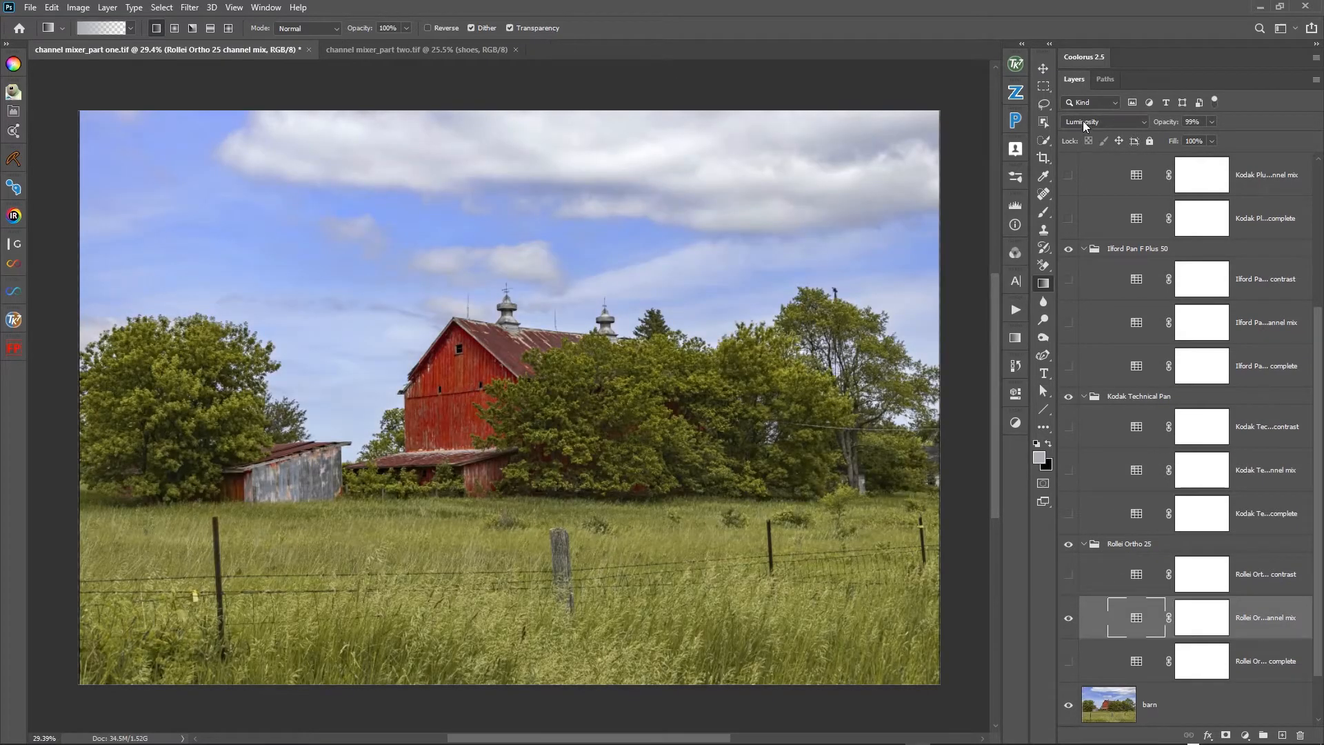
pyautogui.click(1083, 122)
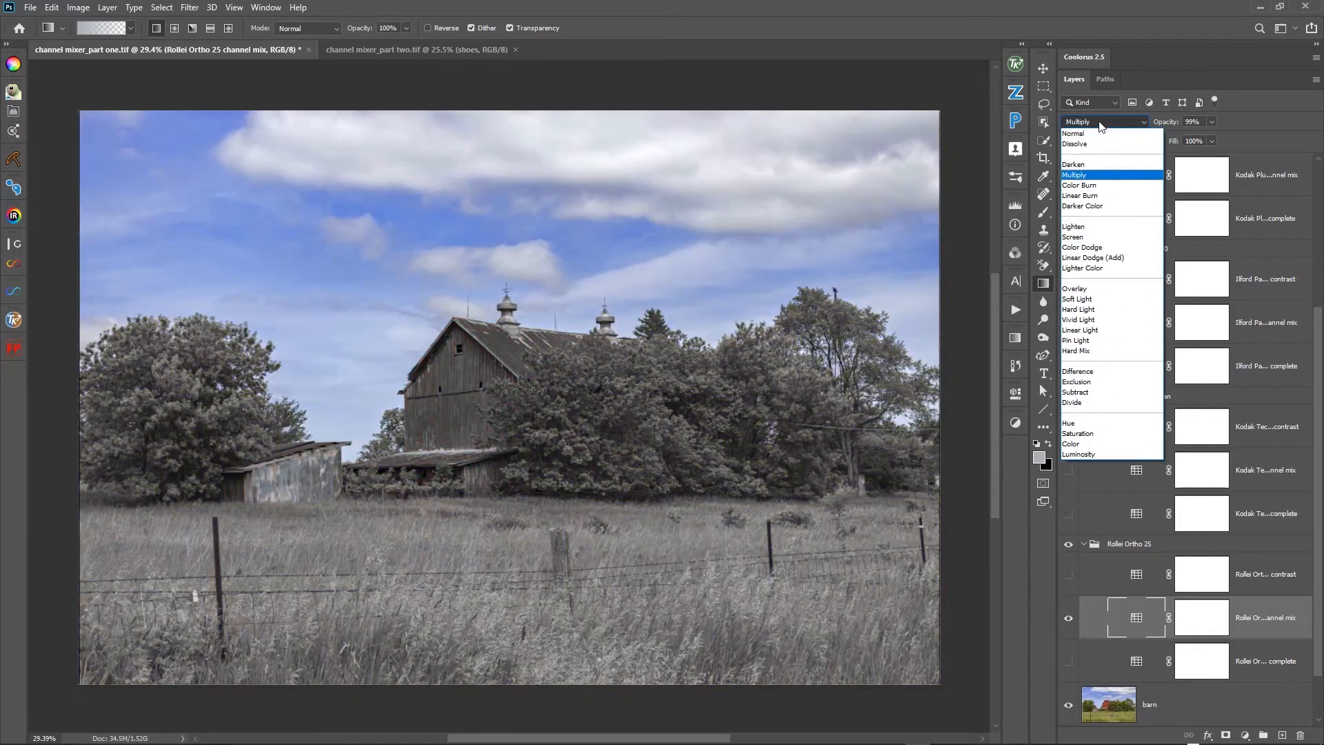
pyautogui.click(1073, 134)
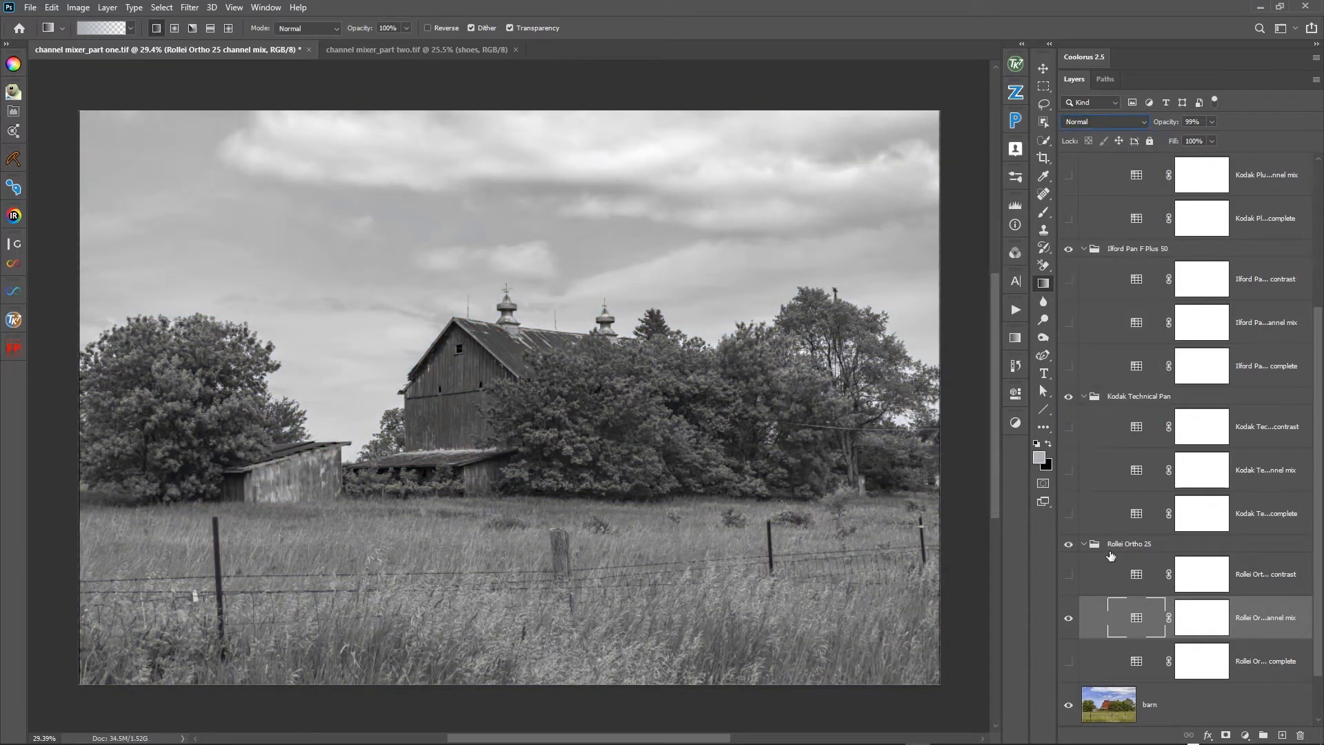
# - Compare the Rollei Ortho 25 channel mix with the Ilford Pan F Plus 50 channel mix by toggling their visibility
pyautogui.click(1068, 620)
pyautogui.click(1067, 620)
pyautogui.click(1068, 619)
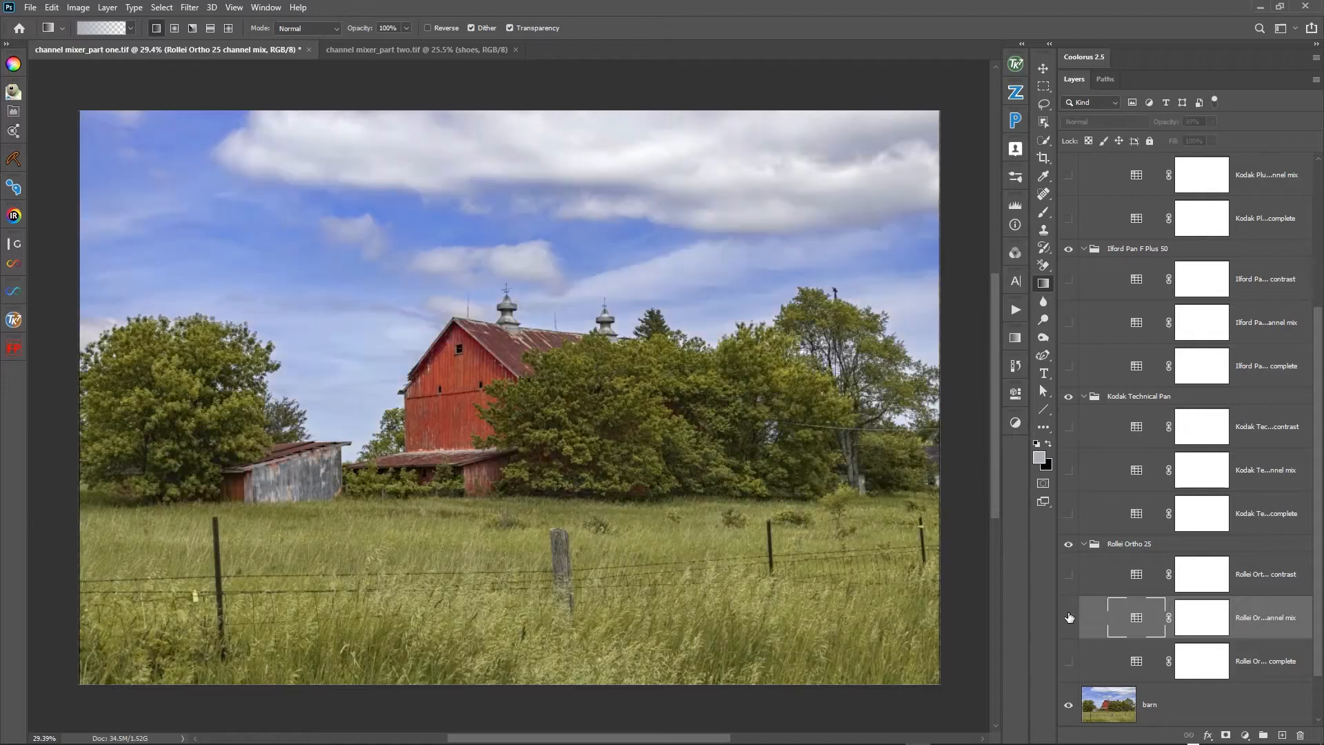
pyautogui.click(1068, 324)
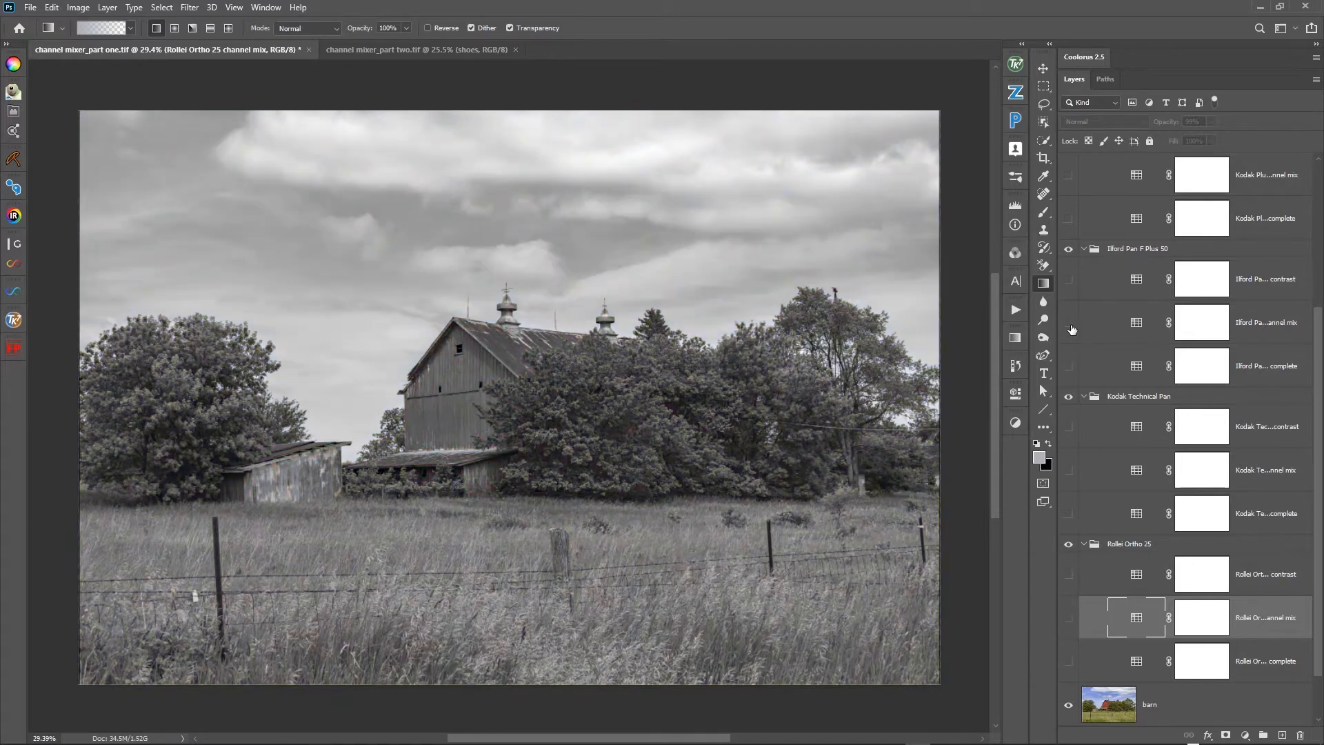
pyautogui.click(1069, 324)
pyautogui.click(1069, 323)
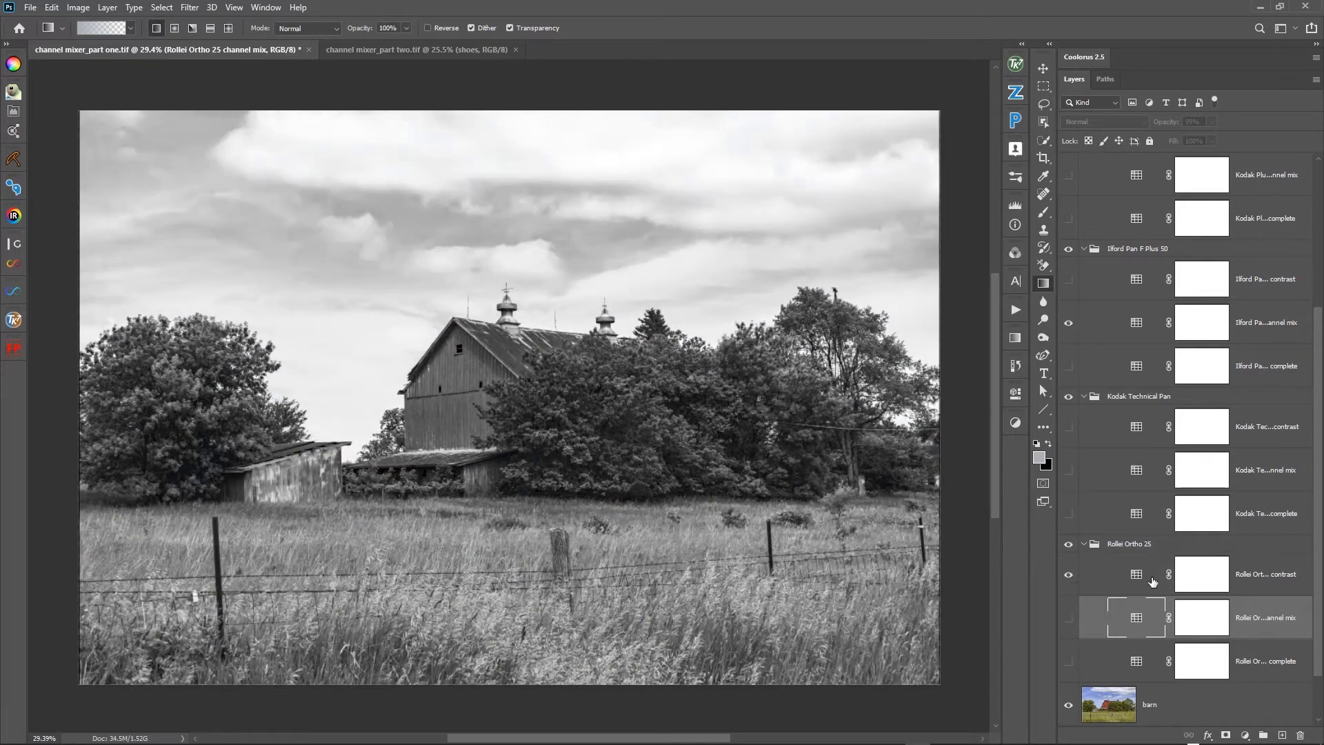
# - Replace the Rollei Ortho 25 contrast layer with the Kodak Plus X 125 contrast layer over the Ilford Pan F Plus 50 channel mix
pyautogui.click(1068, 575)
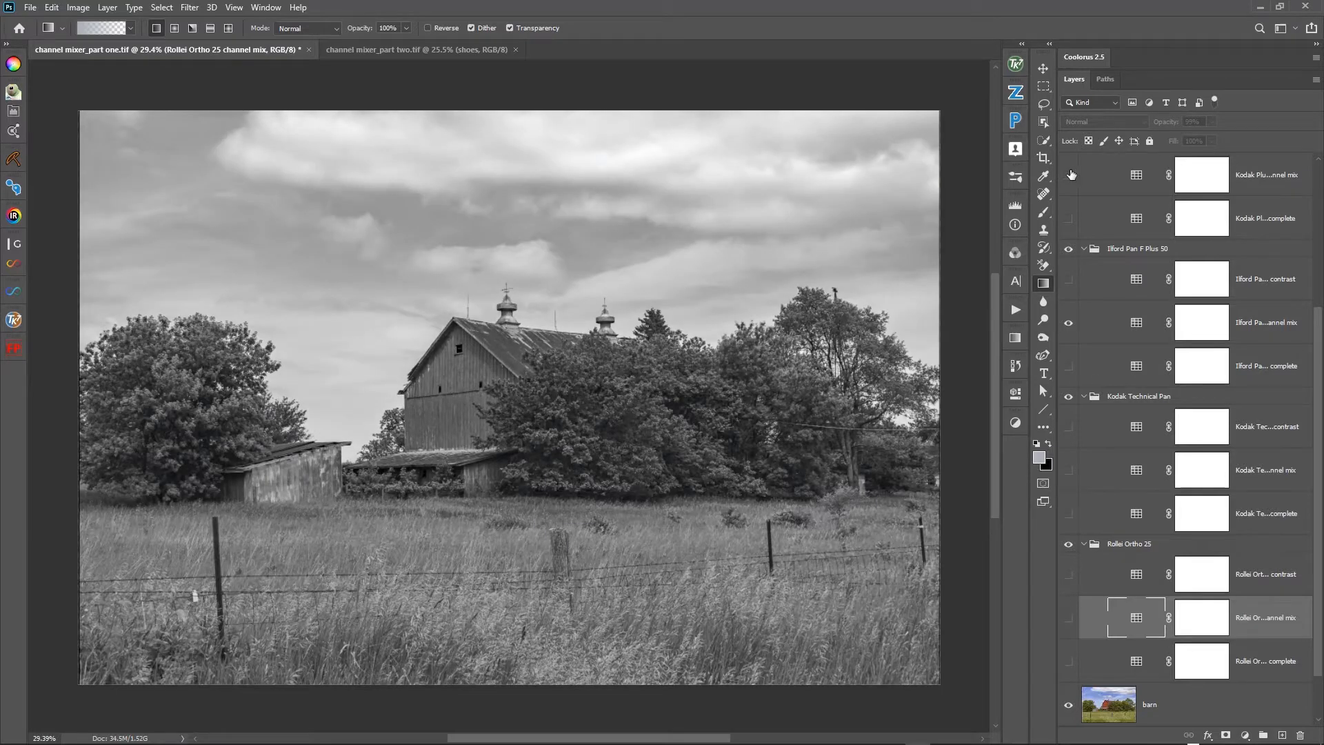
pyautogui.scroll(2, 1093, 238)
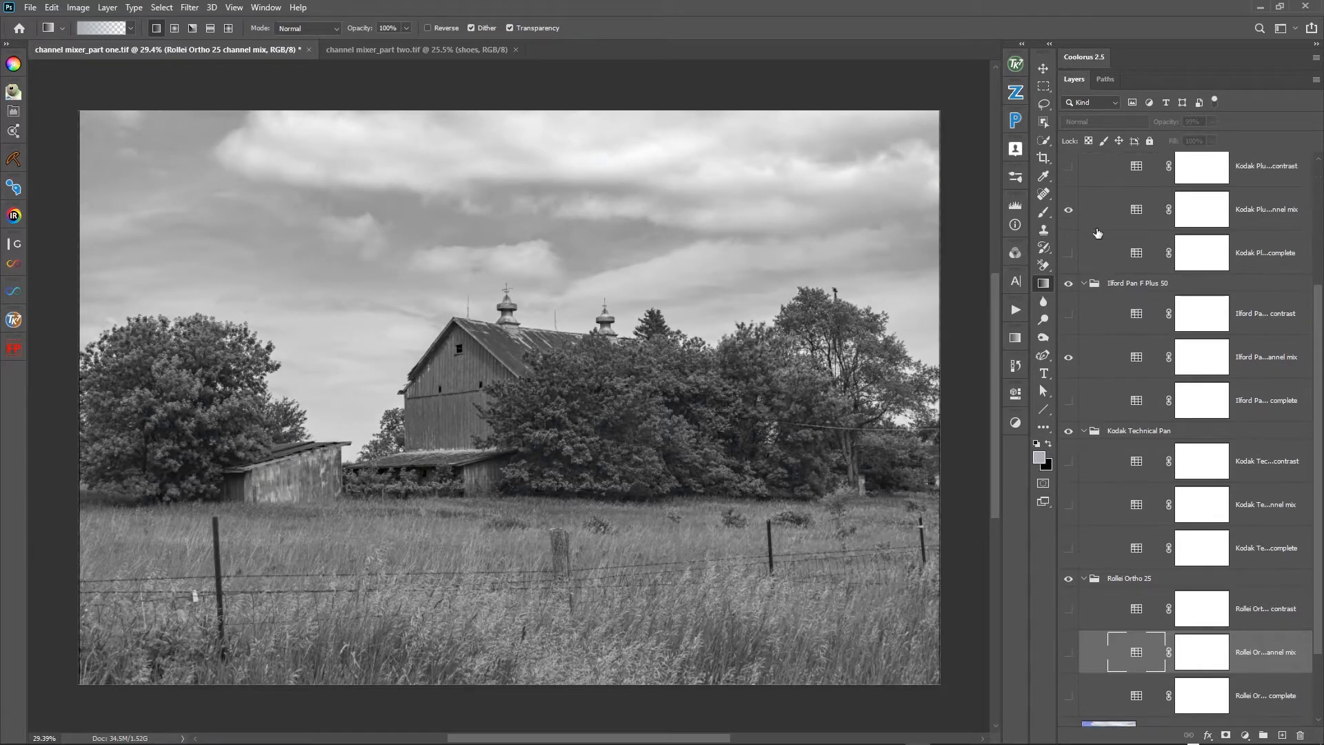
pyautogui.click(1068, 280)
pyautogui.click(1068, 236)
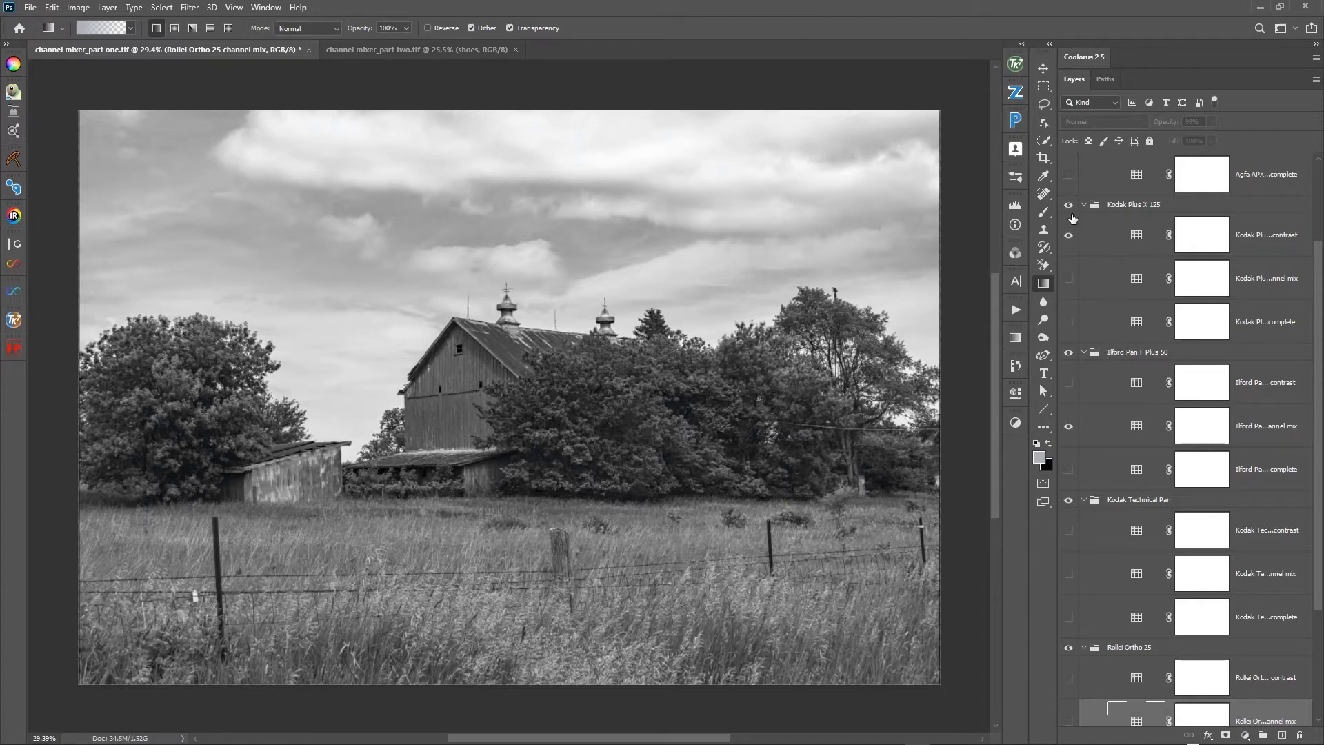
# - Hide the barn layer to expose the test chart beneath the film groups
pyautogui.scroll(-3, 1145, 541)
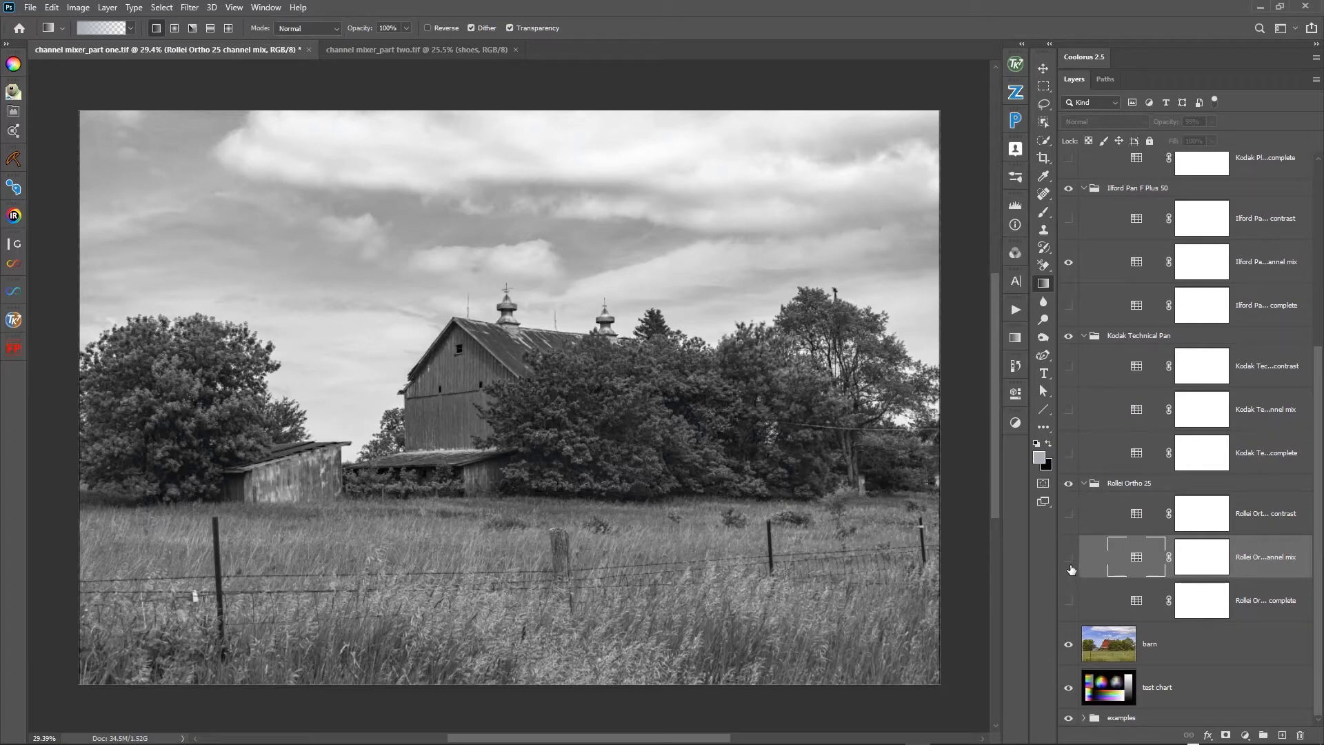
pyautogui.click(1069, 647)
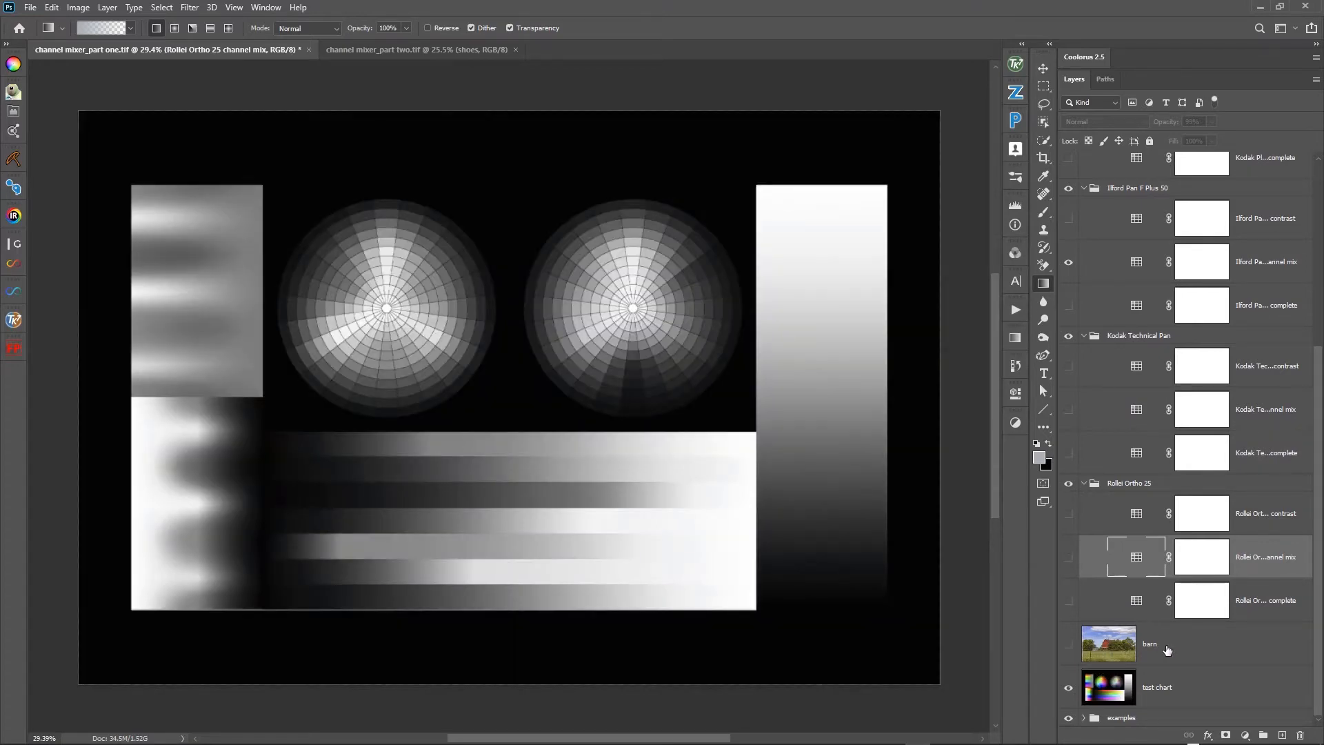
# - Show the Agfa APX 25 cm layer and set its blending mode to Luminosity
pyautogui.scroll(5, 1164, 646)
pyautogui.scroll(1, 1162, 646)
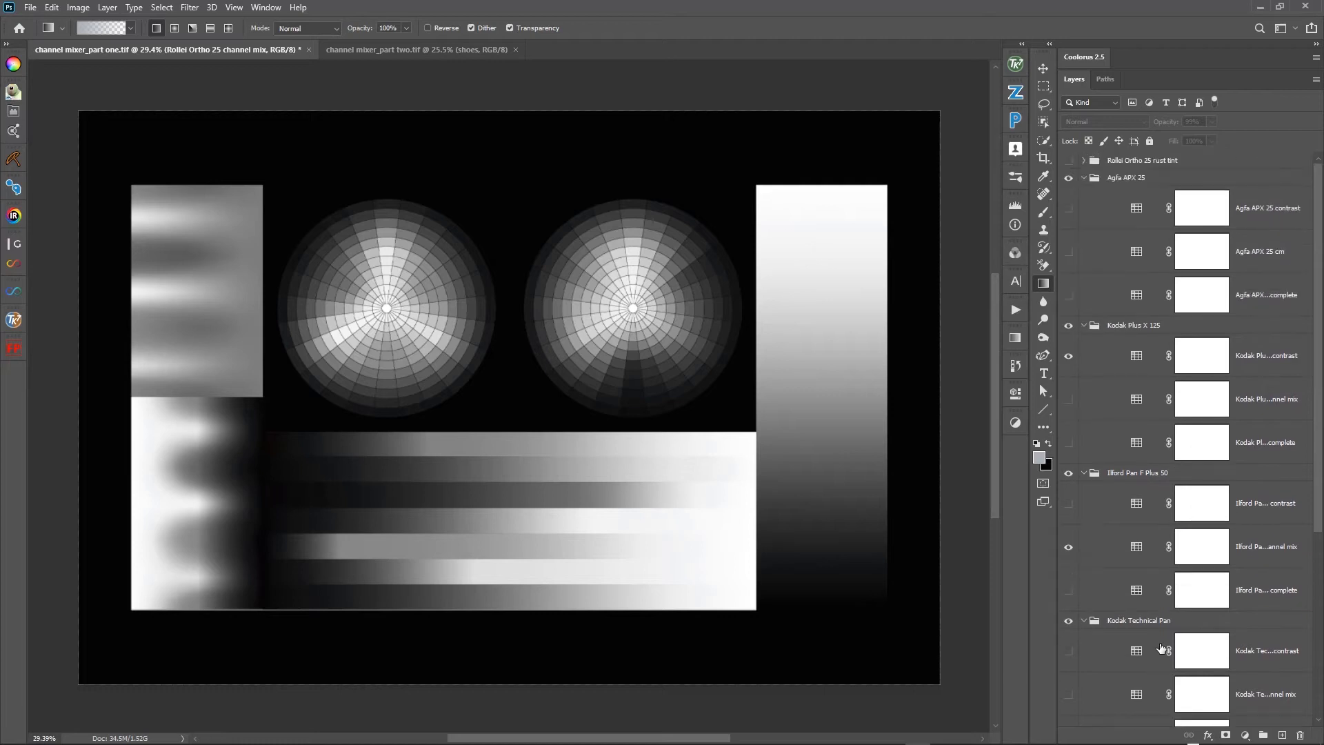
pyautogui.click(1092, 265)
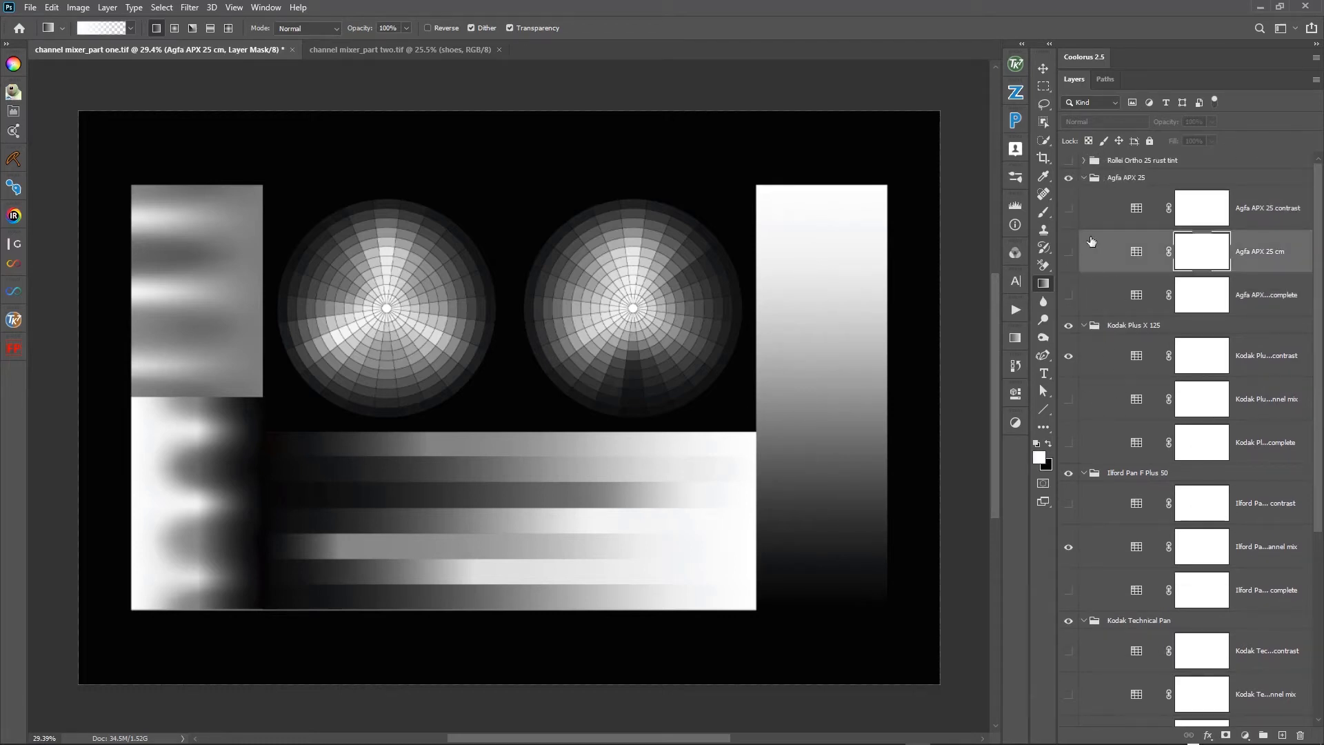
pyautogui.click(1070, 265)
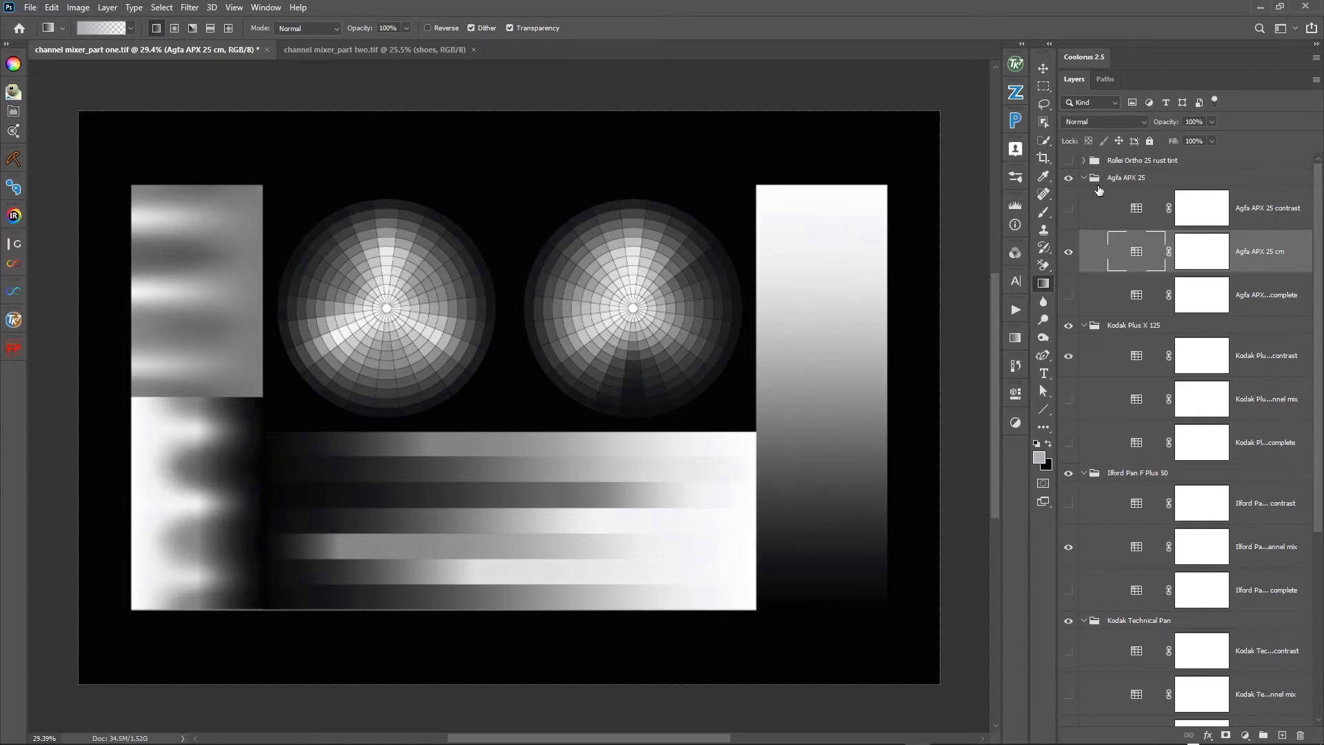
pyautogui.click(1103, 122)
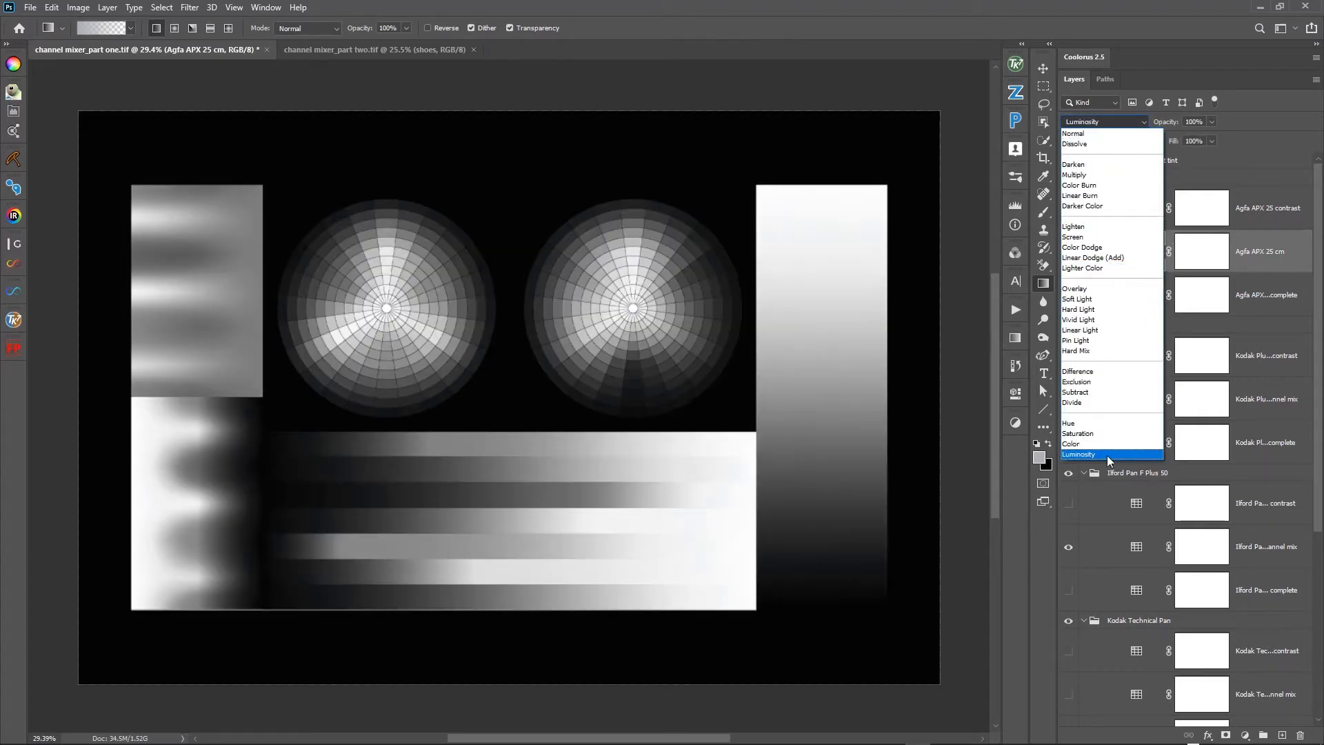
pyautogui.click(1106, 455)
# - Swap the Kodak Plus X 125 contrast layer for that group's channel mix layer and set the latter to Luminosity
pyautogui.click(1104, 407)
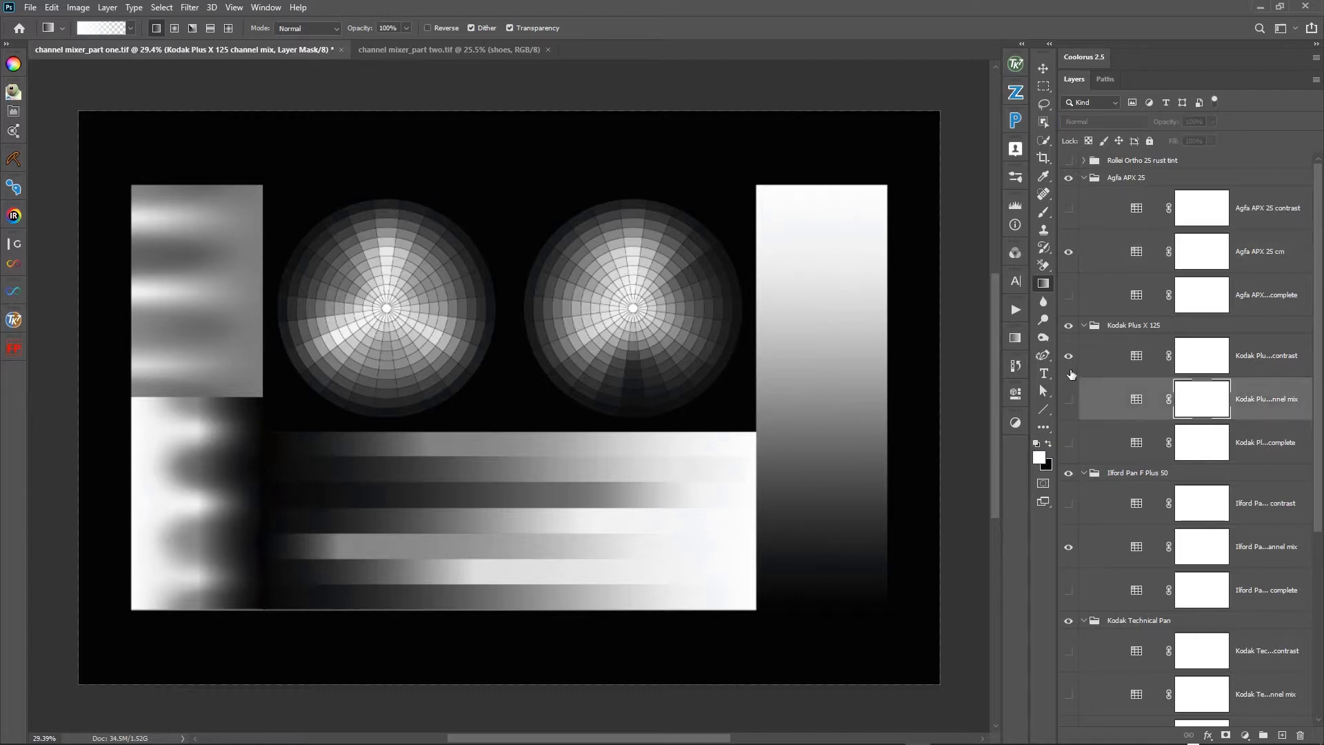
pyautogui.click(1070, 356)
pyautogui.click(1069, 400)
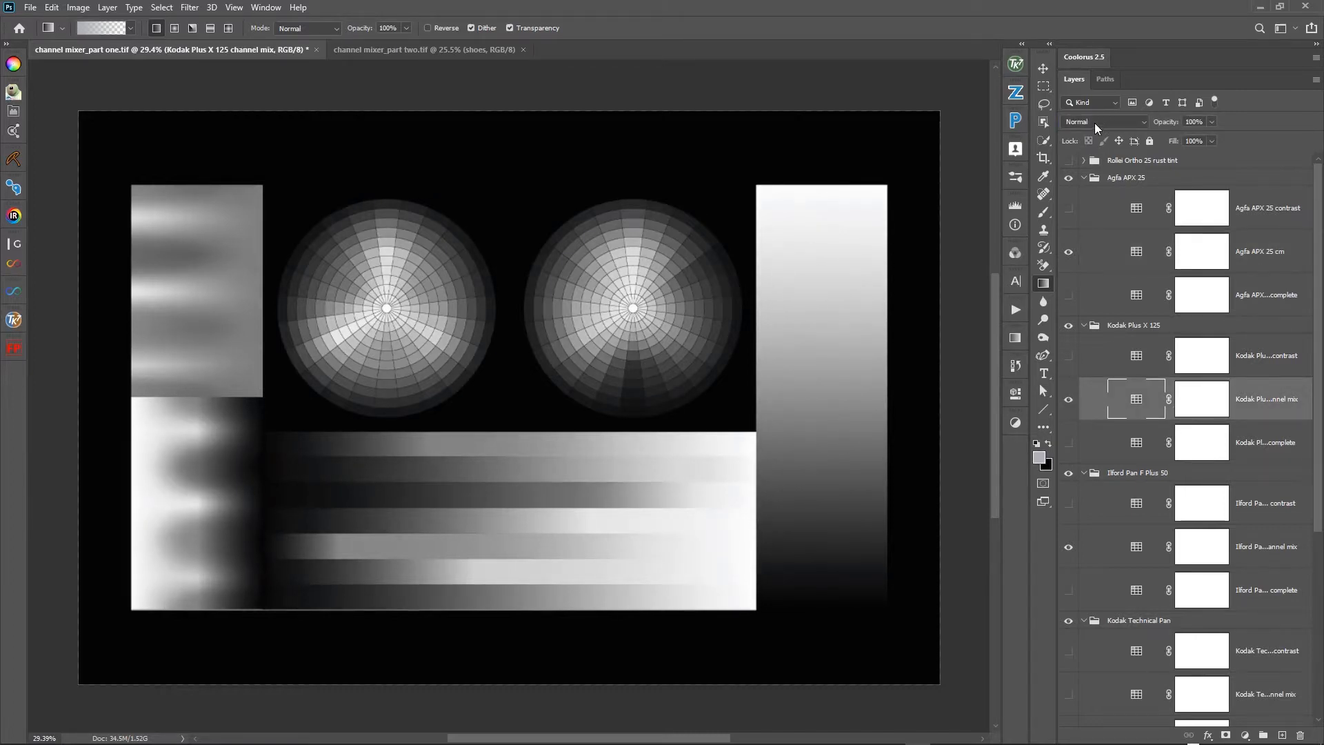
pyautogui.click(1095, 122)
pyautogui.click(1115, 457)
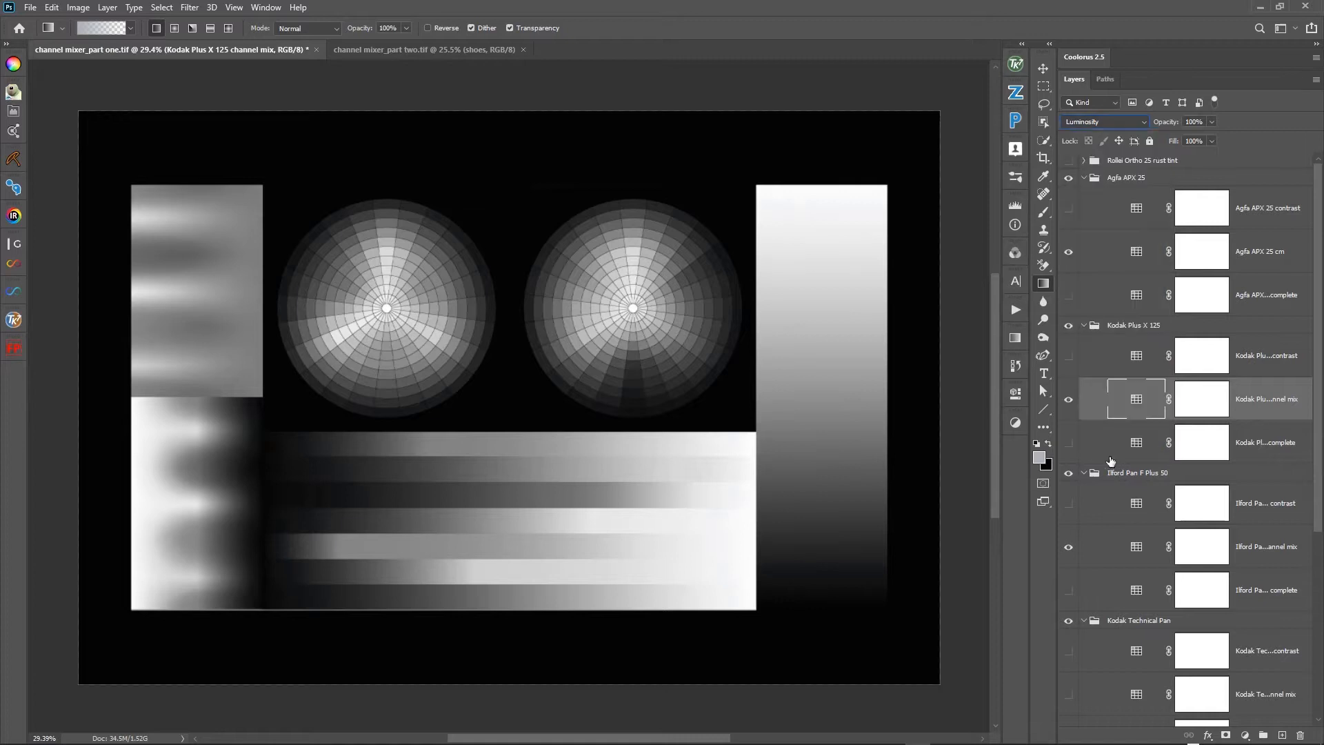
# - Set the Ilford Pan F Plus 50 channel mix layer's blending mode to Luminosity
pyautogui.scroll(-2, 1104, 481)
pyautogui.click(1097, 498)
pyautogui.click(1104, 123)
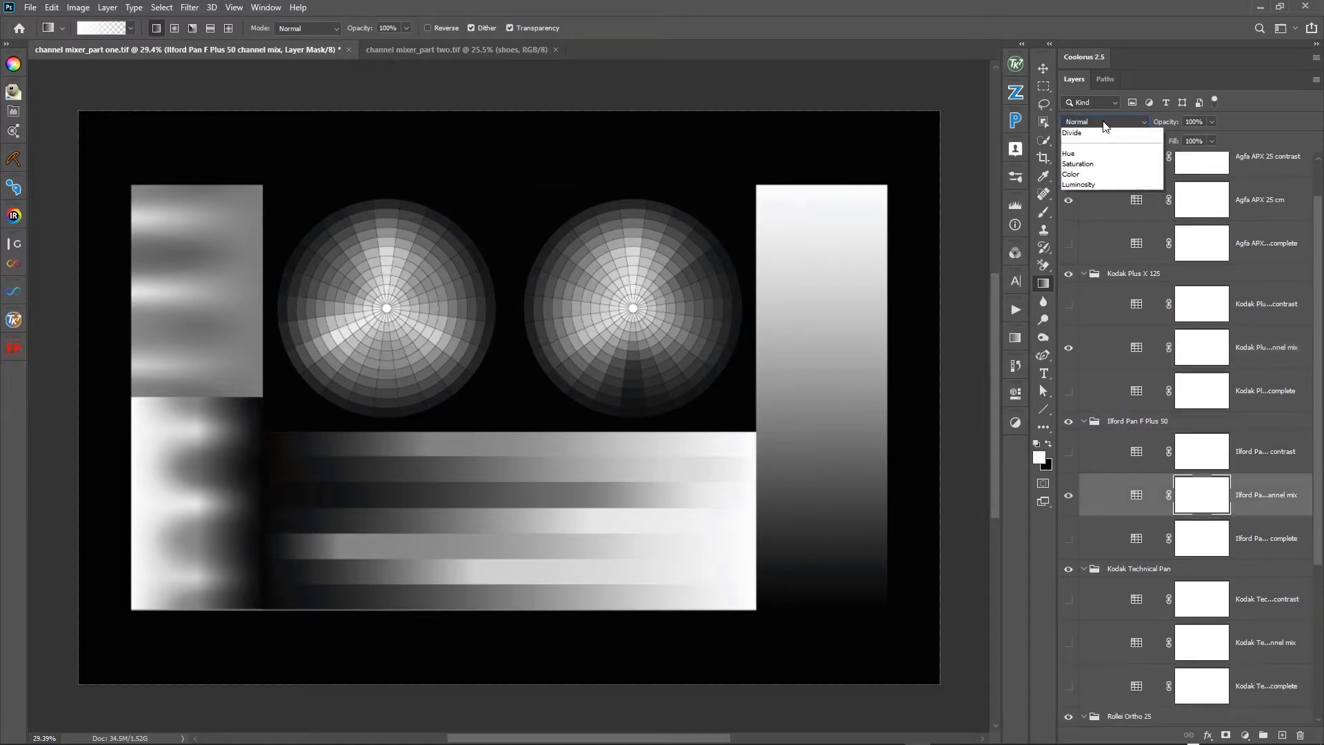
pyautogui.click(1103, 455)
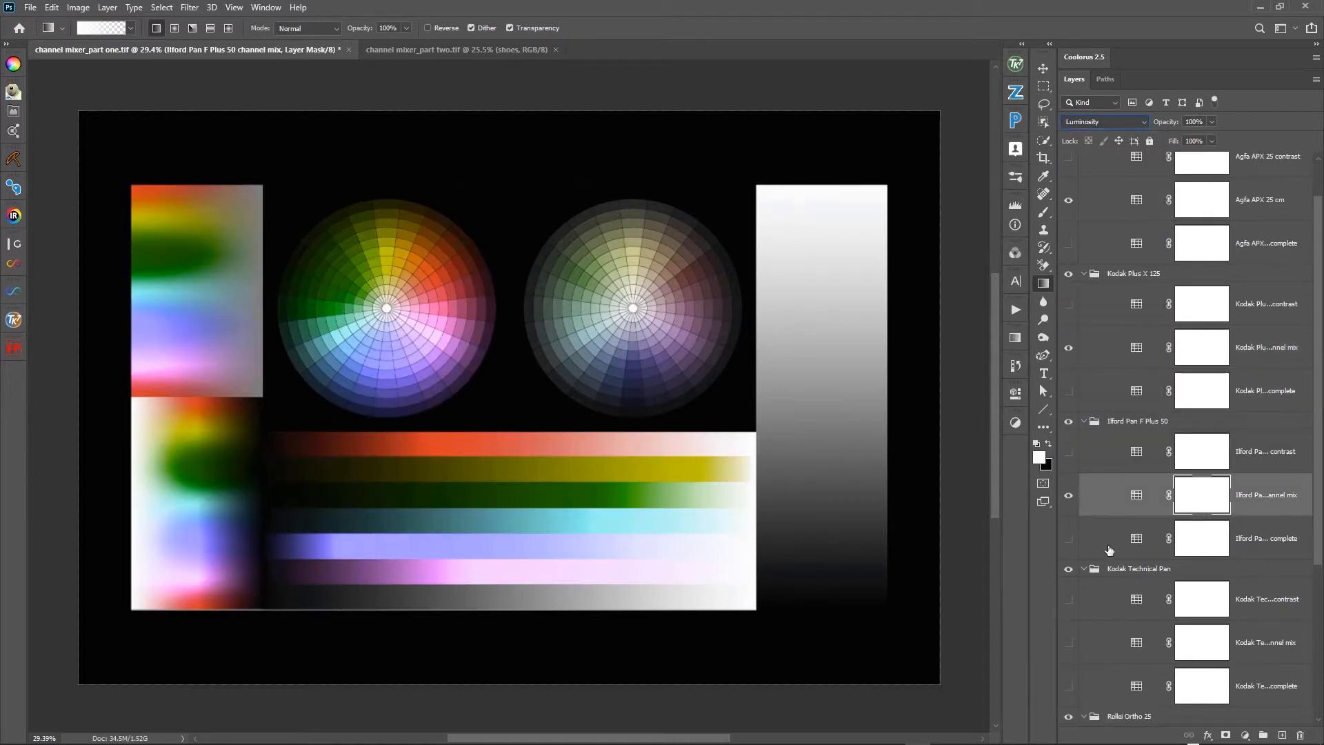
# - Show the Kodak Technical Pan channel mix layer and set its blending mode to Luminosity
pyautogui.scroll(-3, 1109, 550)
pyautogui.click(1070, 557)
pyautogui.click(1117, 562)
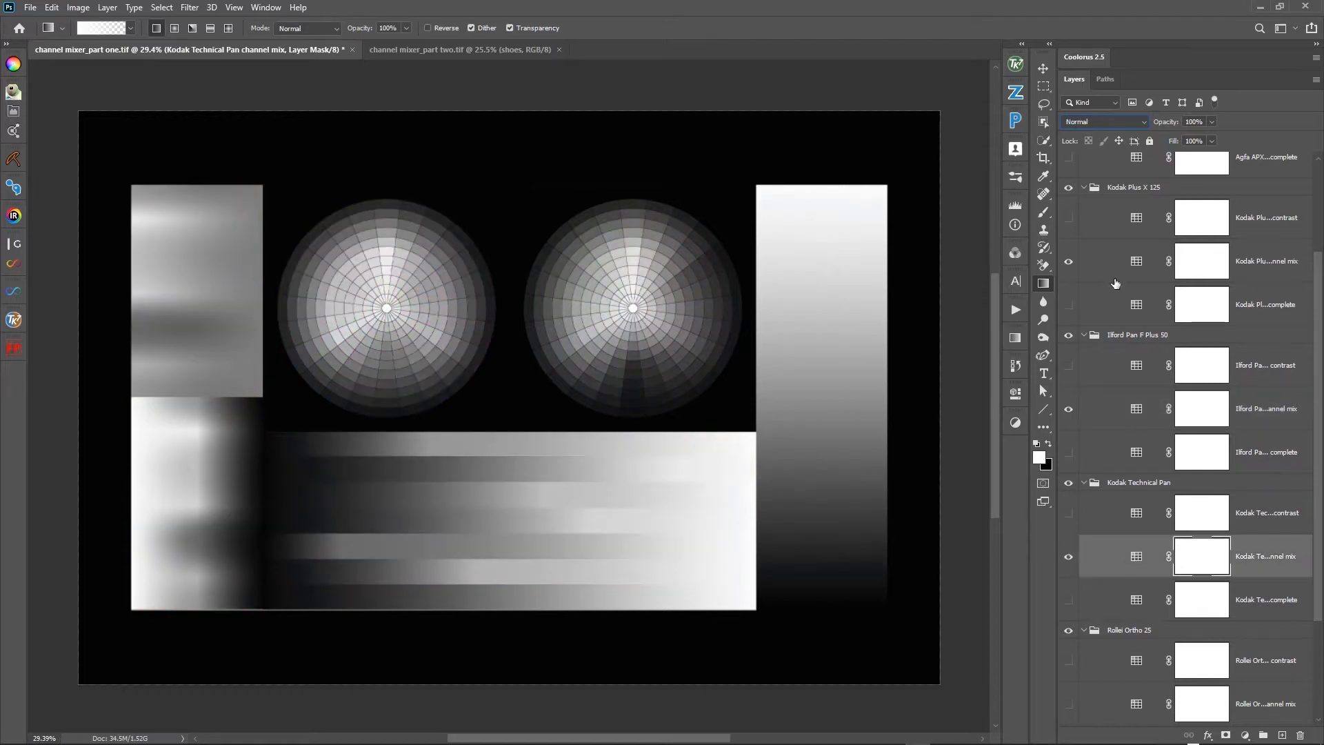
pyautogui.click(1107, 127)
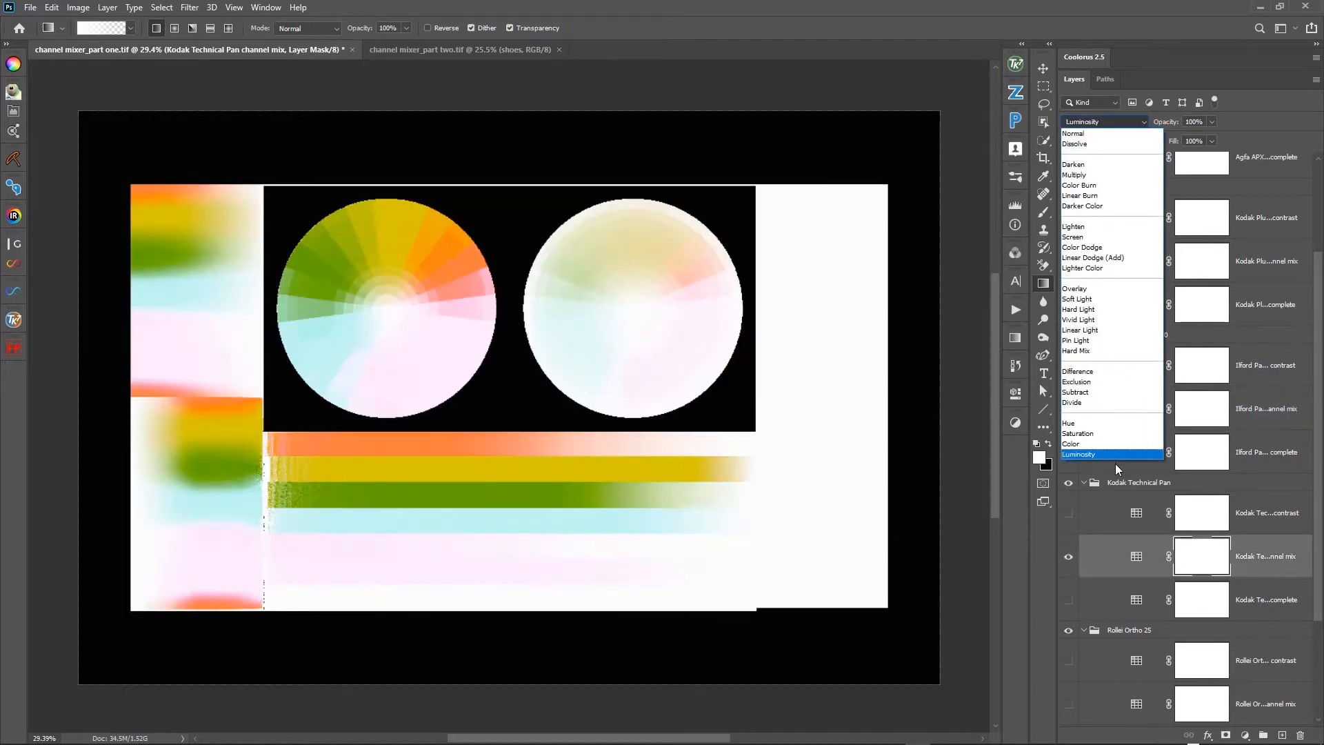
pyautogui.click(1113, 455)
# - Show the Rollei Ortho 25 channel mix layer and set its blending mode to Luminosity
pyautogui.scroll(-5, 1105, 558)
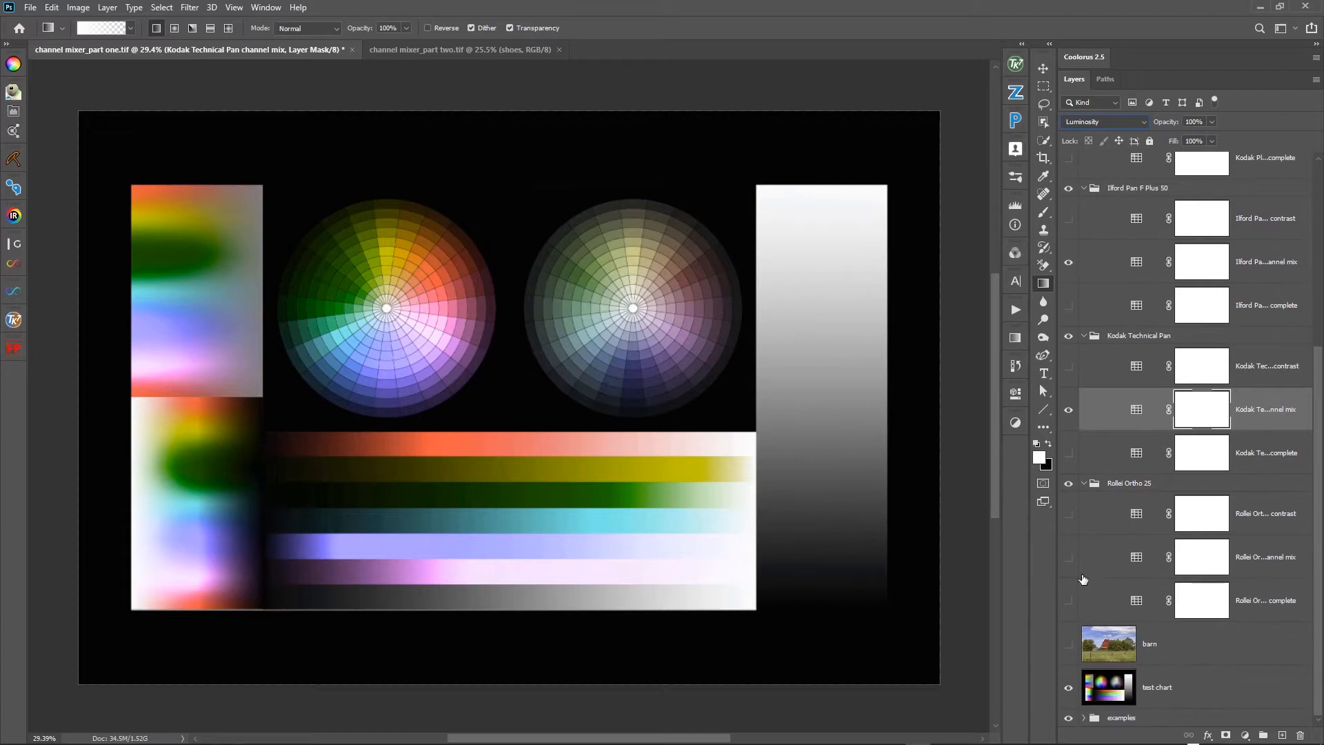
pyautogui.click(1070, 559)
pyautogui.click(1117, 560)
pyautogui.click(1111, 122)
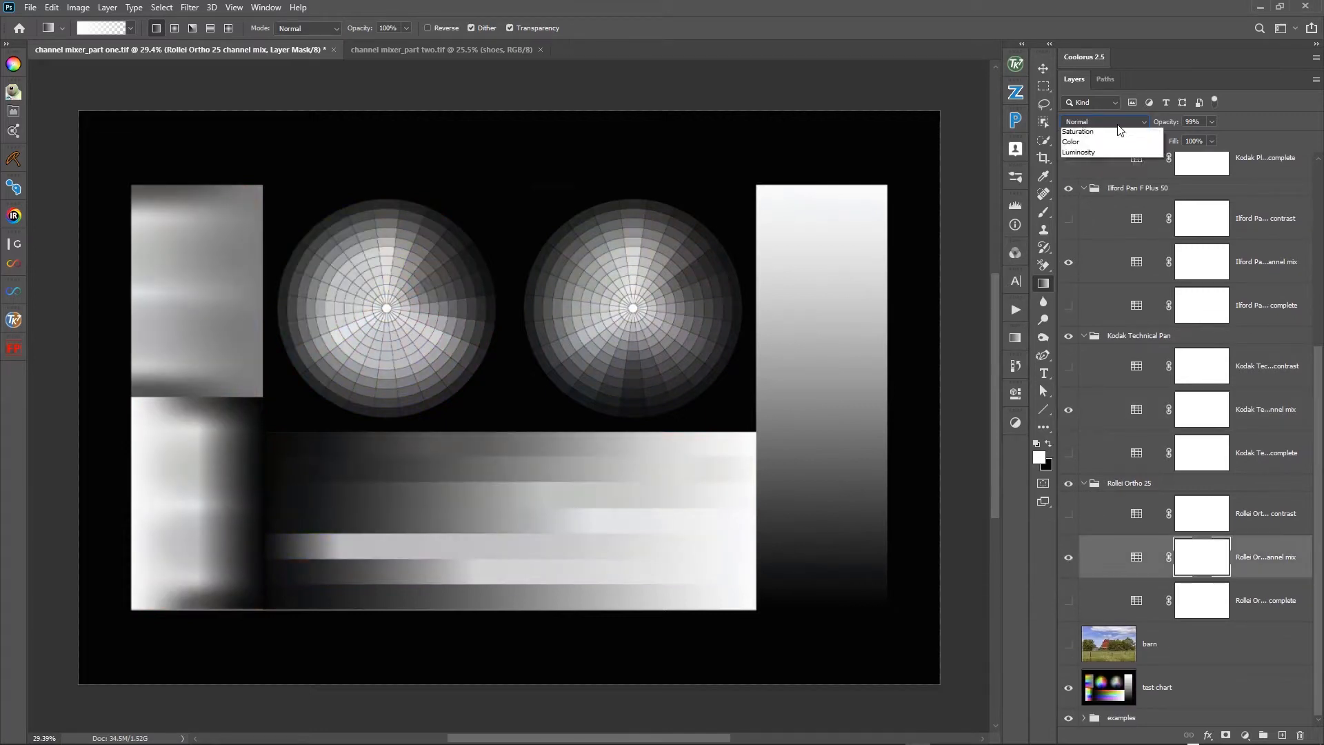
pyautogui.click(1091, 455)
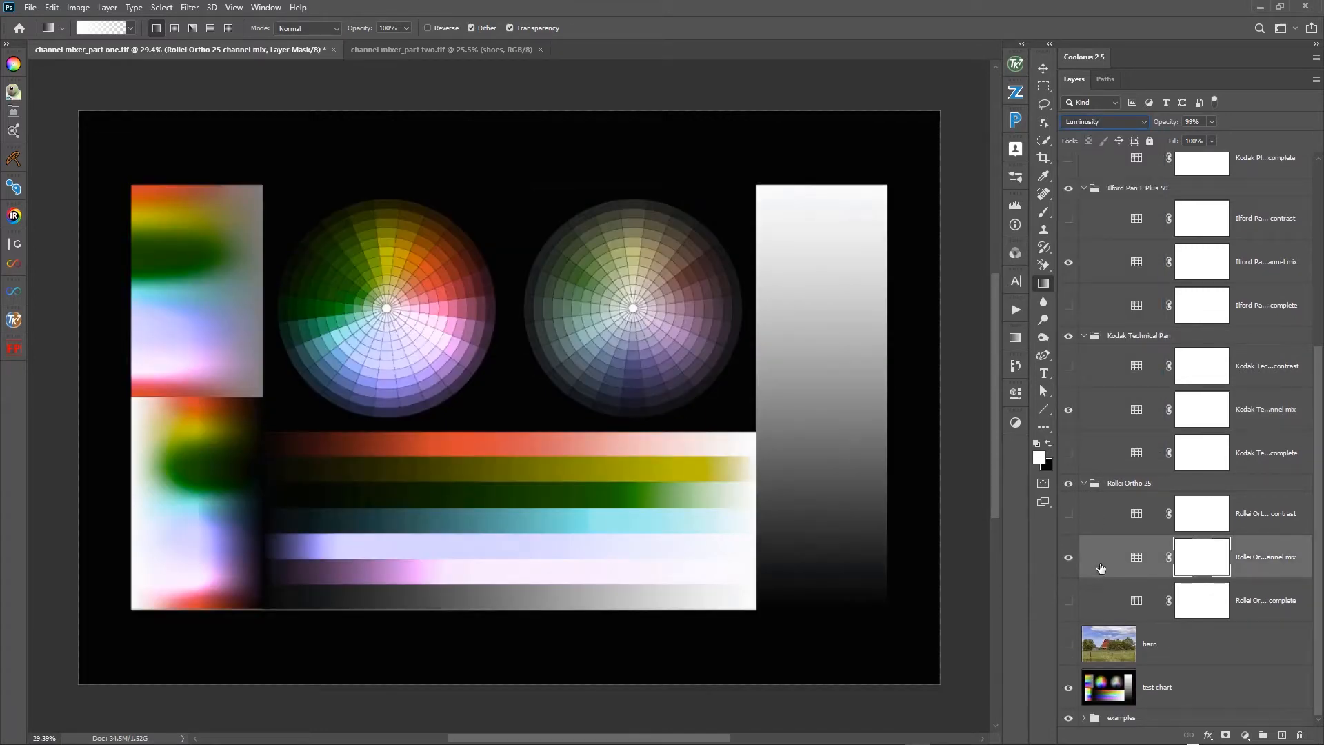
# - Collapse the Rollei Ortho 25, Kodak Technical Pan, Ilford Pan F Plus 50, Kodak Plus X 125 and Agfa APX 25 groups
pyautogui.click(1084, 484)
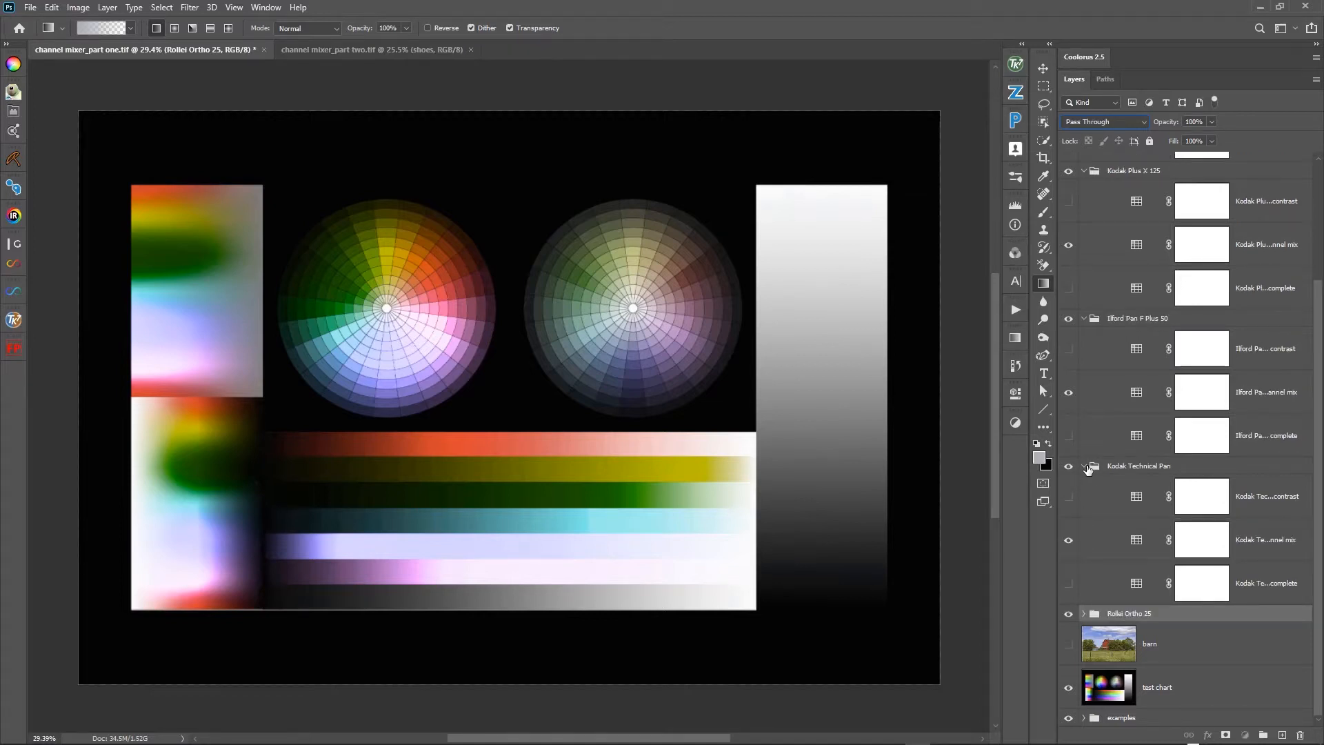
pyautogui.click(1088, 468)
pyautogui.click(1085, 467)
pyautogui.click(1085, 449)
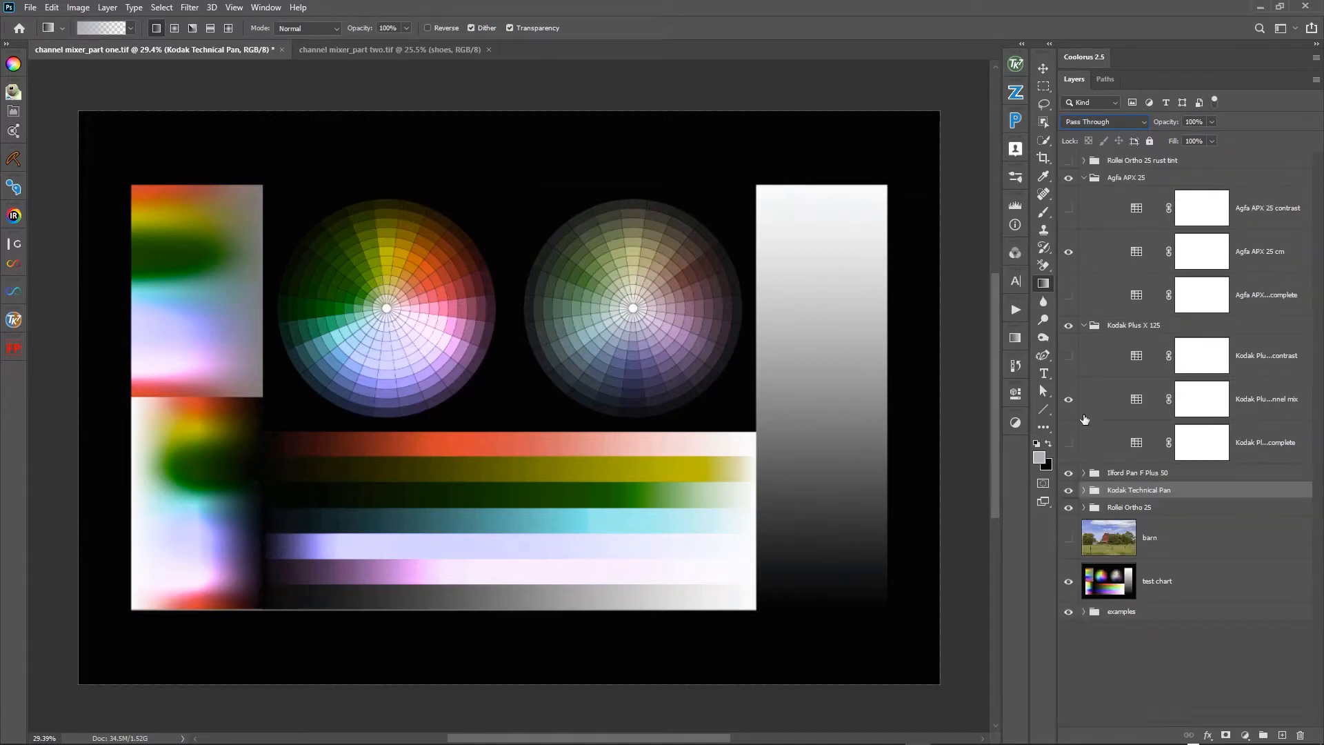
pyautogui.click(1084, 325)
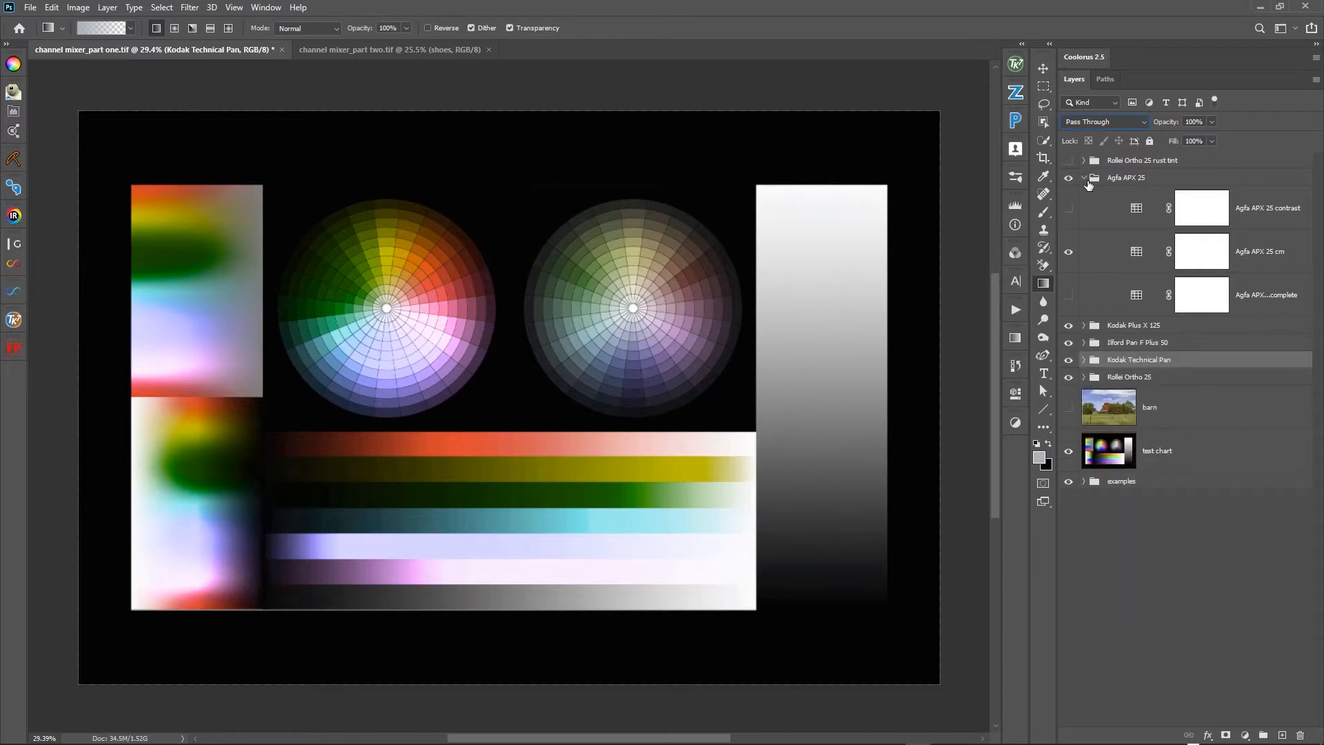
pyautogui.click(1088, 178)
pyautogui.click(1083, 177)
# - Hide all five film groups from Agfa APX 25 to Rollei Ortho 25 so only the original test chart shows
pyautogui.moveTo(1068, 178); pyautogui.dragTo(1071, 226)
pyautogui.click(1070, 227)
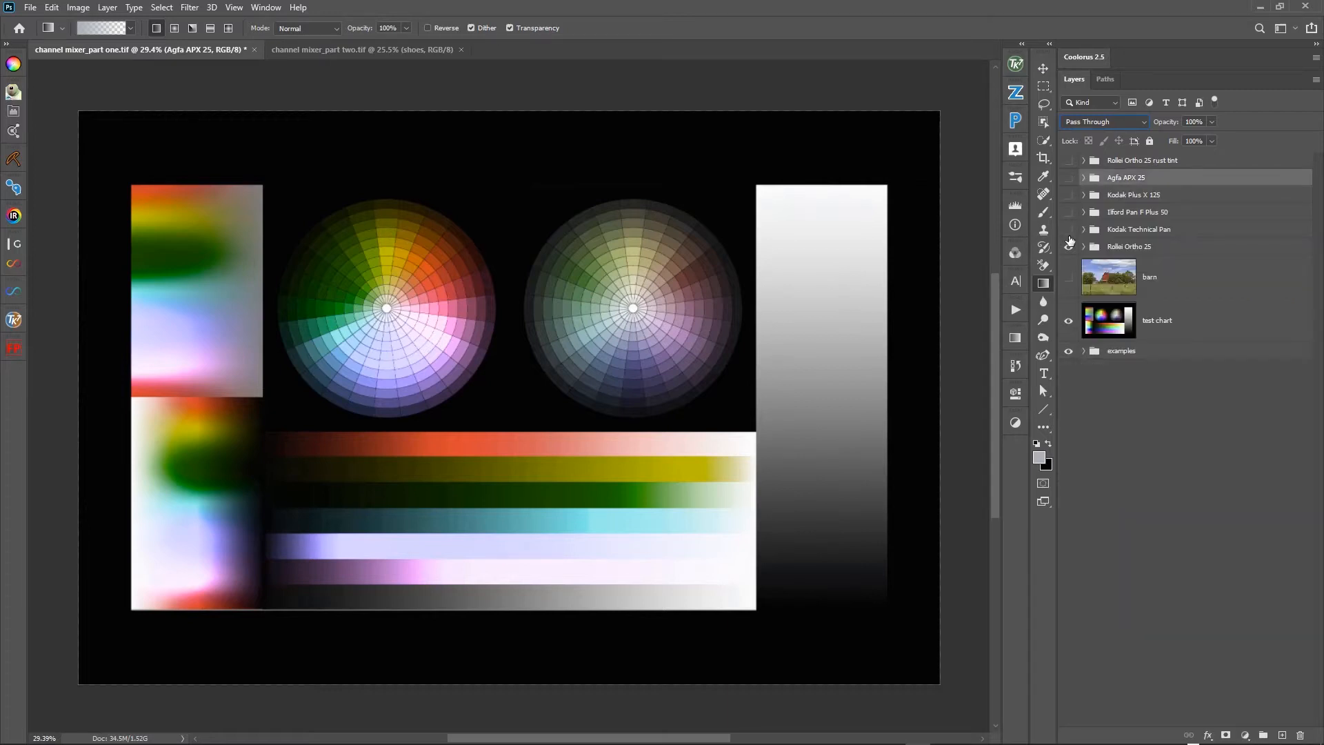
pyautogui.click(1069, 247)
# - Toggle the Agfa APX 25 group on and off to examine its luminosity effect on the test chart, leaving it visible
pyautogui.click(1069, 178)
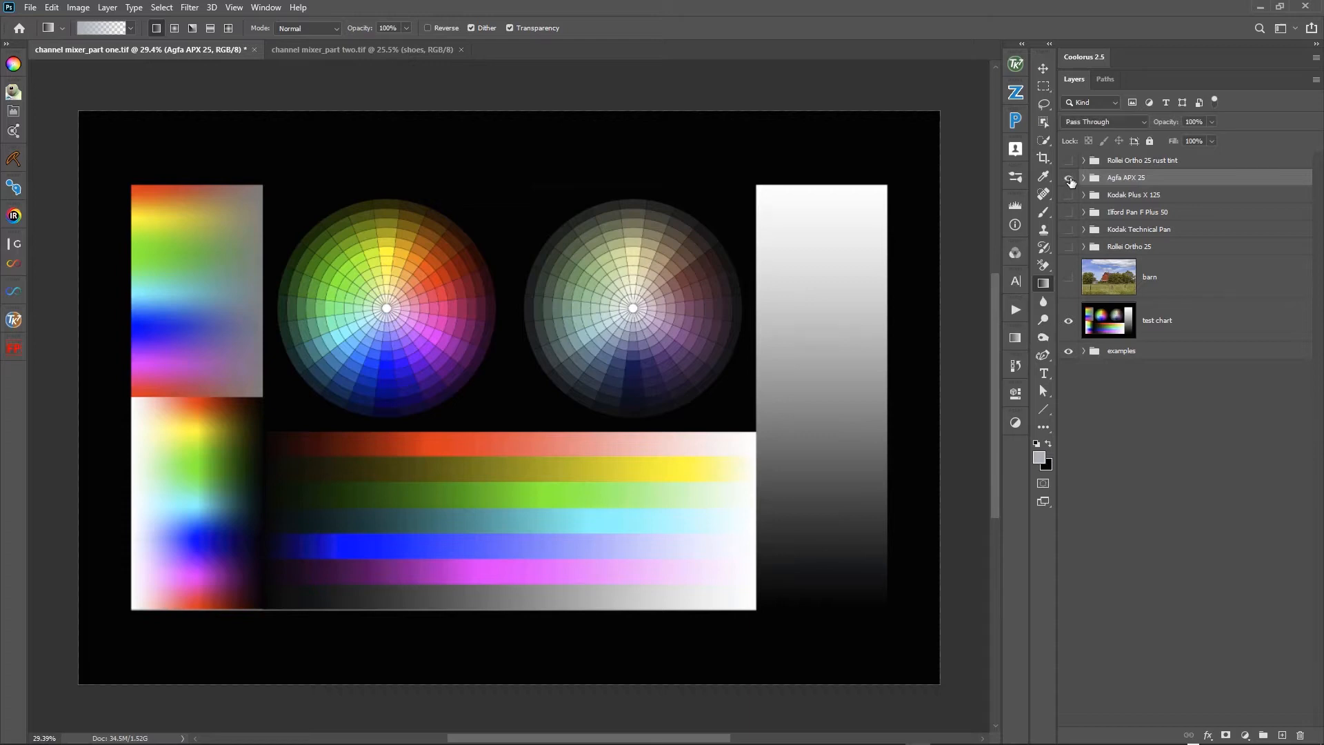
pyautogui.click(1069, 178)
pyautogui.click(1069, 178)
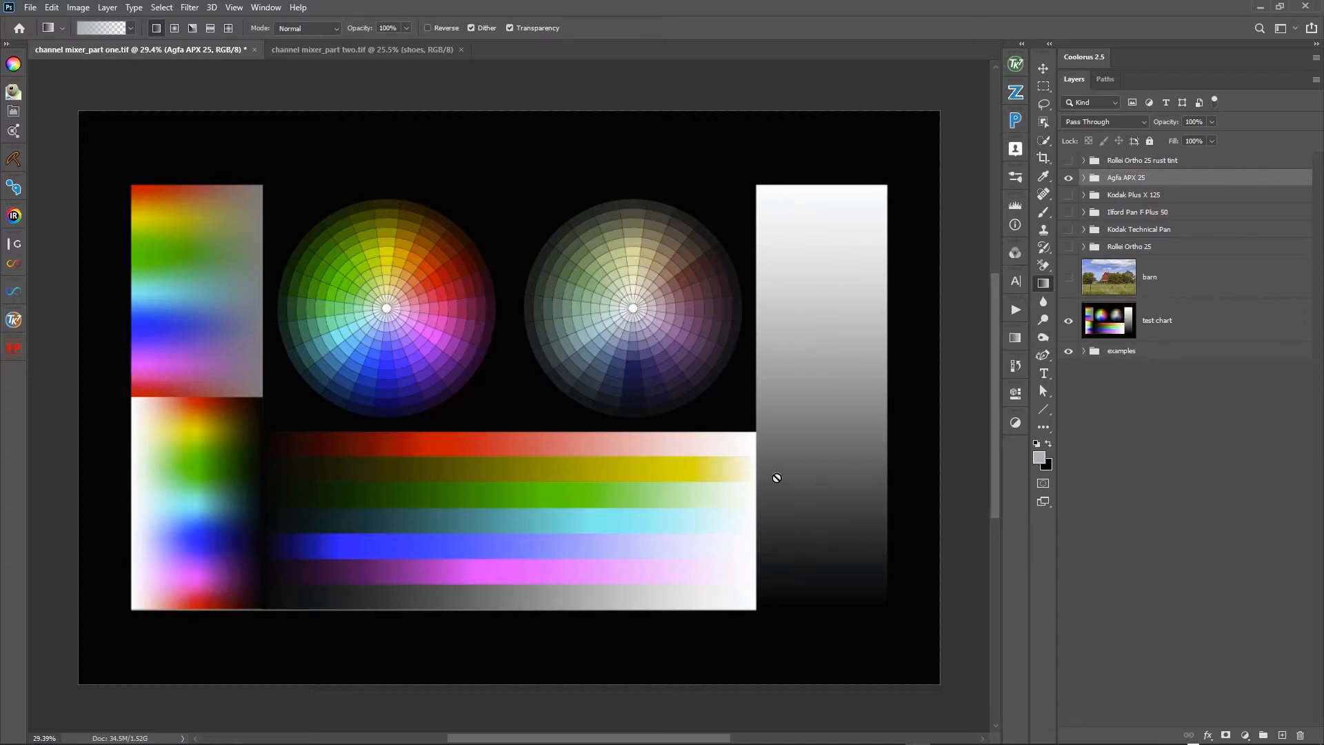
# - Compare the test chart with and without the Agfa APX 25 group several times, ending with the group hidden
pyautogui.click(1068, 180)
pyautogui.click(1068, 181)
pyautogui.click(1068, 181)
pyautogui.click(1068, 183)
pyautogui.click(1068, 182)
pyautogui.click(1068, 182)
pyautogui.click(1068, 182)
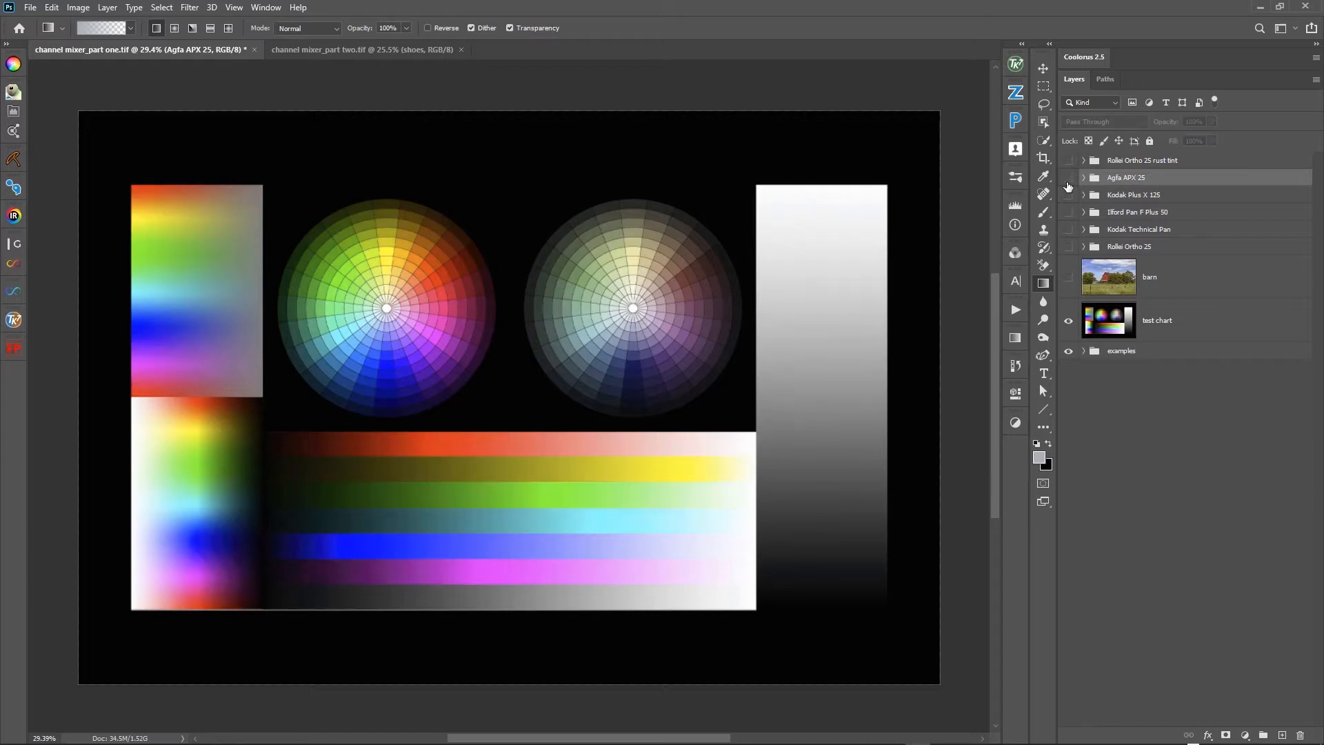
pyautogui.click(1068, 182)
pyautogui.click(1068, 182)
pyautogui.click(1068, 183)
pyautogui.click(1068, 182)
pyautogui.click(1068, 183)
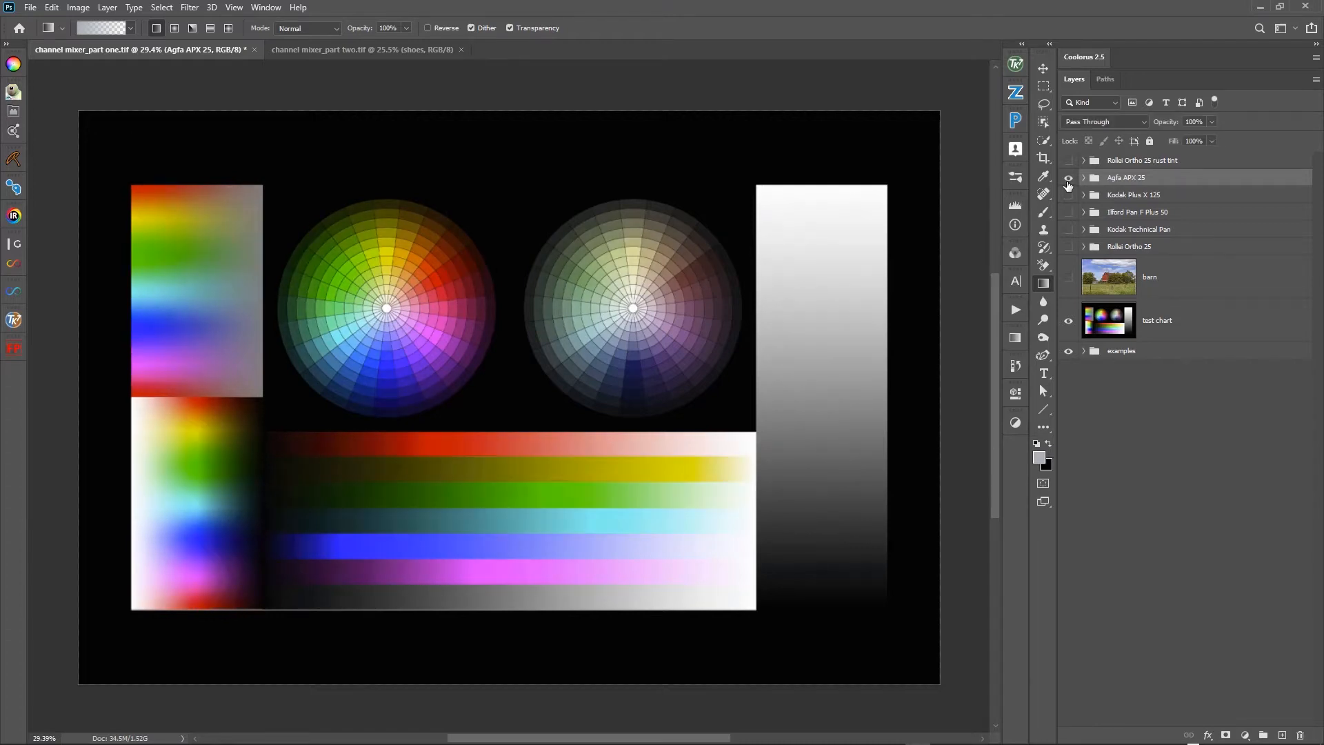
pyautogui.click(1068, 183)
# - Toggle the Kodak Plus X 125 group and the Ilford Pan F Plus 50 group in turn over the test chart, leaving both hidden
pyautogui.click(1068, 196)
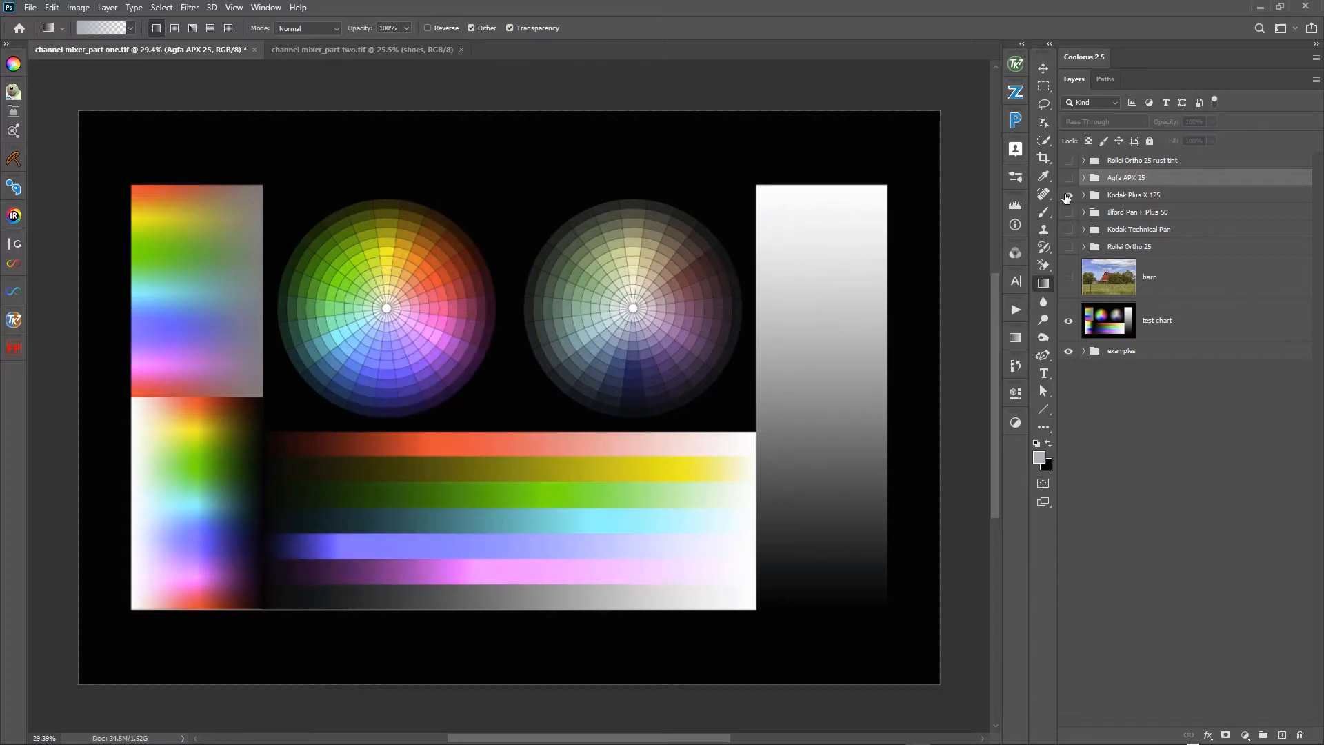
pyautogui.click(1067, 196)
pyautogui.click(1068, 196)
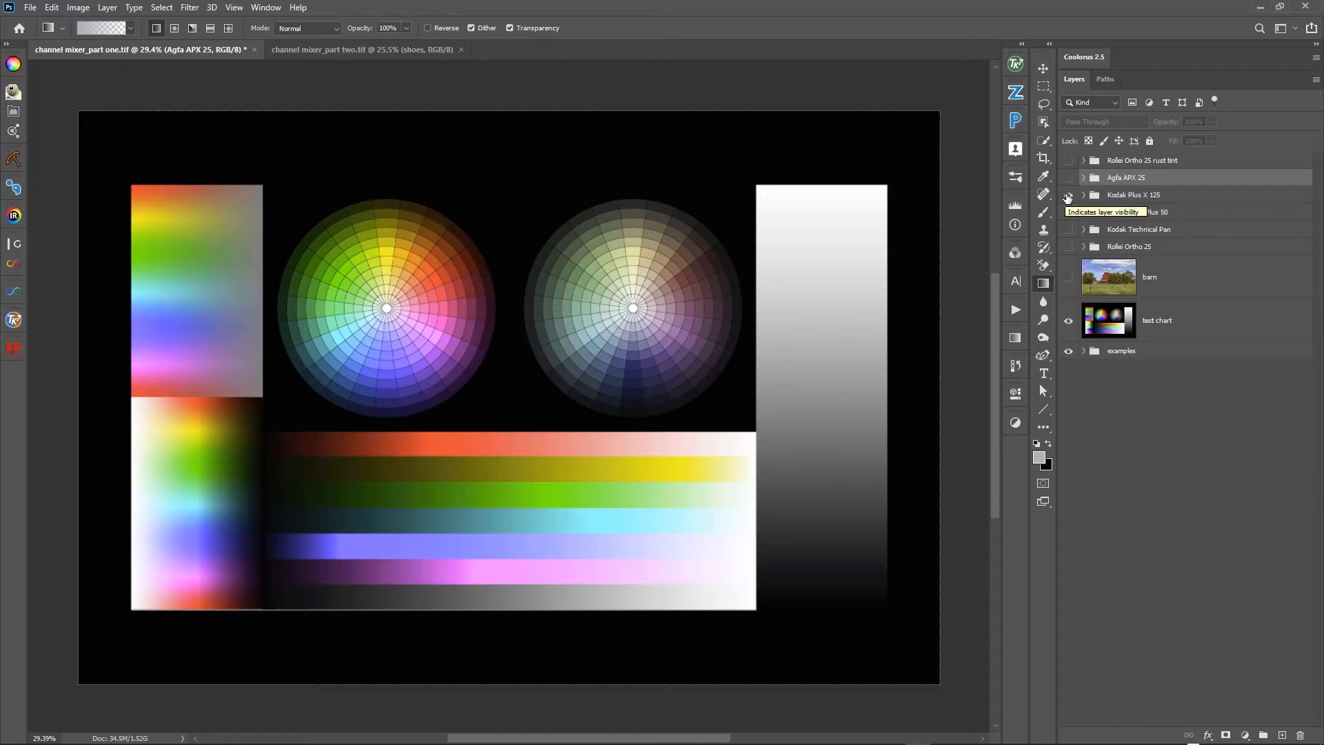
pyautogui.click(1067, 196)
pyautogui.click(1068, 196)
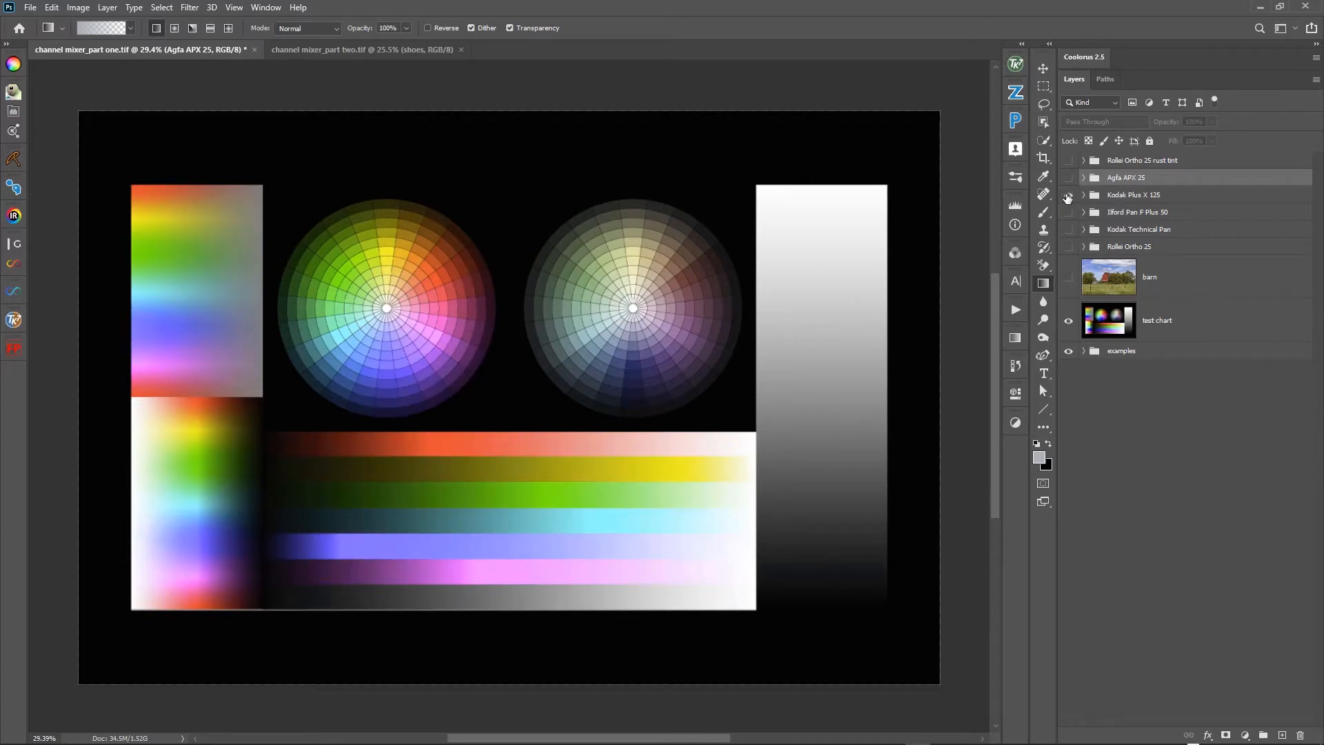
pyautogui.click(1068, 197)
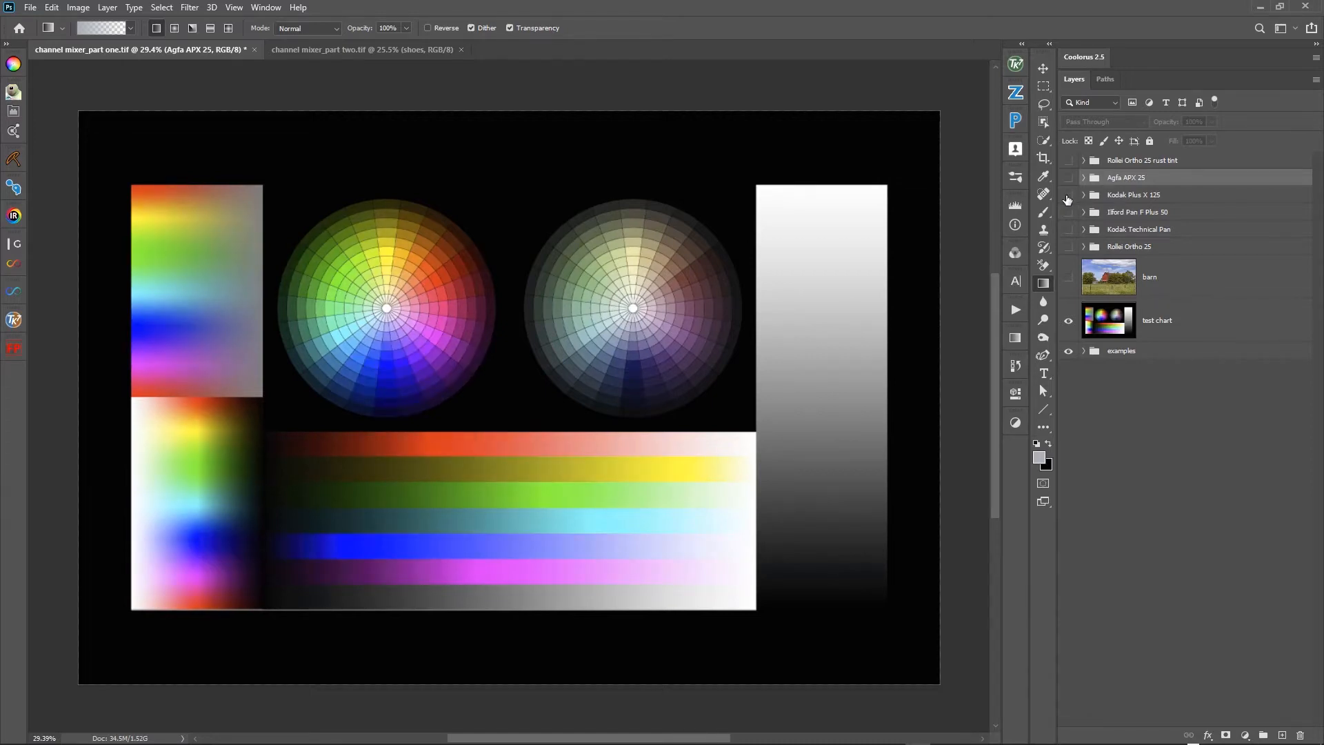
pyautogui.click(1067, 196)
pyautogui.click(1067, 197)
pyautogui.click(1068, 212)
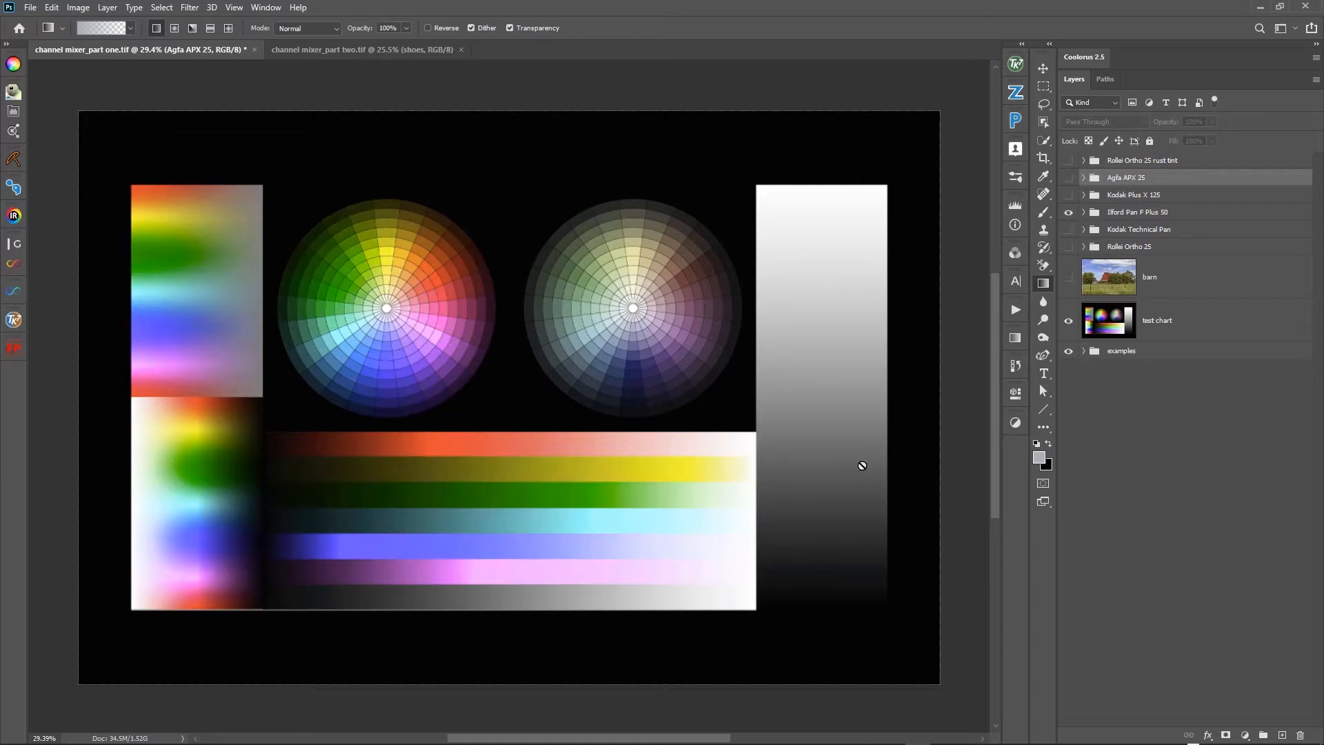
pyautogui.click(1068, 213)
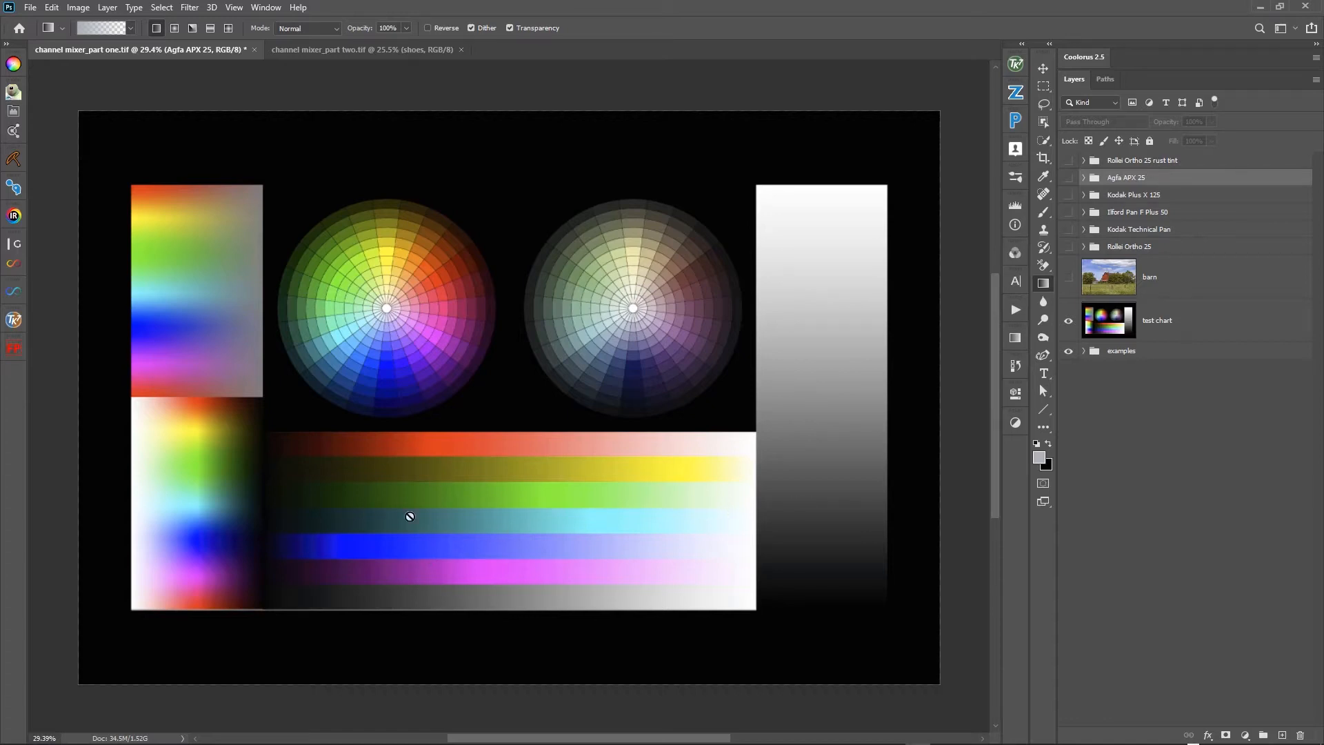
# - Preview the Agfa APX 25 and Kodak Plus X 125 groups one after the other on the test chart to compare their luminosity shifts
pyautogui.click(1069, 179)
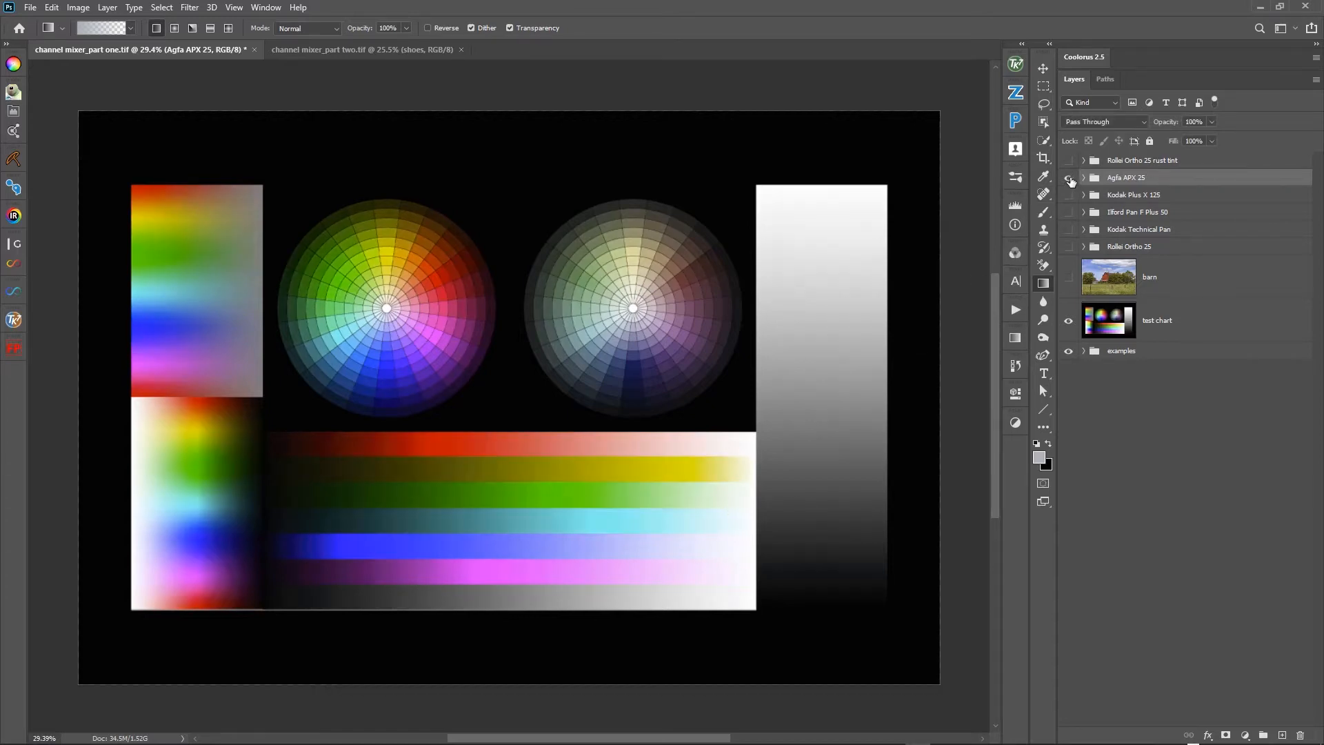
pyautogui.click(1071, 179)
pyautogui.click(1070, 180)
pyautogui.click(1070, 180)
pyautogui.click(1067, 196)
pyautogui.click(1066, 195)
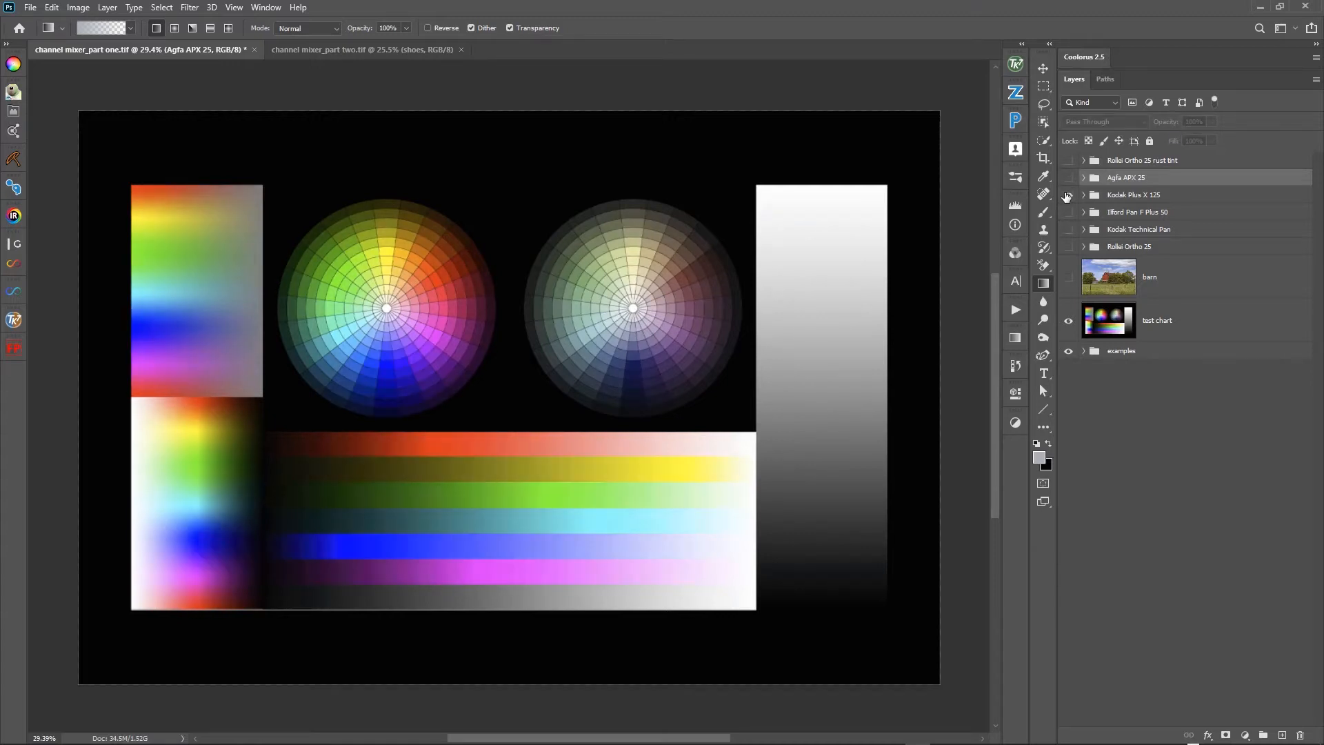
pyautogui.click(1067, 195)
# - Preview the Ilford Pan F Plus 50, Kodak Technical Pan and Rollei Ortho 25 groups one at a time on the test chart, leaving all hidden
pyautogui.click(1066, 213)
pyautogui.click(1067, 213)
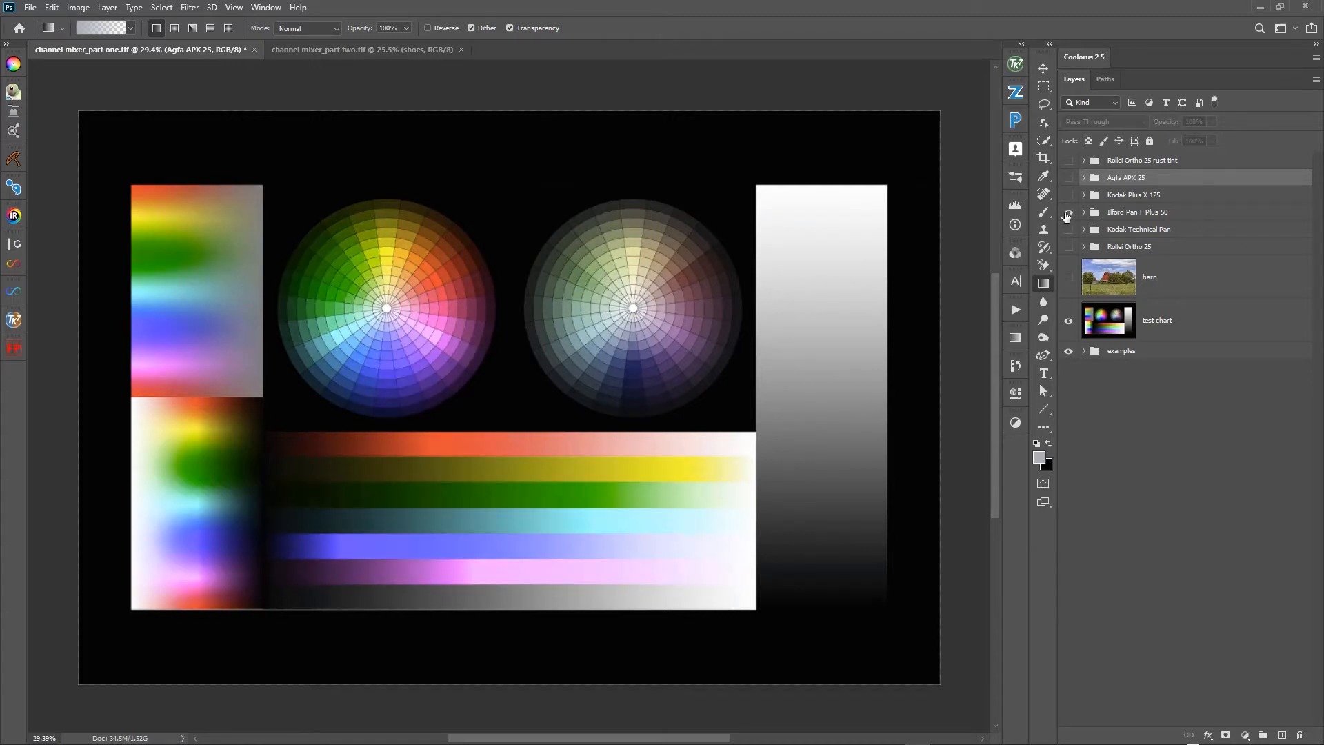
pyautogui.click(1068, 213)
pyautogui.click(1069, 213)
pyautogui.click(1068, 213)
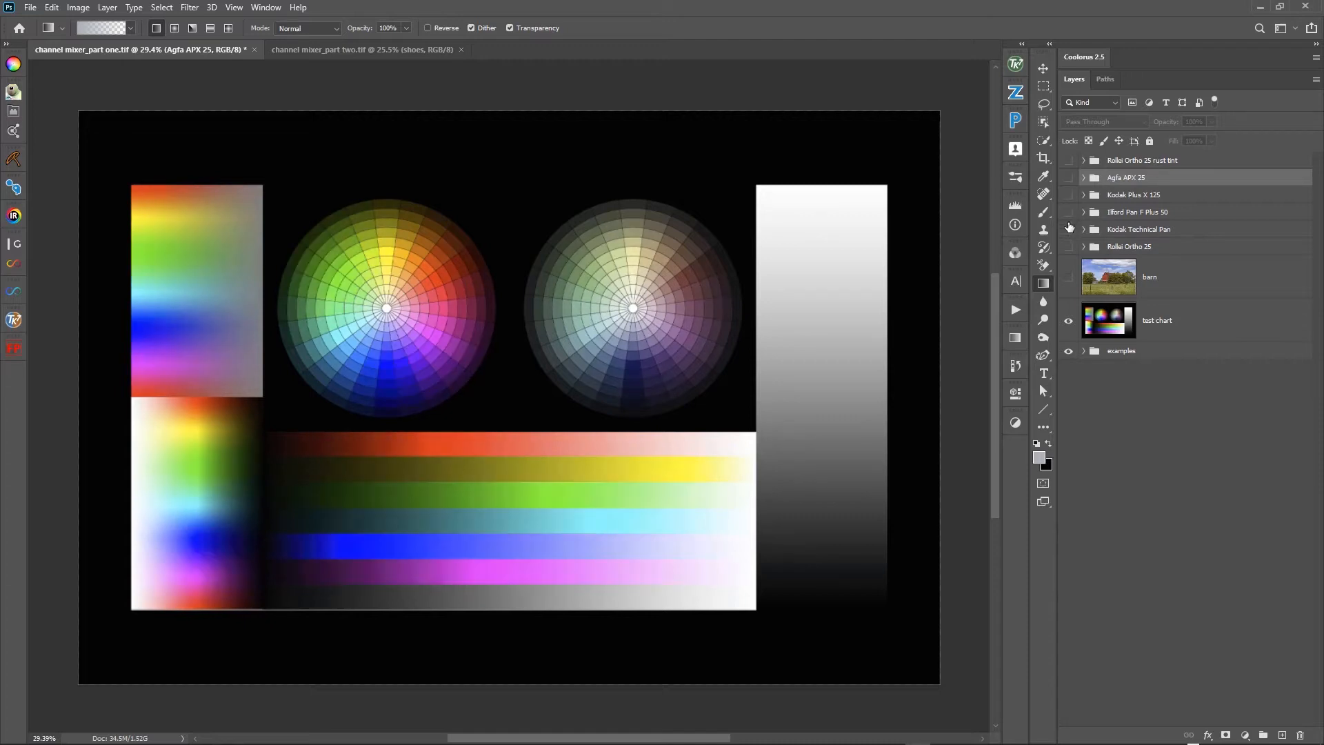
pyautogui.click(1068, 230)
pyautogui.click(1068, 230)
pyautogui.click(1068, 229)
pyautogui.click(1068, 230)
pyautogui.click(1068, 247)
pyautogui.click(1068, 247)
# - Hide the test chart to display example portrait 1, with the examples and 1_channel mix groups expanded
pyautogui.click(1084, 351)
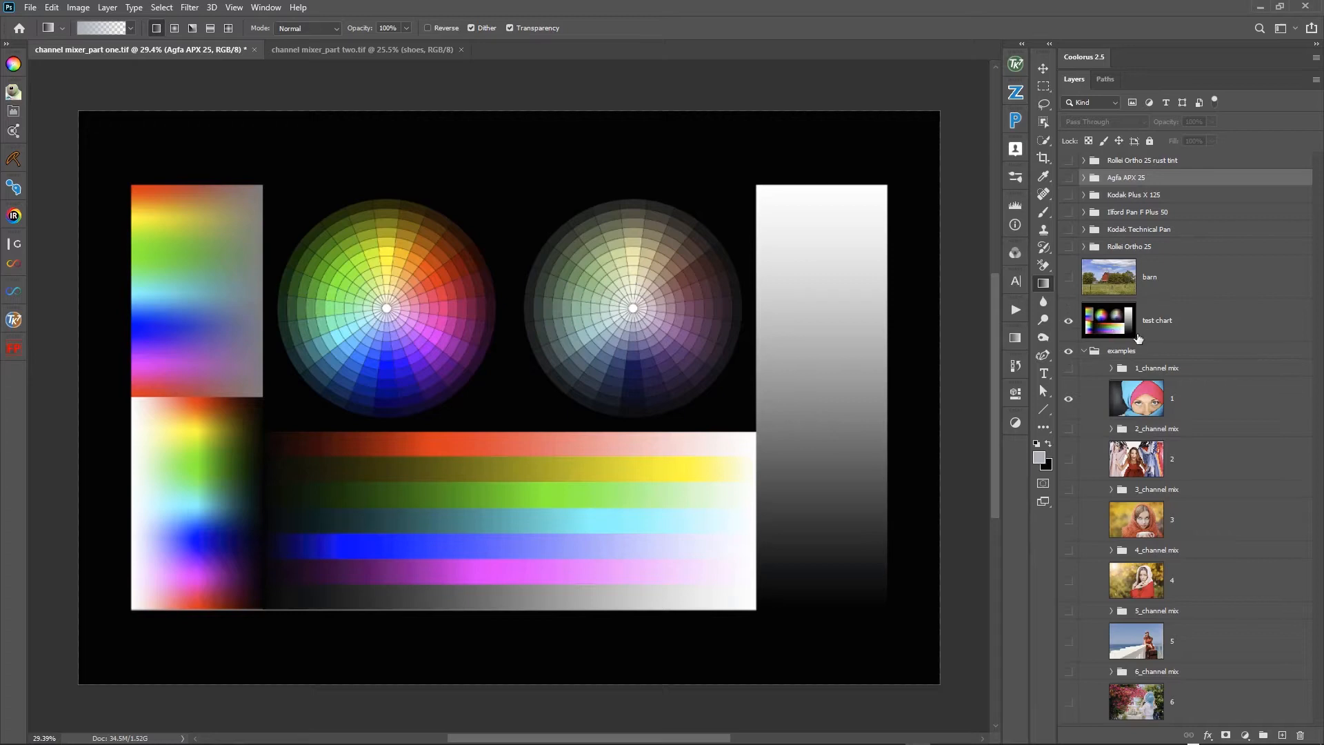
pyautogui.click(1069, 323)
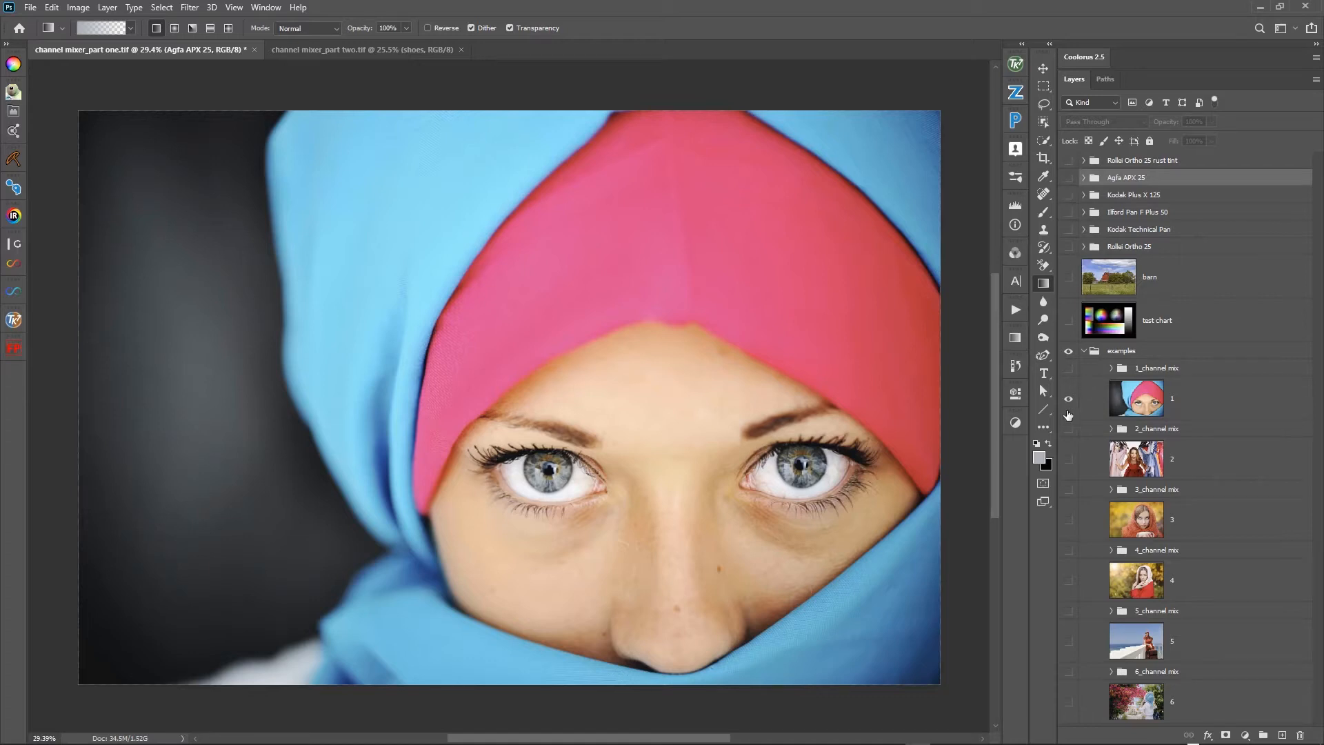
pyautogui.click(1111, 368)
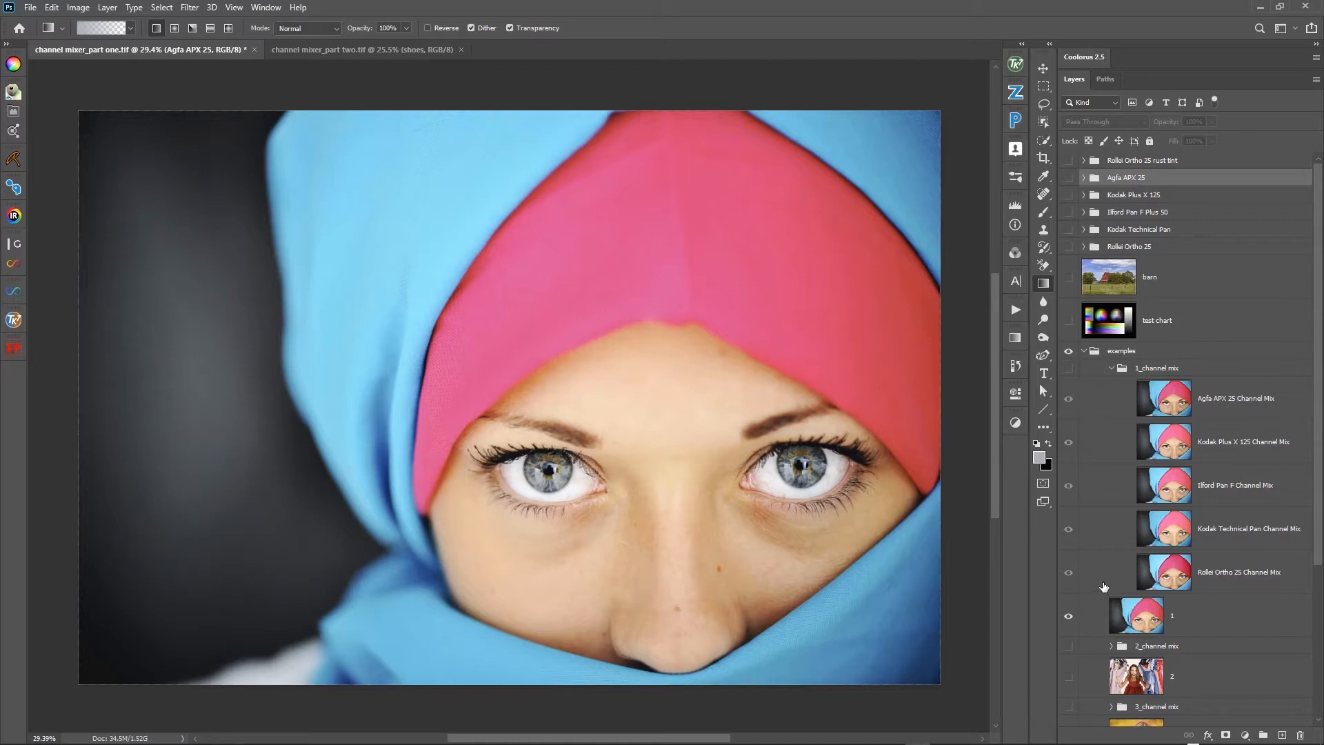
# - Toggle the 1_channel mix group and portrait layer 1 to compare the Agfa APX 25 mix with the original, leaving both visible
pyautogui.click(1068, 368)
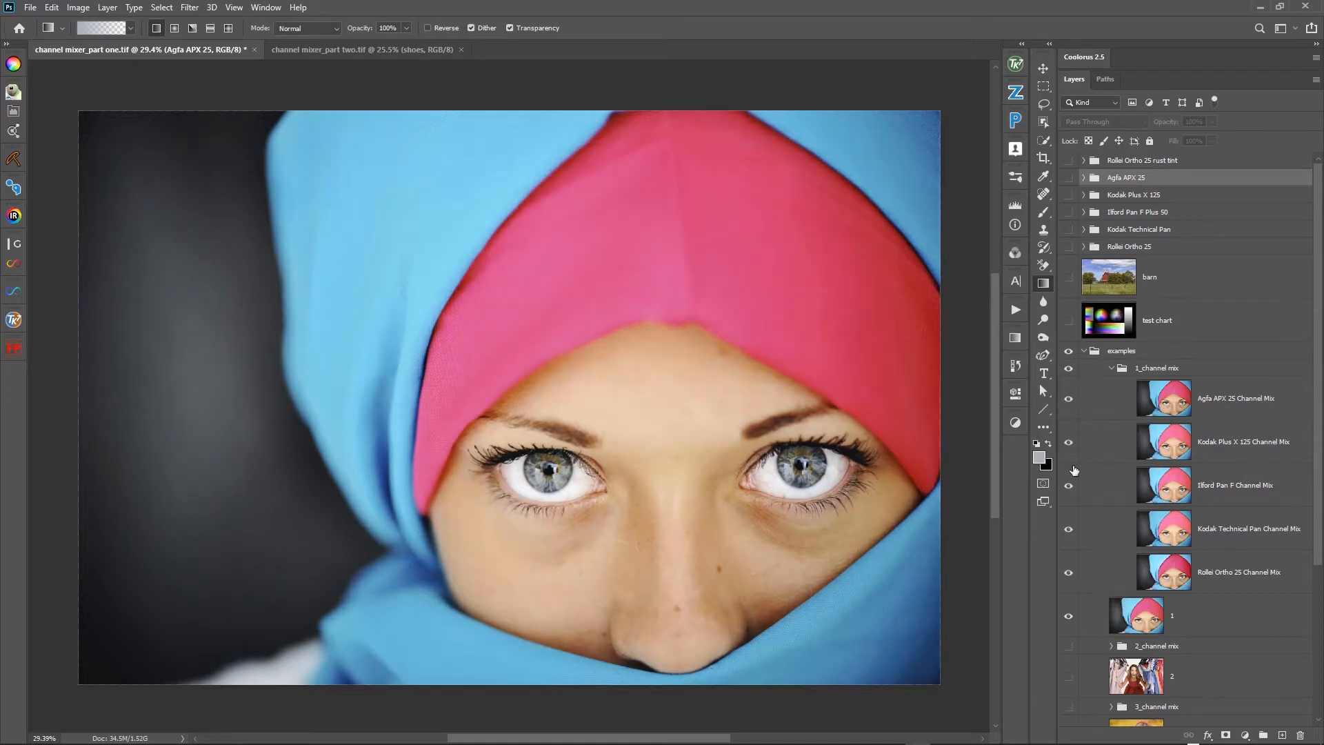
pyautogui.click(1068, 368)
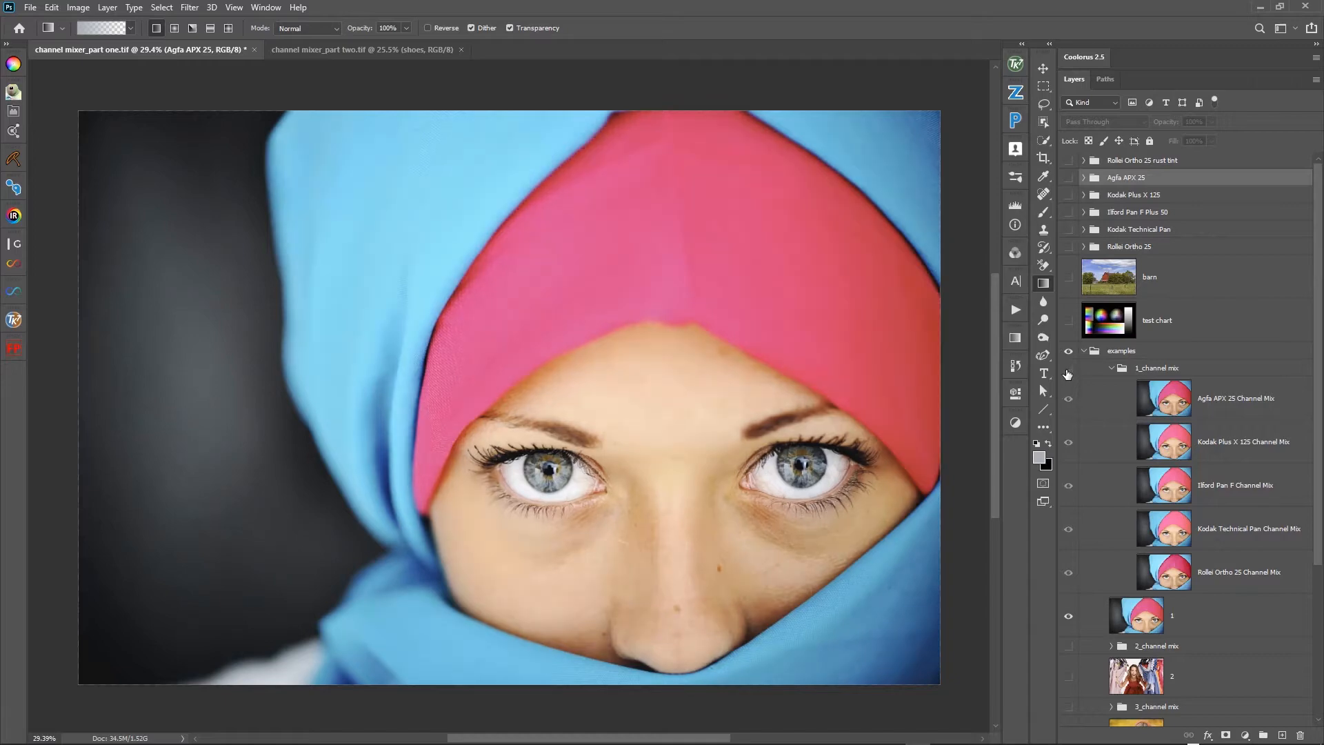
pyautogui.click(1067, 616)
pyautogui.click(1068, 616)
pyautogui.click(1068, 368)
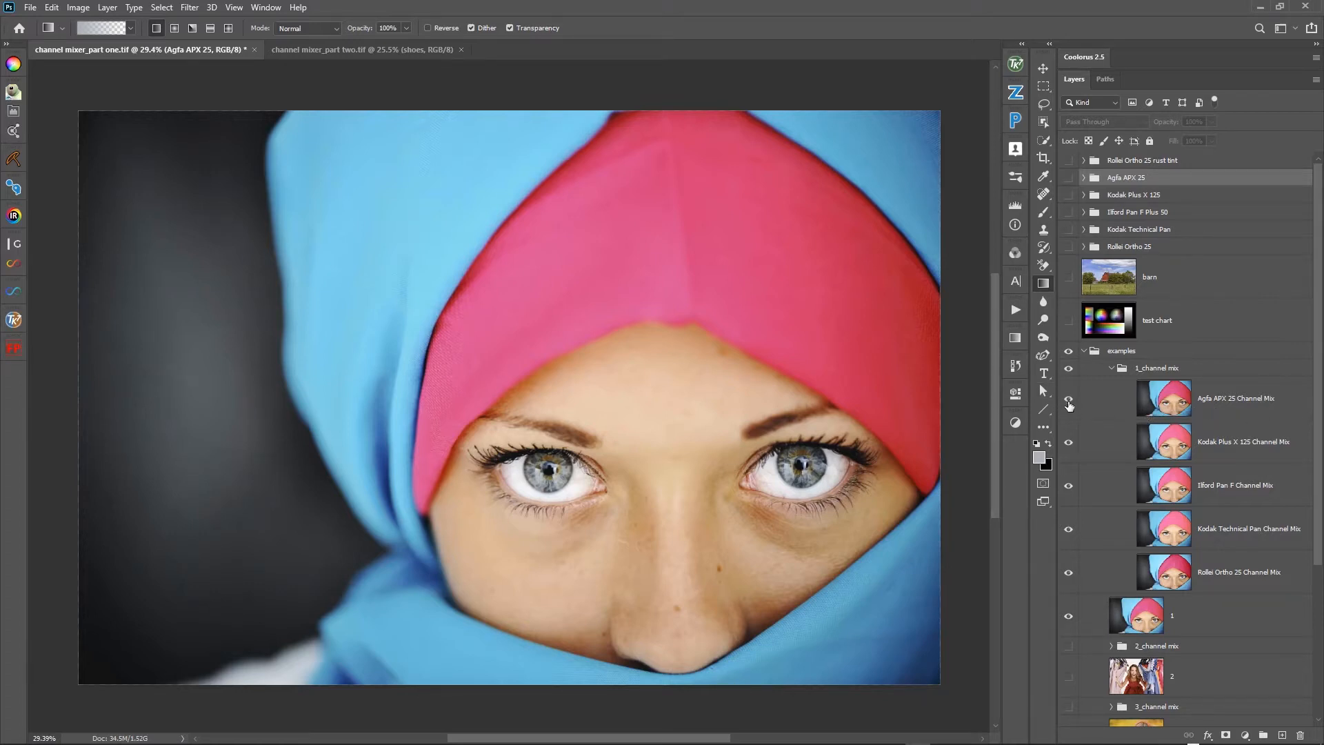
pyautogui.click(1072, 376)
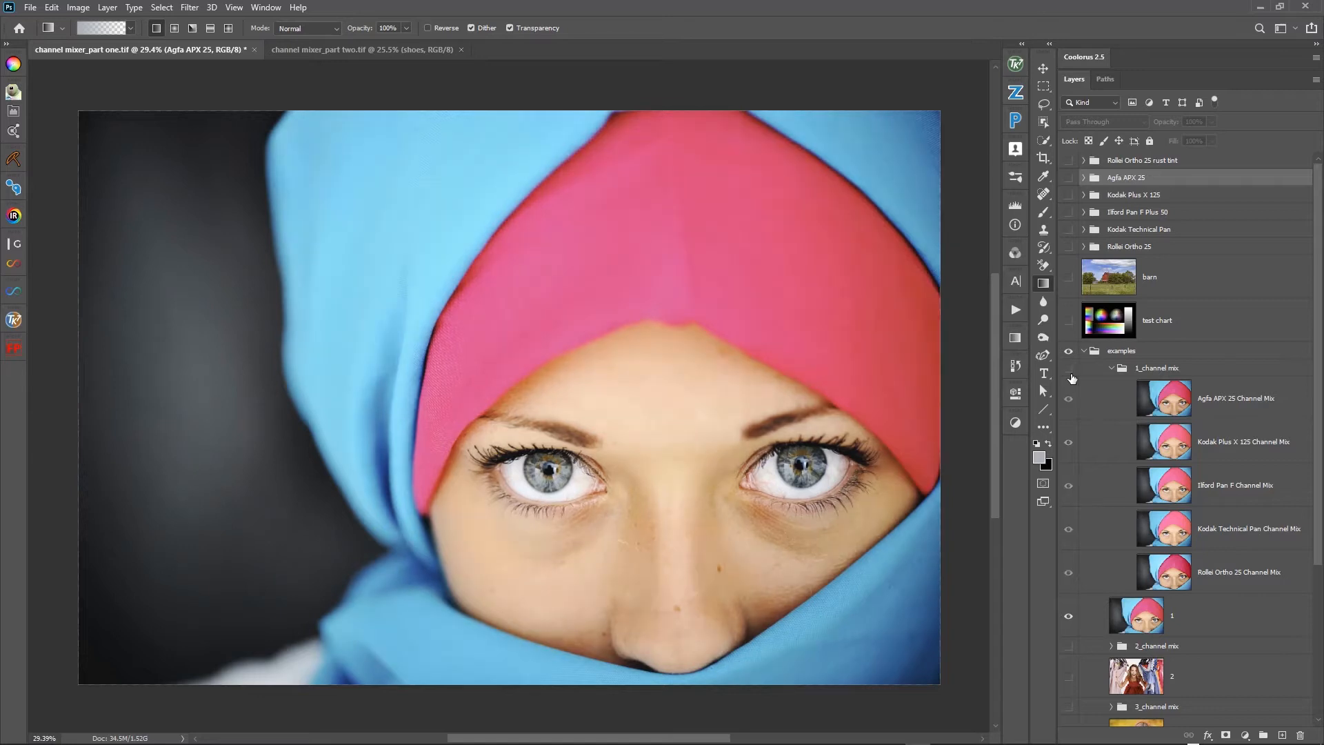
pyautogui.click(1072, 376)
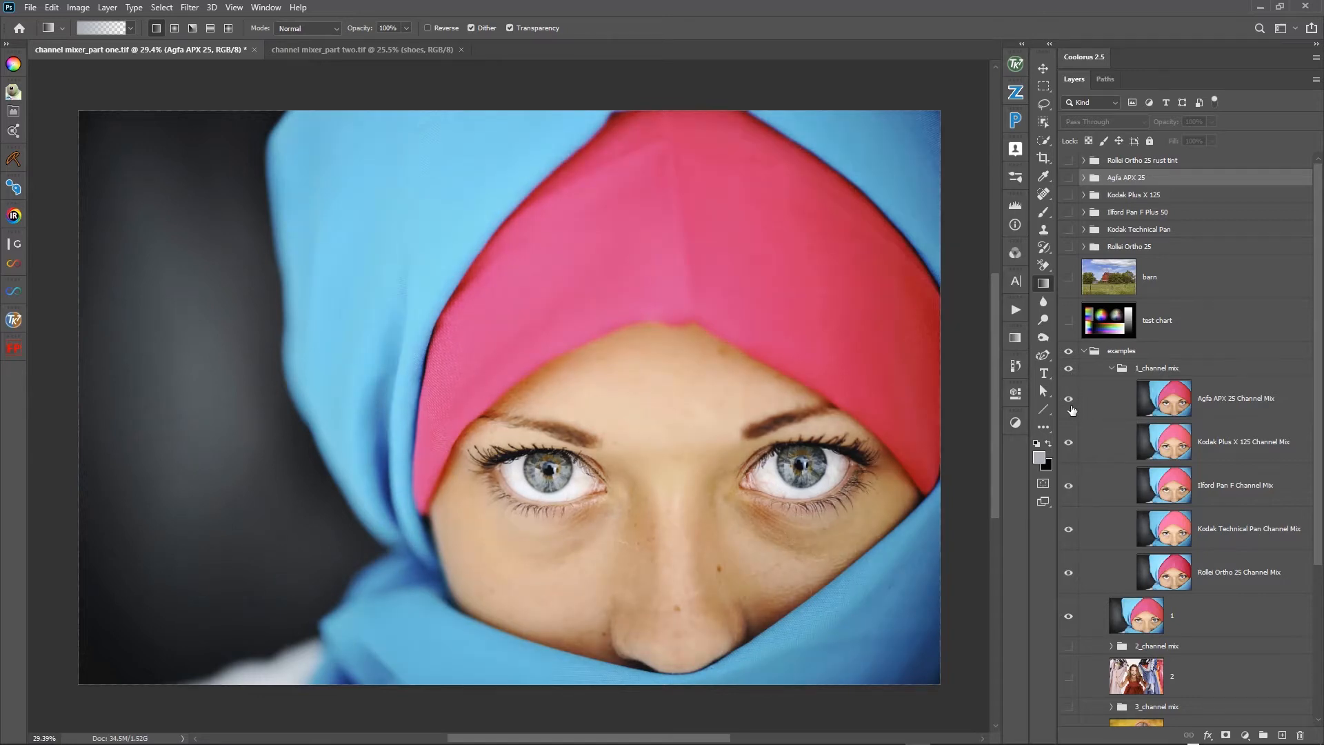
# - Hide the Agfa APX 25 Channel Mix layer and toggle the 1_channel mix group to compare the Kodak Plus X 125 mix with the original
pyautogui.click(1071, 409)
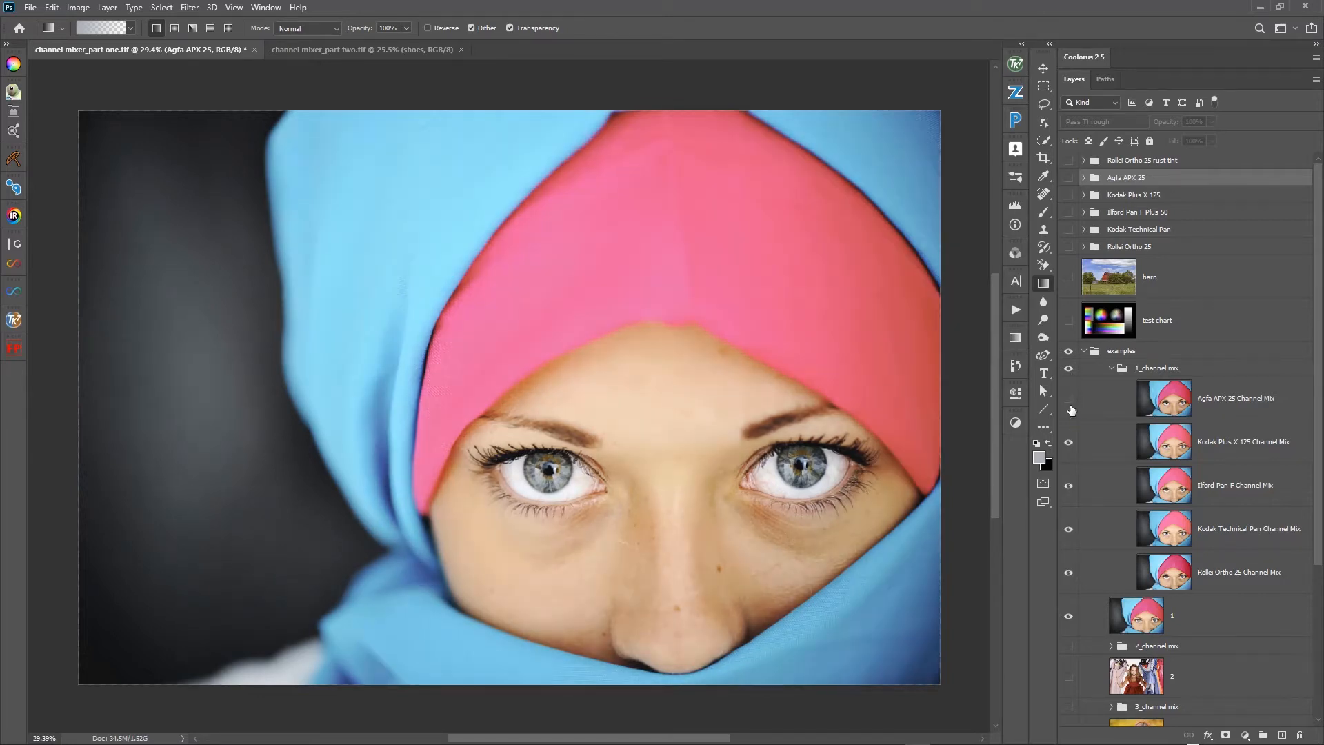
pyautogui.click(1068, 414)
pyautogui.click(1067, 416)
pyautogui.click(1068, 416)
pyautogui.click(1067, 415)
pyautogui.click(1065, 371)
pyautogui.click(1065, 371)
pyautogui.click(1066, 371)
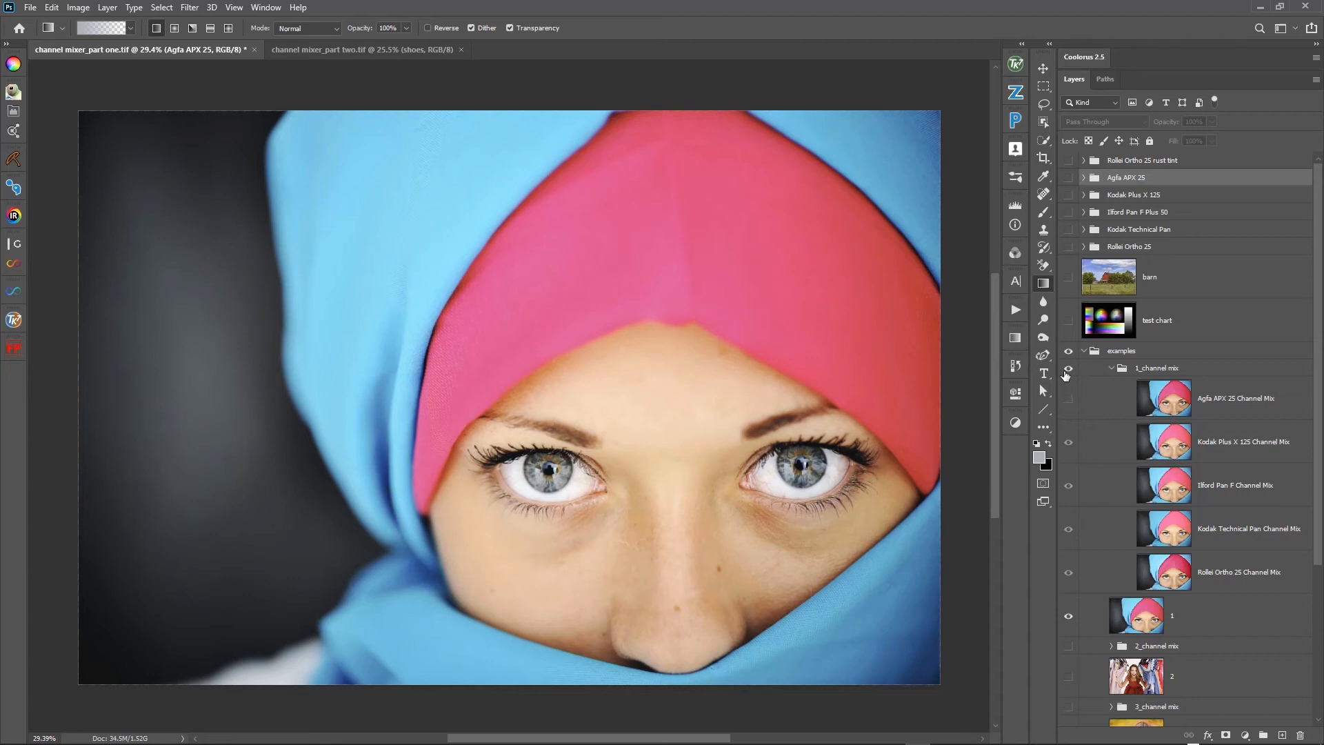
pyautogui.click(1068, 368)
# - Hide the Kodak Plus X 125 Channel Mix layer and toggle the 1_channel mix group to compare the Ilford Pan F mix with the original
pyautogui.click(1068, 442)
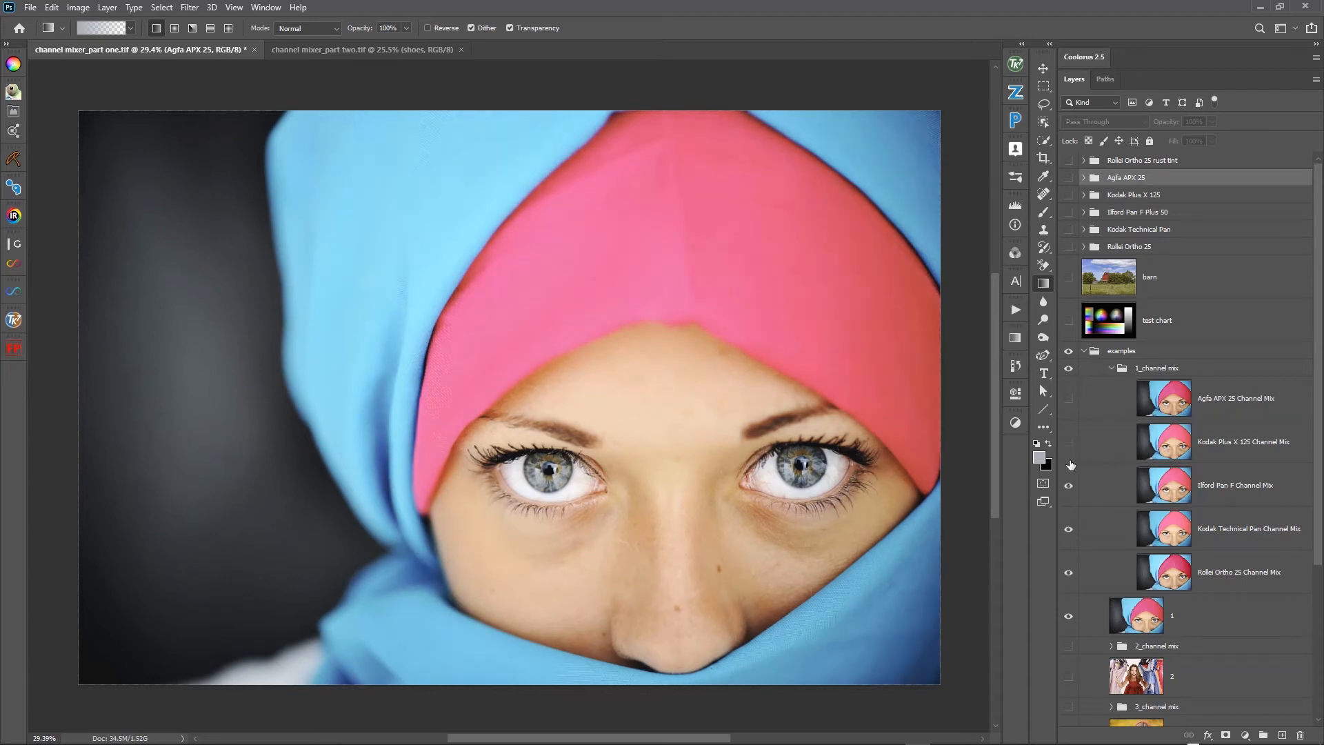
pyautogui.click(1069, 371)
pyautogui.click(1069, 371)
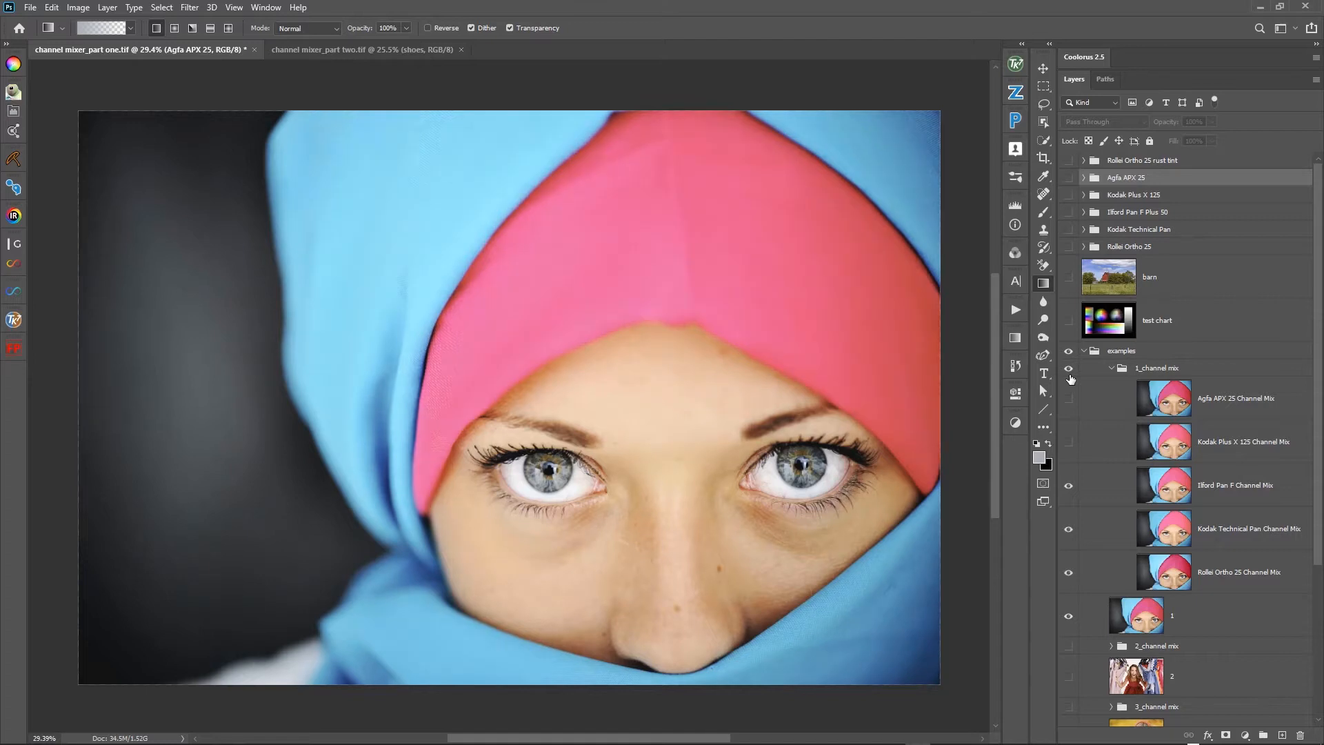
# - Hide the Ilford Pan F Channel Mix layer and toggle the 1_channel mix group repeatedly to examine the Kodak Technical Pan mix
pyautogui.click(1069, 488)
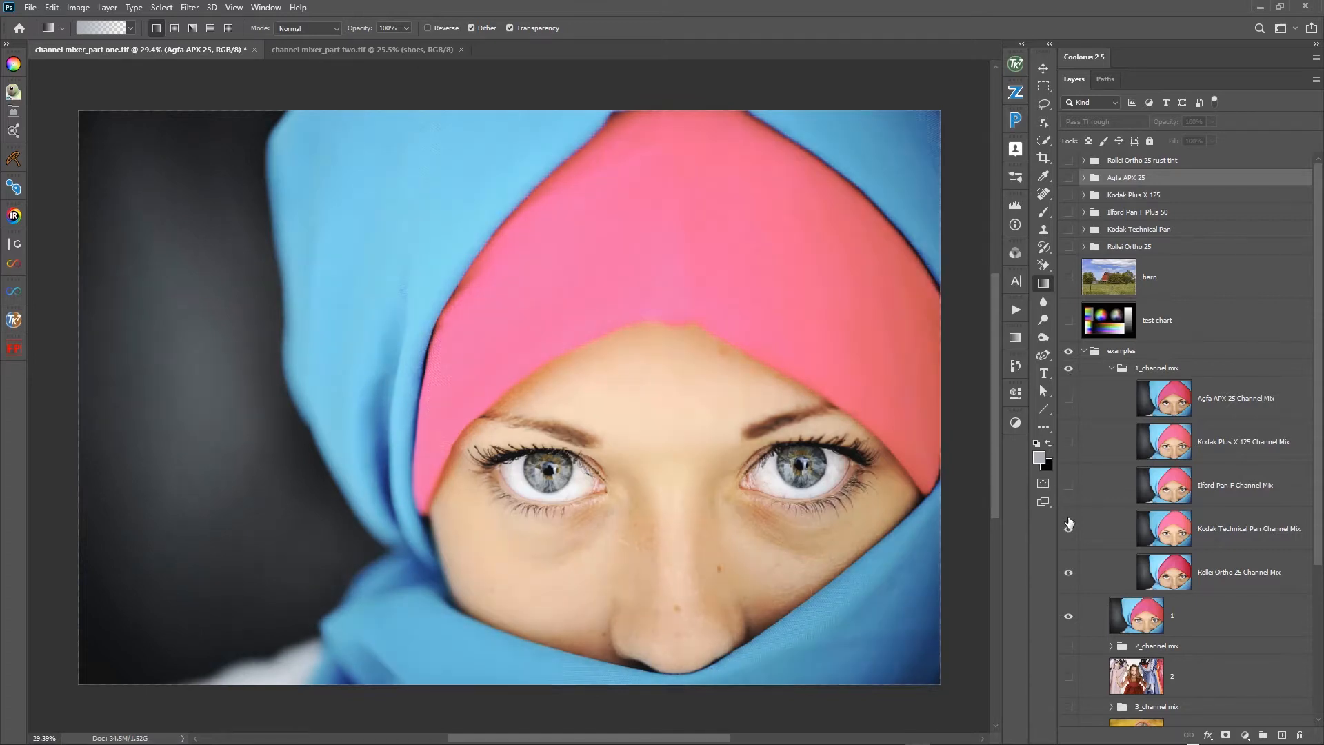
pyautogui.click(1071, 371)
pyautogui.click(1071, 371)
pyautogui.click(1071, 371)
pyautogui.click(1071, 371)
pyautogui.click(1071, 371)
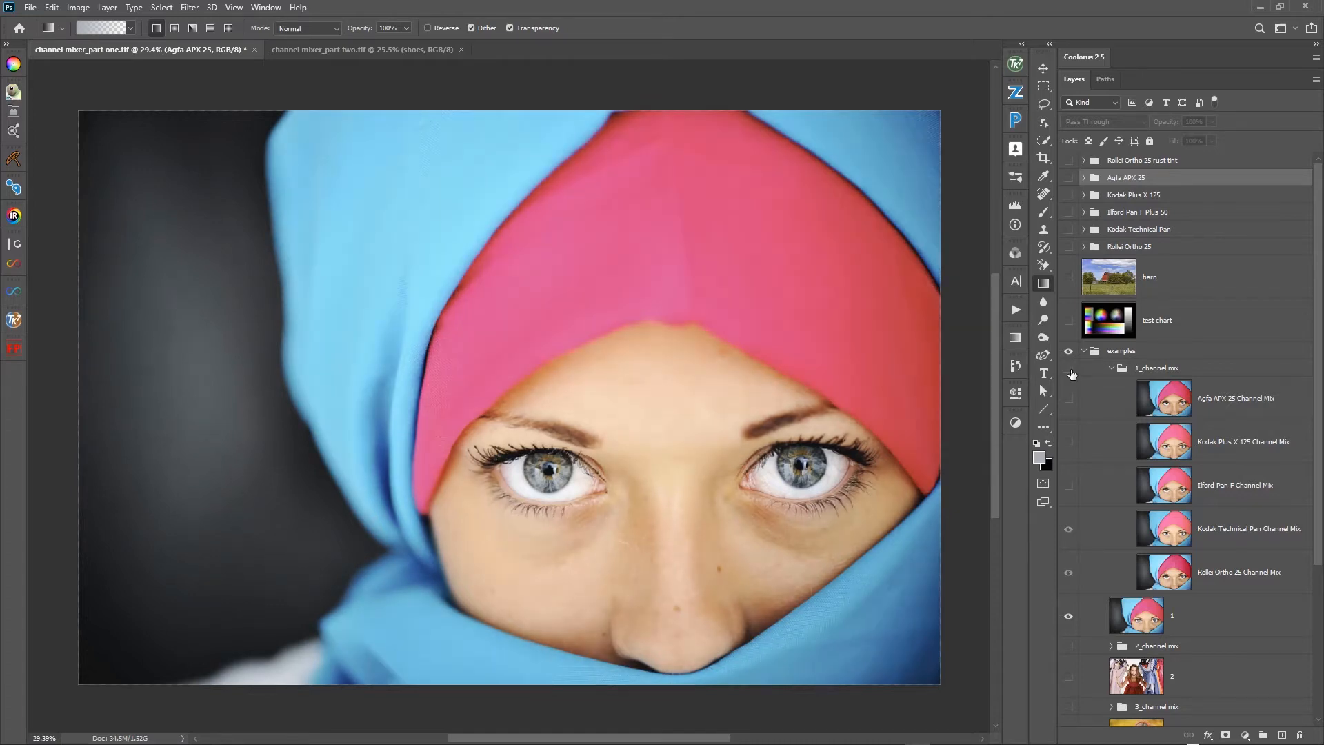
pyautogui.click(1071, 371)
pyautogui.click(1071, 371)
pyautogui.click(1071, 371)
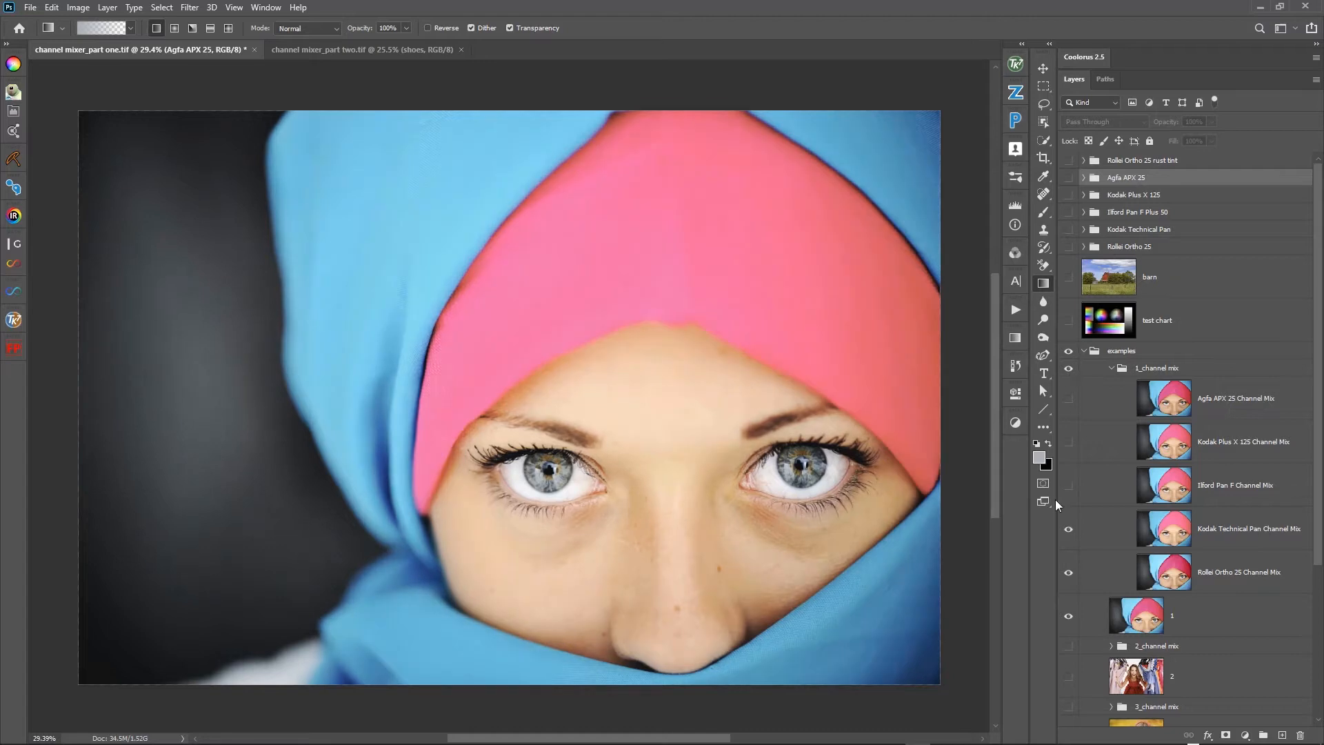
# - Hide the Kodak Technical Pan Channel Mix layer and toggle the Rollei Ortho 25 Channel Mix layer against the original portrait, leaving it hidden
pyautogui.click(1068, 529)
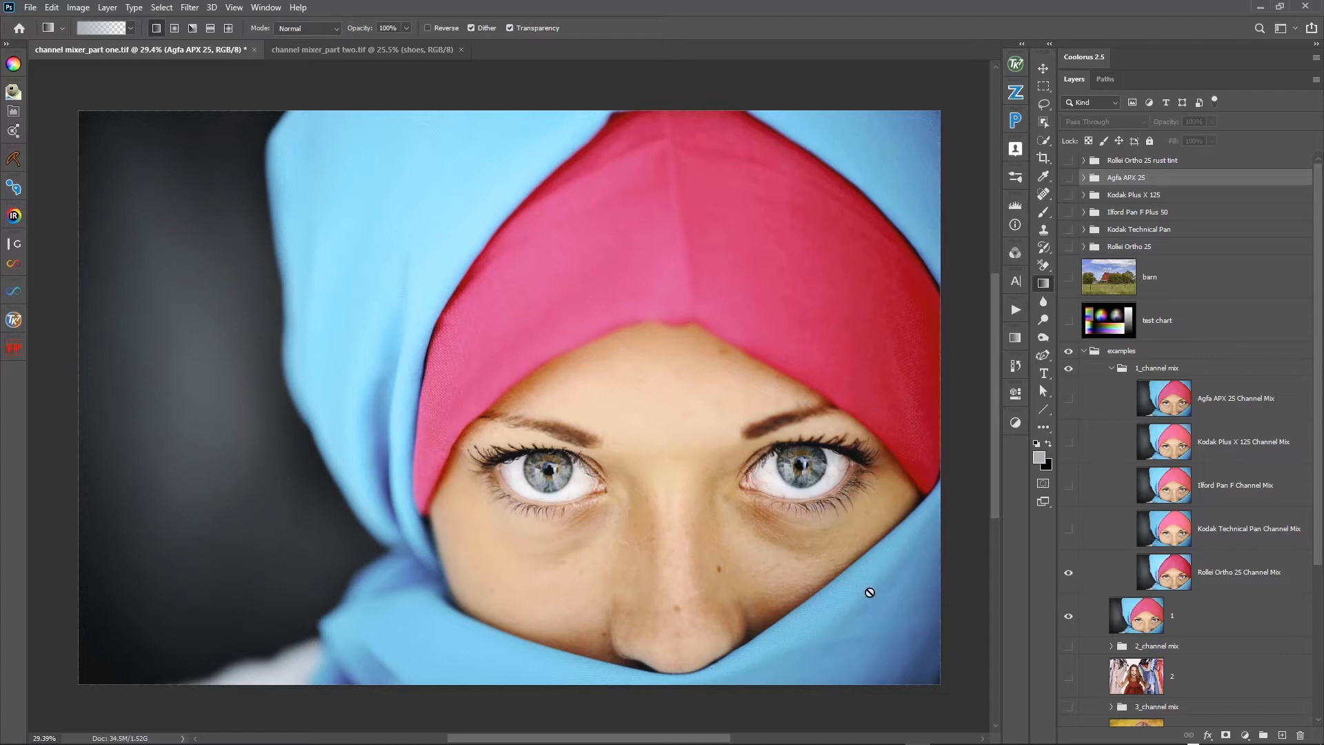
pyautogui.click(1066, 583)
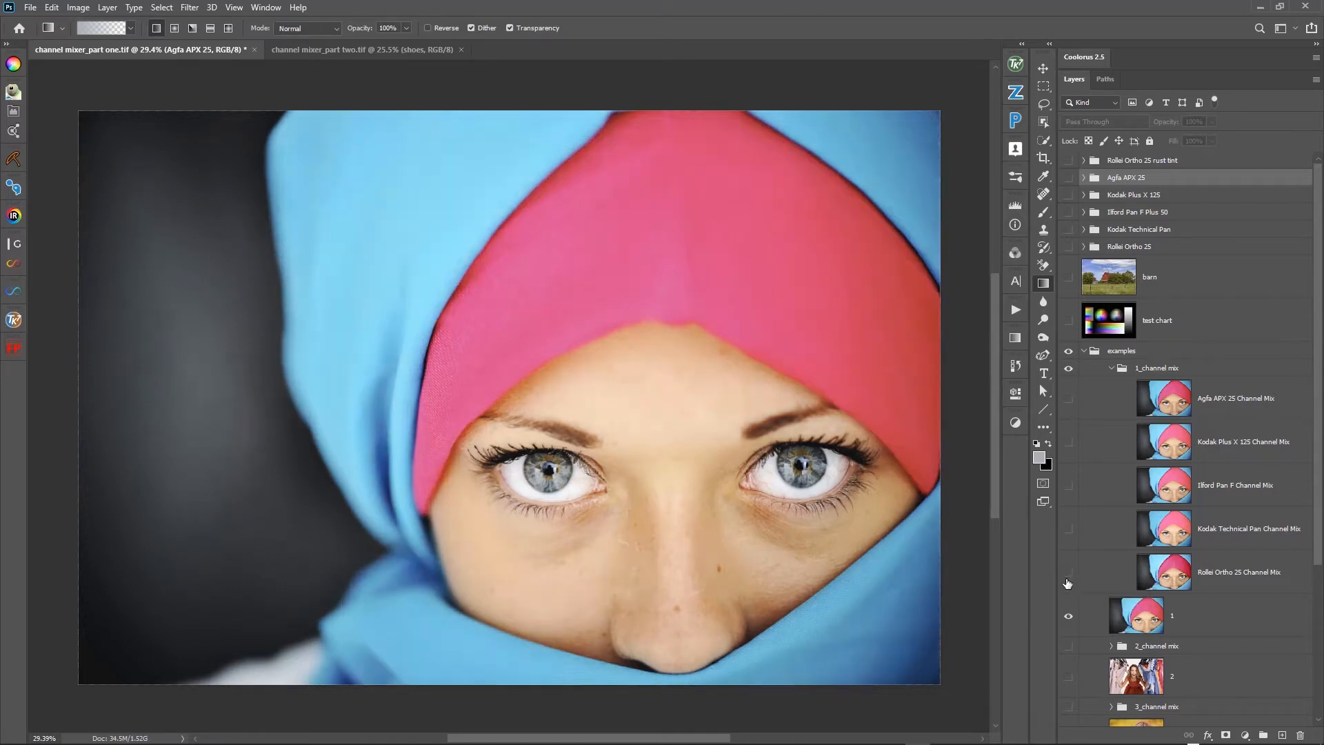
pyautogui.click(1067, 583)
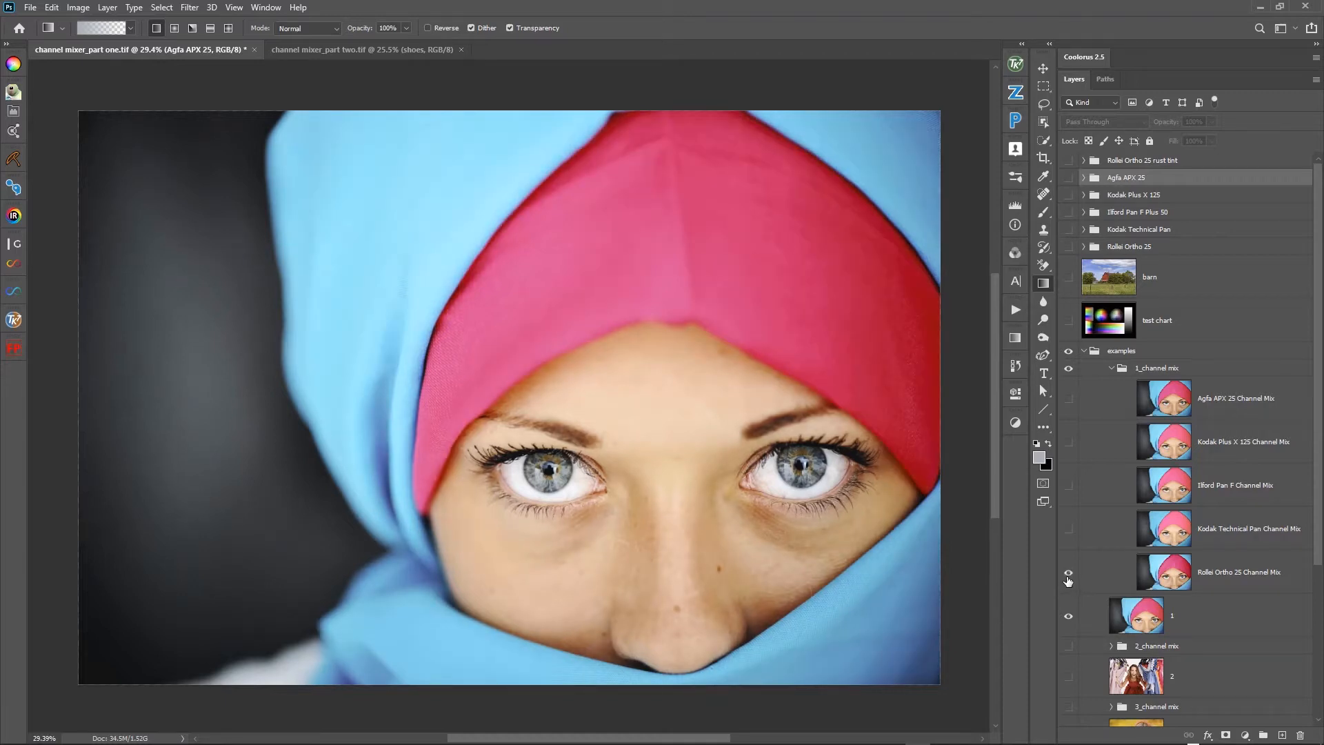
pyautogui.click(1068, 581)
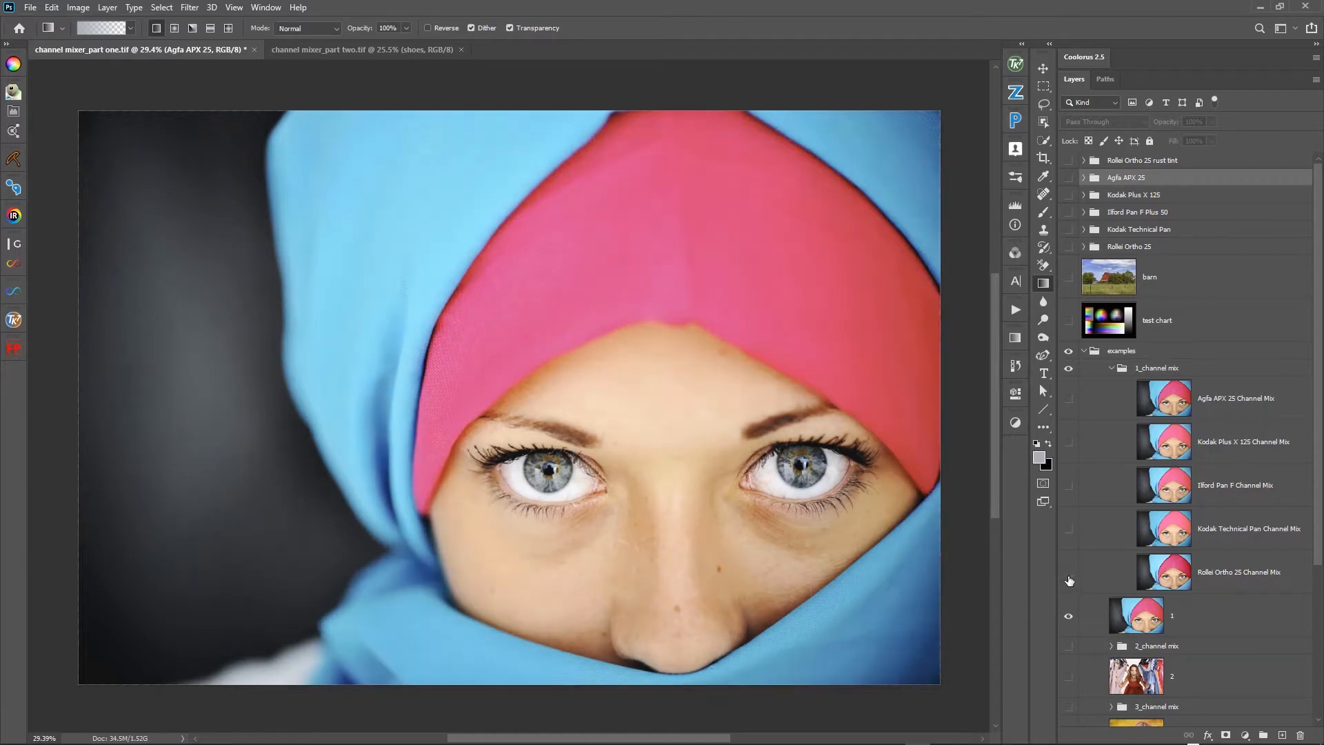
pyautogui.click(1067, 580)
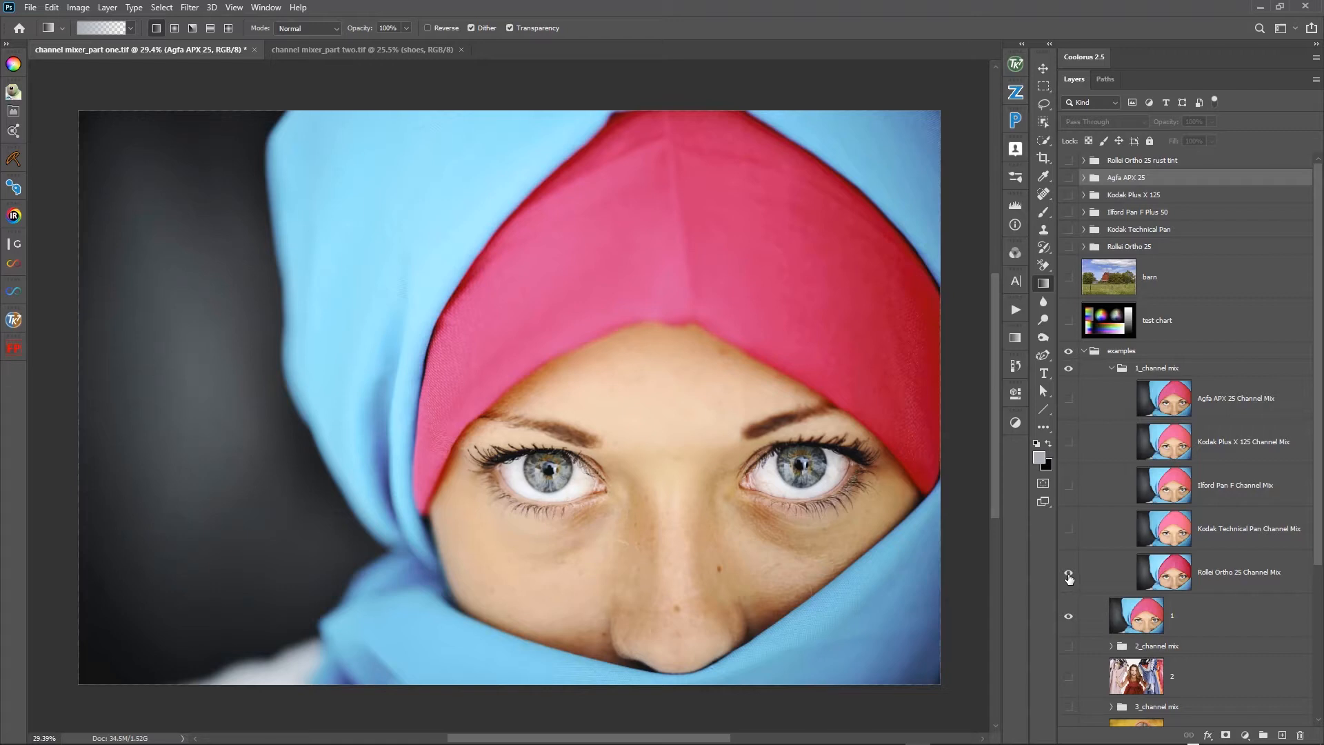
pyautogui.click(1068, 577)
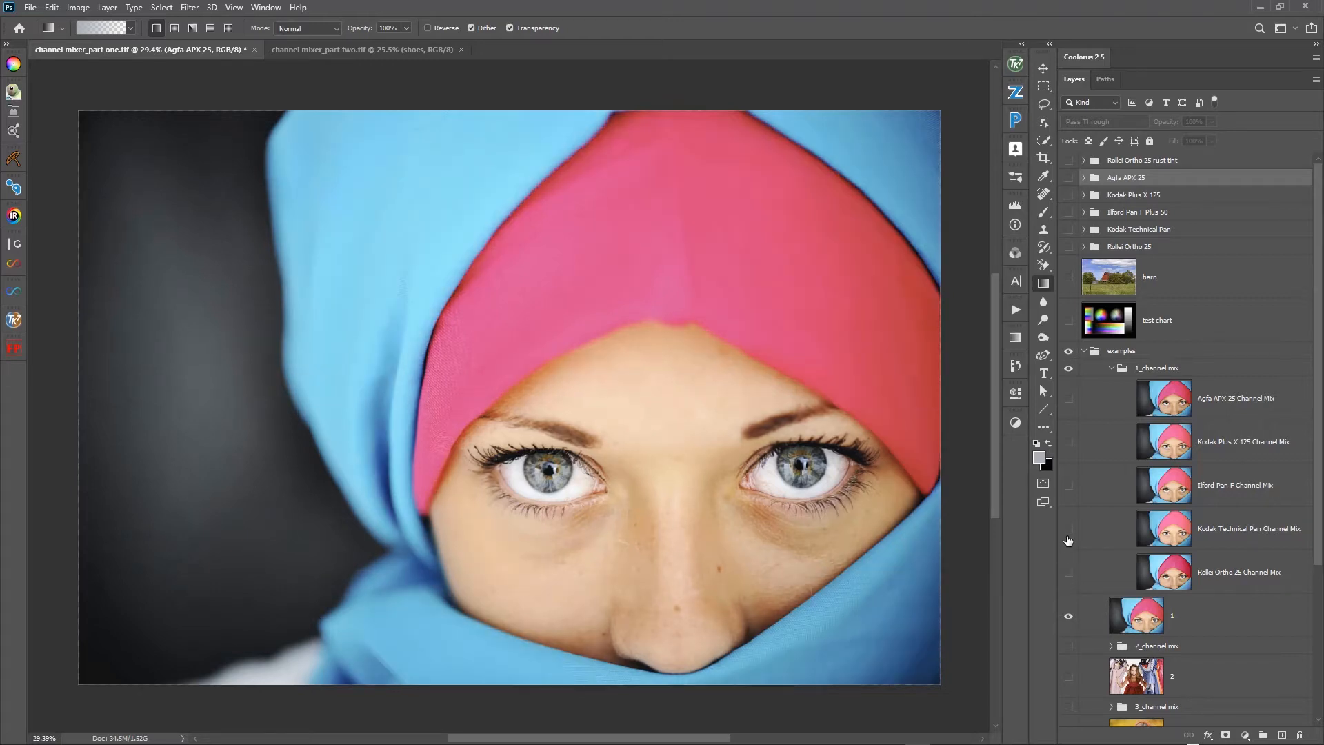
# - Preview the remaining channel mix layers individually on the portrait, from Kodak Technical Pan up through Ilford Pan F and Kodak Plus X 125 to Agfa APX 25
pyautogui.click(1068, 529)
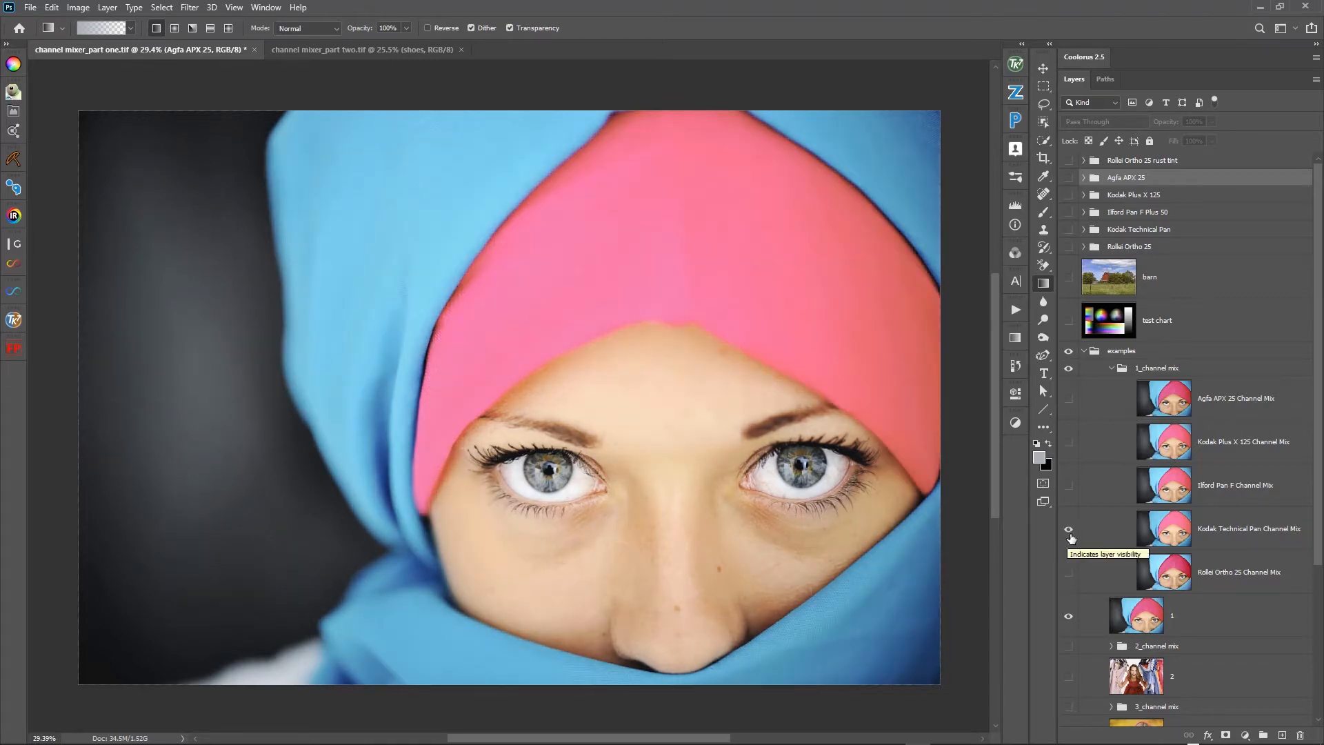
pyautogui.click(1068, 529)
pyautogui.click(1068, 486)
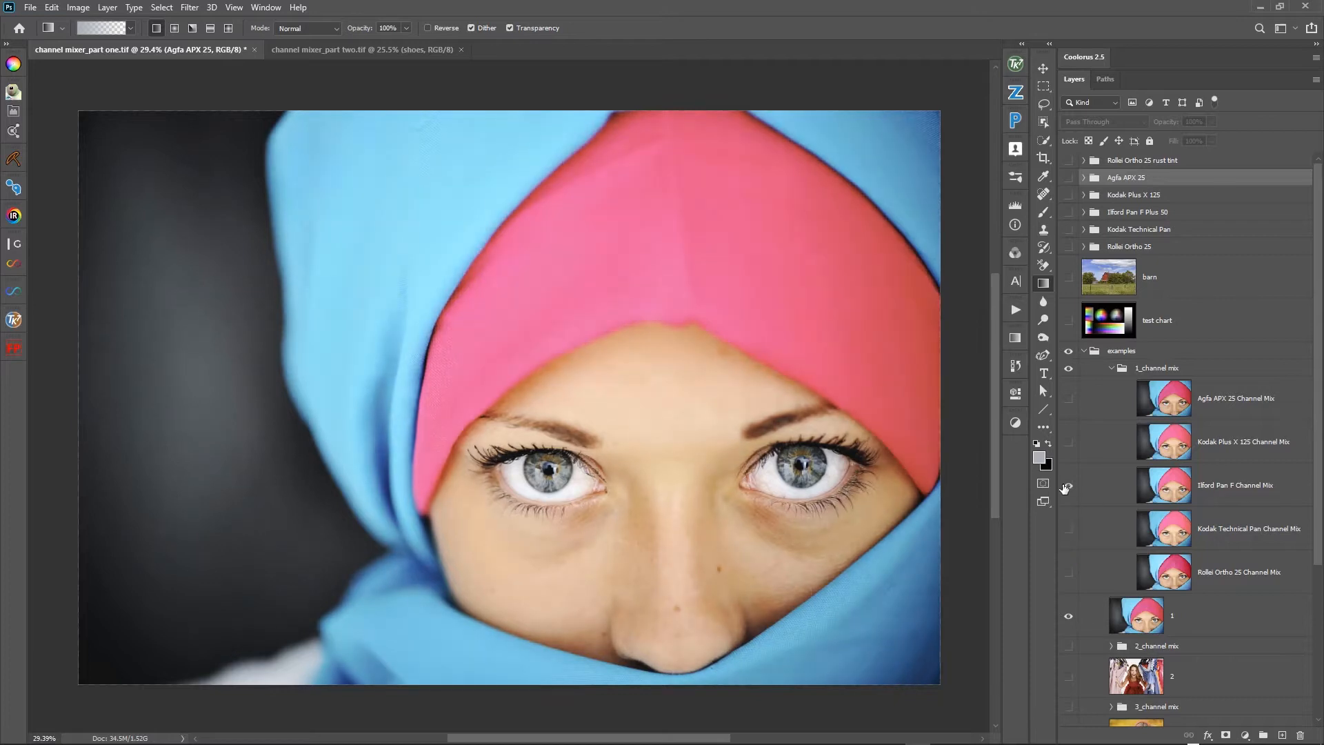
pyautogui.click(1069, 443)
pyautogui.click(1068, 443)
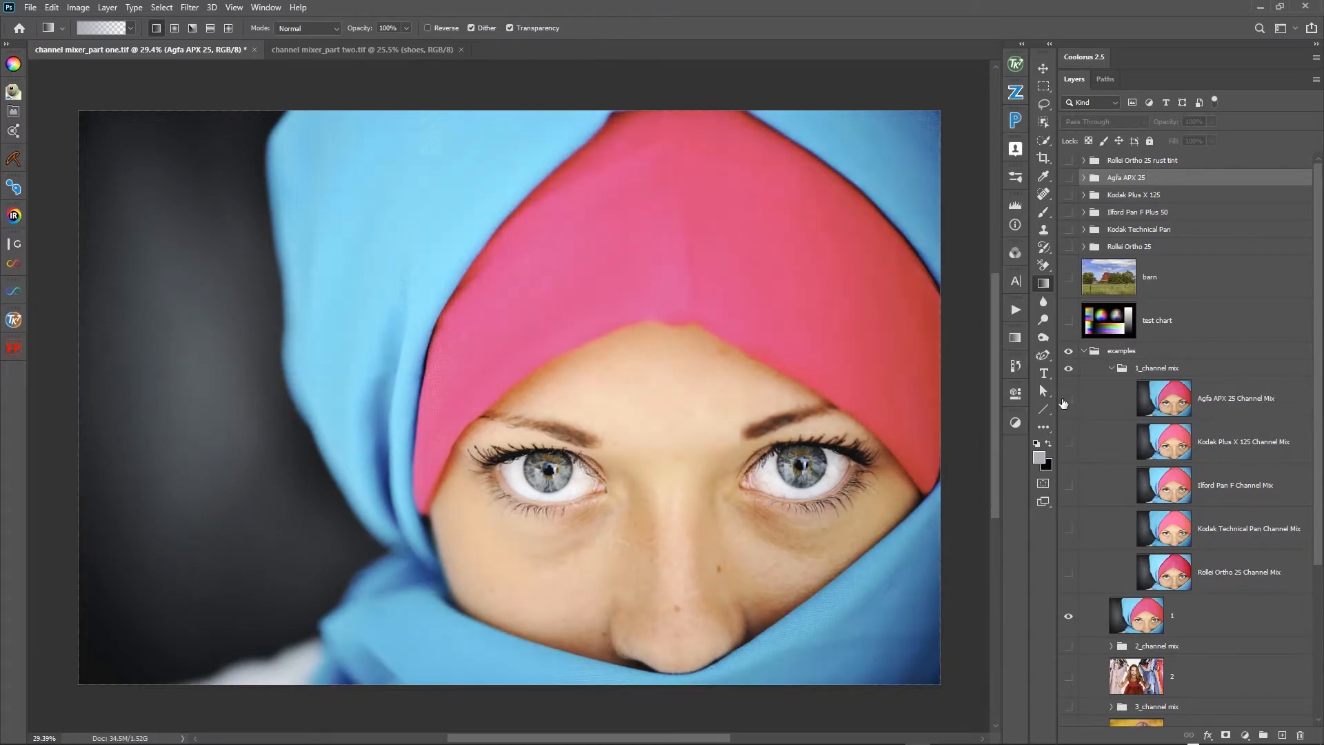
pyautogui.click(1068, 399)
# - Collapse the 1_channel mix group and hide it together with example portrait layer 1
pyautogui.click(1110, 368)
pyautogui.click(1069, 400)
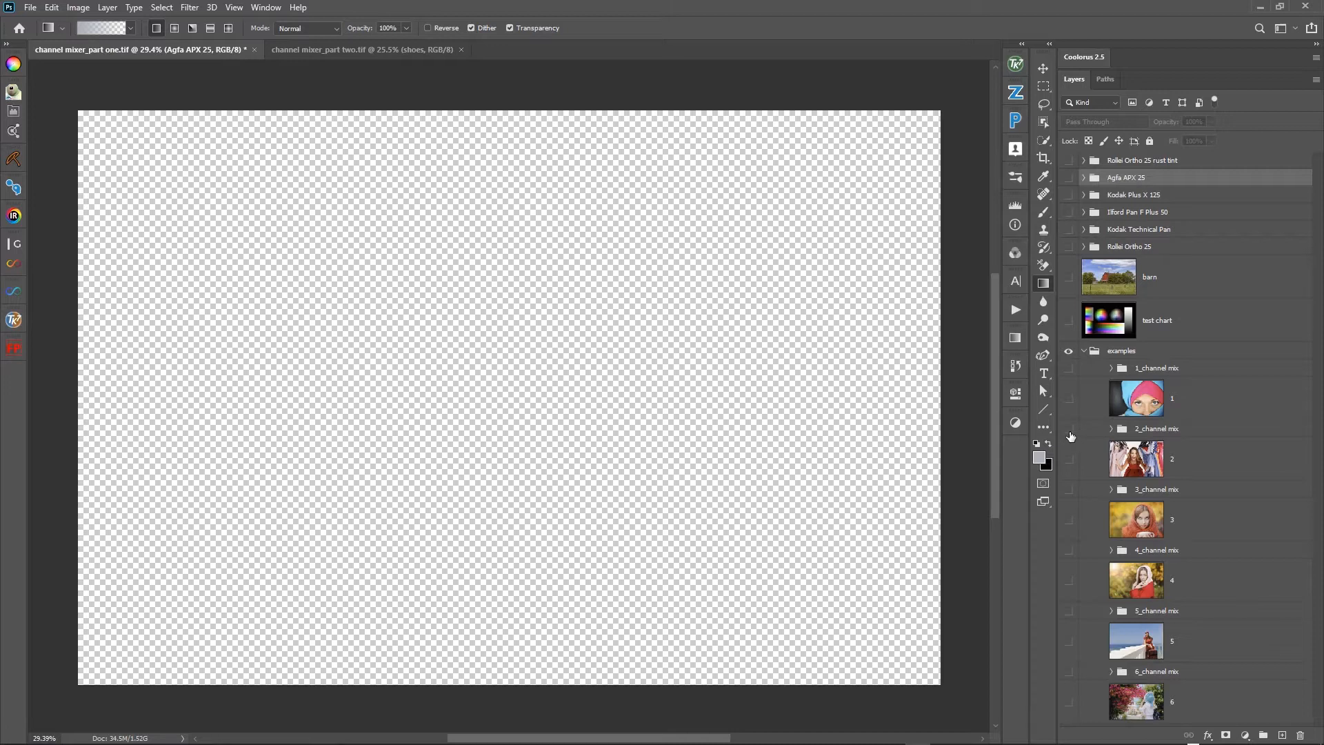
# - Show and expand the 2_channel mix group, show photo layer 2, and toggle the group against the original photo
pyautogui.click(1068, 429)
pyautogui.click(1111, 429)
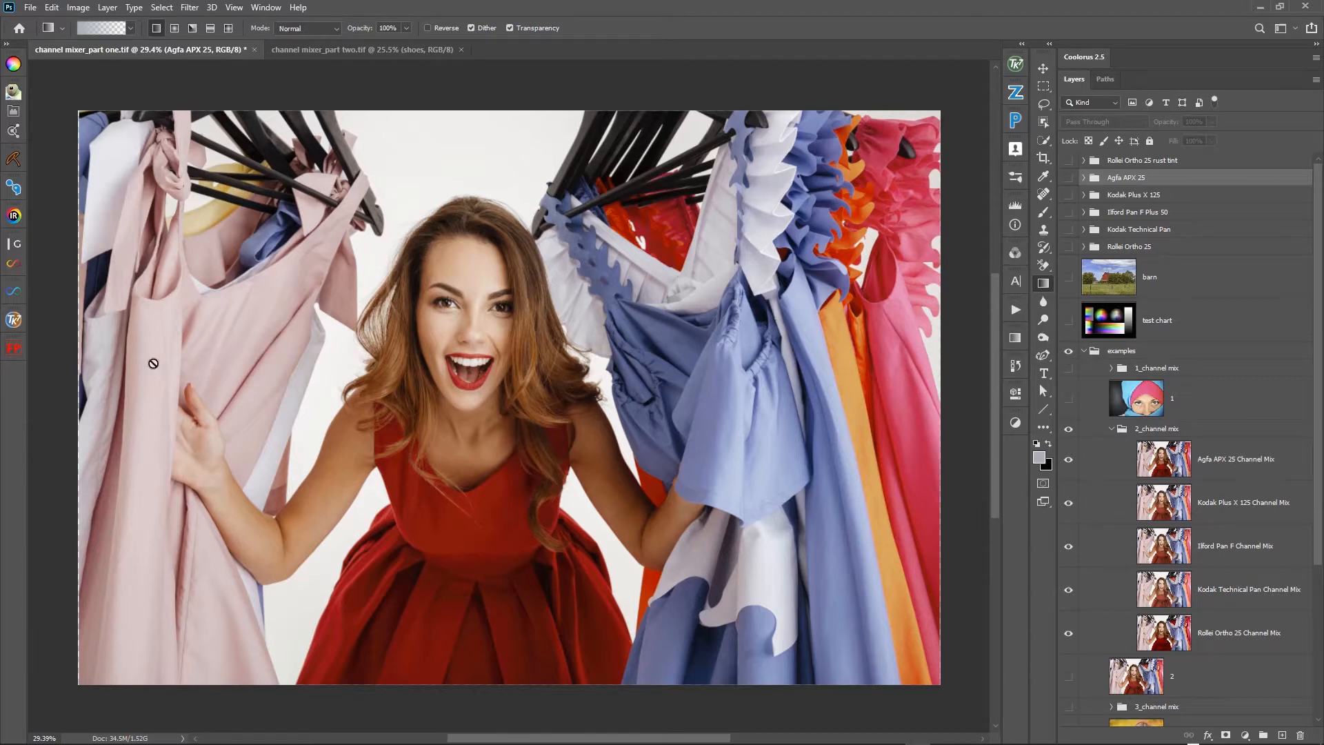
pyautogui.click(1069, 429)
pyautogui.click(1069, 429)
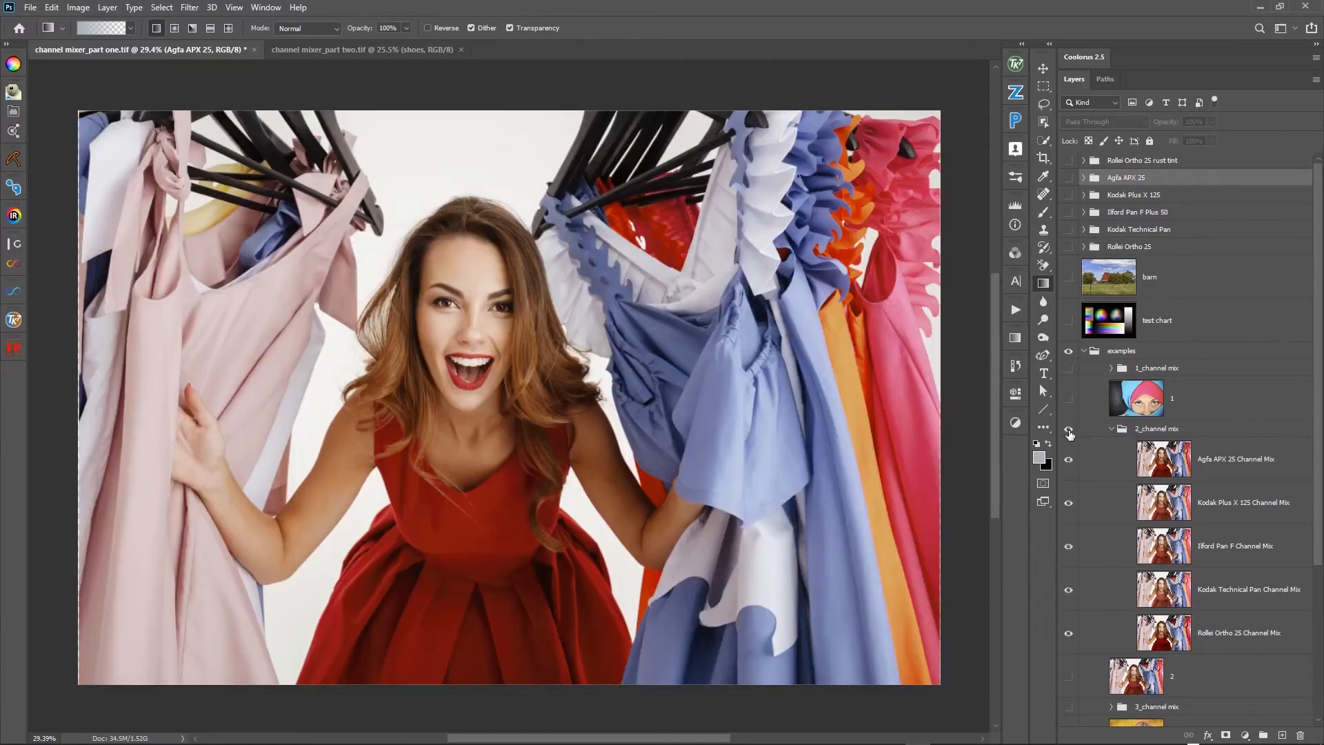
pyautogui.click(1068, 677)
pyautogui.click(1069, 429)
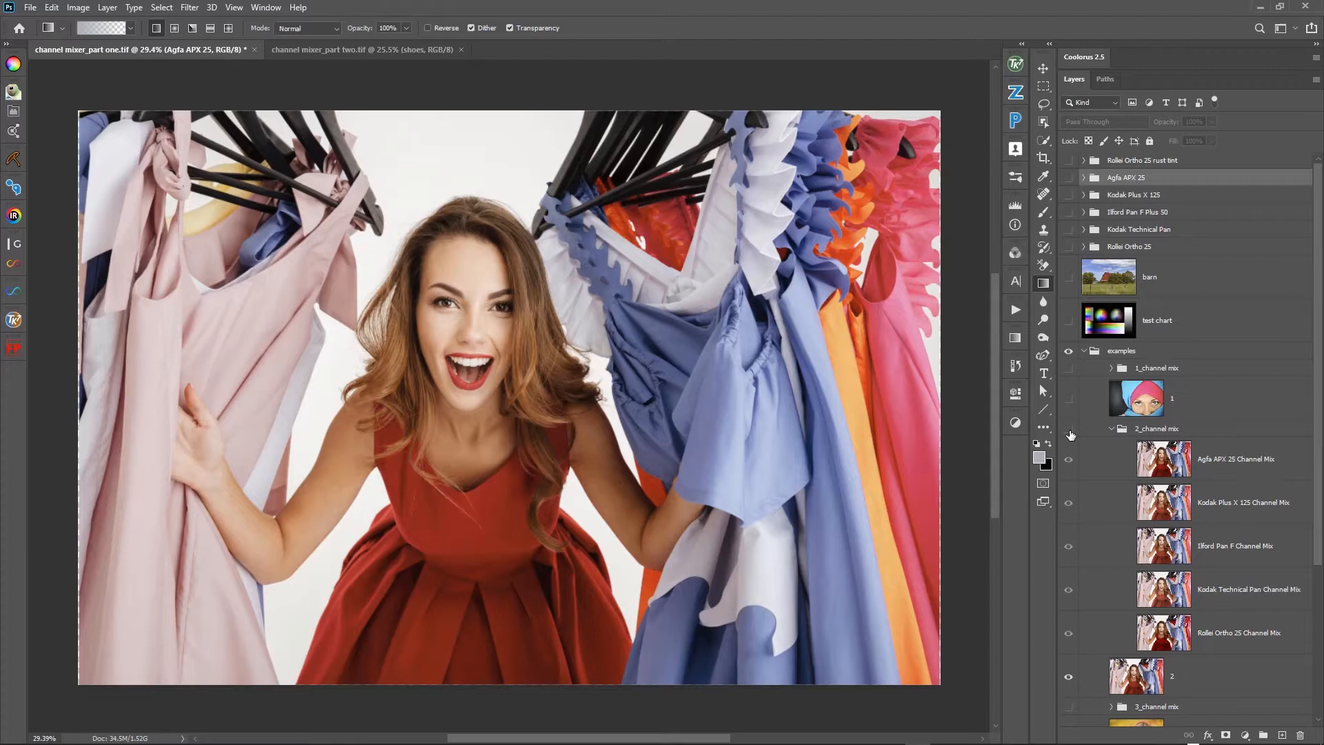
pyautogui.click(1069, 430)
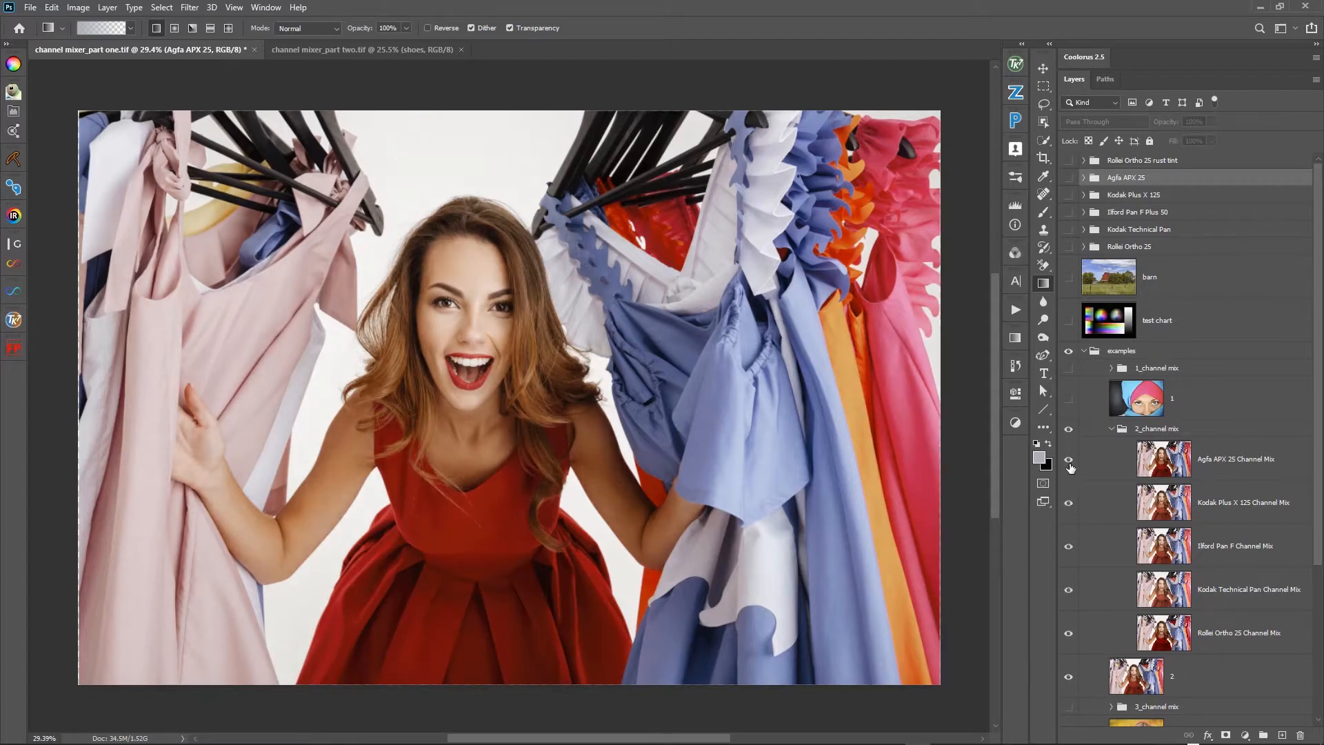
# - Toggle the Agfa APX 25 Channel Mix layer repeatedly on photo 2 to compare it with the mix beneath, leaving it hidden
pyautogui.click(1069, 462)
pyautogui.click(1069, 462)
pyautogui.click(1068, 462)
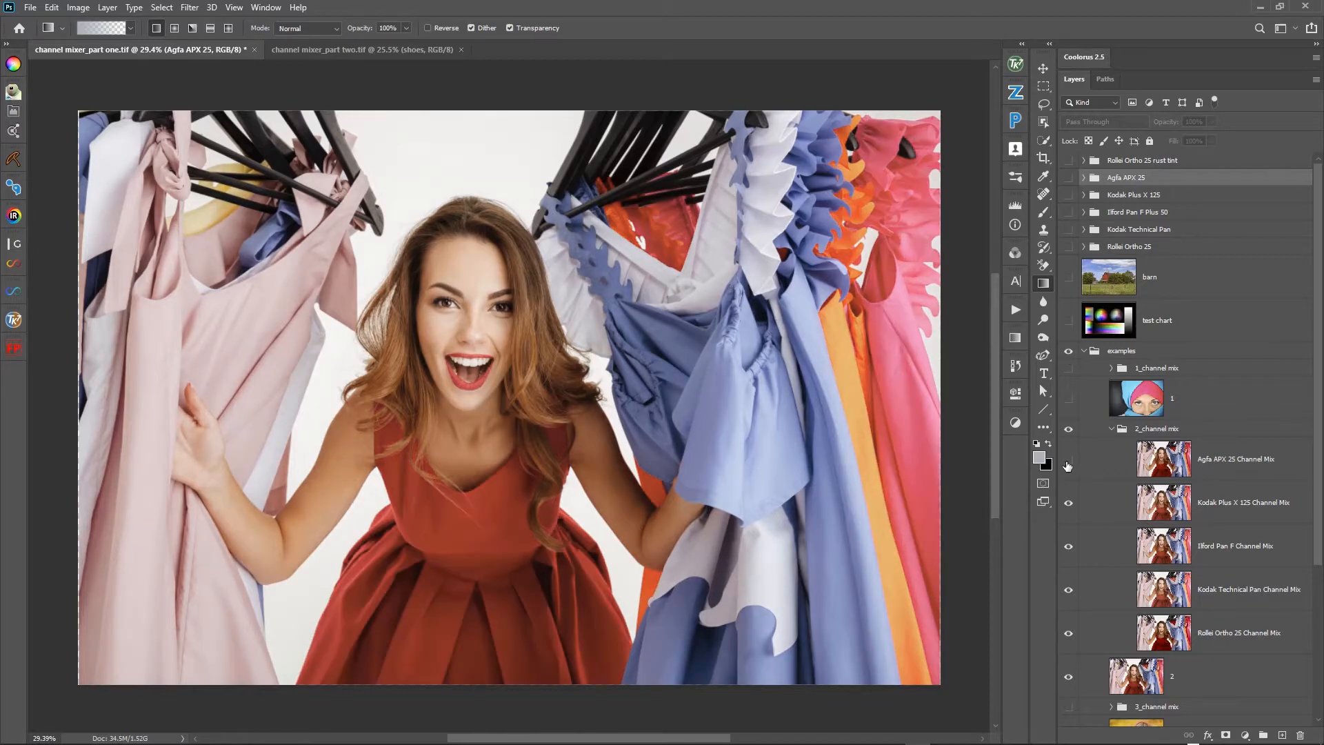
pyautogui.click(1068, 461)
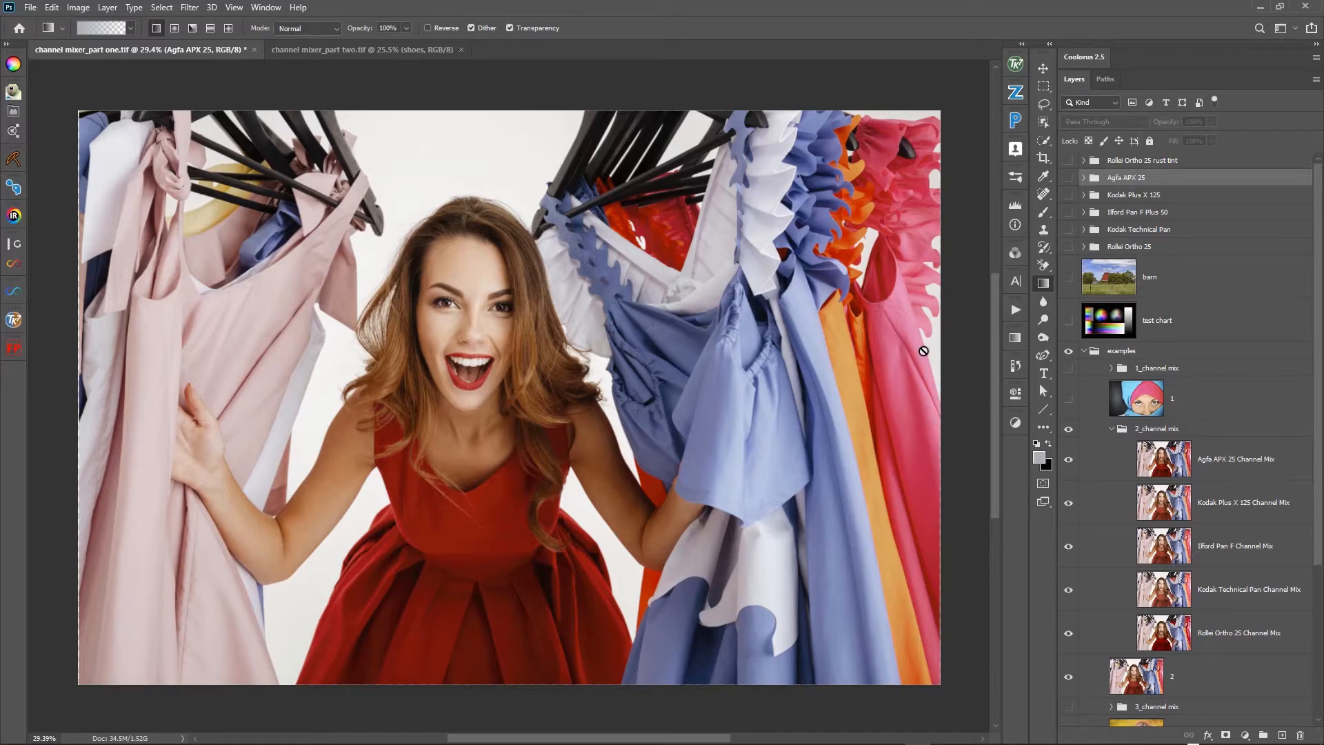
pyautogui.click(1068, 461)
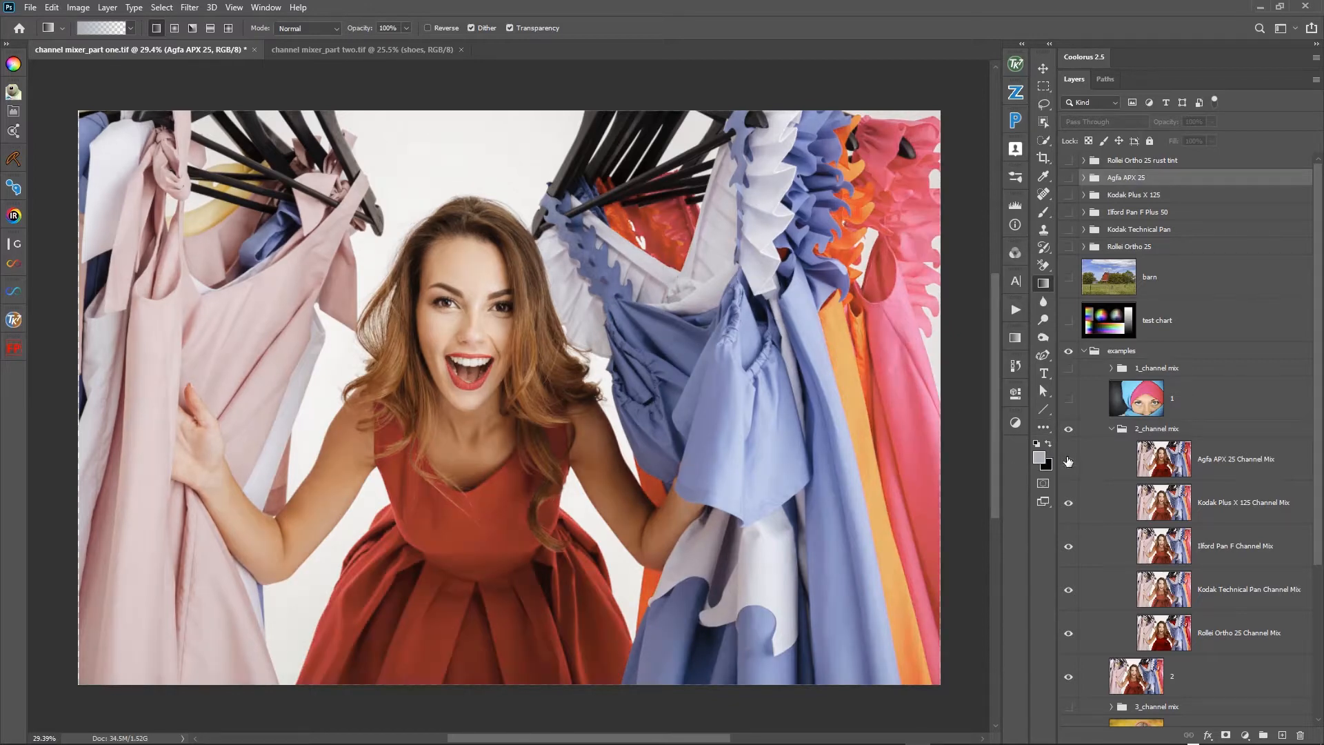
pyautogui.click(1070, 462)
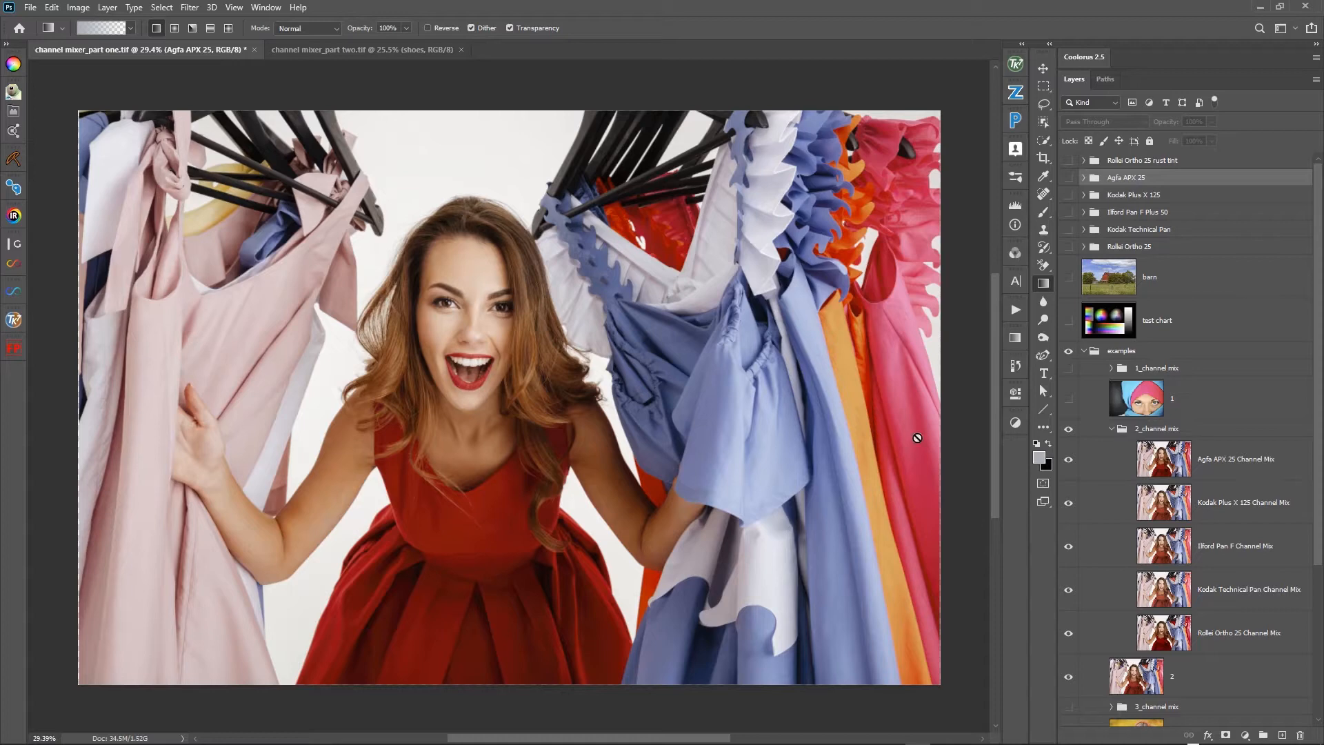
pyautogui.click(1069, 461)
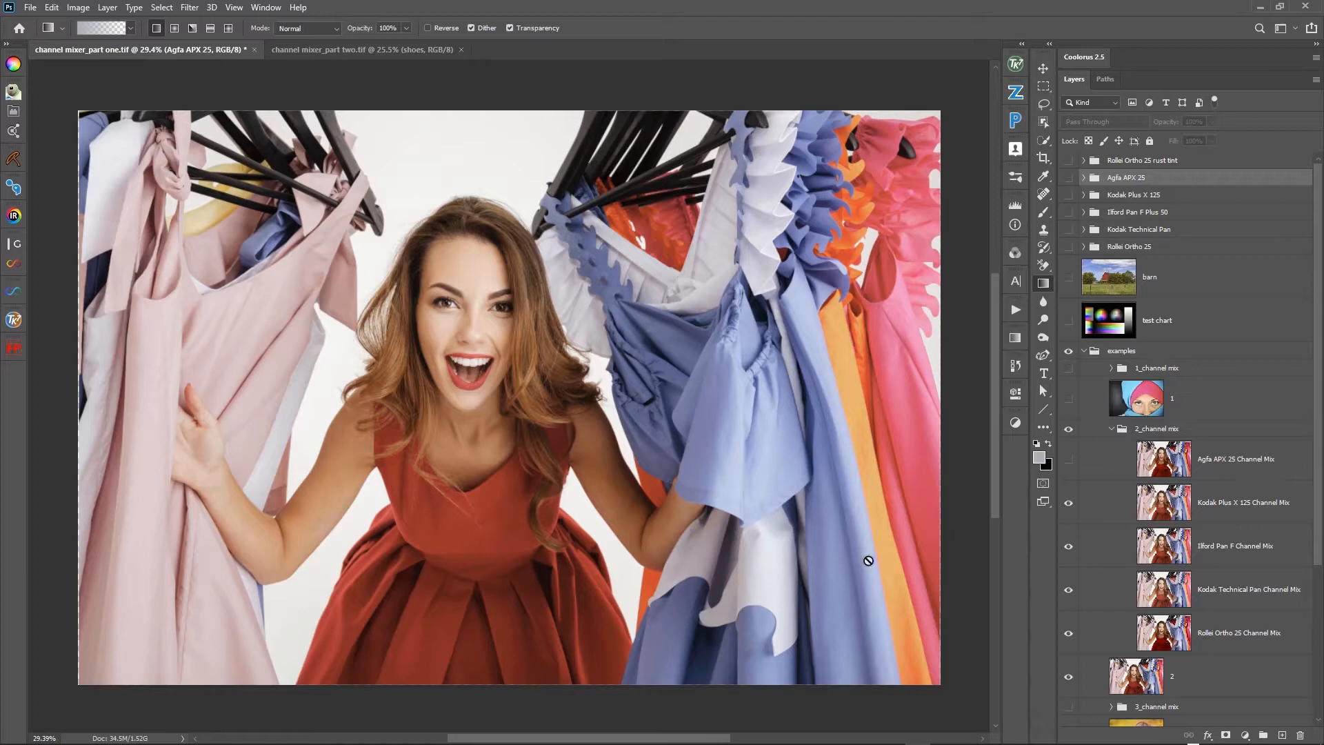
# - Toggle the 2_channel mix group to compare the Kodak Plus X 125 mix with the original photo
pyautogui.click(1068, 433)
pyautogui.click(1068, 433)
pyautogui.click(1068, 433)
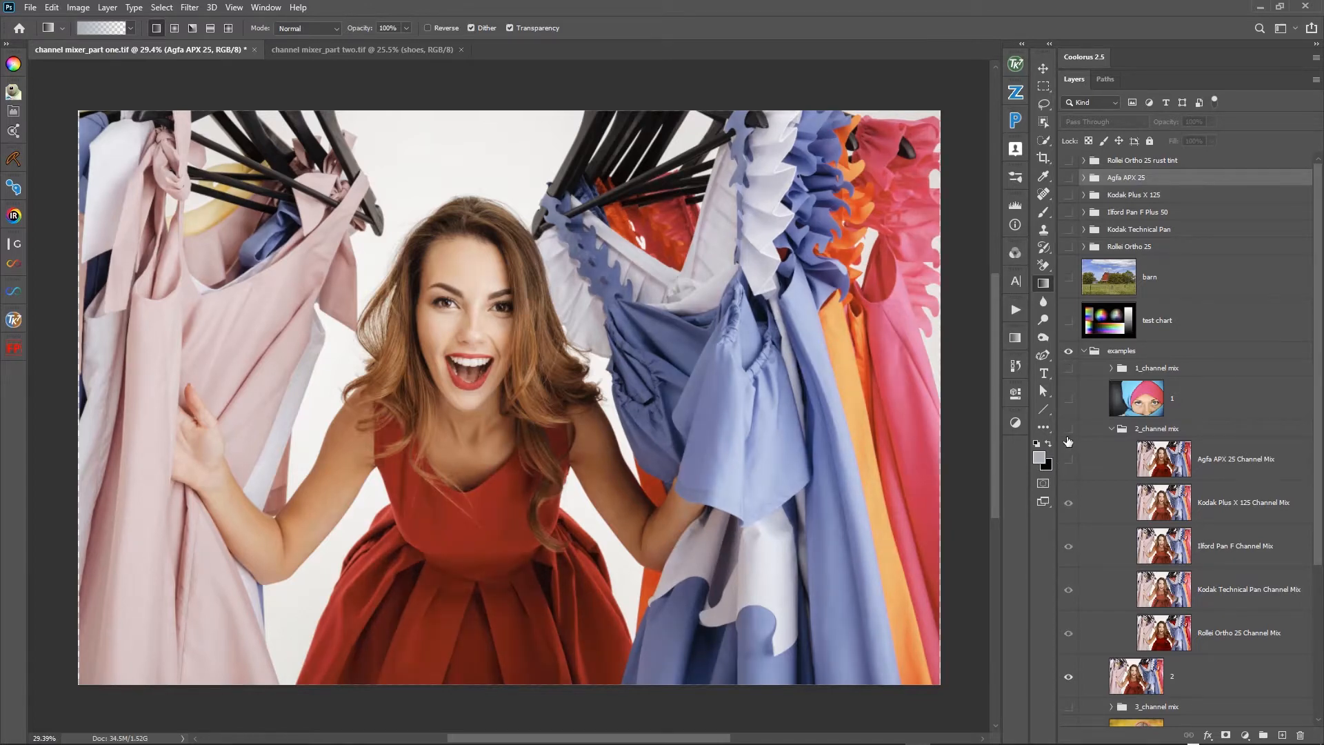
pyautogui.click(1068, 433)
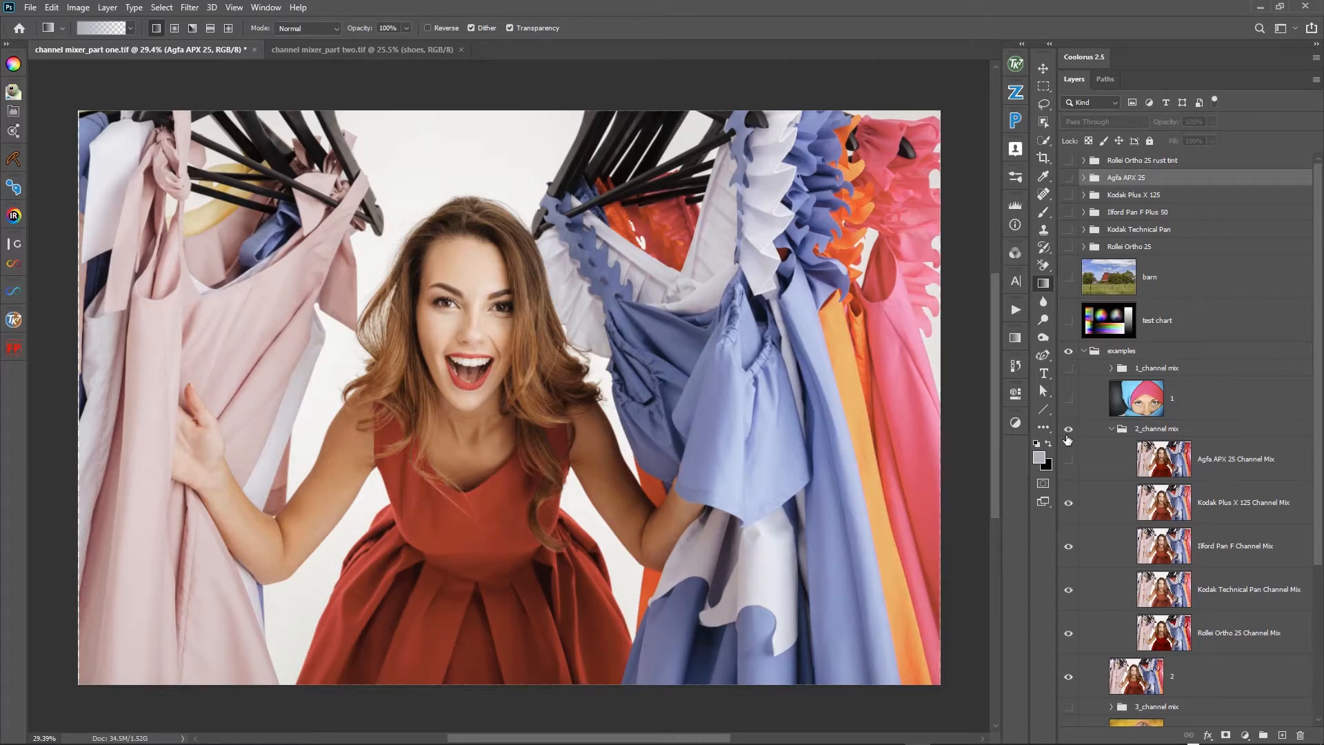
# - Hide the Kodak Plus X 125 and Ilford Pan F Channel Mix layers in the 2_channel mix group
pyautogui.click(1068, 503)
pyautogui.click(1067, 504)
pyautogui.click(1068, 548)
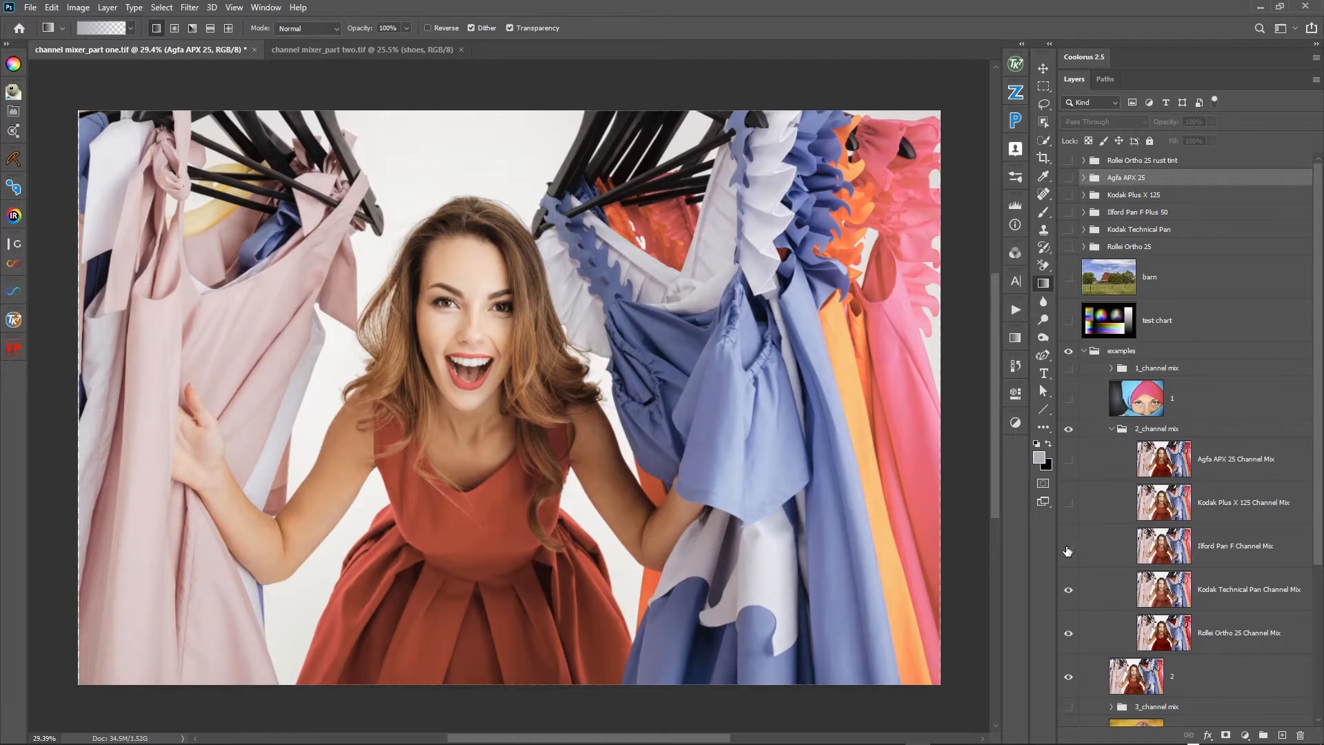
pyautogui.click(1069, 594)
# - Toggle the 2_channel mix group repeatedly to examine how the Kodak Technical Pan mix changes the dress and skin tones
pyautogui.click(1069, 432)
pyautogui.click(1068, 430)
pyautogui.click(1069, 432)
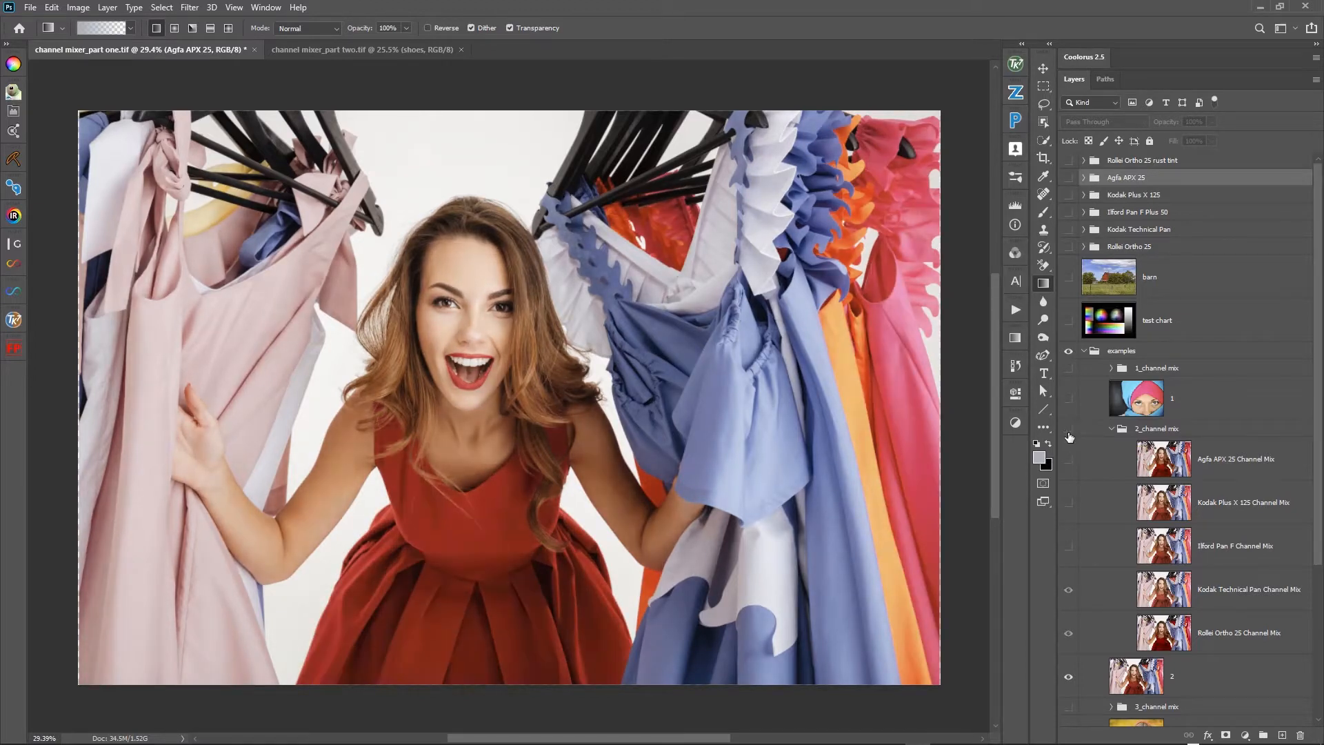
pyautogui.click(1069, 431)
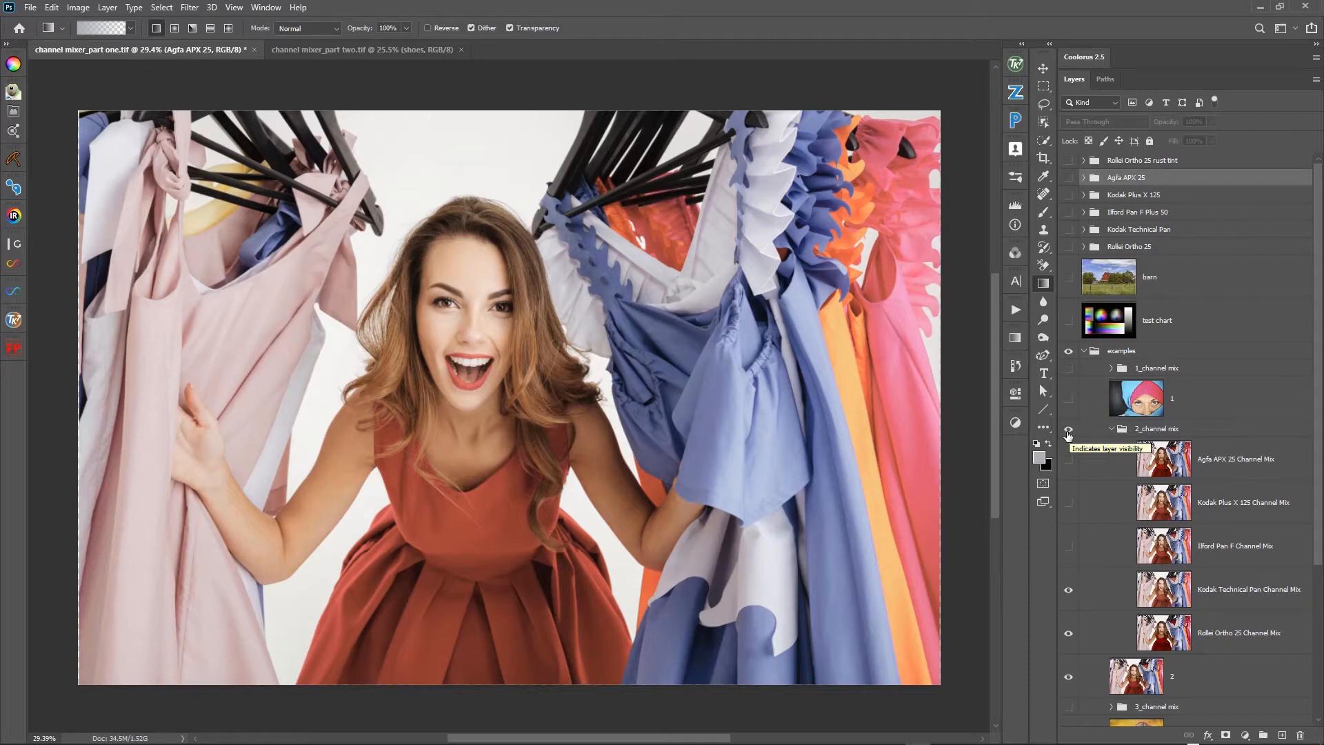
pyautogui.click(1068, 432)
pyautogui.click(1067, 432)
pyautogui.click(1068, 432)
pyautogui.click(1068, 432)
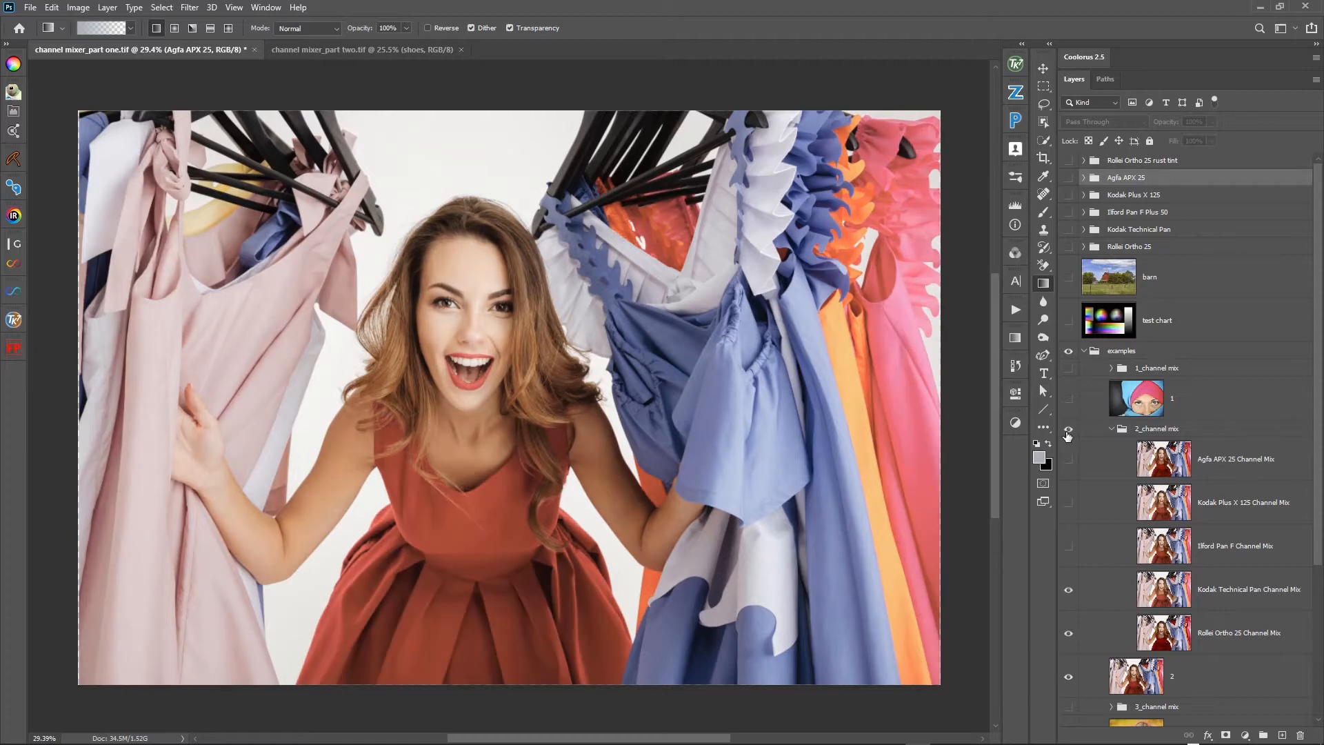
# - Hide the Kodak Technical Pan Channel Mix layer and toggle the 2_channel mix group to compare the Rollei Ortho 25 mix
pyautogui.click(1068, 591)
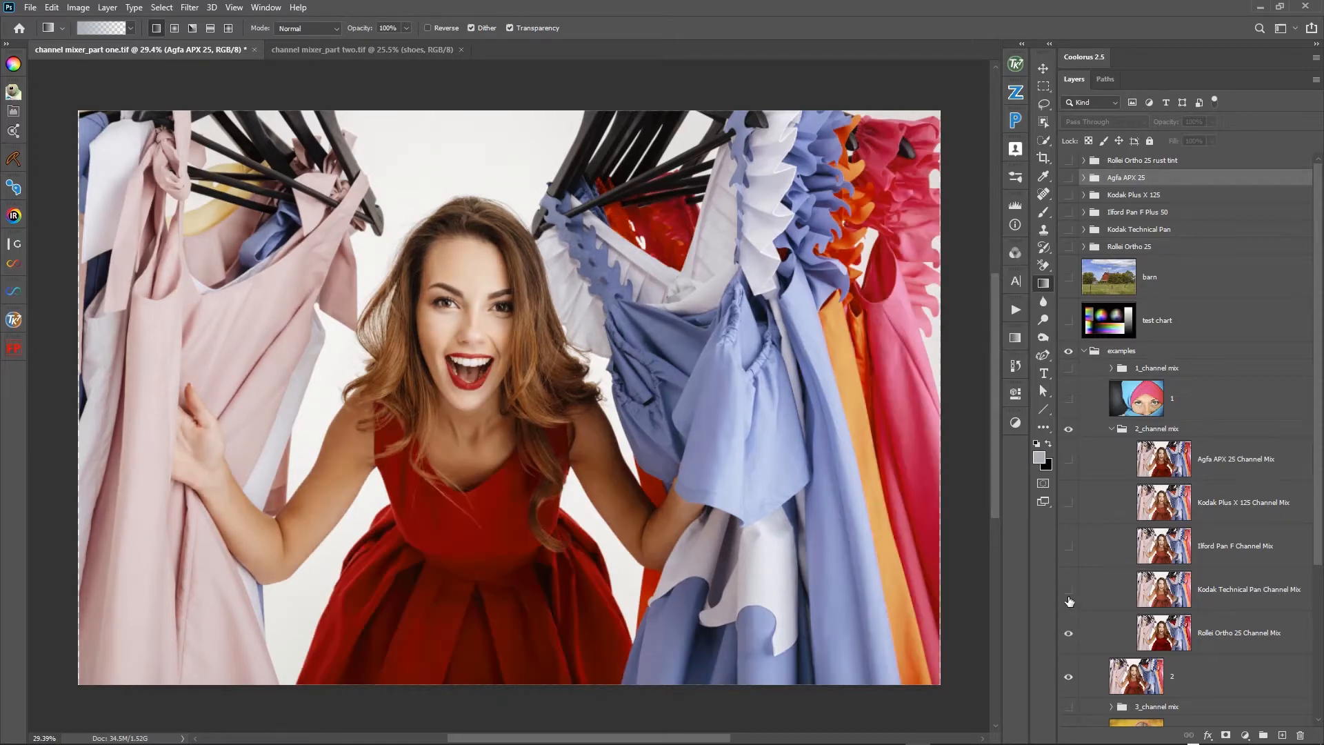
pyautogui.click(1070, 435)
pyautogui.click(1070, 435)
# - Hide and collapse the 2_channel mix group, and hide photo layer 2
pyautogui.click(1070, 433)
pyautogui.click(1112, 428)
pyautogui.click(1069, 459)
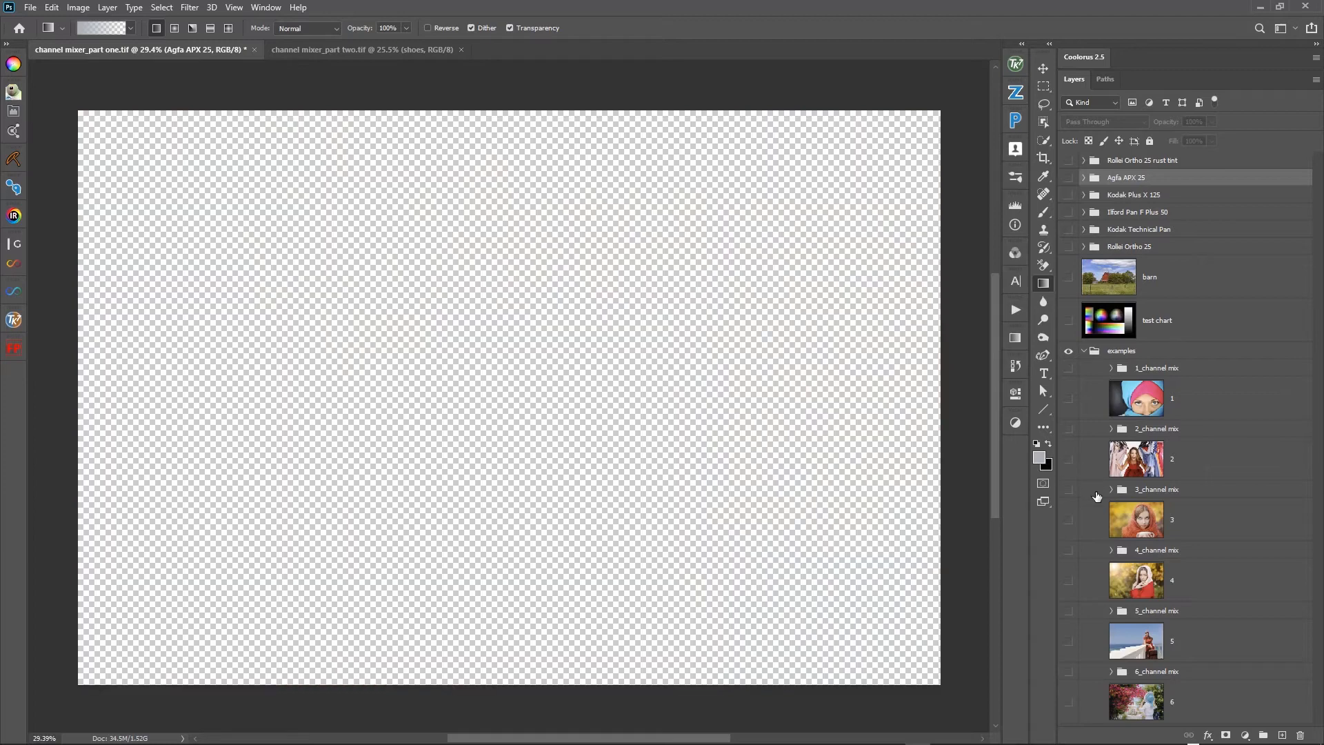
# - Show and expand the 3_channel mix group with all its mix layers and photo layer 3 visible, then toggle the group against the original
pyautogui.click(1068, 489)
pyautogui.click(1111, 489)
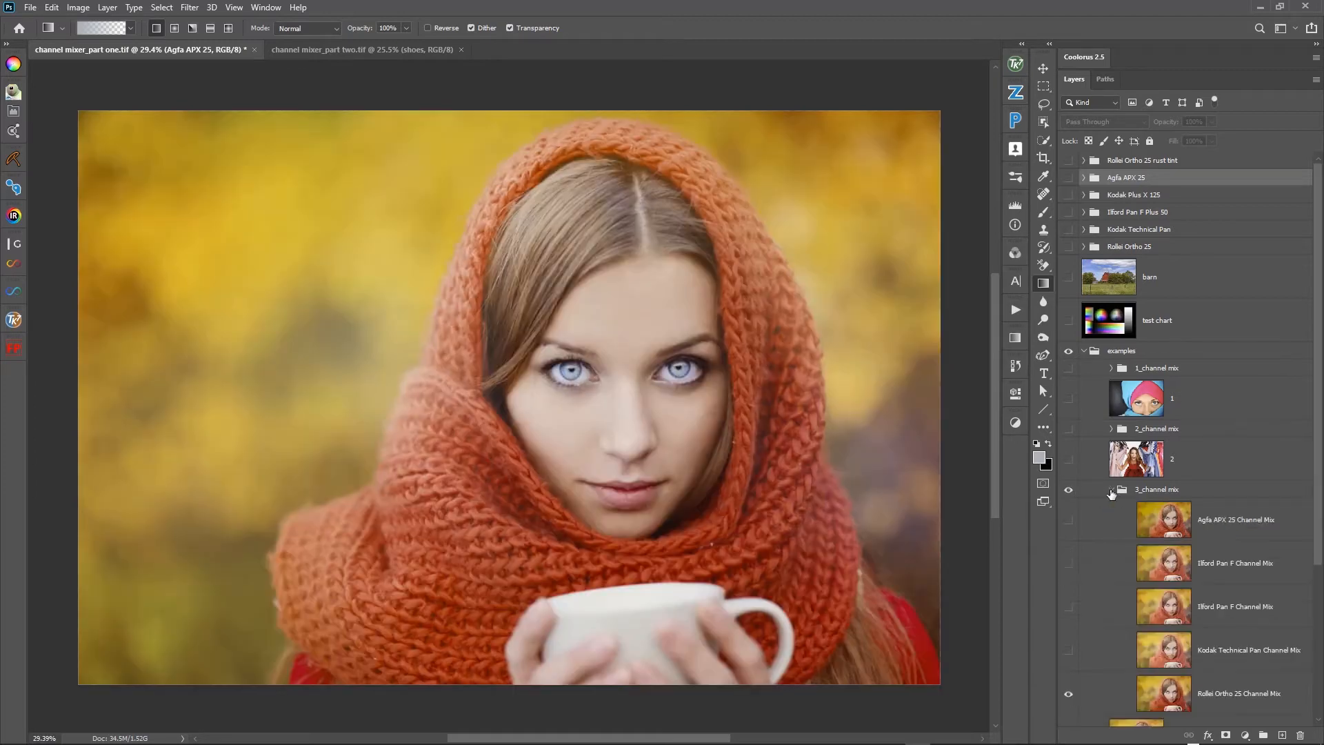
pyautogui.moveTo(1070, 524); pyautogui.dragTo(1070, 645)
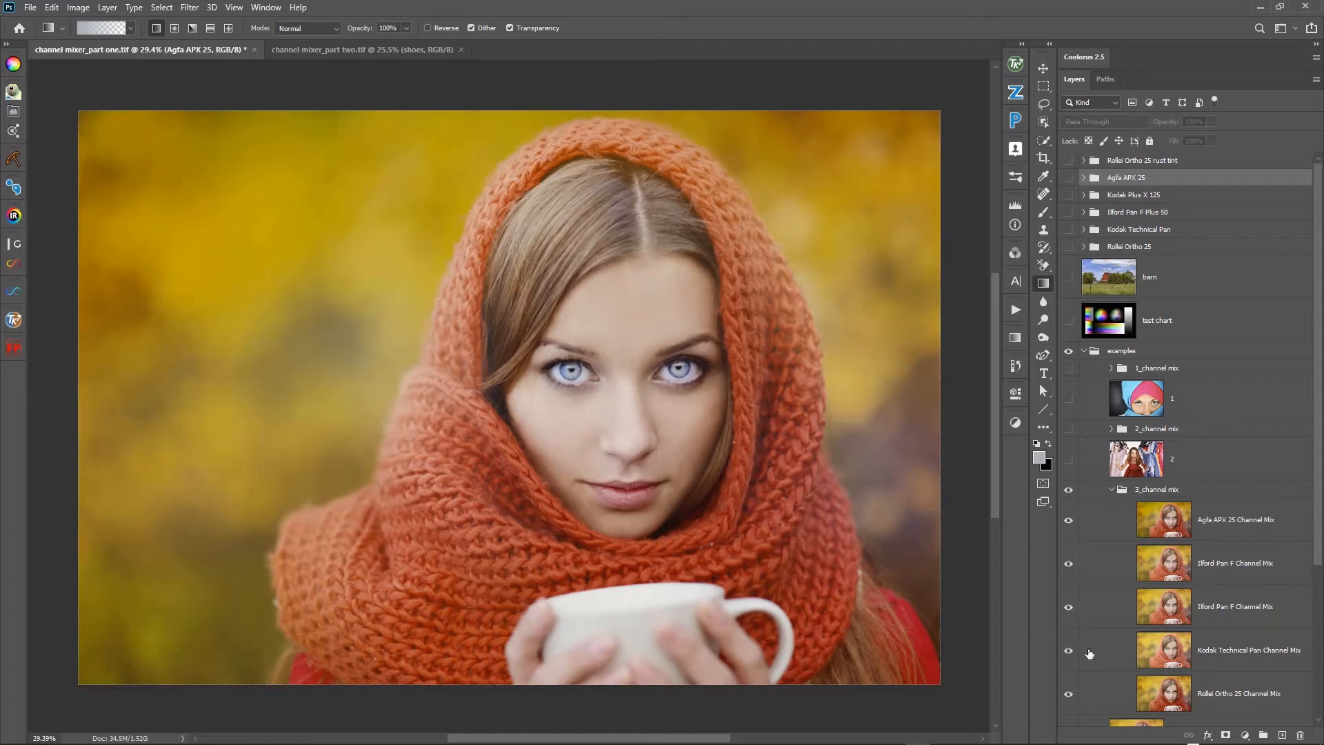
pyautogui.scroll(-1, 1086, 648)
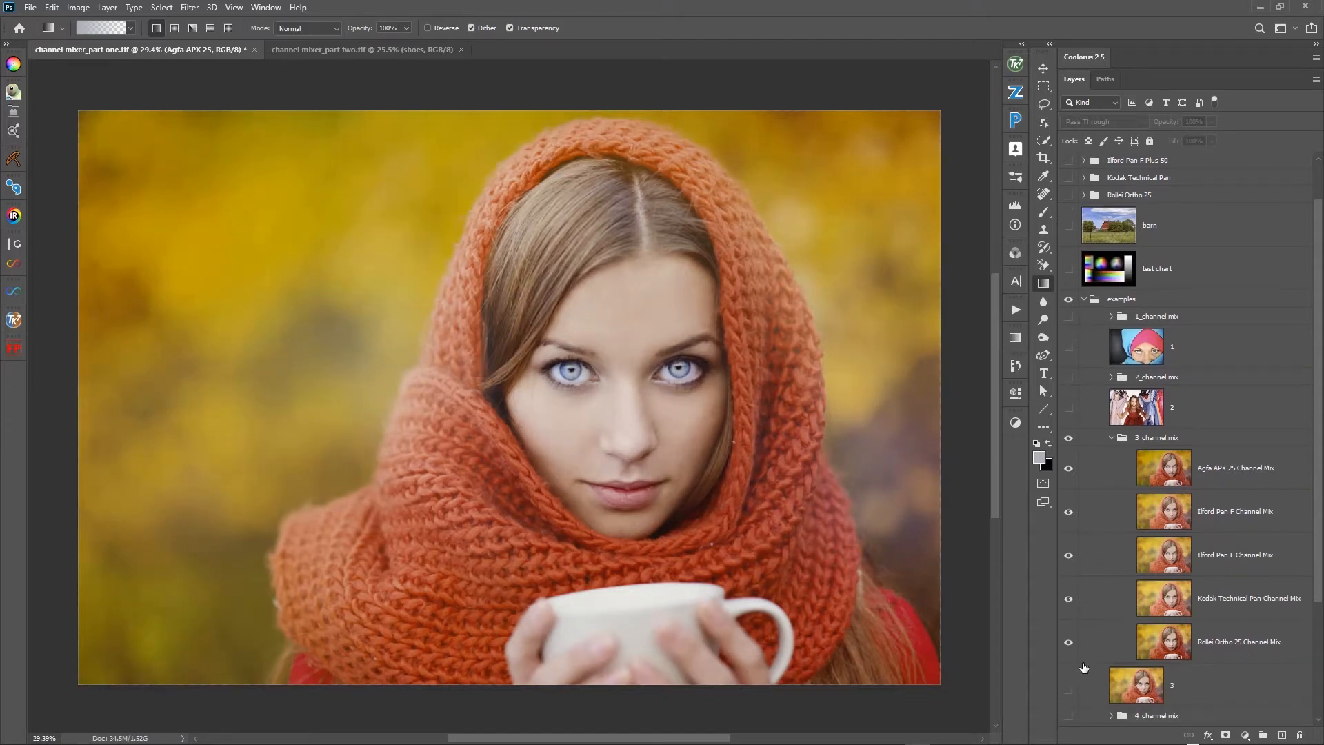
pyautogui.click(1068, 439)
pyautogui.click(1068, 439)
# - Preview the mixes on photo 3 by hiding the Agfa APX 25, both Ilford Pan F and Kodak Technical Pan layers one by one
pyautogui.click(1068, 469)
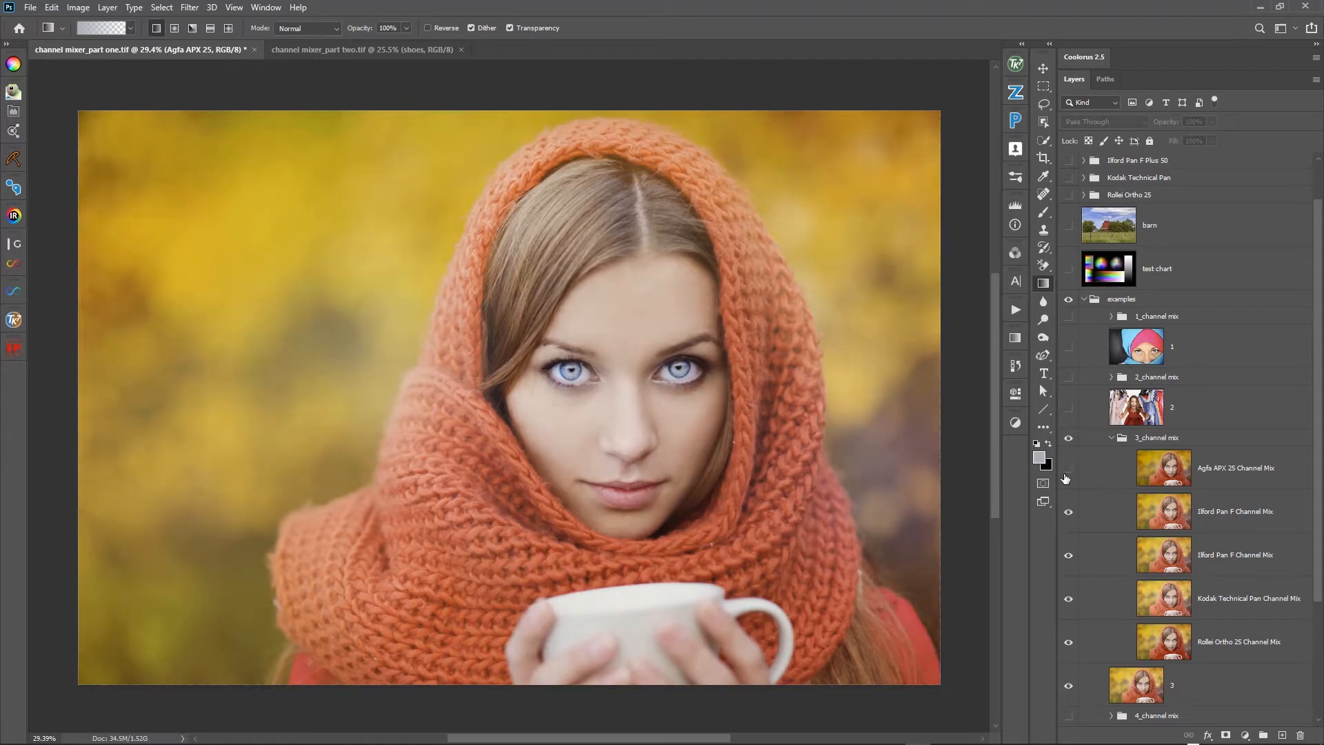
pyautogui.click(1068, 513)
pyautogui.click(1068, 559)
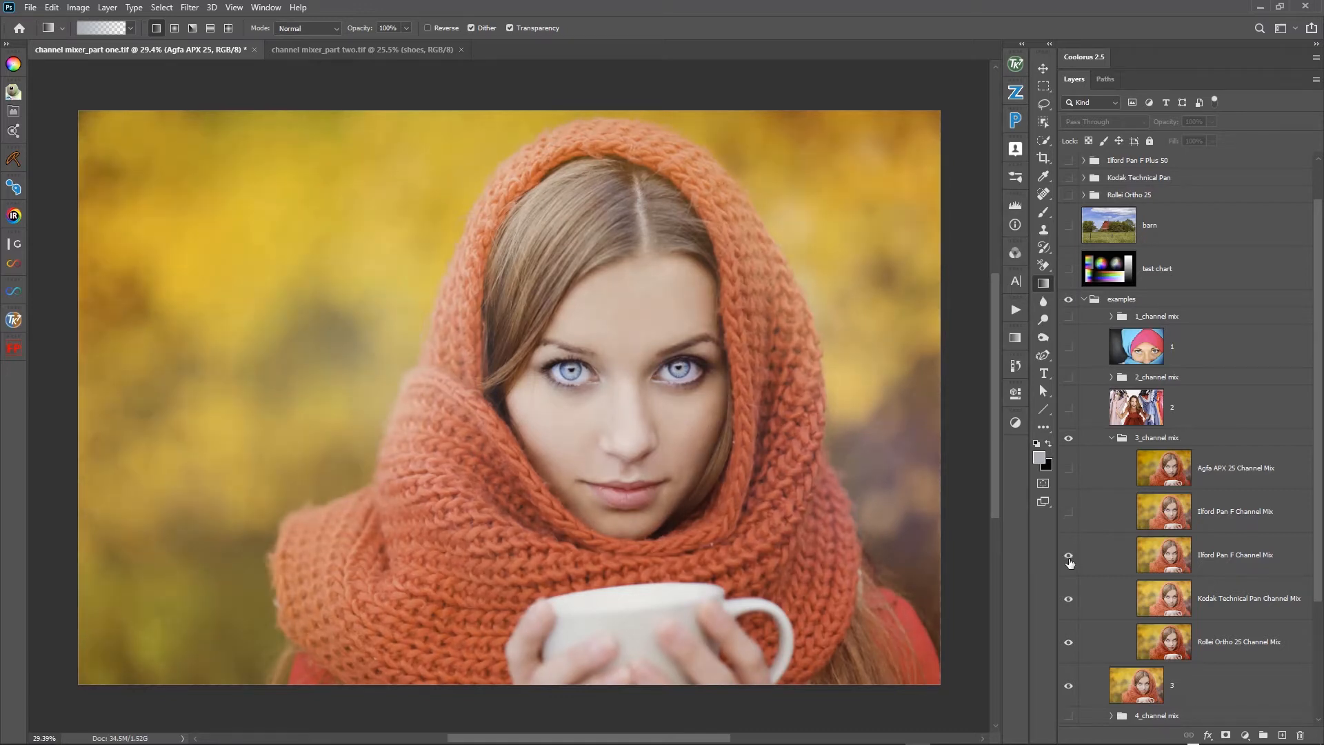
pyautogui.click(1067, 558)
pyautogui.click(1069, 558)
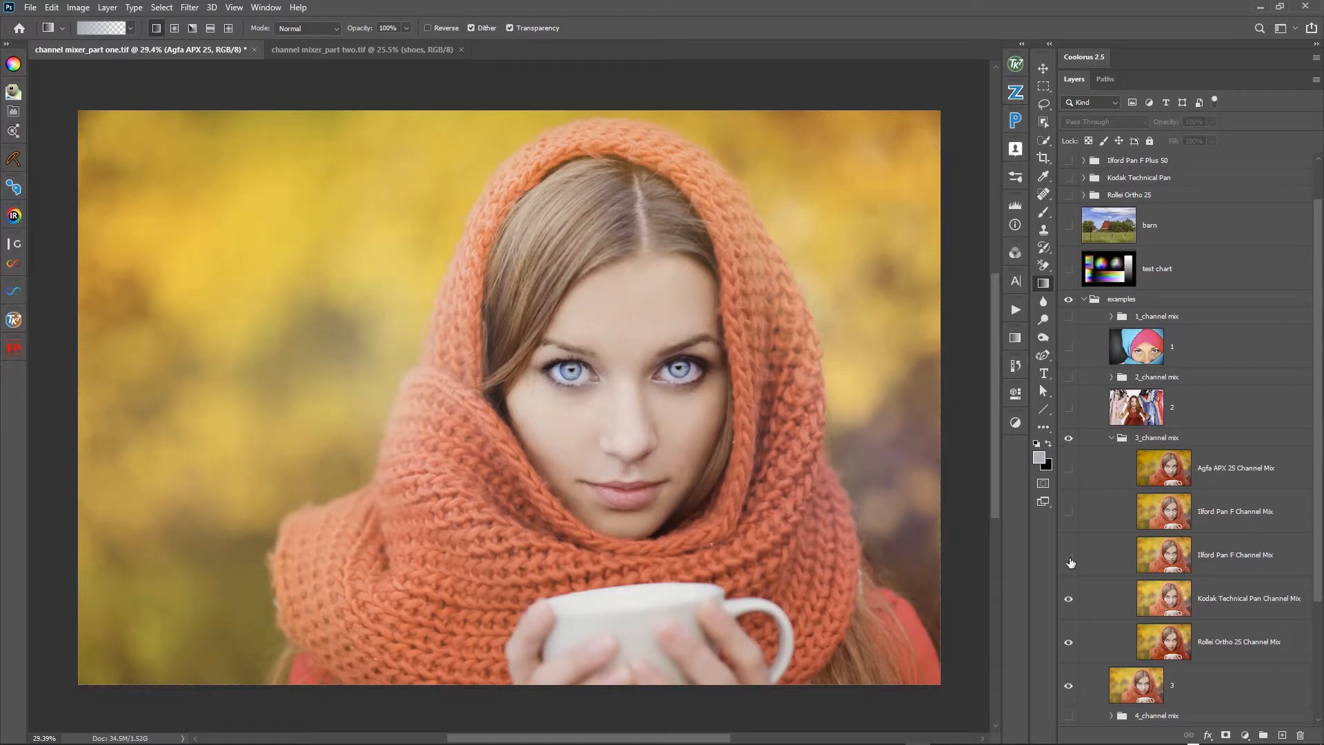
pyautogui.click(1068, 558)
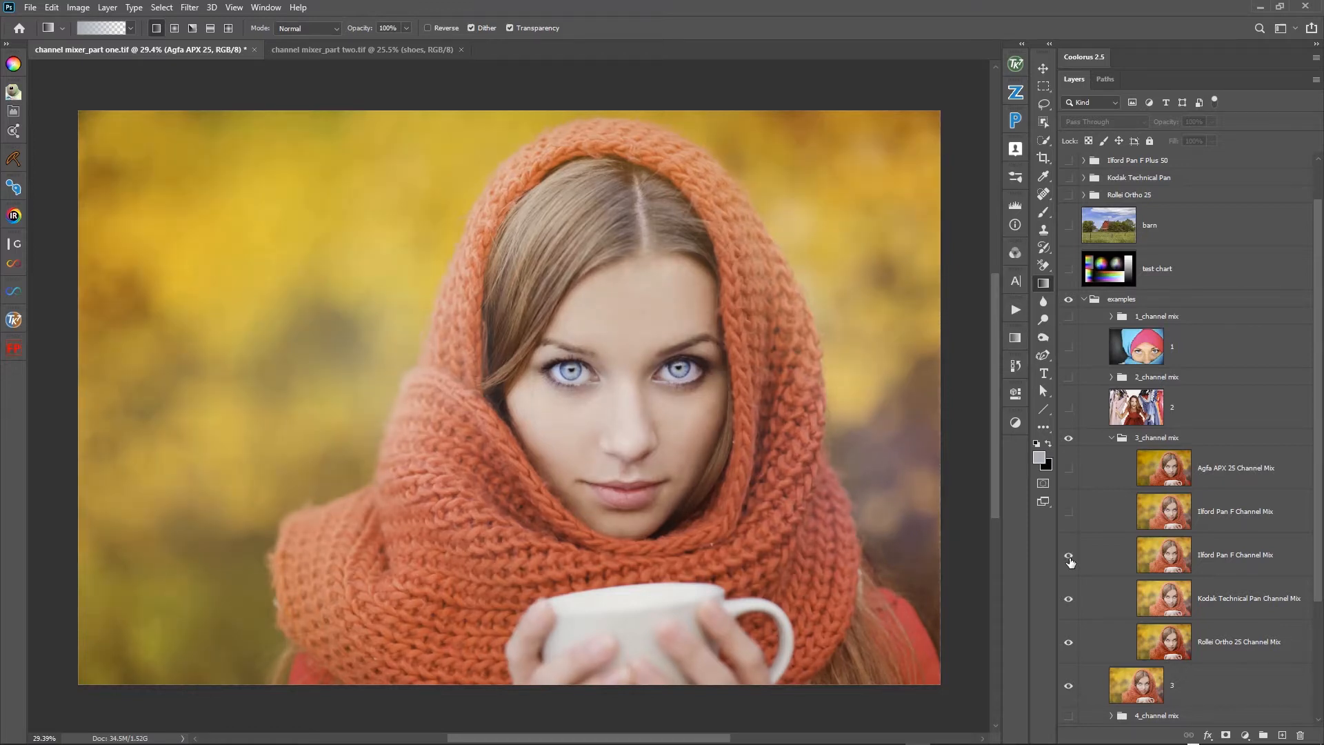
pyautogui.click(1069, 558)
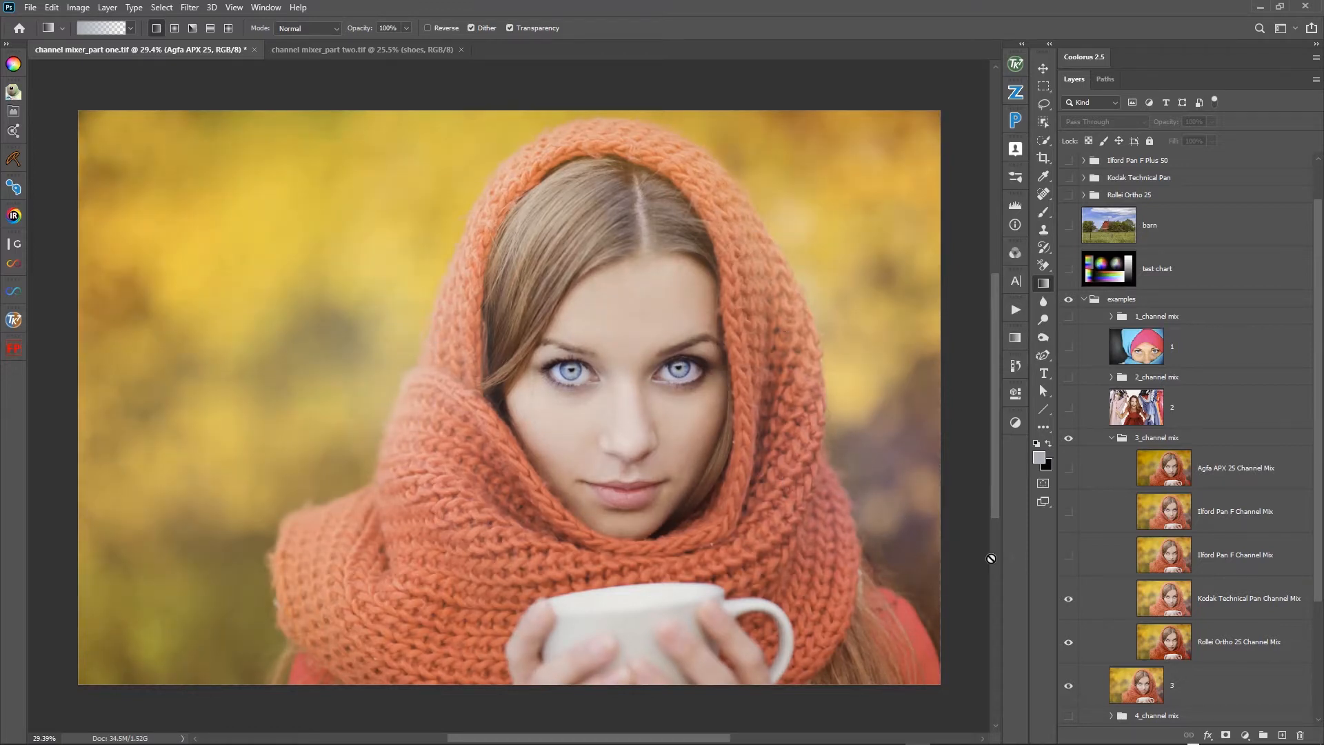
pyautogui.click(1069, 601)
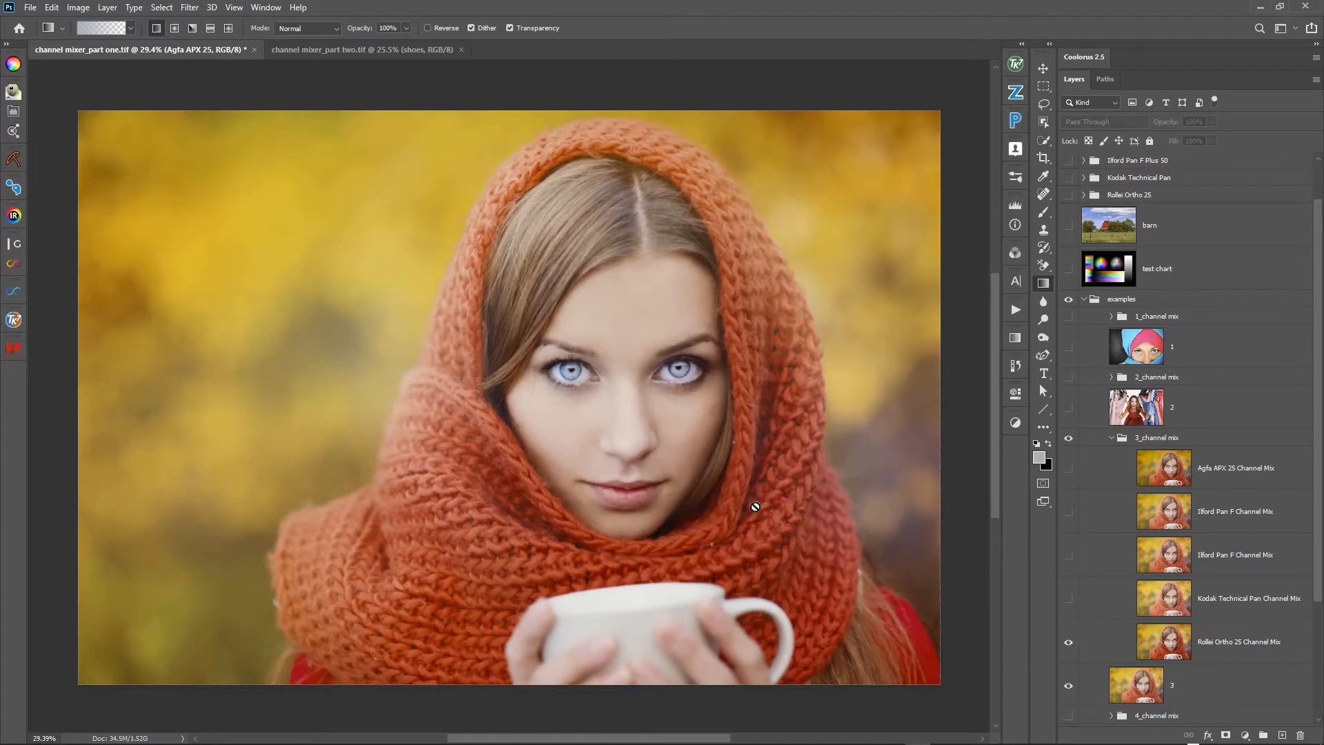
# - Hide and collapse the 3_channel mix group, and hide photo layer 3
pyautogui.click(1068, 439)
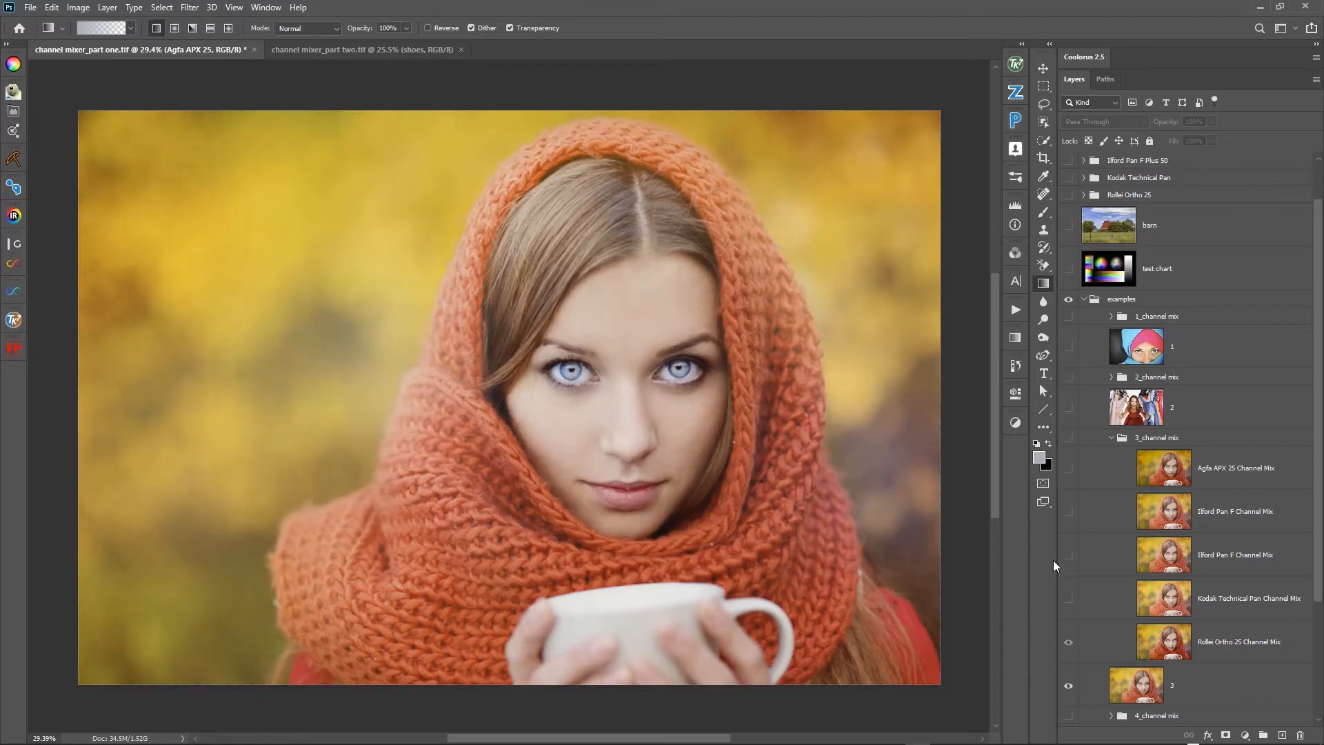
pyautogui.click(1102, 442)
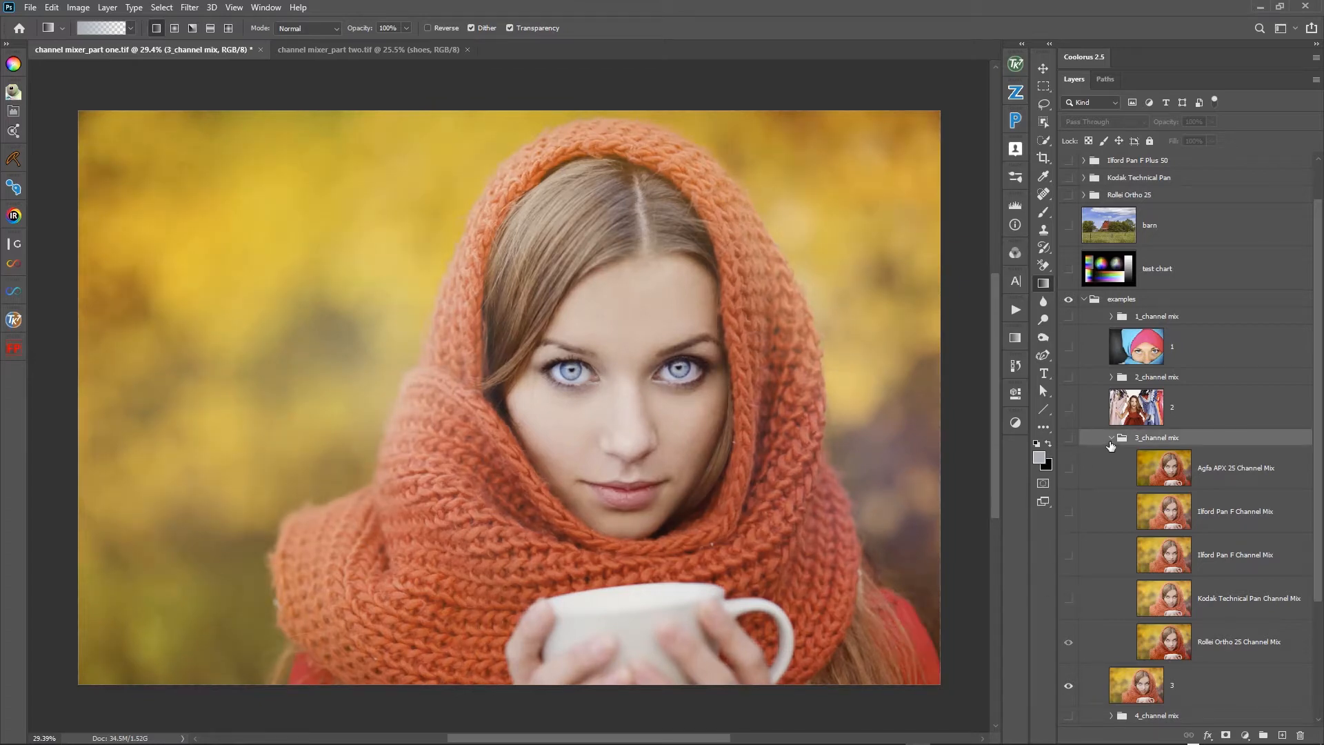
pyautogui.click(1110, 439)
pyautogui.click(1068, 520)
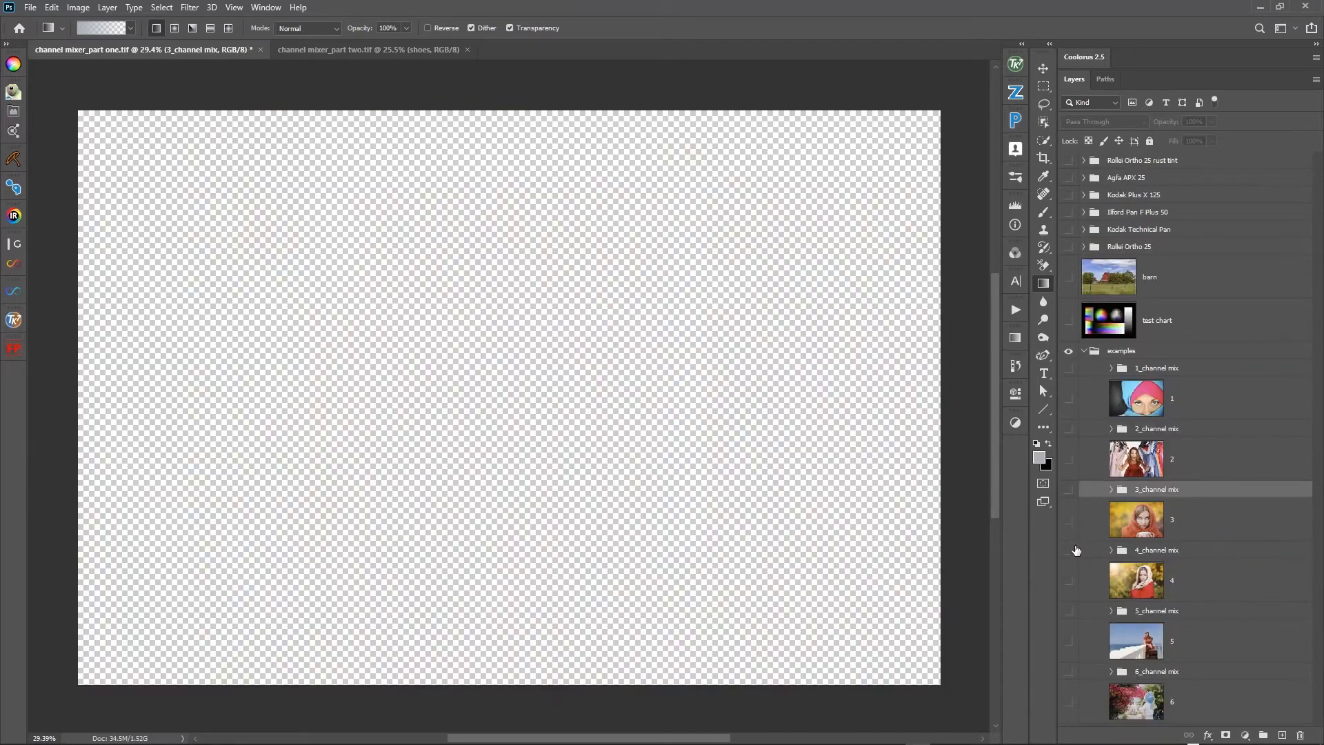
# - Show and expand the 4_channel mix group, and show photo layer 4 beneath it
pyautogui.click(1069, 552)
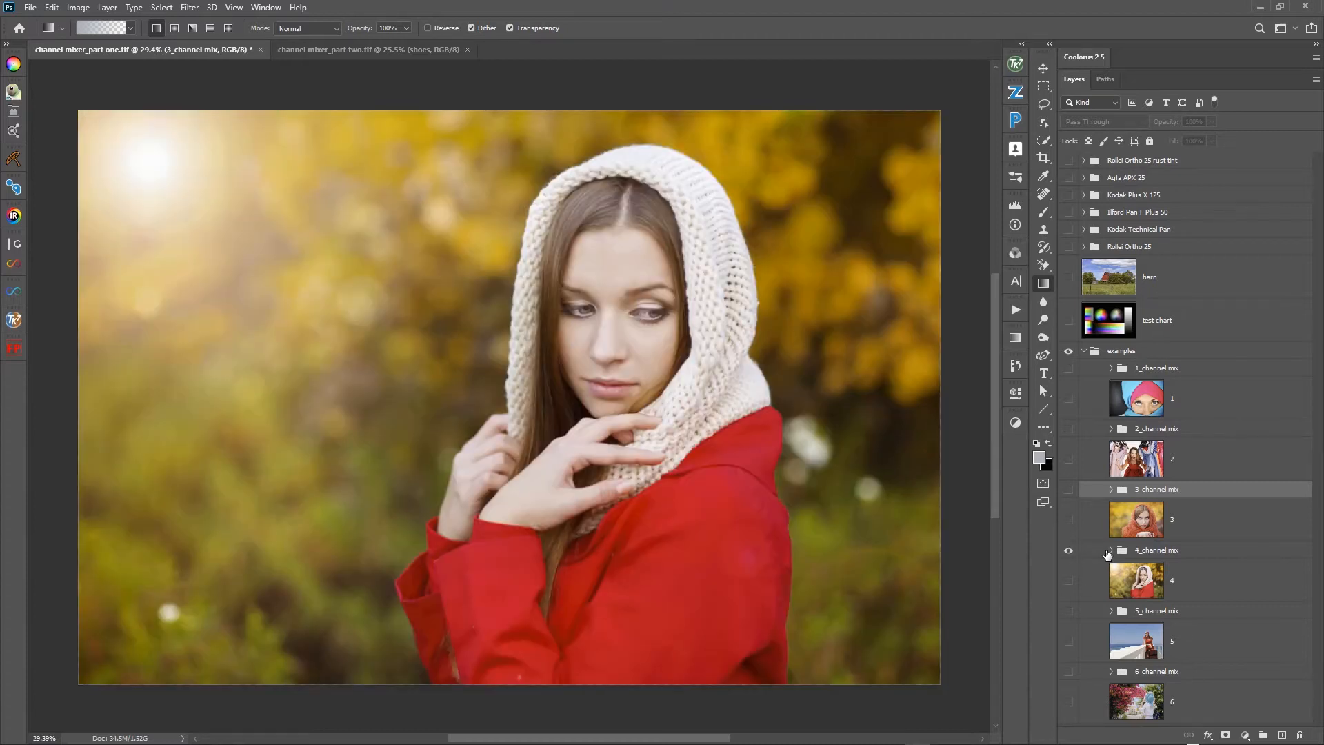
pyautogui.click(1111, 551)
pyautogui.scroll(-3, 1088, 622)
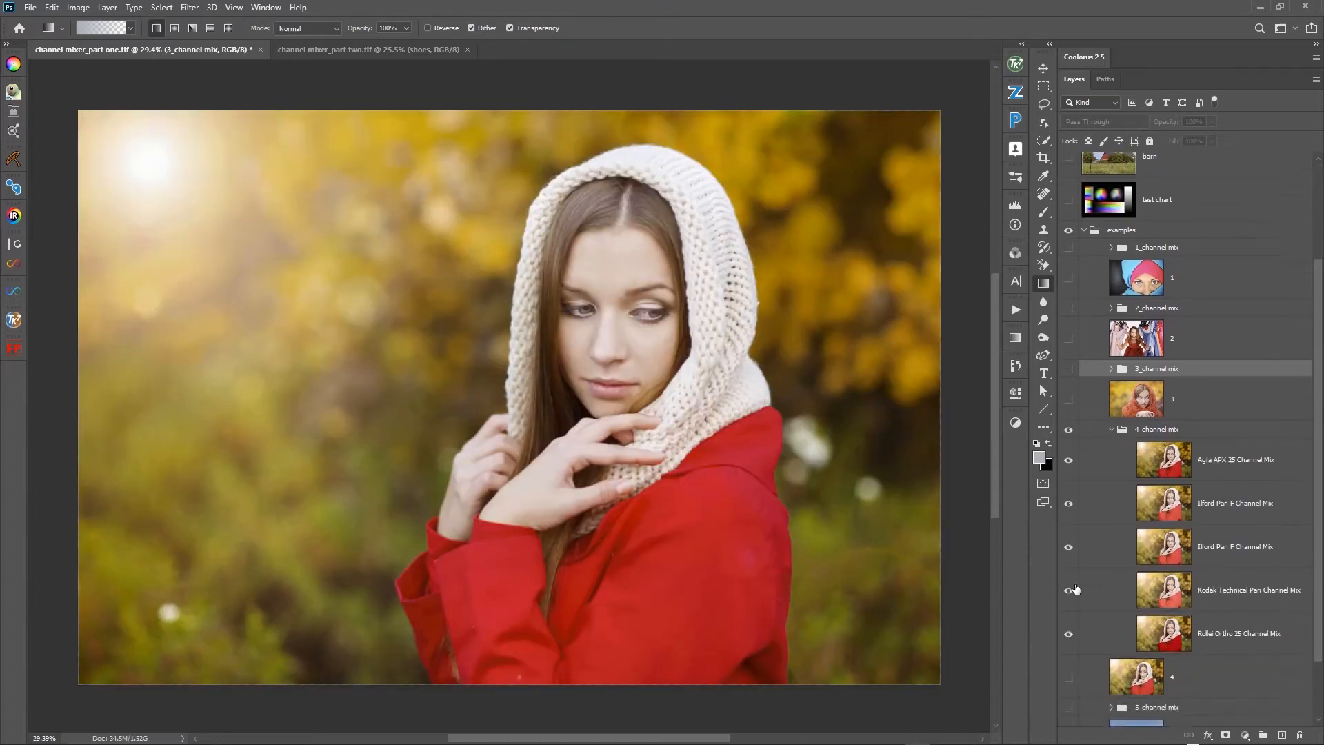
pyautogui.scroll(-2, 1075, 590)
pyautogui.click(1068, 608)
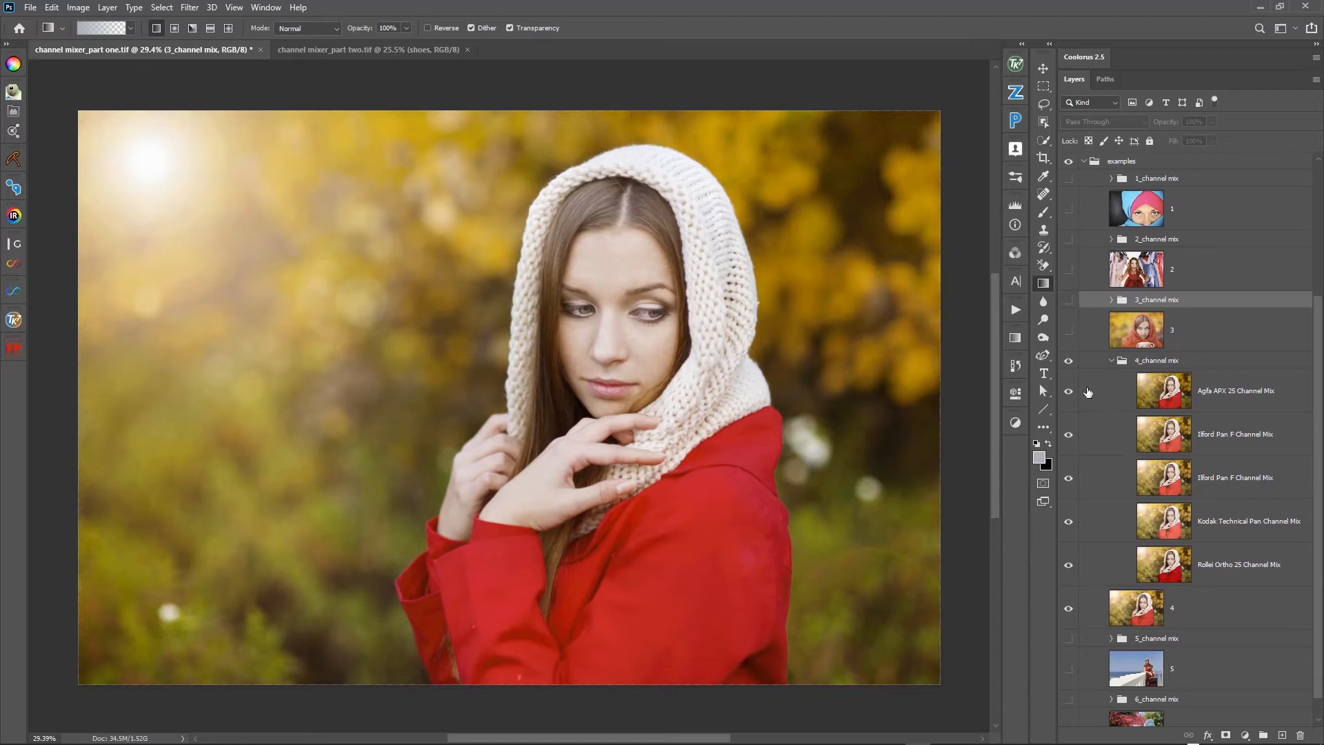
# - Toggle the 4_channel mix group to compare the Agfa APX 25 mix with the original photo
pyautogui.click(1069, 361)
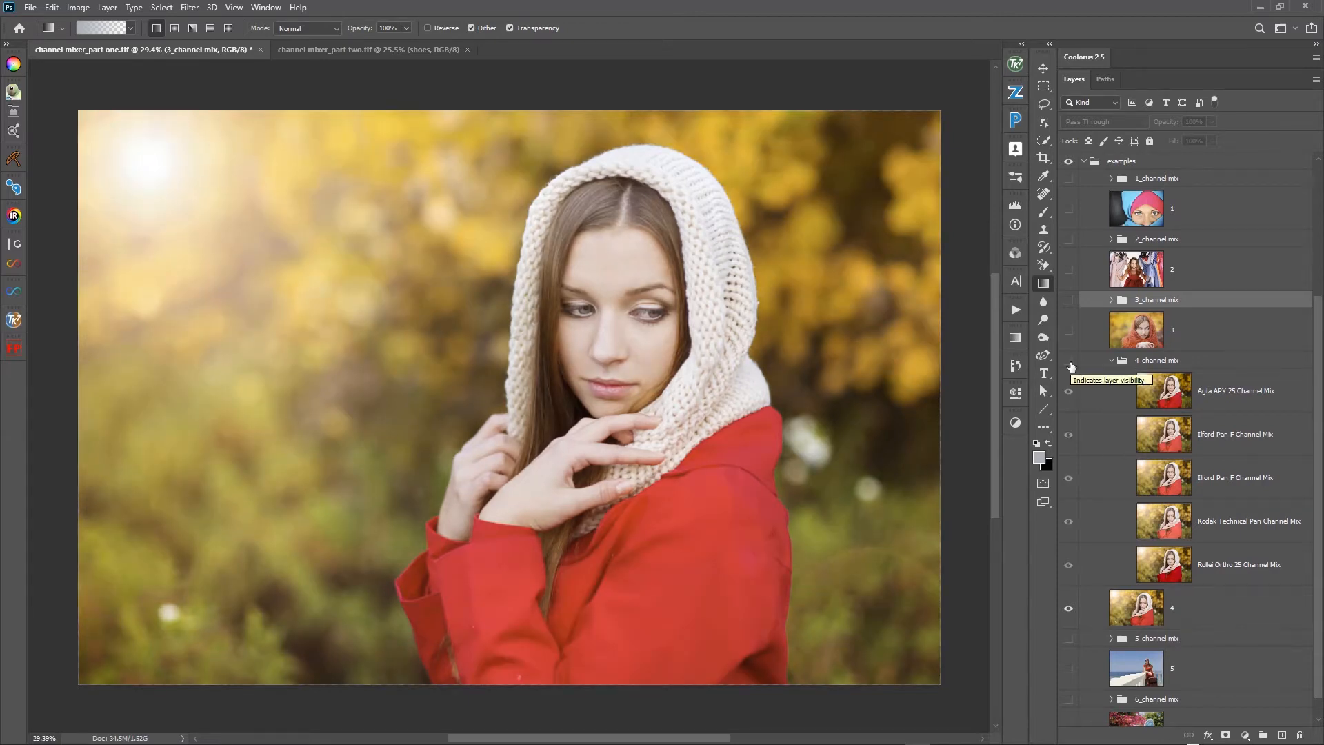
pyautogui.click(1069, 361)
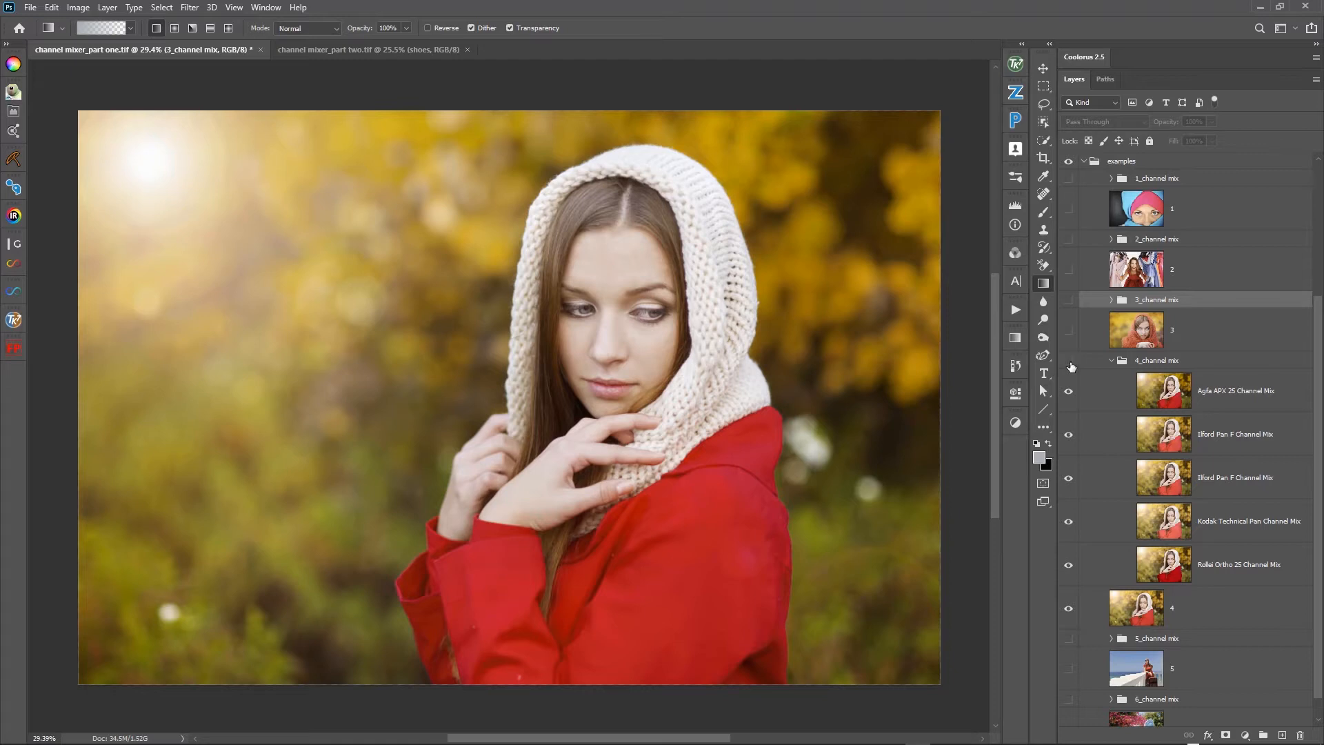
pyautogui.click(1069, 362)
pyautogui.click(1069, 362)
# - Toggle the Agfa APX 25 Channel Mix layer repeatedly on photo 4 to compare it with the Ilford Pan F mix
pyautogui.click(1068, 392)
pyautogui.click(1068, 391)
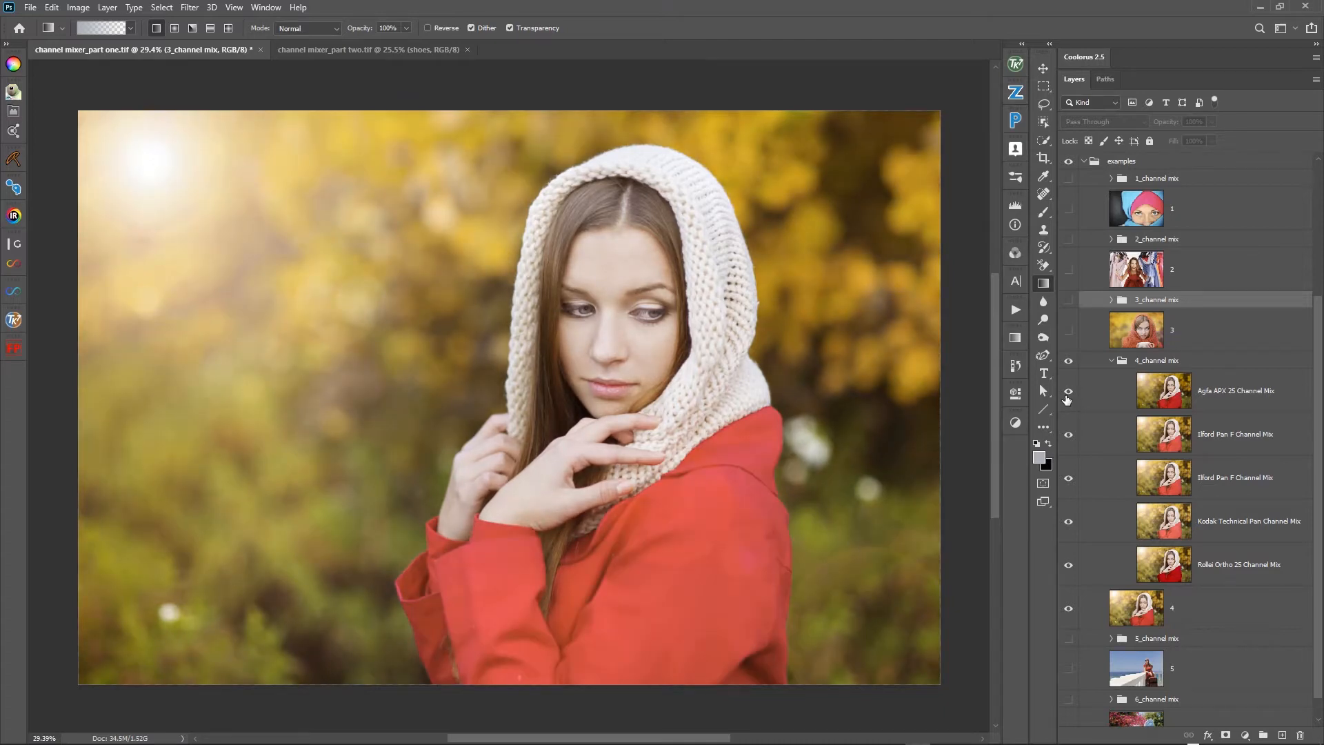
pyautogui.click(1068, 398)
pyautogui.click(1068, 398)
pyautogui.click(1068, 398)
pyautogui.click(1067, 398)
# - Hide both Ilford Pan F Channel Mix layers on photo 4 and toggle the Kodak Technical Pan Channel Mix layer against Rollei Ortho 25
pyautogui.click(1071, 487)
pyautogui.click(1068, 522)
pyautogui.click(1068, 523)
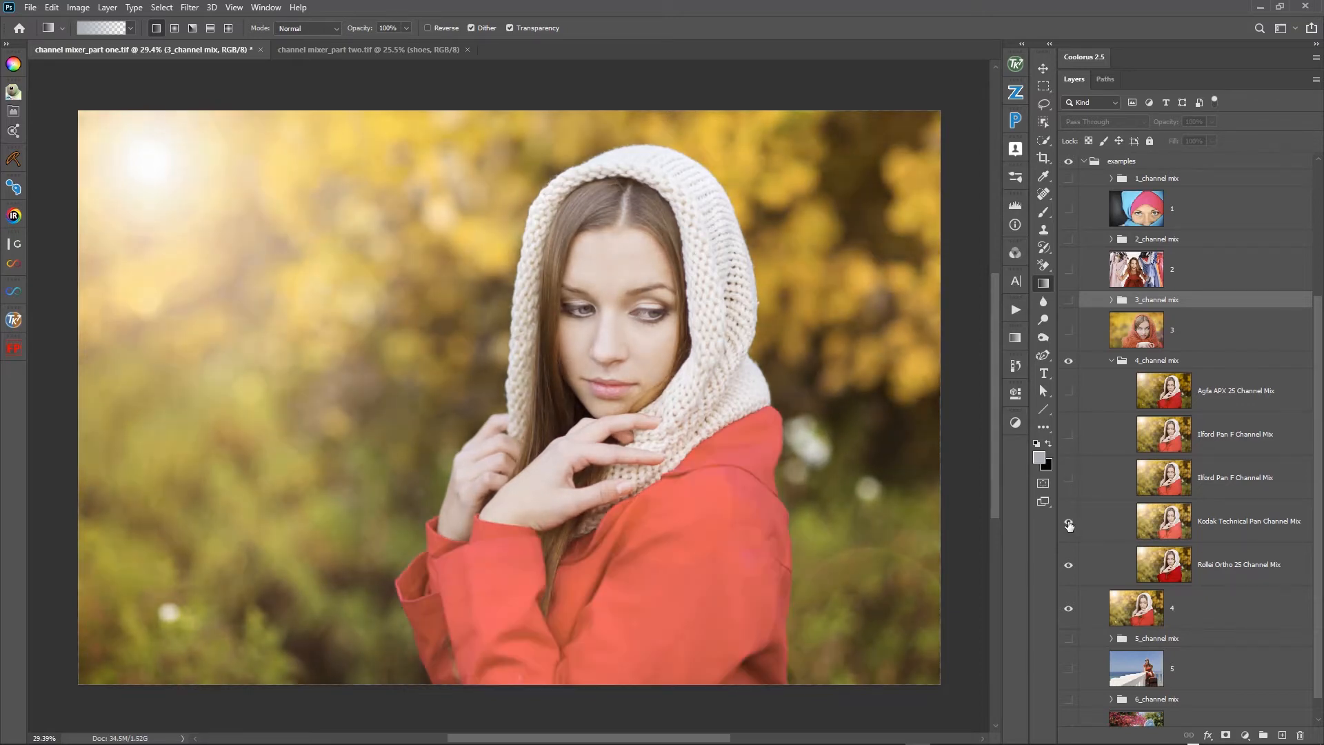
# - Toggle the Kodak Technical Pan Channel Mix layer off on photo 4, then hide photo layer 4 and collapse the 4_channel mix group
pyautogui.click(1068, 523)
pyautogui.click(1068, 522)
pyautogui.click(1069, 522)
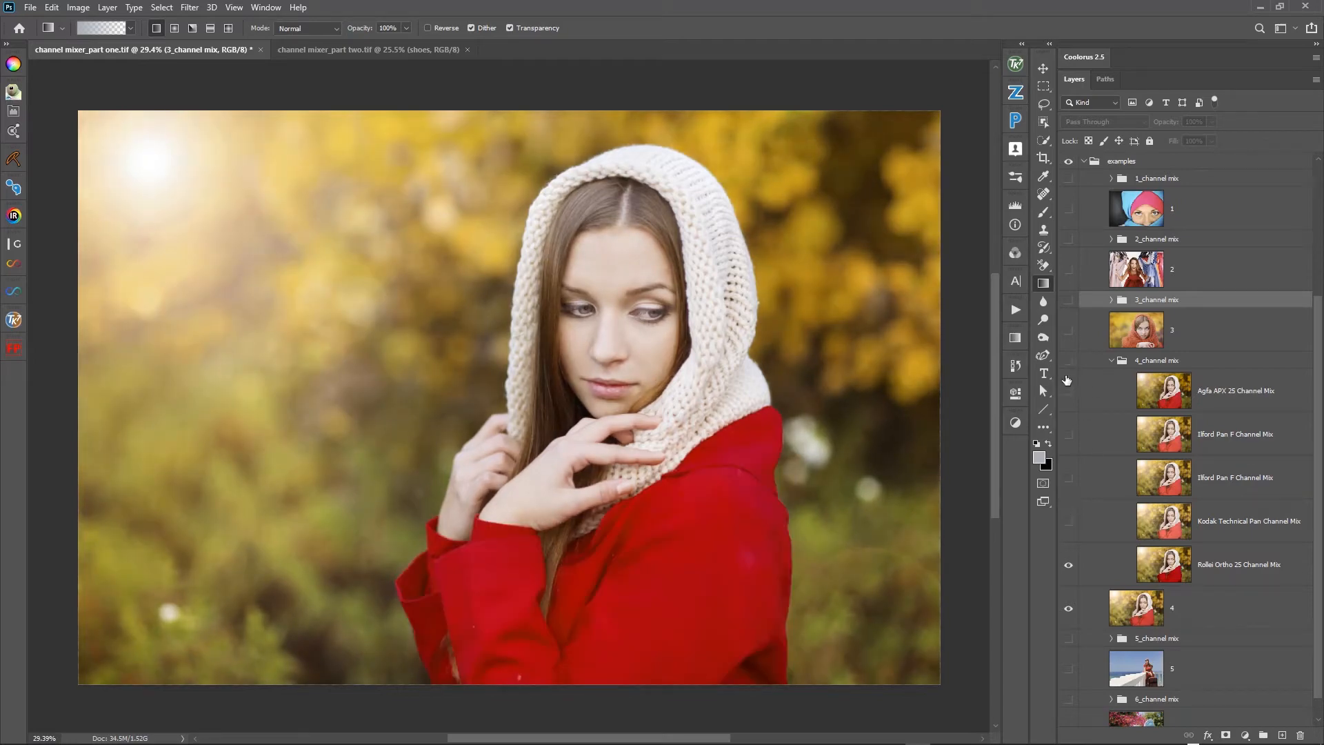
pyautogui.click(1069, 608)
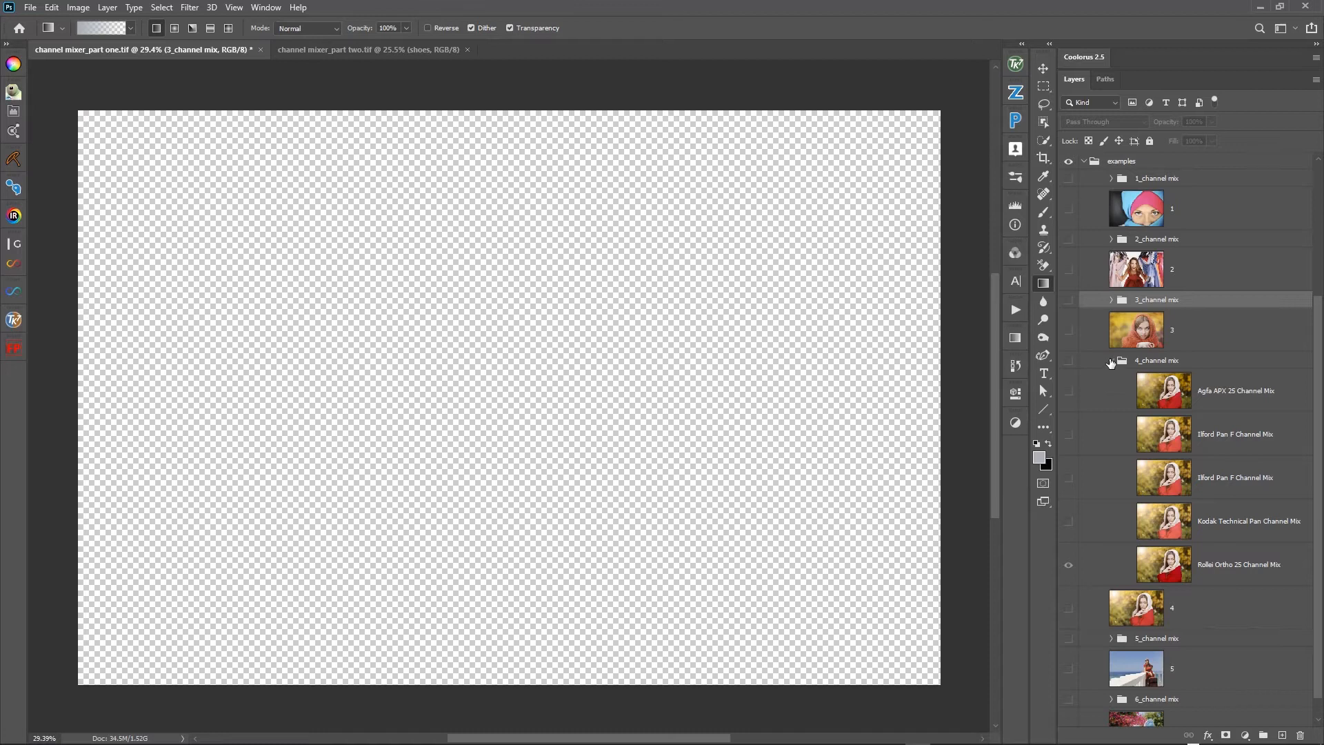
pyautogui.click(1110, 361)
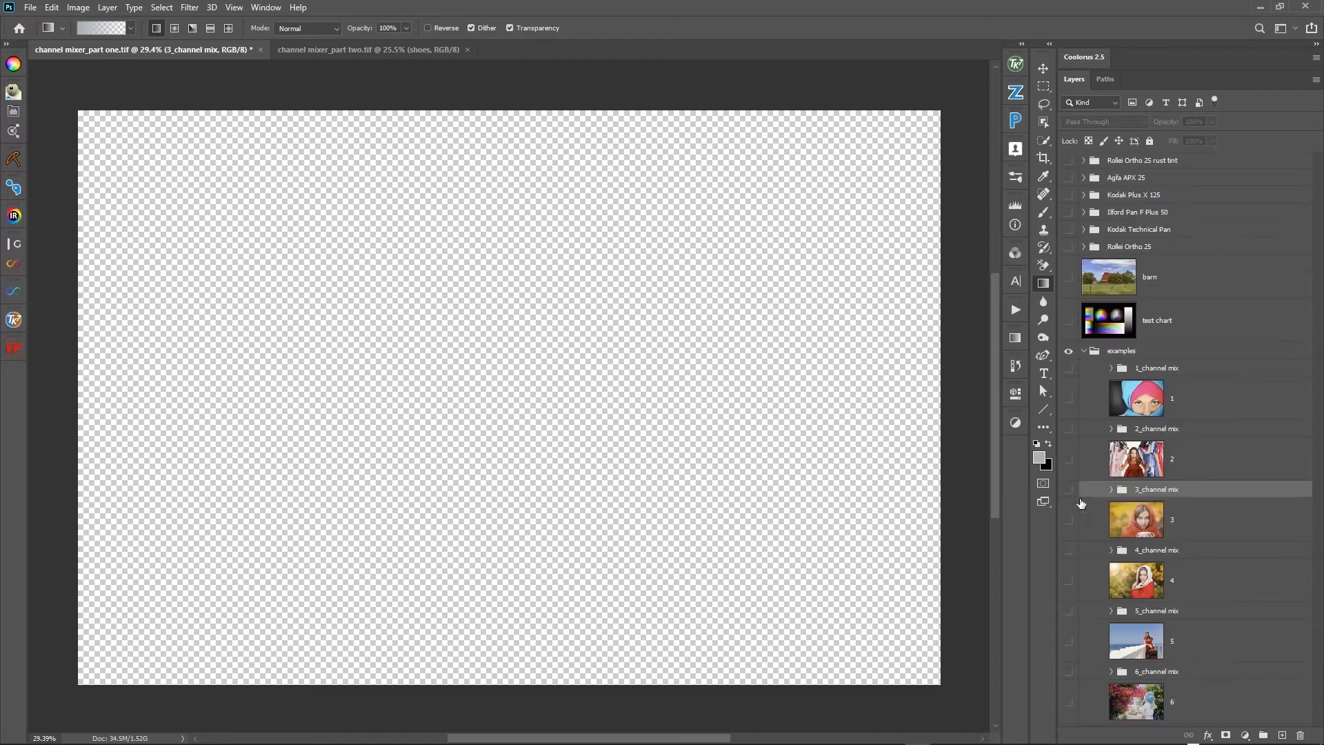
# - Show and expand the 5_channel mix group, and show photo layer 5 beneath it
pyautogui.click(1068, 611)
pyautogui.click(1112, 612)
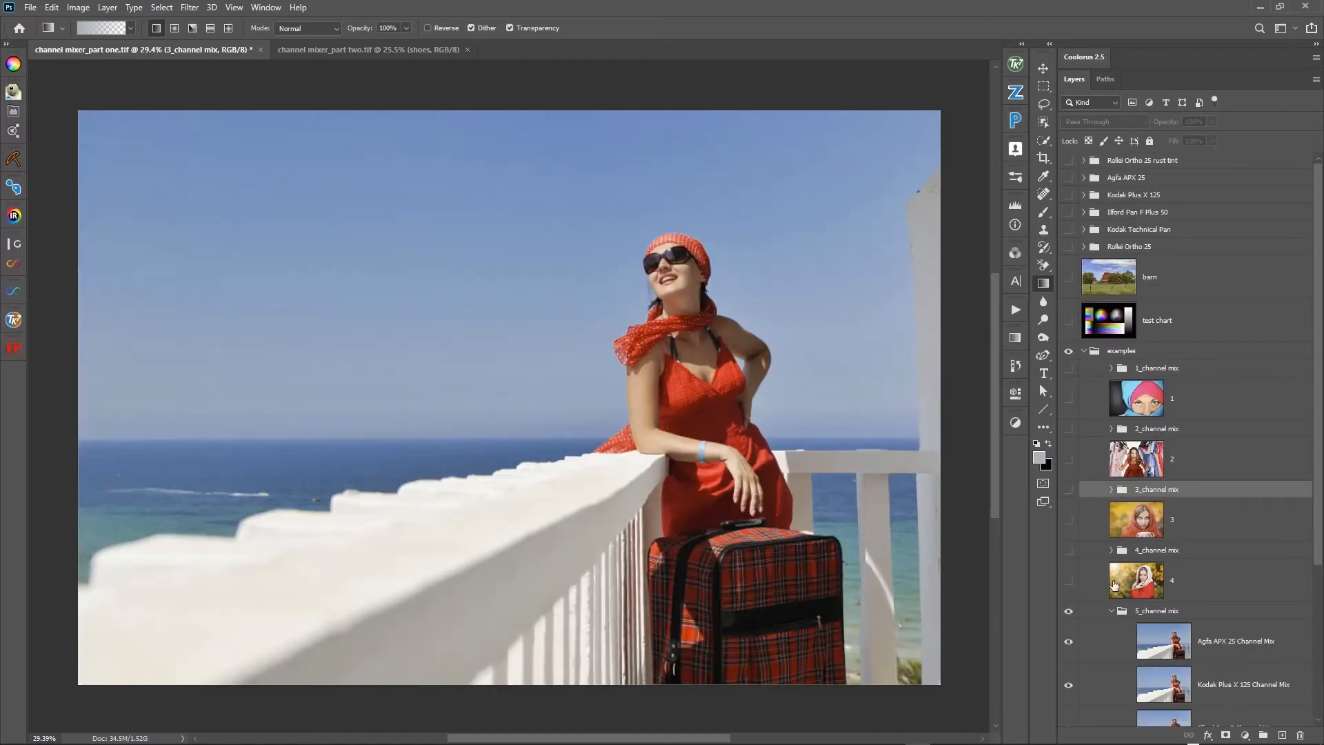
pyautogui.scroll(-3, 1116, 550)
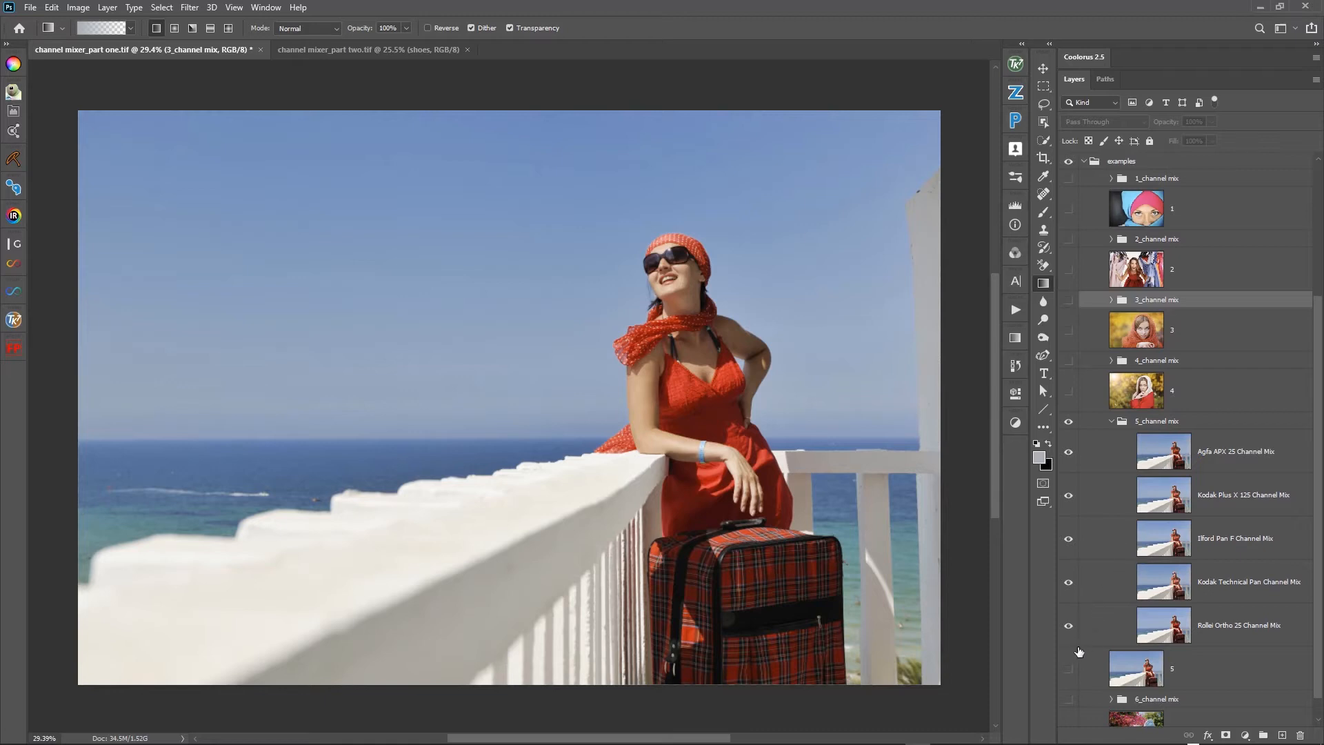
pyautogui.click(1068, 669)
# - Toggle the 5_channel mix group to compare the Agfa APX 25 mix with the original photo
pyautogui.click(1068, 426)
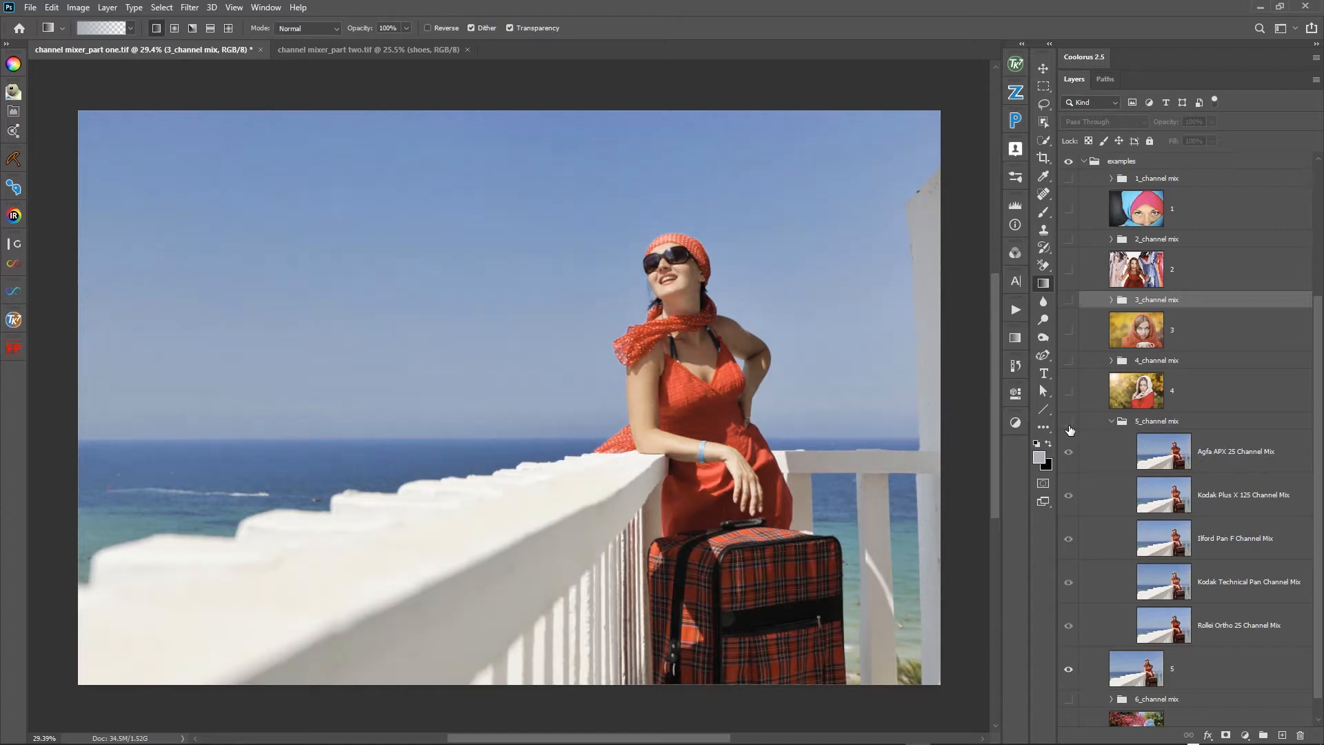
pyautogui.click(1069, 426)
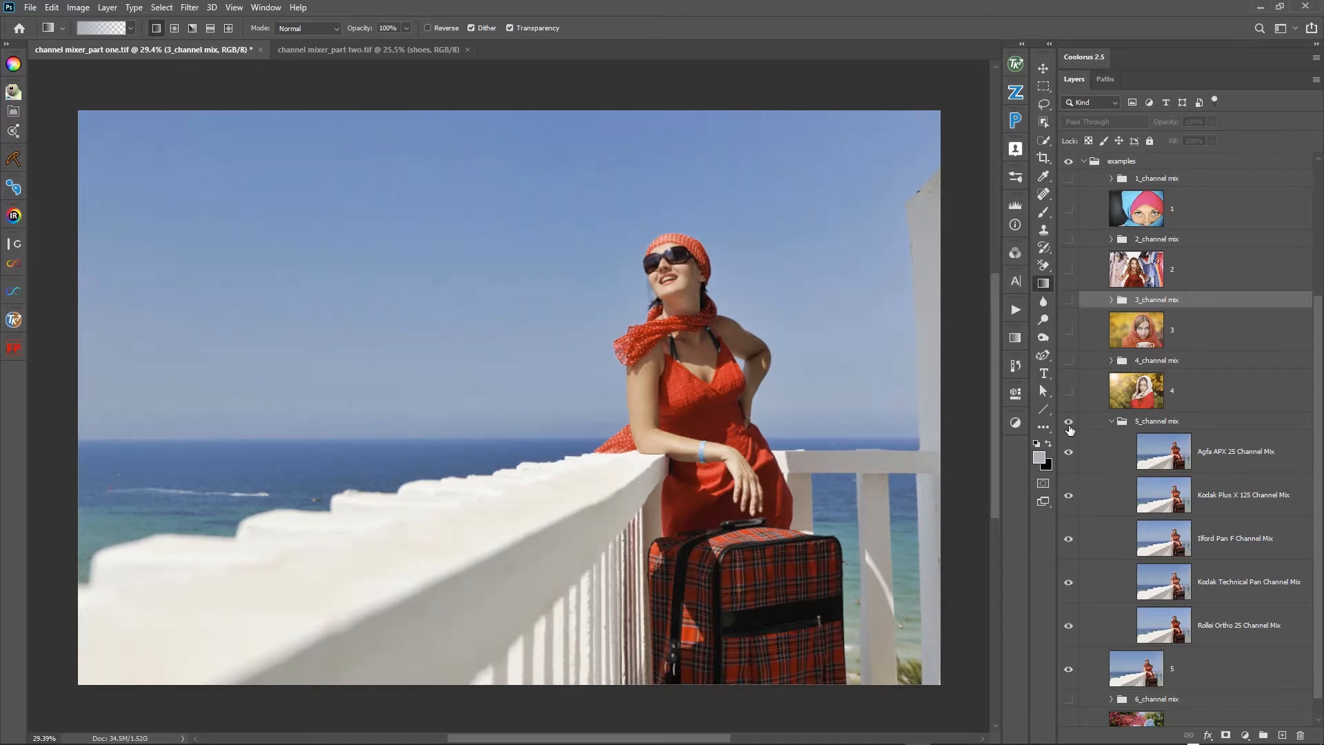
pyautogui.click(1069, 425)
# - Hide the Agfa APX 25, Kodak Plus X 125 and Ilford Pan F Channel Mix layers on photo 5 one by one, comparing each mix
pyautogui.click(1067, 456)
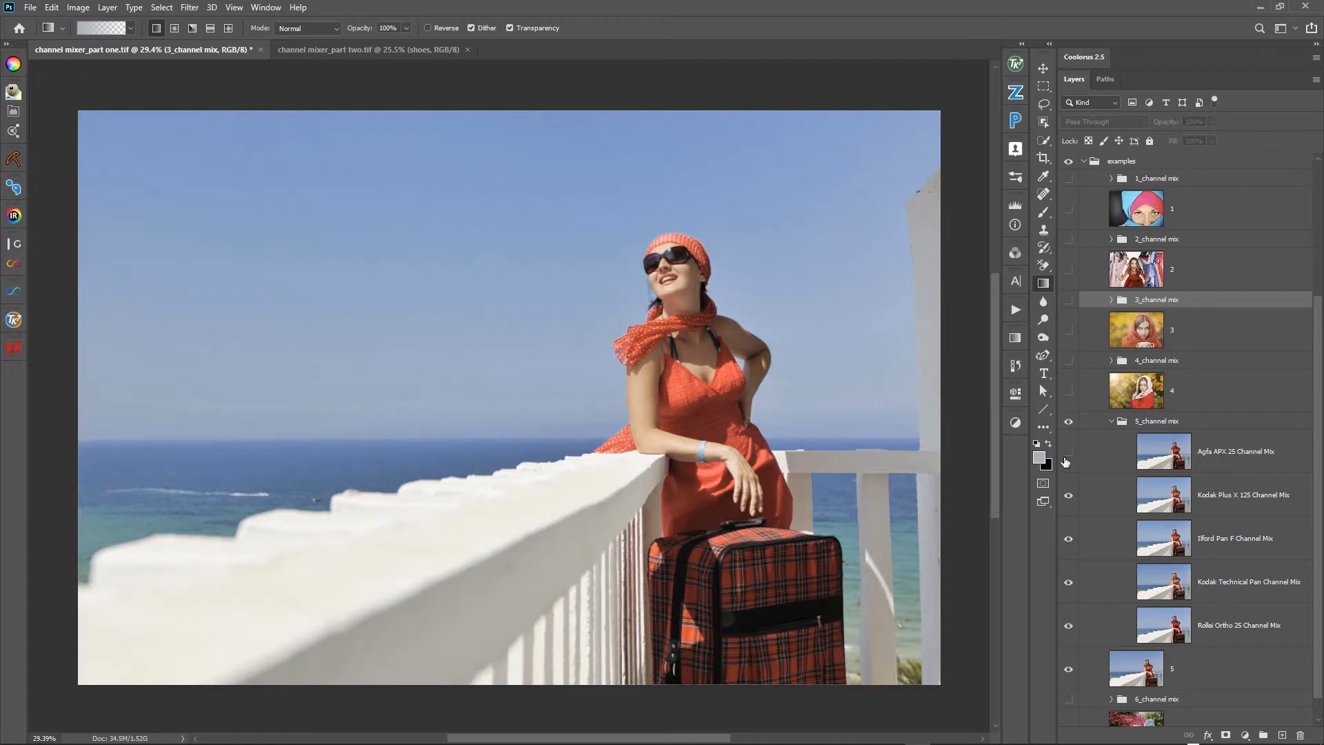
pyautogui.click(1068, 502)
pyautogui.click(1067, 502)
pyautogui.click(1069, 539)
pyautogui.click(1069, 539)
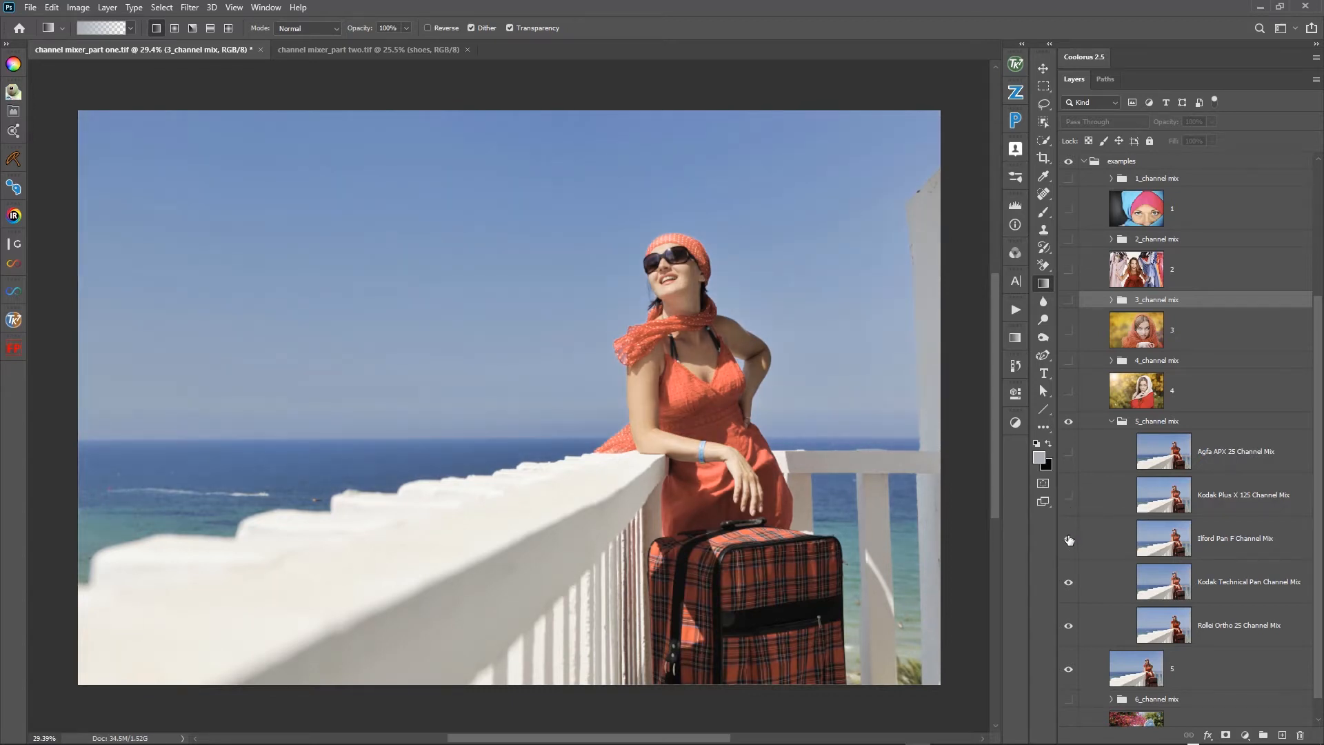
pyautogui.click(1069, 539)
# - Toggle the Kodak Technical Pan Channel Mix layer off on photo 5, comparing it with the Rollei Ortho 25 mix
pyautogui.click(1068, 583)
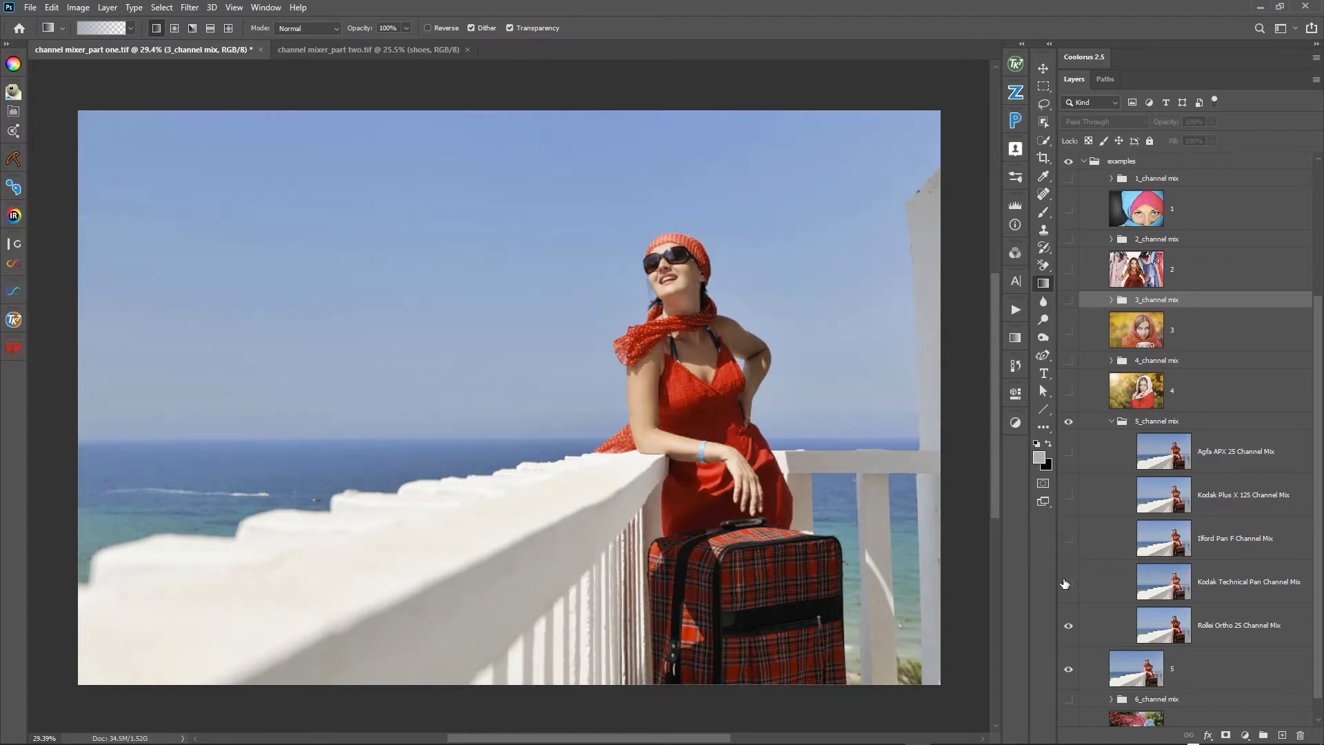
pyautogui.click(1067, 582)
pyautogui.click(1067, 582)
# - Hide and collapse the 5_channel mix group, and hide photo layer 5
pyautogui.click(1068, 420)
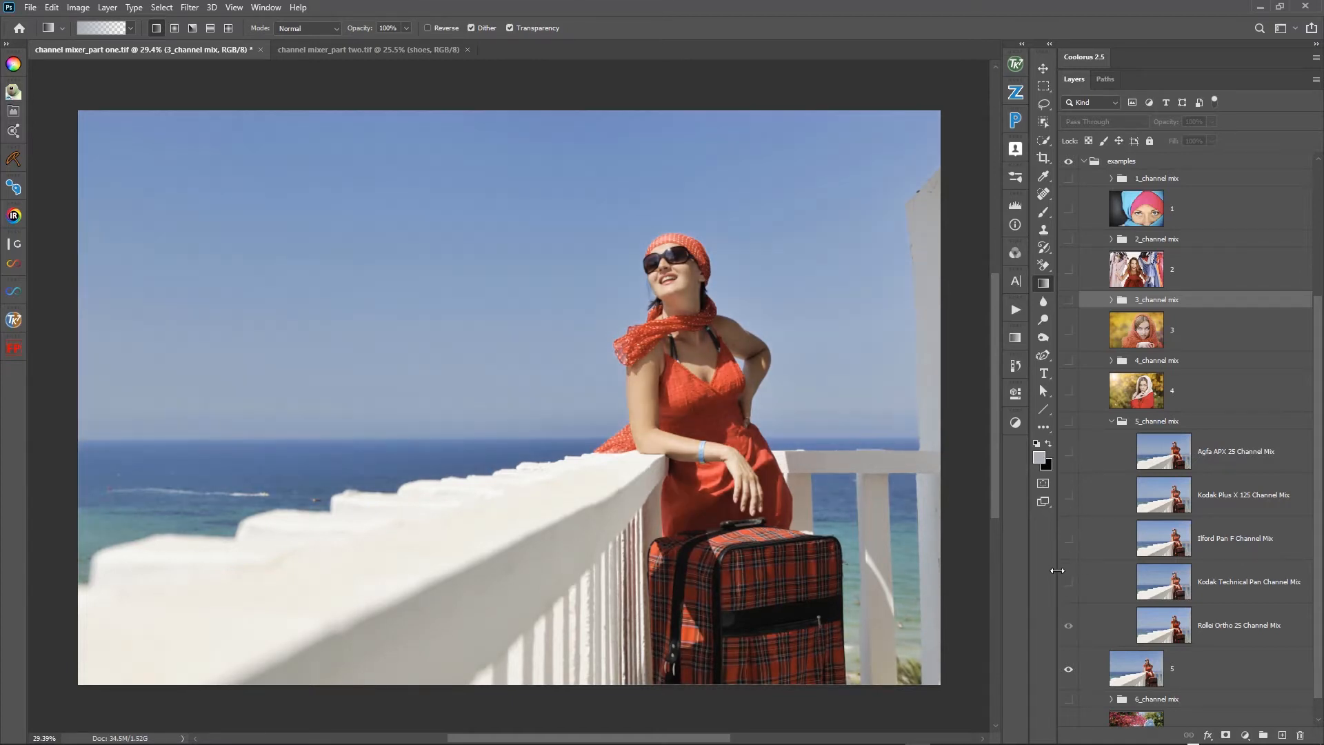
pyautogui.click(1112, 422)
pyautogui.click(1084, 531)
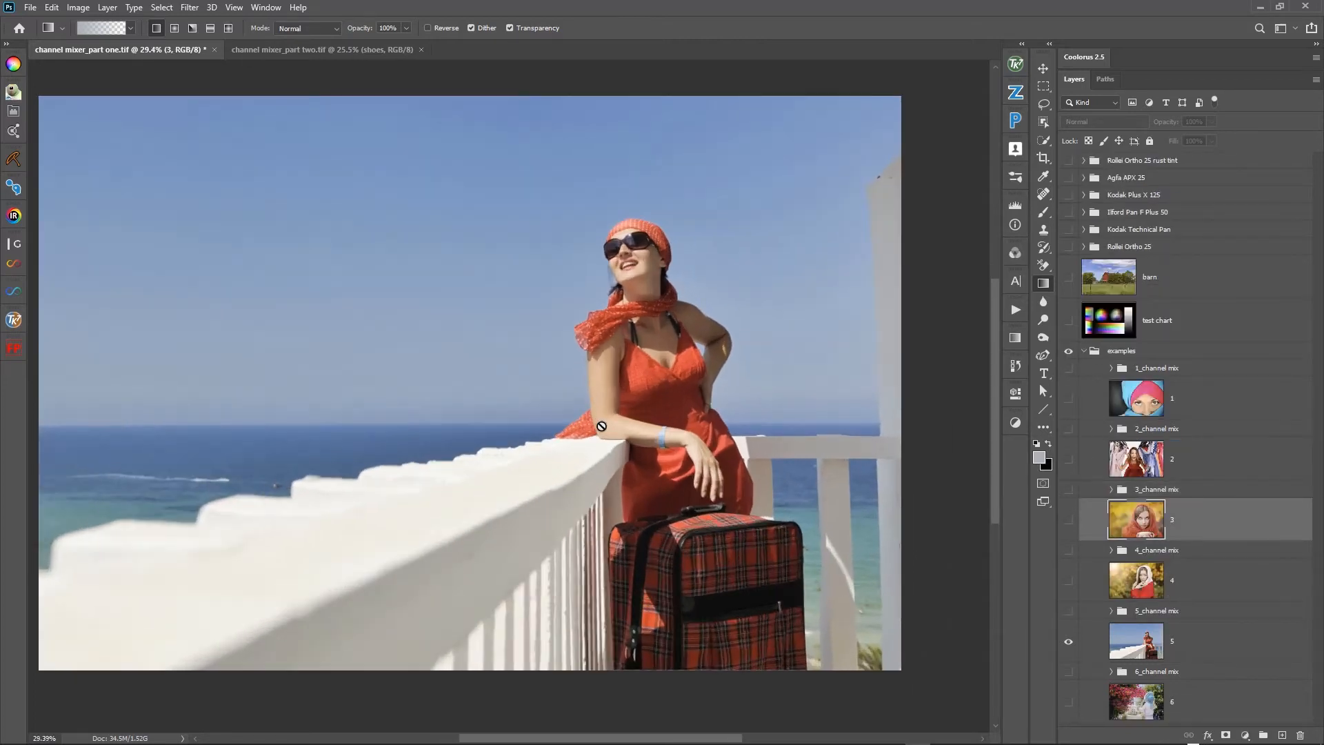
pyautogui.click(1068, 641)
# - Show photo layer 6 and the 6_channel mix group above it, and expand the group to list its film mixes
pyautogui.click(1068, 672)
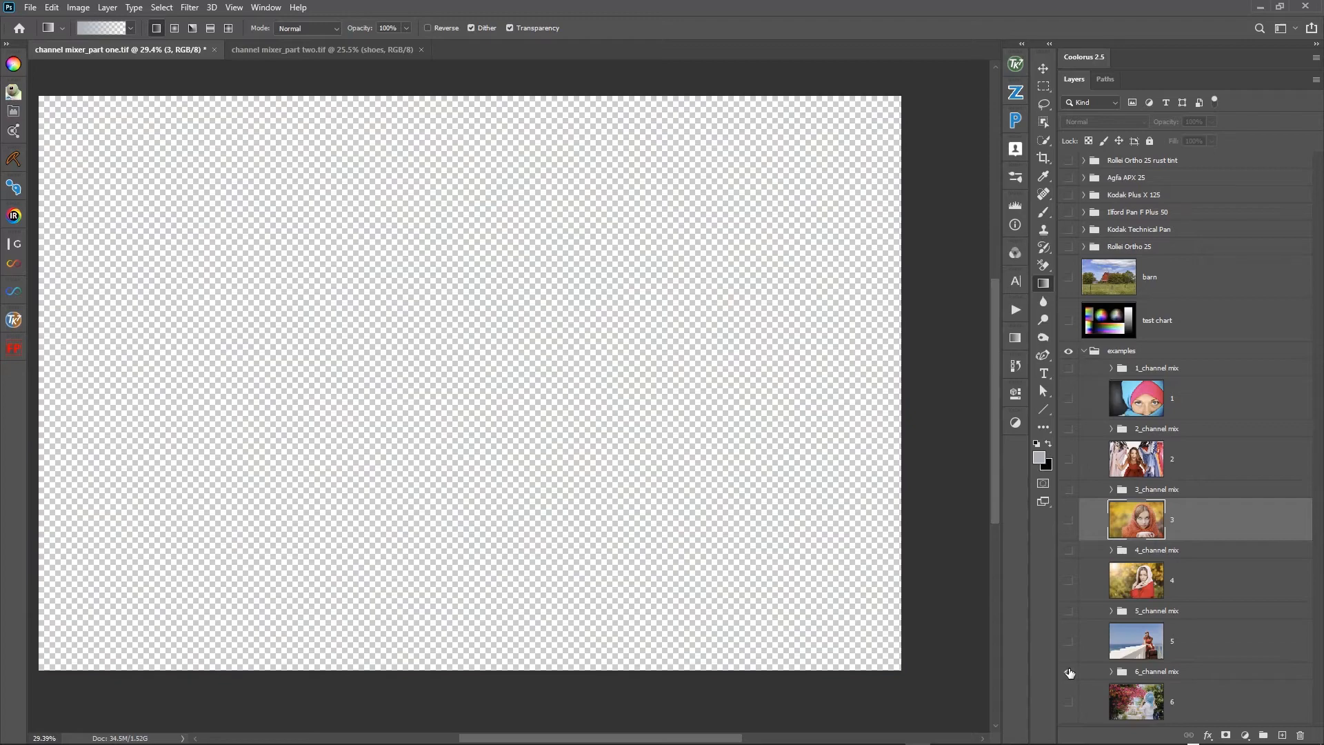
pyautogui.click(1145, 676)
pyautogui.click(1069, 703)
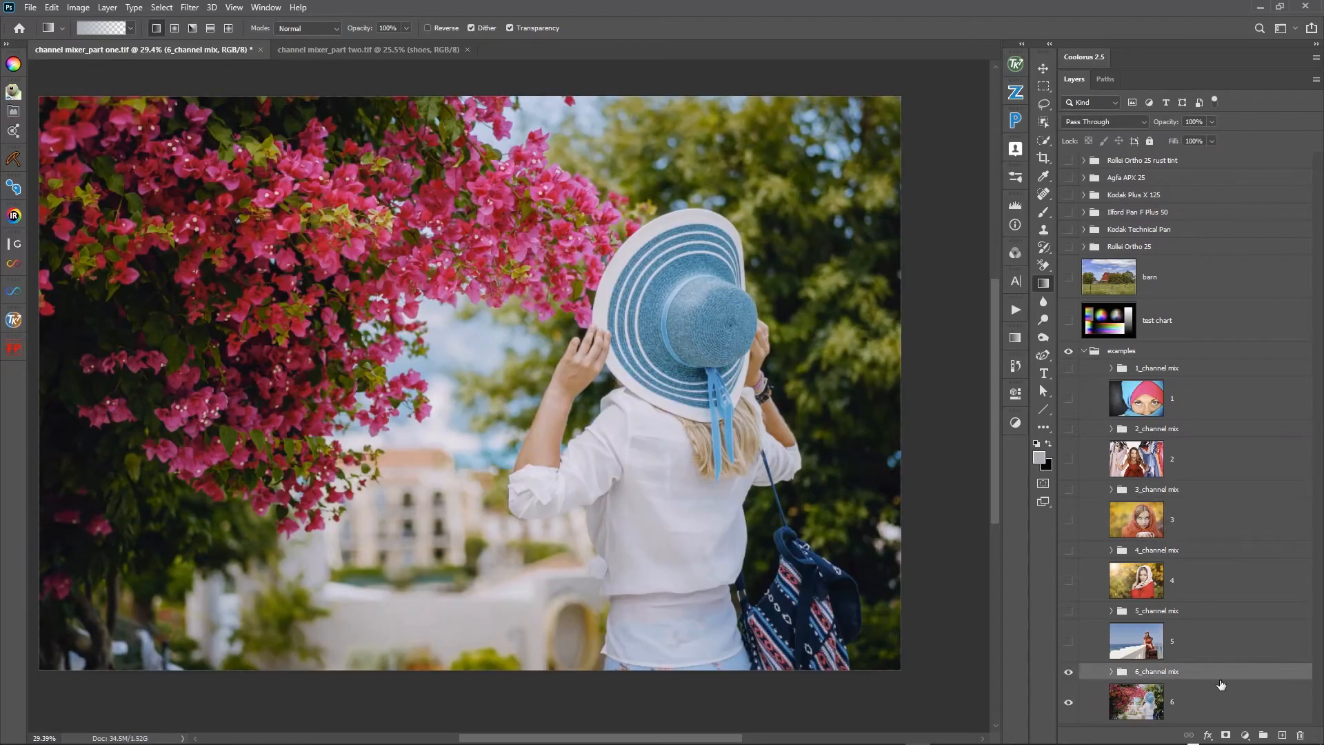
pyautogui.scroll(-3, 1216, 671)
pyautogui.scroll(6, 1037, 591)
pyautogui.click(1112, 673)
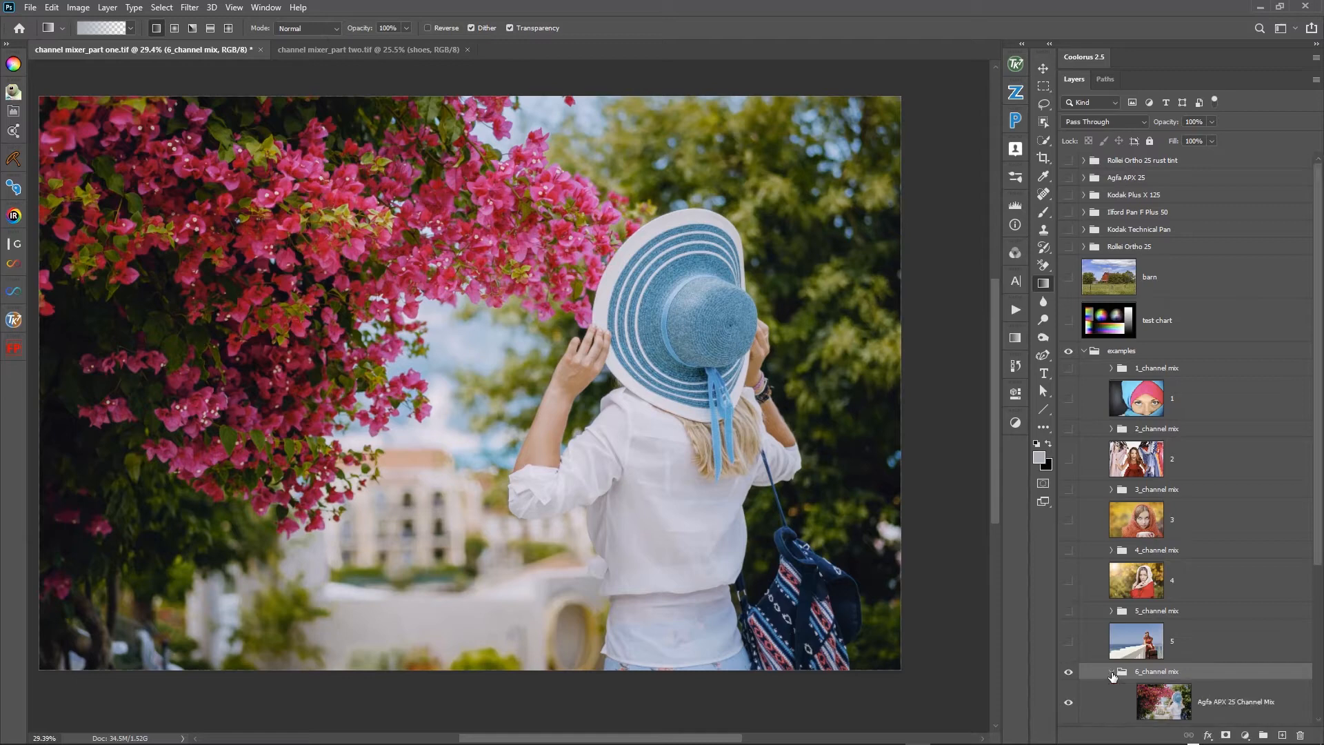
pyautogui.scroll(-1, 1136, 660)
pyautogui.scroll(-5, 1136, 661)
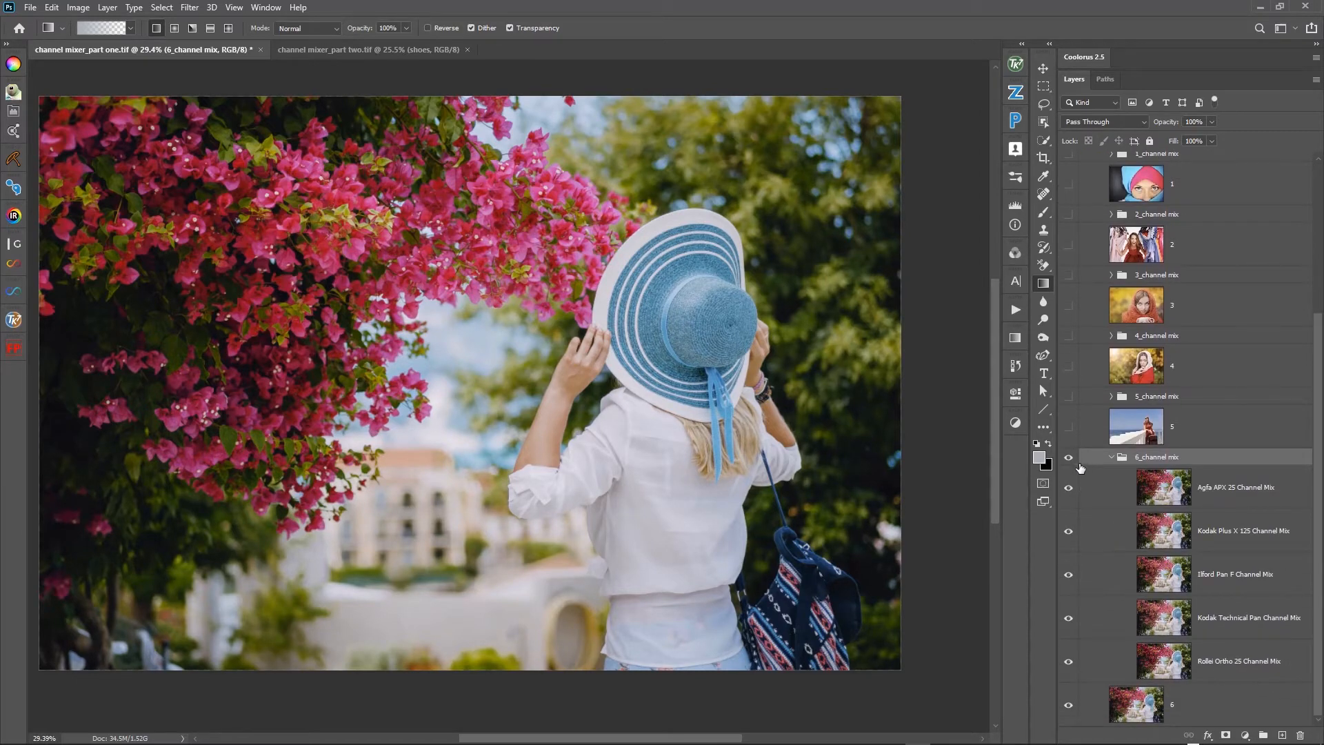
# - Toggle the 6_channel mix group to compare the Agfa APX 25 mix with the original photo
pyautogui.click(1069, 458)
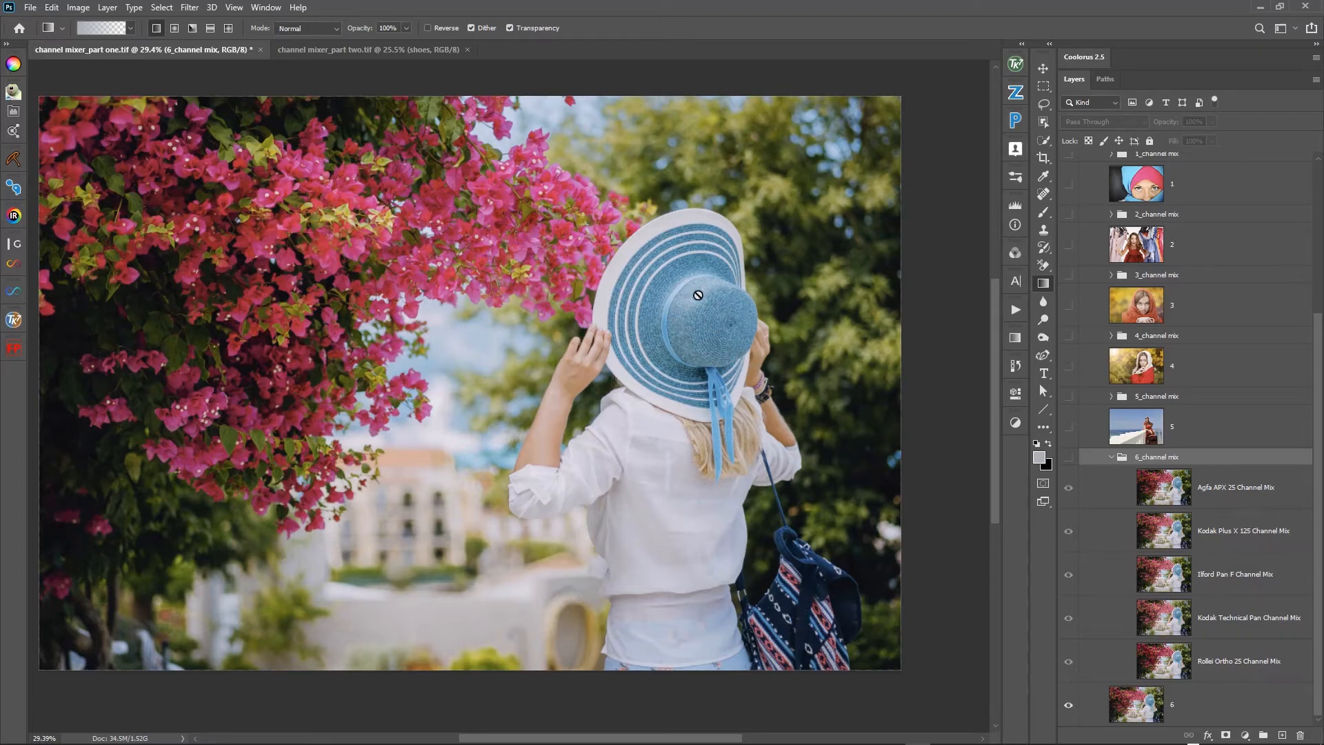
pyautogui.click(1069, 458)
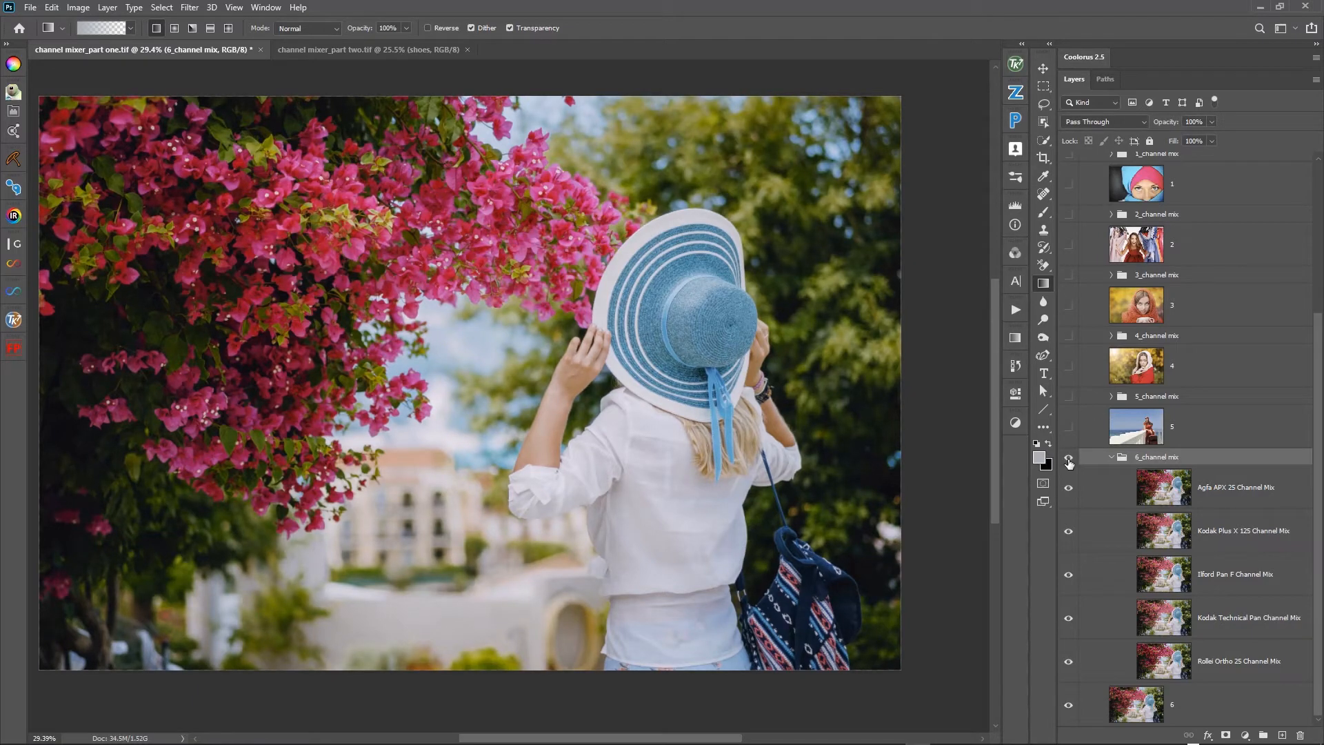
pyautogui.click(1069, 462)
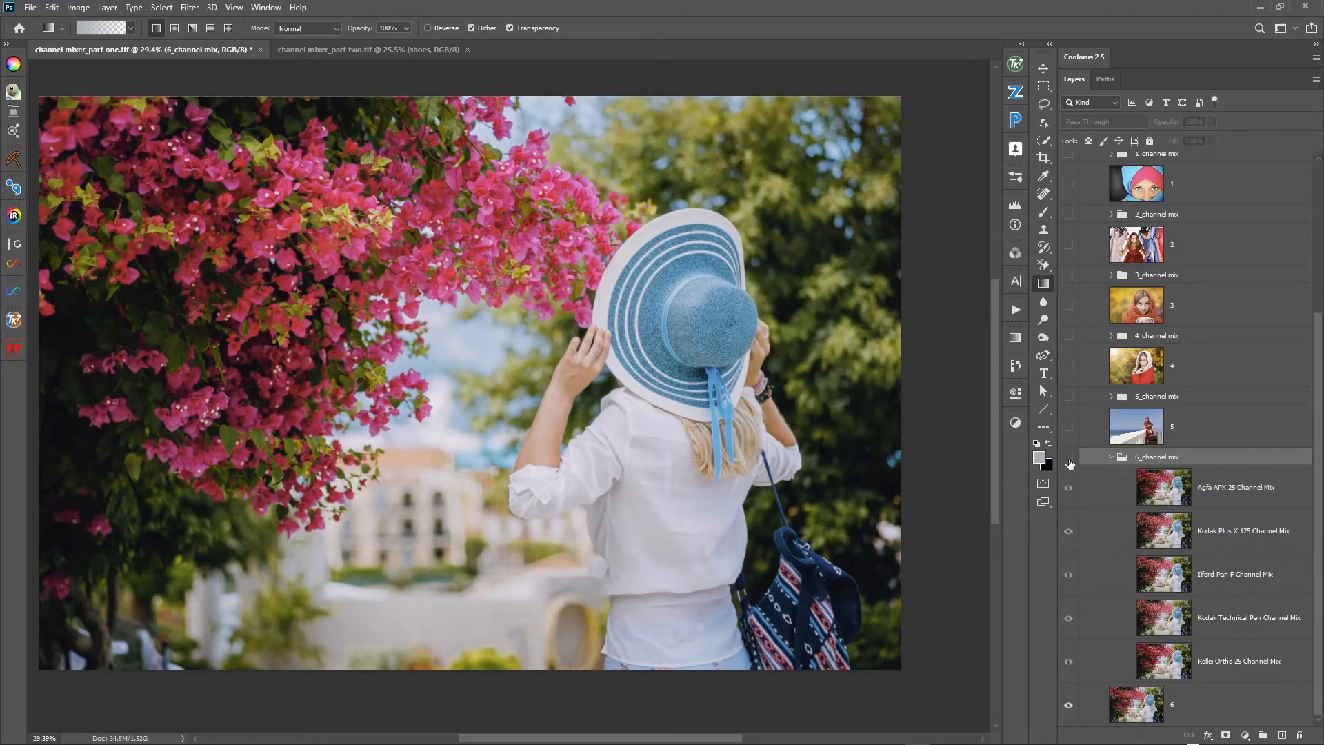
pyautogui.click(1069, 462)
# - Toggle the Agfa APX 25 Channel Mix layer repeatedly on photo 6 against the Kodak Plus X 125 mix, leaving it hidden
pyautogui.click(1069, 495)
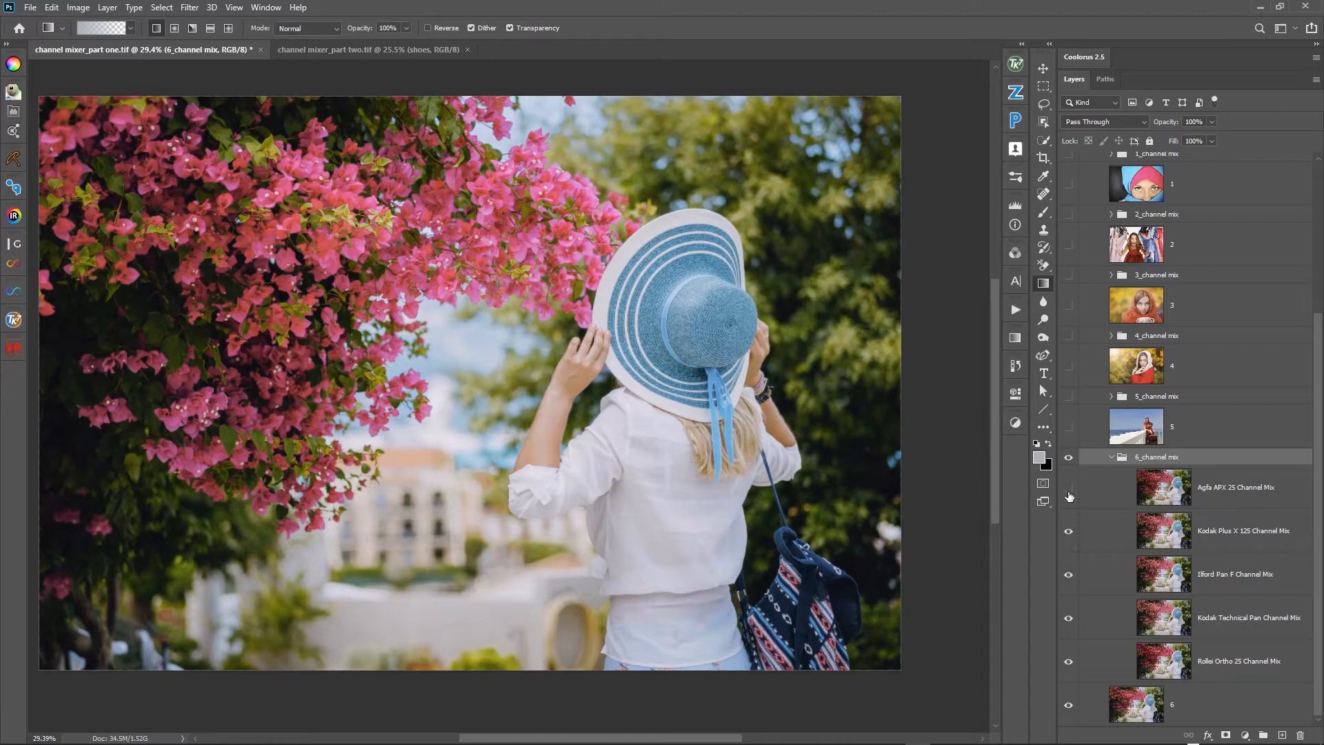
pyautogui.click(1069, 495)
pyautogui.click(1069, 495)
pyautogui.click(1069, 495)
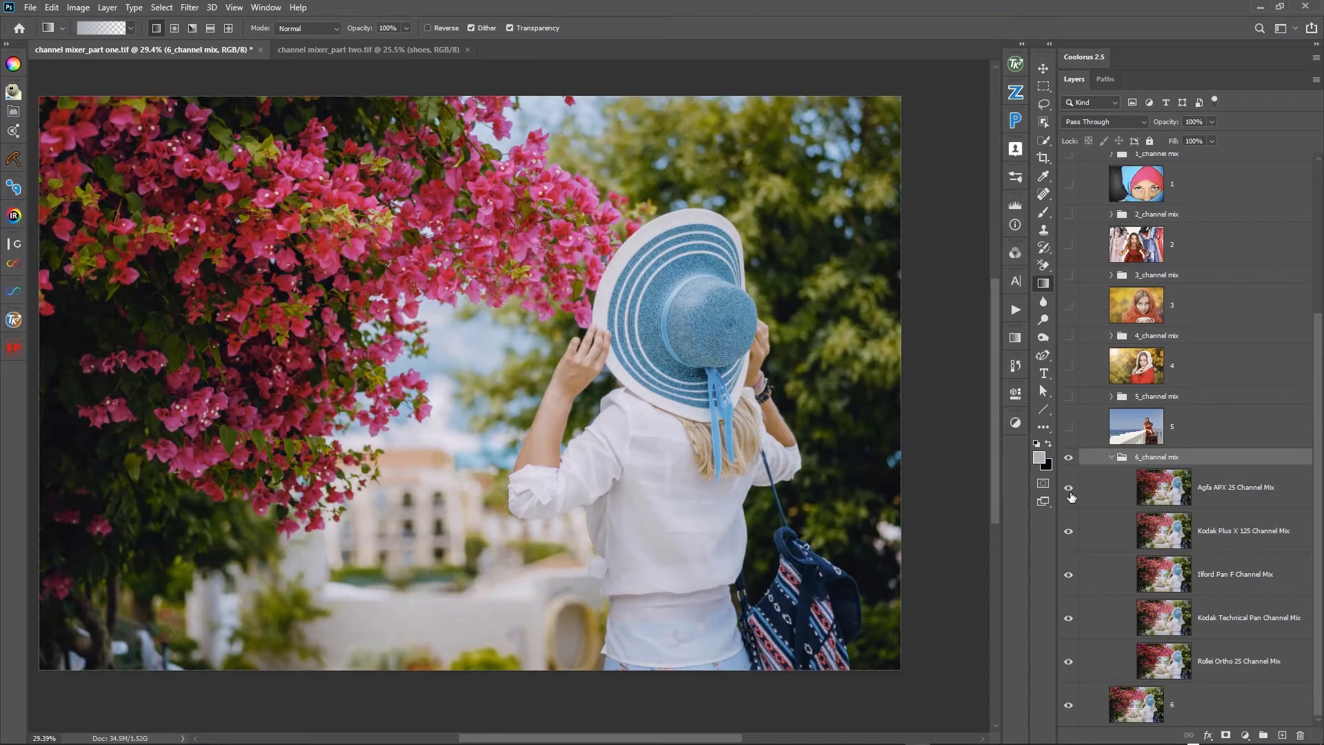
pyautogui.click(1070, 495)
pyautogui.click(1070, 495)
pyautogui.click(1069, 495)
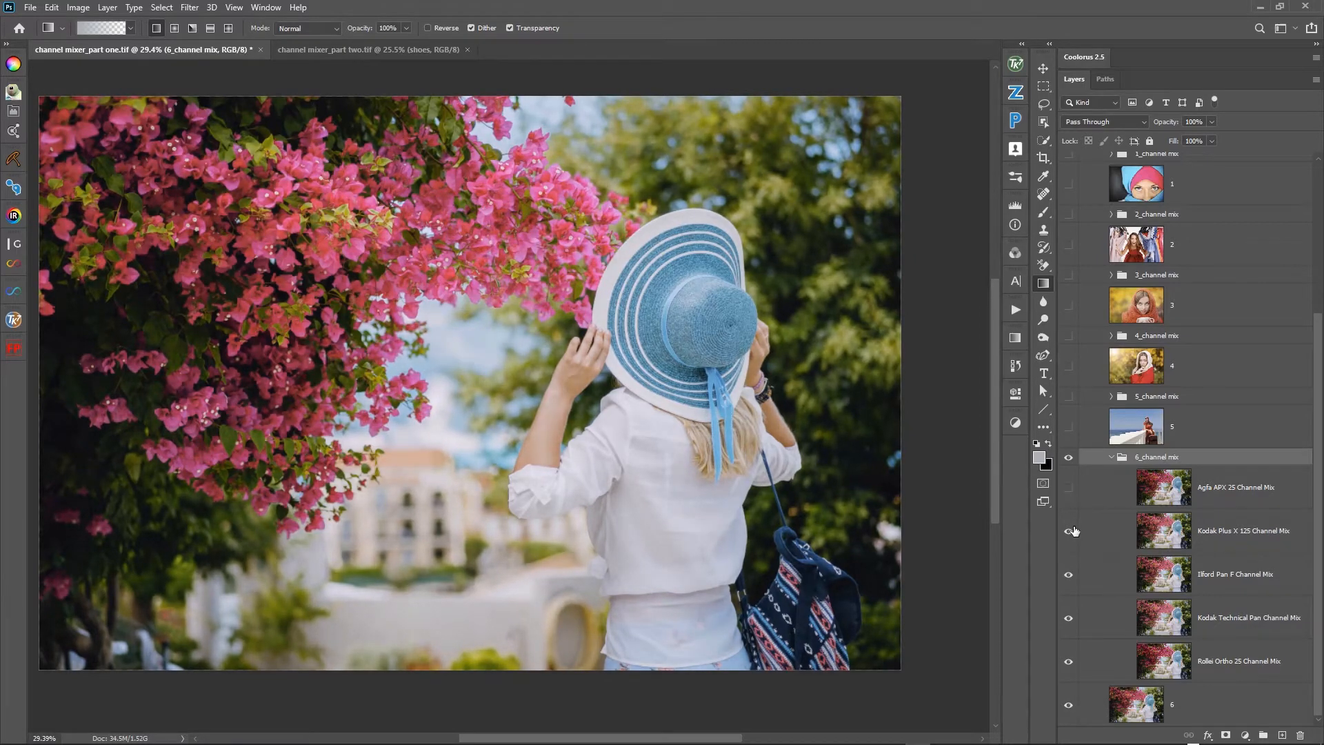
# - Compare the Kodak Plus X 125 mix on photo 6 with Ilford Pan F and with the original by toggling its layer and the 6_channel mix group
pyautogui.click(1070, 532)
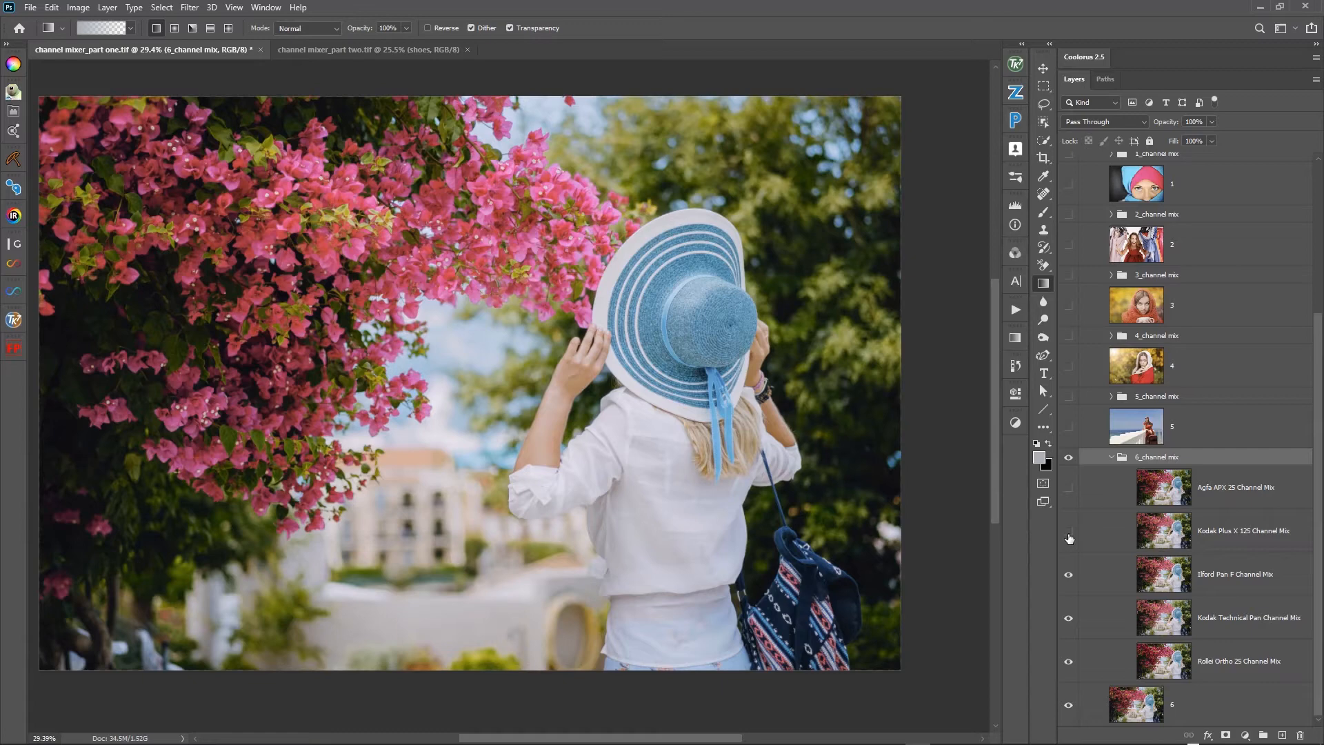
pyautogui.click(1070, 536)
pyautogui.click(1069, 458)
pyautogui.click(1073, 462)
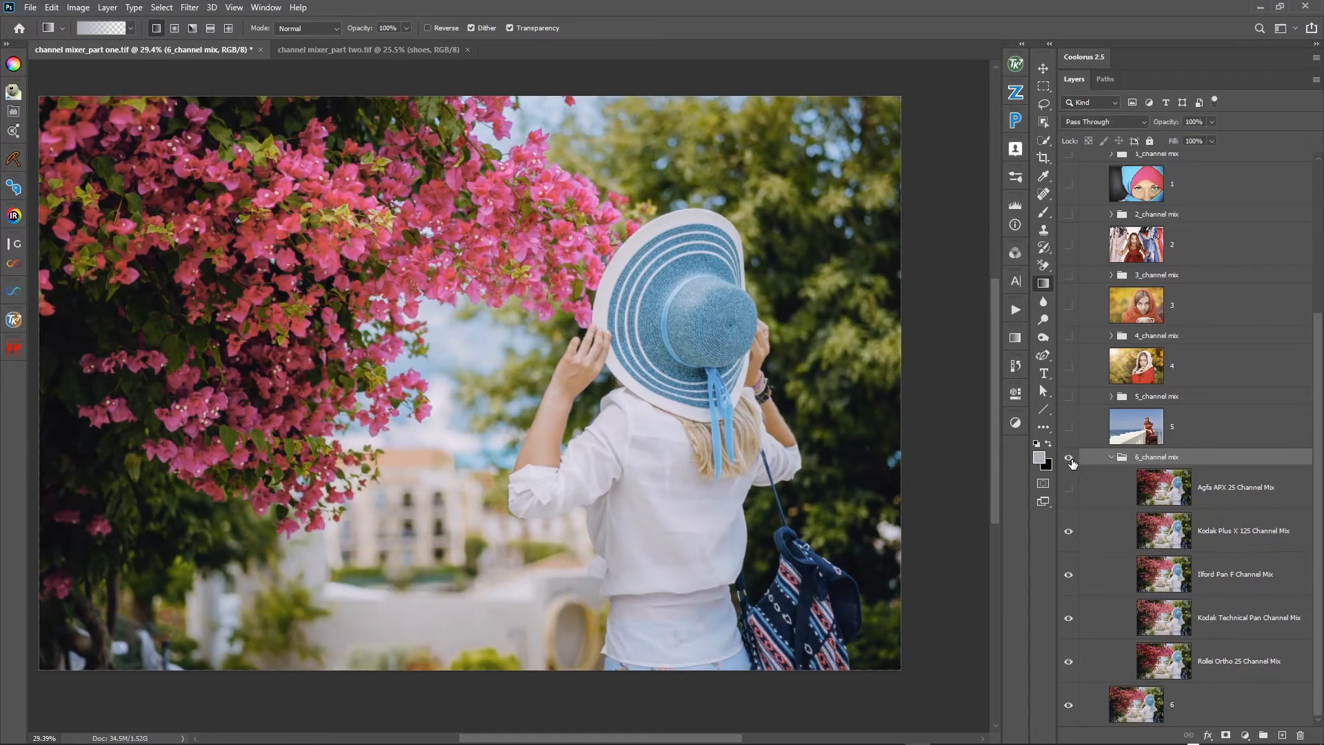
pyautogui.click(1072, 463)
pyautogui.click(1071, 461)
# - Hide the Kodak Plus X 125 Channel Mix layer on photo 6 and toggle the group to compare Ilford Pan F with the original
pyautogui.click(1069, 488)
pyautogui.click(1069, 532)
pyautogui.click(1071, 462)
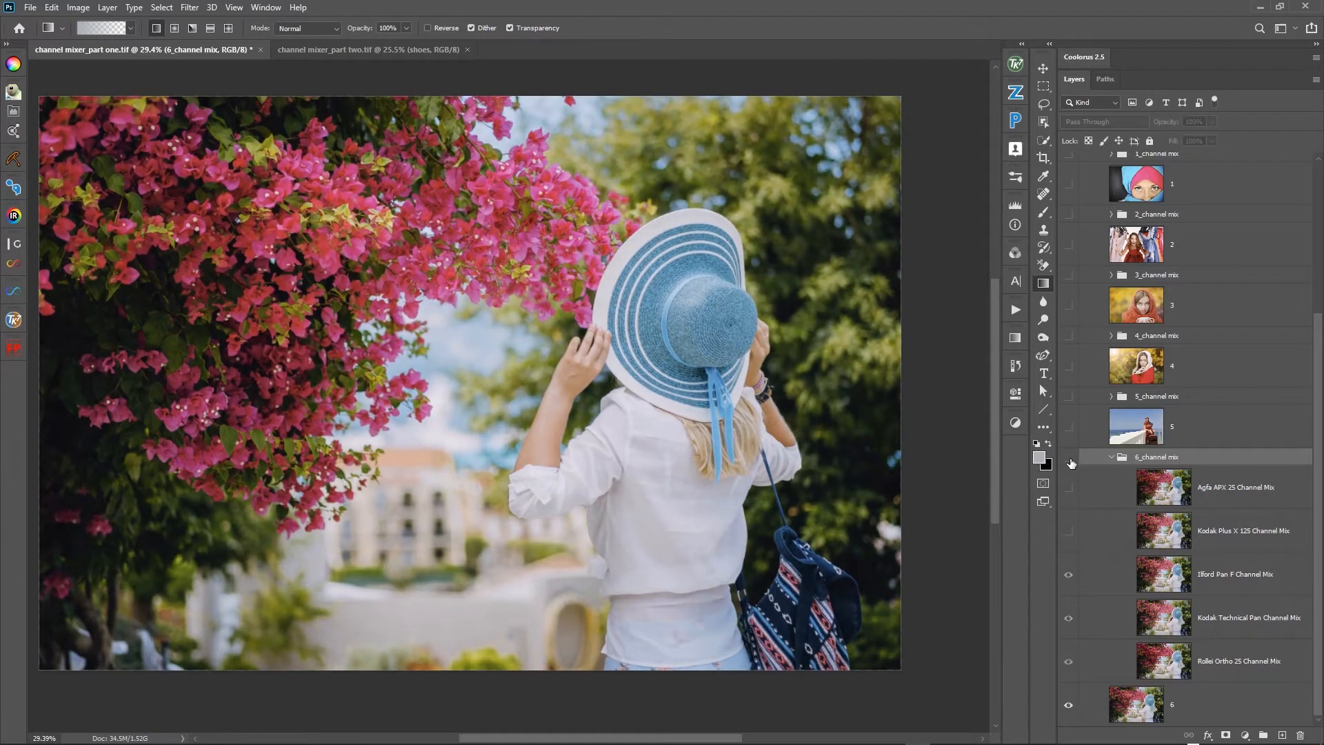
pyautogui.click(1070, 462)
pyautogui.click(1070, 462)
pyautogui.click(1070, 462)
# - Hide the Ilford Pan F Channel Mix layer on photo 6 and toggle the group repeatedly to compare Kodak Technical Pan with the original
pyautogui.click(1067, 575)
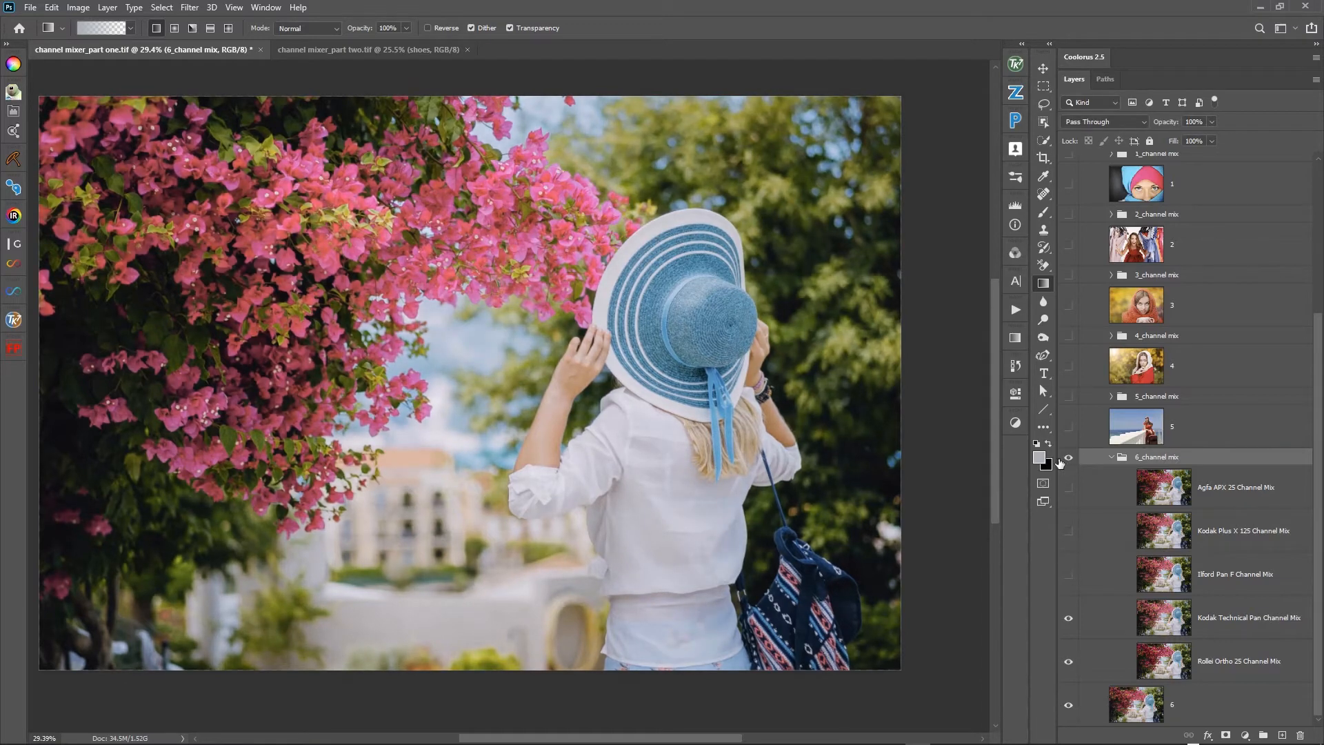
pyautogui.click(1070, 461)
pyautogui.click(1070, 461)
pyautogui.click(1070, 461)
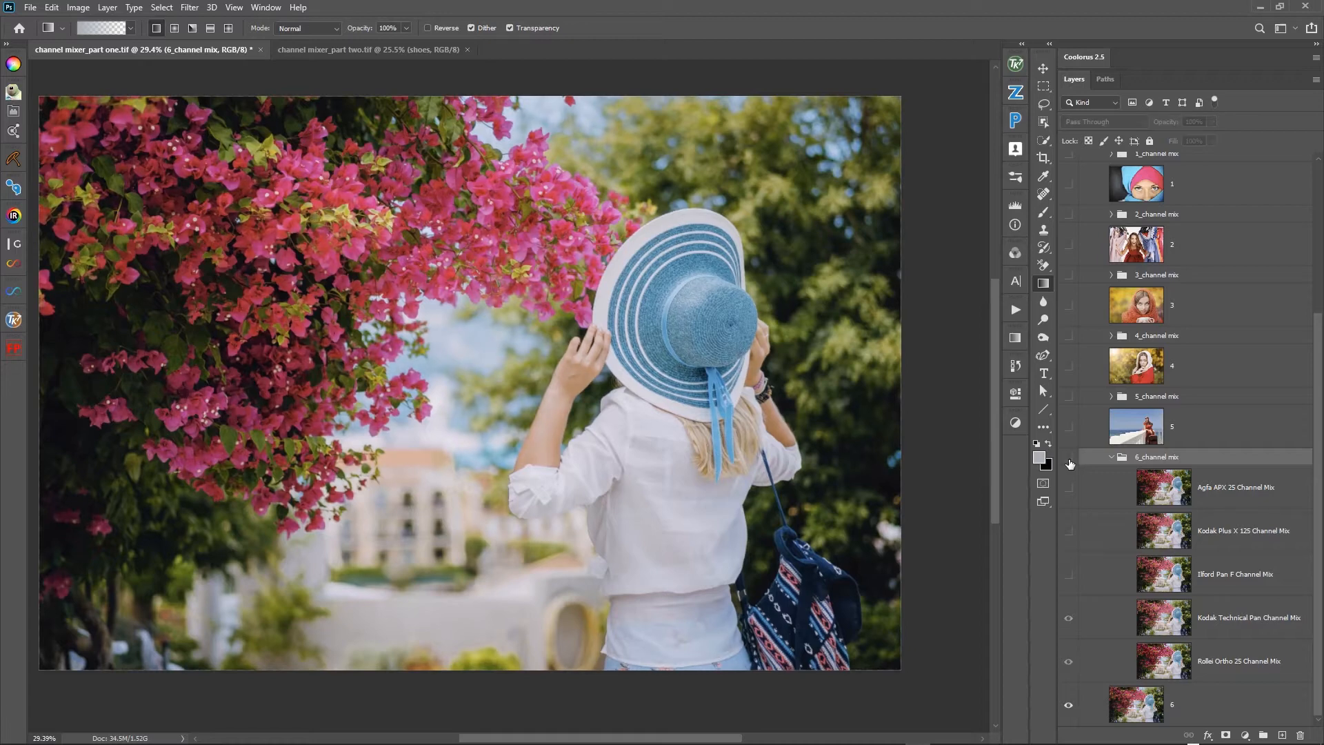
pyautogui.click(1070, 461)
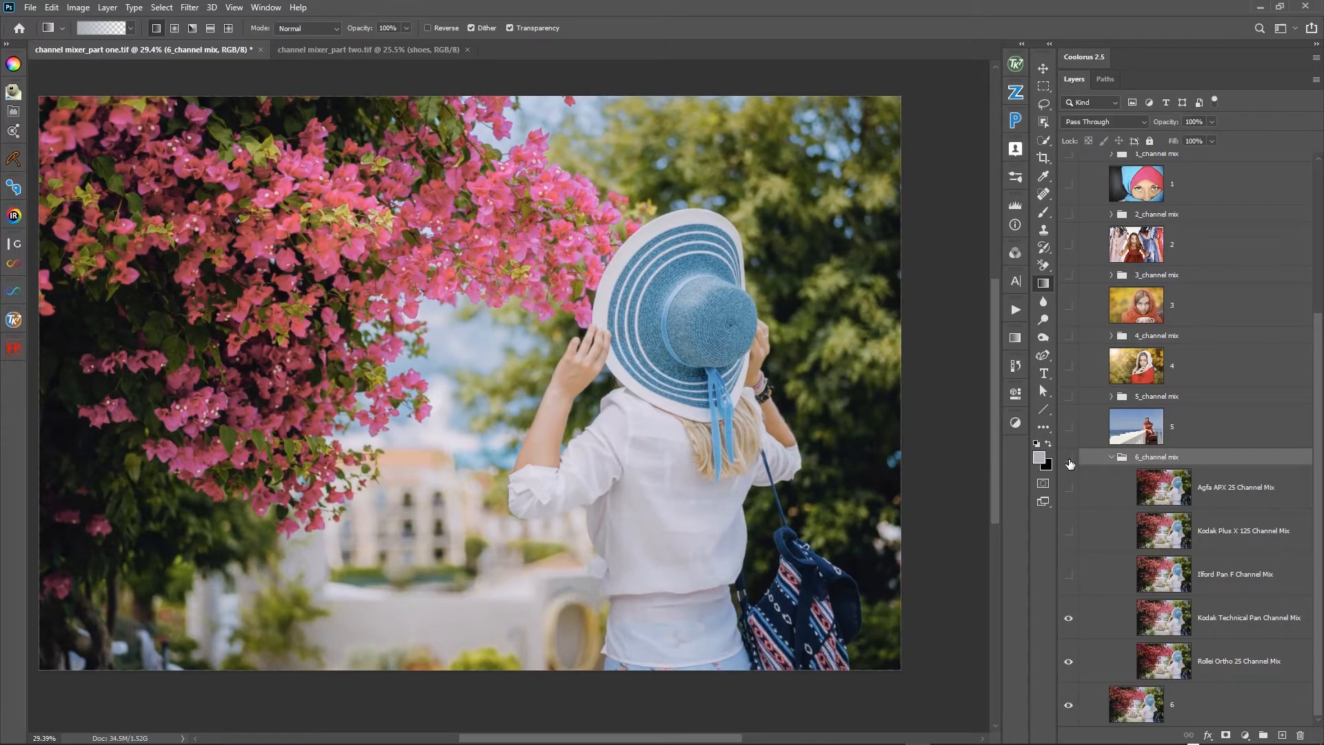
pyautogui.click(1070, 462)
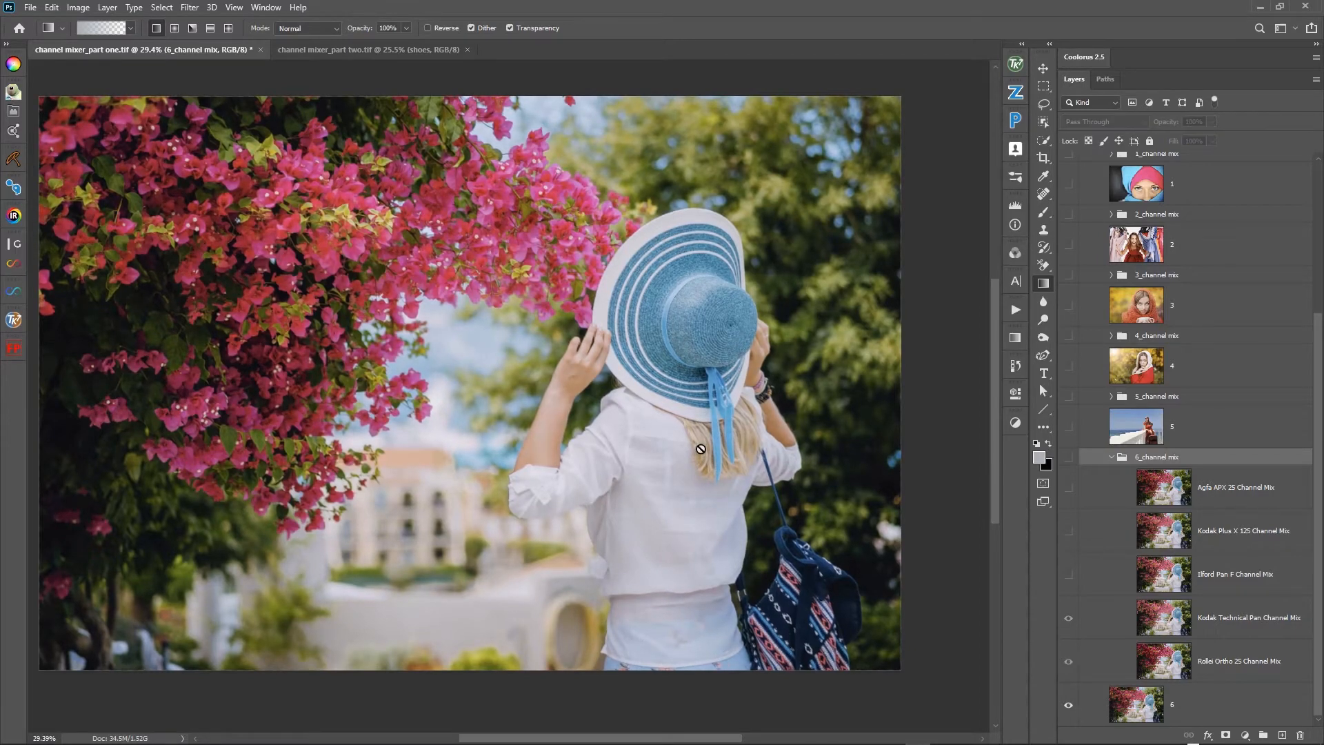
pyautogui.click(1070, 462)
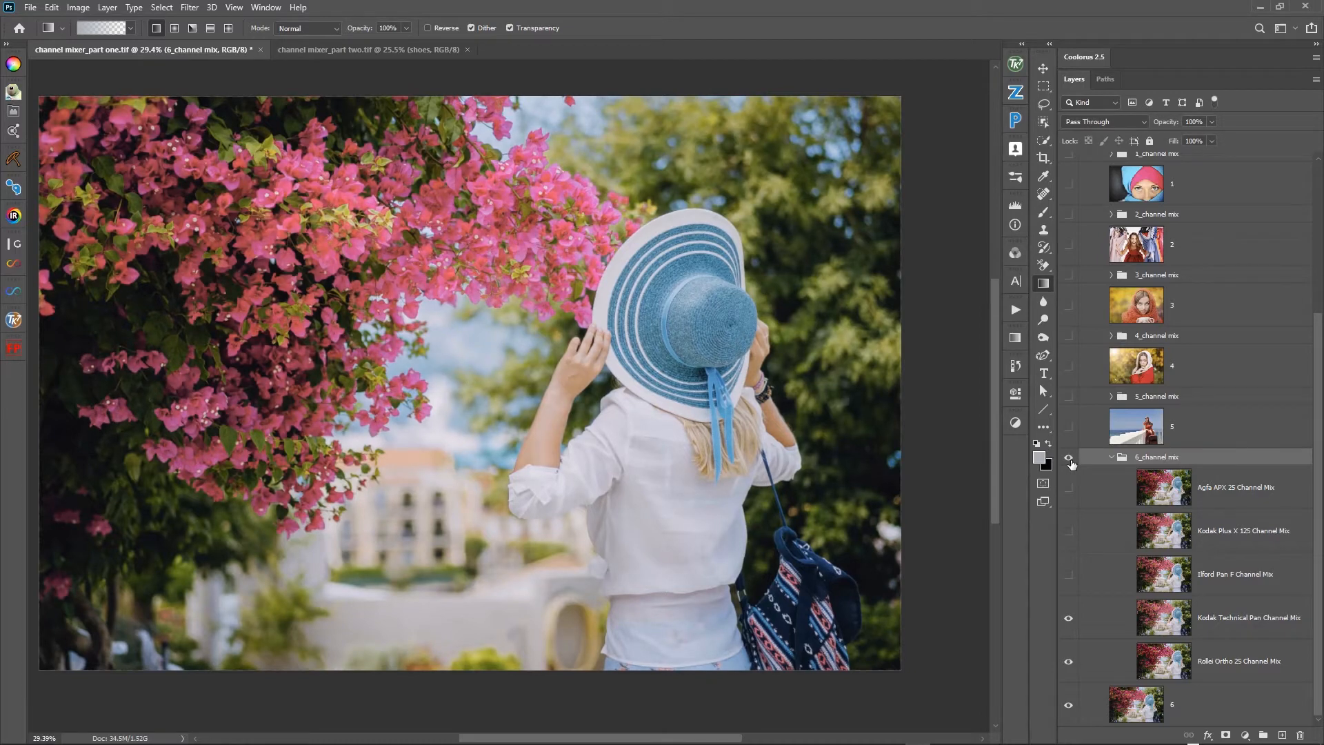
pyautogui.click(1071, 461)
pyautogui.click(1070, 461)
pyautogui.click(1070, 461)
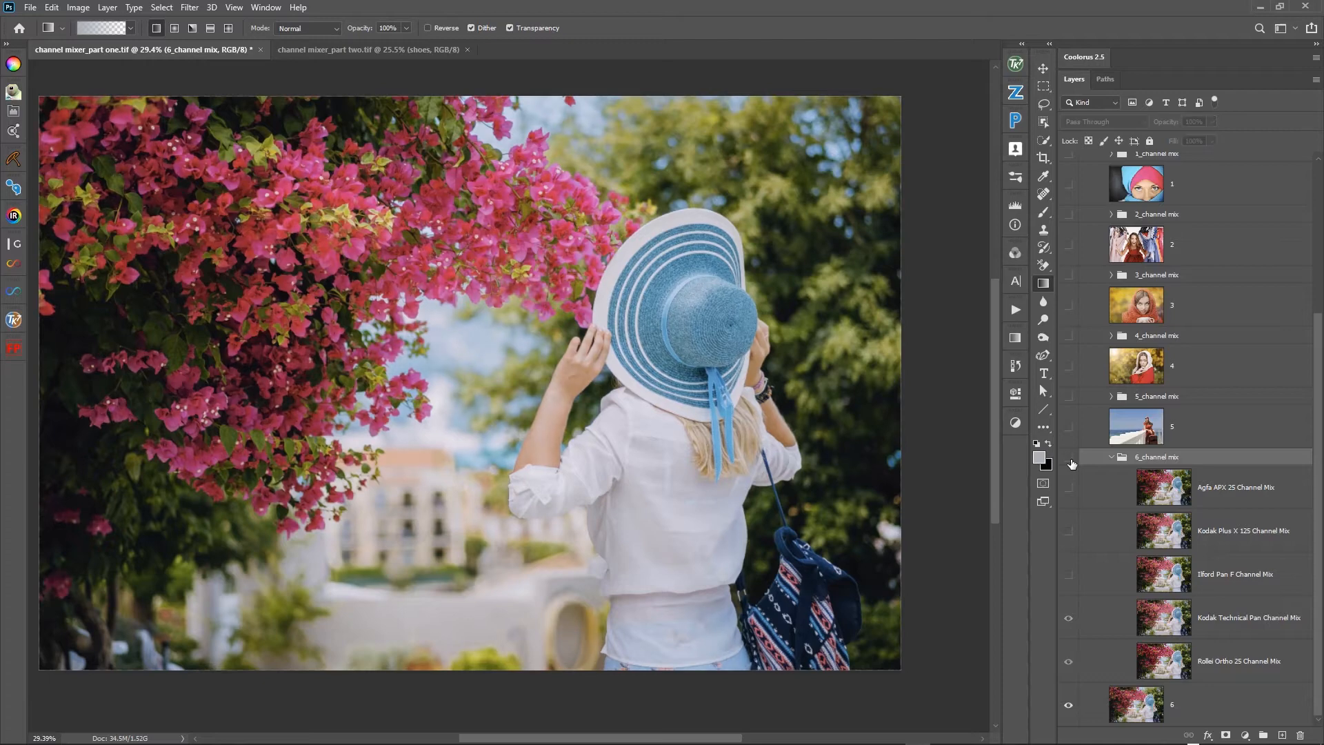
pyautogui.click(1070, 460)
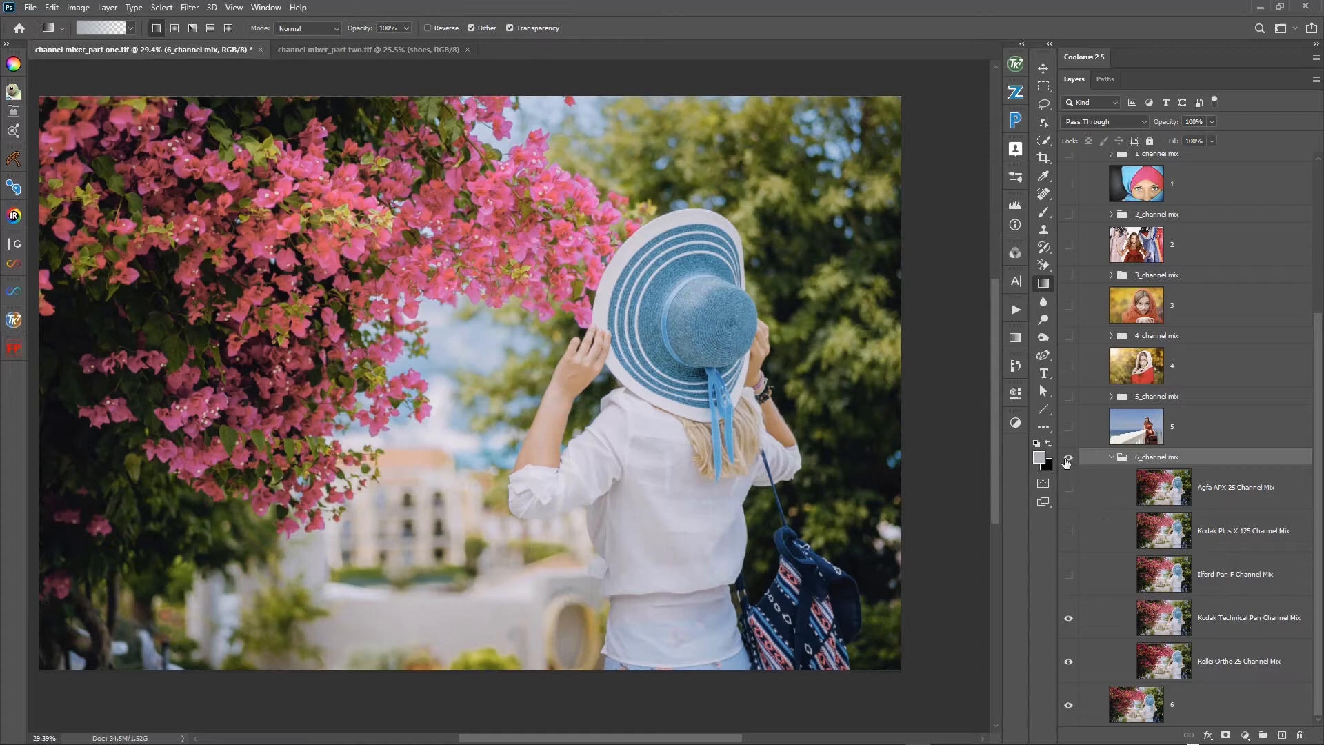
pyautogui.click(1068, 459)
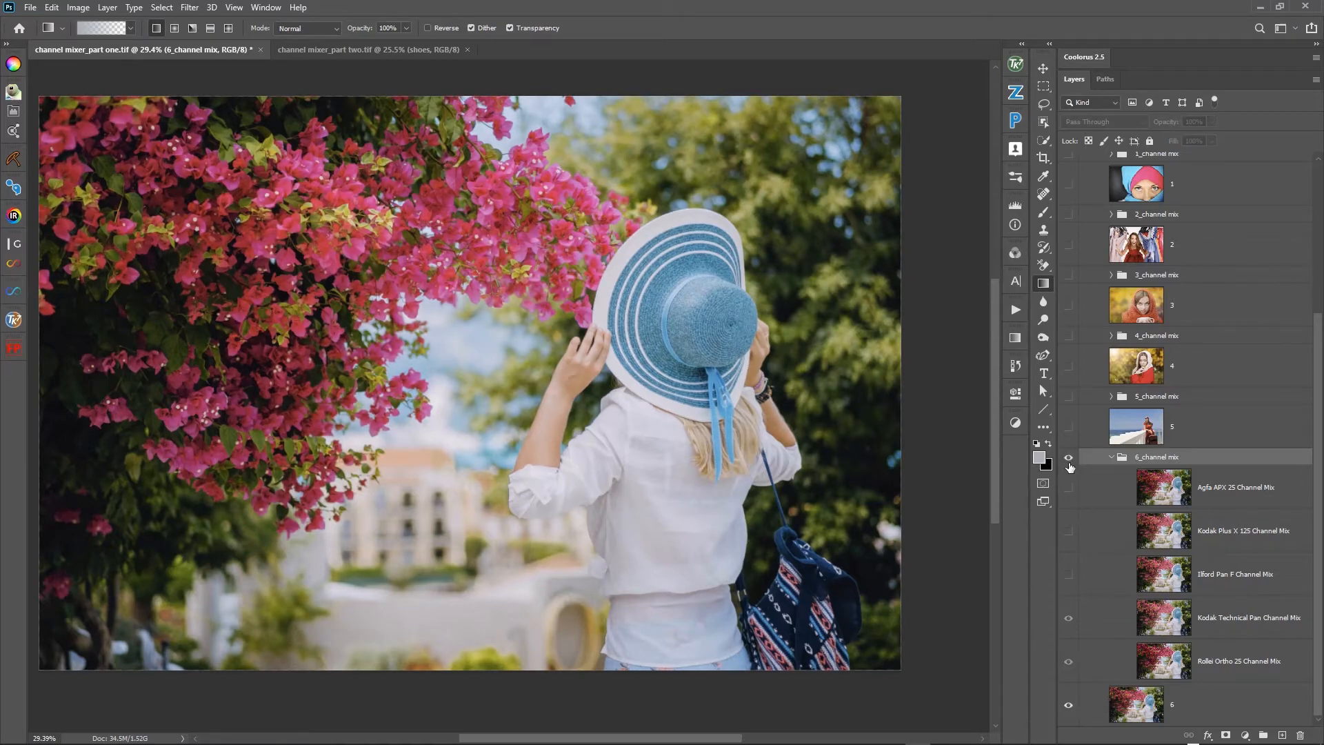
pyautogui.click(1069, 460)
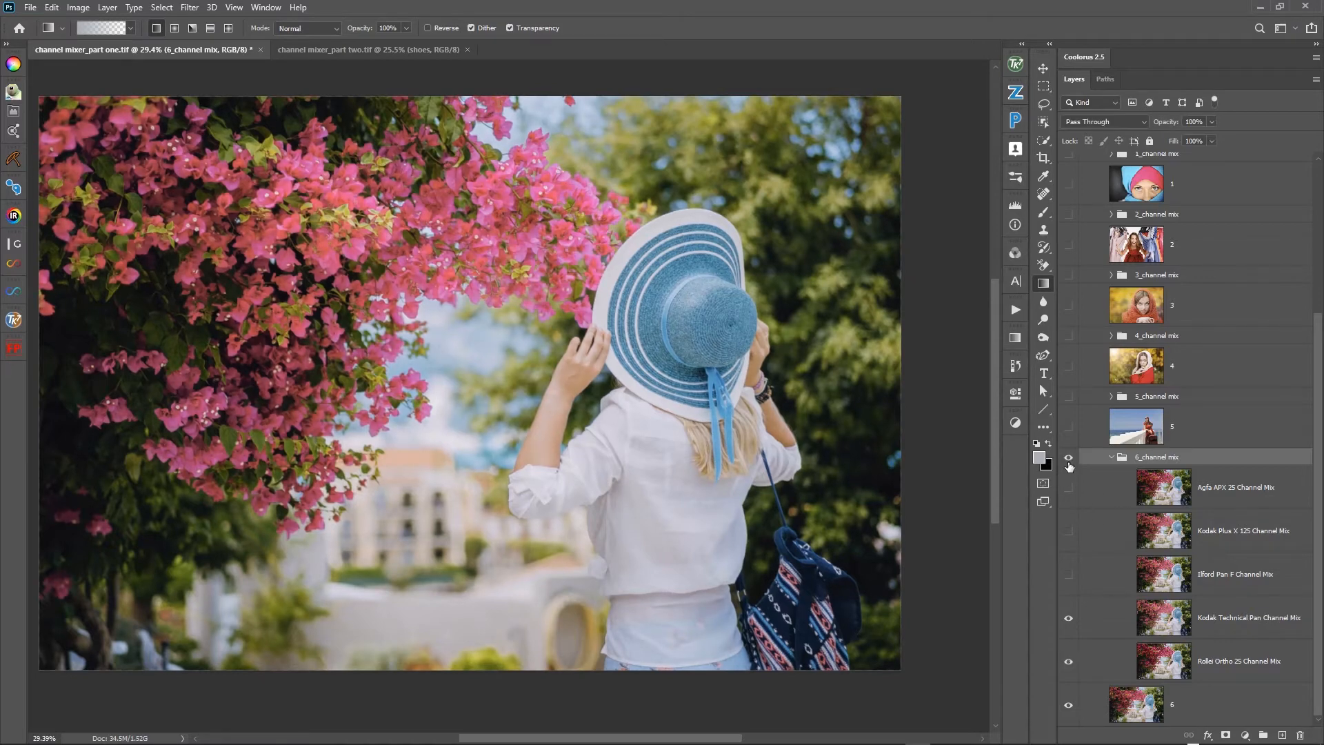
# - Hide the Kodak Technical Pan Channel Mix layer on photo 6, toggle the group to compare Rollei Ortho 25 with the original, and collapse the group
pyautogui.click(1068, 619)
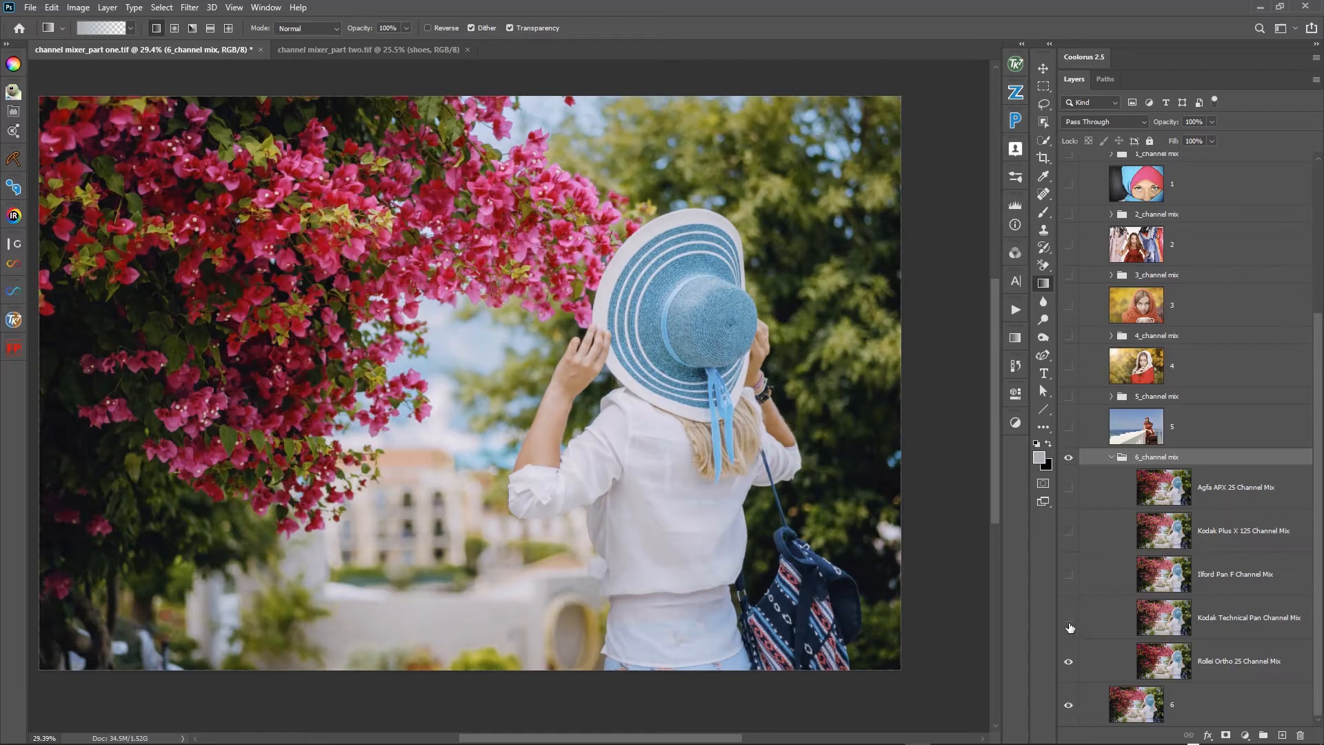
pyautogui.click(1069, 459)
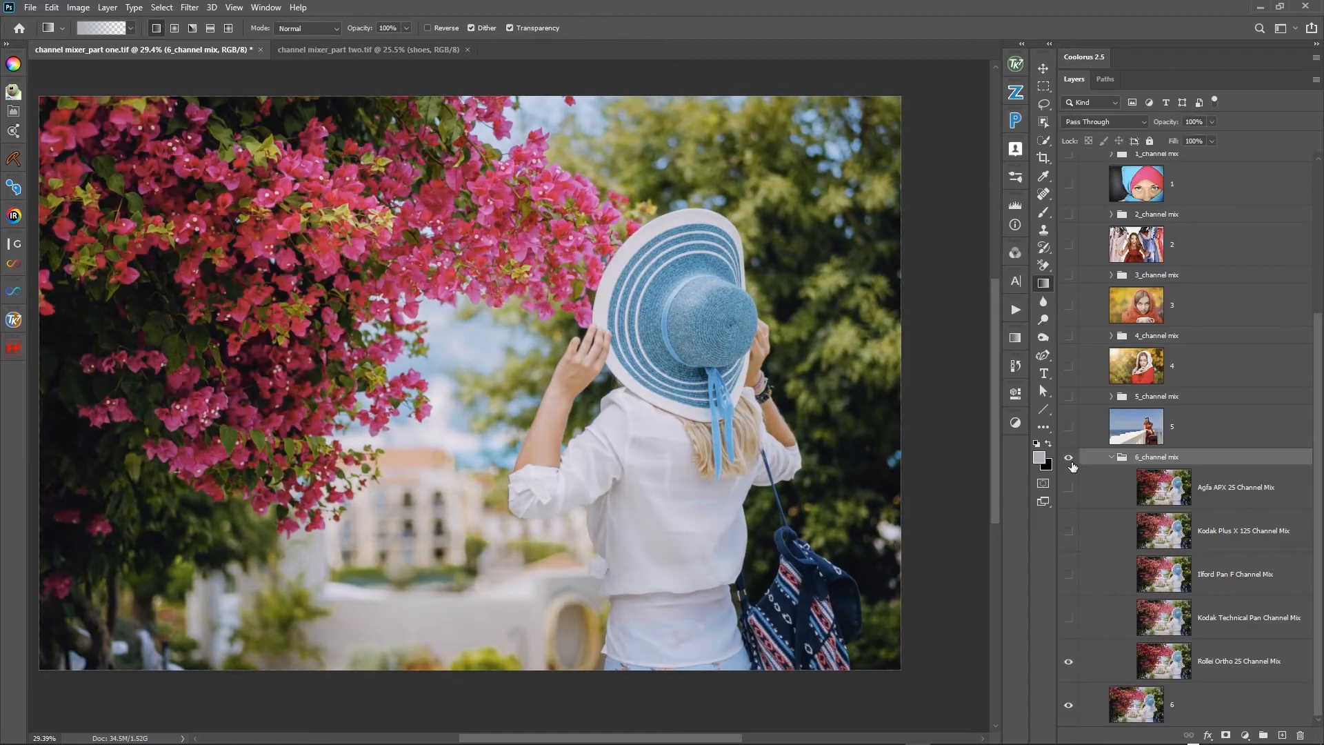
pyautogui.click(1070, 460)
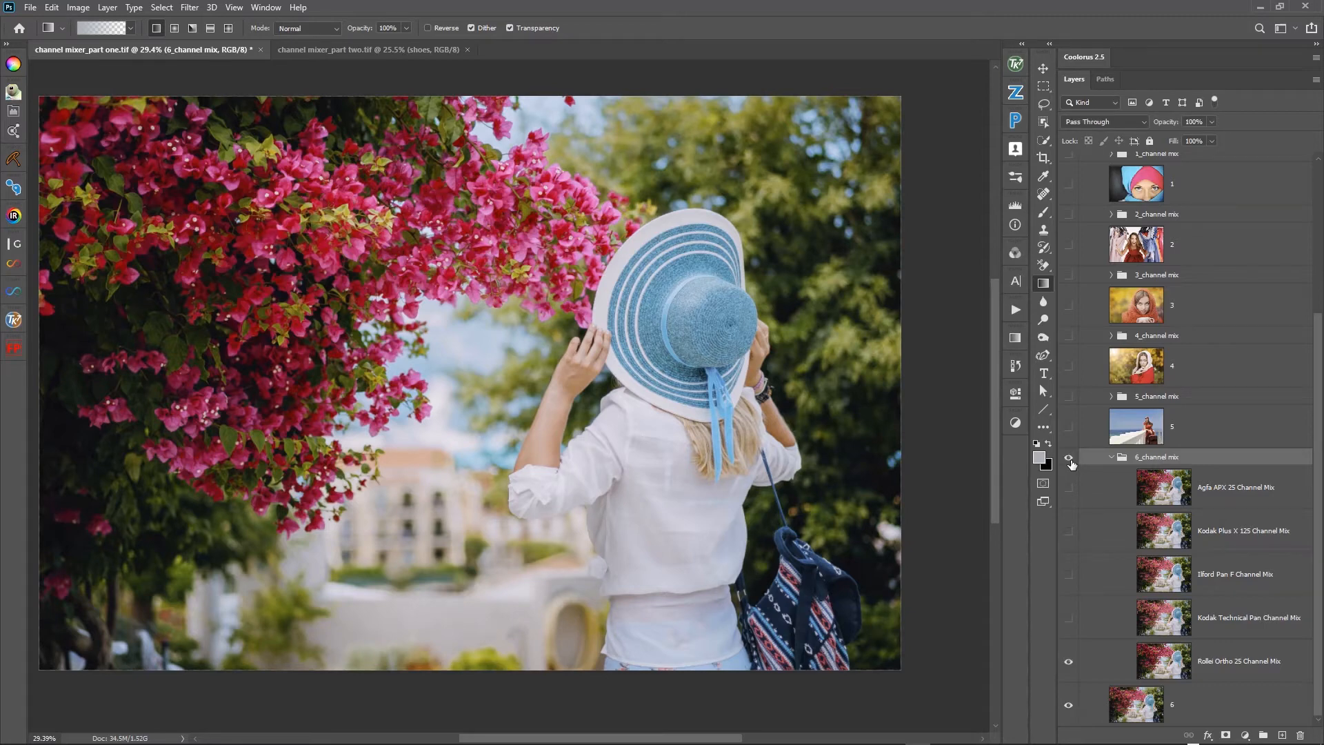
pyautogui.keyDown('alt'); pyautogui.click(1070, 460); pyautogui.keyUp('alt')
pyautogui.click(1112, 457)
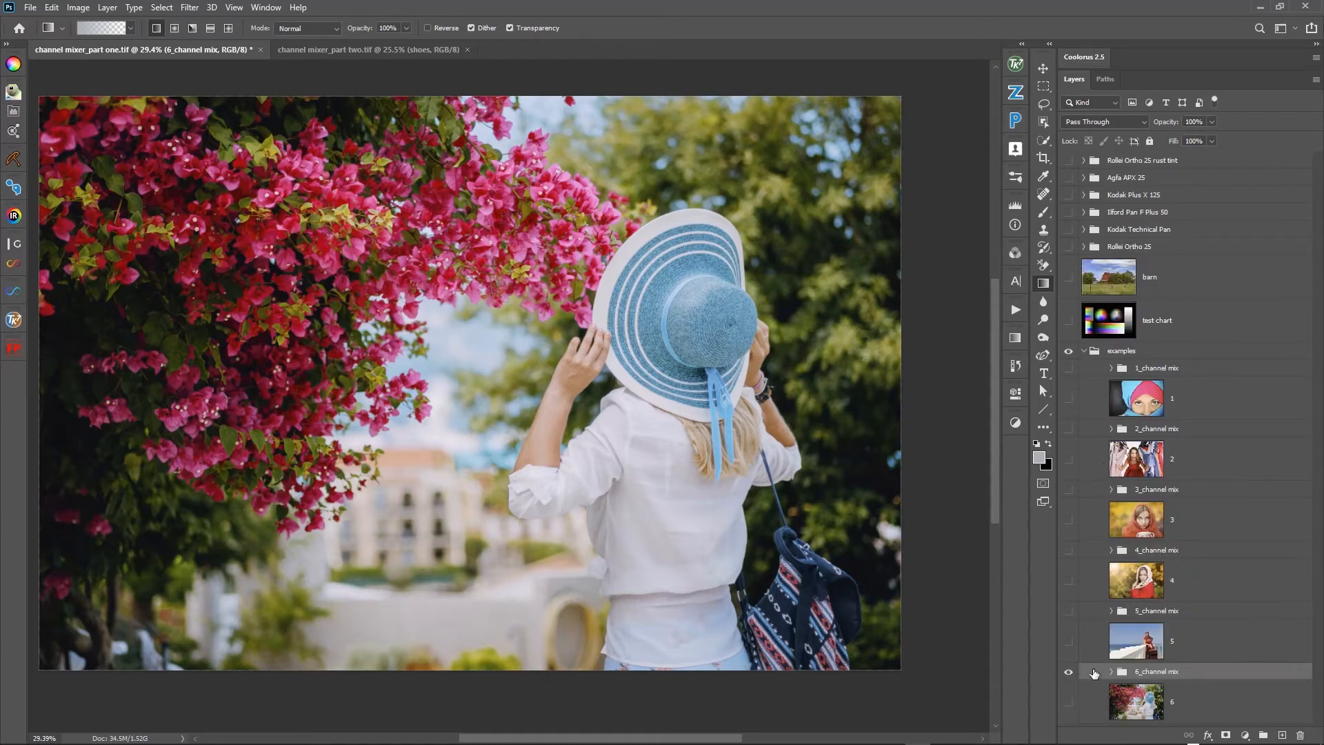
# - Switch to channel mixer_part two.tif and compare the Agfa APX 25 mix with the original shoes photo by toggling its layer repeatedly
pyautogui.click(383, 49)
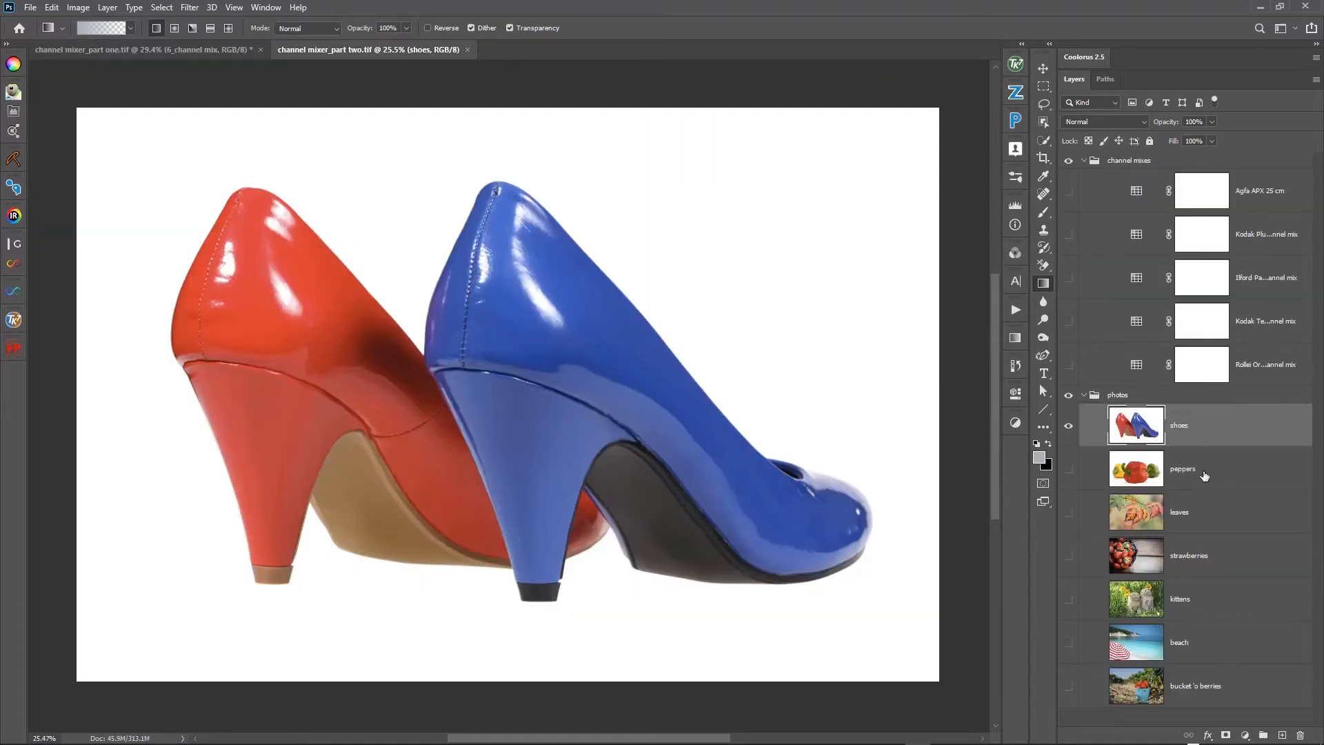
pyautogui.click(1068, 193)
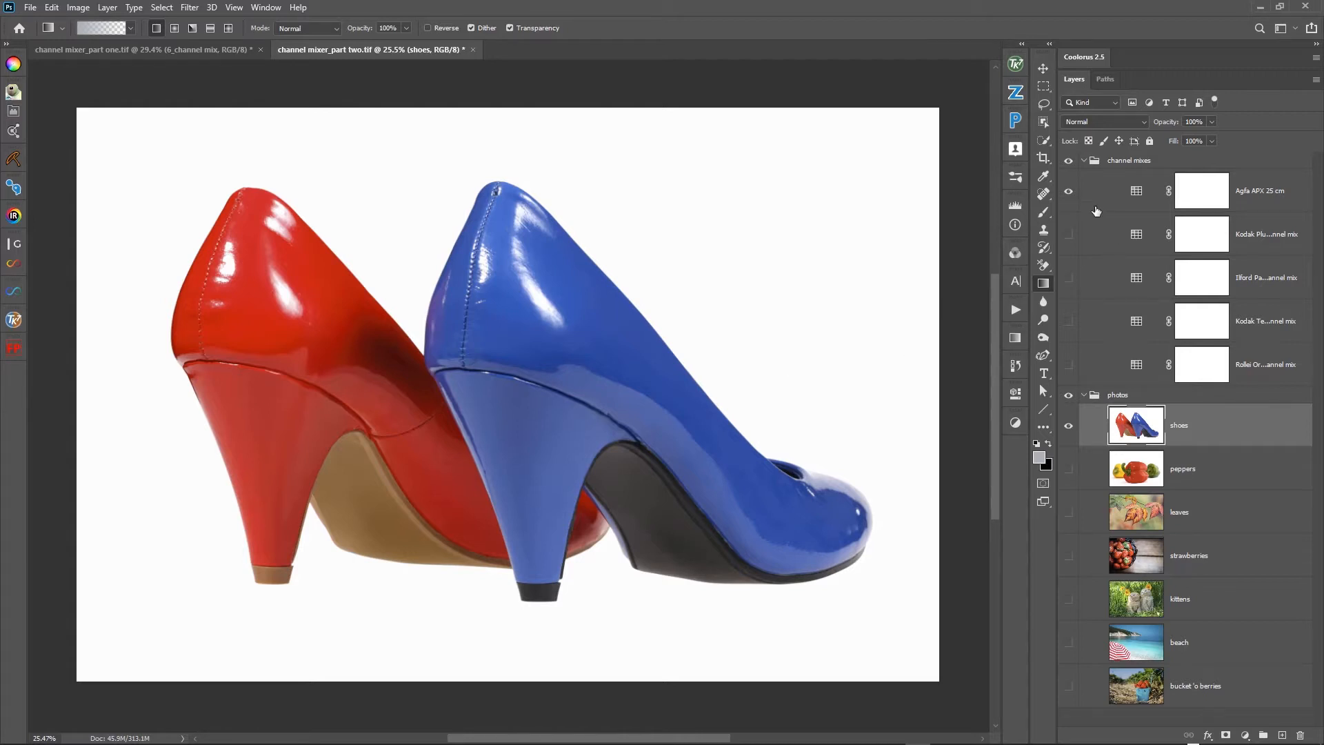
pyautogui.click(1069, 193)
pyautogui.click(1072, 193)
pyautogui.click(1073, 194)
pyautogui.click(1073, 194)
pyautogui.click(1072, 193)
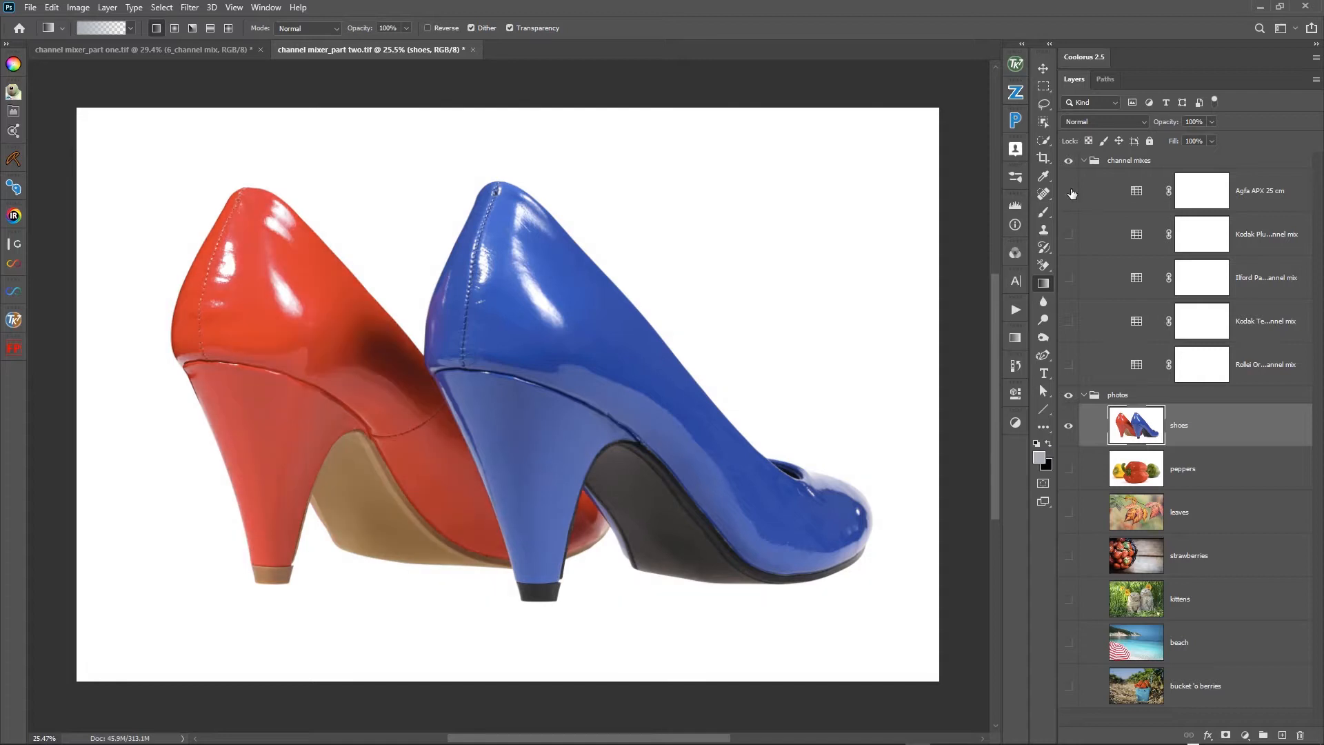
# - Toggle the Kodak Plus X mix on the shoes photo and compare it with the Agfa APX 25 mix, leaving both hidden
pyautogui.click(1067, 235)
pyautogui.click(1067, 236)
pyautogui.click(1067, 235)
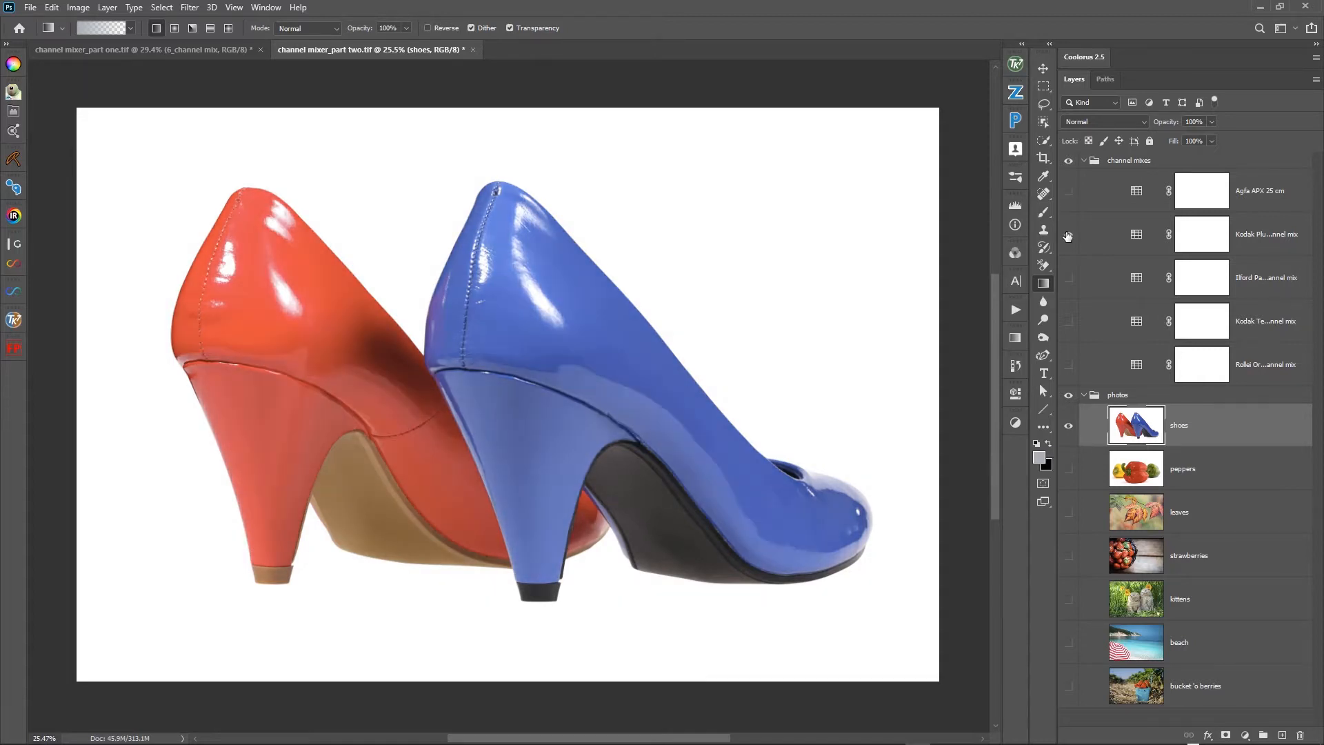
pyautogui.click(1067, 236)
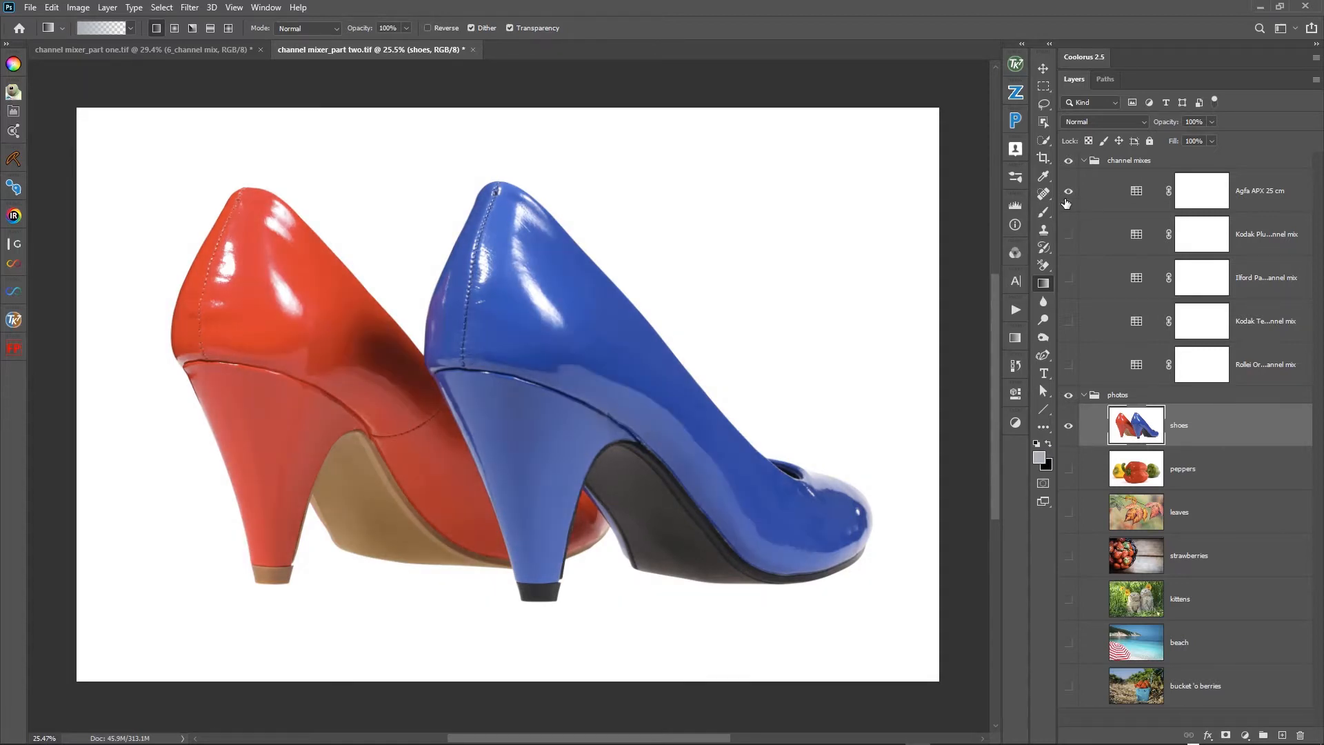
pyautogui.click(1066, 198)
pyautogui.click(1066, 194)
# - Alternately show and hide the Ilford Pan F and Kodak Plus X mixes on the shoes photo to compare them, leaving both hidden
pyautogui.click(1070, 278)
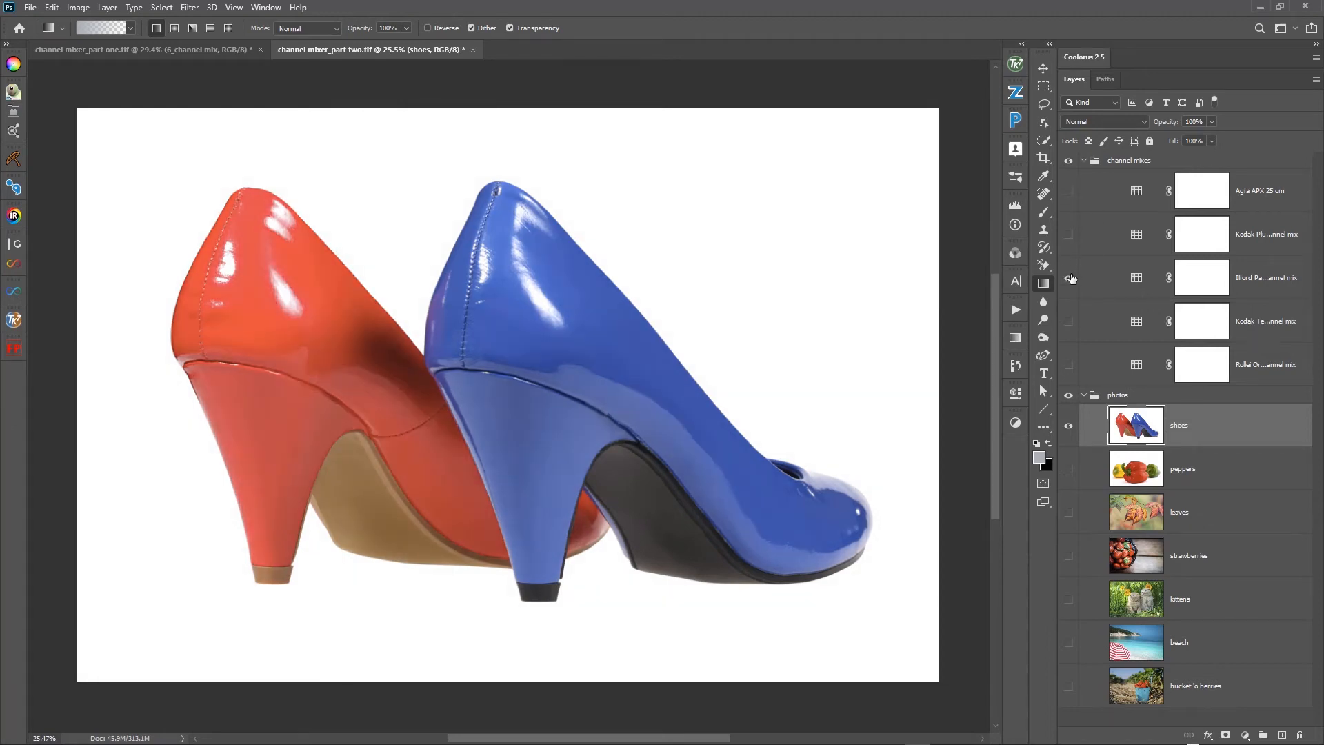
pyautogui.click(1070, 278)
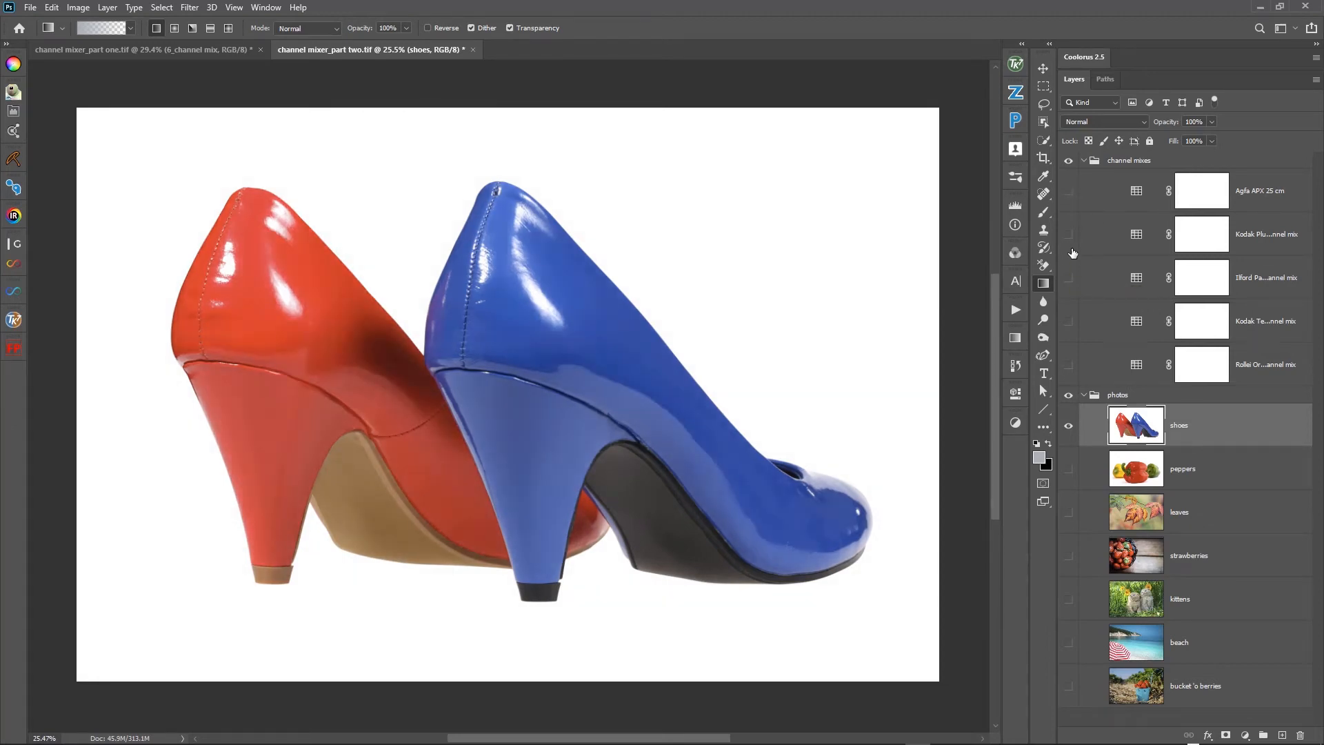
pyautogui.click(1068, 236)
pyautogui.click(1069, 278)
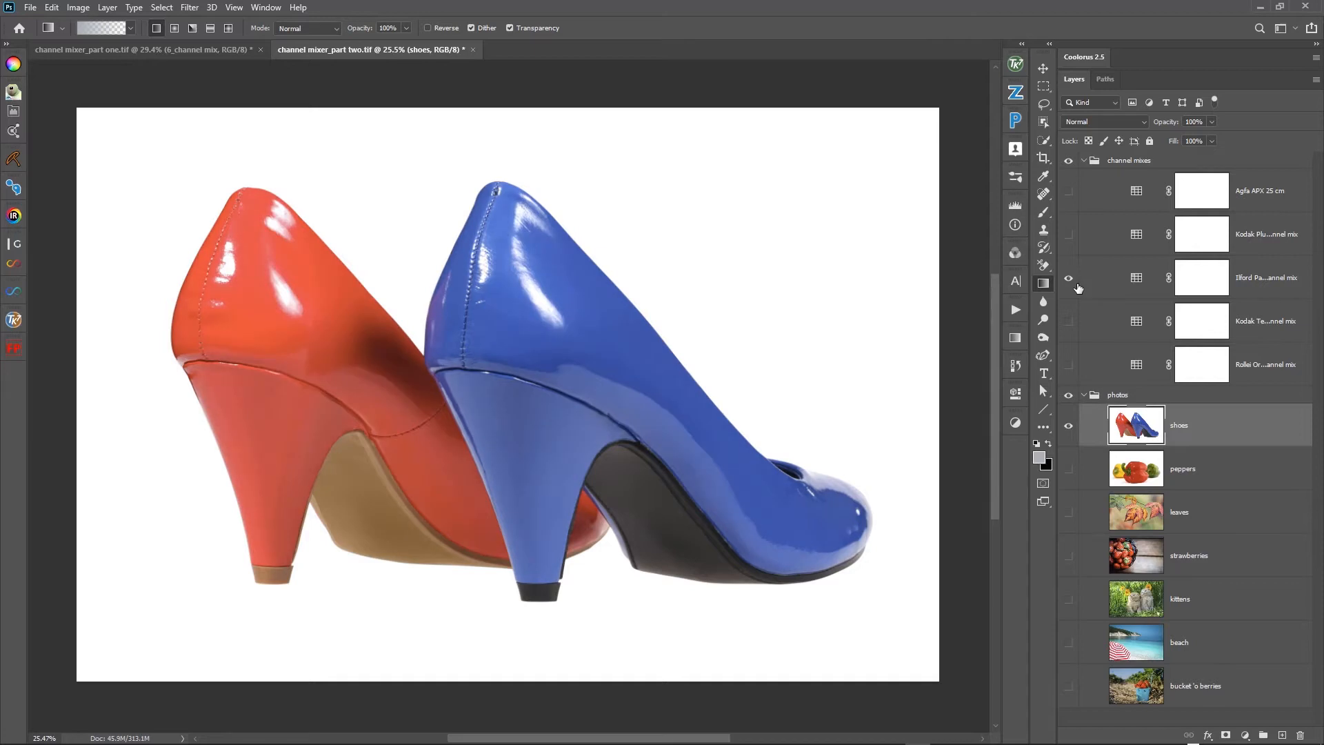
pyautogui.click(1070, 278)
pyautogui.click(1069, 237)
pyautogui.click(1072, 241)
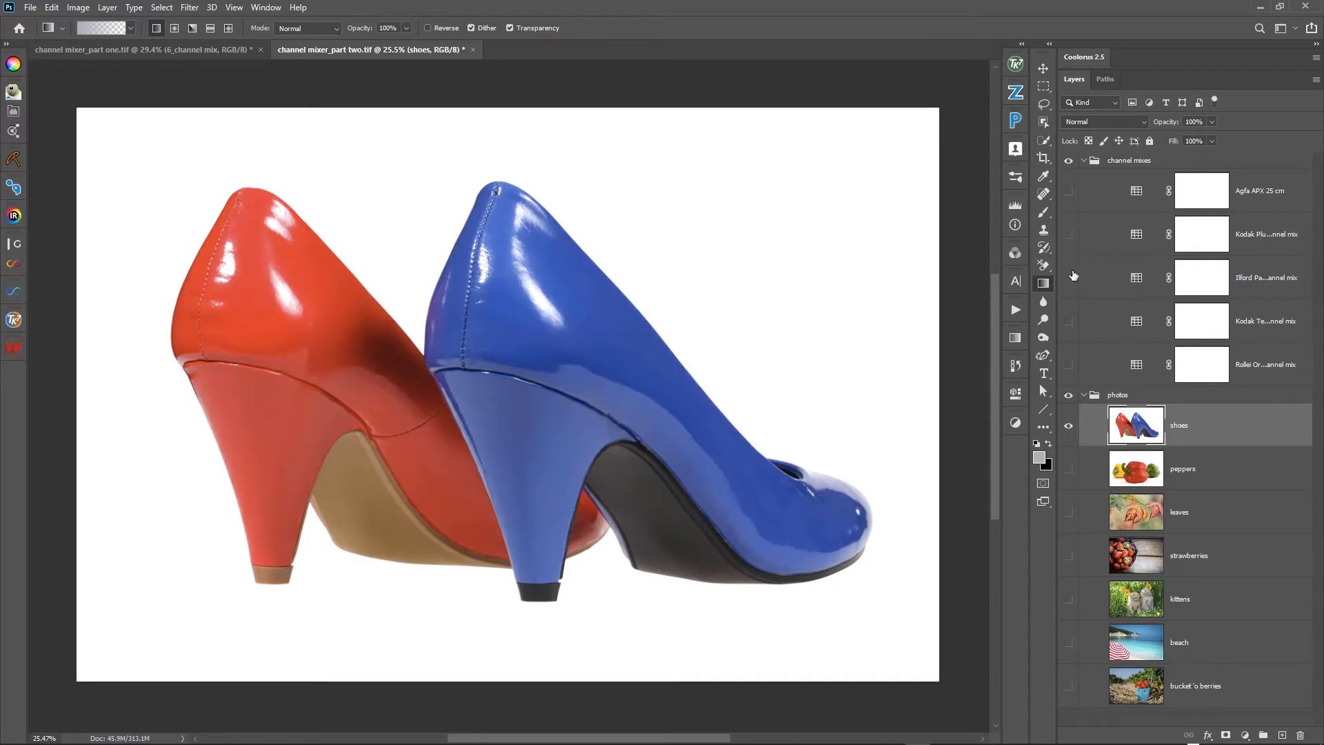
pyautogui.click(1070, 279)
pyautogui.click(1071, 279)
pyautogui.click(1069, 236)
pyautogui.click(1070, 238)
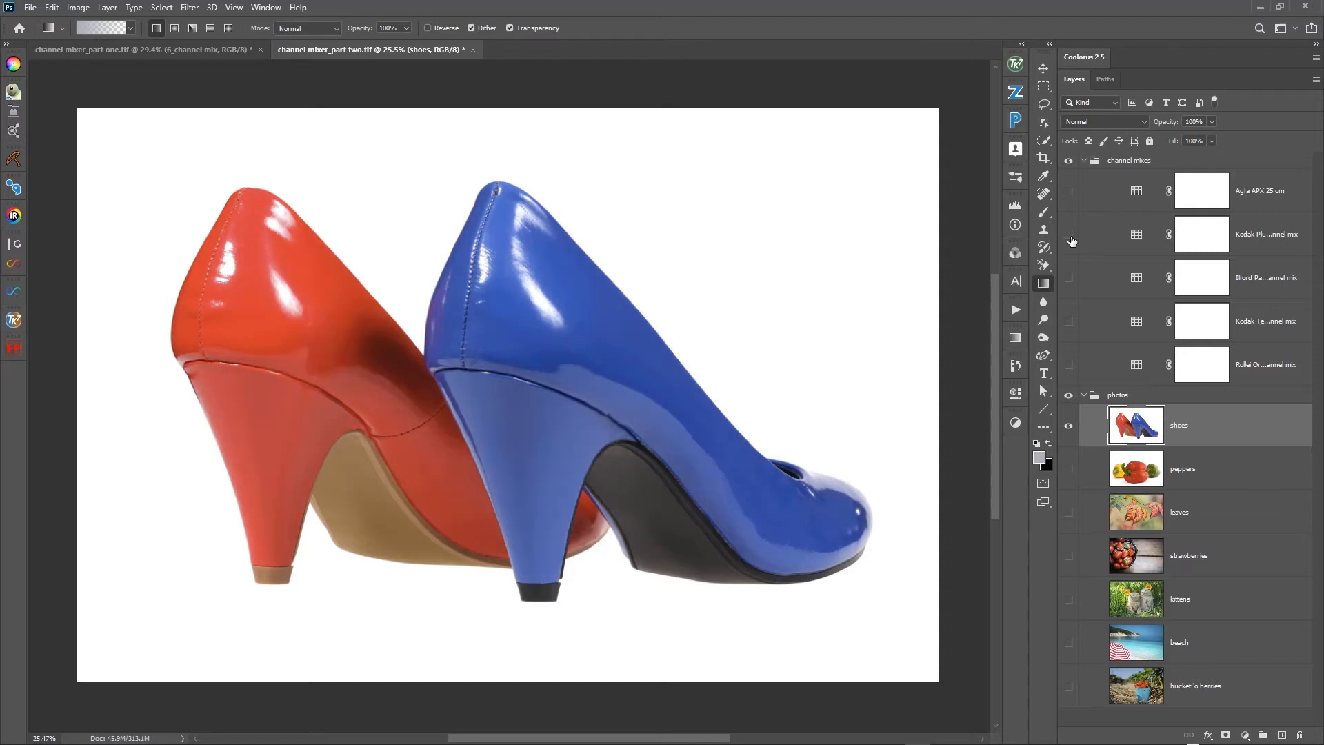
pyautogui.click(1070, 279)
pyautogui.click(1071, 279)
# - Toggle the Kodak Technical Pan mix on the shoes photo to compare it with the original, leaving it hidden
pyautogui.click(1068, 322)
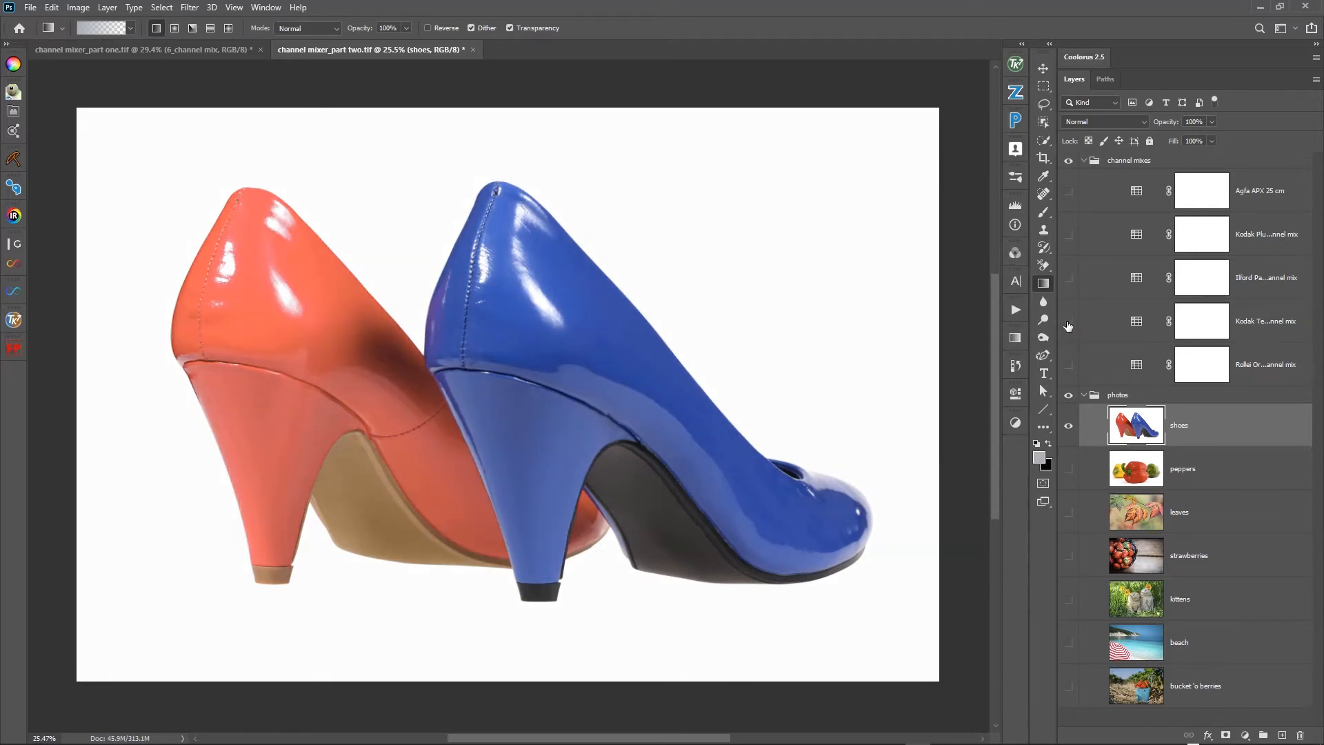
pyautogui.click(1067, 322)
pyautogui.click(1067, 323)
pyautogui.click(1068, 323)
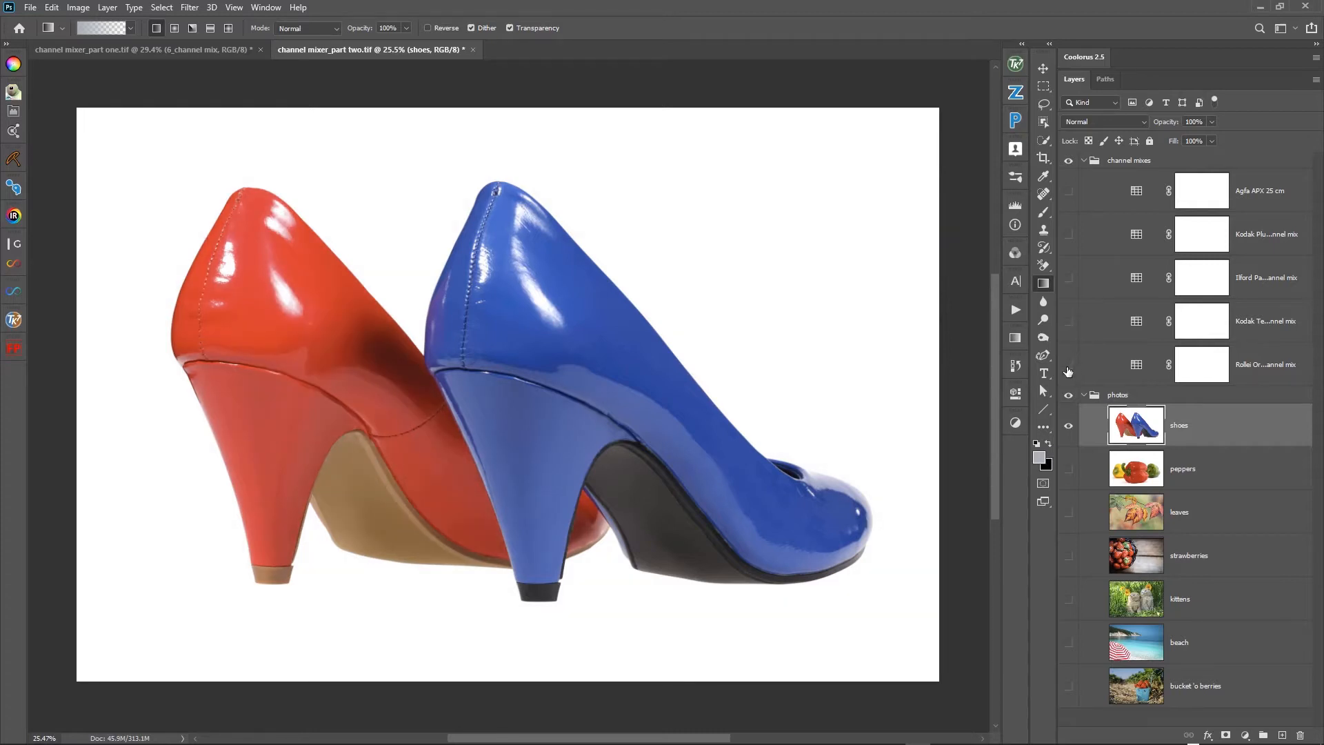
# - Toggle the Rollei Ortho mix repeatedly on the shoes photo to compare it with the original colours, leaving it hidden
pyautogui.click(1067, 367)
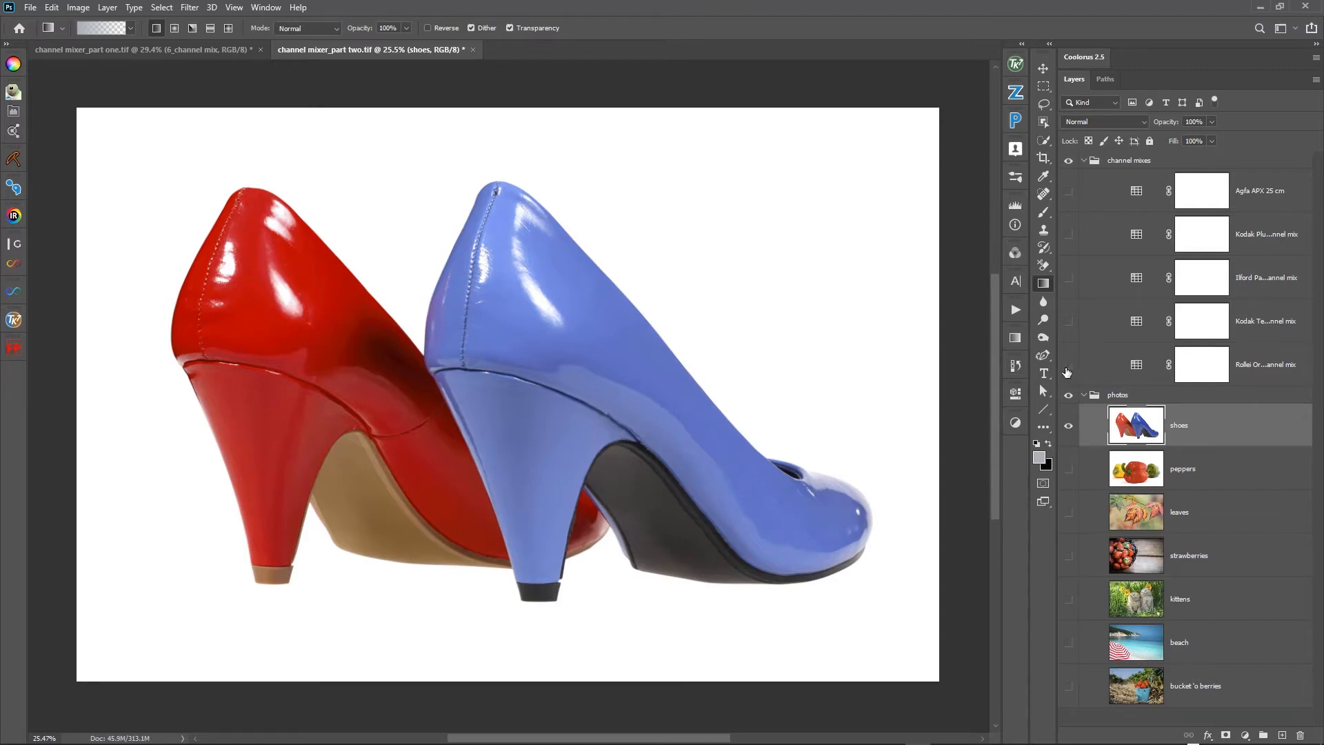
pyautogui.click(1067, 366)
pyautogui.click(1067, 366)
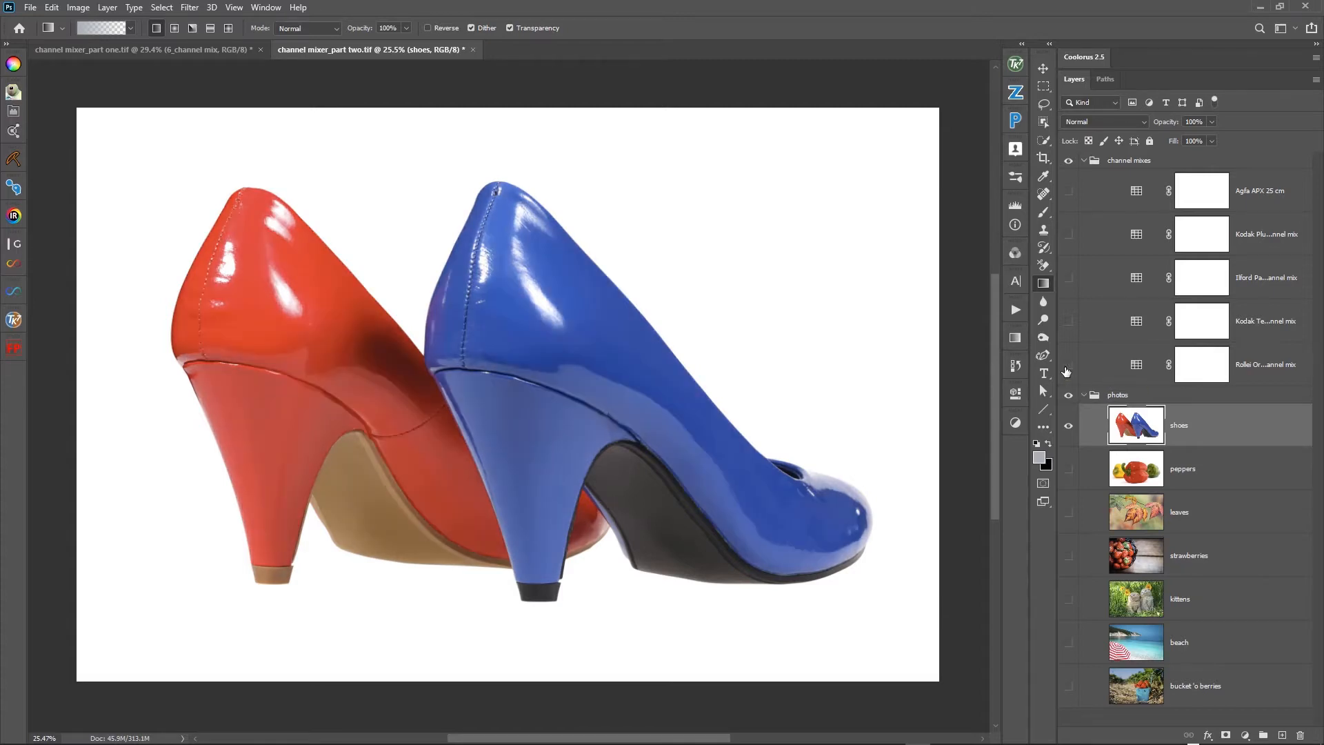
pyautogui.click(1068, 366)
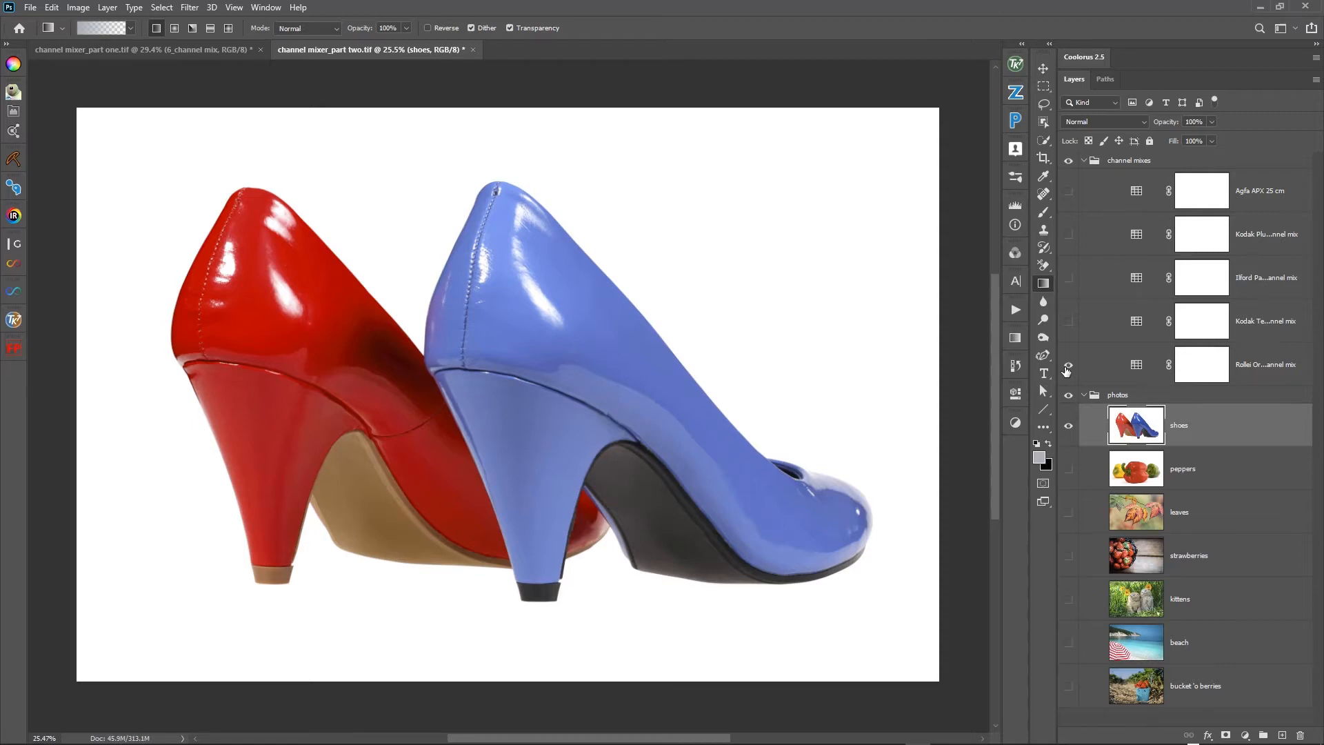
pyautogui.click(1068, 367)
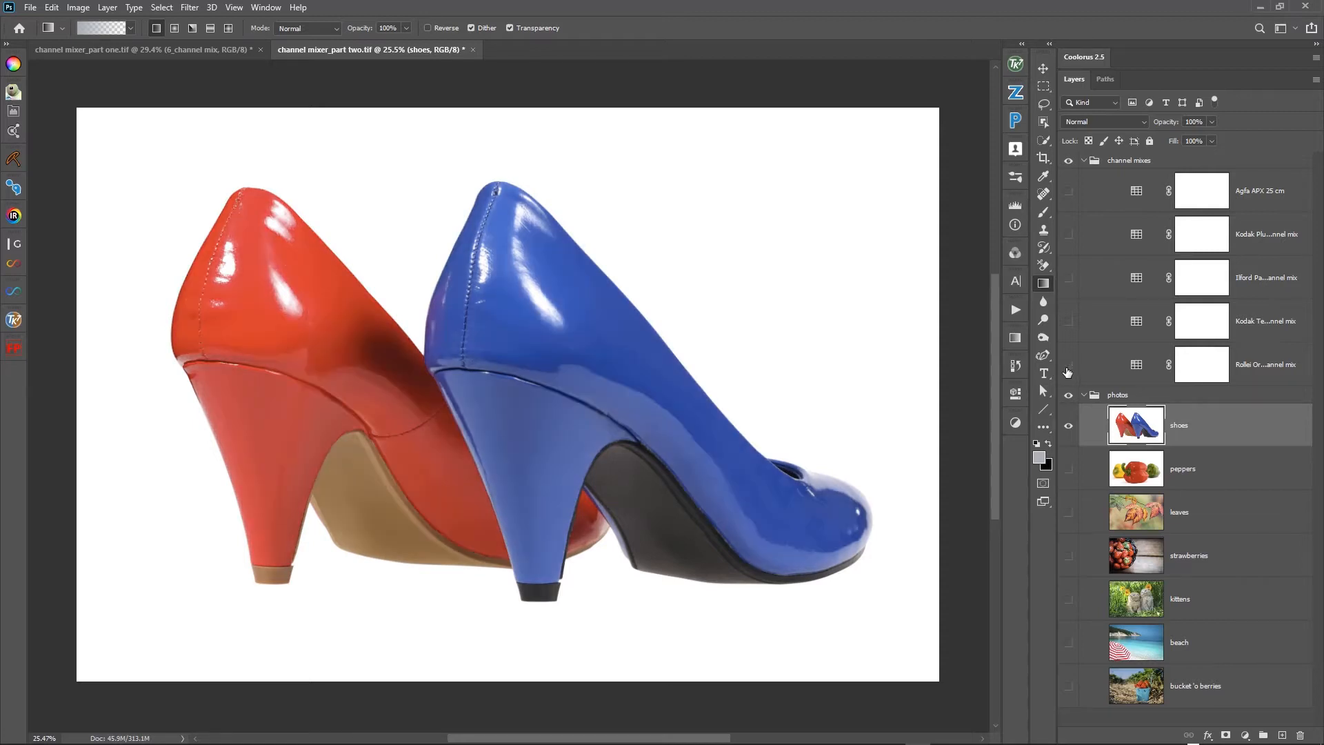
pyautogui.click(1067, 367)
pyautogui.click(1067, 366)
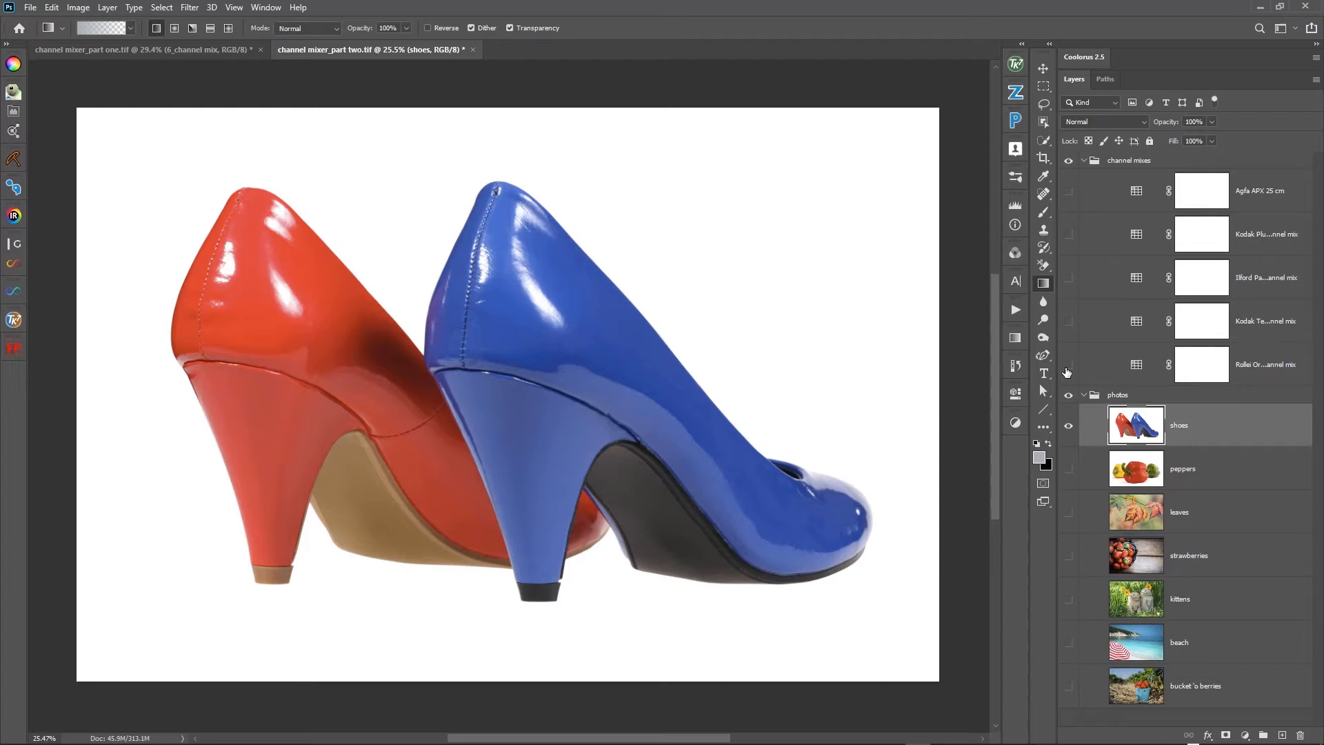
# - Examine the Red, Green and Blue channels of the shoes photo one by one and return to the RGB composite
pyautogui.click(1020, 256)
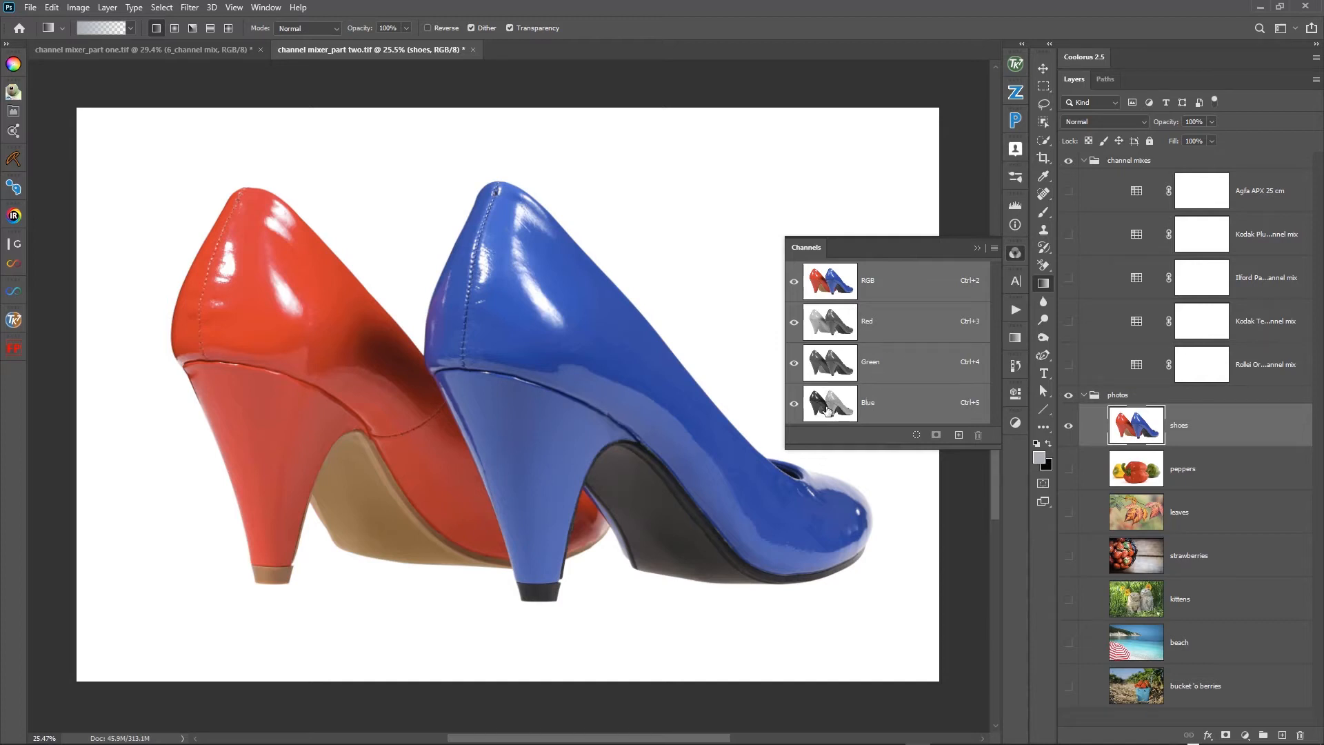
pyautogui.click(833, 326)
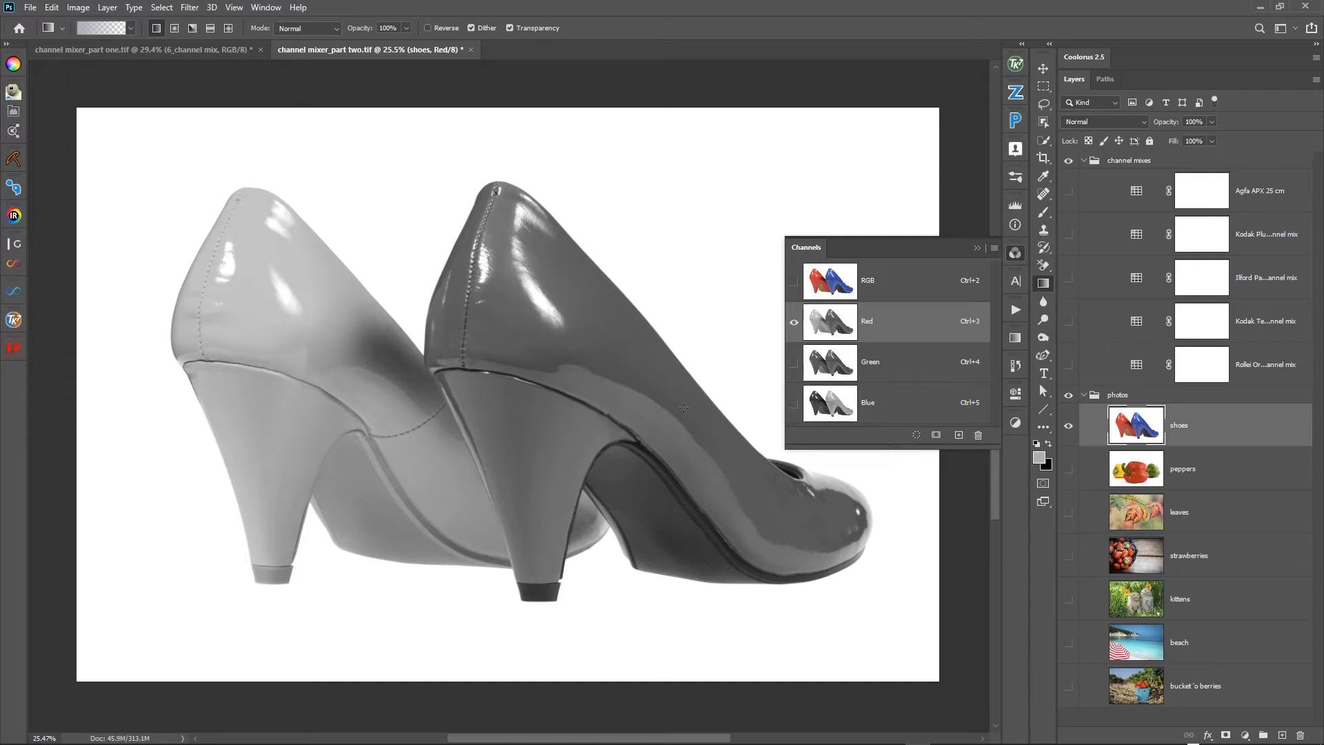
pyautogui.click(1044, 68)
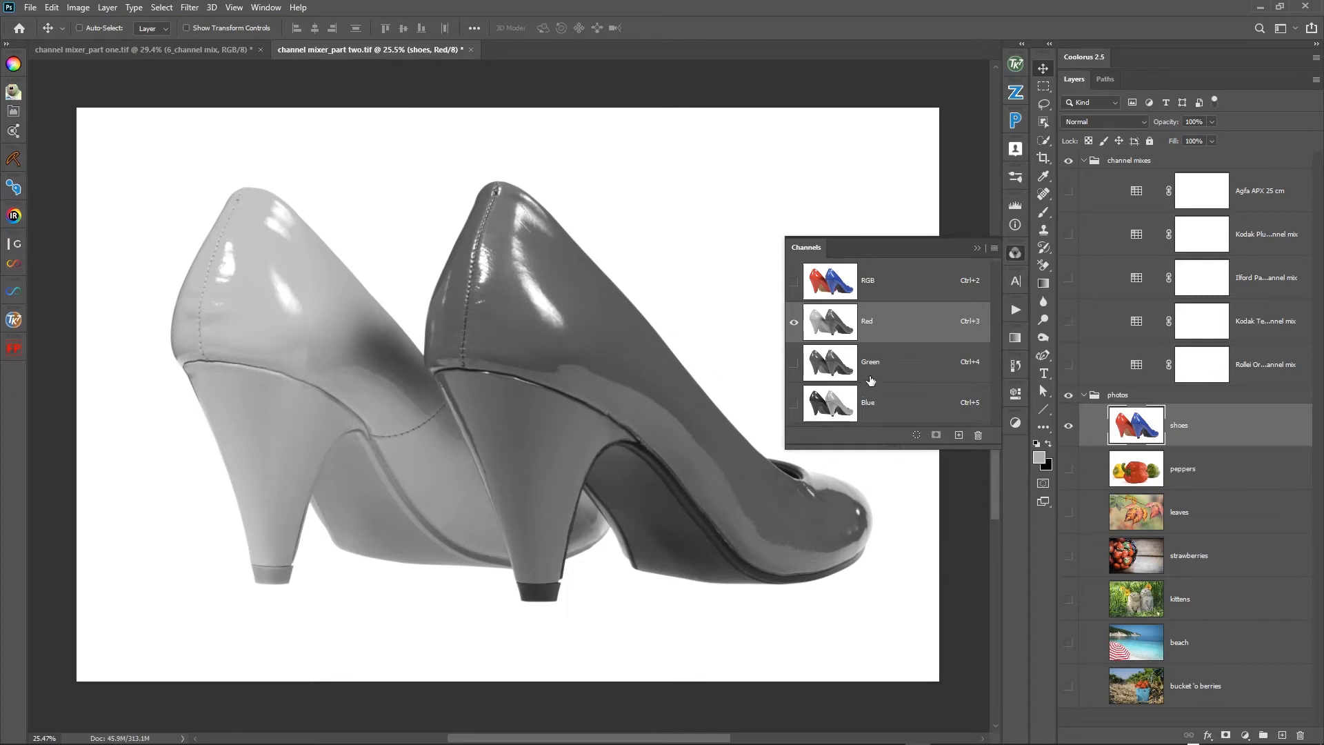
pyautogui.click(833, 375)
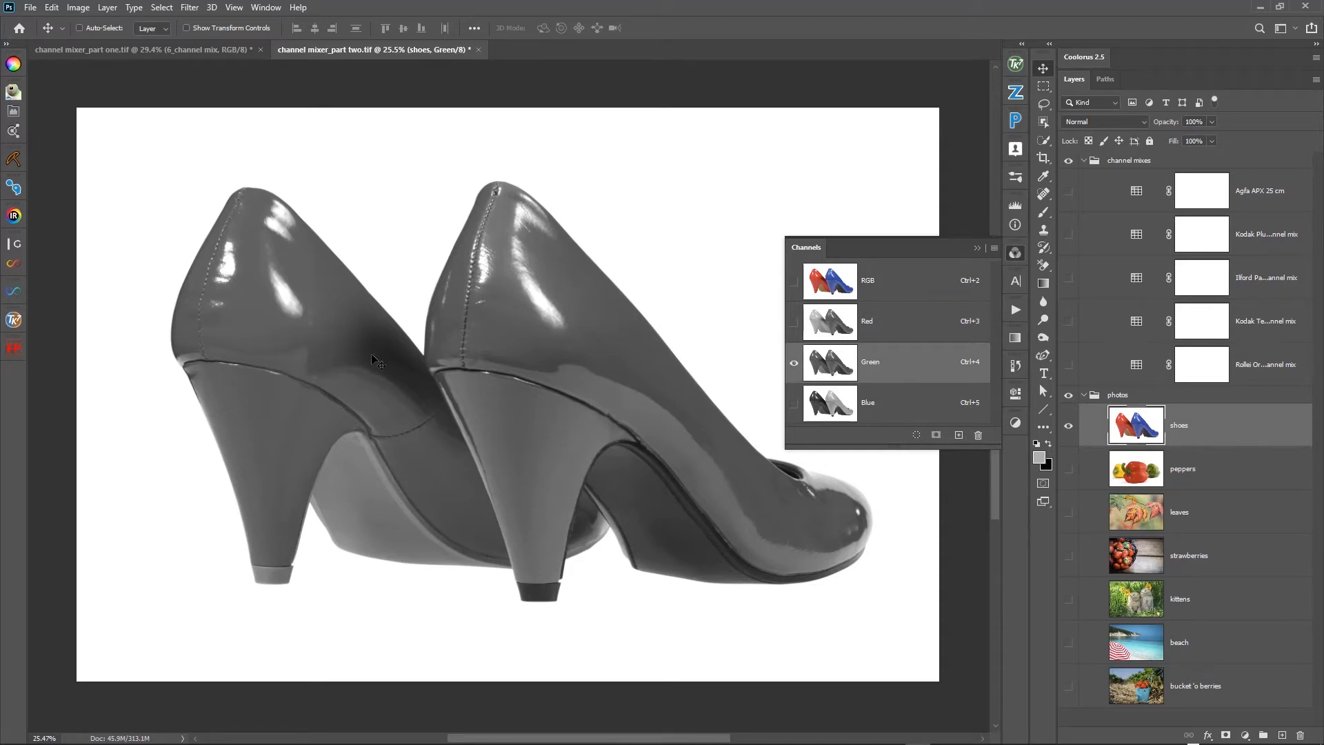
pyautogui.click(836, 405)
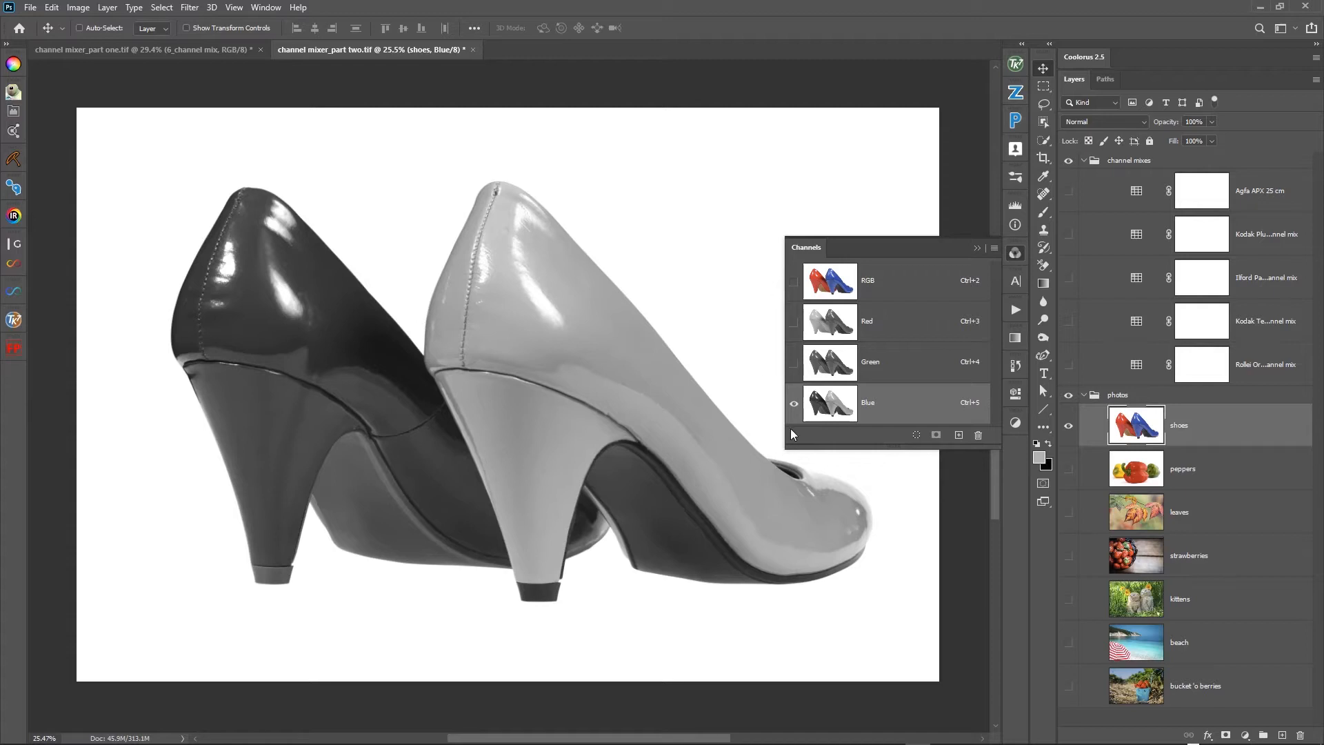
pyautogui.click(829, 290)
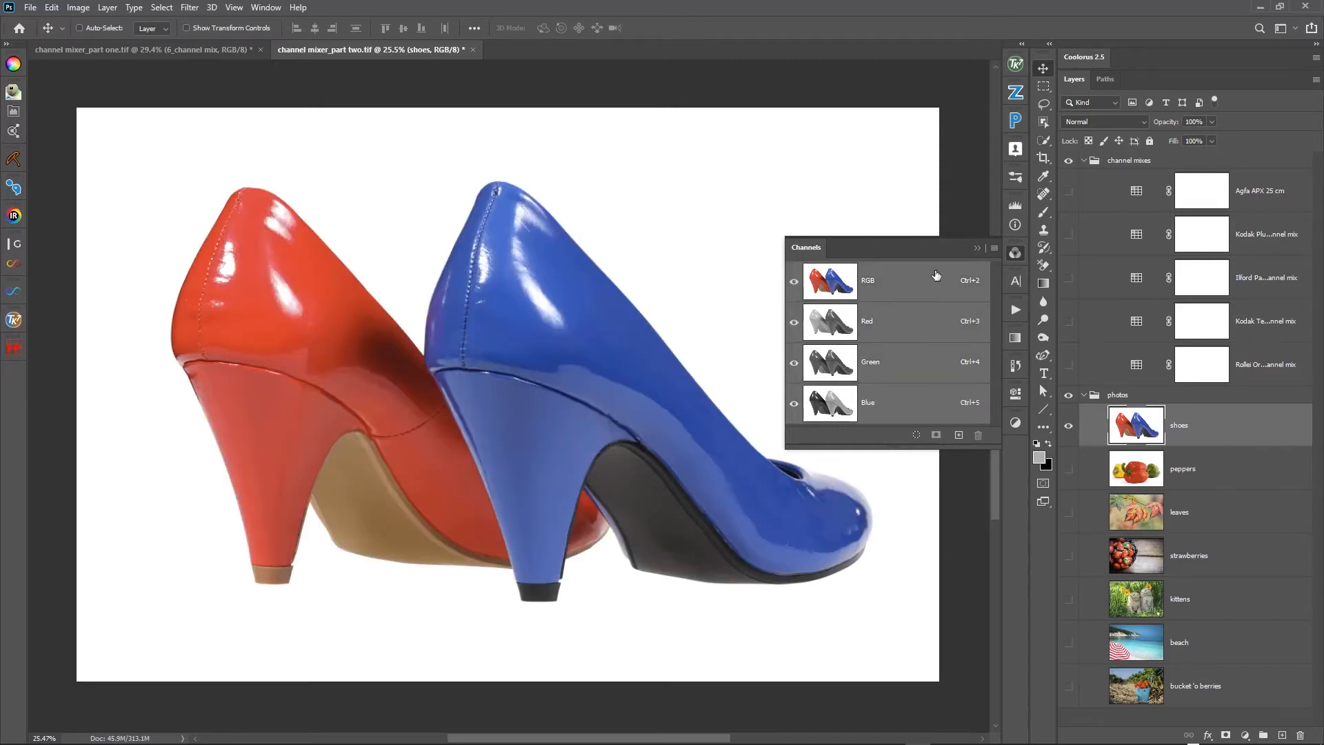
# - Add a Channel Mixer adjustment layer above the shoes photo
pyautogui.click(1013, 425)
pyautogui.click(949, 465)
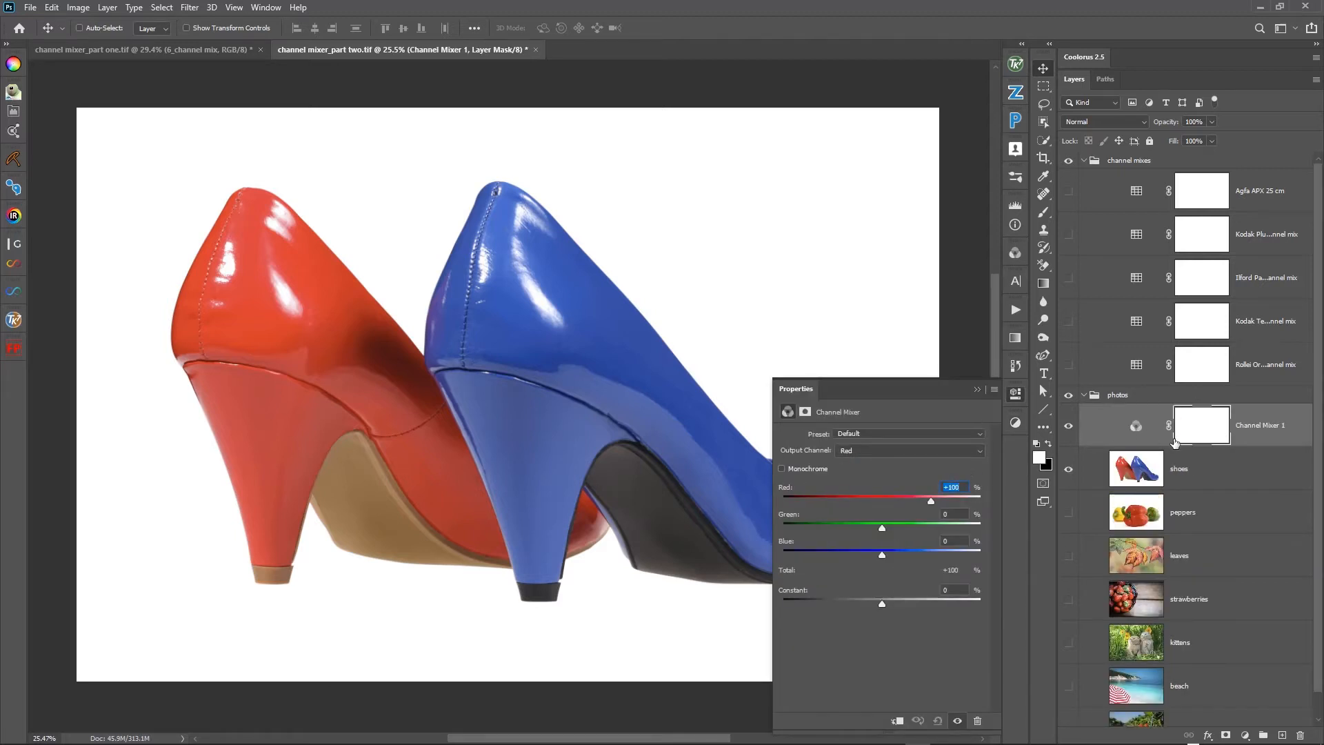
# - Try Red +55%, Green +59% and Constant +87% in the mixer's Red output channel, and reset the adjustment to its defaults
pyautogui.moveTo(931, 502)
pyautogui.mouseDown()
pyautogui.moveTo(908, 503)
pyautogui.moveTo(892, 529)
pyautogui.moveTo(910, 528)
pyautogui.moveTo(892, 501)
pyautogui.moveTo(909, 501)
pyautogui.mouseUp()
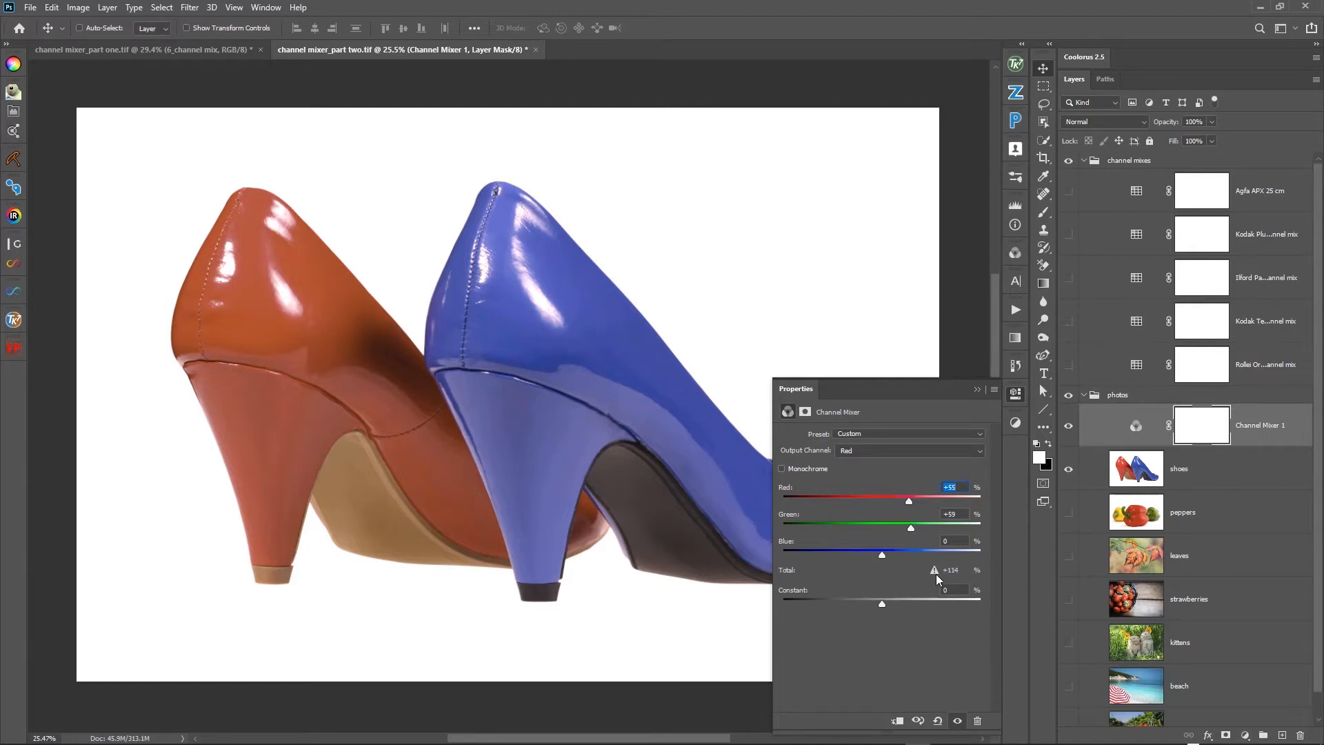
pyautogui.moveTo(937, 574)
pyautogui.moveTo(882, 605); pyautogui.dragTo(882, 601)
pyautogui.moveTo(883, 602); pyautogui.dragTo(924, 599)
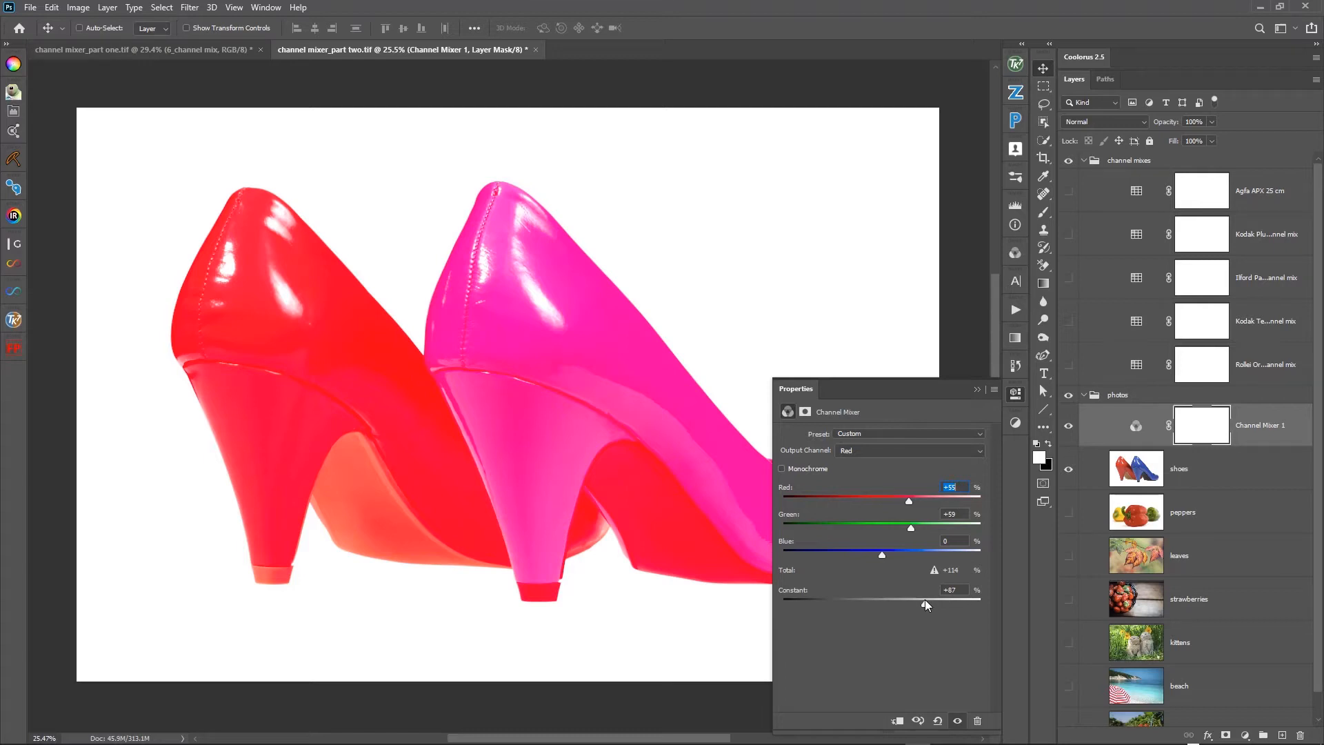
pyautogui.moveTo(925, 598); pyautogui.dragTo(883, 597)
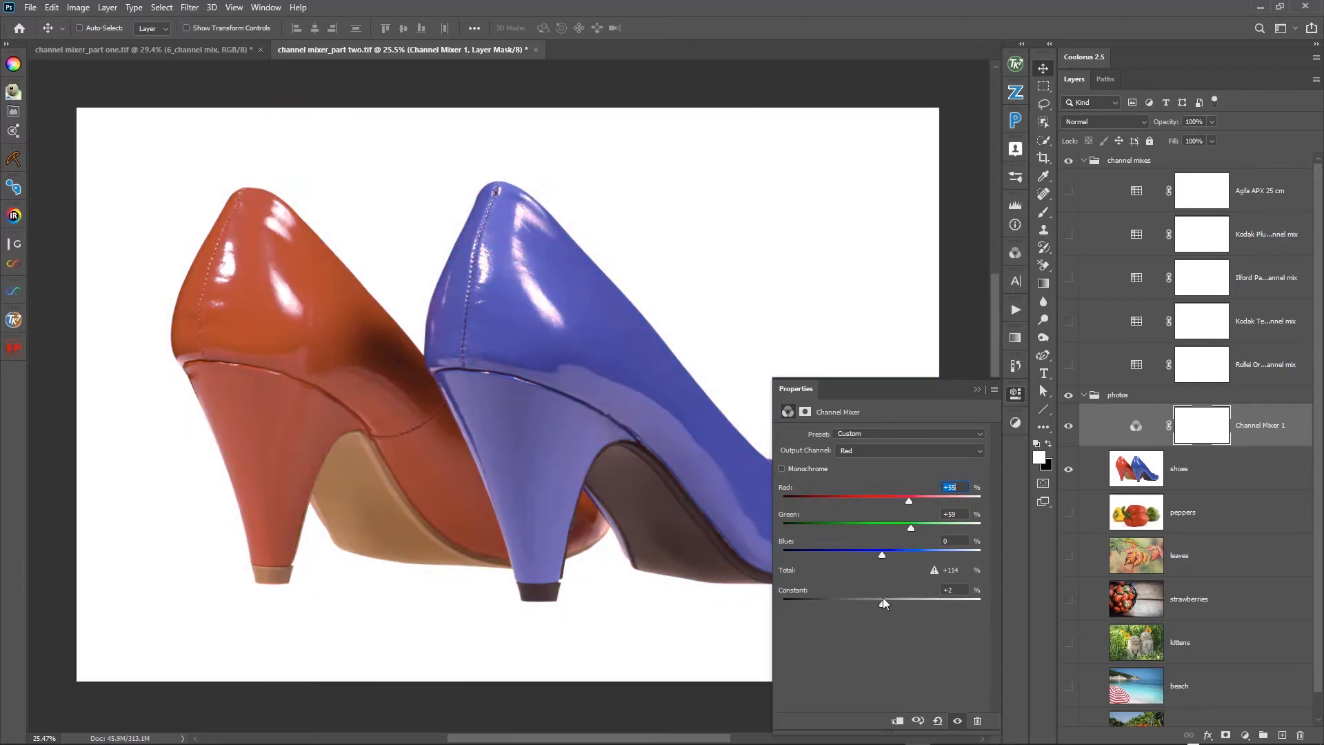
pyautogui.click(937, 721)
# - Try a Constant of +6% in the mixer's Green output channel and reset the adjustment
pyautogui.click(913, 451)
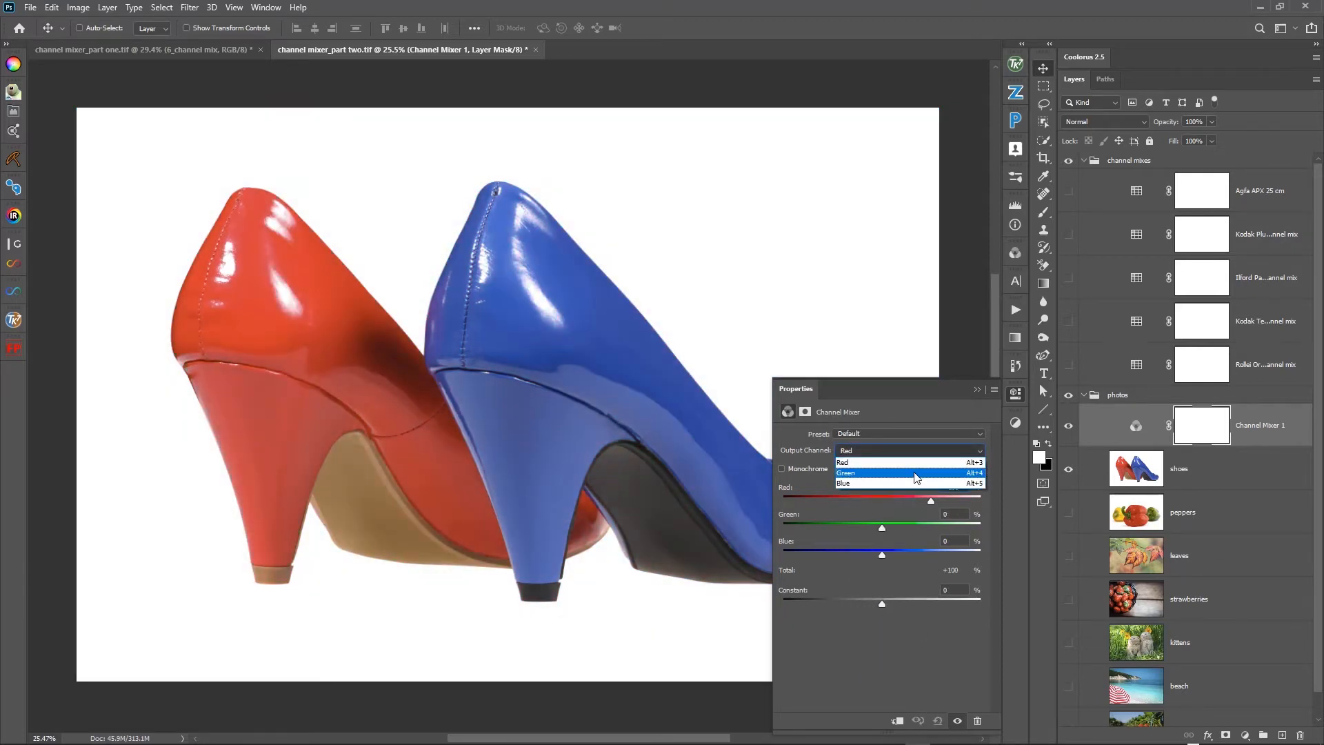
pyautogui.click(913, 472)
pyautogui.moveTo(881, 605)
pyautogui.mouseDown()
pyautogui.moveTo(921, 602)
pyautogui.moveTo(851, 611)
pyautogui.moveTo(905, 610)
pyautogui.moveTo(884, 614)
pyautogui.mouseUp()
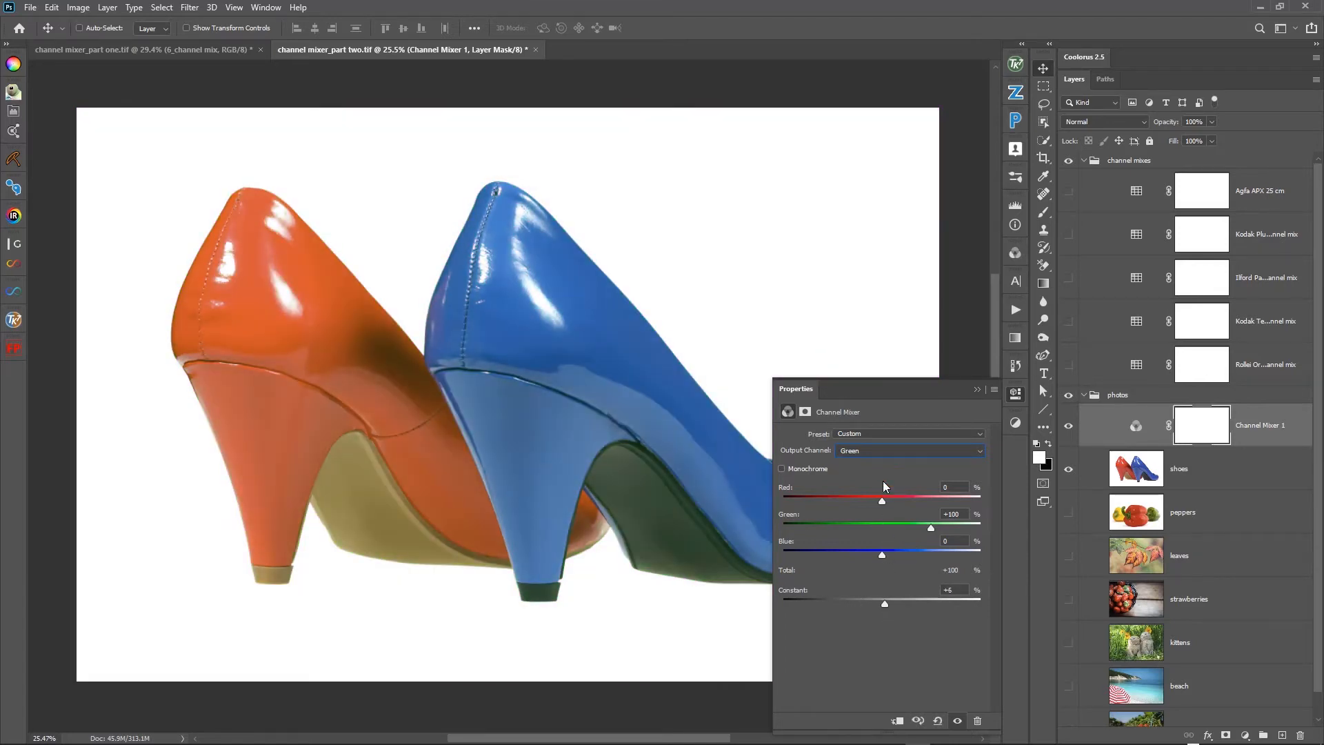
pyautogui.click(938, 721)
# - Try a Constant of -133% in the mixer's Blue output channel and reset the adjustment
pyautogui.click(895, 450)
pyautogui.click(895, 481)
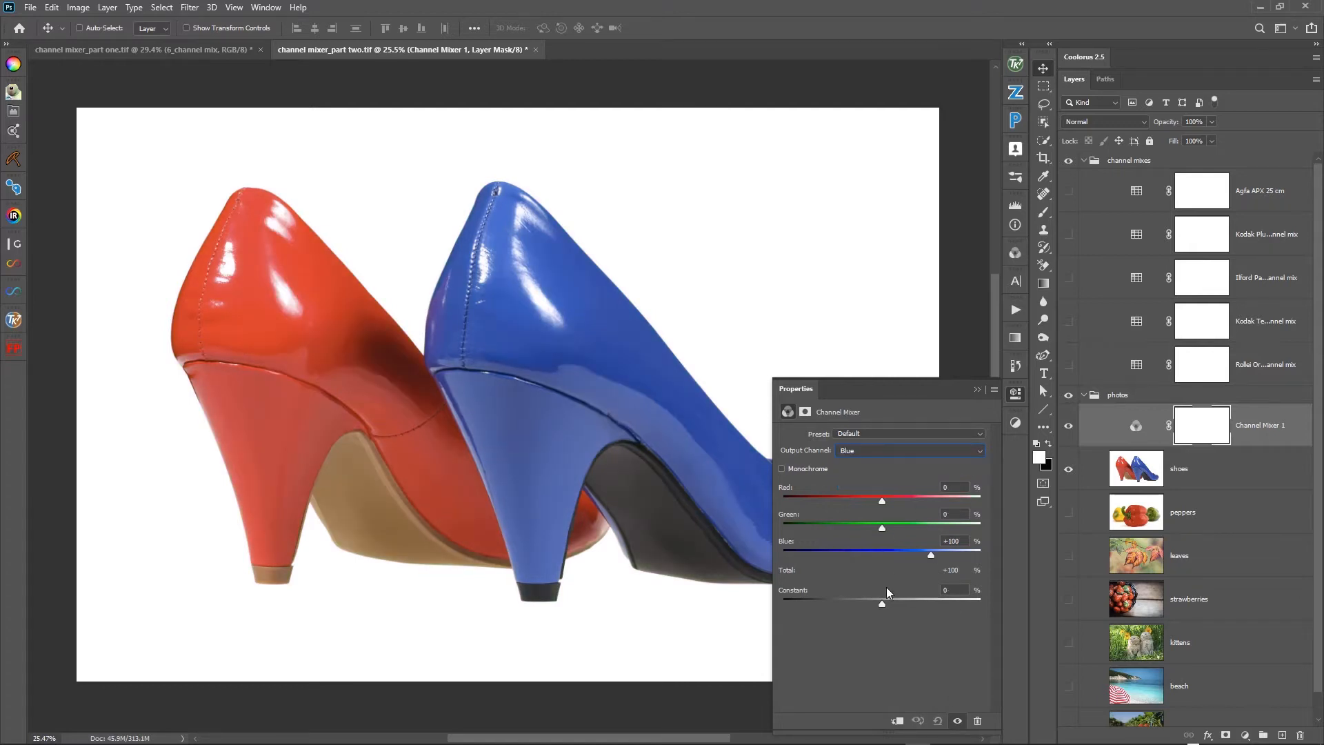
pyautogui.moveTo(883, 604); pyautogui.dragTo(814, 608)
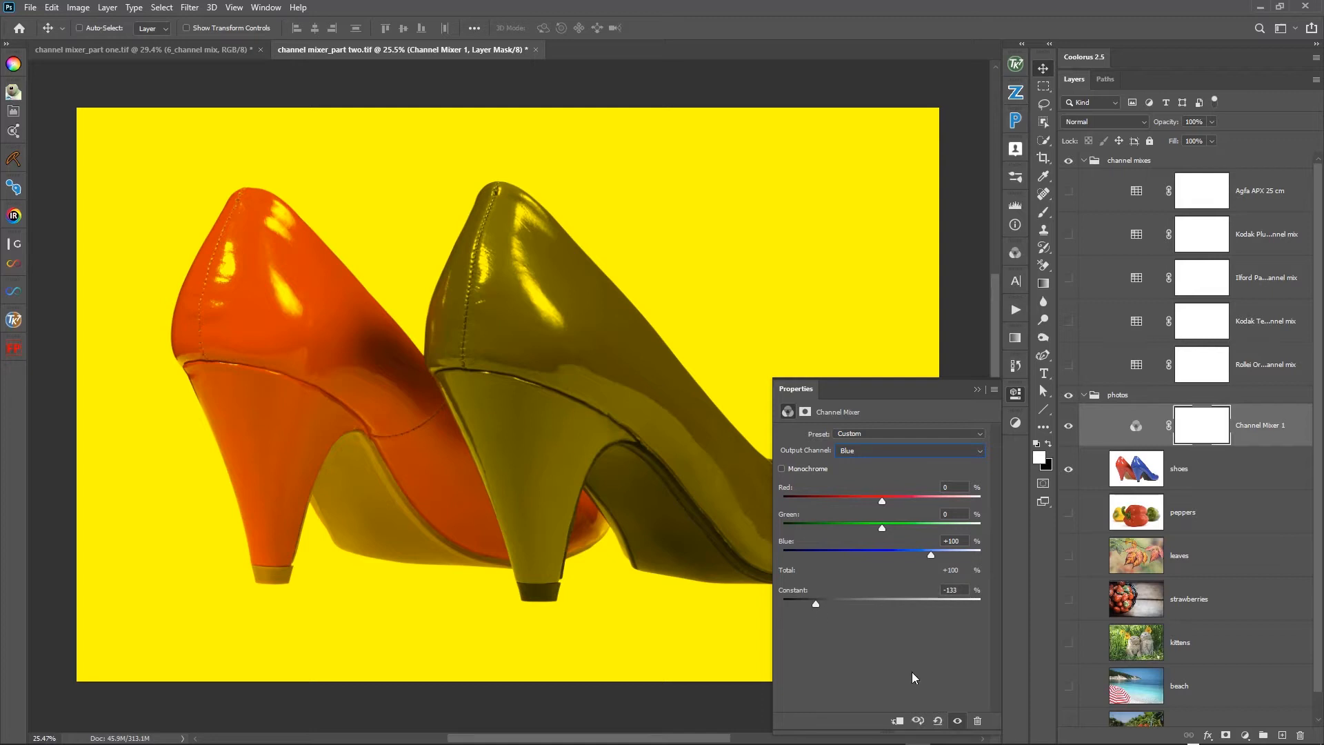
pyautogui.click(938, 720)
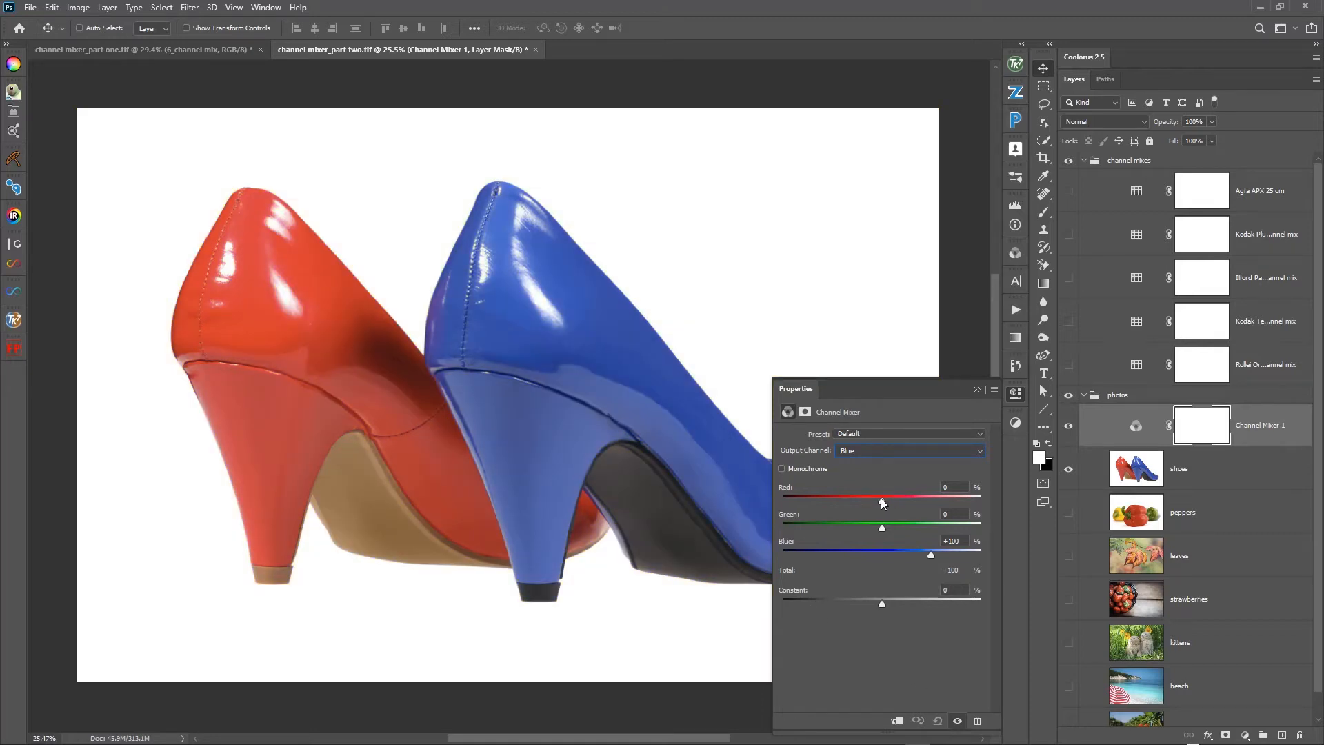
# - Try Red values from +49% to +61% and +29%, Green -3% and Constant -38% in the Blue output channel, and reset the adjustment
pyautogui.moveTo(881, 500); pyautogui.dragTo(887, 502)
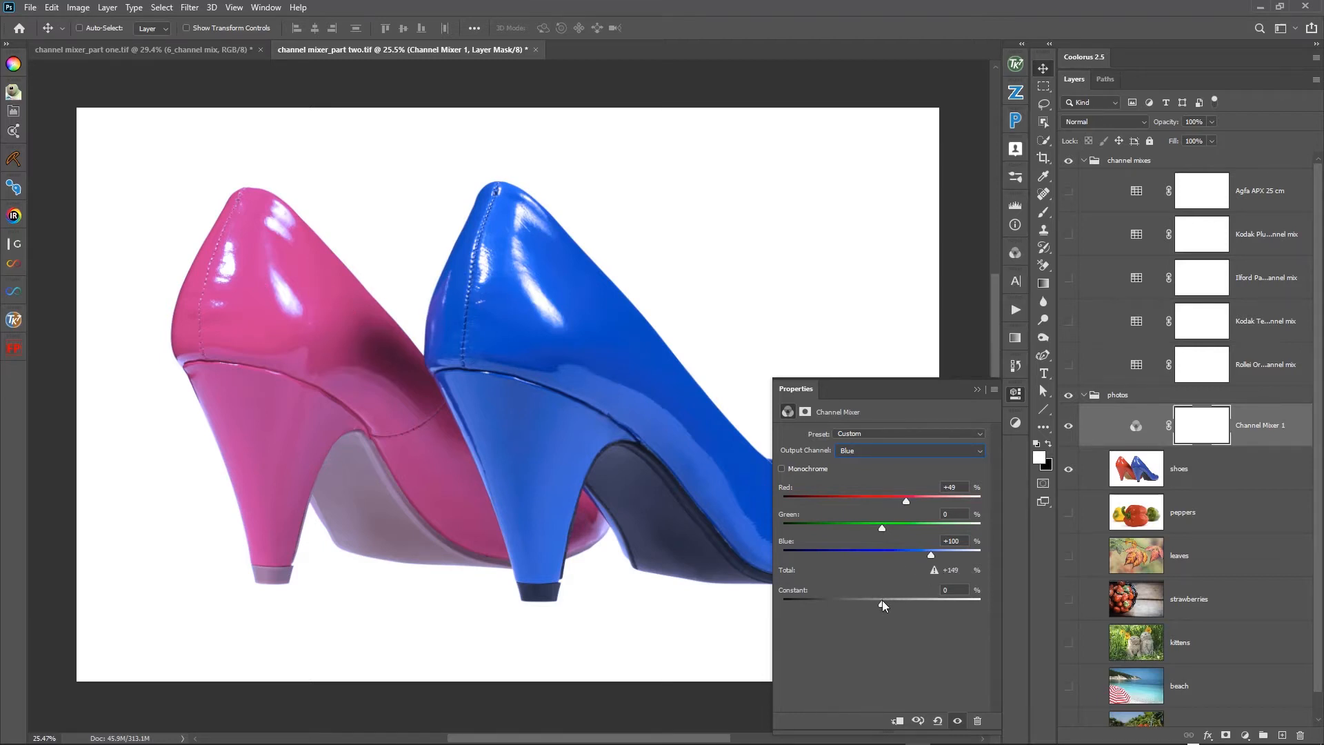
pyautogui.moveTo(882, 600); pyautogui.dragTo(872, 600)
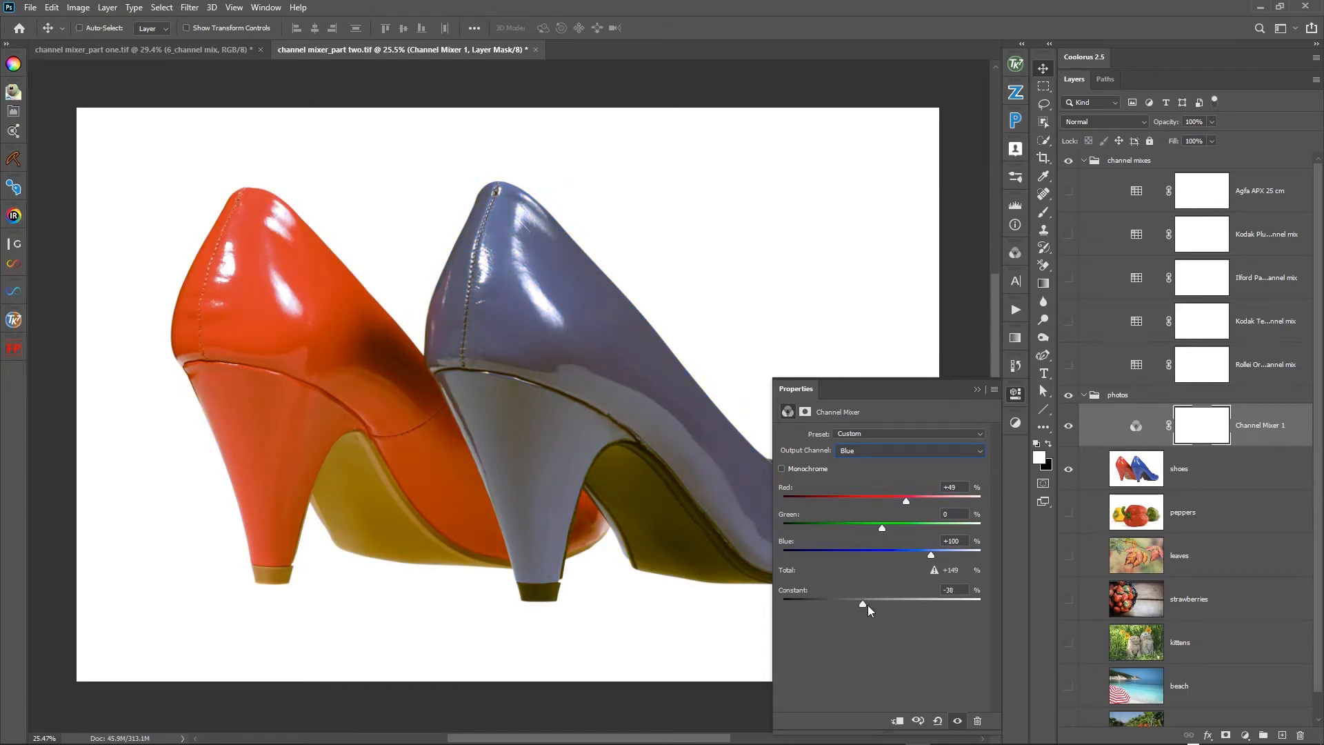
pyautogui.doubleClick(804, 592)
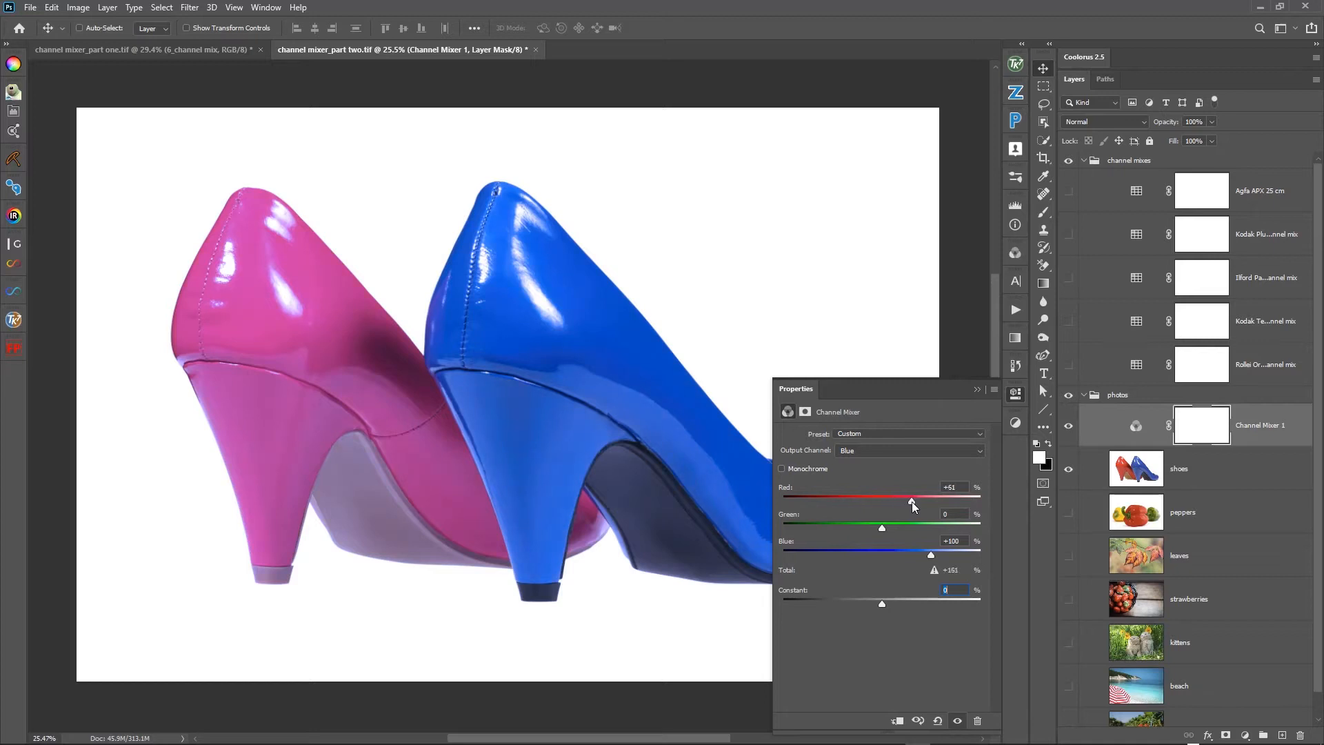
pyautogui.moveTo(912, 502)
pyautogui.mouseDown()
pyautogui.moveTo(880, 527)
pyautogui.moveTo(896, 505)
pyautogui.mouseUp()
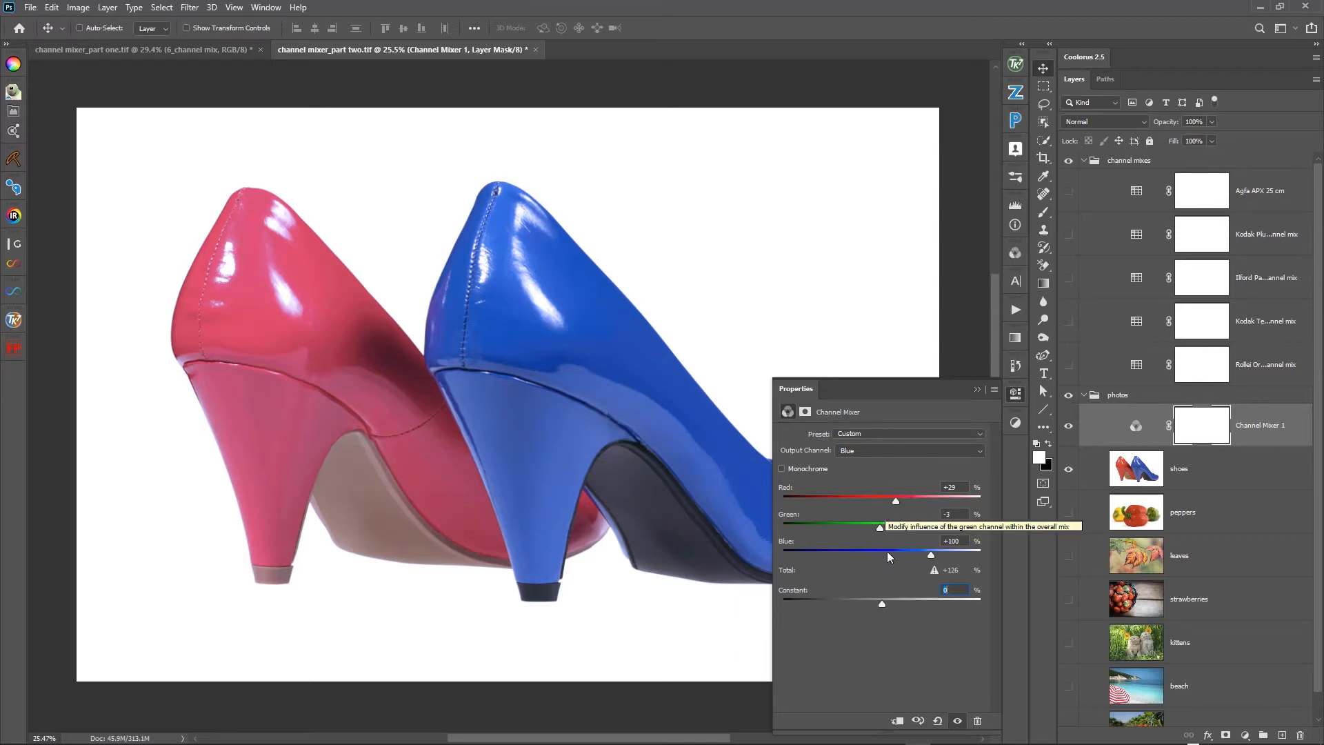
pyautogui.click(938, 721)
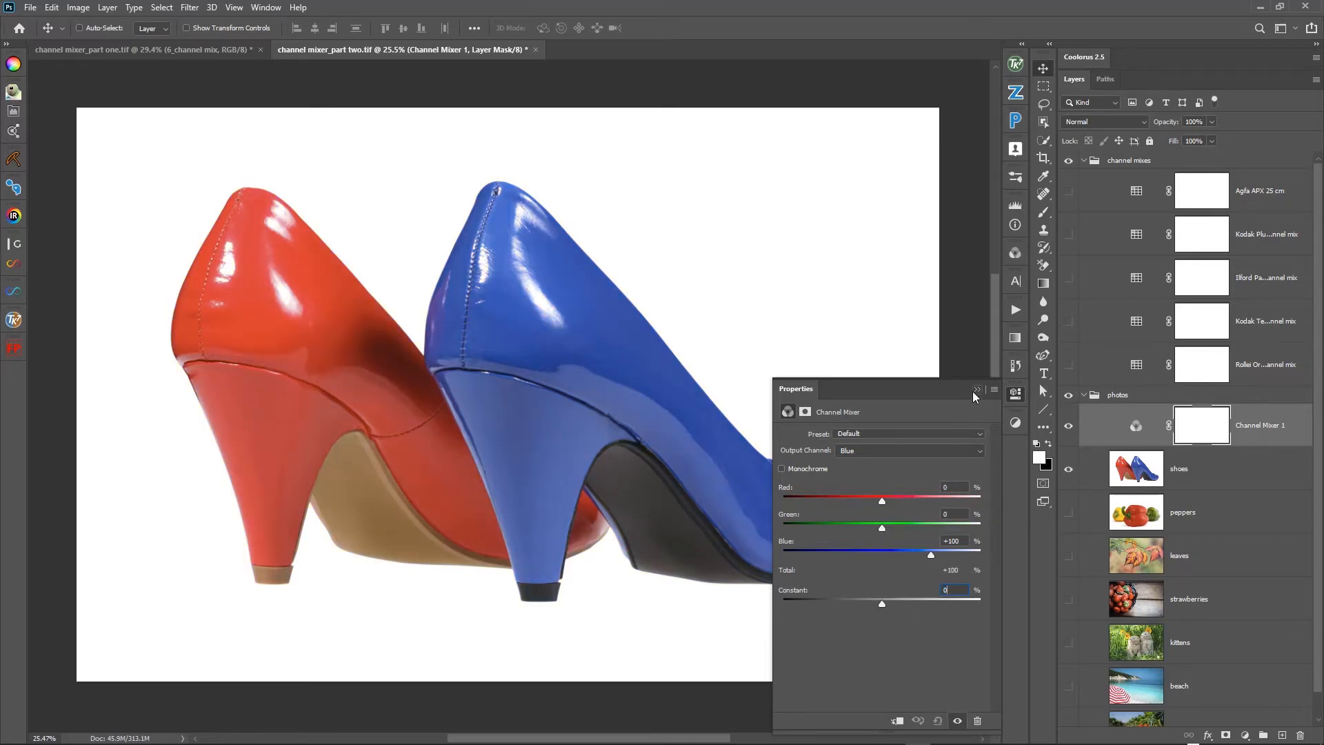
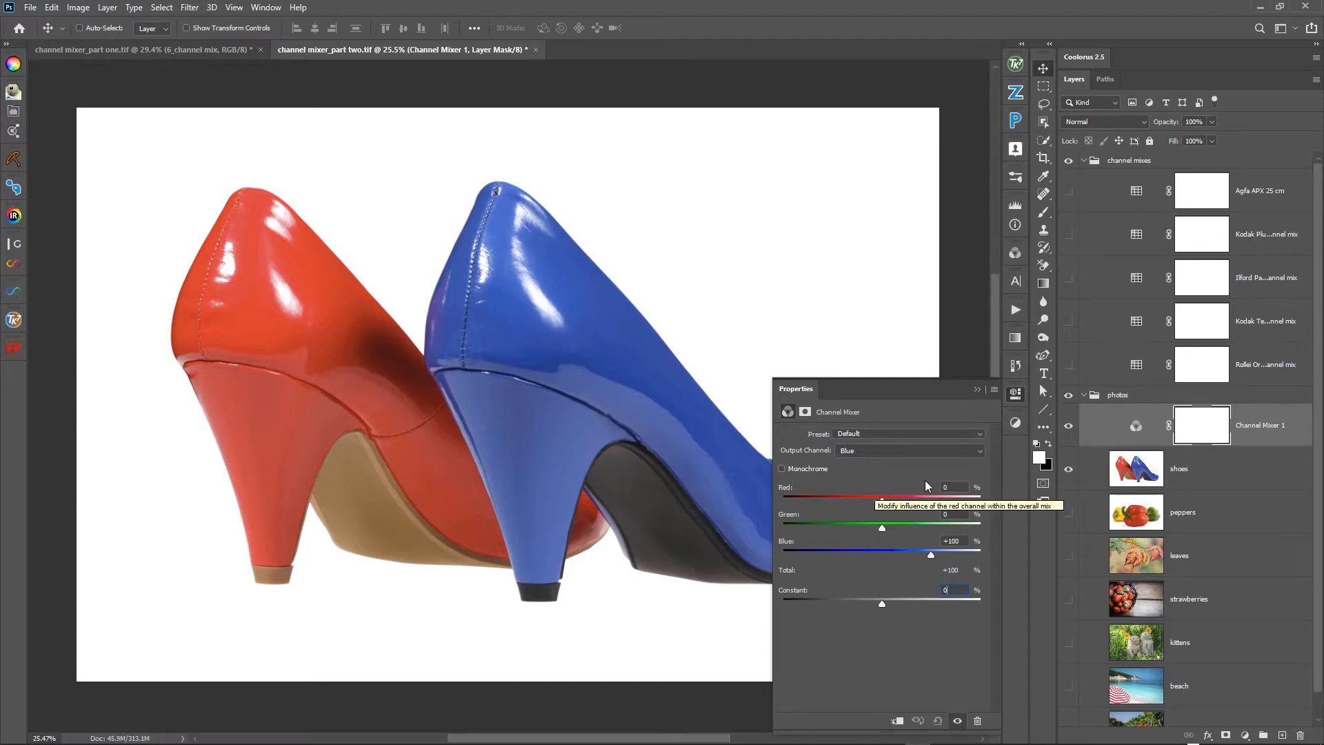
# - Set the Channel Mixer 1 layer's blend mode to Luminosity and make its mix Monochrome
pyautogui.click(1112, 425)
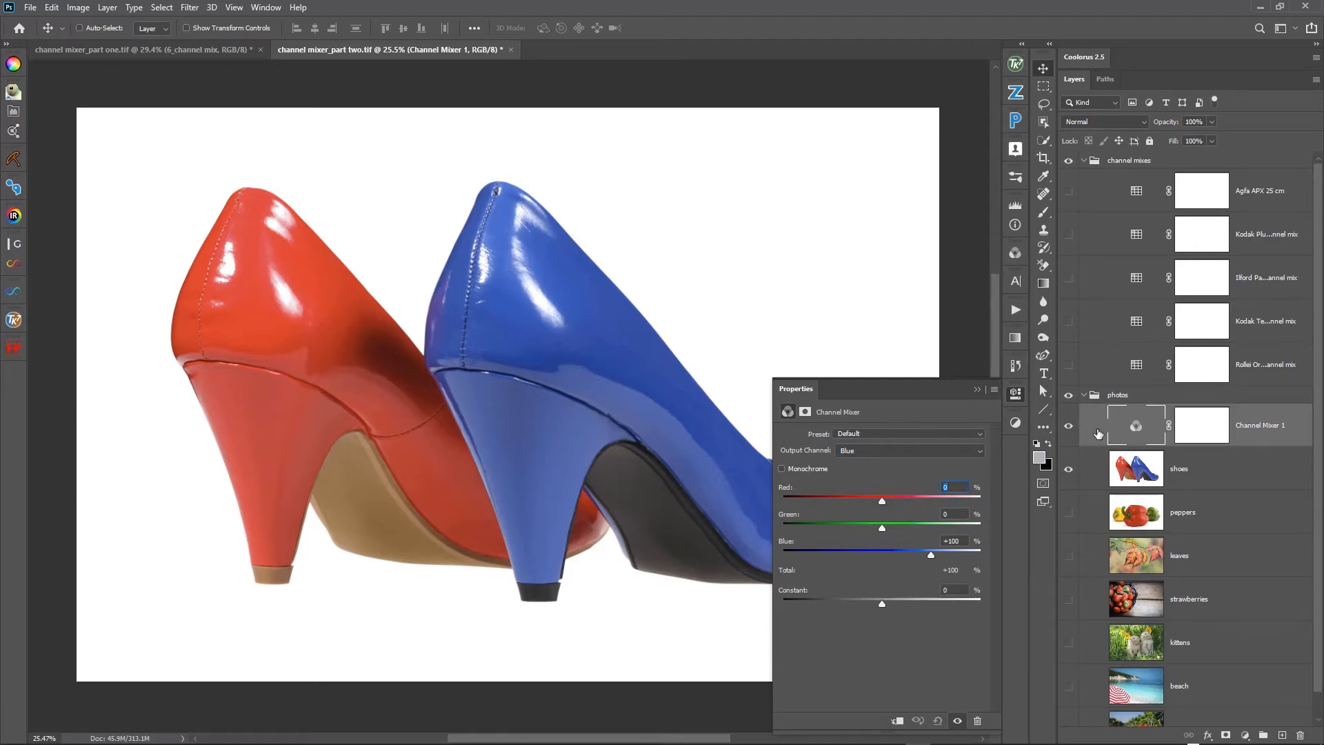
pyautogui.click(1104, 123)
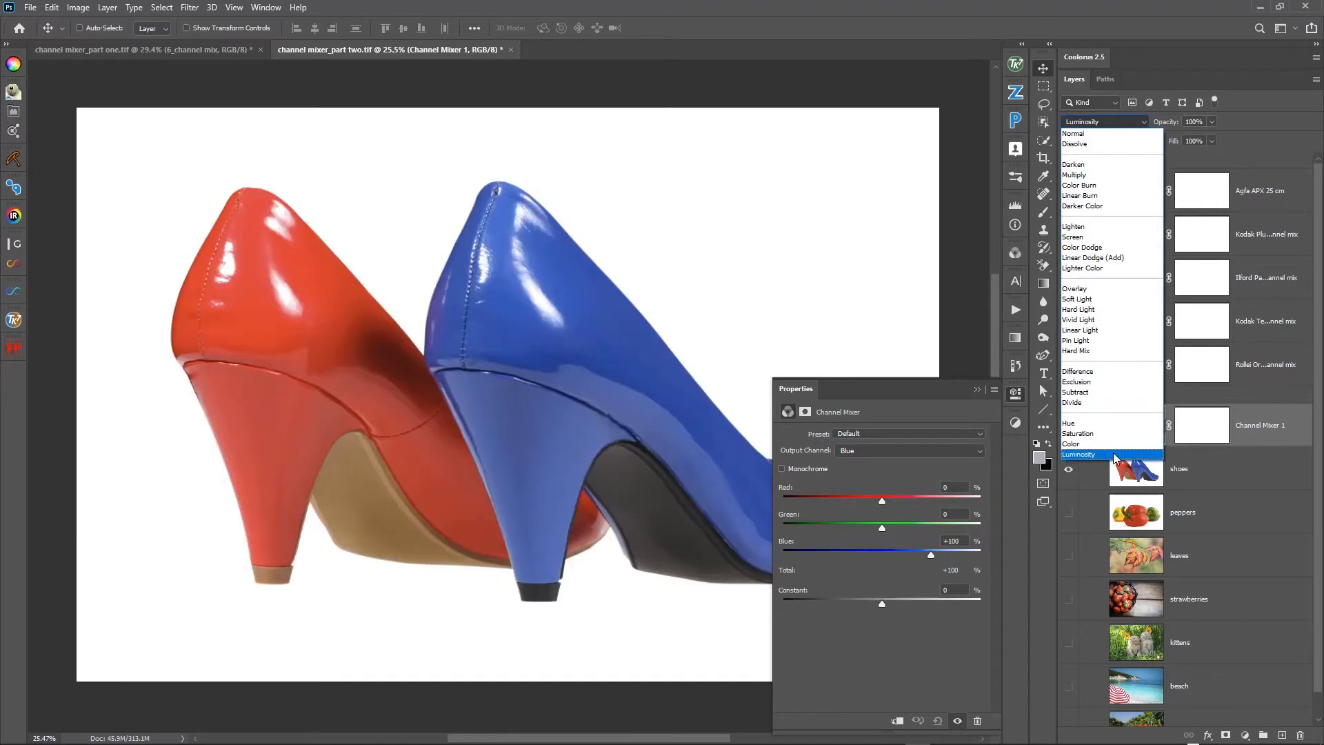
pyautogui.click(1116, 455)
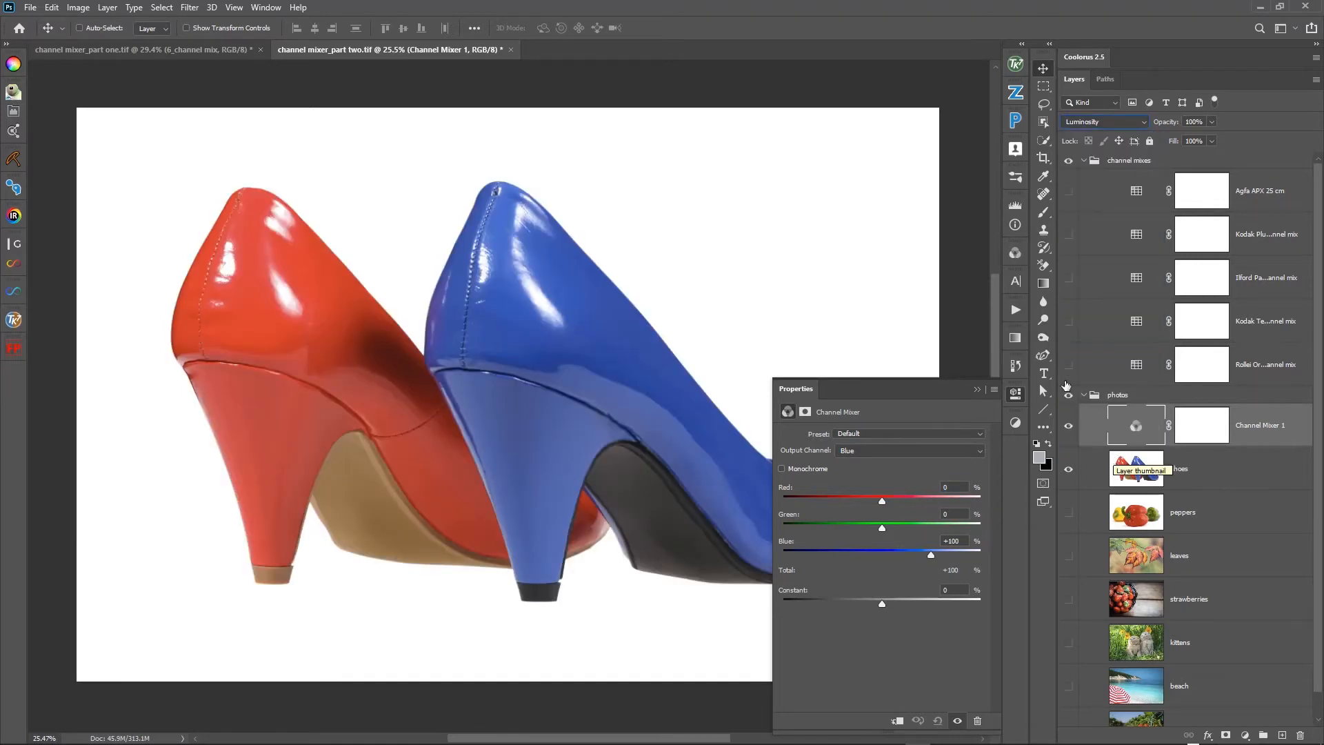
pyautogui.click(782, 470)
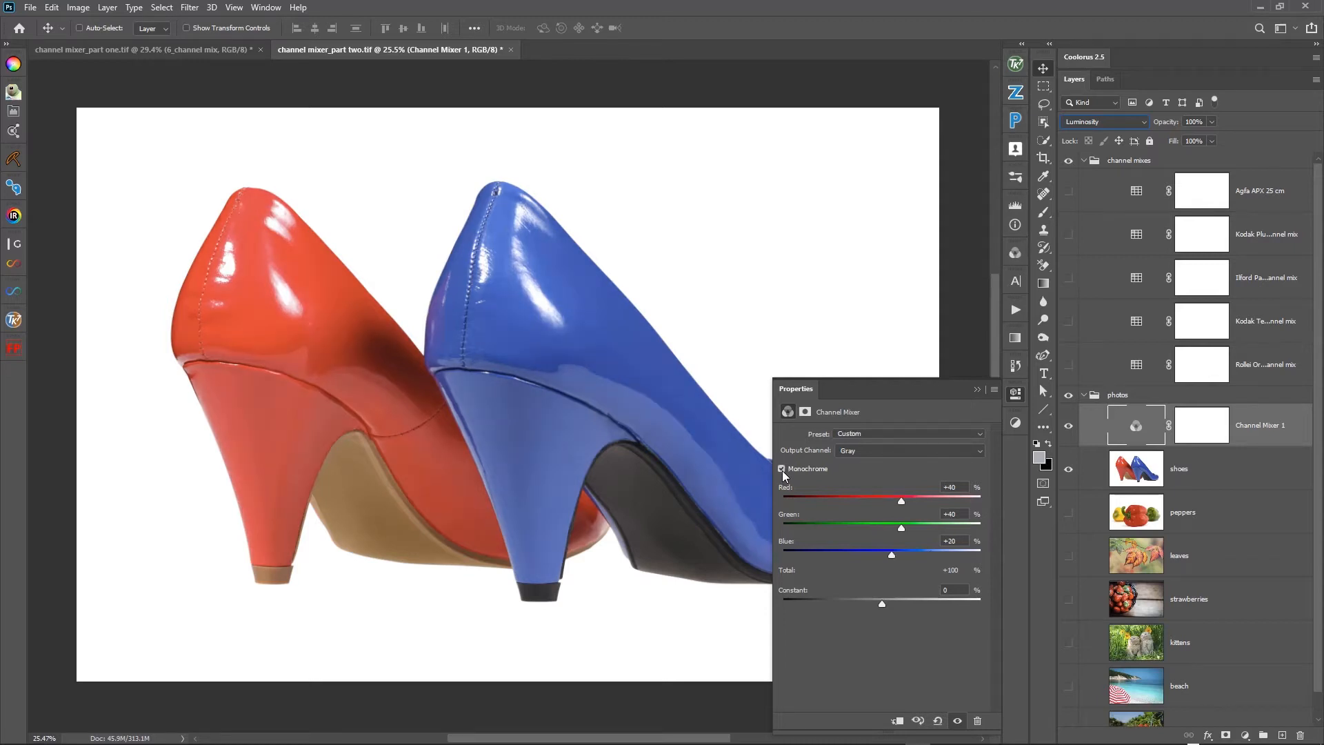
# - Preview the monochrome mixer in Normal blend mode, return it to Luminosity, and look at its available output channels
pyautogui.click(1075, 128)
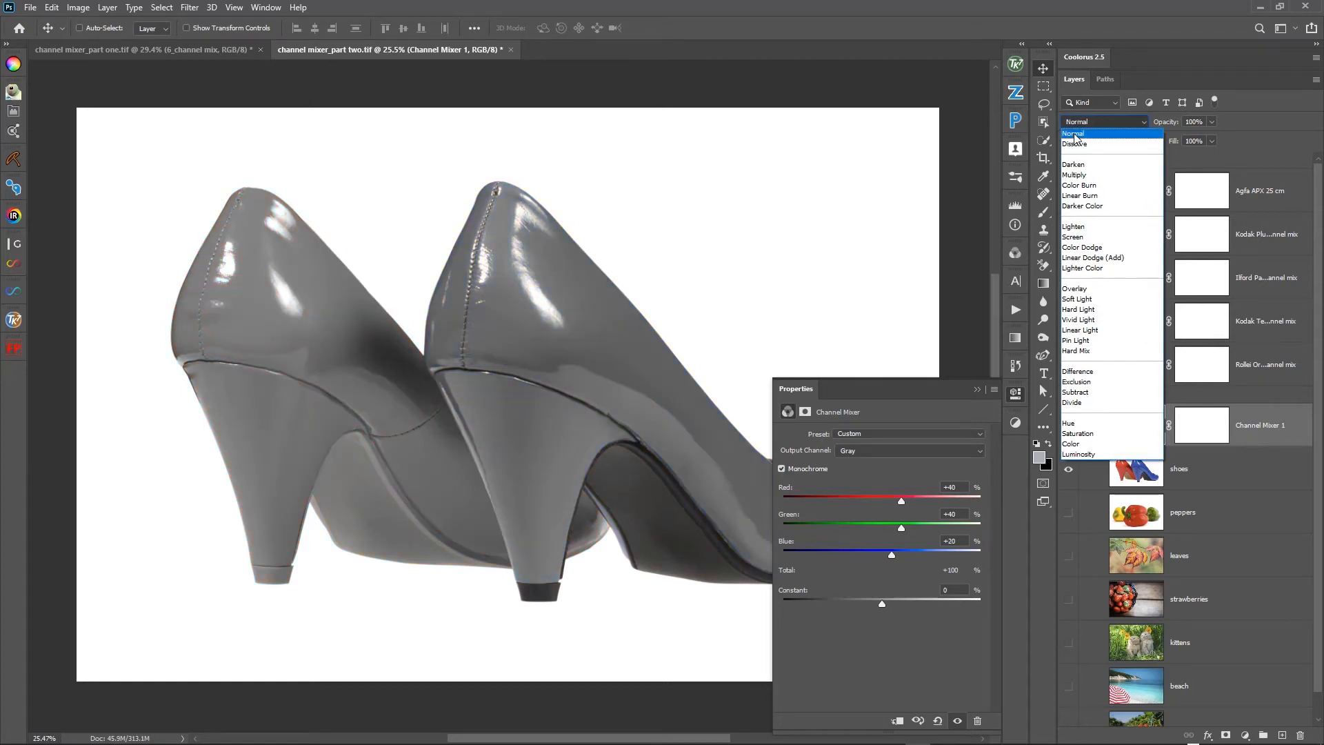
pyautogui.click(1075, 124)
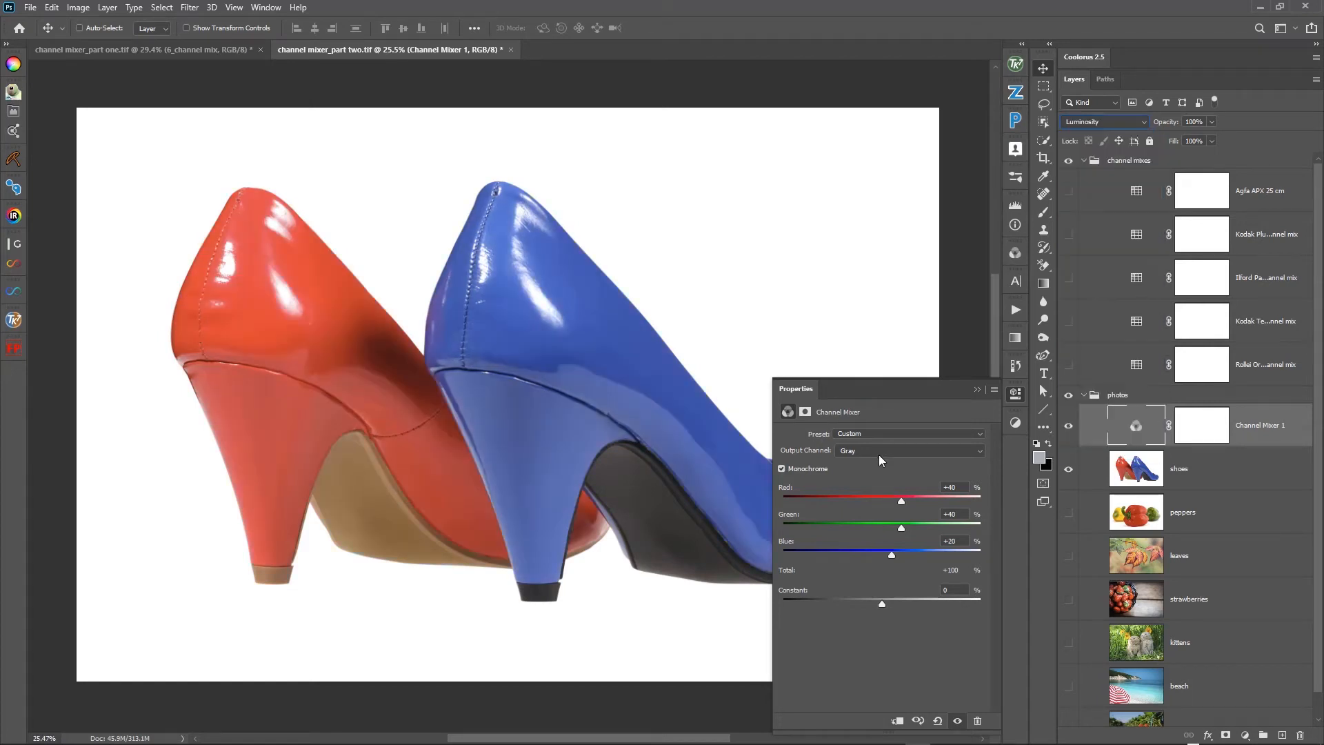
pyautogui.click(870, 452)
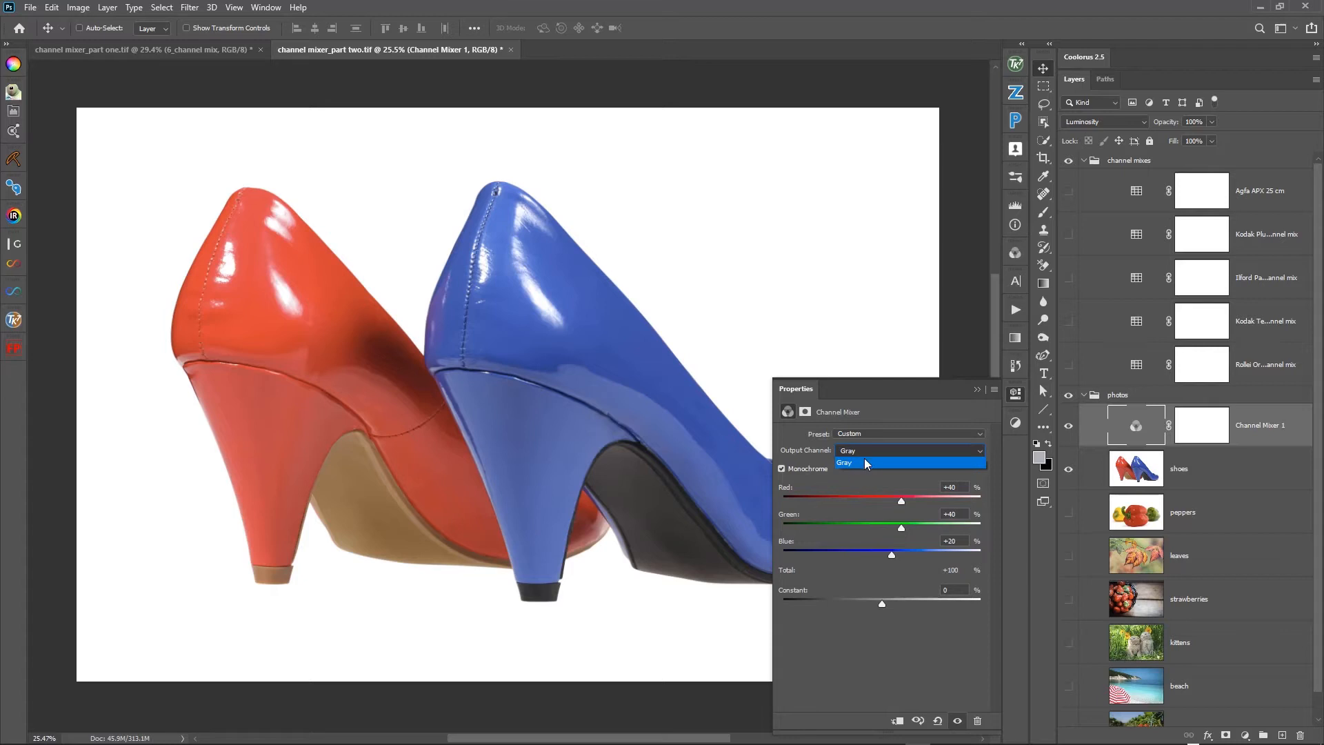
pyautogui.click(866, 452)
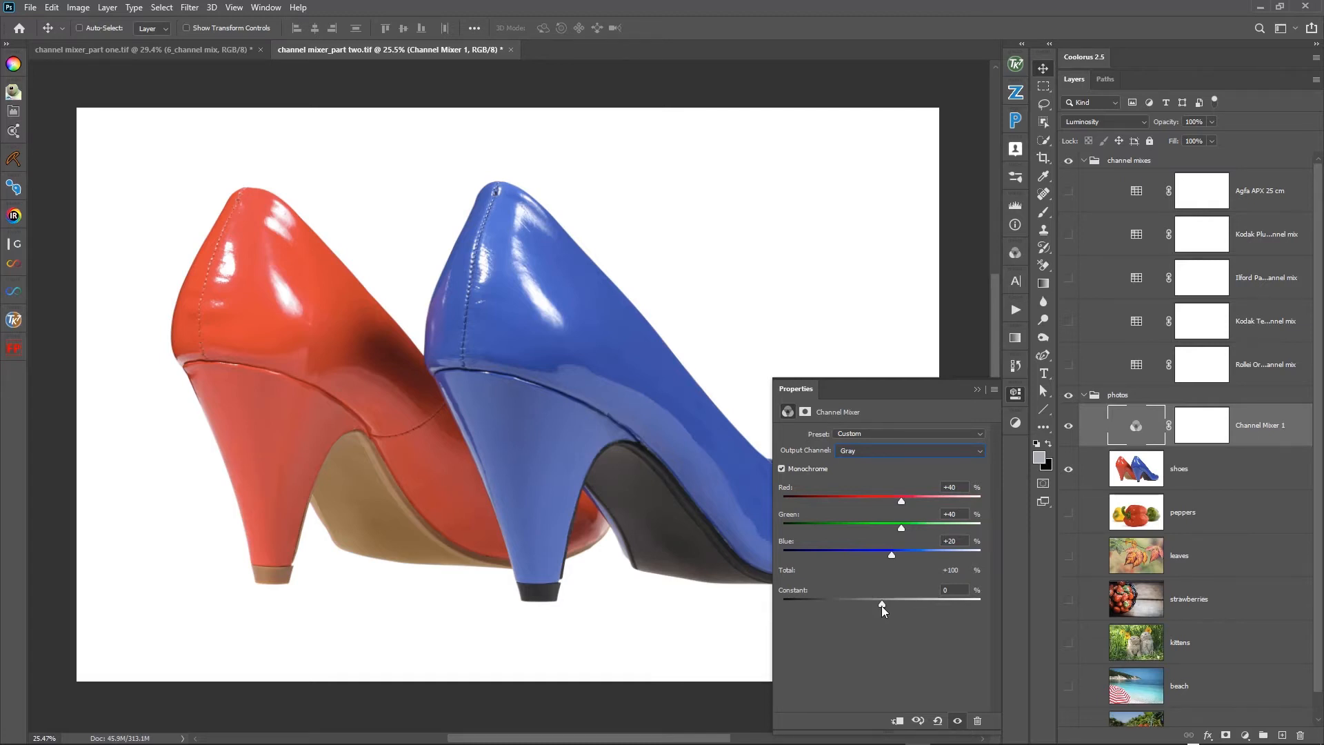
# - Try Red +8%, Green +62% and Blue +33% in the monochrome mix, reset the adjustment, and make it Monochrome again
pyautogui.moveTo(882, 606)
pyautogui.mouseDown()
pyautogui.moveTo(902, 606)
pyautogui.moveTo(862, 603)
pyautogui.moveTo(881, 603)
pyautogui.mouseUp()
pyautogui.moveTo(802, 593); pyautogui.dragTo(803, 593)
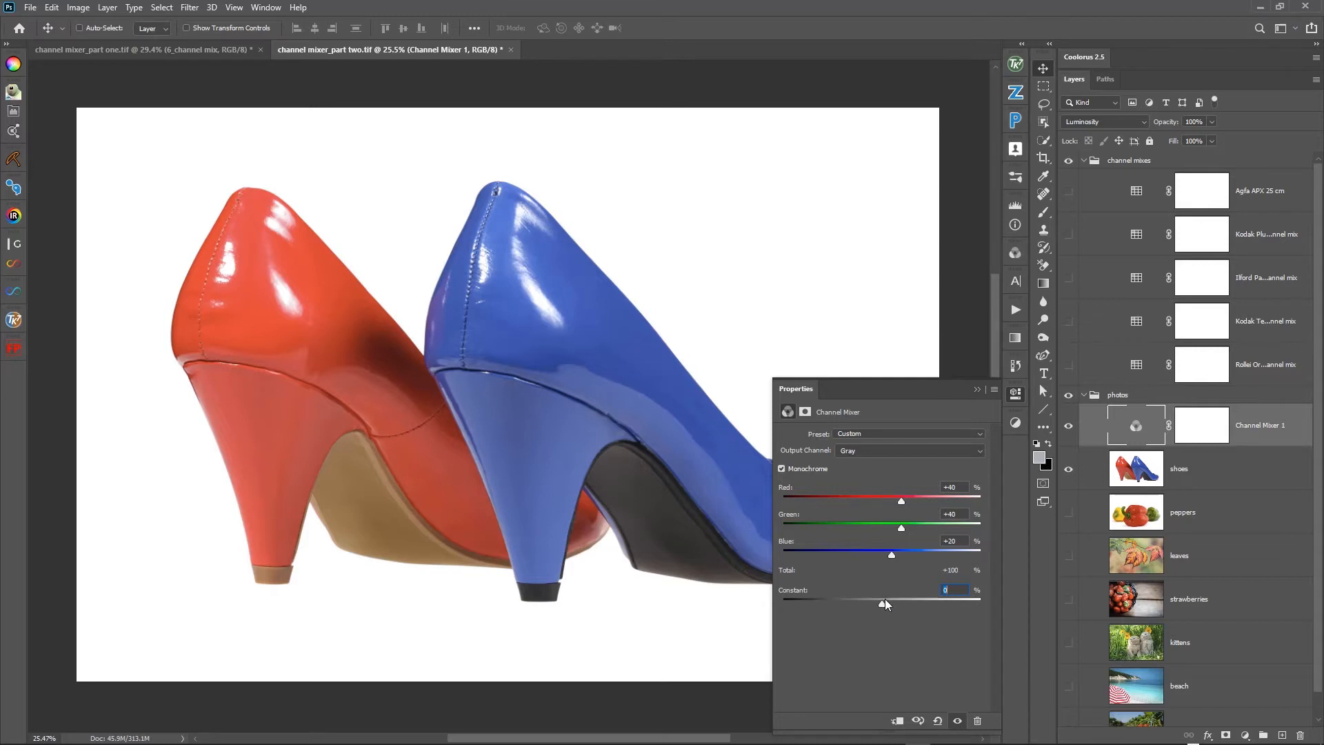
pyautogui.click(1071, 428)
pyautogui.click(1072, 428)
pyautogui.moveTo(902, 499)
pyautogui.mouseDown()
pyautogui.moveTo(912, 527)
pyautogui.moveTo(885, 500)
pyautogui.mouseUp()
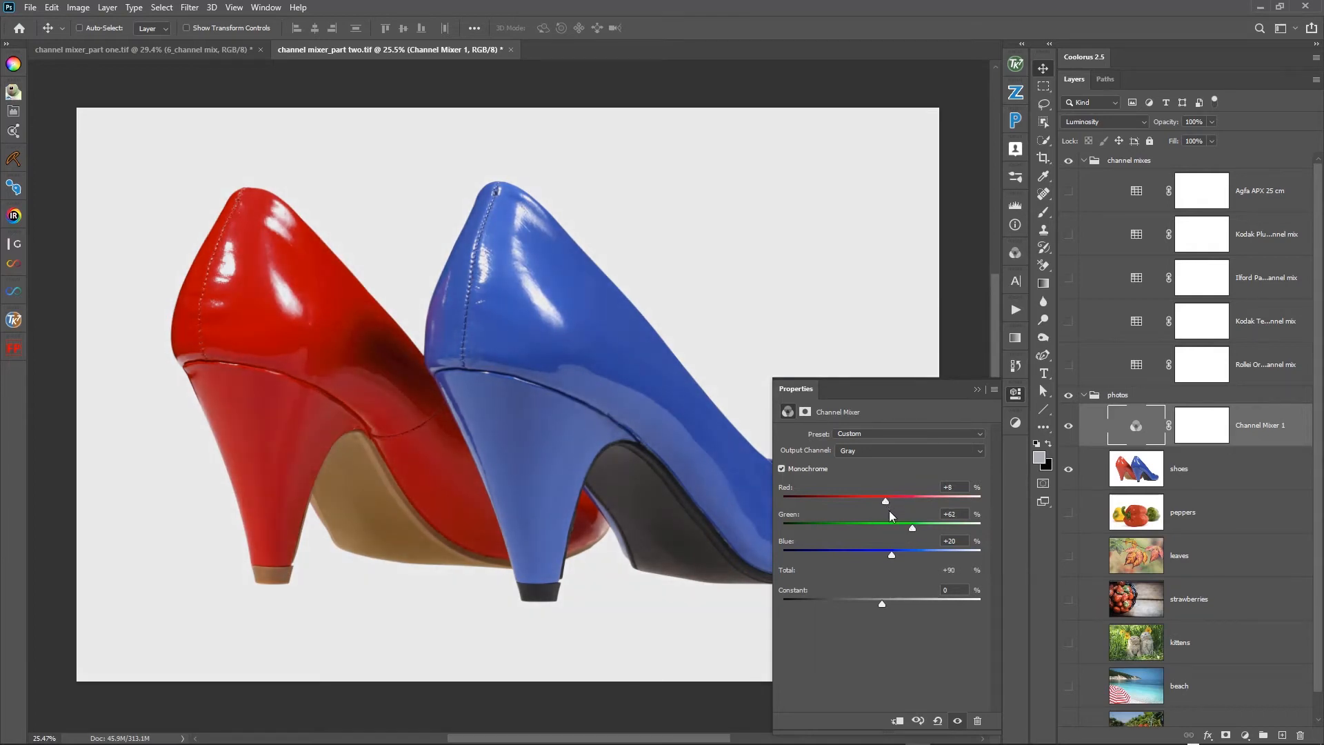
pyautogui.moveTo(894, 556); pyautogui.dragTo(900, 554)
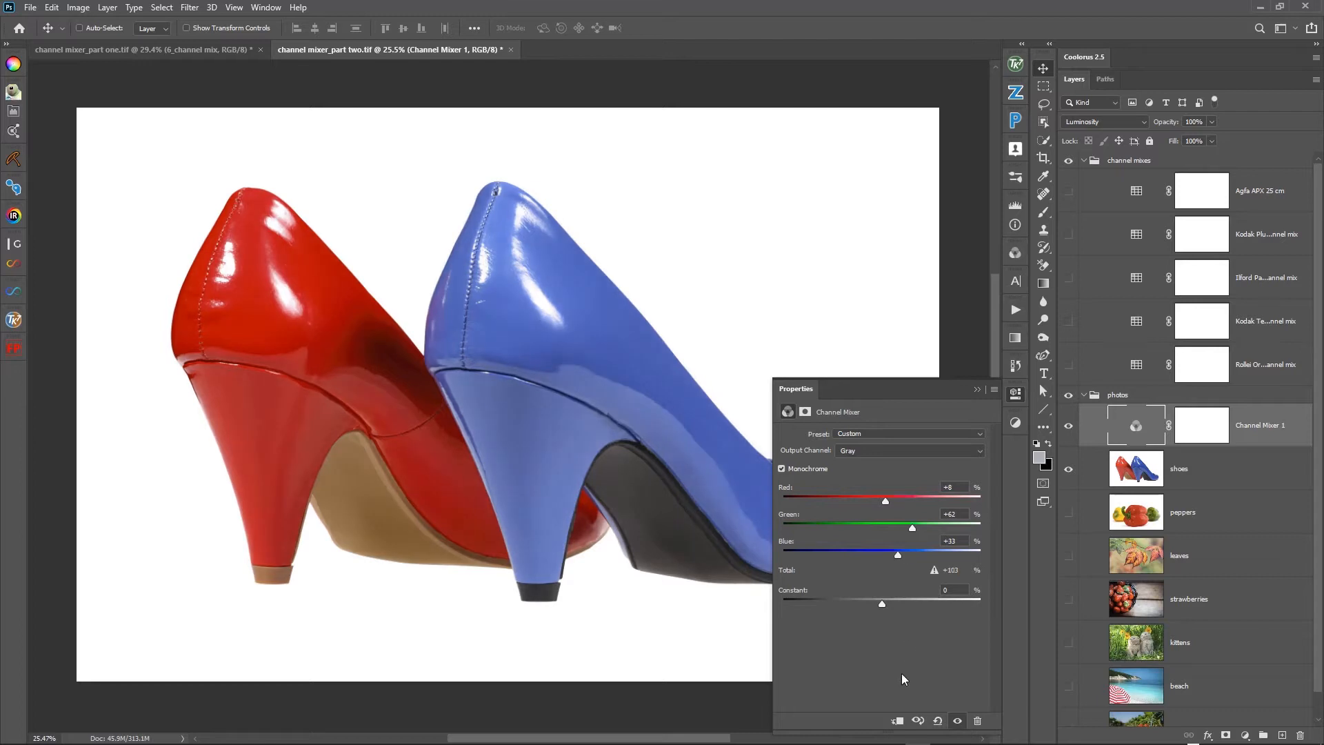
pyautogui.click(939, 721)
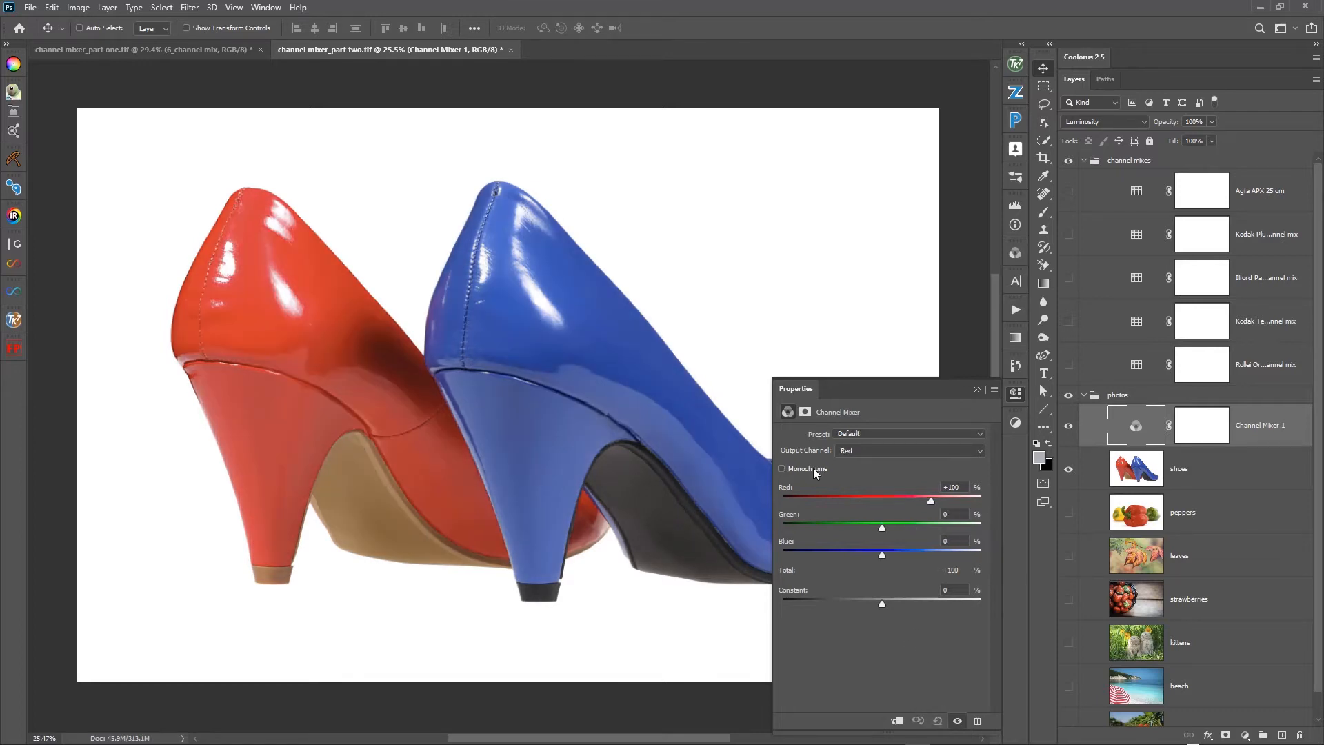
pyautogui.click(783, 468)
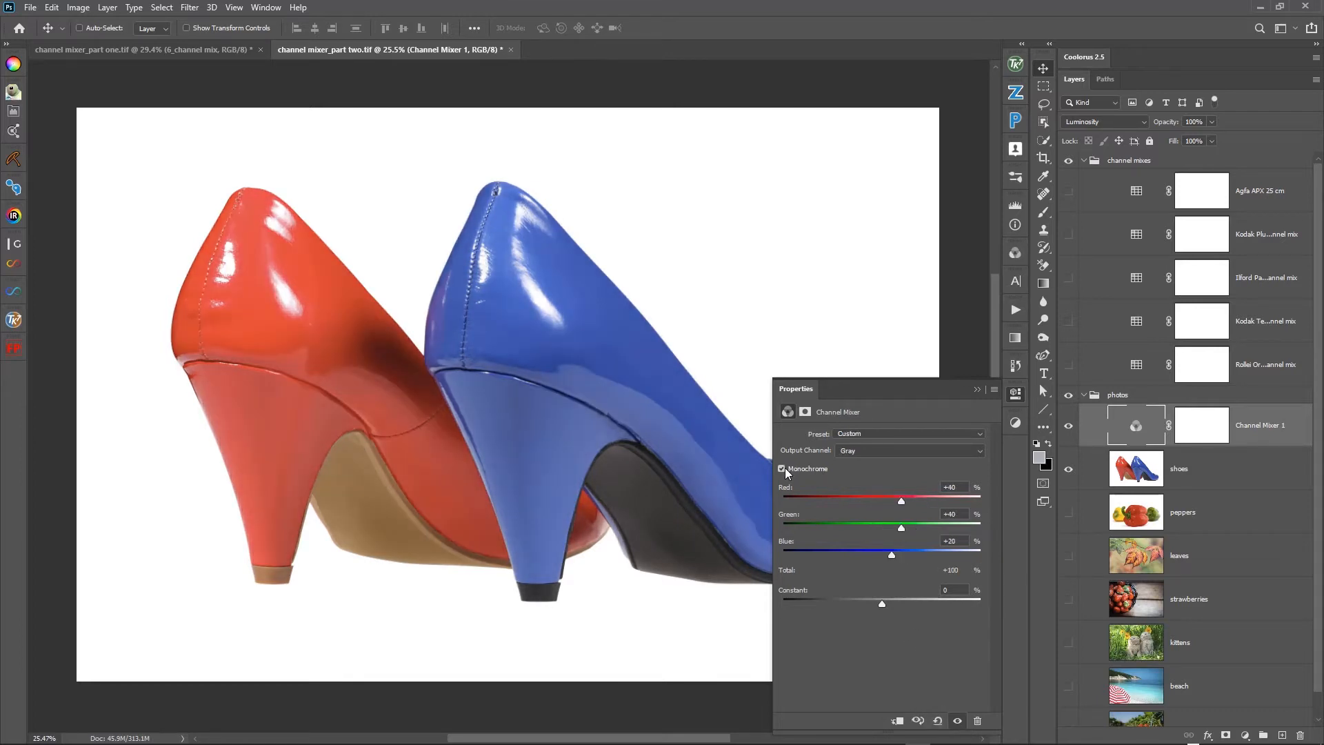
# - View the shoes photo's Red, Green and Blue channels one by one, and return to the RGB composite
pyautogui.click(1015, 254)
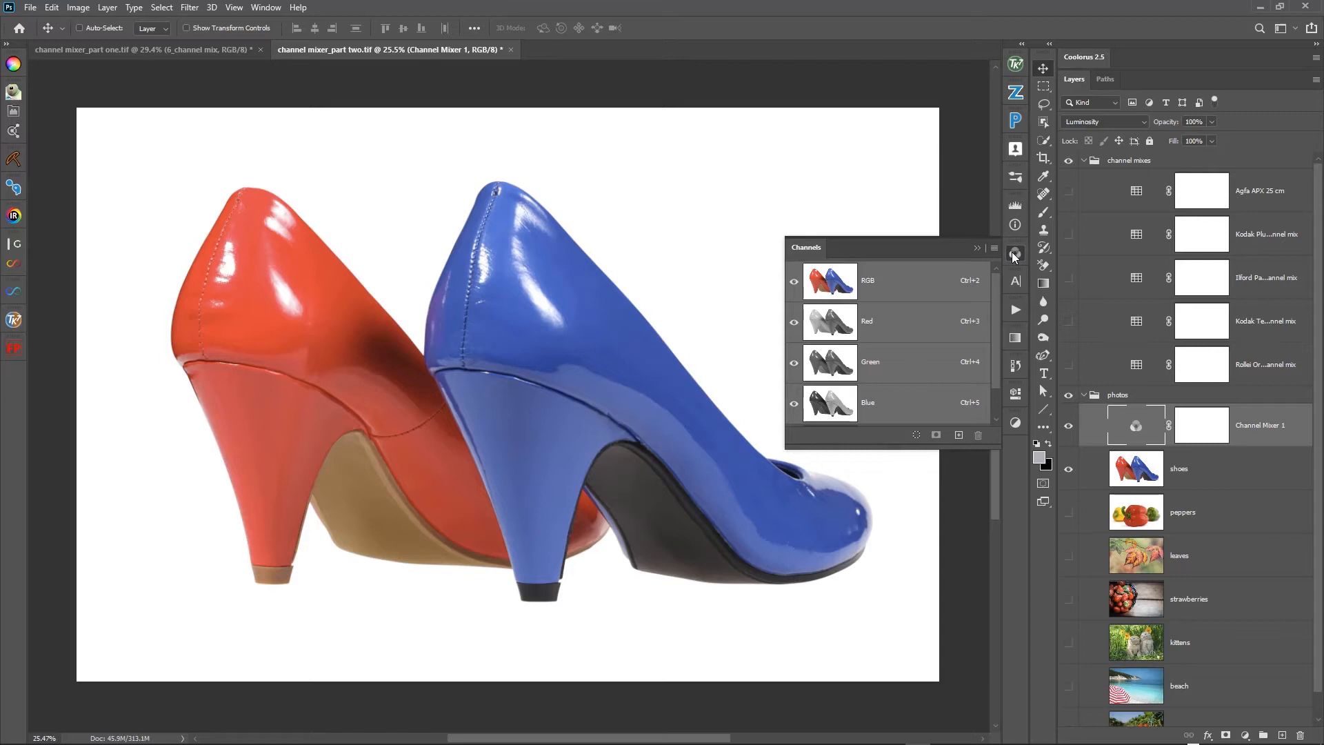
pyautogui.click(839, 338)
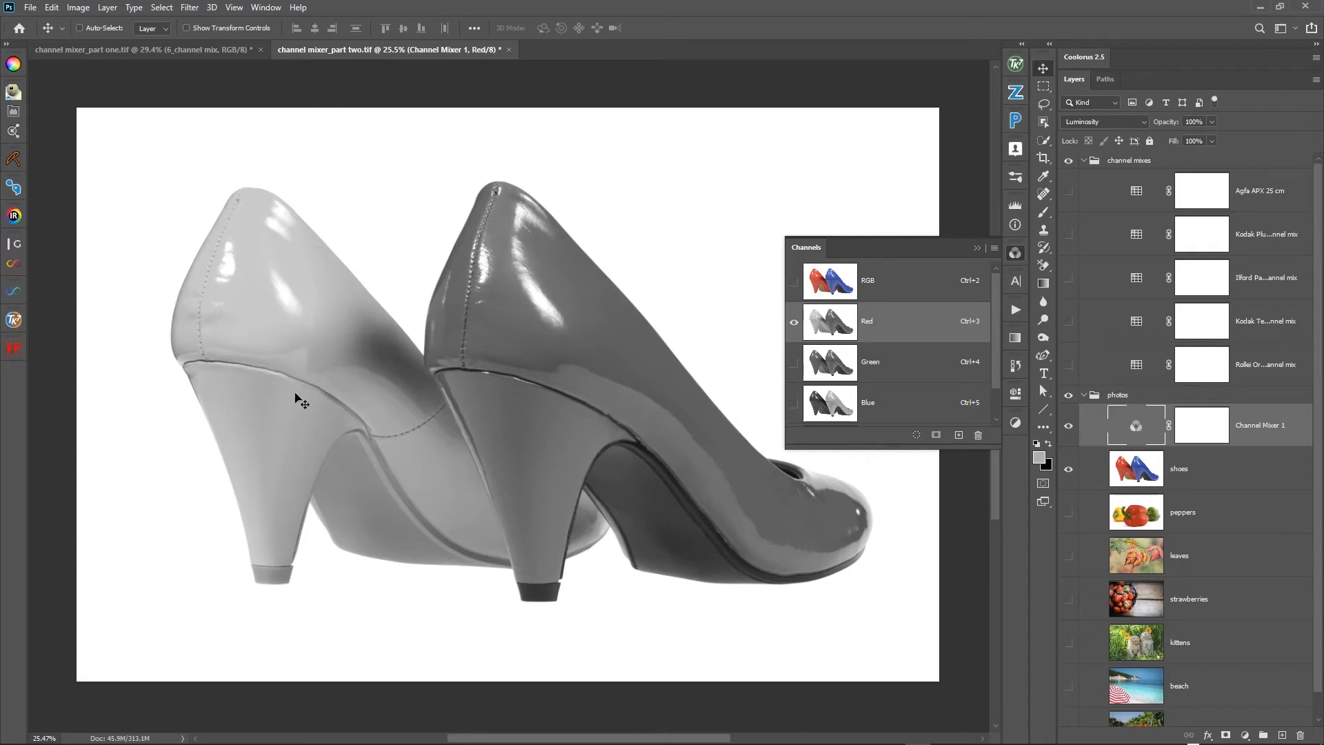
pyautogui.click(841, 370)
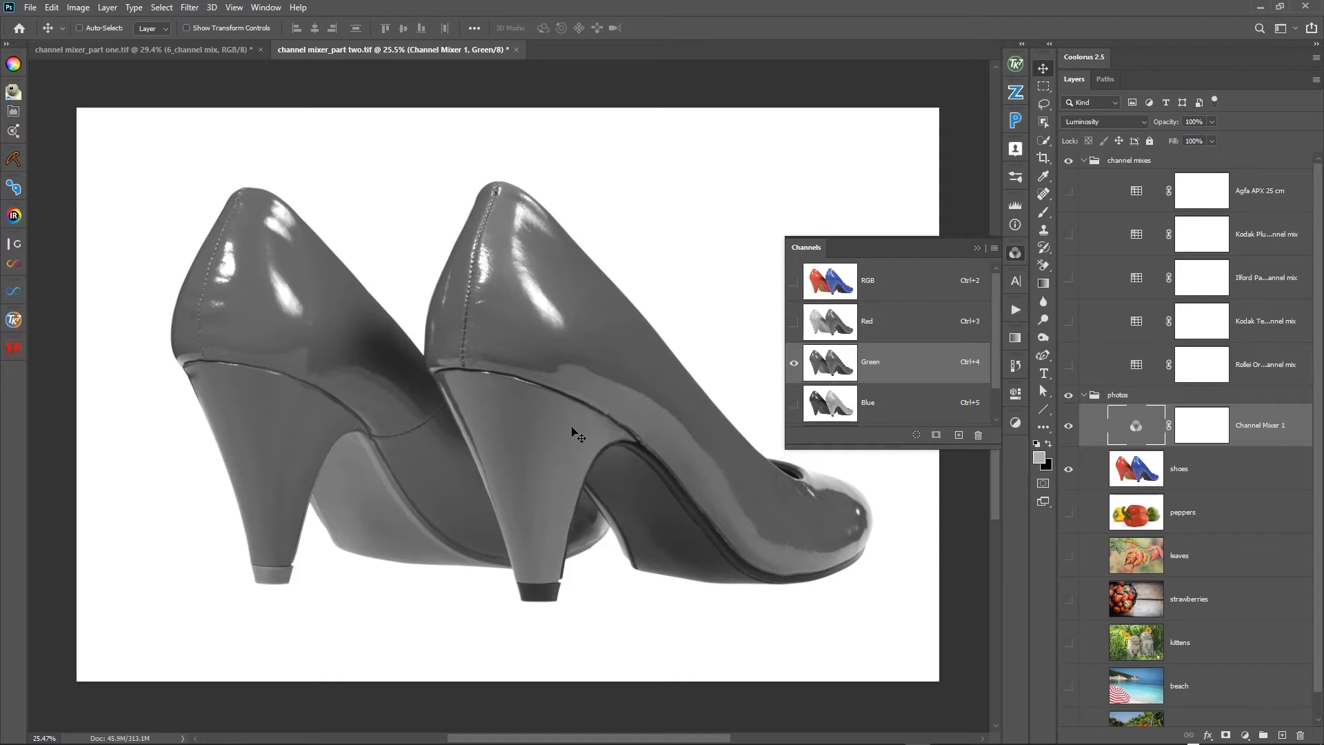
pyautogui.click(844, 414)
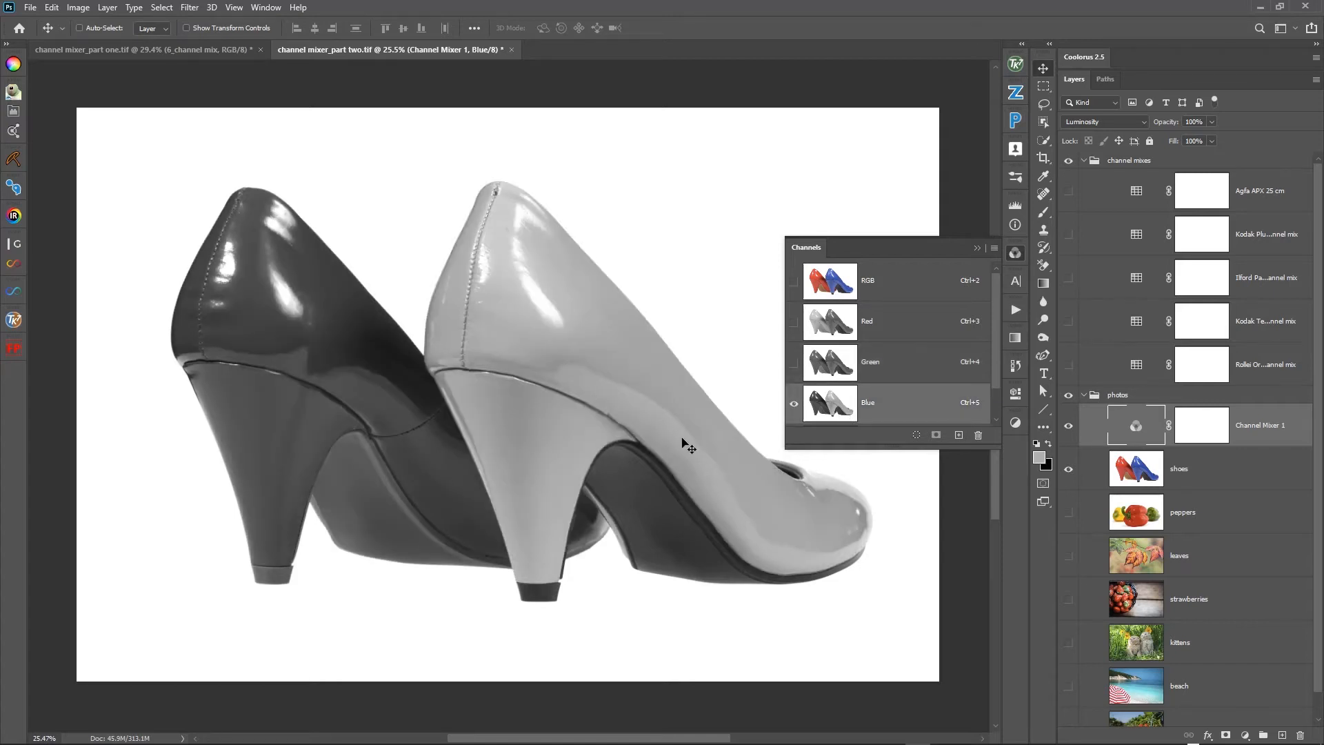
pyautogui.click(857, 279)
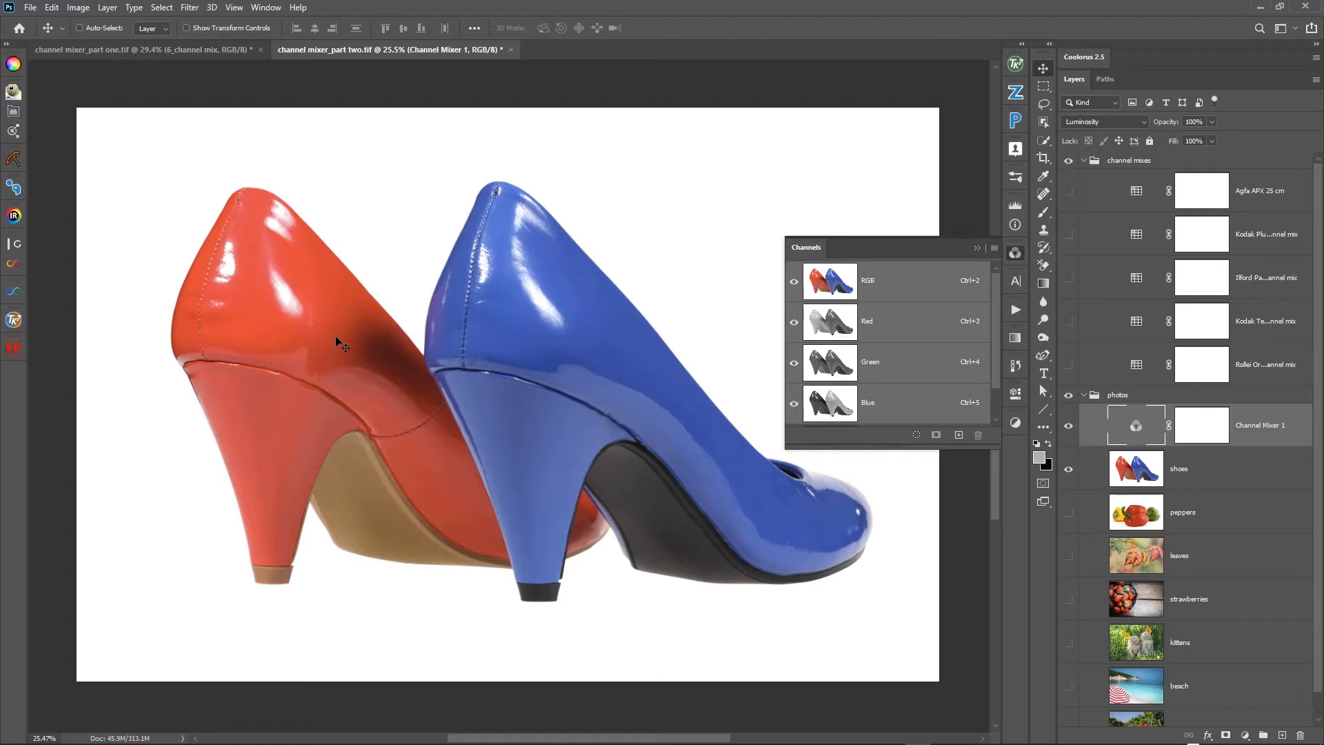
pyautogui.click(978, 247)
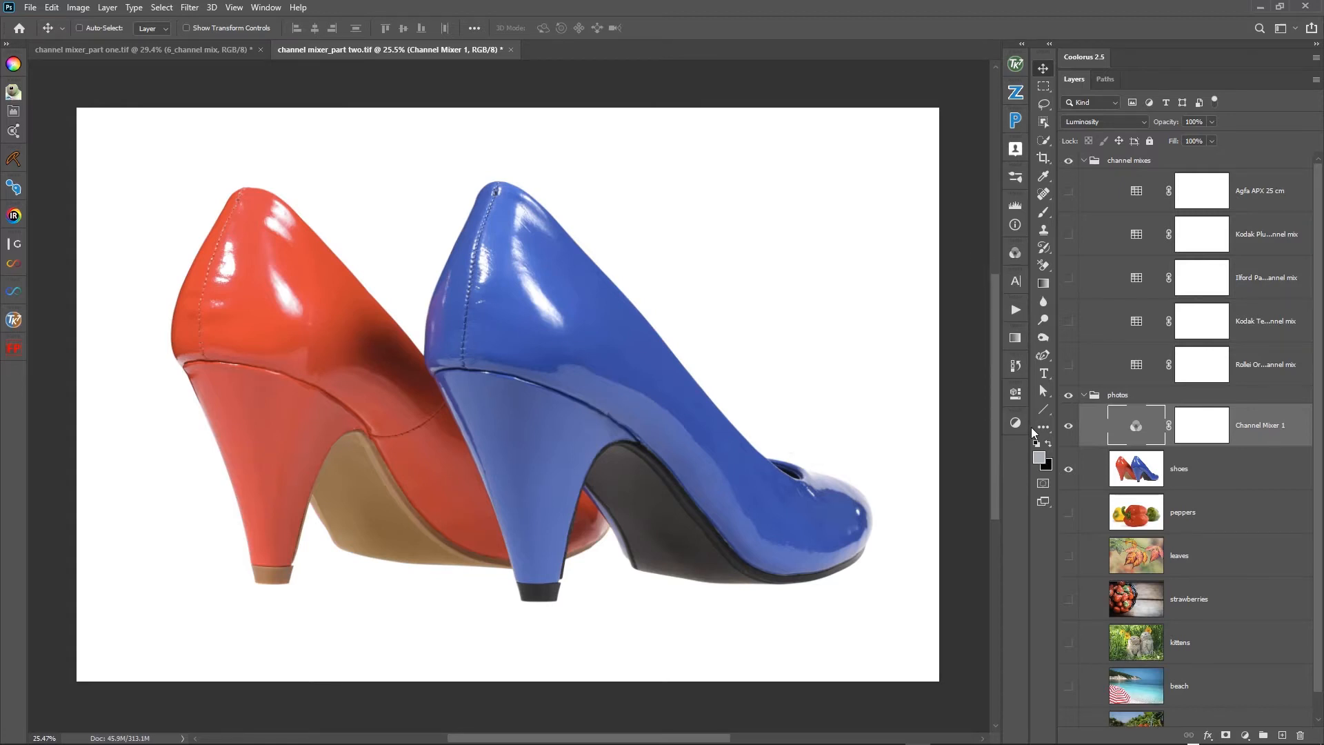
# - Try Red +9% with Blue at +43% and 0% in the monochrome mix, and restore the default monochrome values
pyautogui.doubleClick(1146, 434)
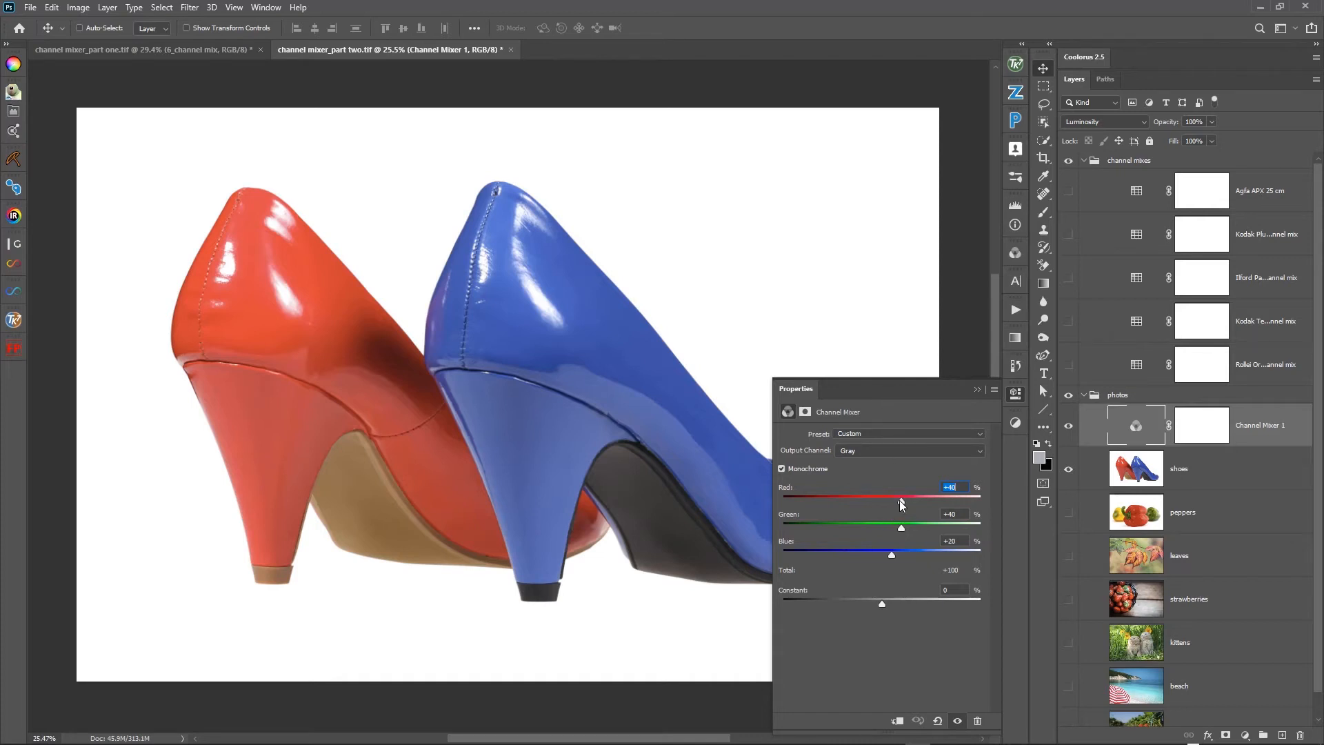
pyautogui.moveTo(899, 500); pyautogui.dragTo(885, 503)
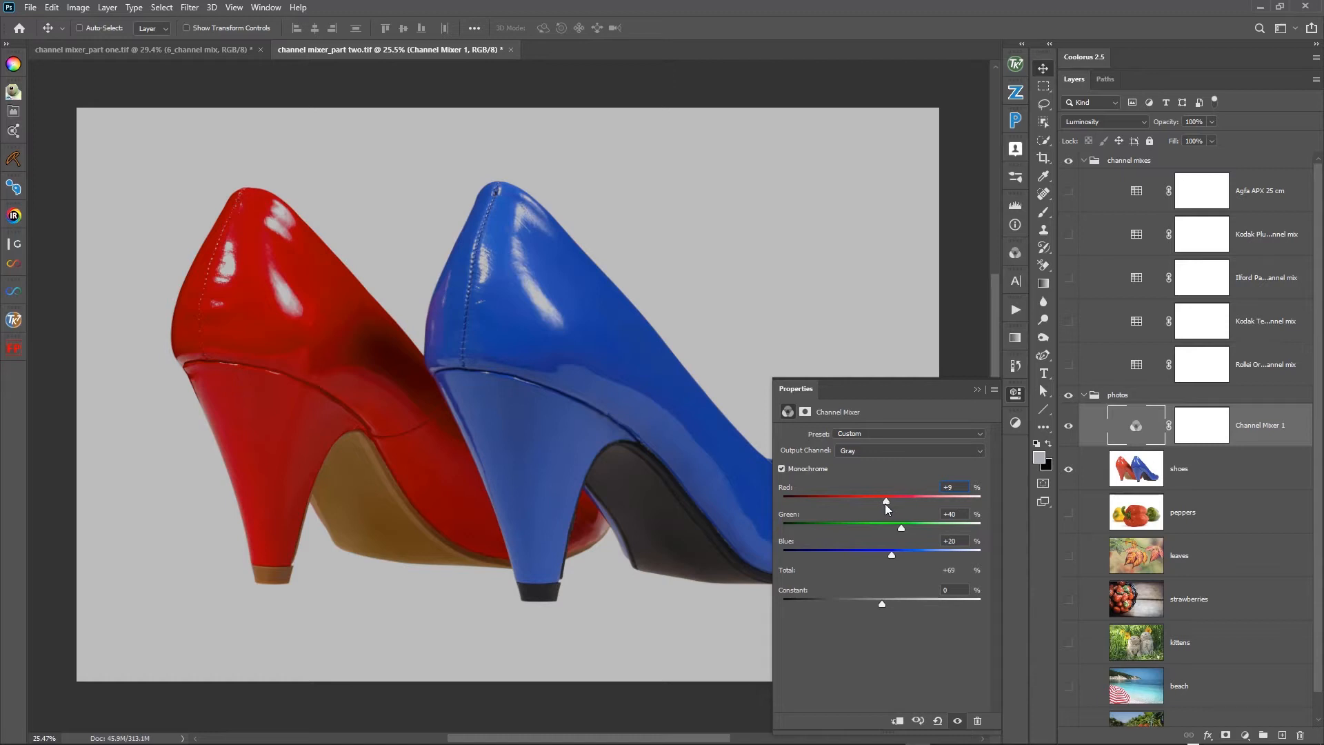
pyautogui.moveTo(891, 553); pyautogui.dragTo(902, 550)
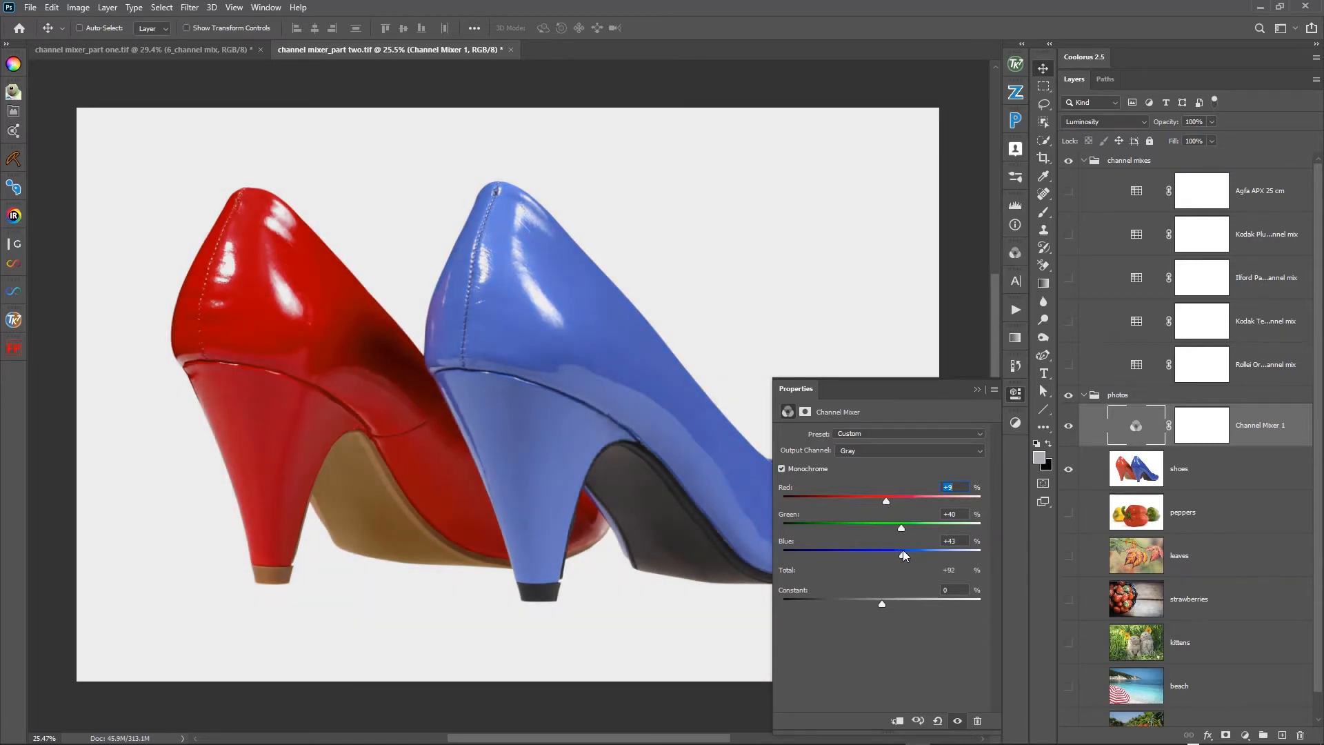
pyautogui.doubleClick(786, 542)
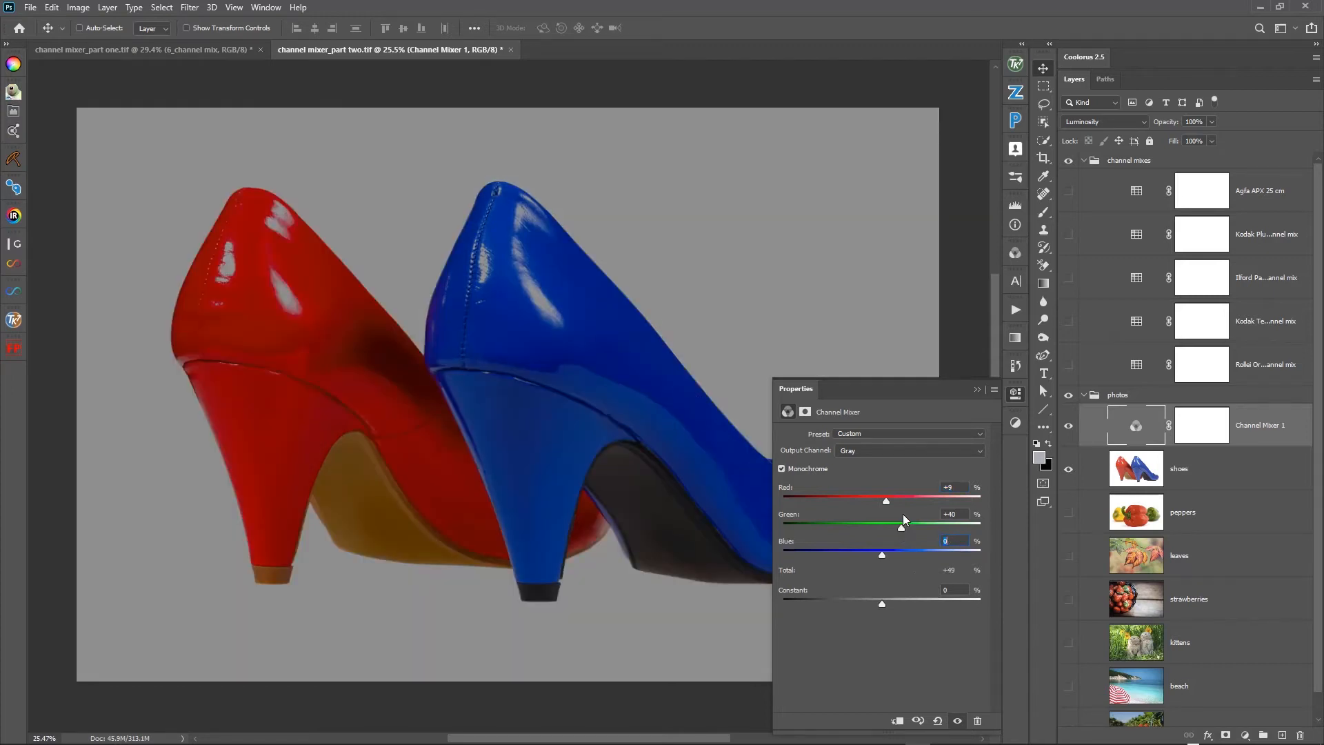
pyautogui.click(938, 720)
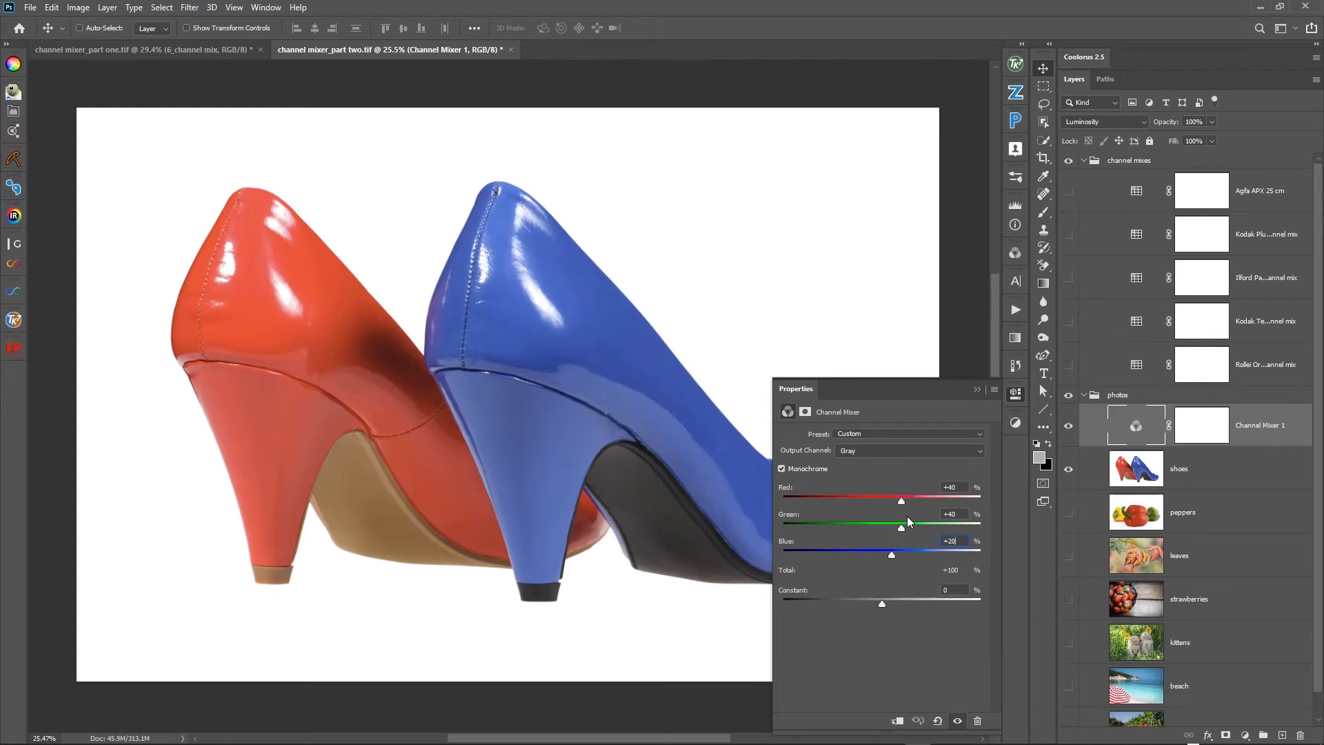
# - Try Red +8% with Green +69% in the monochrome mix, and change them to Red +2% and Green +77%
pyautogui.moveTo(902, 501); pyautogui.dragTo(886, 502)
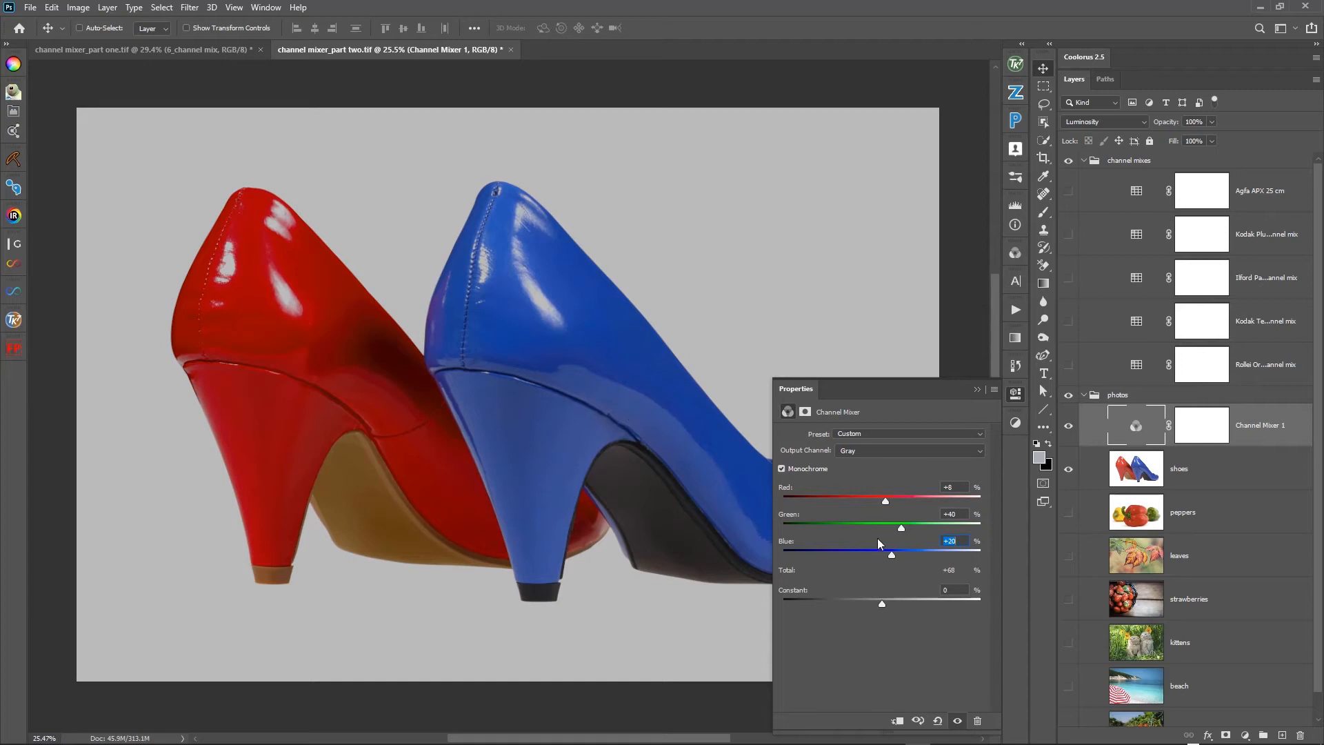
pyautogui.moveTo(903, 528); pyautogui.dragTo(917, 533)
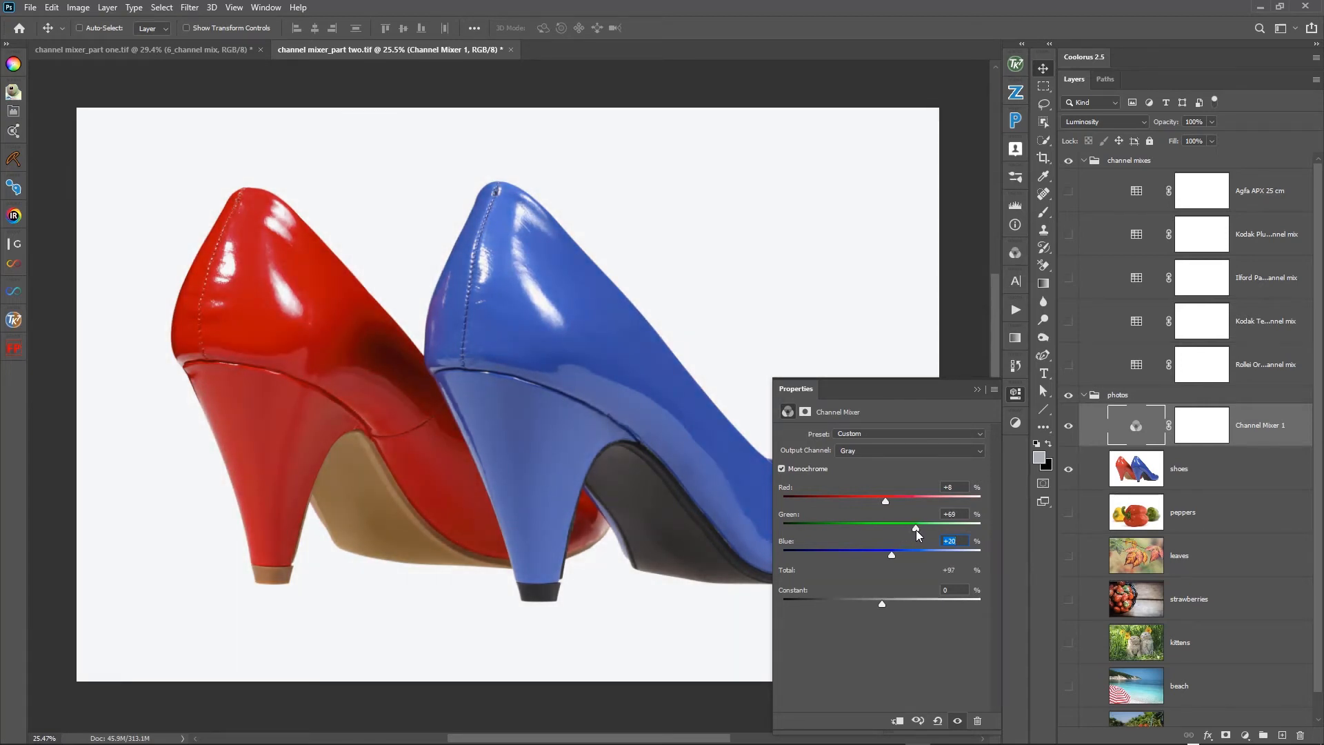
pyautogui.moveTo(881, 502); pyautogui.dragTo(920, 528)
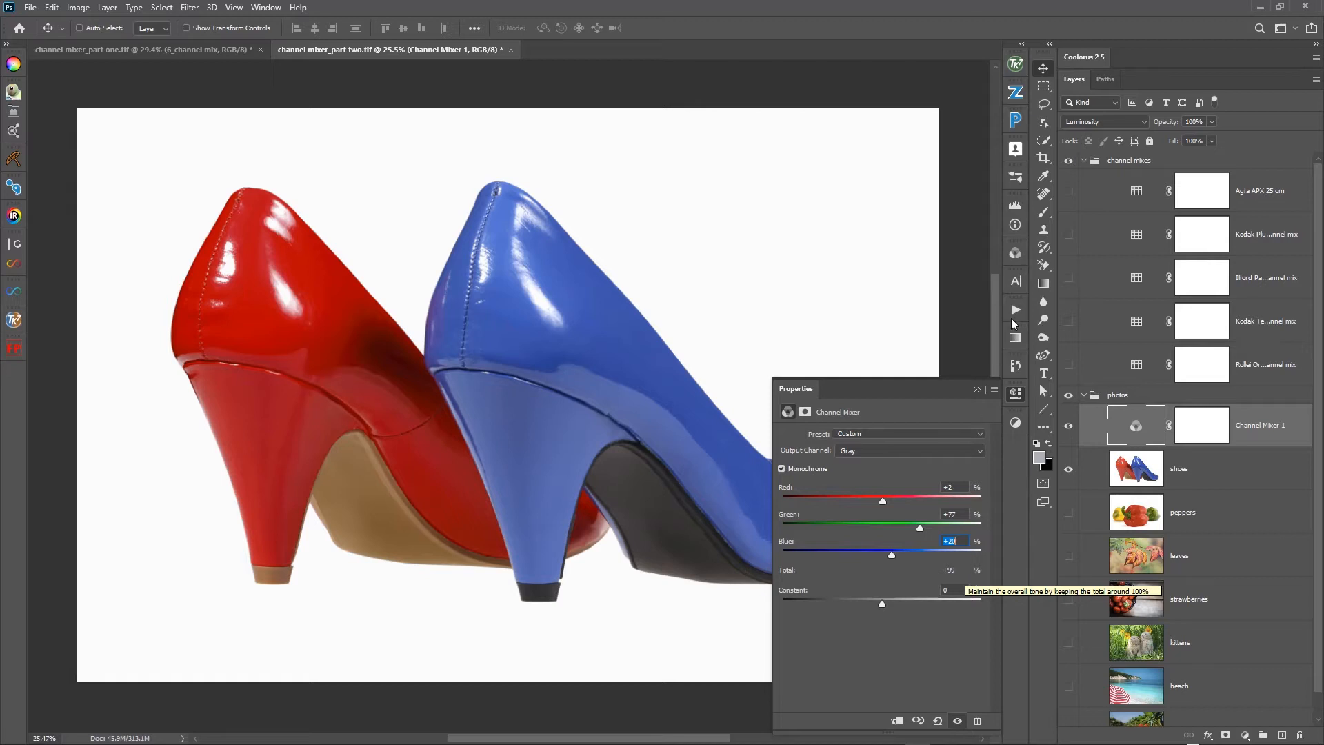
# - Examine the image's histogram for the combined RGB channel
pyautogui.click(1017, 205)
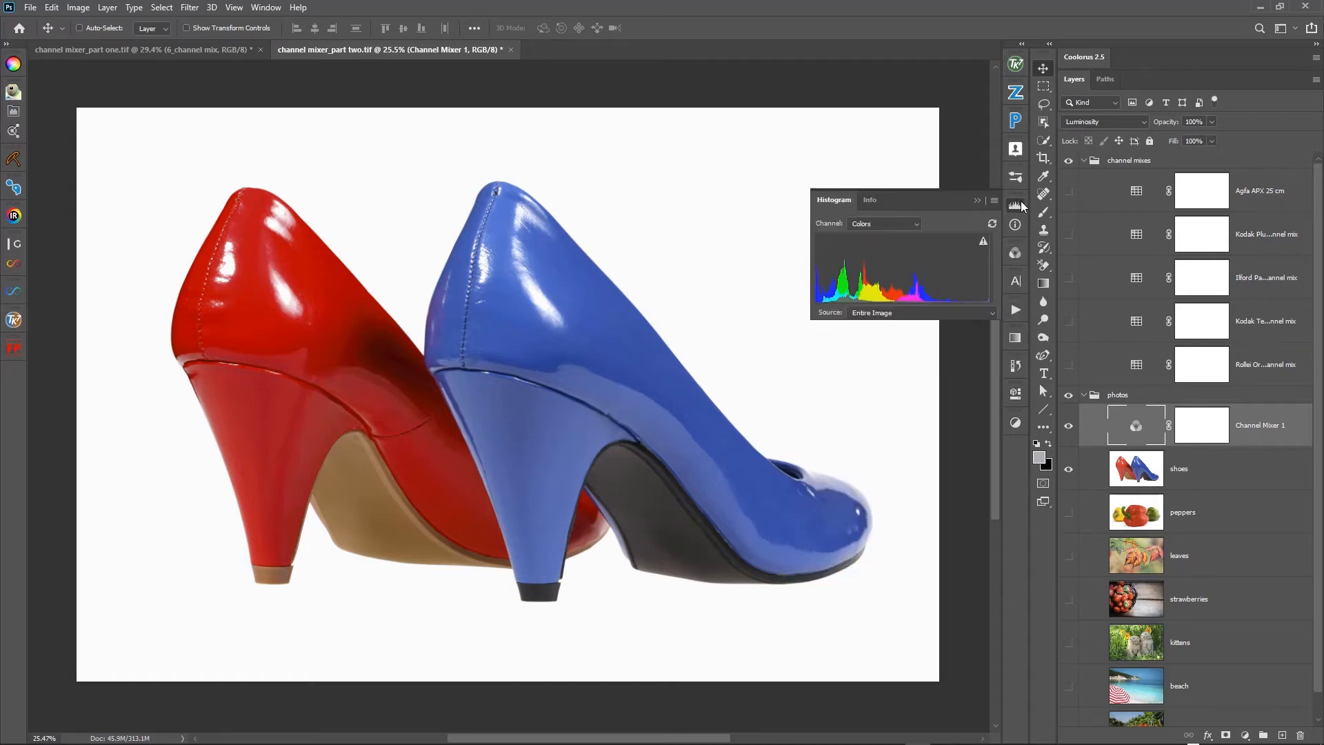
pyautogui.click(903, 224)
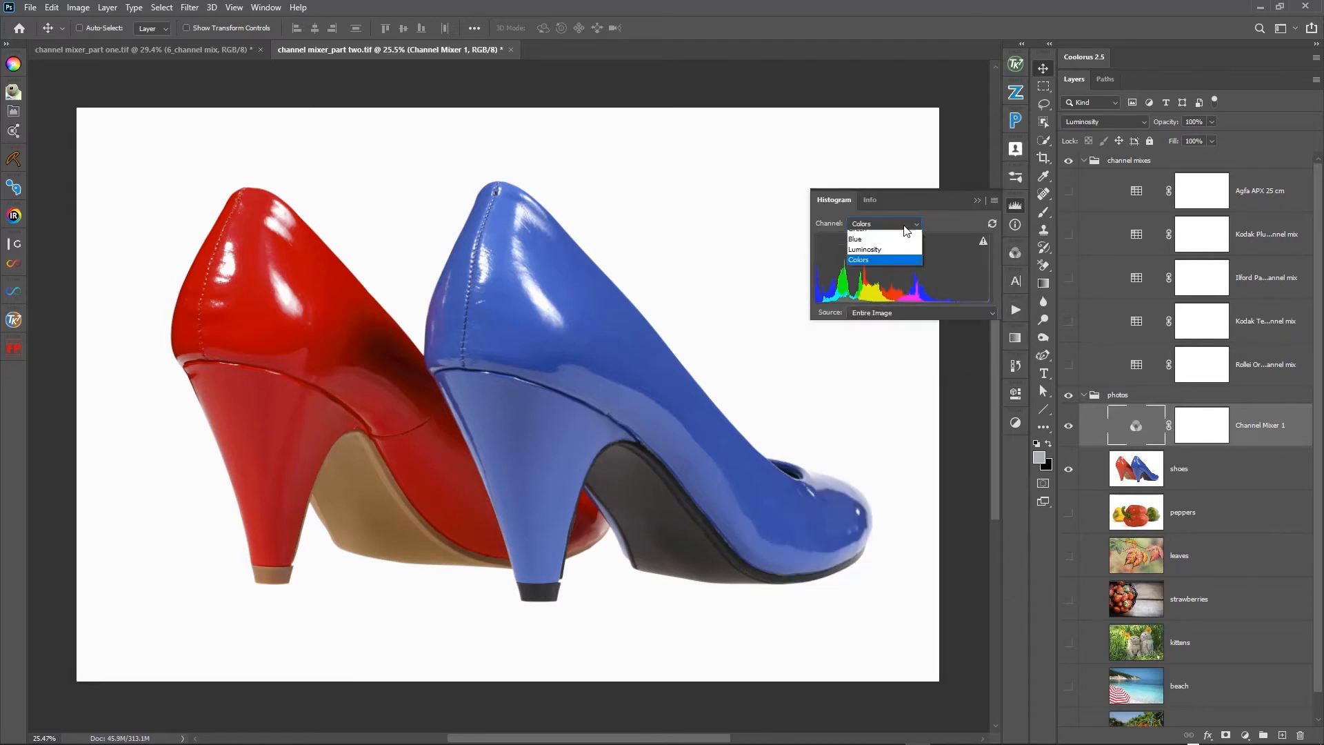
pyautogui.click(869, 236)
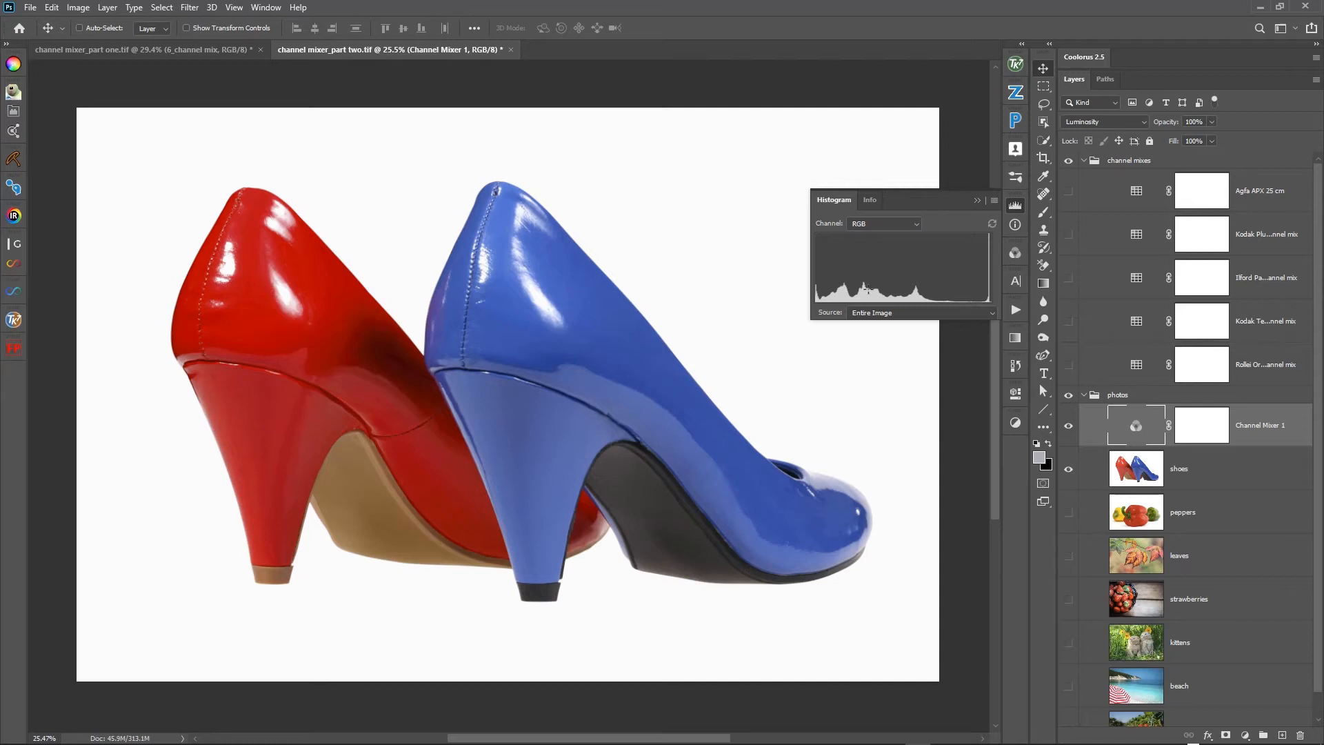
pyautogui.click(975, 199)
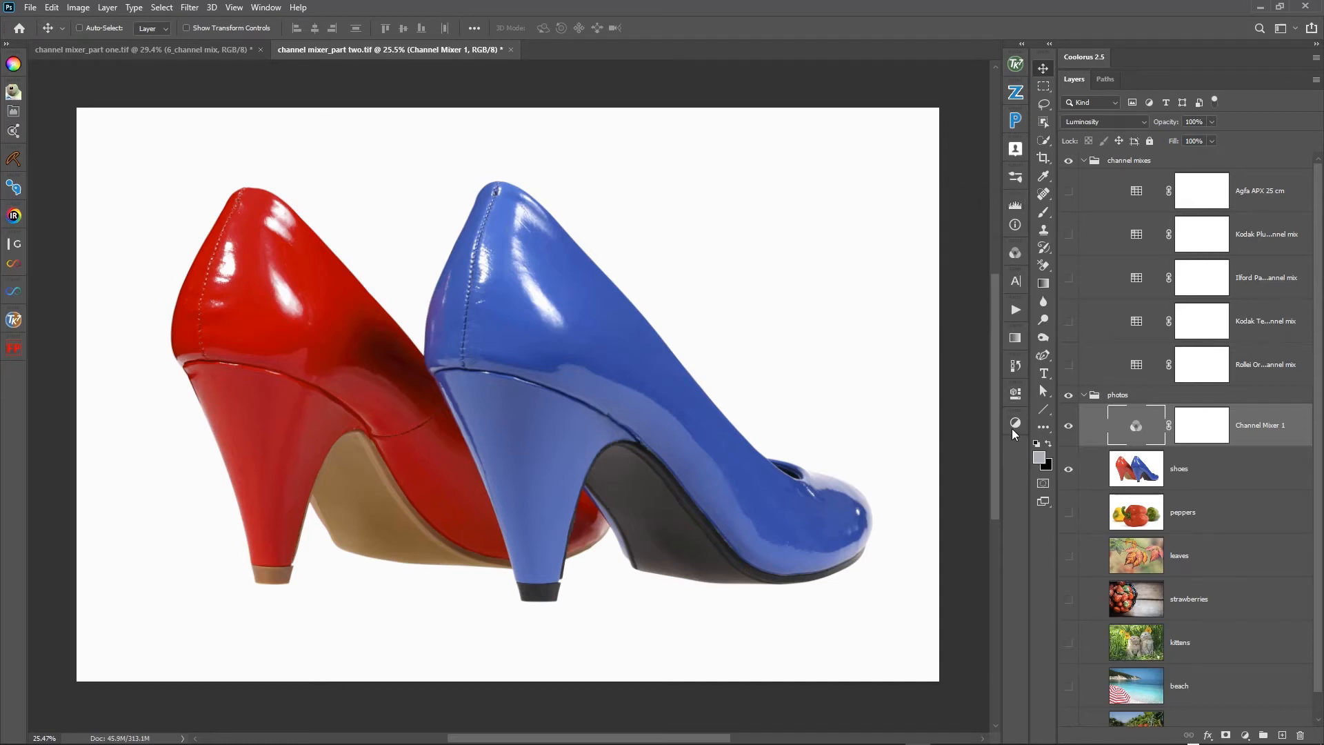
pyautogui.click(1013, 425)
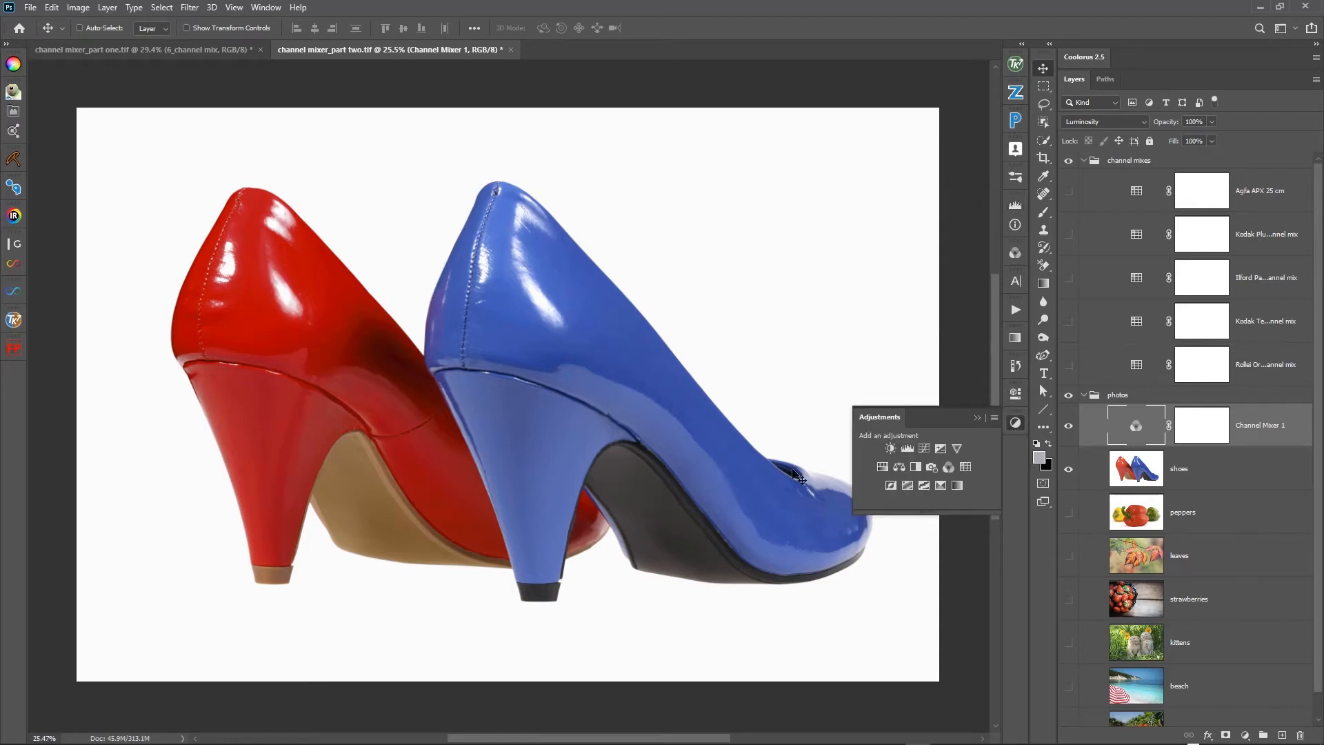
# - Reset the Channel Mixer, try Red +23%, Green +108% and Blue -66% in the Red output channel, and compare before and after
pyautogui.doubleClick(1135, 429)
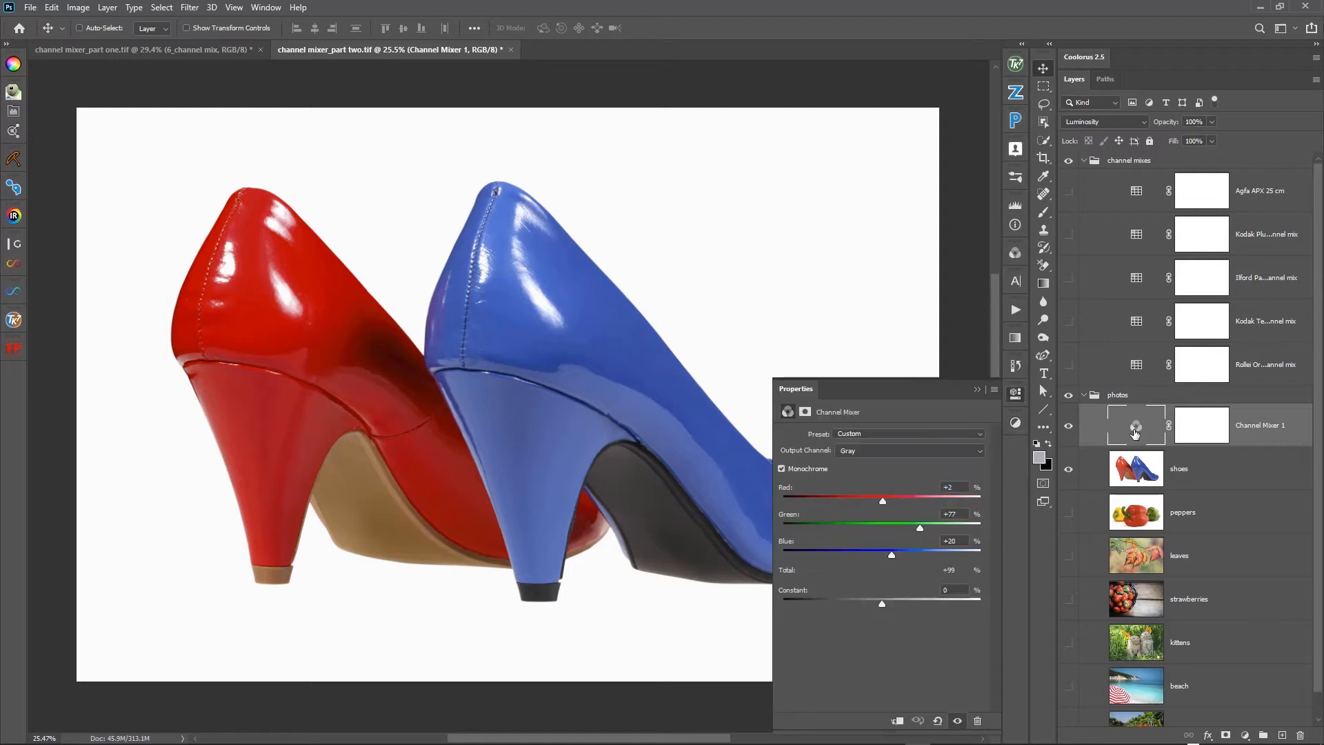
pyautogui.click(937, 721)
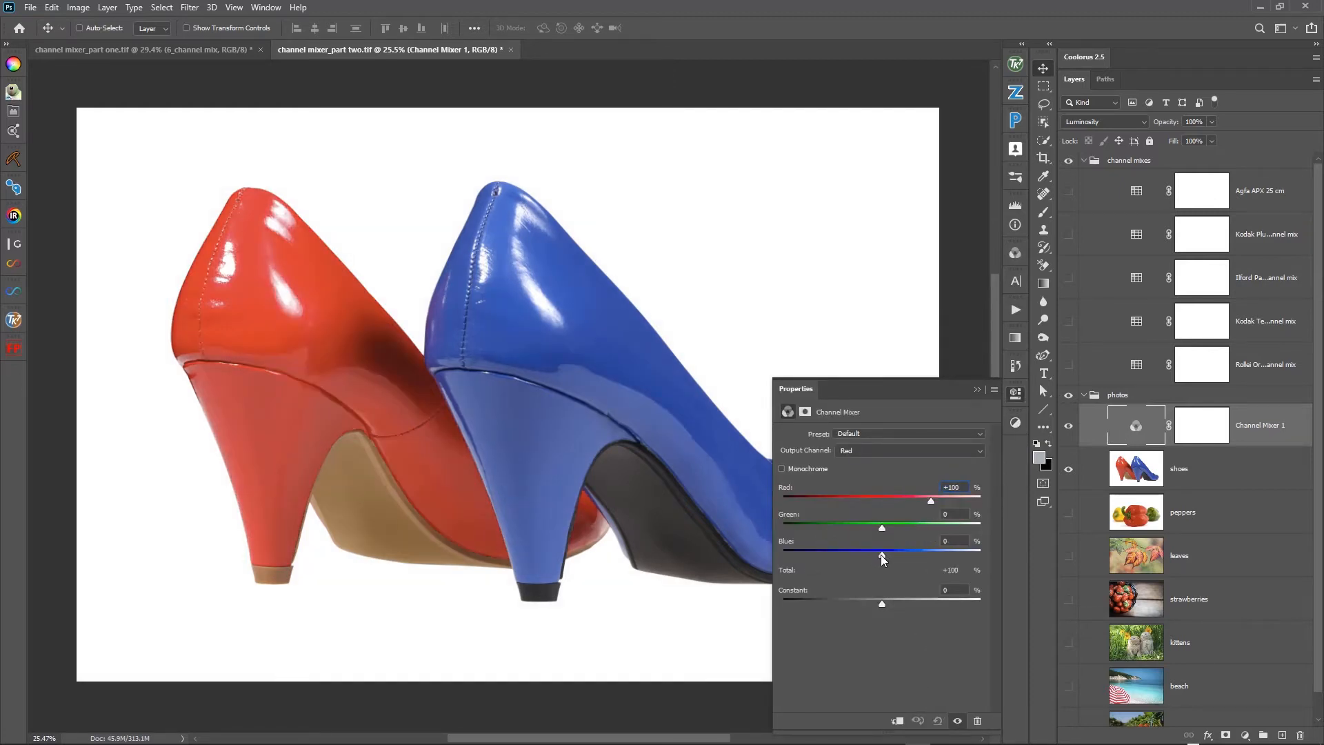
pyautogui.moveTo(882, 555); pyautogui.dragTo(850, 557)
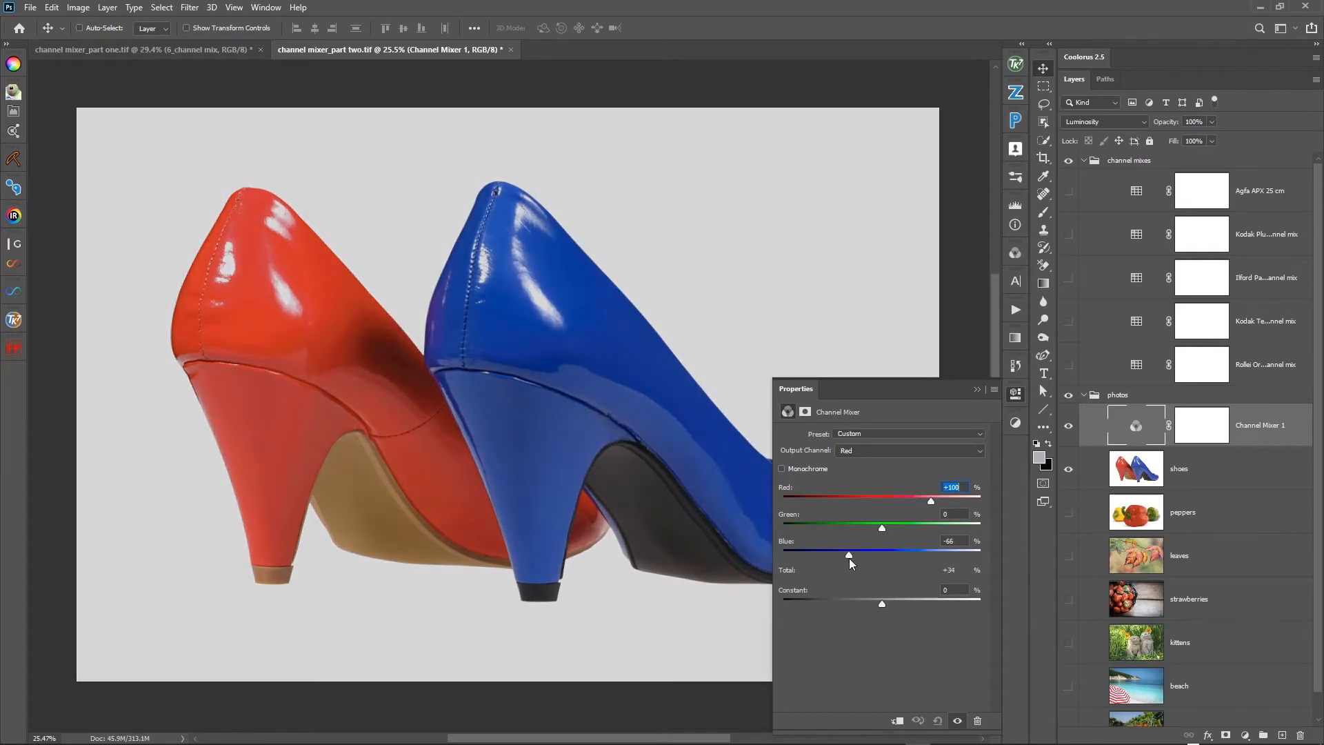
pyautogui.moveTo(883, 528); pyautogui.dragTo(931, 529)
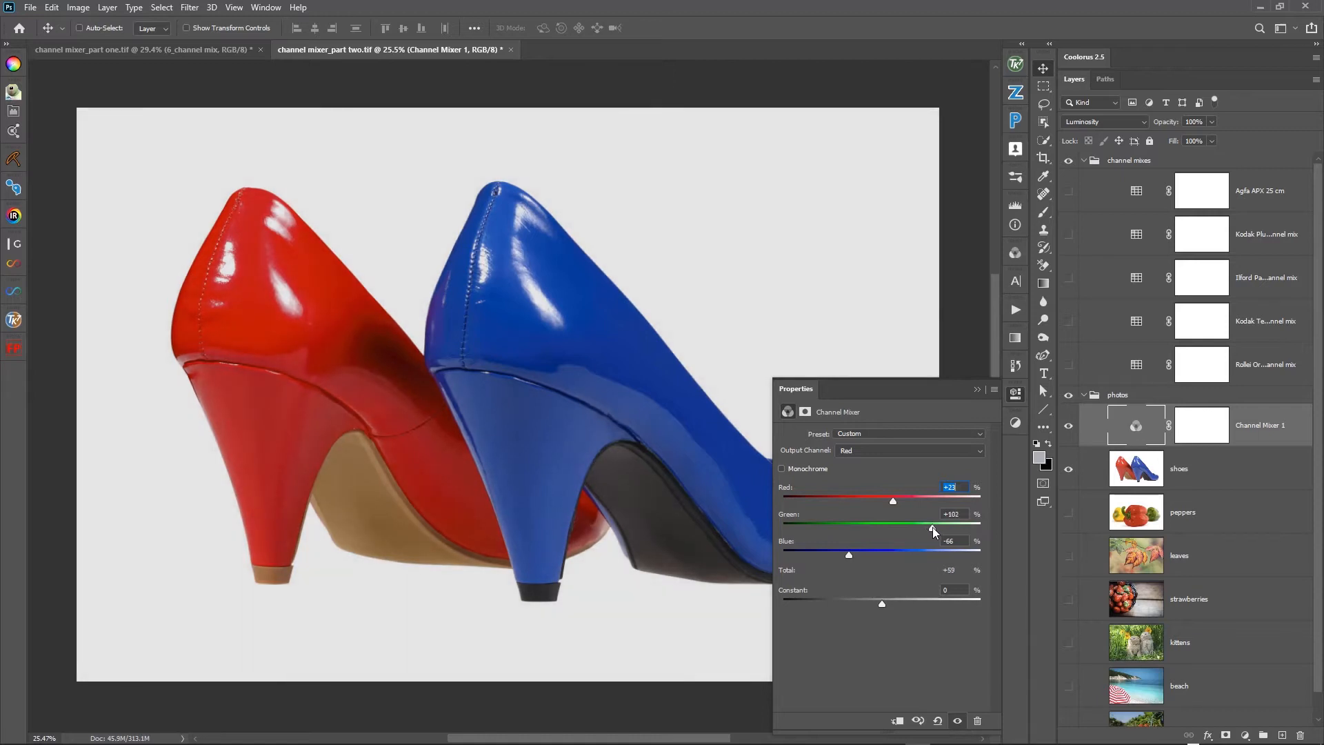
pyautogui.click(1069, 427)
pyautogui.click(1069, 429)
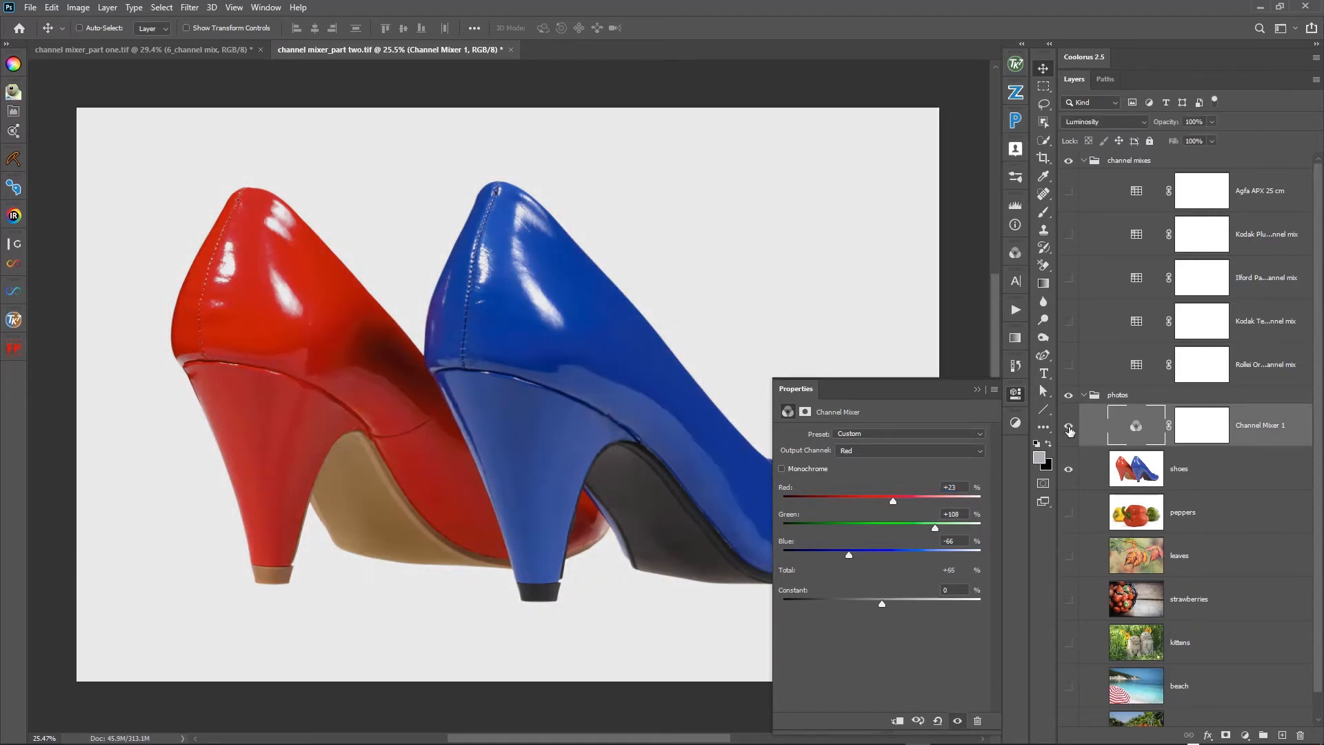
pyautogui.click(1069, 428)
pyautogui.click(1069, 428)
# - Raise Green to +143% in the Red output channel, and compare the shoes photo with and without the Channel Mixer
pyautogui.moveTo(935, 530); pyautogui.dragTo(942, 531)
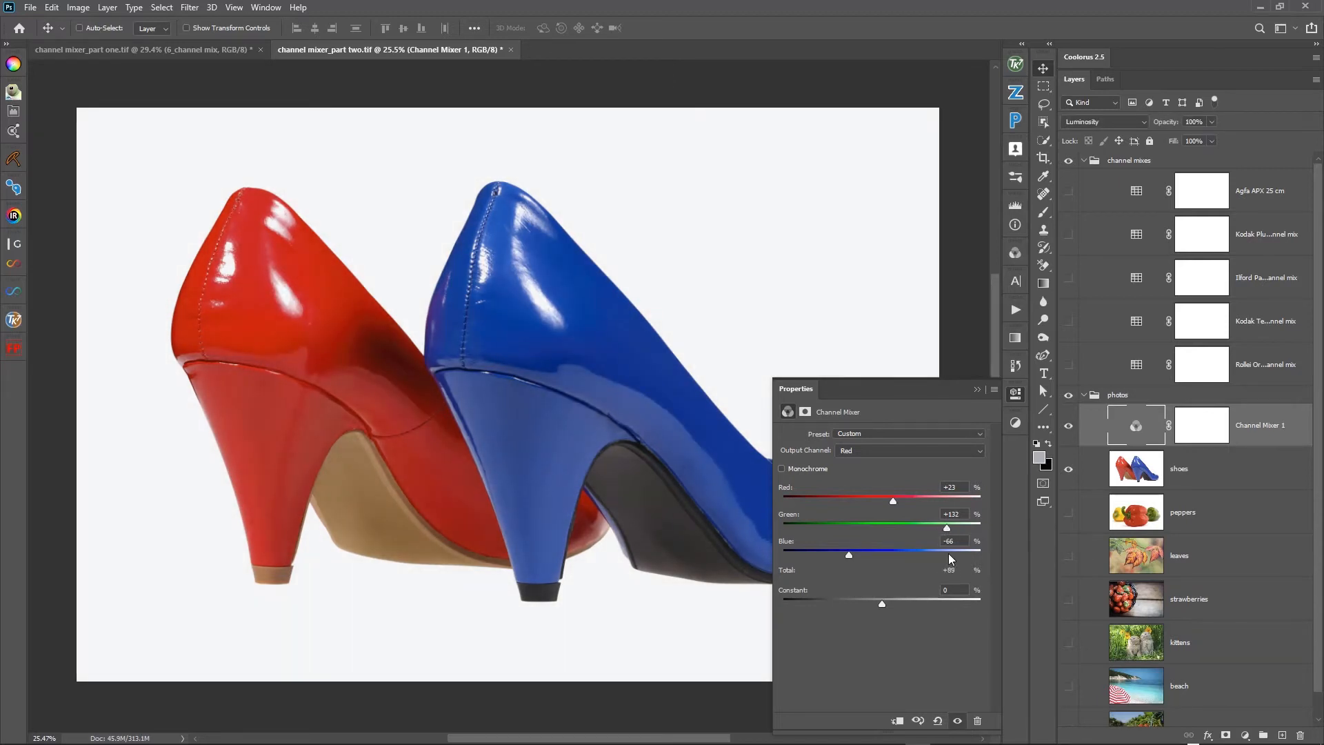
pyautogui.moveTo(947, 532); pyautogui.dragTo(955, 529)
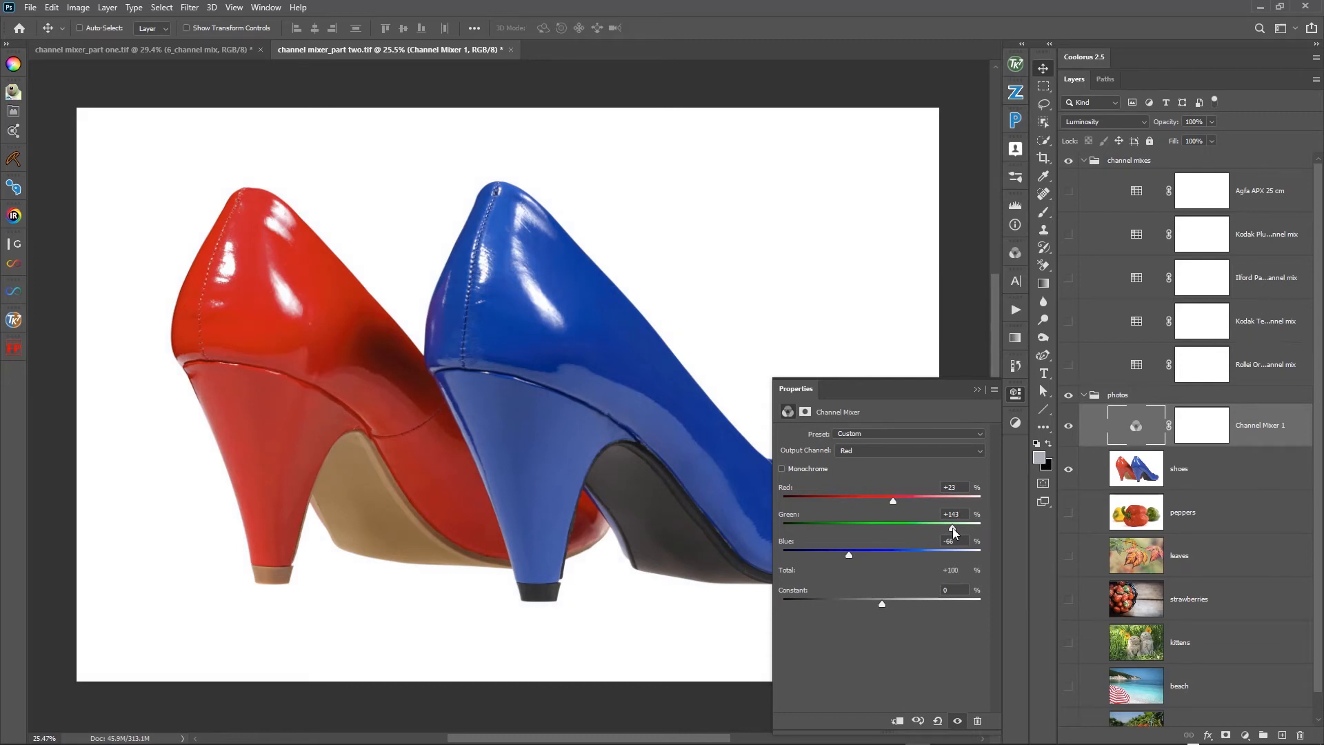
pyautogui.click(1068, 427)
pyautogui.click(1069, 429)
pyautogui.click(1070, 431)
pyautogui.click(1069, 431)
pyautogui.click(1043, 483)
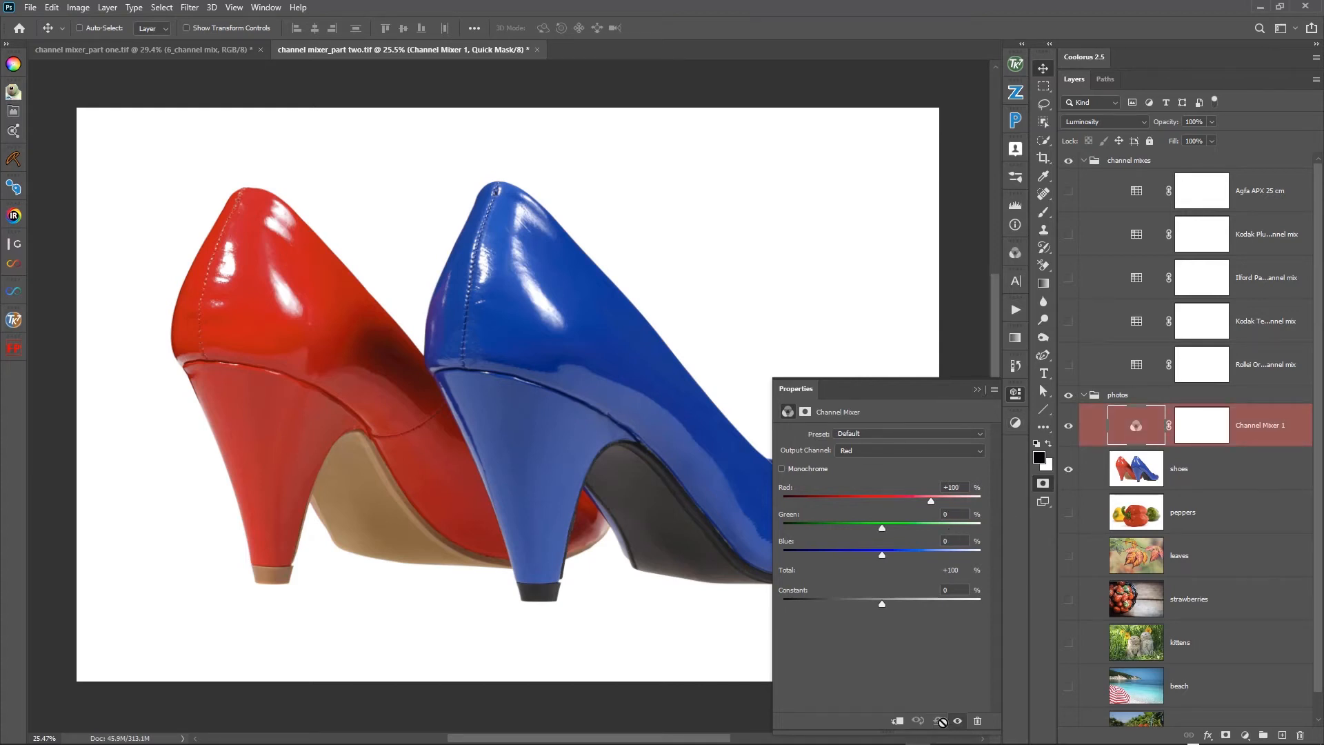
# - Restore the Channel Mixer's default values, and show the peppers photo in place of the shoes
pyautogui.click(938, 721)
pyautogui.click(1068, 469)
pyautogui.click(1070, 515)
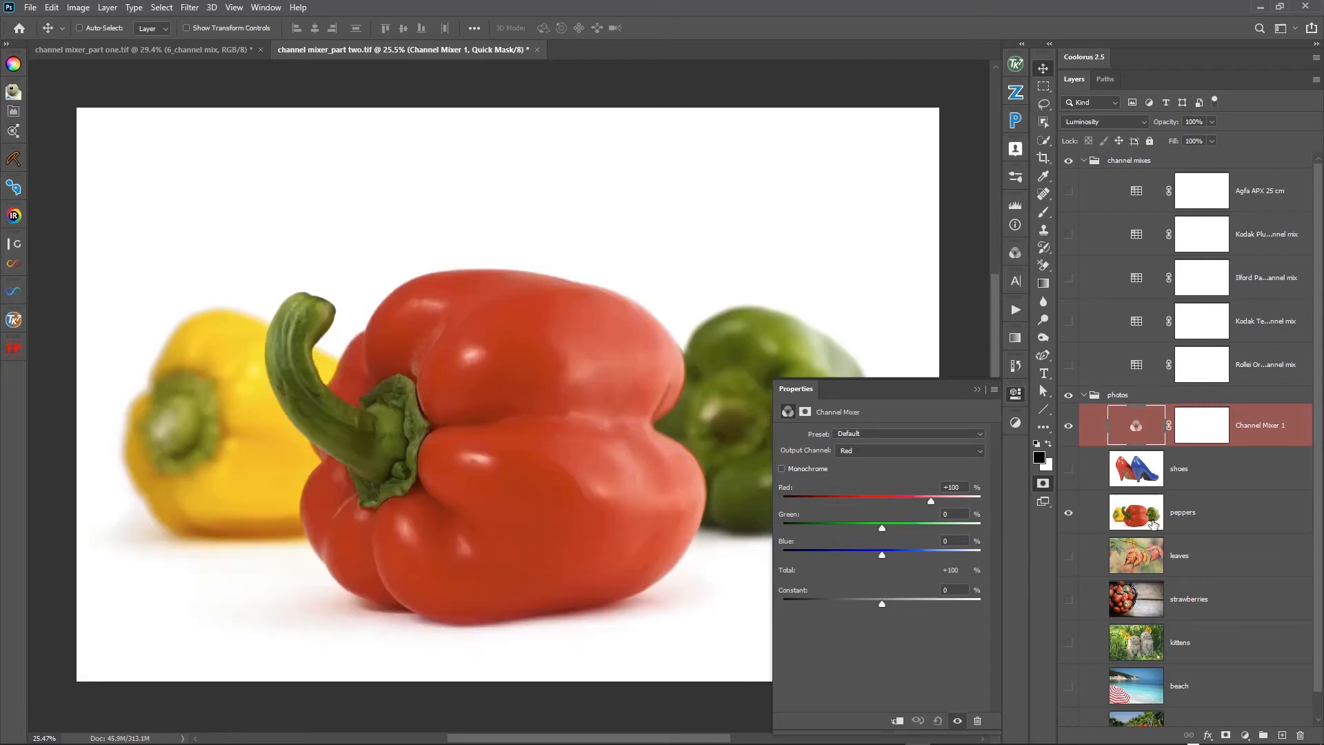
# - View the peppers photo's Red, Green and Blue channels one by one
pyautogui.click(1113, 522)
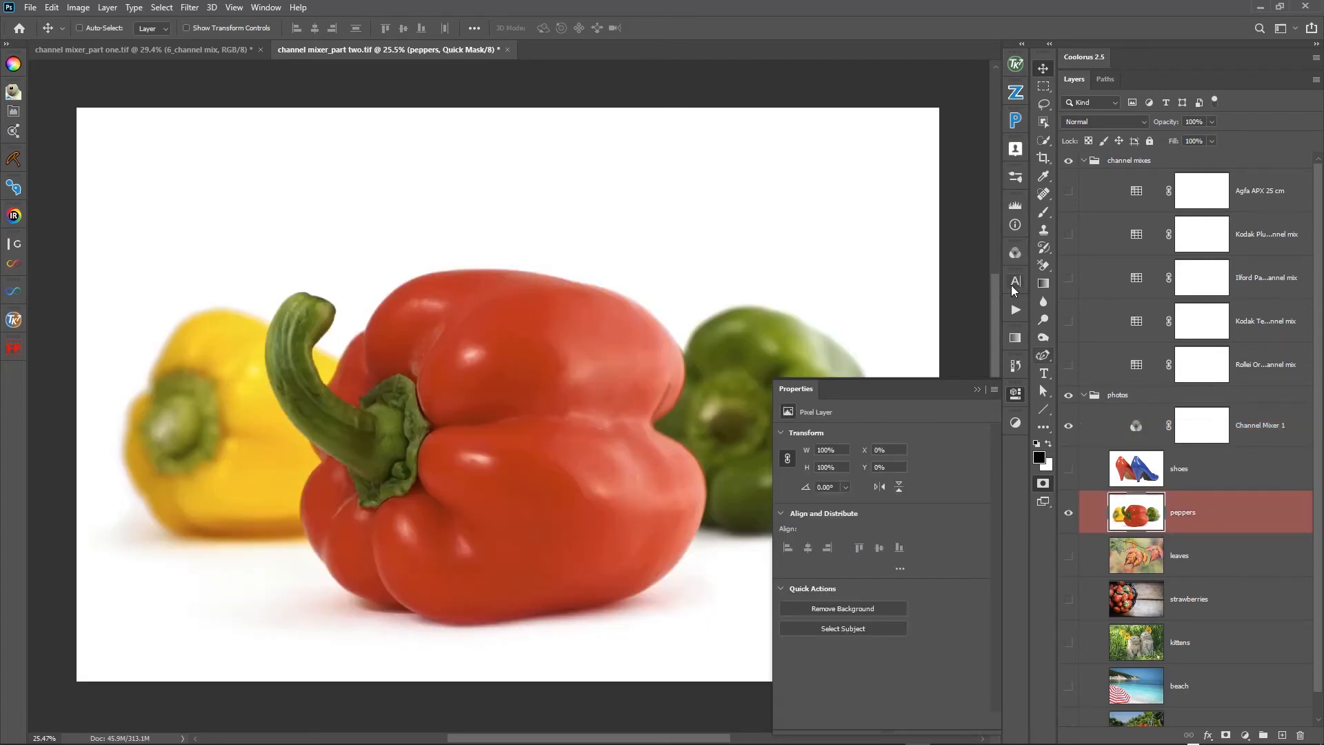
pyautogui.click(1014, 254)
pyautogui.click(1122, 481)
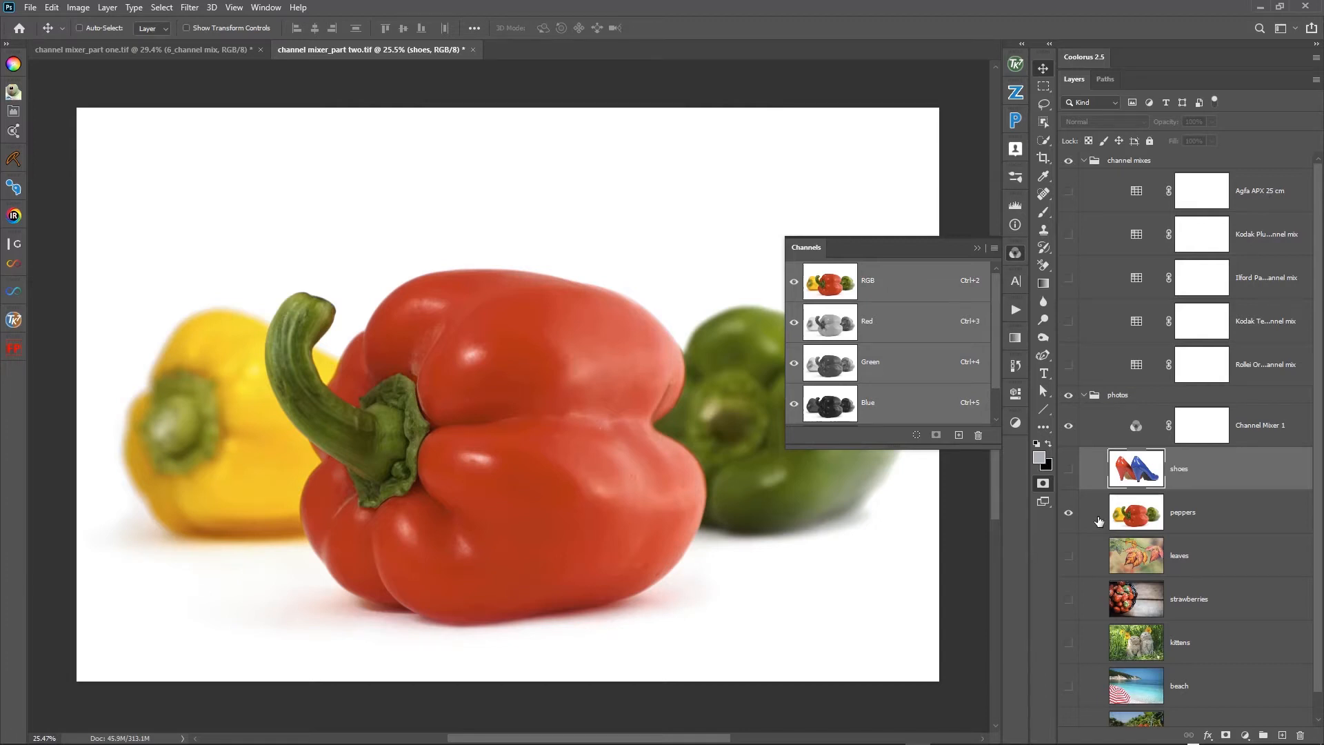
pyautogui.click(839, 324)
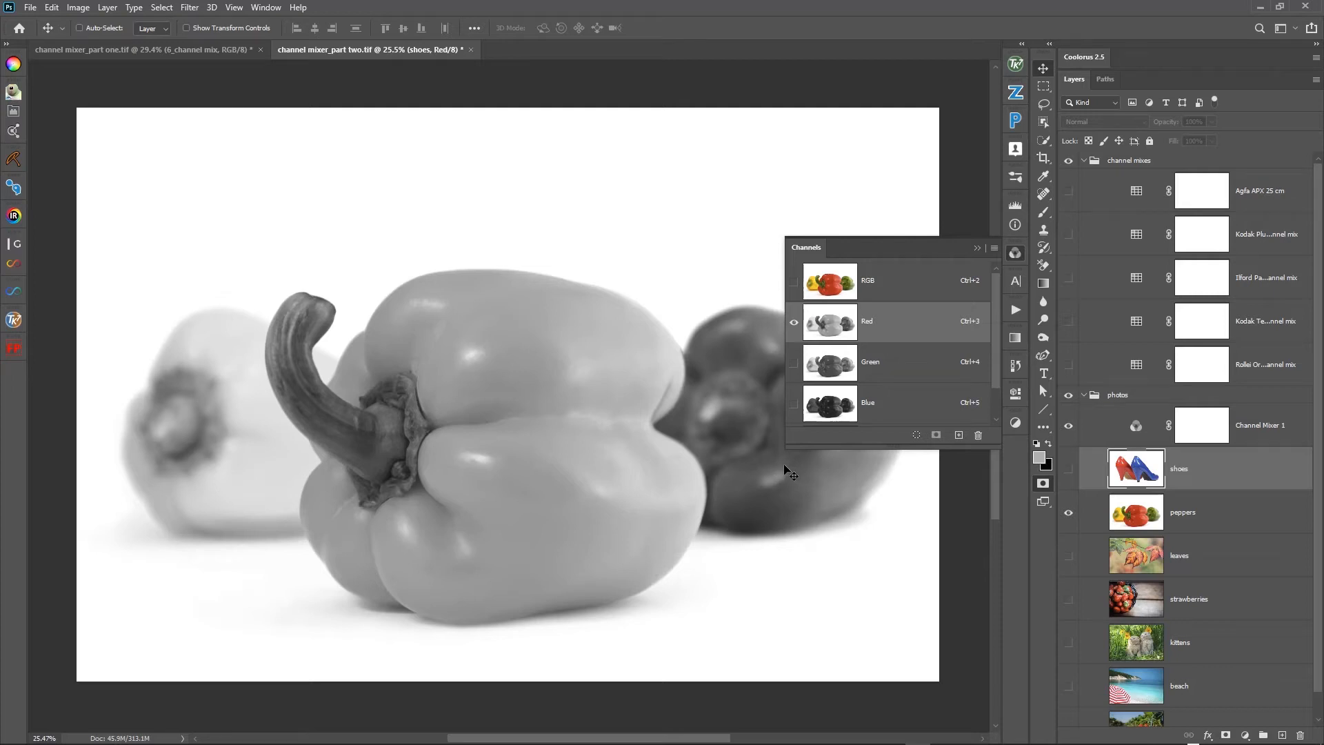
pyautogui.click(893, 373)
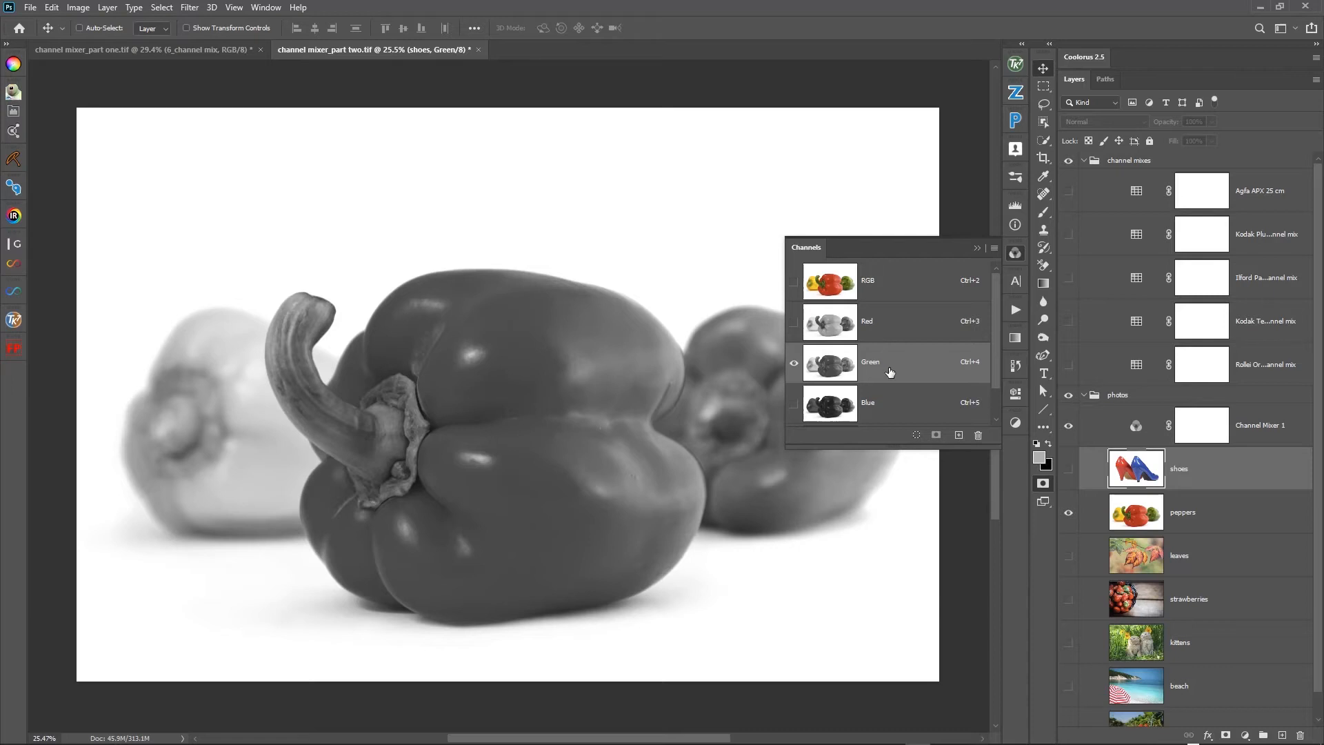
pyautogui.click(873, 332)
pyautogui.click(873, 362)
pyautogui.click(842, 415)
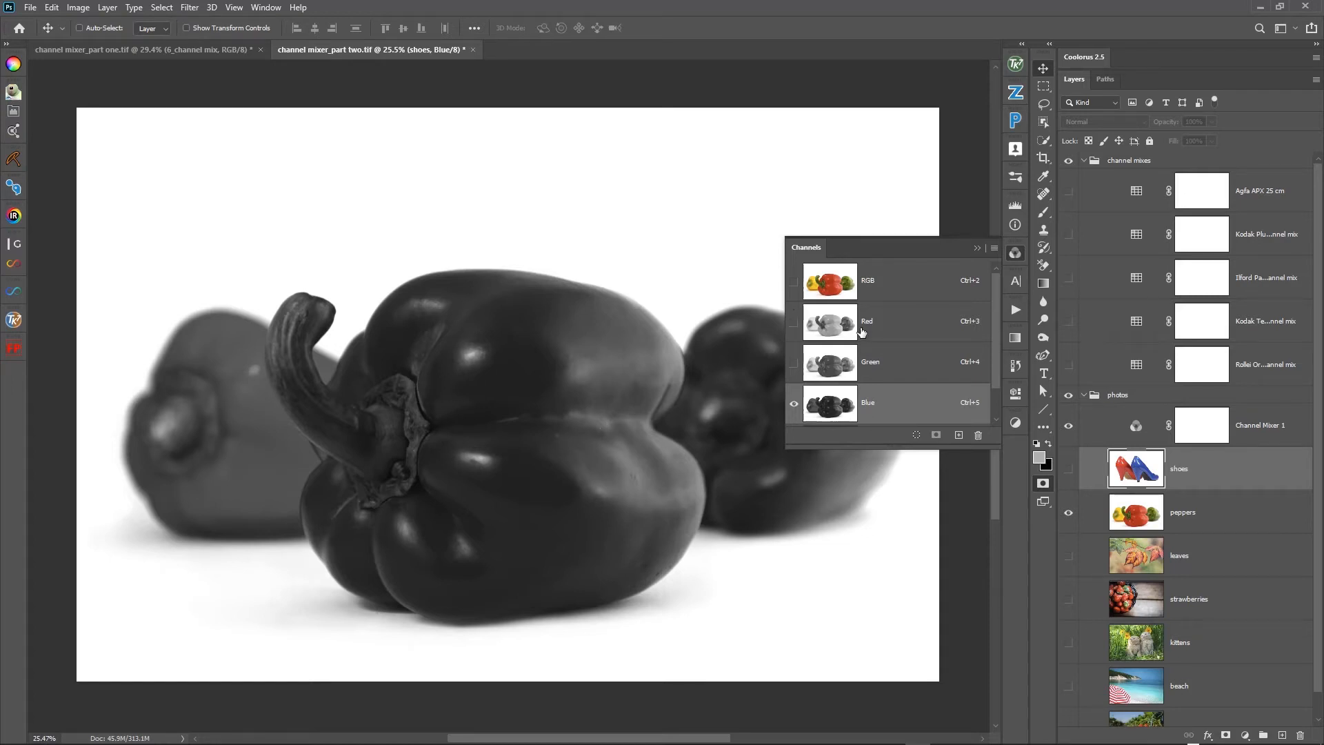
# - Compare the peppers' Red and Green channels repeatedly, check the Blue channel, and return to the RGB composite
pyautogui.click(873, 332)
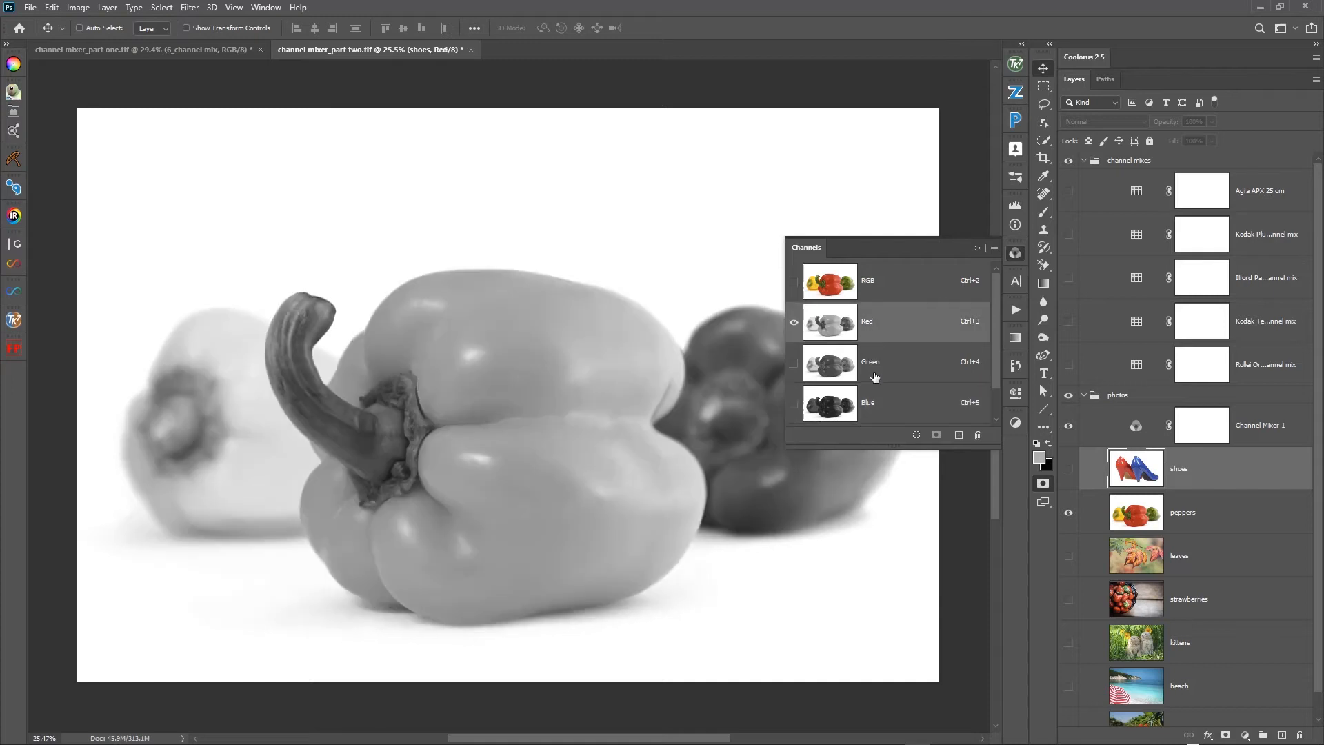
pyautogui.click(855, 363)
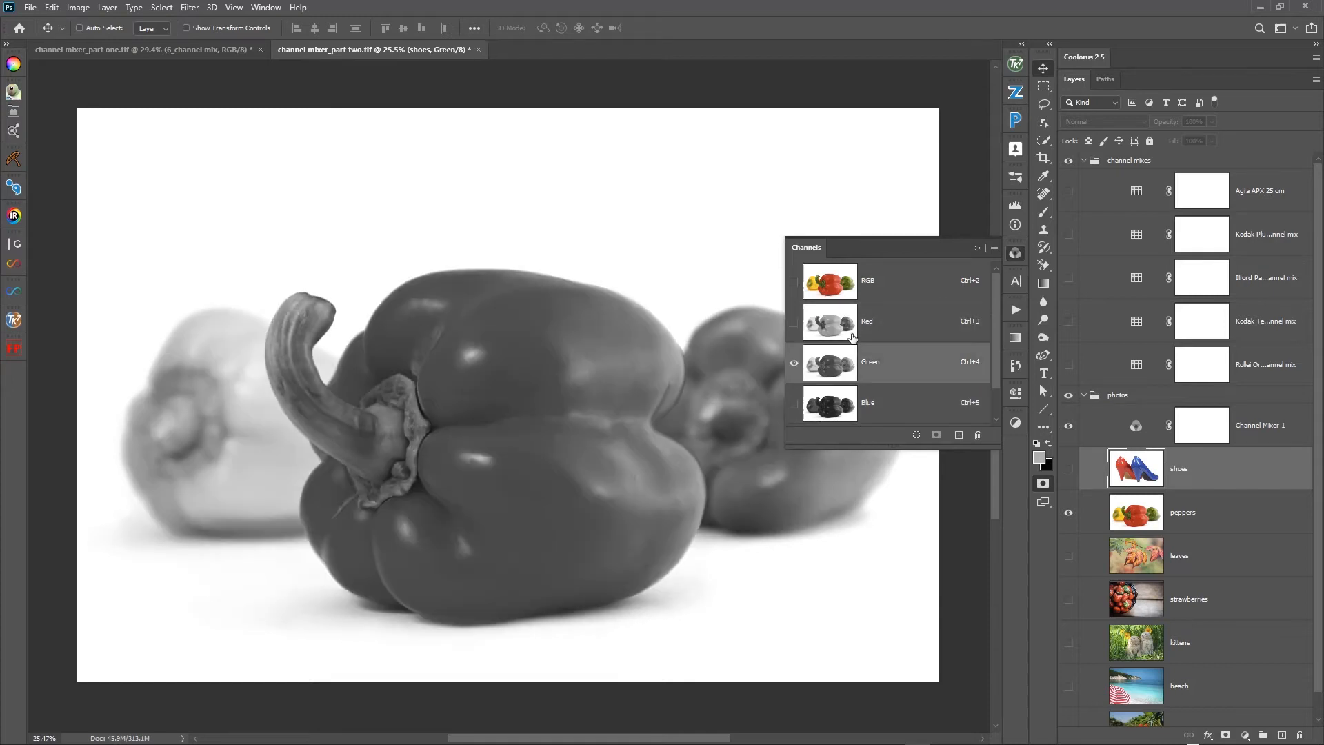
pyautogui.click(852, 337)
pyautogui.click(854, 371)
pyautogui.click(852, 336)
pyautogui.click(852, 374)
pyautogui.click(845, 330)
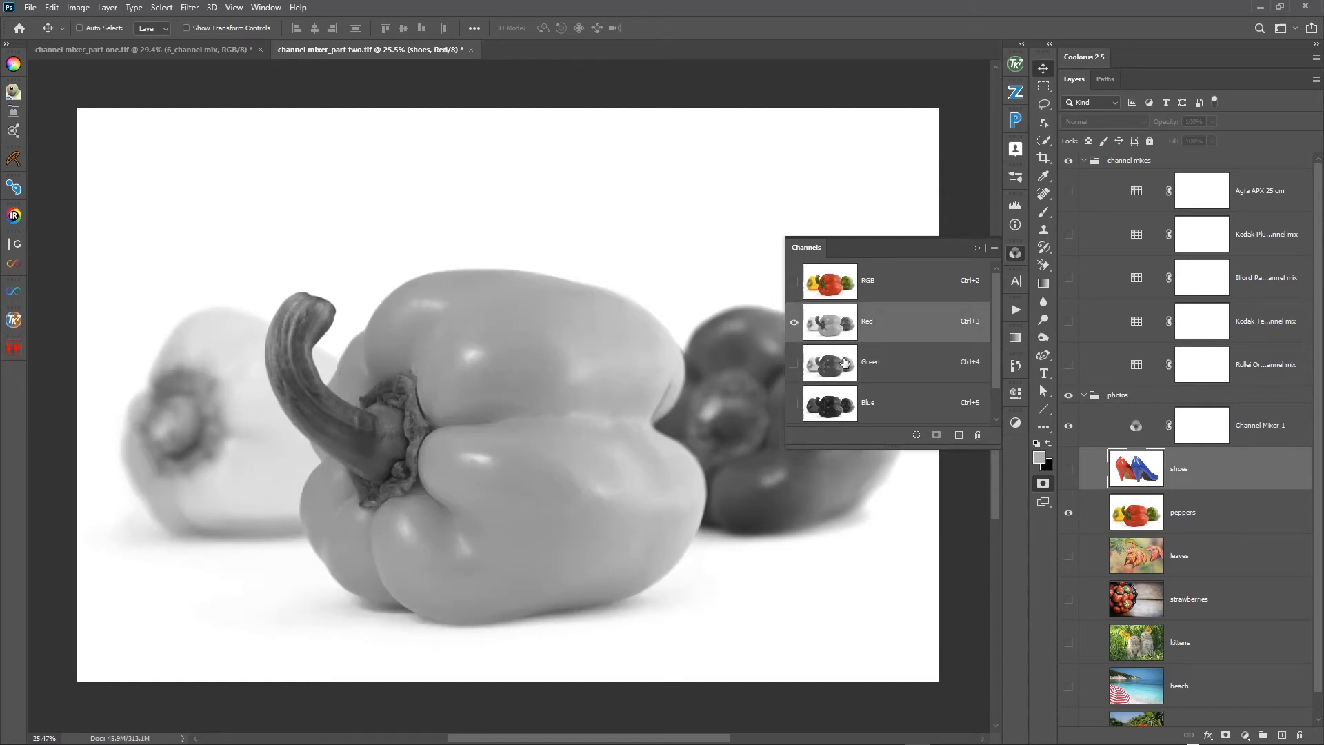
pyautogui.click(848, 364)
pyautogui.click(853, 406)
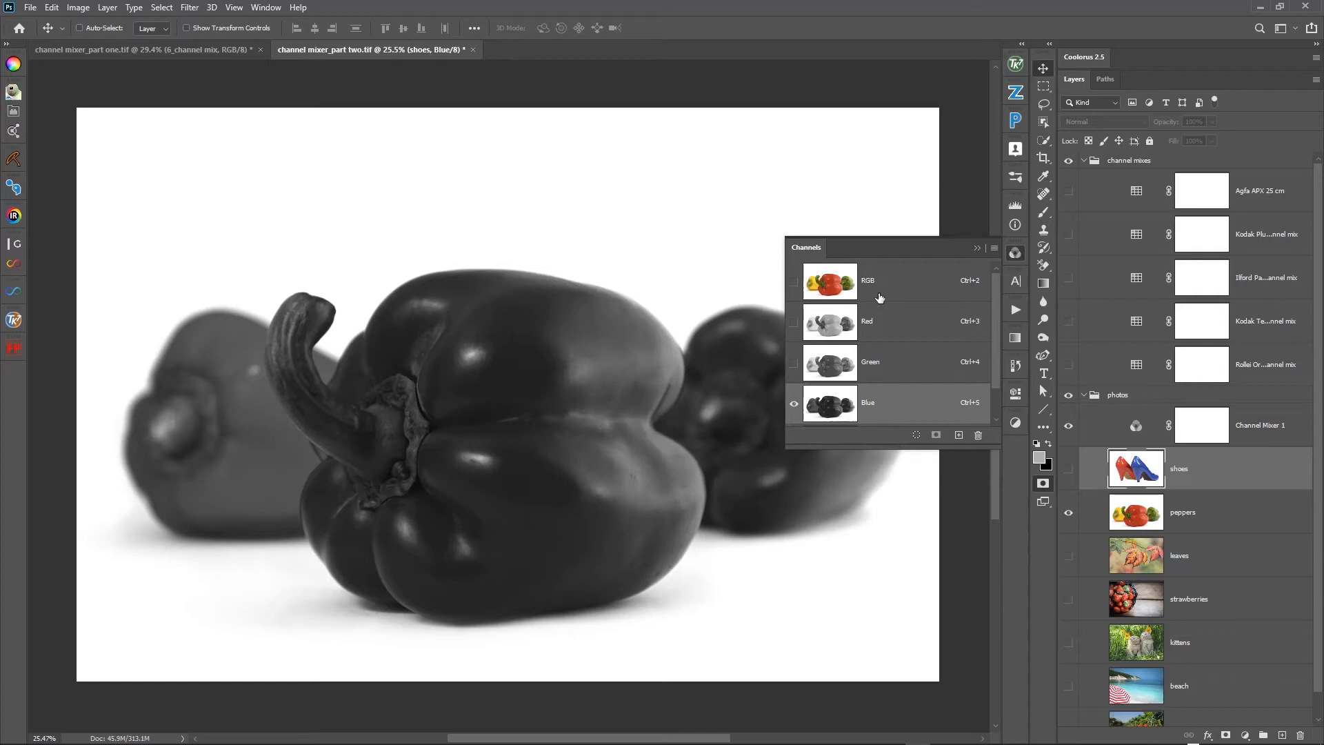
pyautogui.click(839, 289)
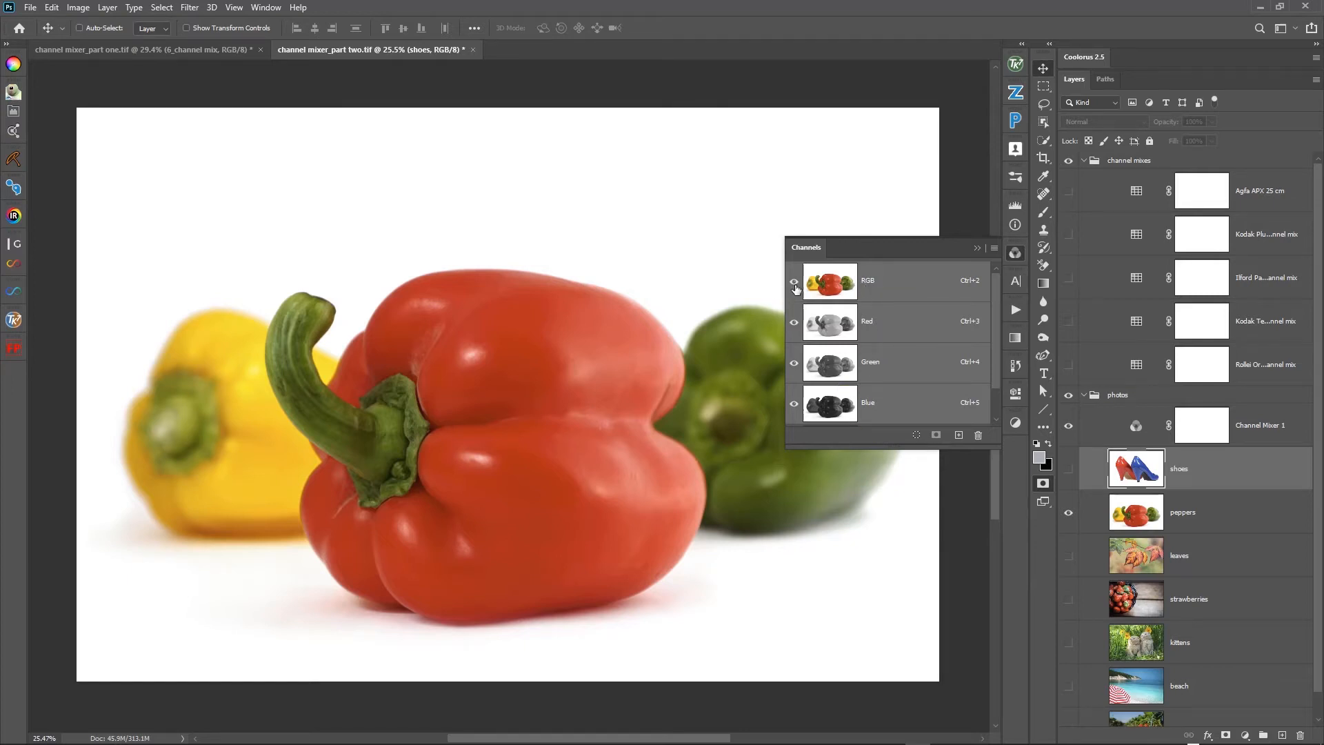
# - Hide the Red and Green channels to isolate Blue, and show them again
pyautogui.click(794, 322)
pyautogui.click(794, 363)
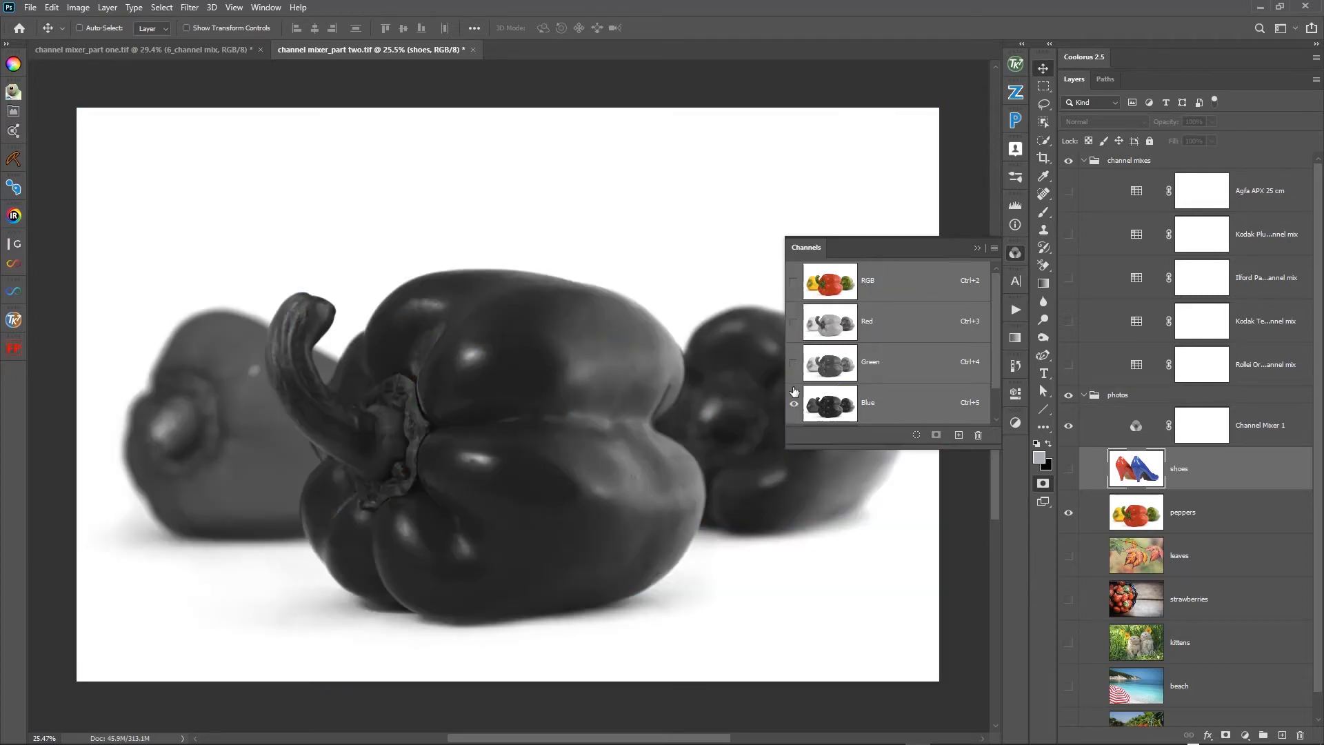
pyautogui.click(794, 362)
pyautogui.click(795, 322)
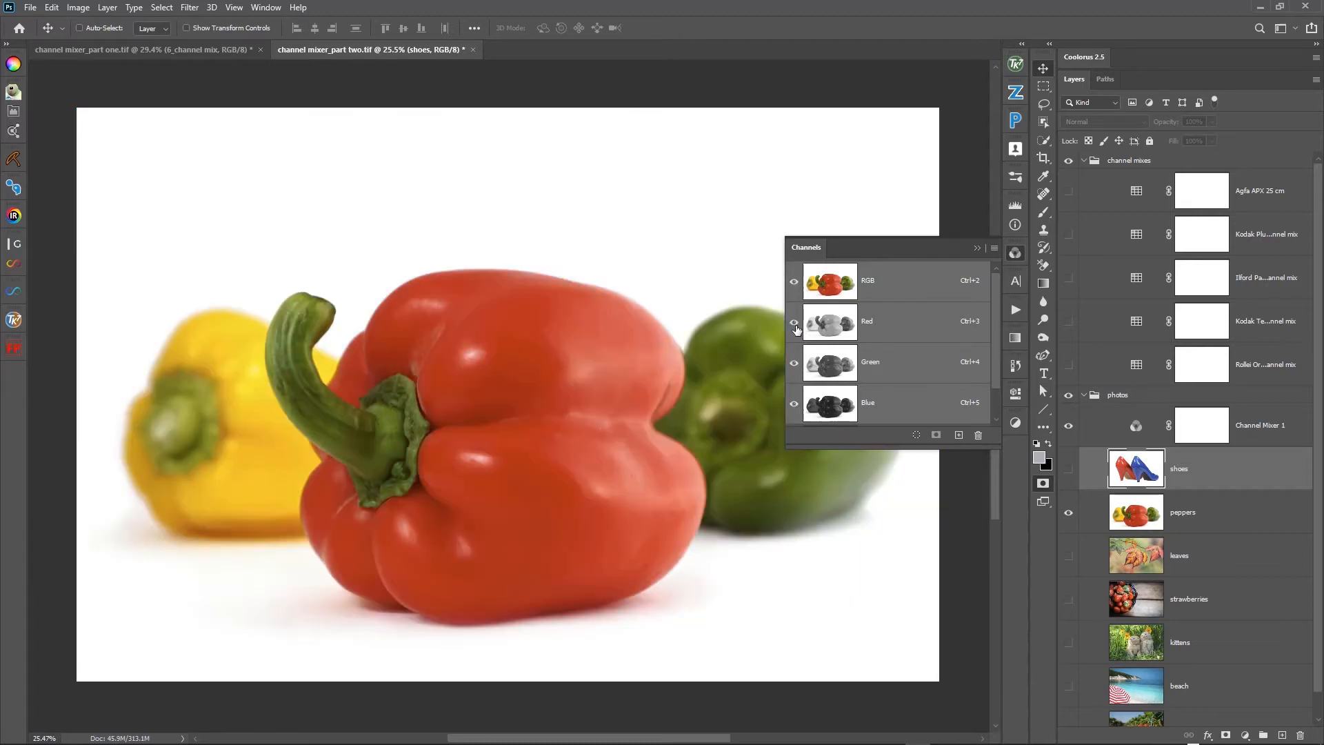
# - Compare the peppers' RGB composite with its individual Red, Green and Blue channels, ending on the composite
pyautogui.click(890, 376)
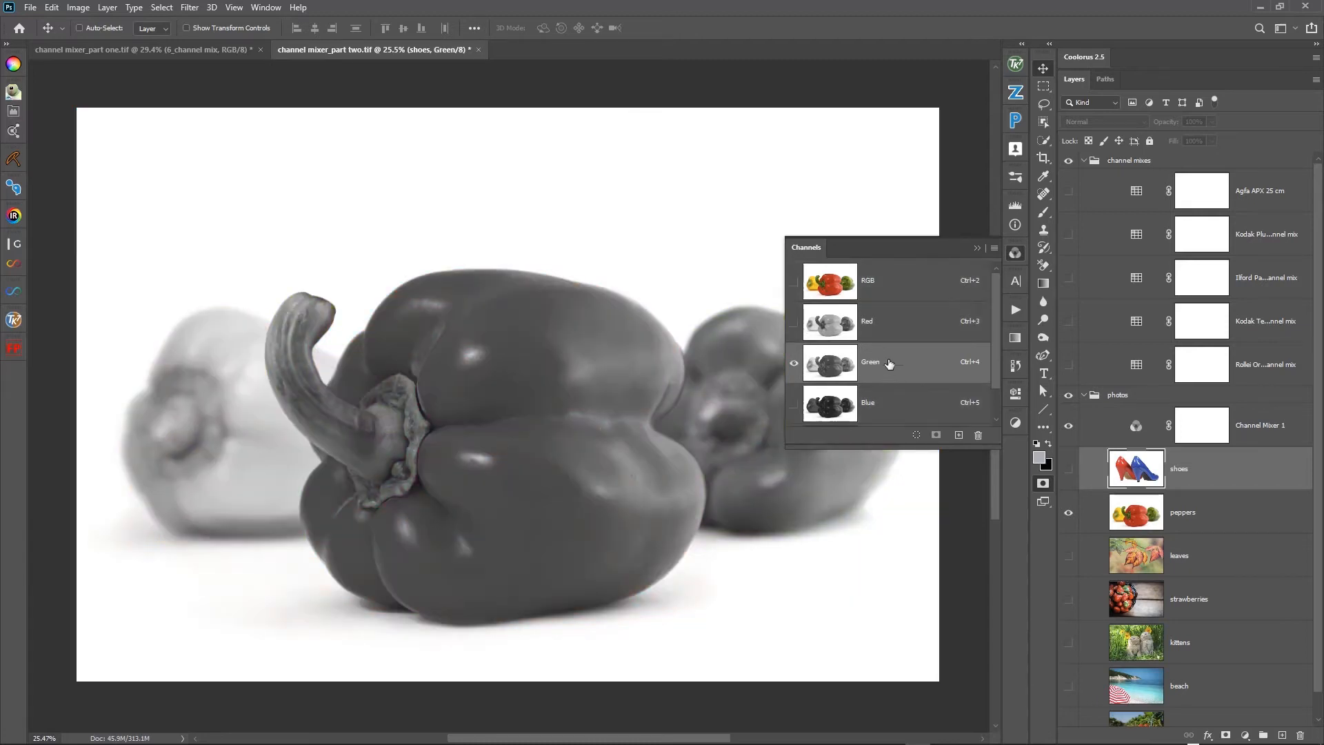
pyautogui.click(832, 281)
pyautogui.hotkey('ctrl', '3')
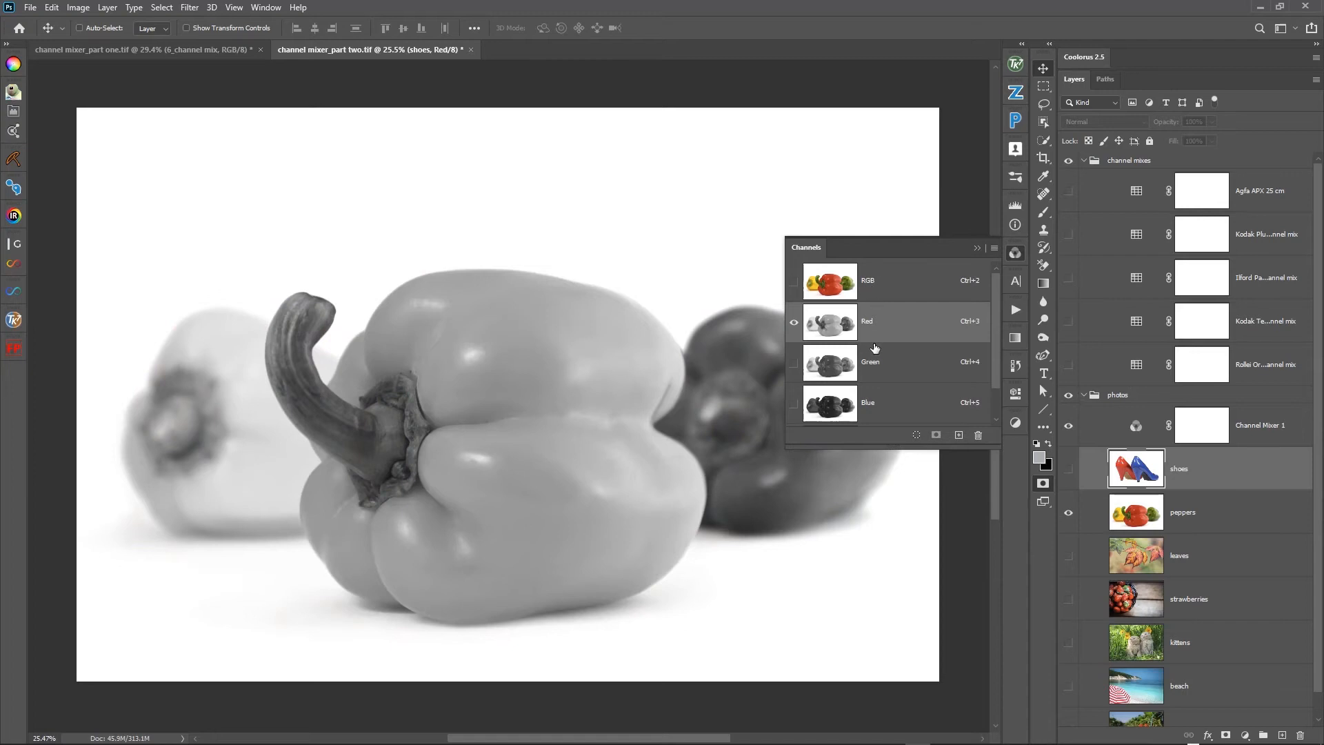
pyautogui.click(862, 281)
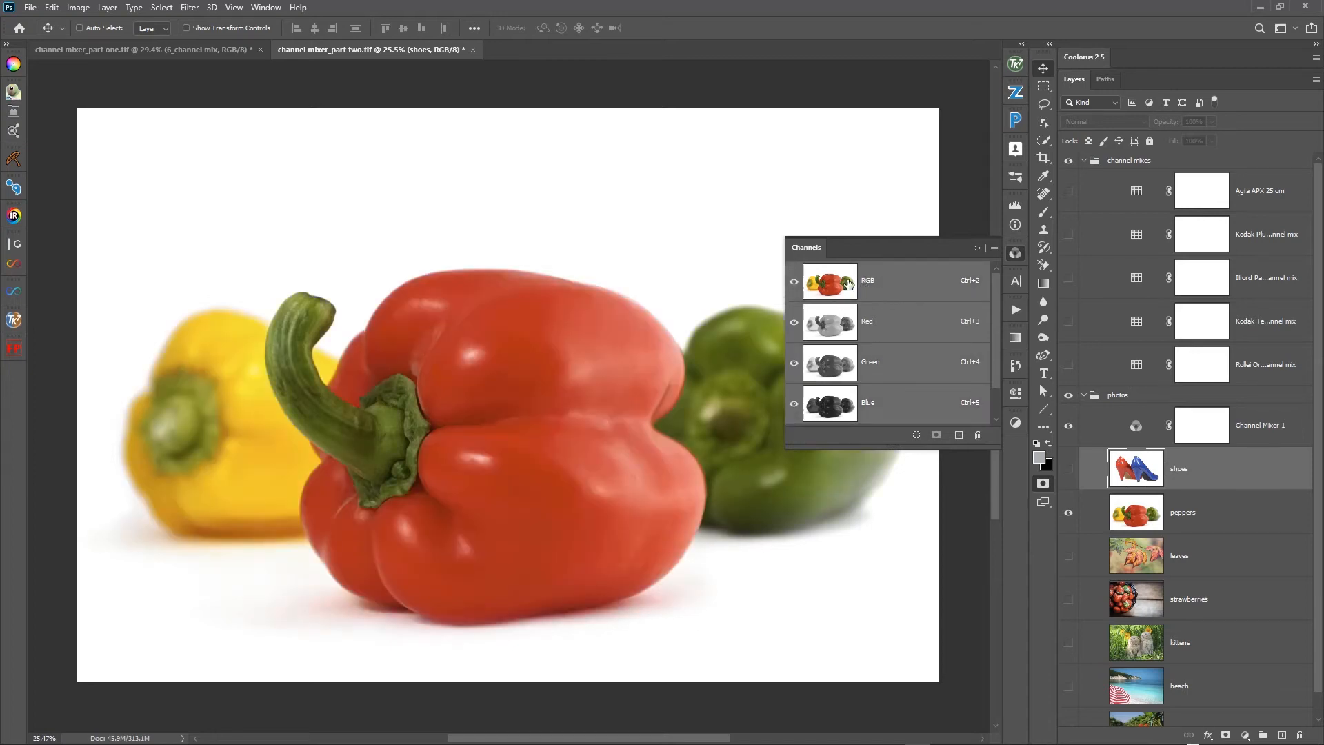
pyautogui.click(890, 331)
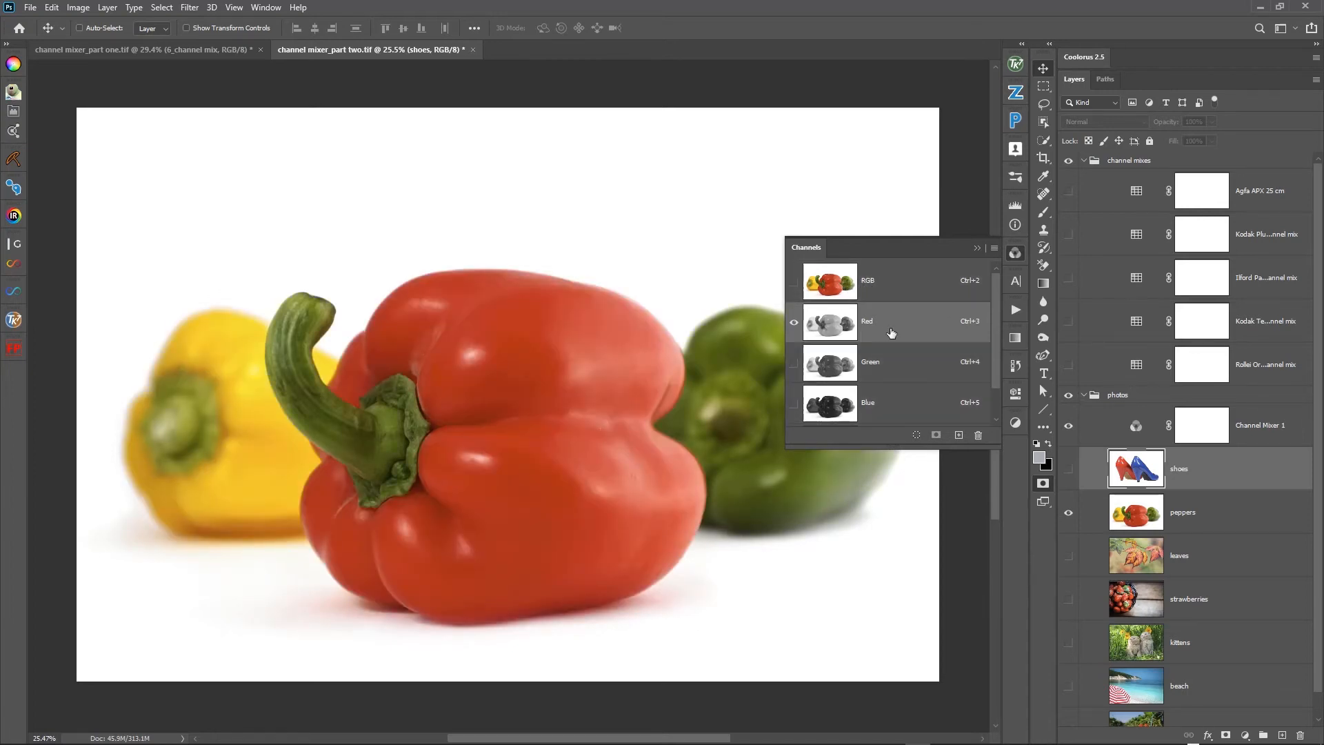
pyautogui.click(847, 291)
pyautogui.click(892, 327)
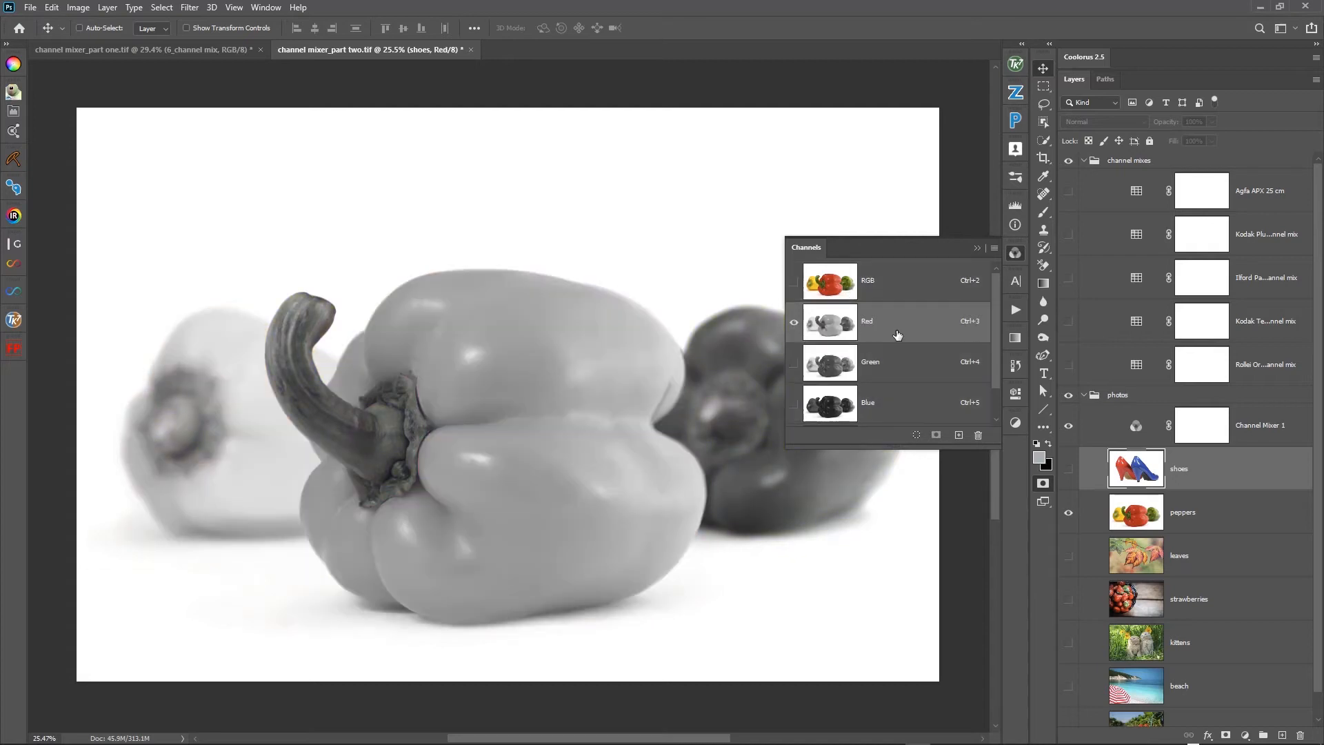
pyautogui.click(894, 362)
pyautogui.click(891, 400)
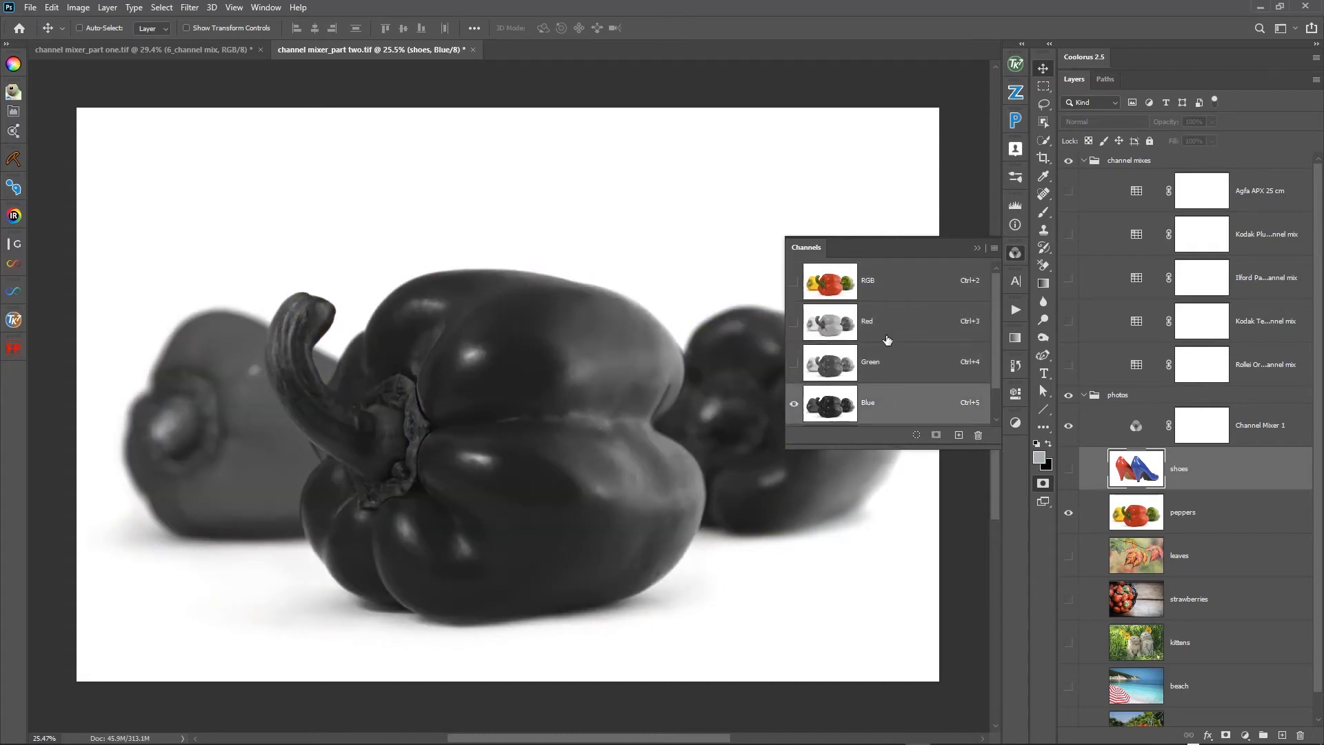
pyautogui.click(888, 340)
pyautogui.click(889, 293)
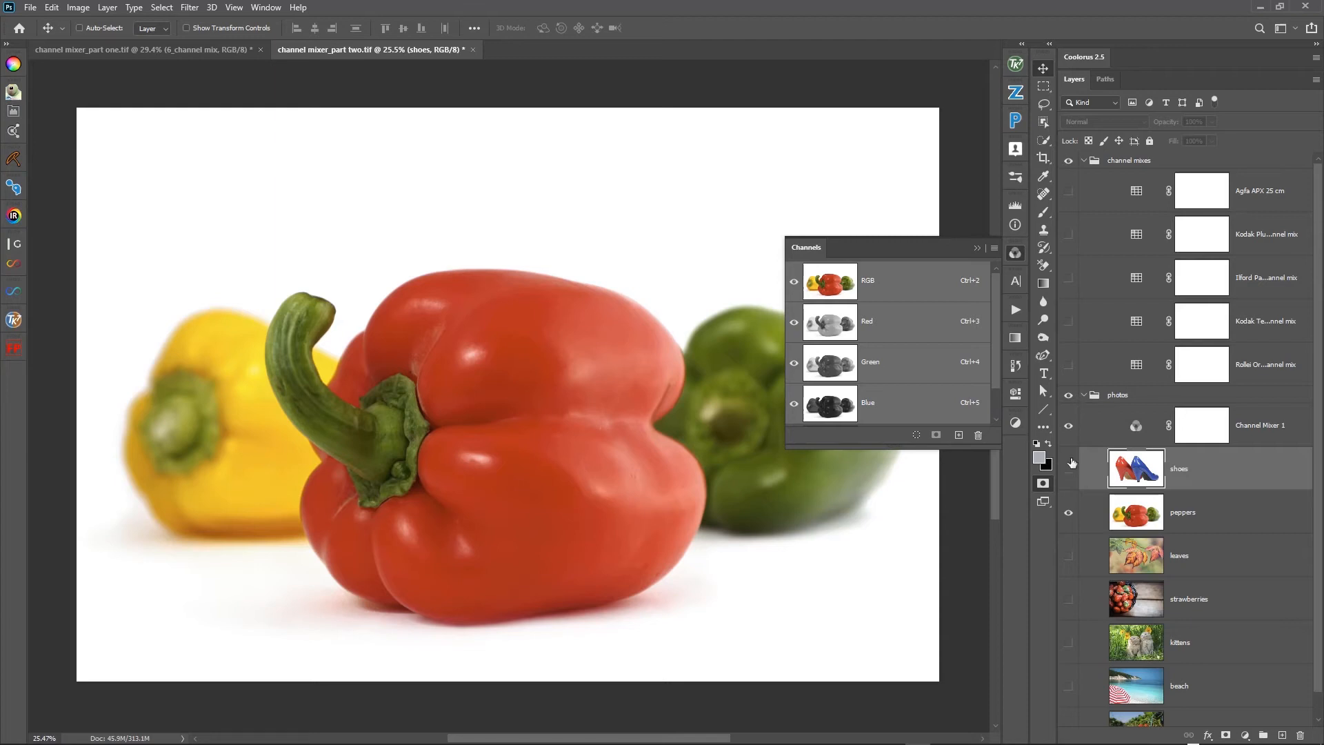
# - Switch the Channel Mixer above the peppers photo to a monochrome mix
pyautogui.doubleClick(1137, 427)
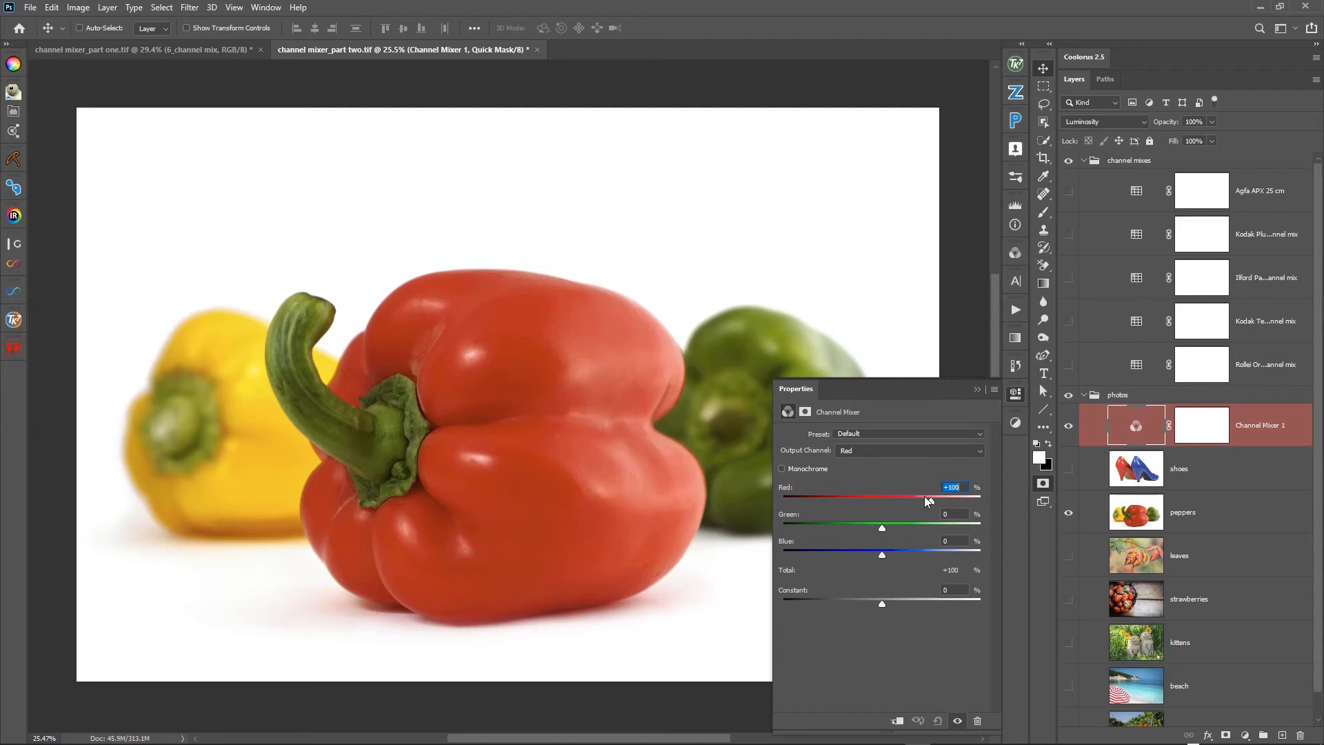
pyautogui.click(930, 498)
pyautogui.click(782, 468)
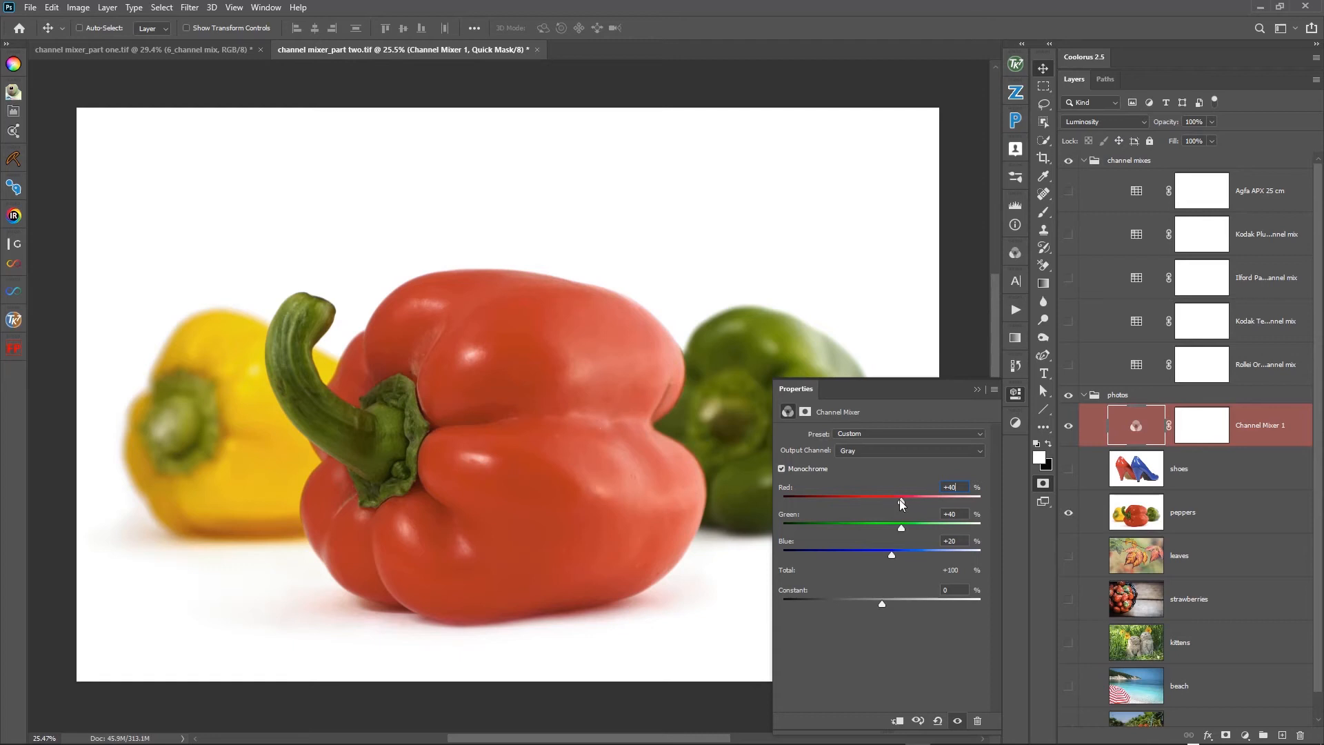
# - Try a monochrome mix of Red +8%, Green +59% and Blue +41%, compare before and after, and restore the default monochrome values
pyautogui.moveTo(900, 500); pyautogui.dragTo(900, 556)
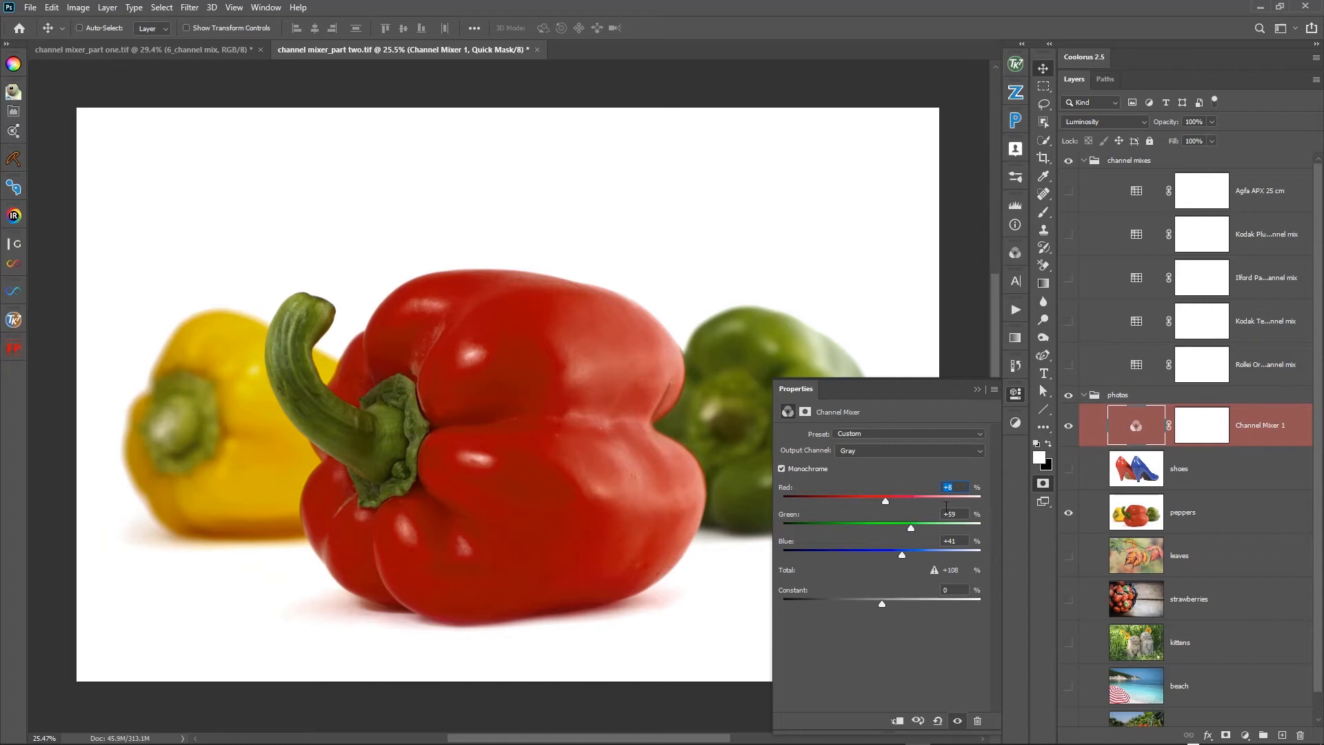
pyautogui.click(1068, 427)
pyautogui.click(1069, 429)
pyautogui.click(1069, 427)
pyautogui.click(1068, 428)
pyautogui.click(1068, 427)
pyautogui.click(1069, 427)
pyautogui.click(936, 721)
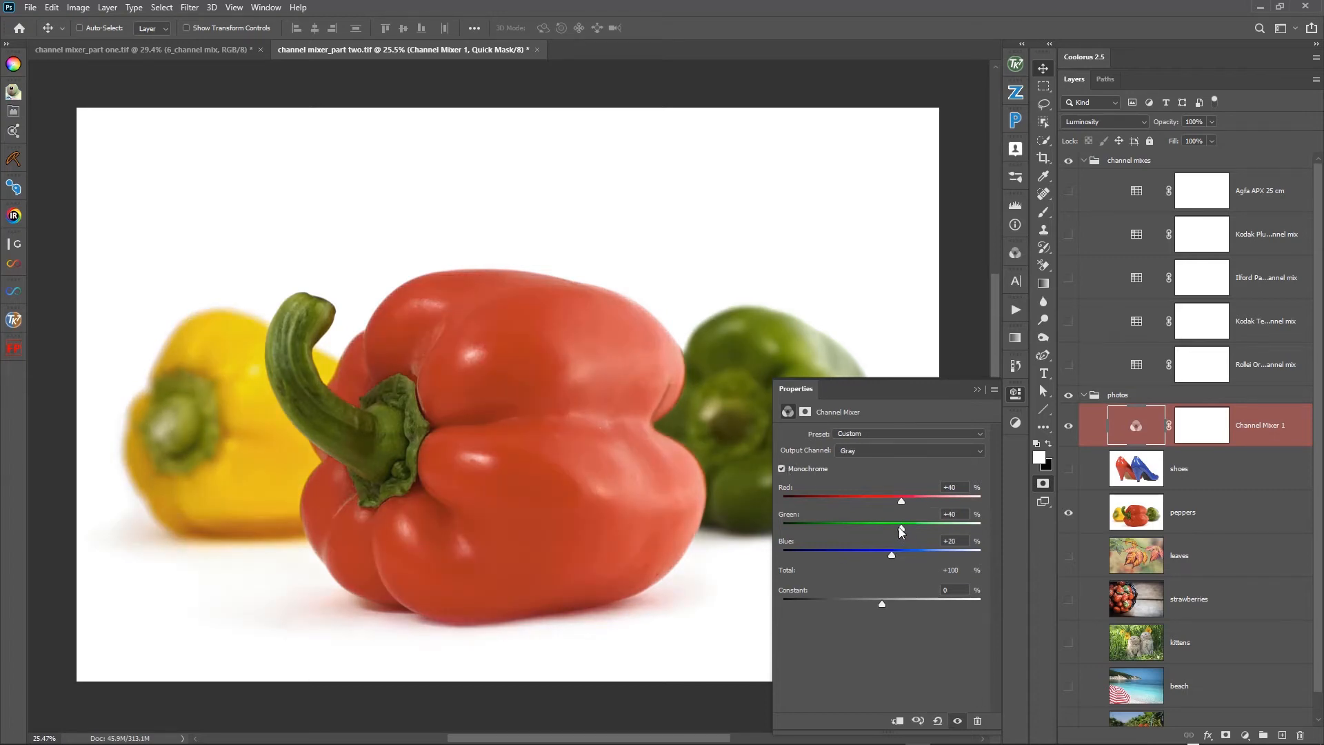
# - Set the monochrome mix to Red +16%, Green +72% and Blue +13%
pyautogui.moveTo(900, 527)
pyautogui.mouseDown()
pyautogui.moveTo(920, 526)
pyautogui.moveTo(874, 528)
pyautogui.moveTo(917, 527)
pyautogui.mouseUp()
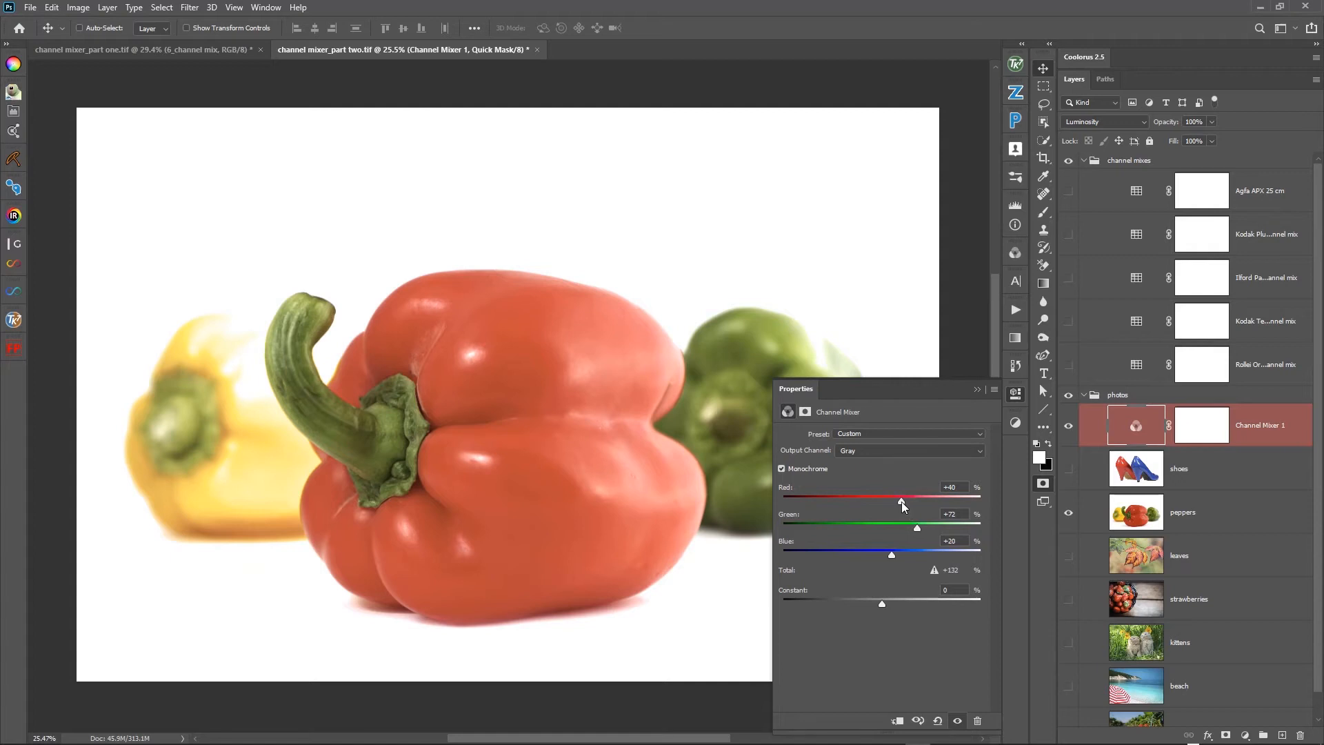
pyautogui.moveTo(900, 502); pyautogui.dragTo(889, 504)
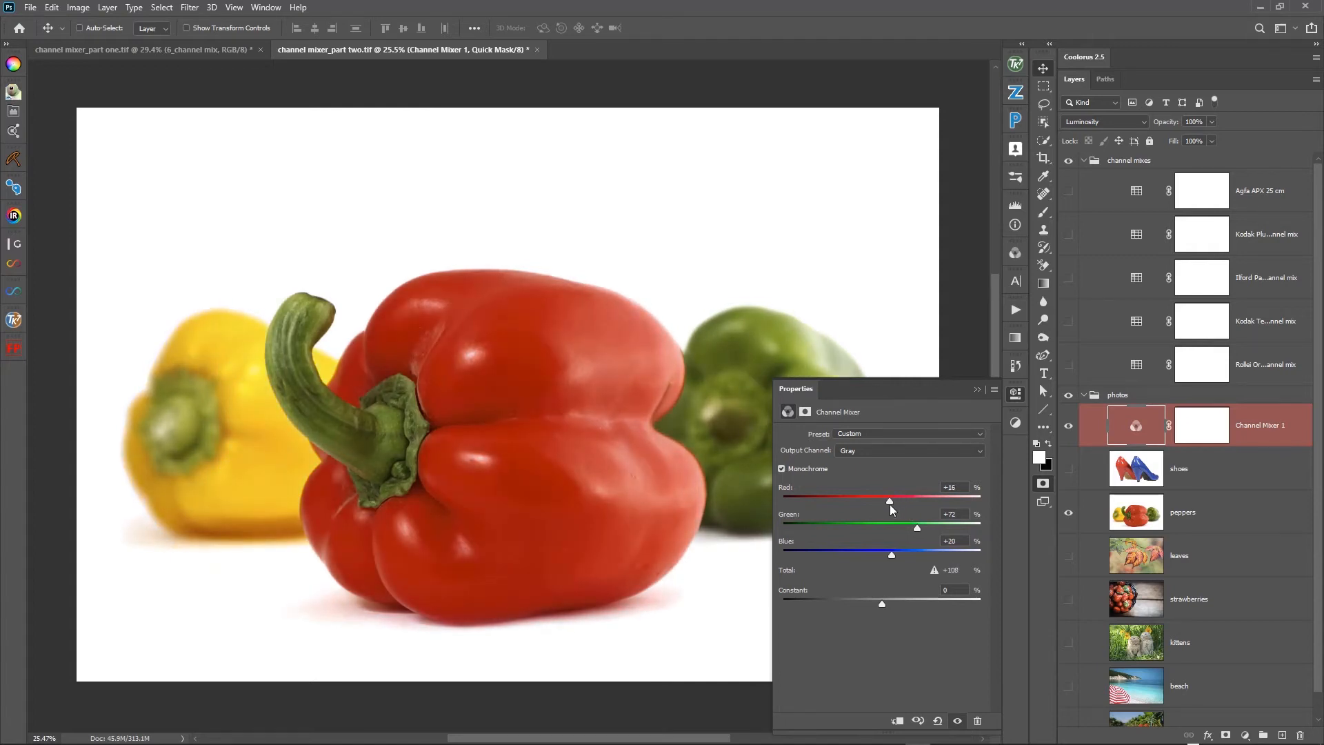
pyautogui.moveTo(892, 557); pyautogui.dragTo(888, 557)
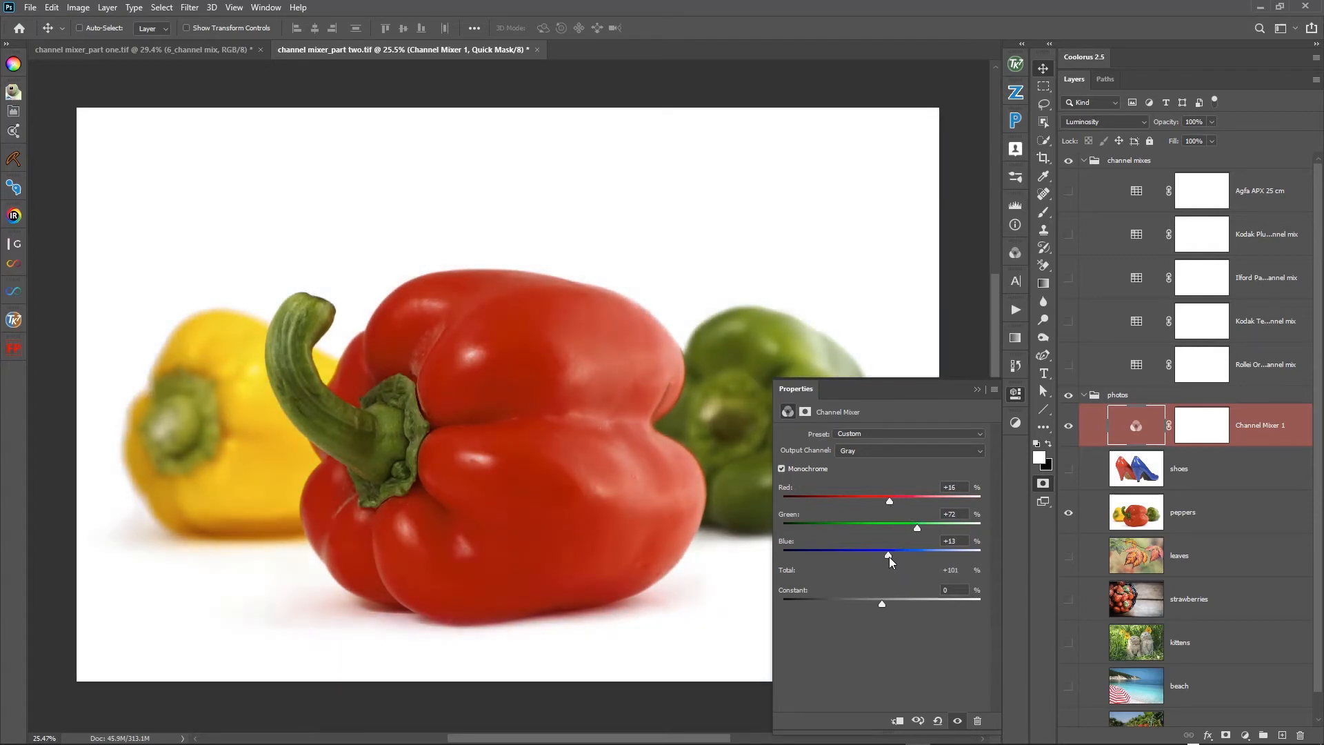
# - Toggle the Channel Mixer's visibility to compare the peppers with and without the mix, leaving it on
pyautogui.click(1070, 431)
pyautogui.click(1071, 431)
pyautogui.click(1069, 431)
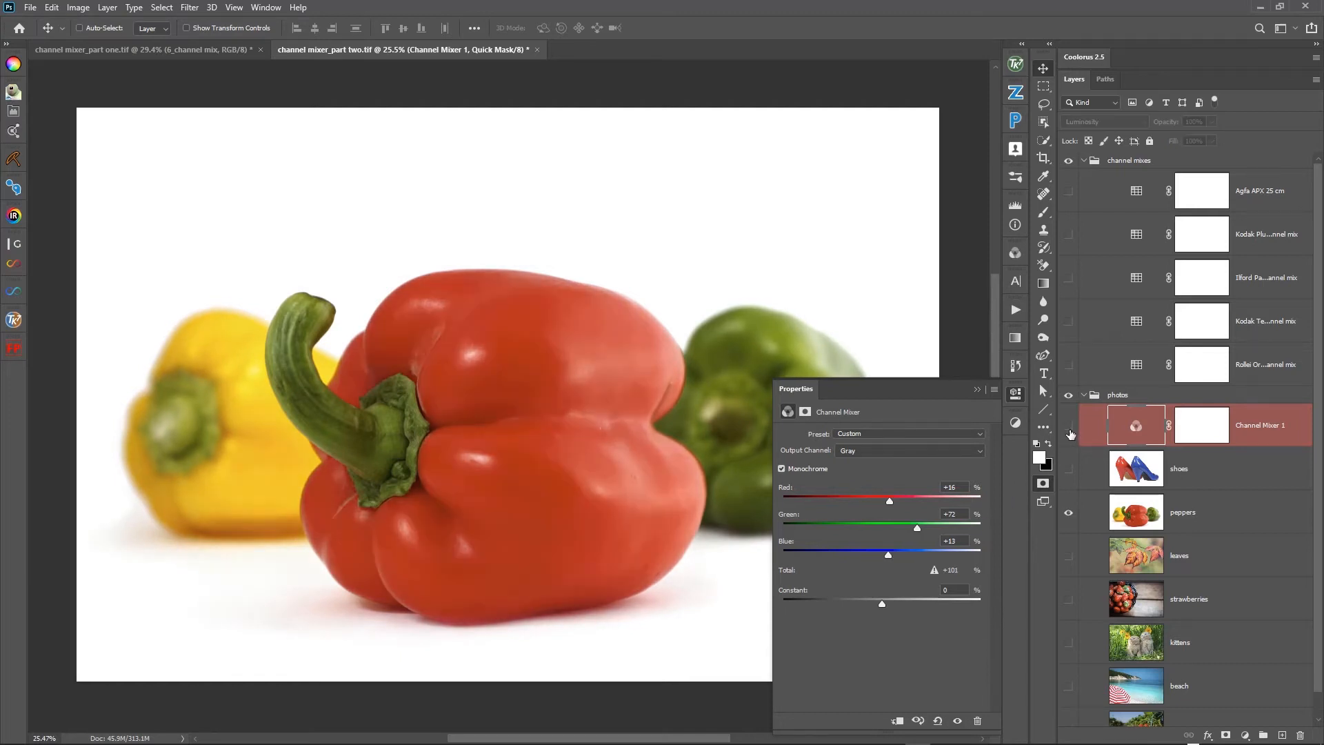
pyautogui.click(1070, 431)
pyautogui.click(1070, 431)
pyautogui.click(1070, 431)
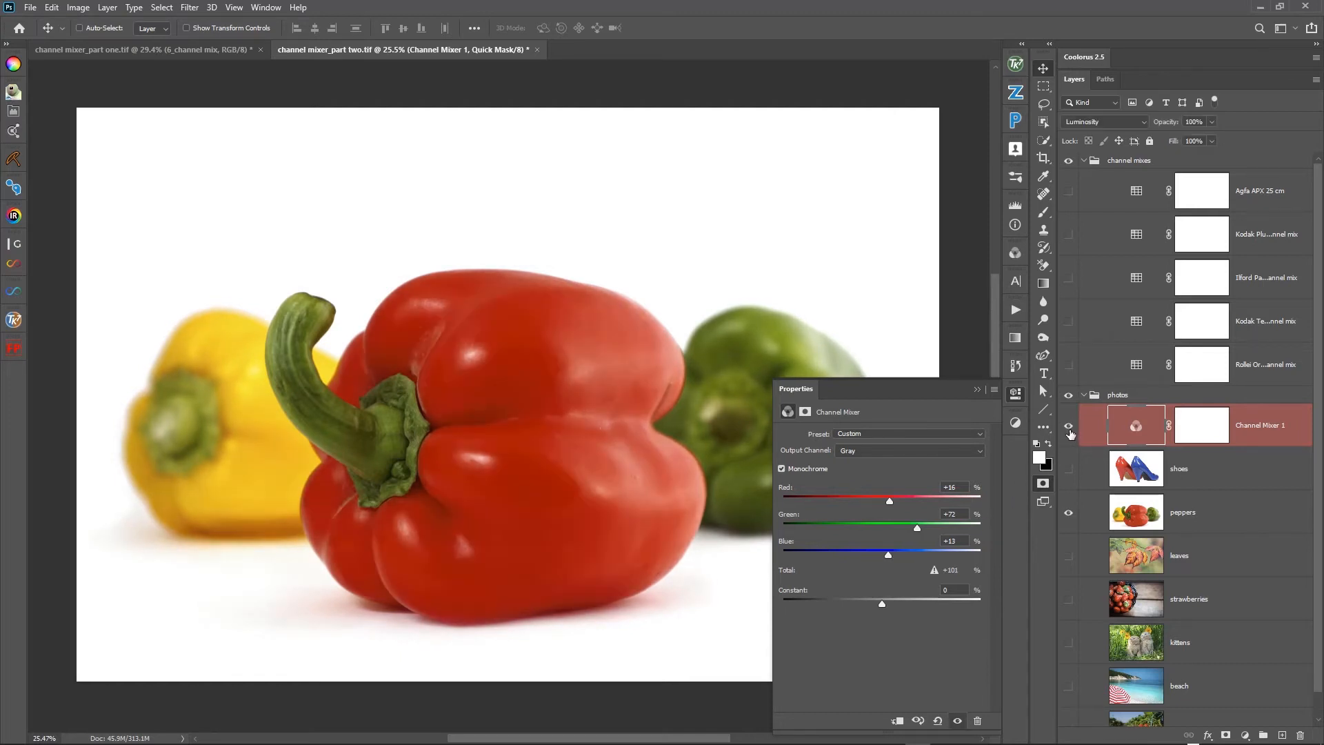
# - Reset the Channel Mixer and build a monochrome mix of Red +40%, Green +5% and Blue +56%
pyautogui.click(936, 720)
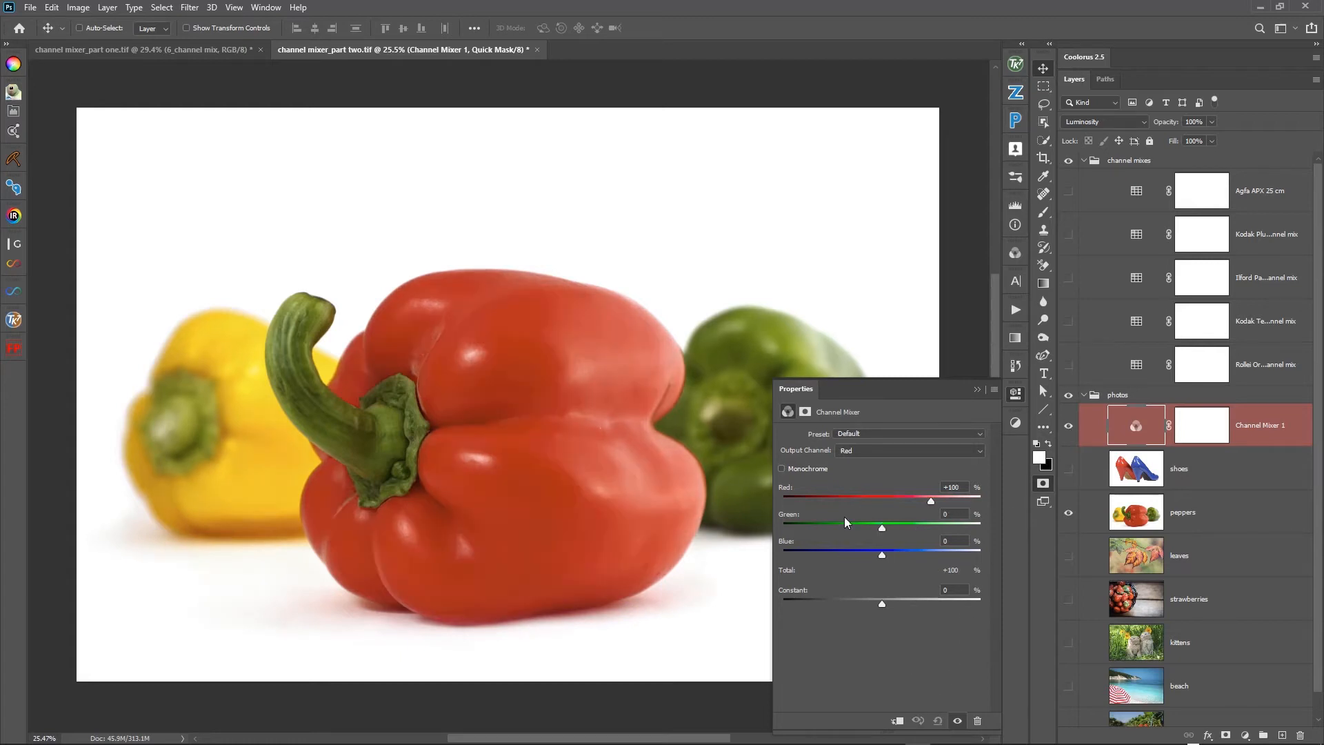
pyautogui.click(782, 470)
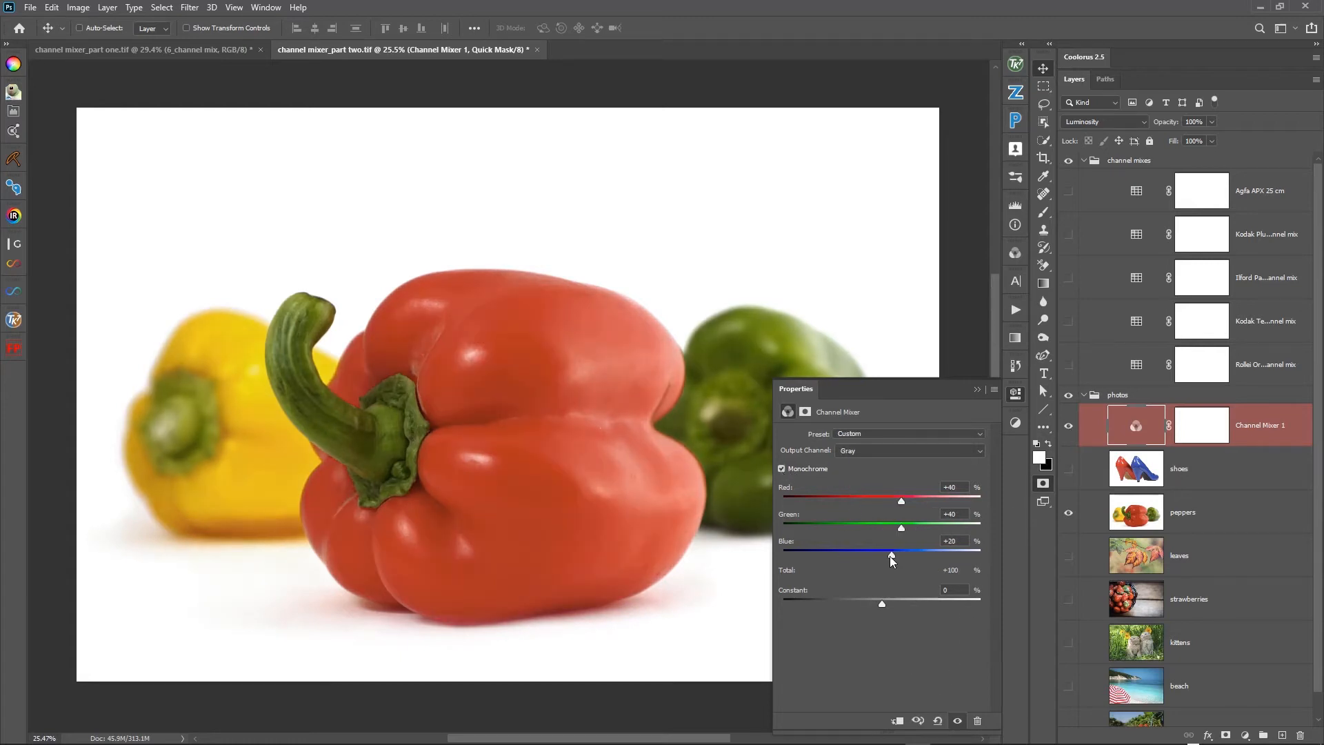
pyautogui.moveTo(900, 529); pyautogui.dragTo(884, 529)
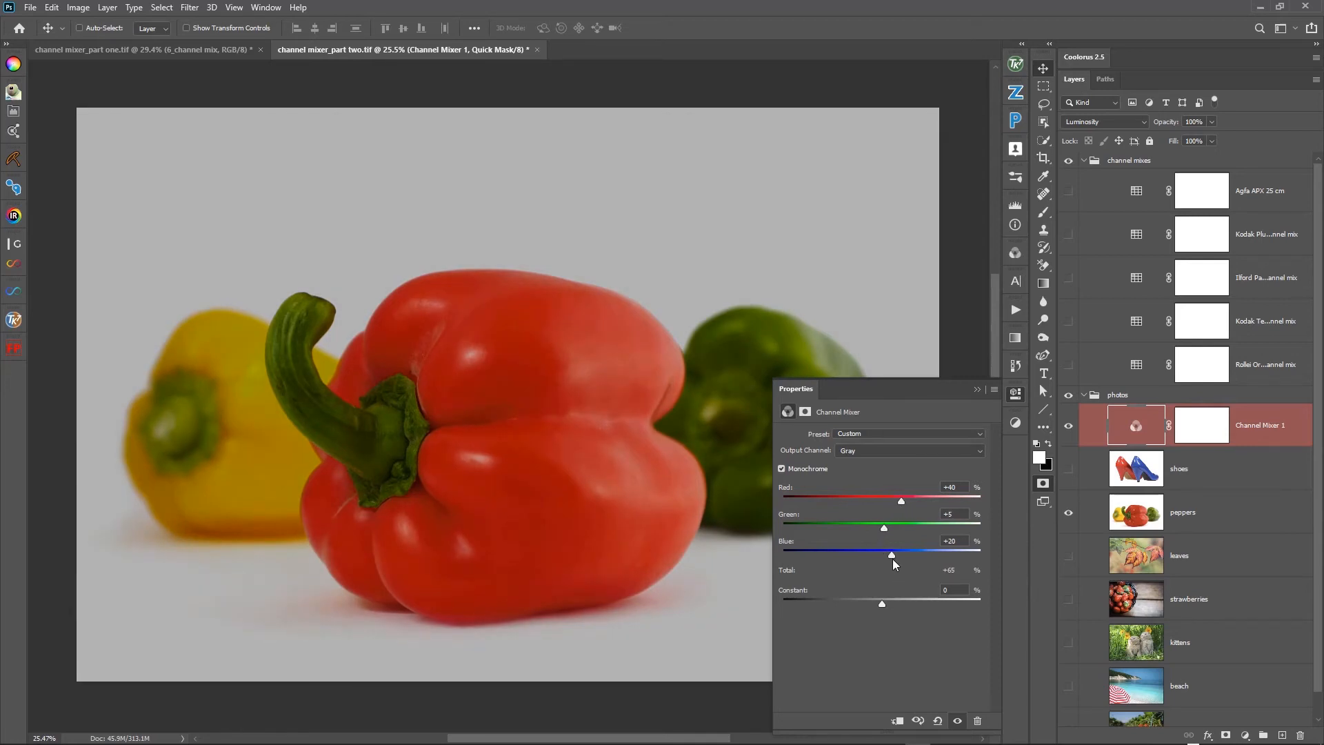
pyautogui.moveTo(892, 558); pyautogui.dragTo(904, 559)
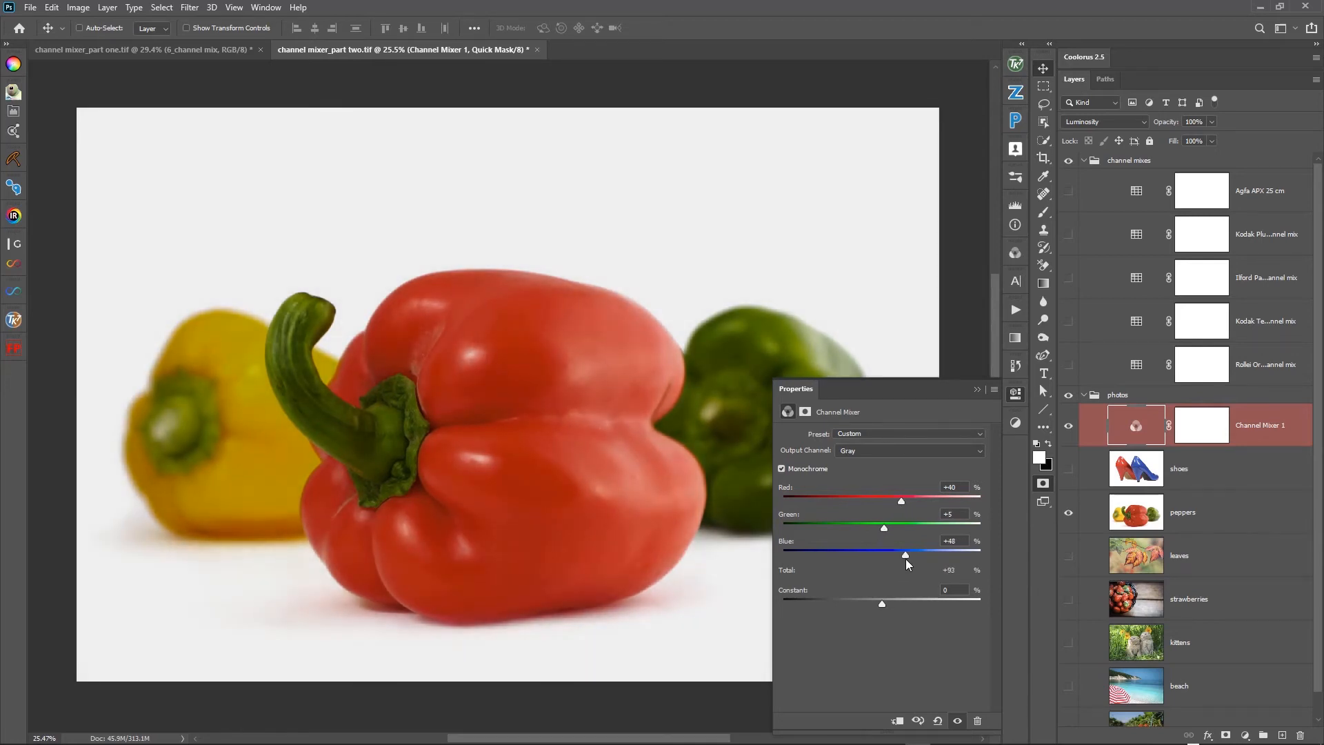
pyautogui.moveTo(906, 559); pyautogui.dragTo(909, 557)
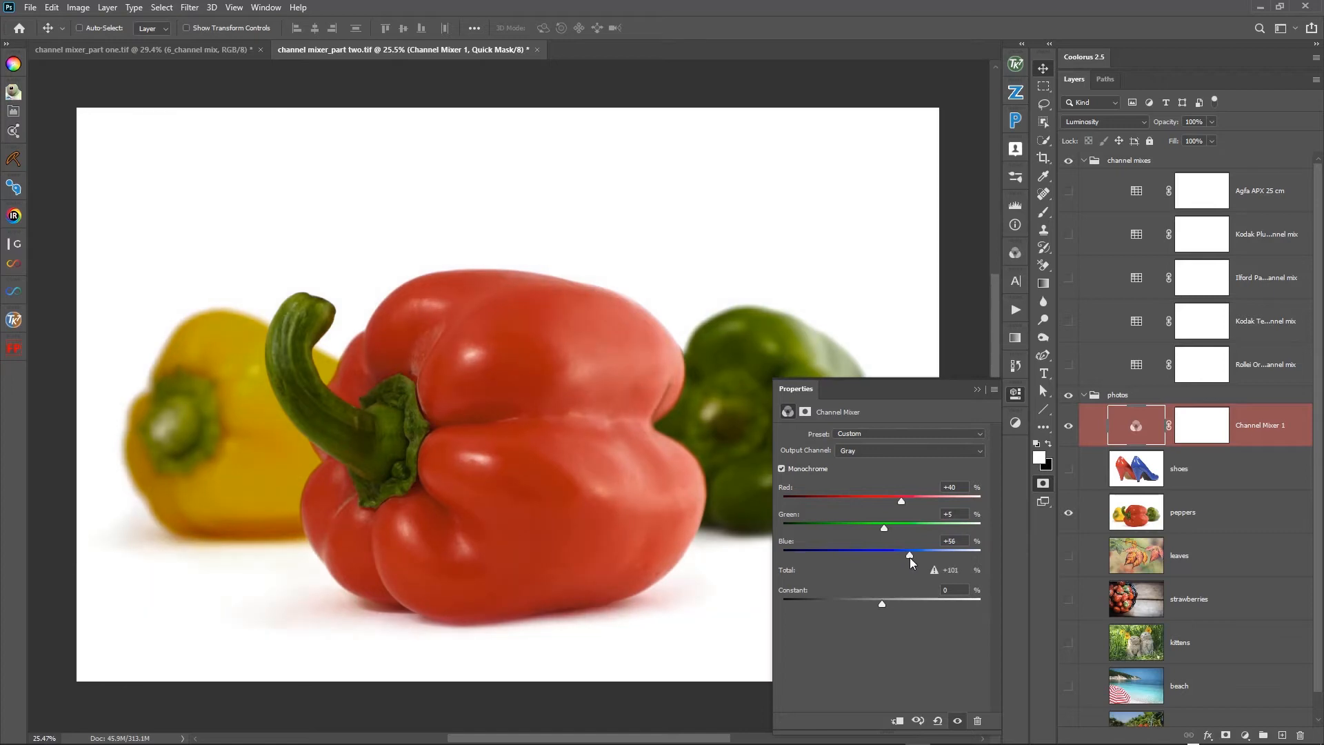
# - Compare the peppers before and after the Channel Mixer, and raise the mix's Blue value to +73%
pyautogui.click(1067, 426)
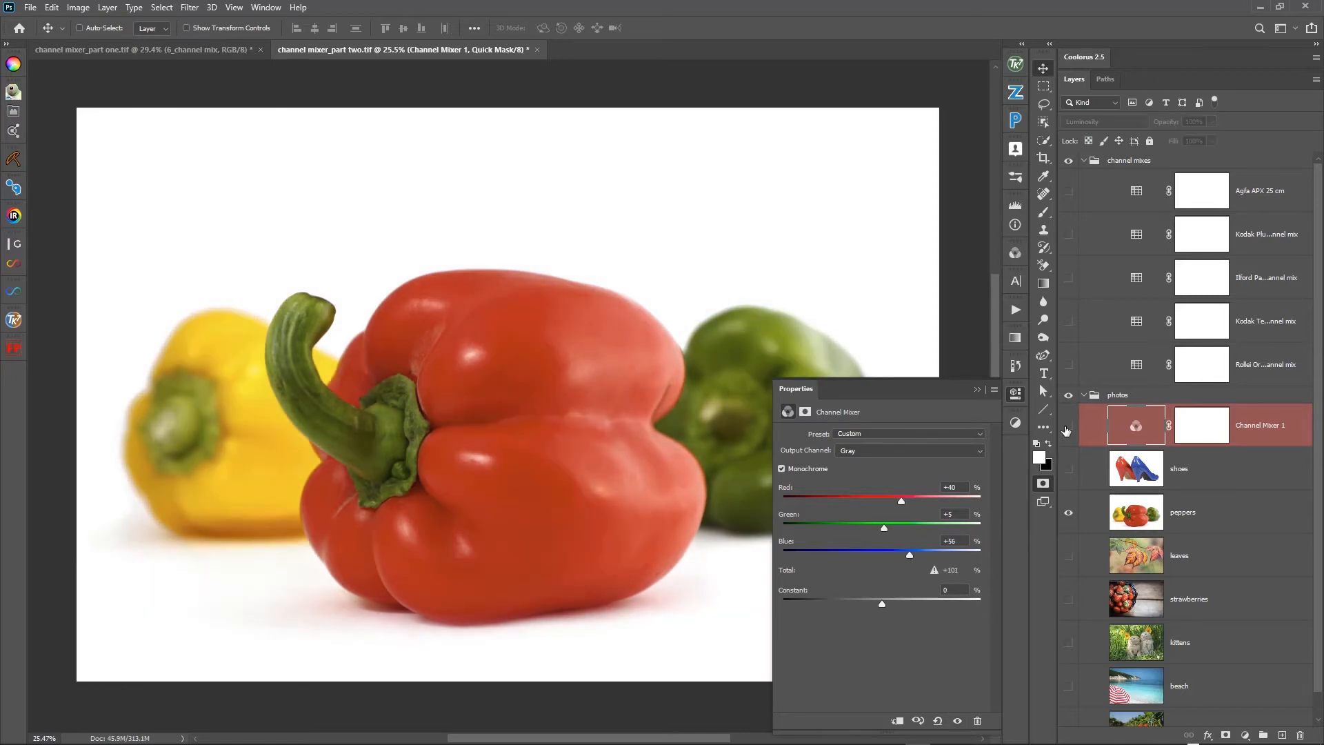
pyautogui.click(1066, 428)
pyautogui.click(1068, 428)
pyautogui.click(1068, 427)
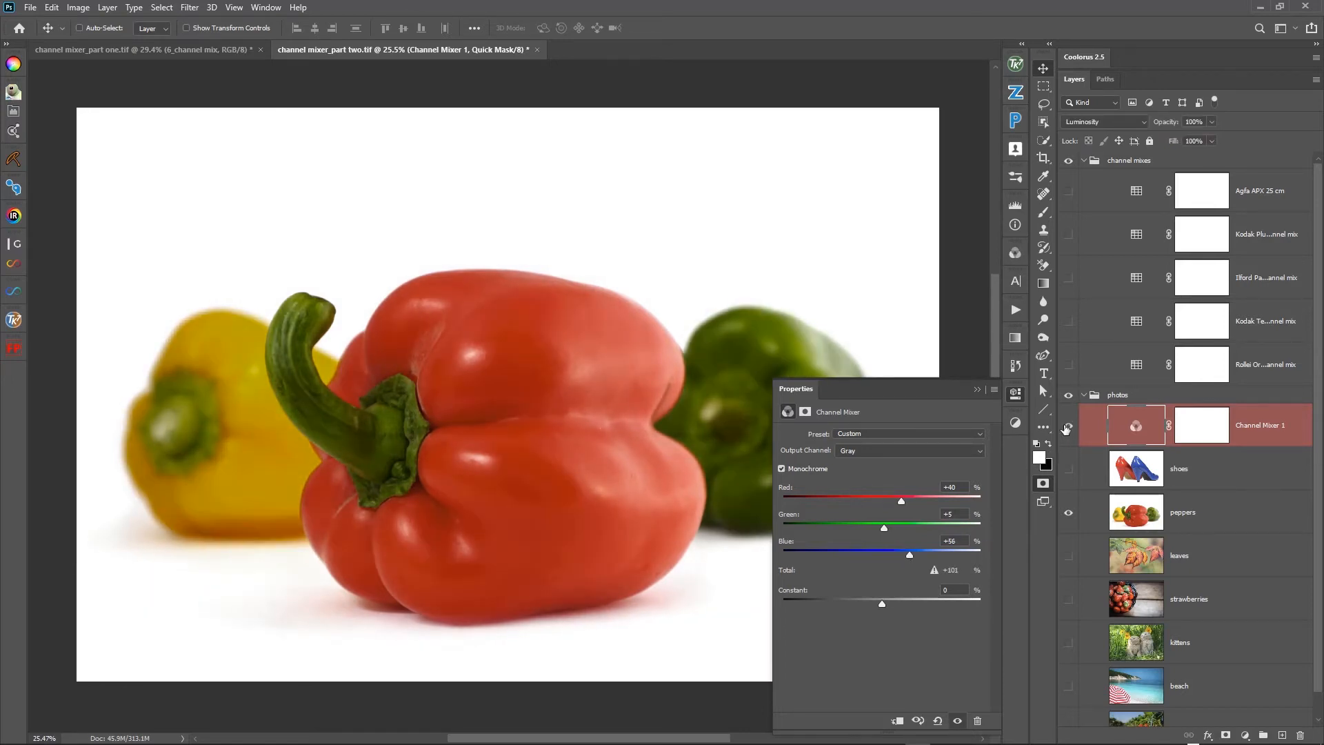
pyautogui.click(1068, 427)
pyautogui.click(1068, 428)
pyautogui.moveTo(912, 556); pyautogui.dragTo(917, 559)
# - Step through the peppers' individual colour channels with the Channel Mixer on, ending on the RGB composite
pyautogui.click(1014, 254)
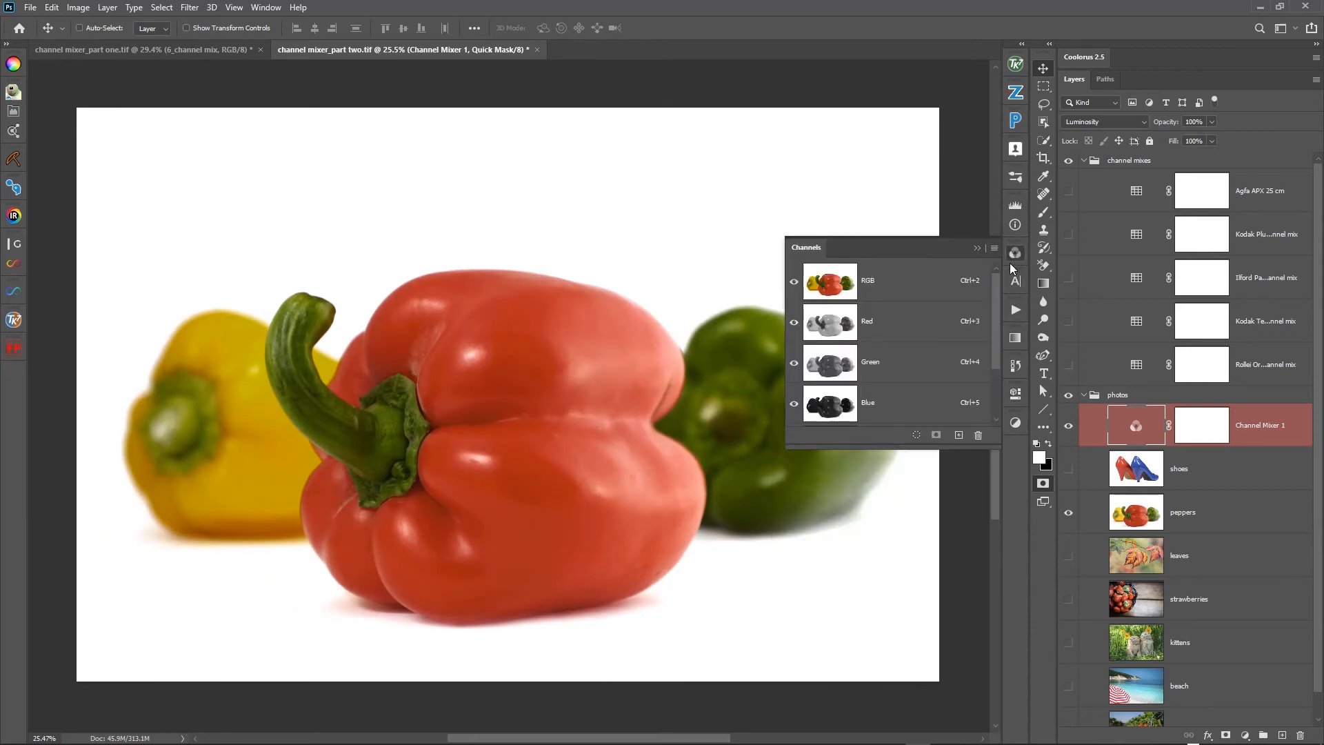
pyautogui.click(867, 400)
pyautogui.click(894, 338)
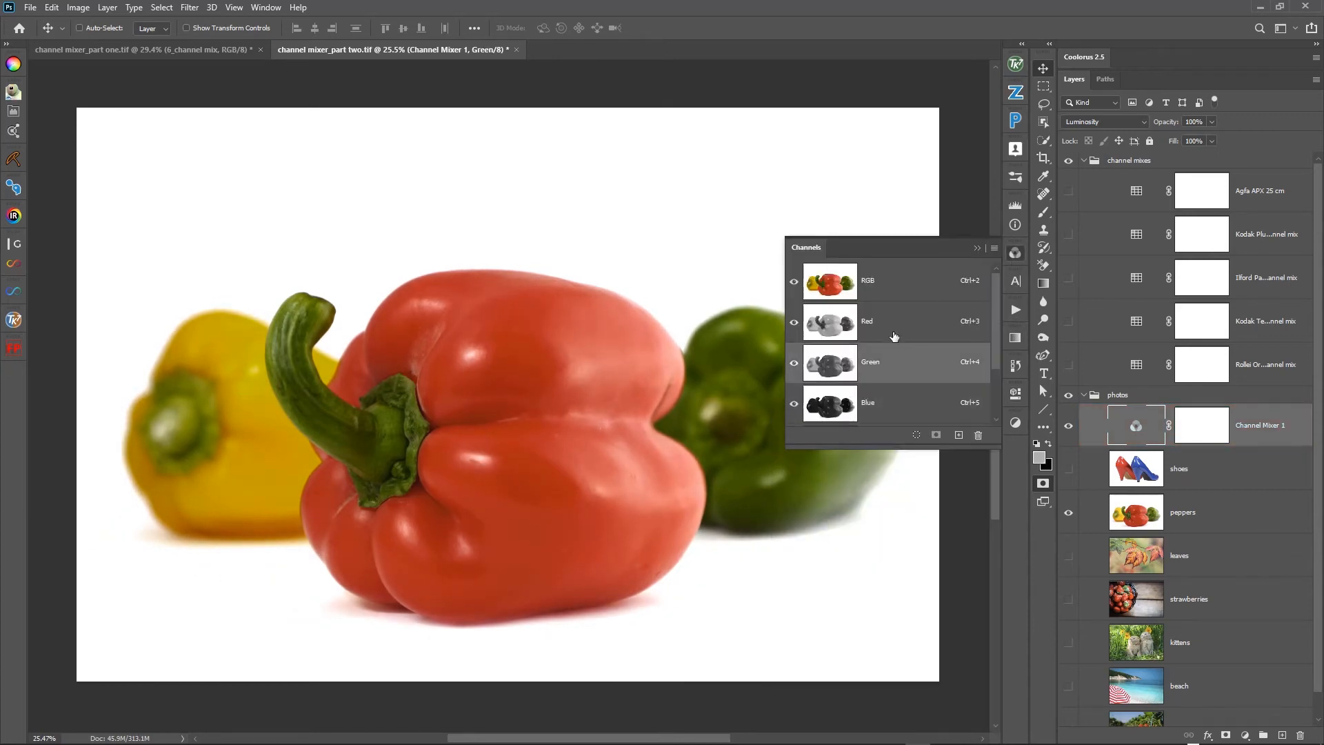
pyautogui.click(893, 298)
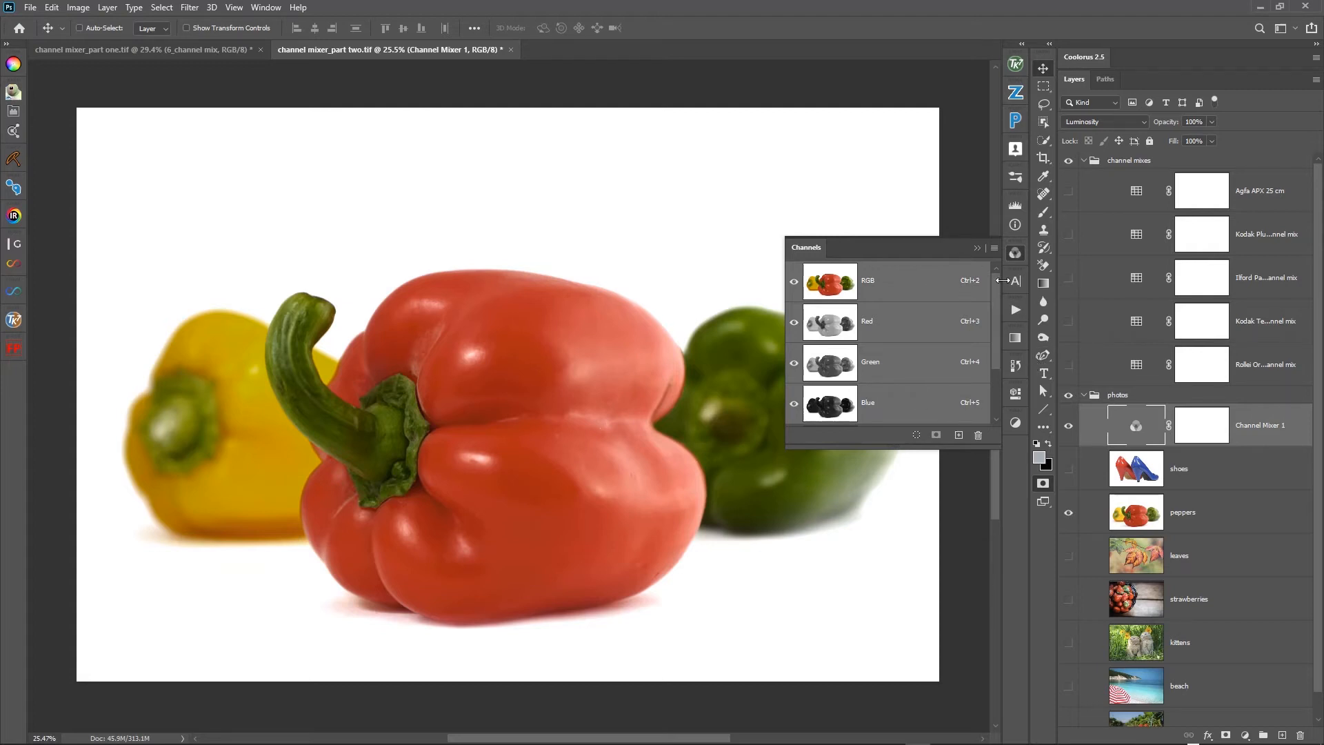
# - Hide the Channel Mixer and the peppers photo, and show and select the leaves photo
pyautogui.click(1069, 427)
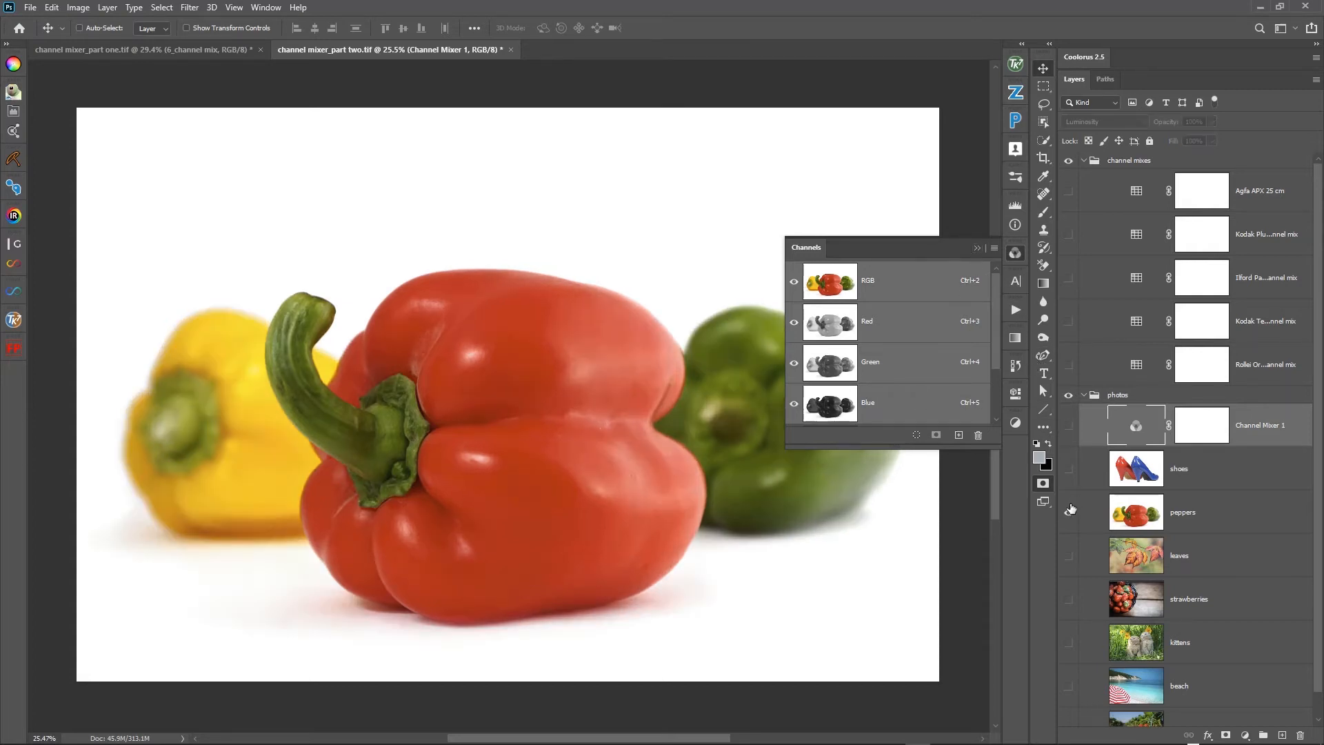
pyautogui.click(1068, 512)
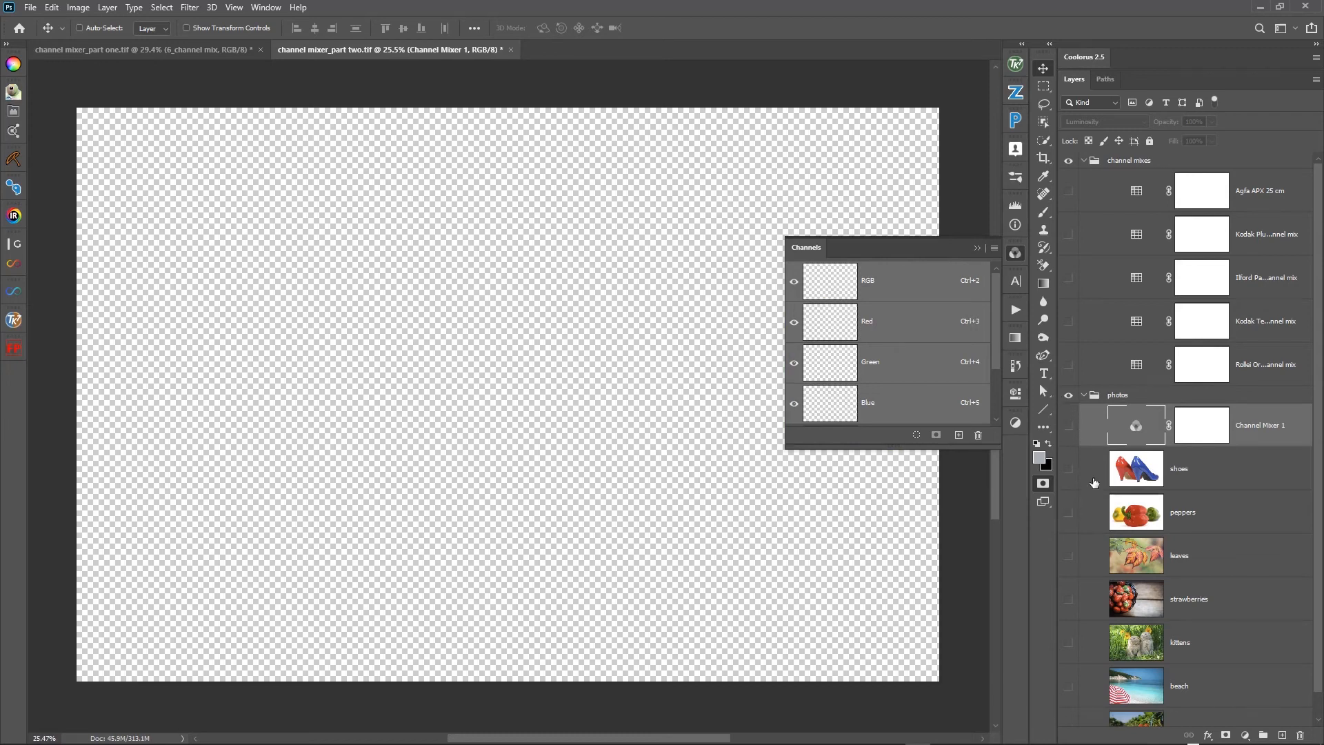
pyautogui.click(1069, 560)
pyautogui.click(1157, 570)
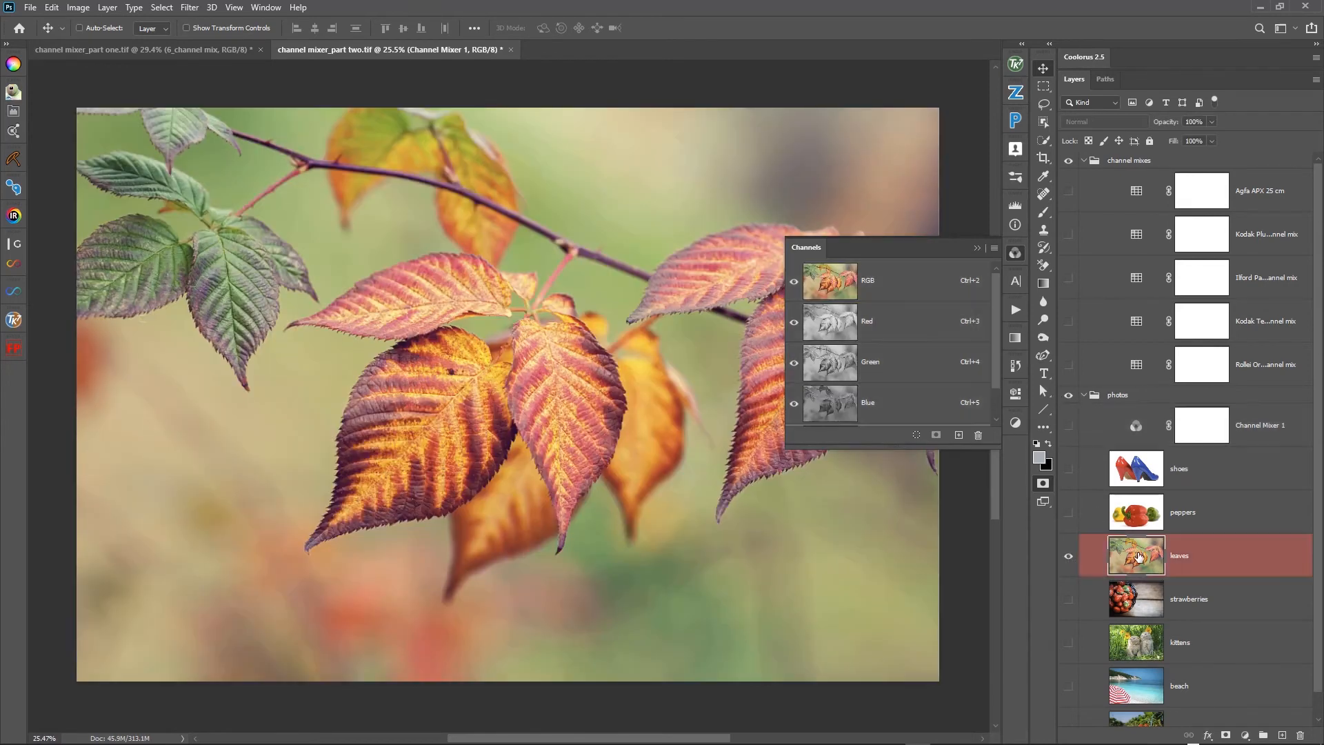
# - View the leaves' Red, Green and Blue channels in turn and return to the RGB composite
pyautogui.click(904, 327)
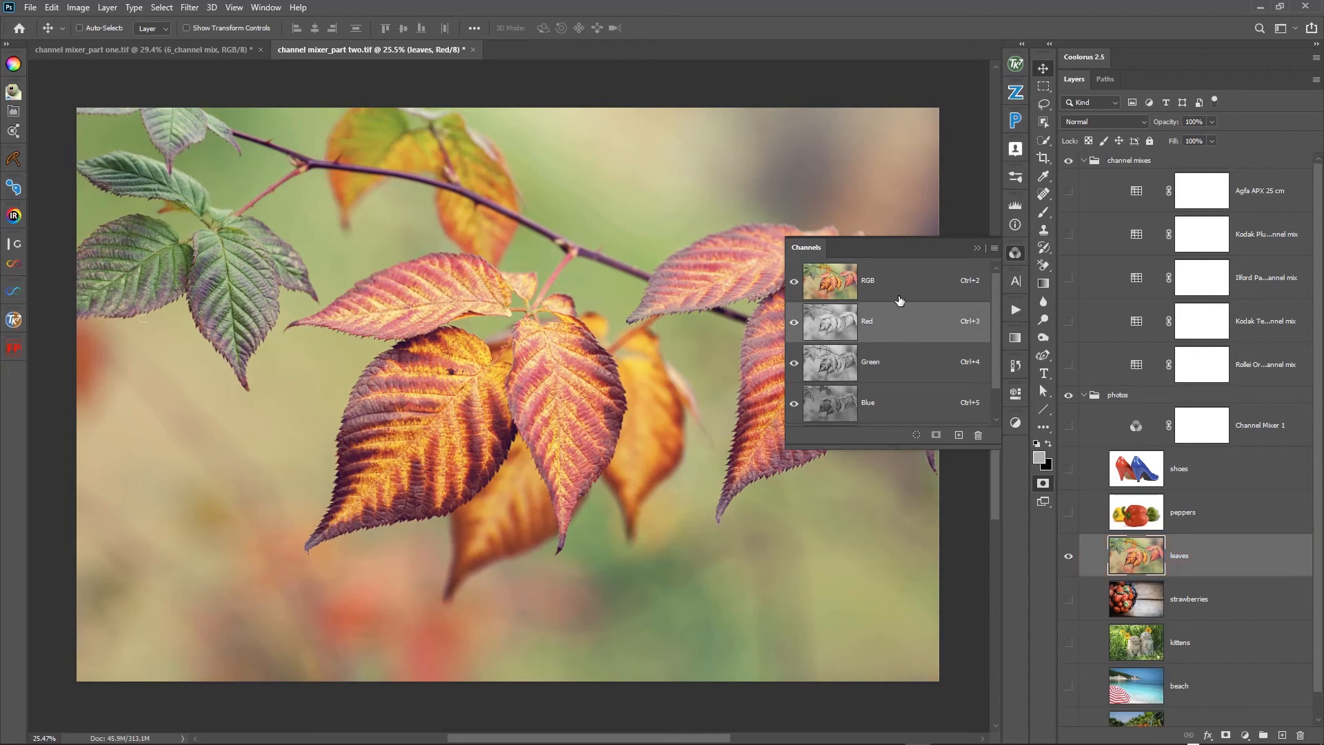
pyautogui.click(905, 362)
pyautogui.click(901, 396)
pyautogui.click(847, 296)
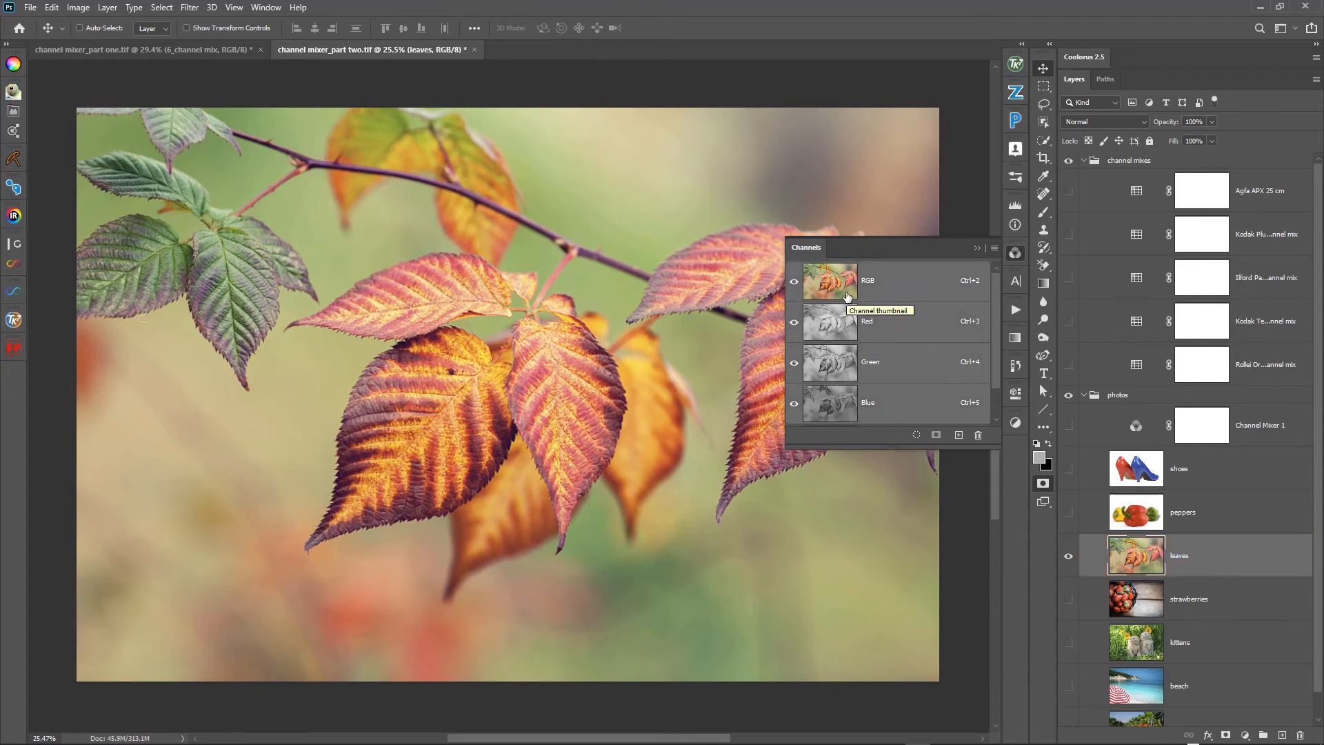
# - Move the Channel Mixer layer directly above the leaves photo and reselect the leaves layer
pyautogui.moveTo(1264, 440); pyautogui.dragTo(1268, 526)
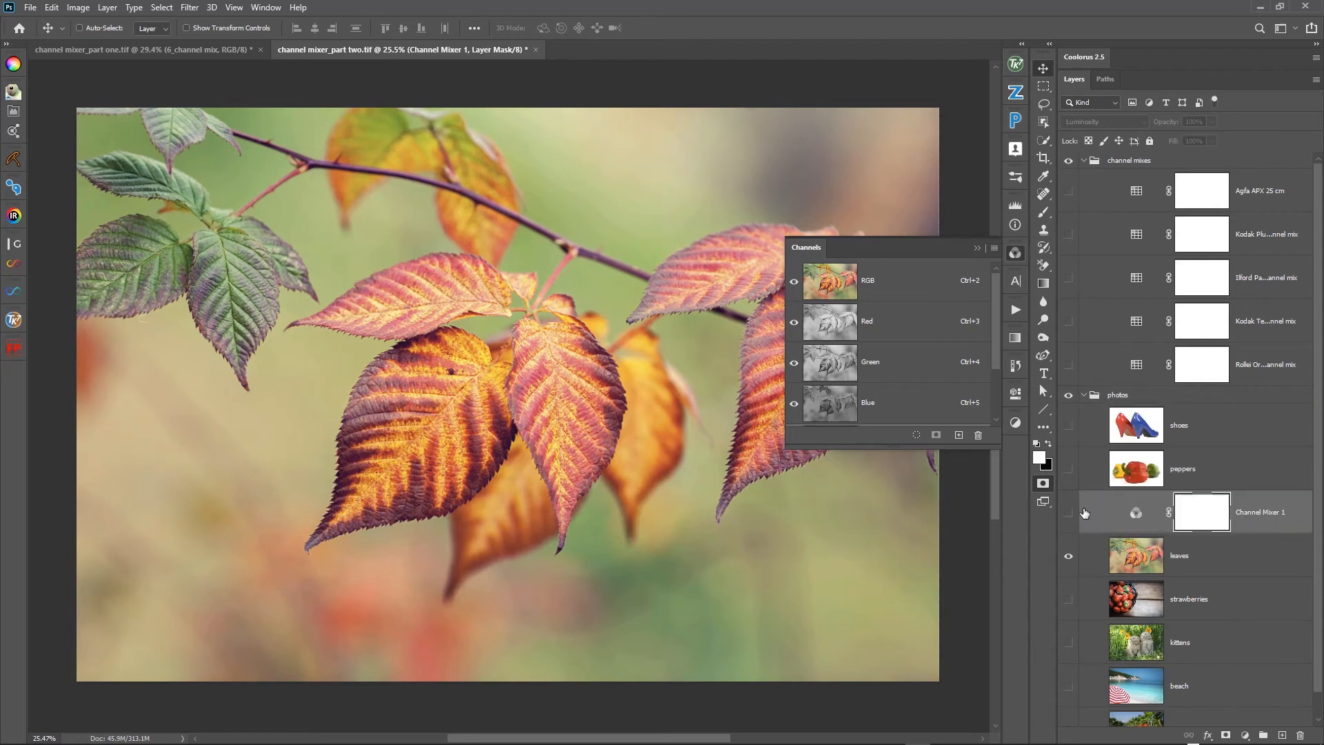
pyautogui.click(905, 325)
pyautogui.click(892, 284)
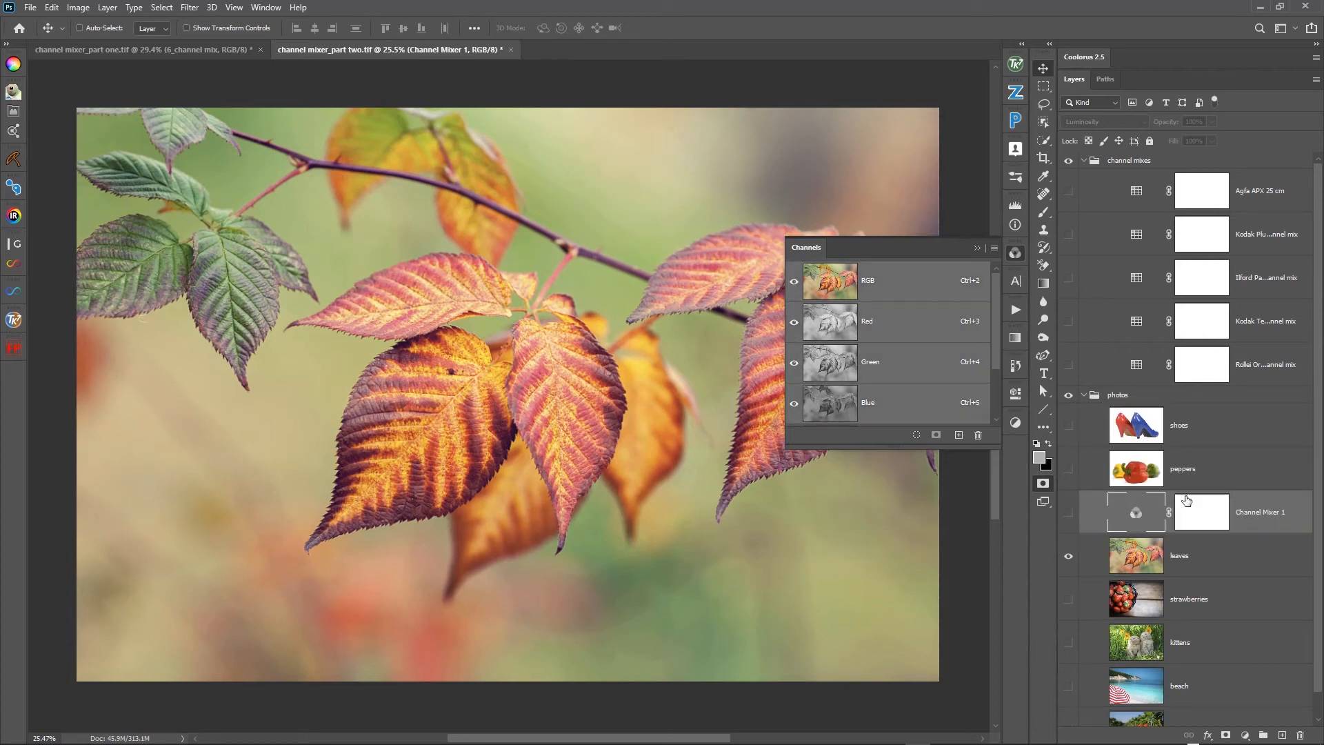
pyautogui.click(1162, 540)
pyautogui.press('q')
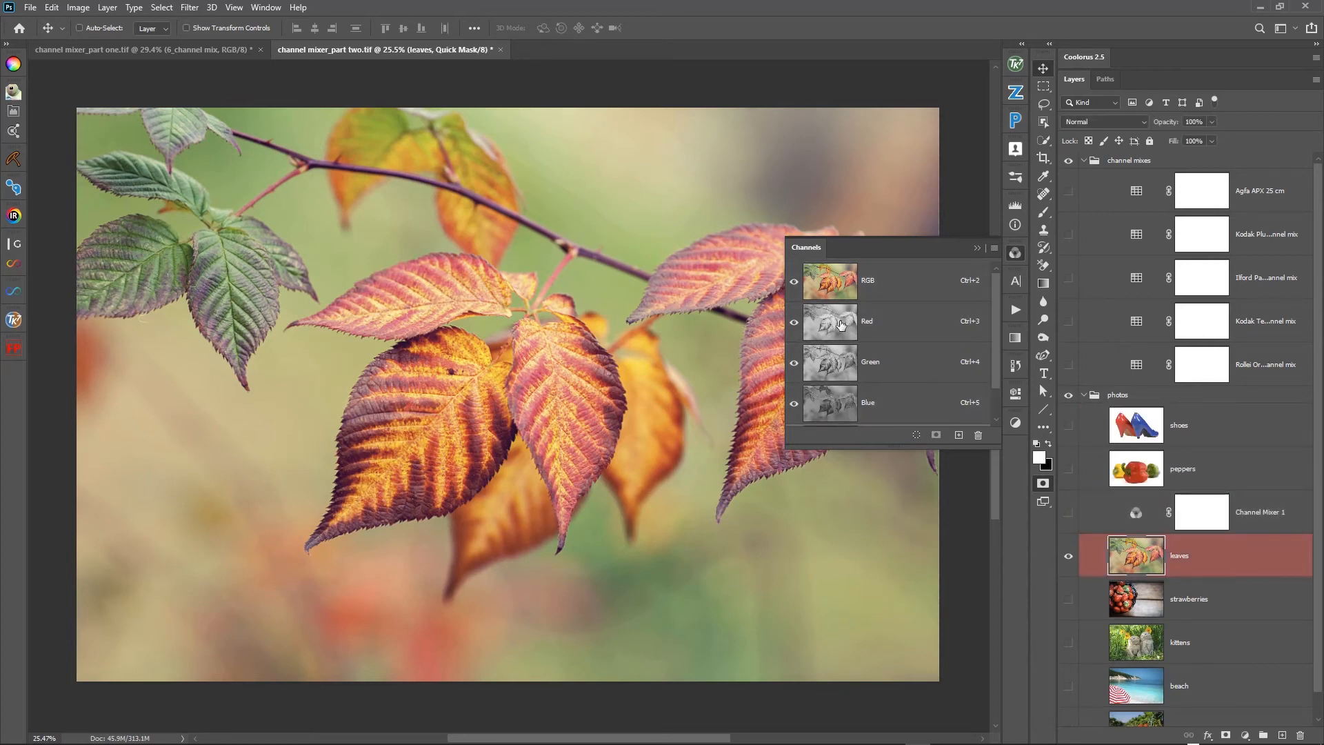
# - Compare the leaves' Red and Green channels with the RGB composite
pyautogui.click(837, 339)
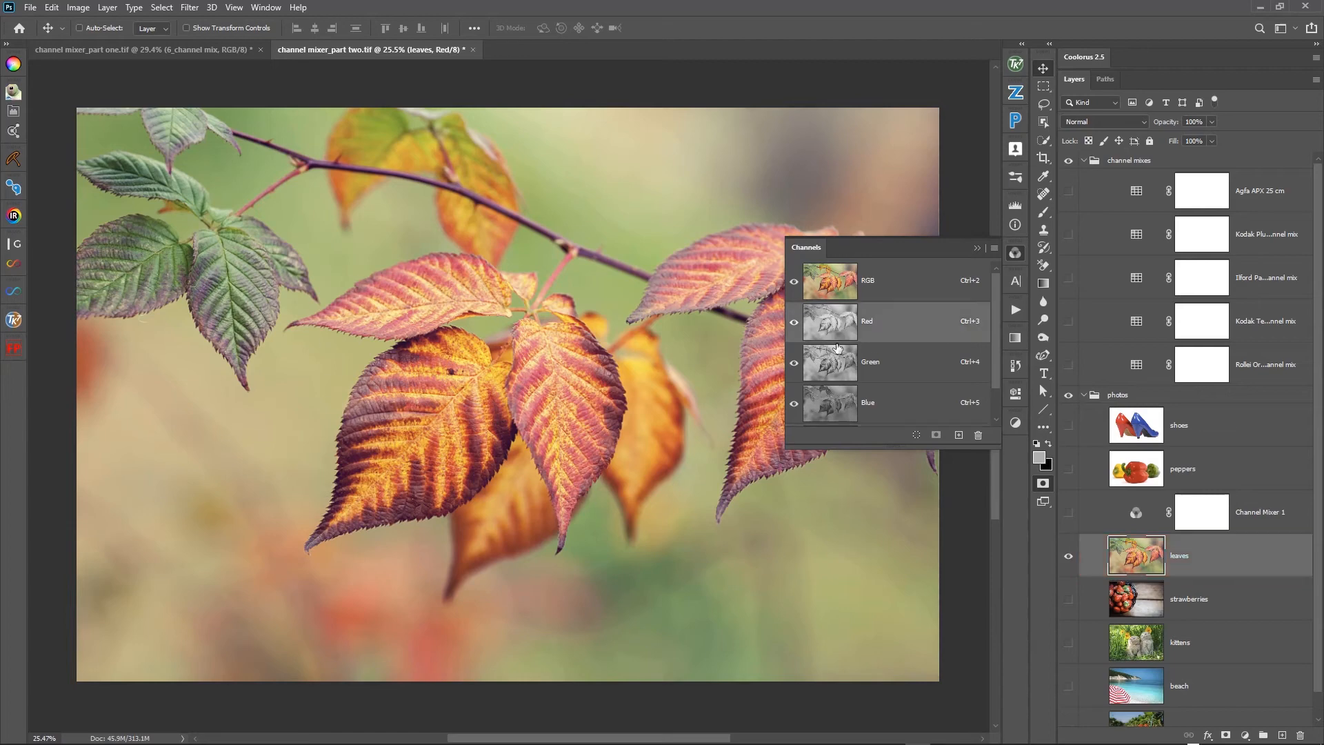
pyautogui.click(842, 376)
pyautogui.click(852, 298)
pyautogui.click(856, 334)
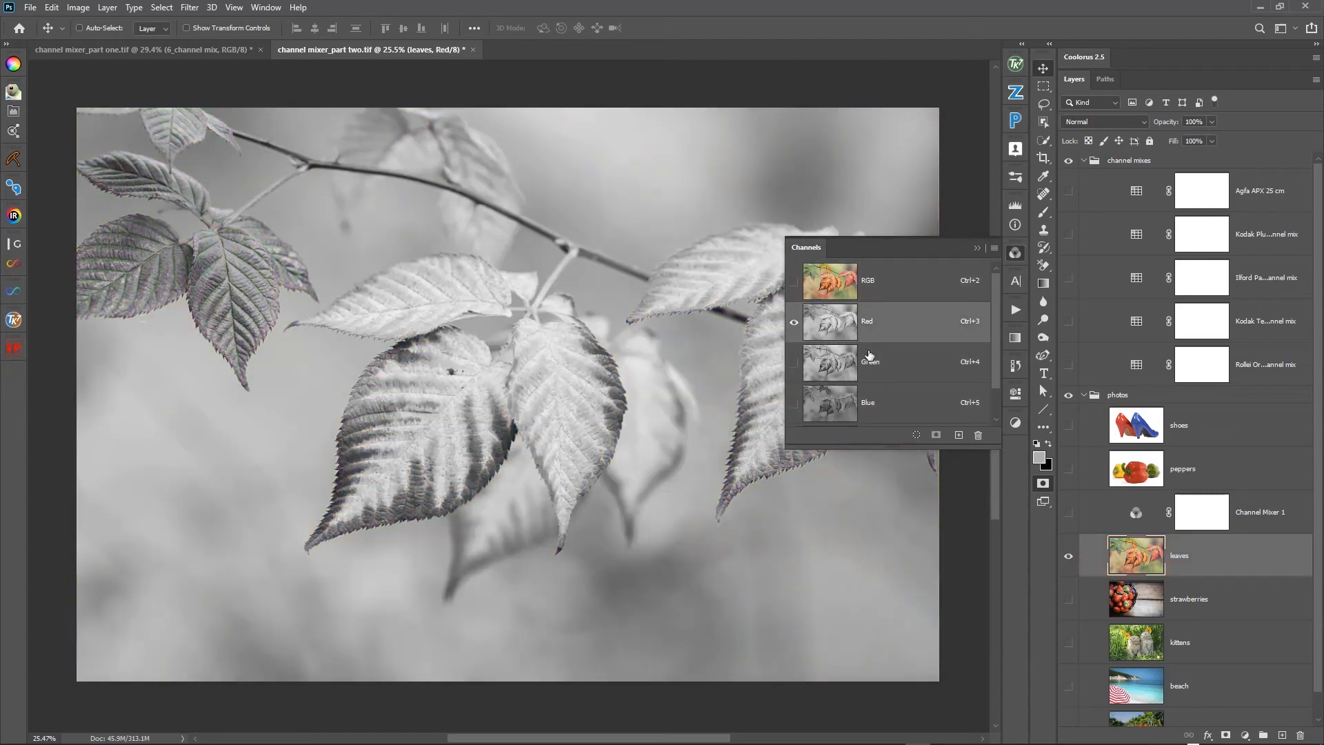
pyautogui.click(854, 291)
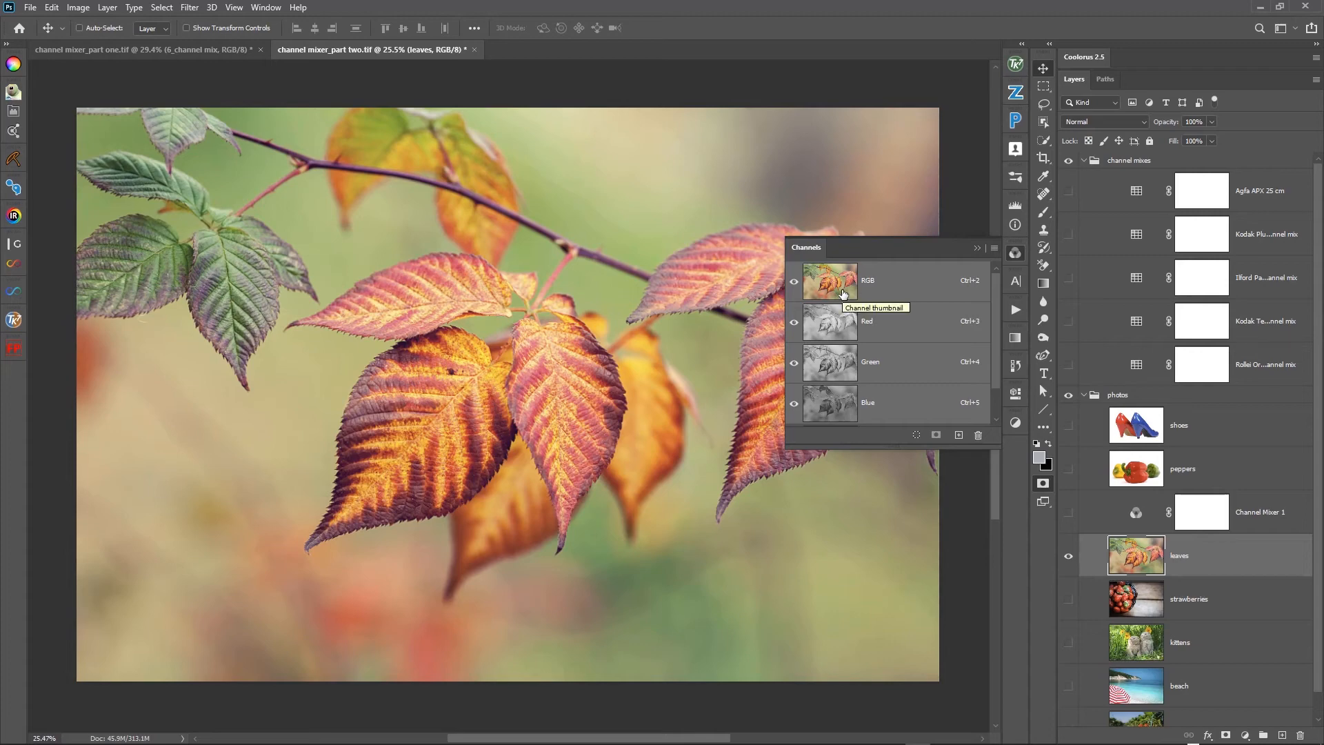
# - Examine how the leaves' tones differ between the Red, Green and Blue channels, ending on the RGB composite
pyautogui.click(831, 329)
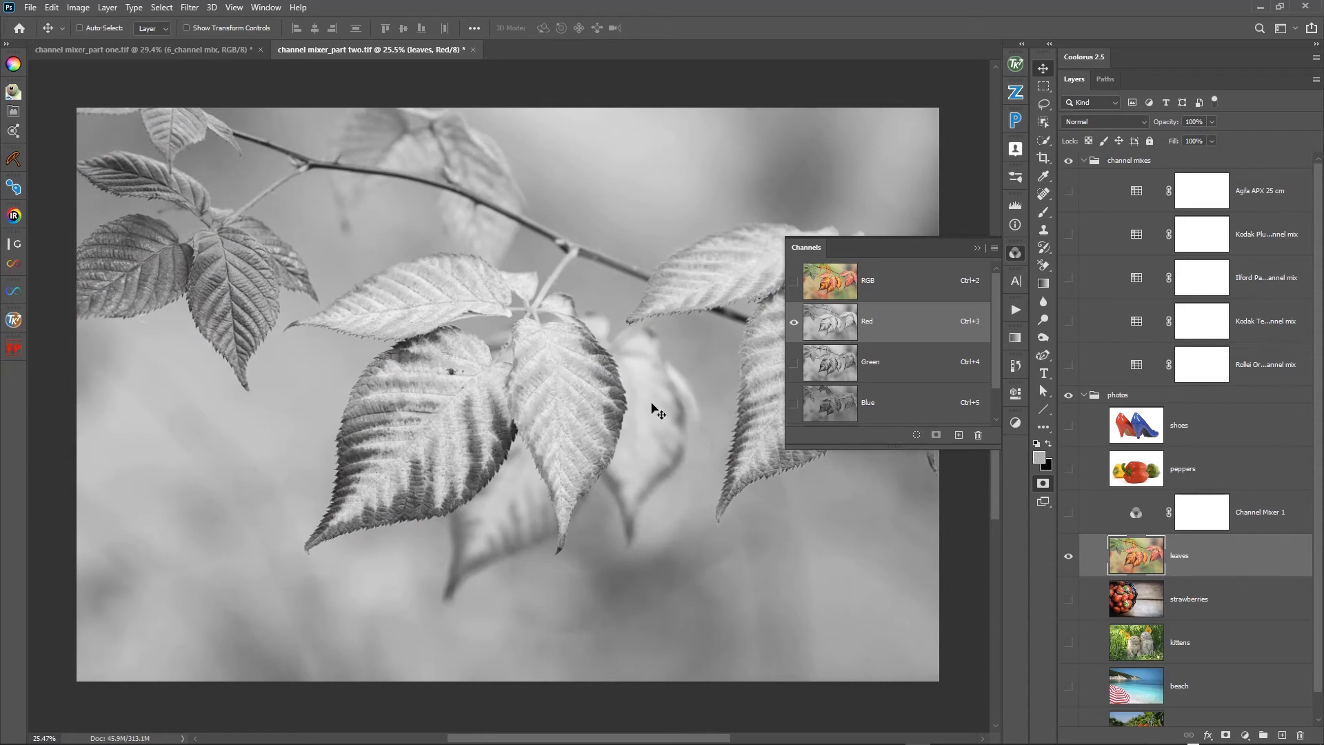
pyautogui.click(839, 365)
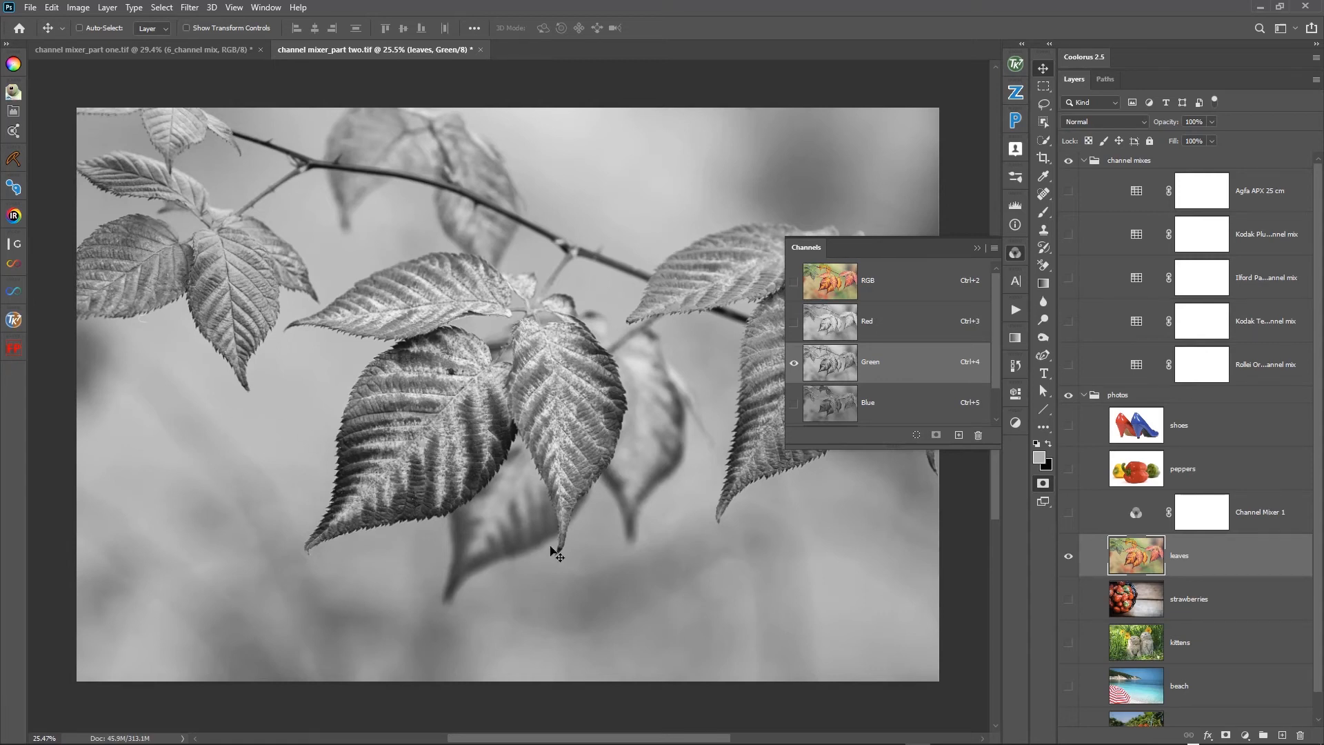
pyautogui.click(832, 407)
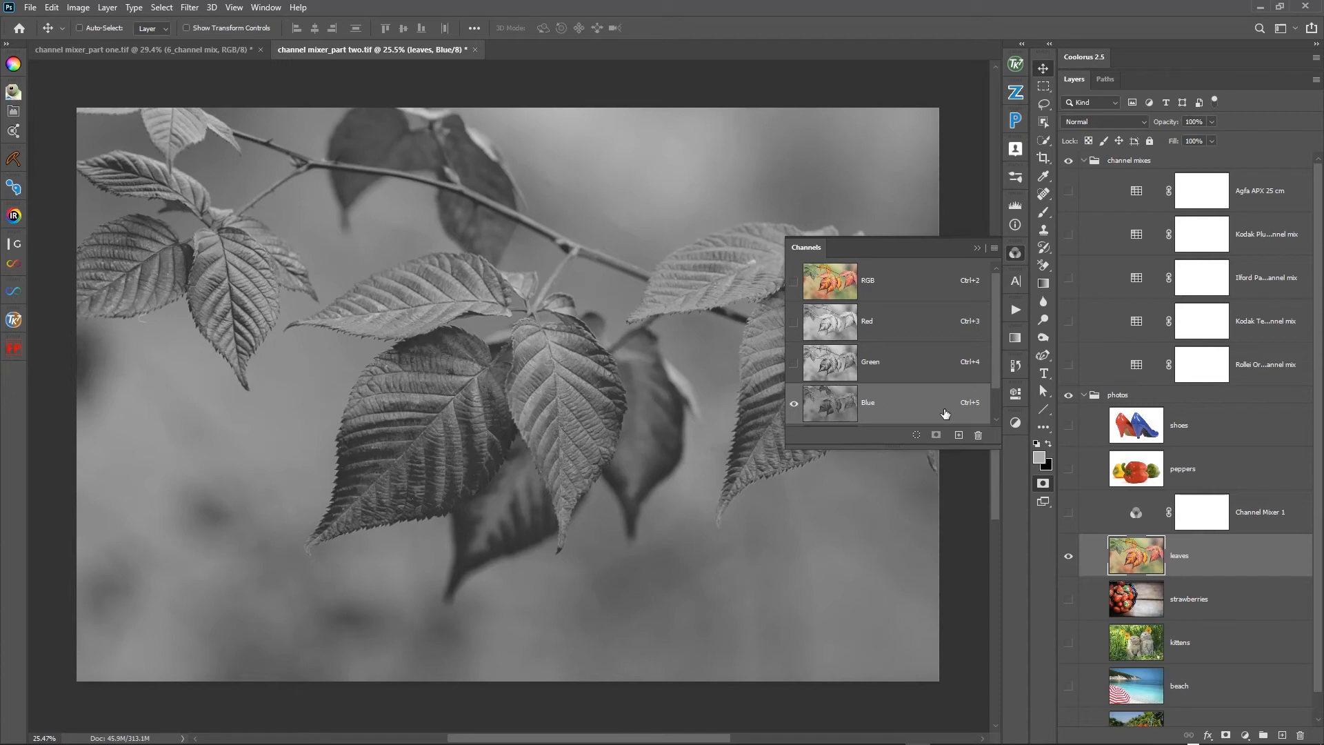
pyautogui.click(857, 365)
pyautogui.click(855, 331)
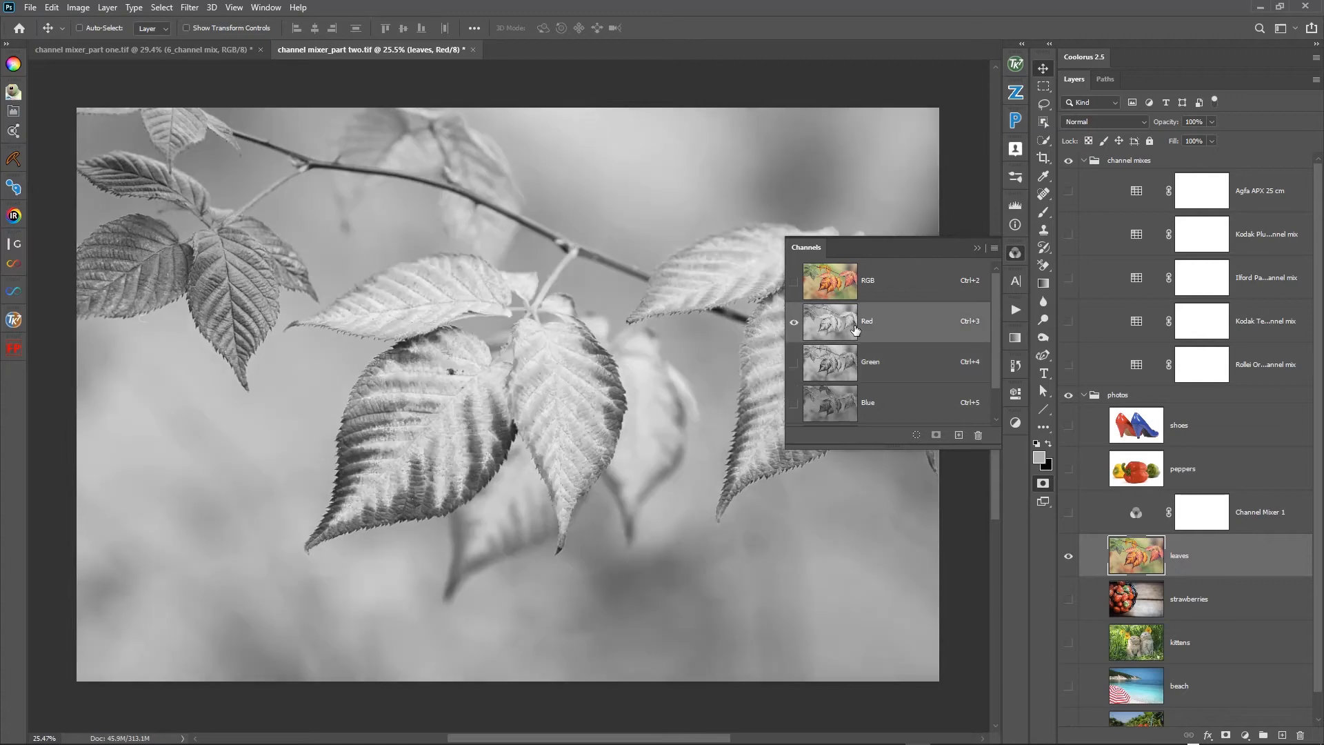
pyautogui.click(854, 379)
pyautogui.click(839, 327)
pyautogui.click(839, 292)
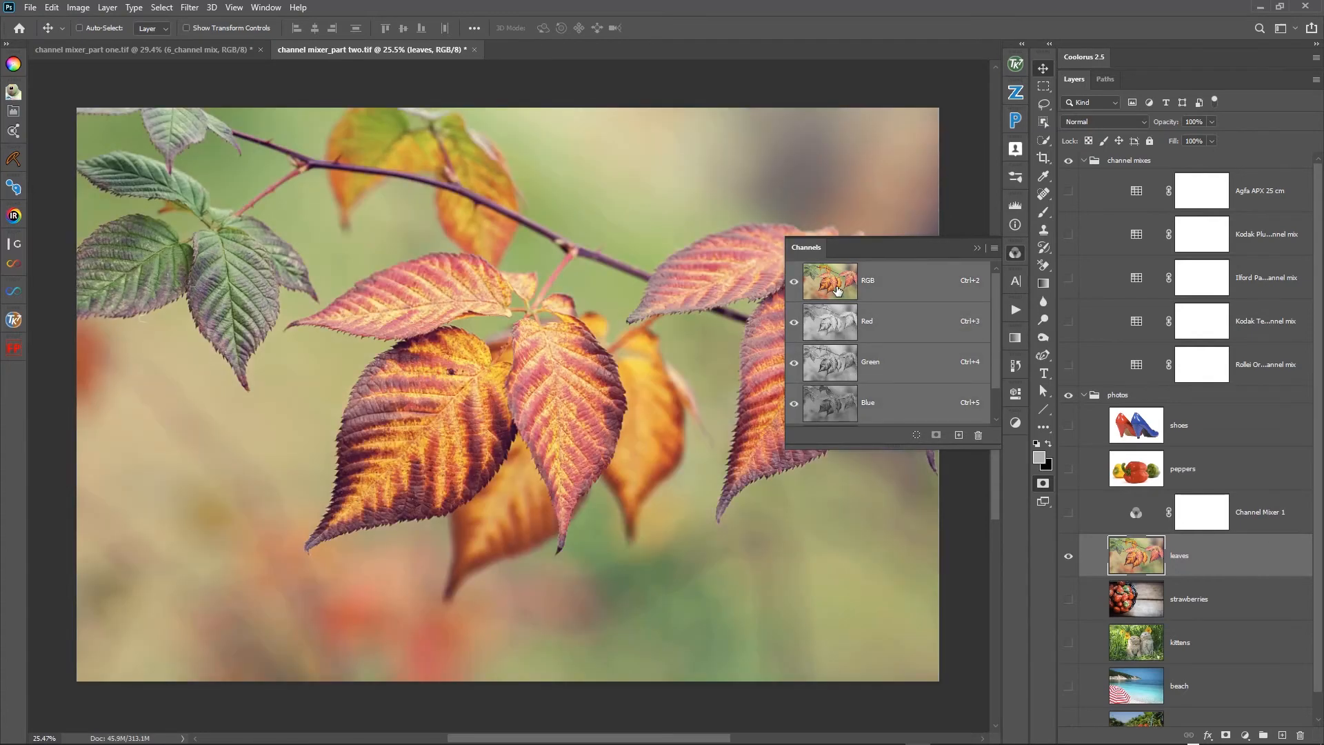
# - Select the Channel Mixer above the leaves photo and make it visible
pyautogui.click(1137, 518)
pyautogui.press('q')
pyautogui.click(1069, 512)
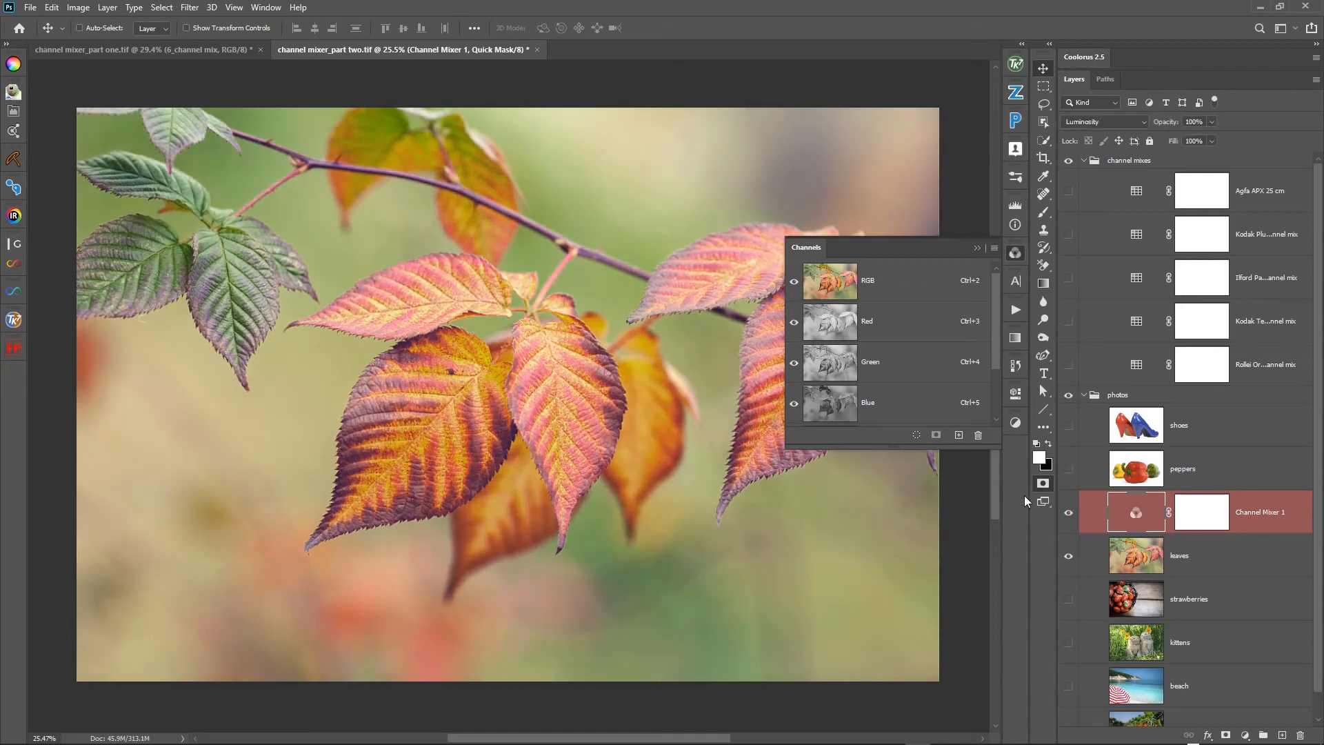
# - Reset the Channel Mixer over the leaves and set a monochrome mix of Red +6%, Green +40% and Blue +66%
pyautogui.doubleClick(1134, 522)
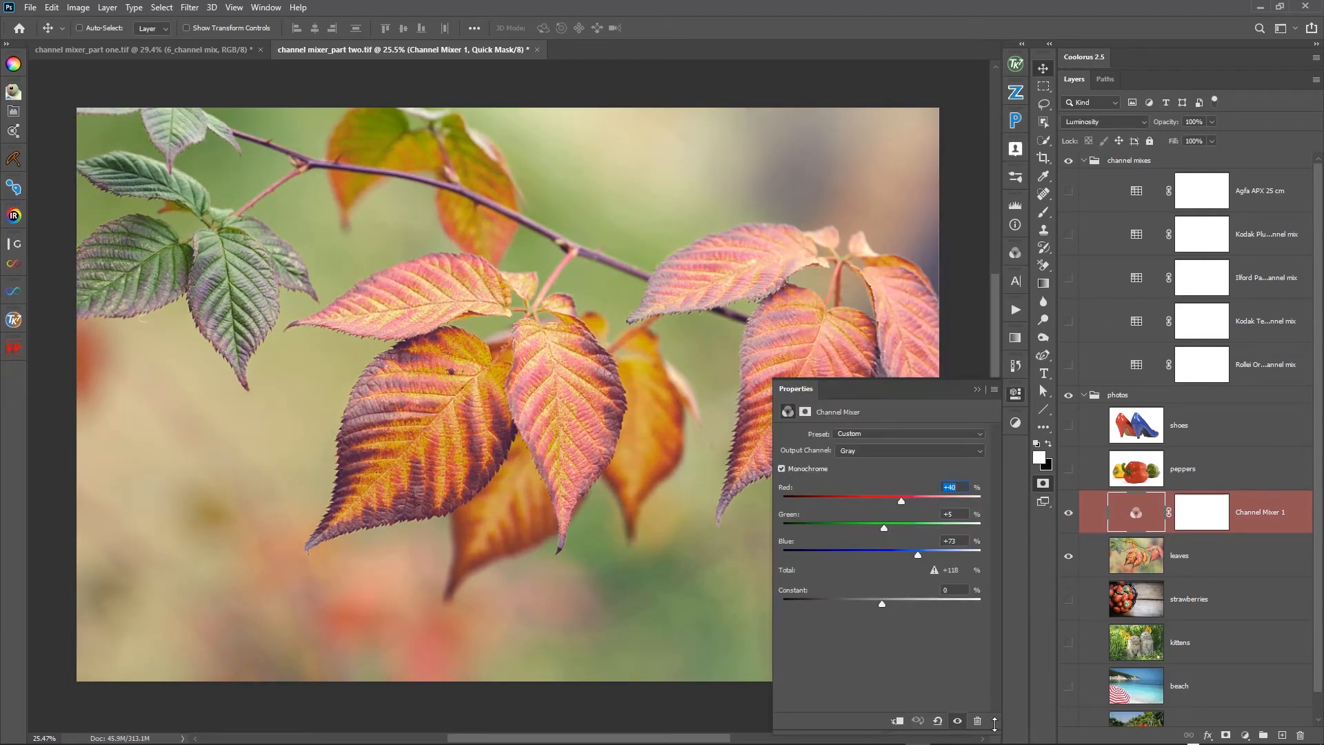
pyautogui.click(938, 721)
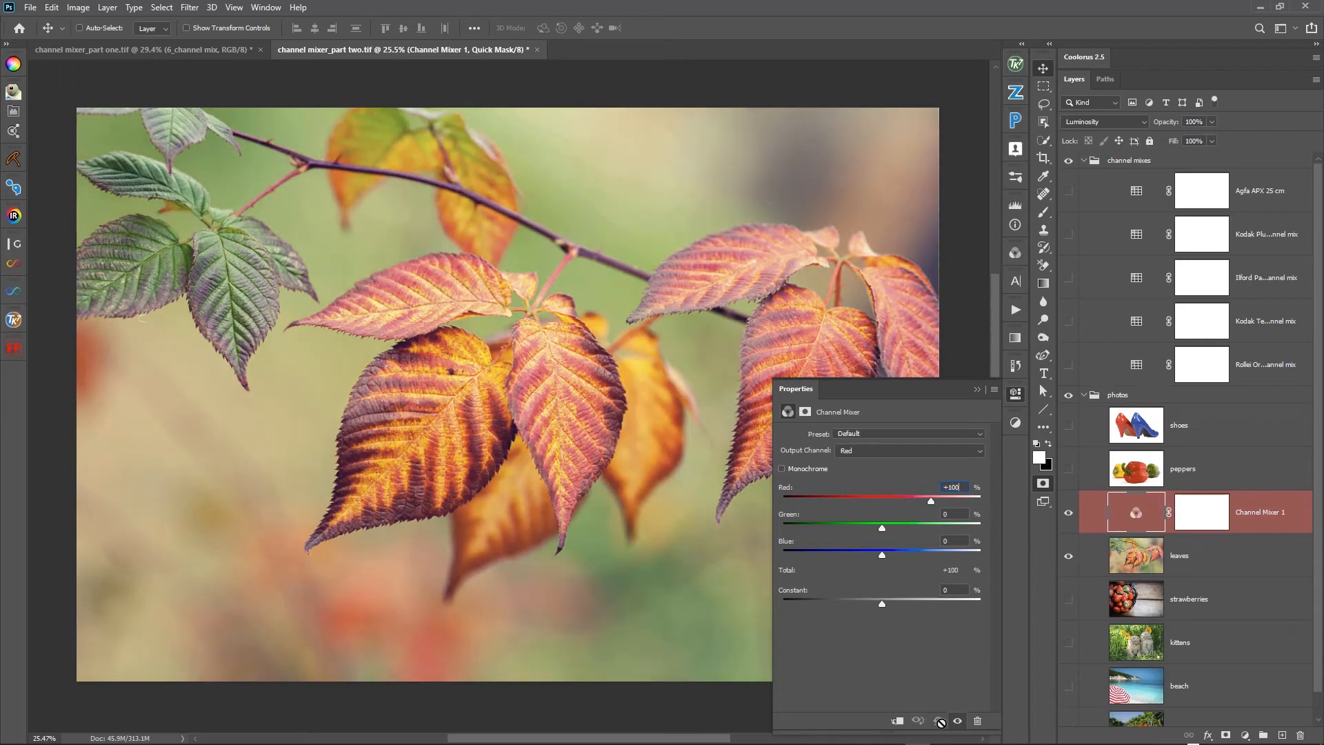
pyautogui.click(782, 469)
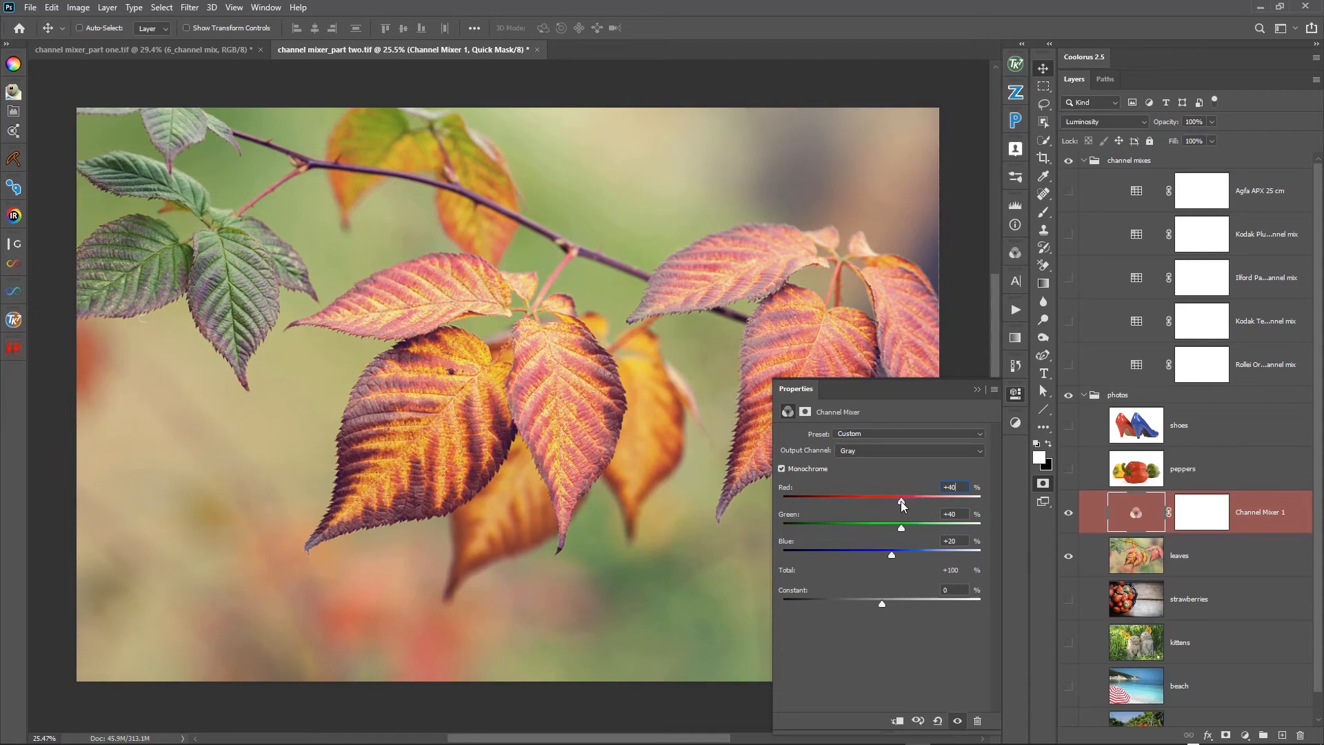
pyautogui.moveTo(900, 502); pyautogui.dragTo(885, 508)
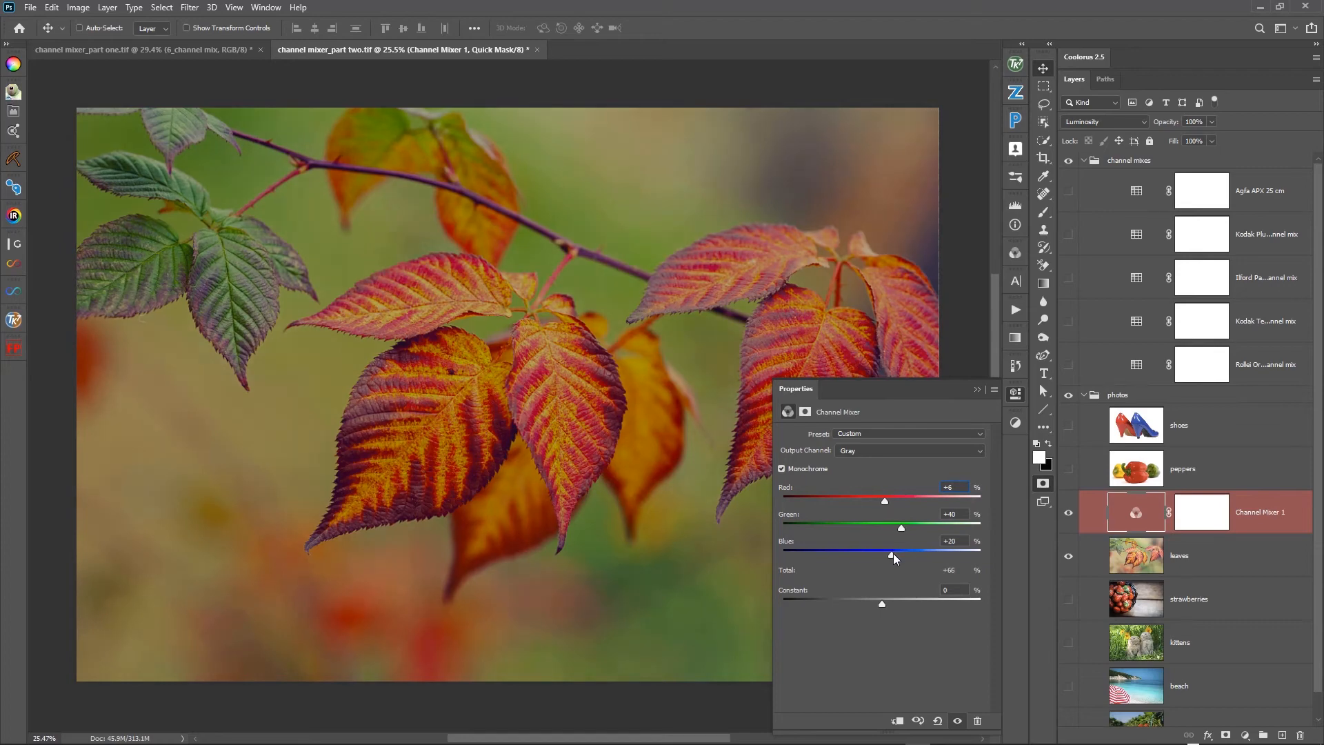
pyautogui.moveTo(893, 556); pyautogui.dragTo(910, 556)
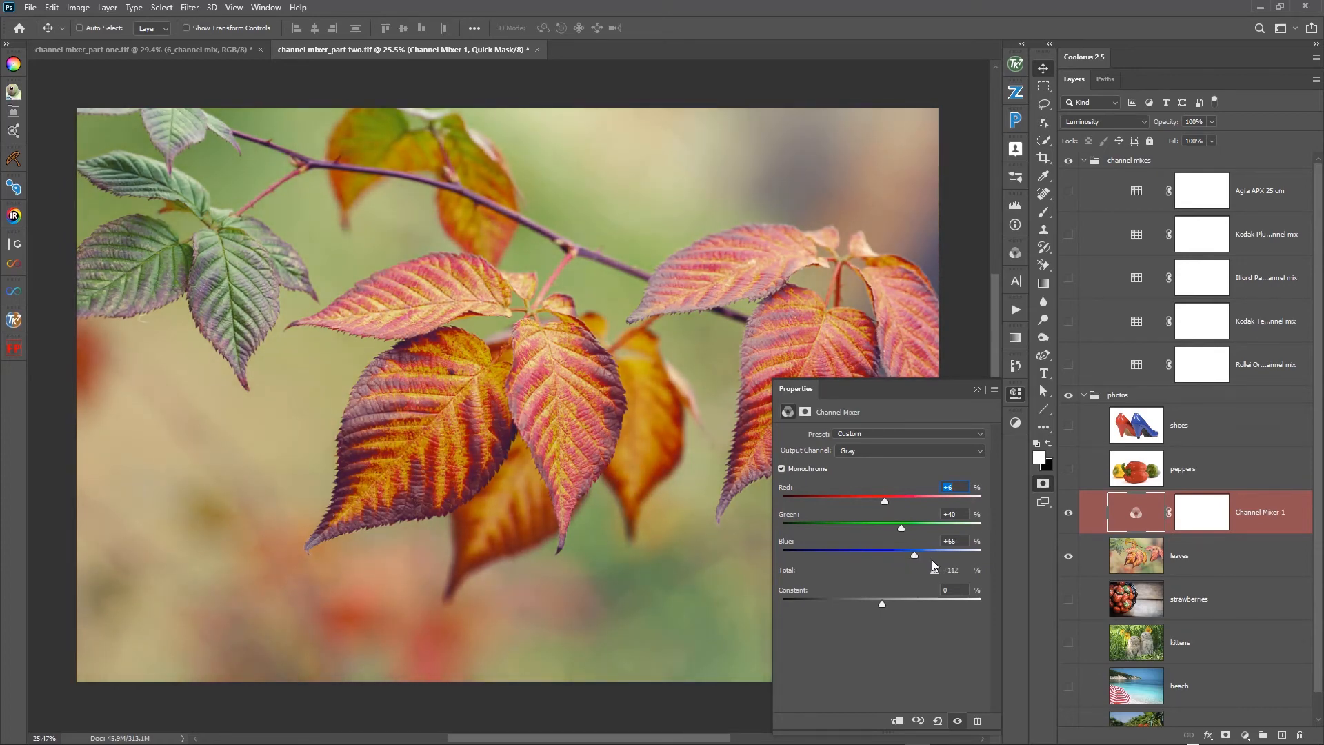
# - Toggle the Channel Mixer to compare the leaves before and after the mix, ending with it hidden
pyautogui.click(1069, 513)
pyautogui.click(1068, 513)
pyautogui.click(1068, 513)
pyautogui.click(1068, 513)
pyautogui.click(1068, 513)
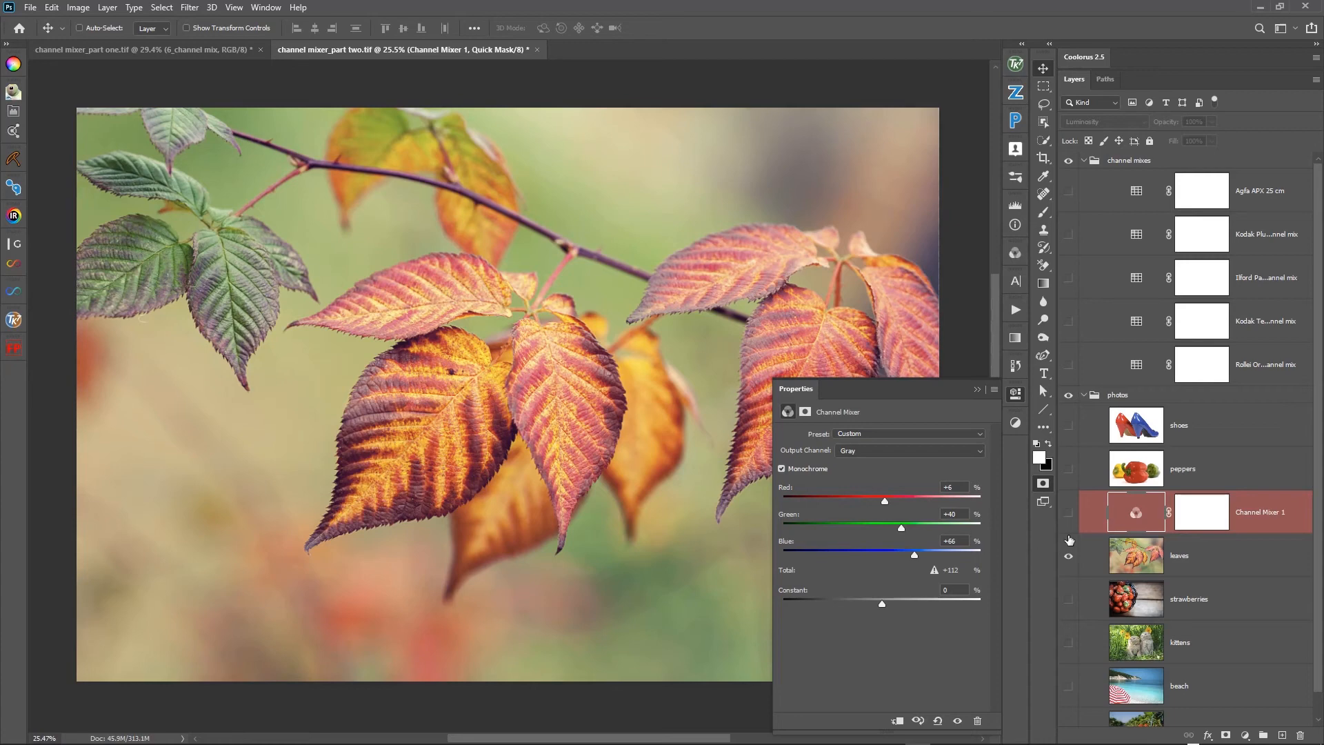
# - Show the Channel Mixer over the leaves and set its monochrome mix to Red +43%, Green +1% and Blue +73%
pyautogui.click(1068, 513)
pyautogui.moveTo(901, 528); pyautogui.dragTo(902, 501)
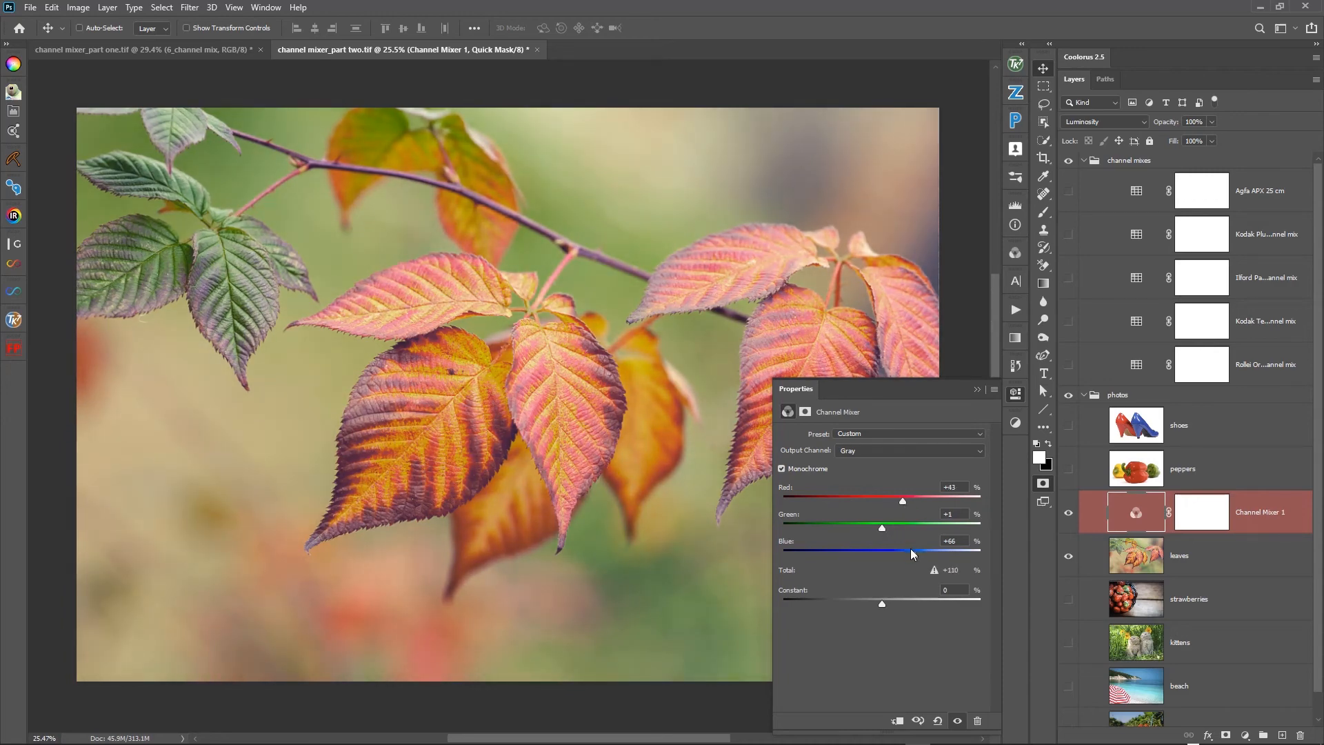
pyautogui.moveTo(912, 559); pyautogui.dragTo(918, 558)
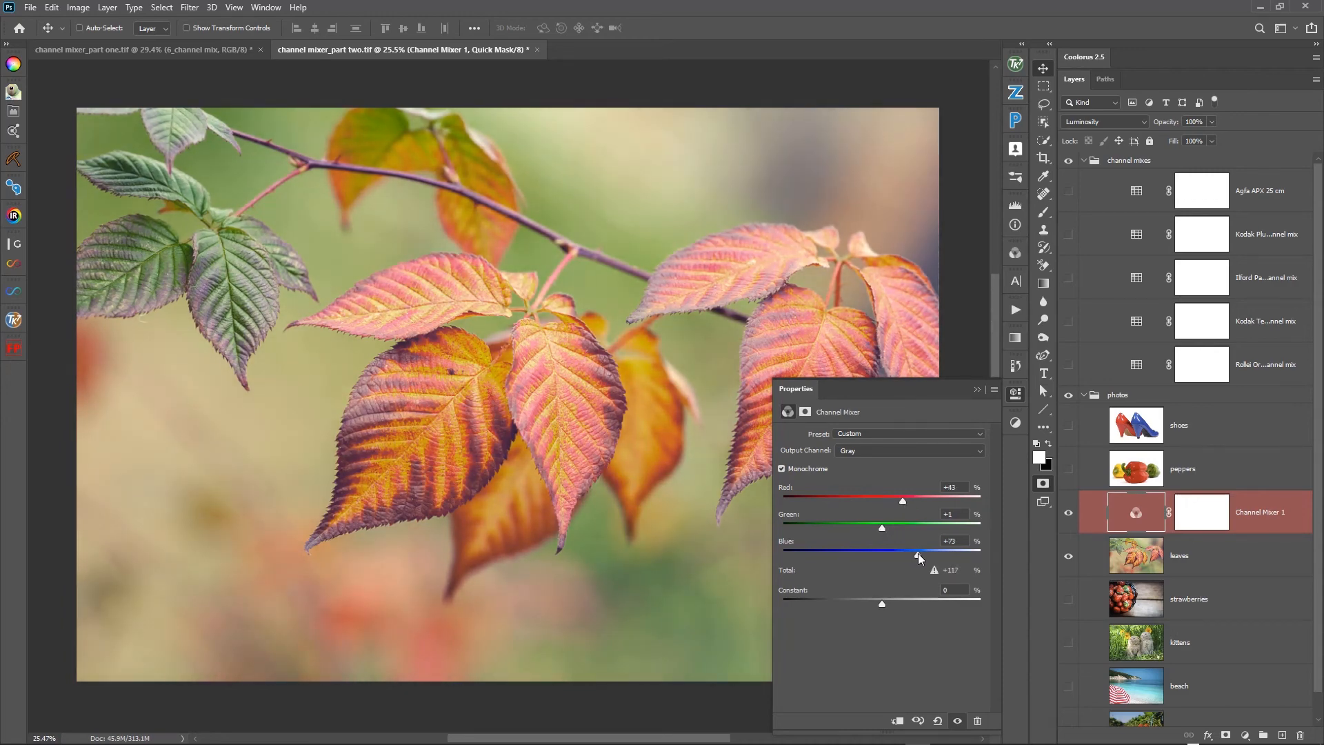
# - Toggle the Channel Mixer to compare the leaves before and after the new mix
pyautogui.click(1069, 515)
pyautogui.click(1068, 514)
pyautogui.click(1069, 515)
pyautogui.click(1069, 514)
pyautogui.click(1069, 515)
# - Set the leaves mix to Red +33% and Blue +107%, and check the image's histogram
pyautogui.moveTo(903, 499); pyautogui.dragTo(899, 499)
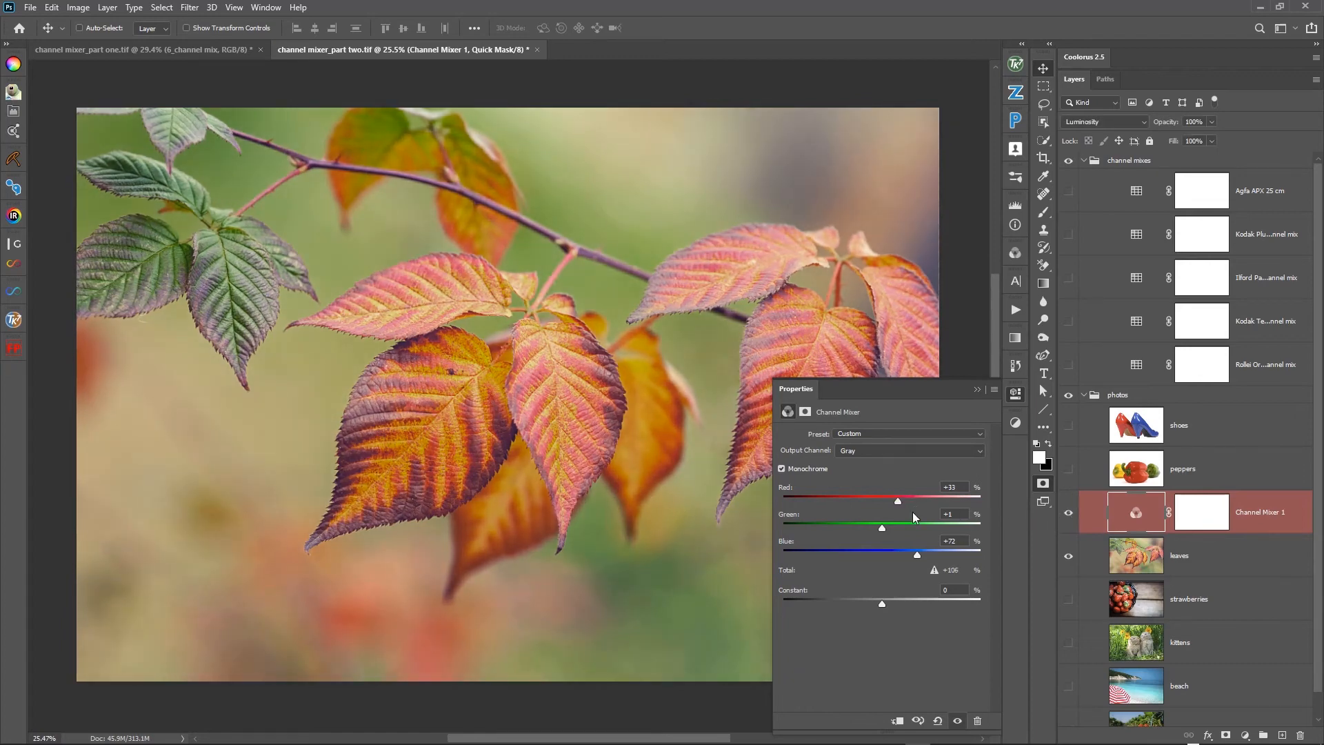
pyautogui.moveTo(917, 555); pyautogui.dragTo(931, 555)
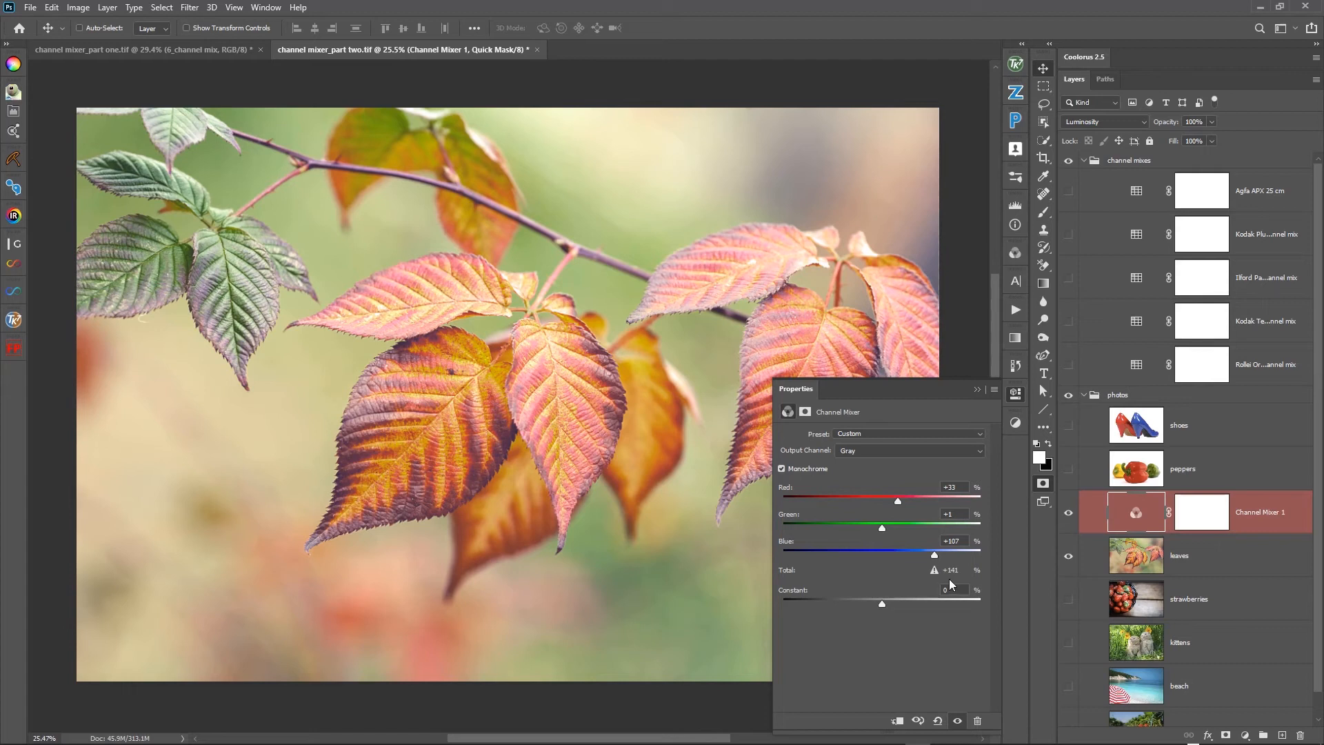
pyautogui.click(978, 392)
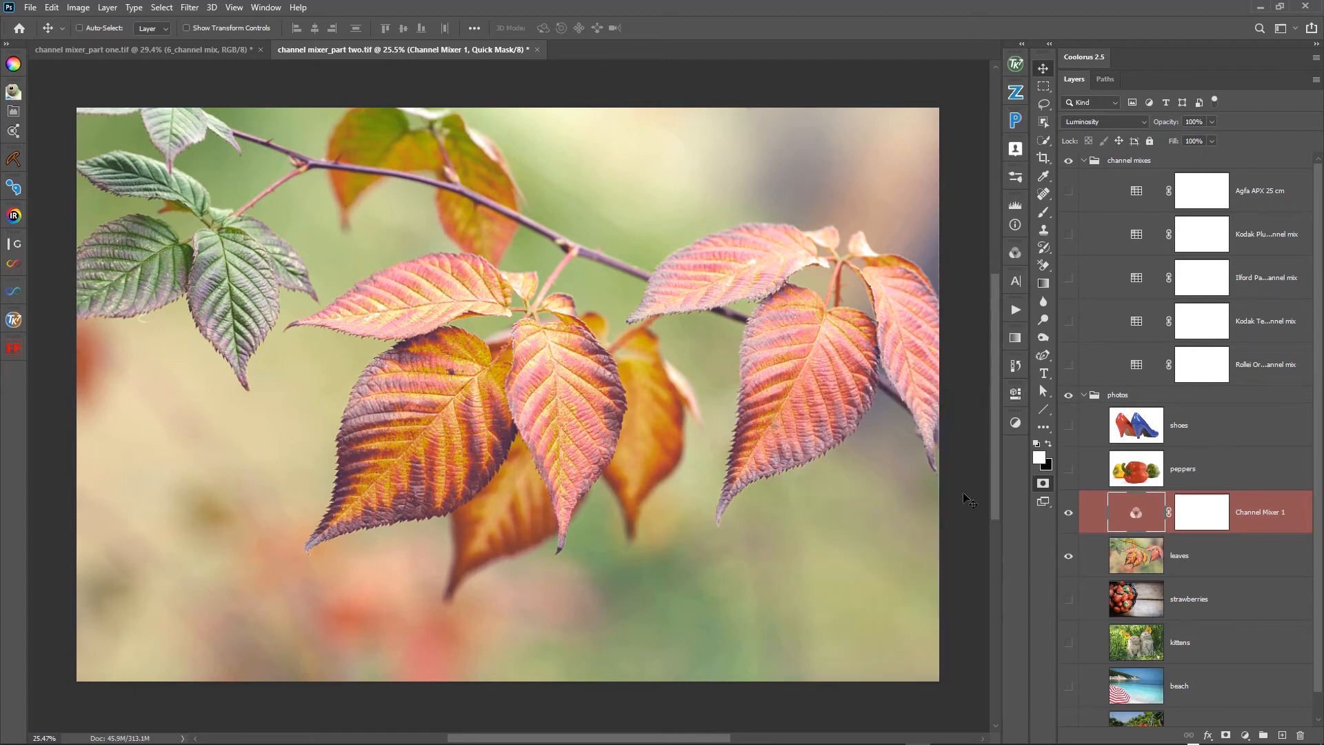
pyautogui.click(1015, 205)
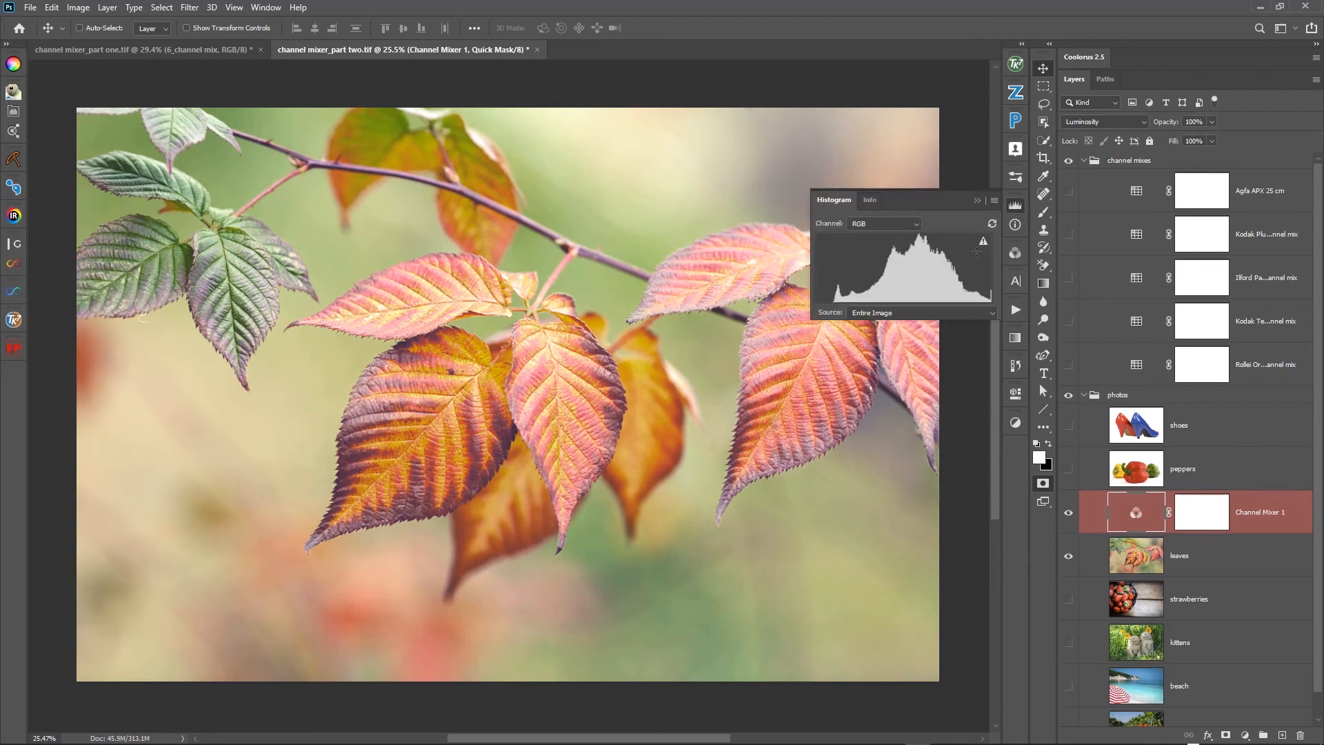
pyautogui.click(833, 338)
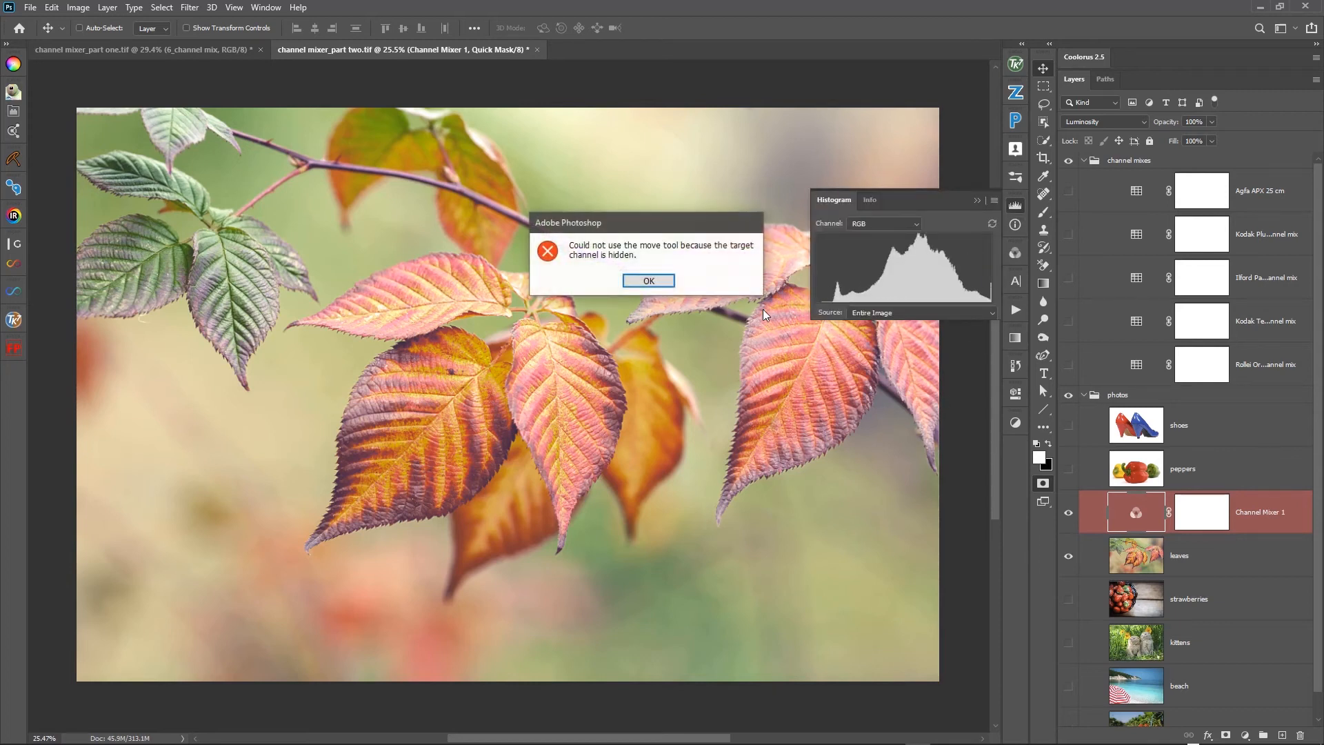
pyautogui.click(665, 283)
pyautogui.click(979, 204)
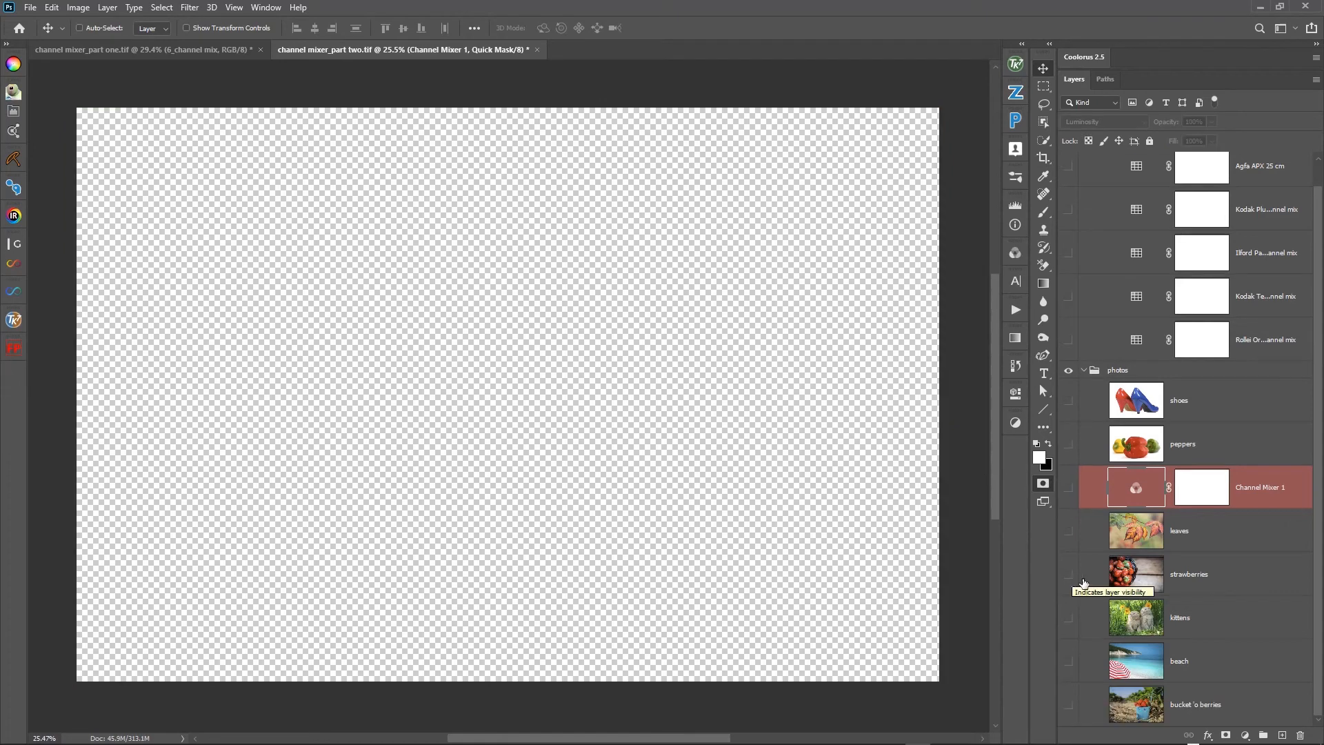
# - Show the strawberries photo and move the Channel Mixer directly above it, made visible
pyautogui.click(1069, 585)
pyautogui.click(1096, 586)
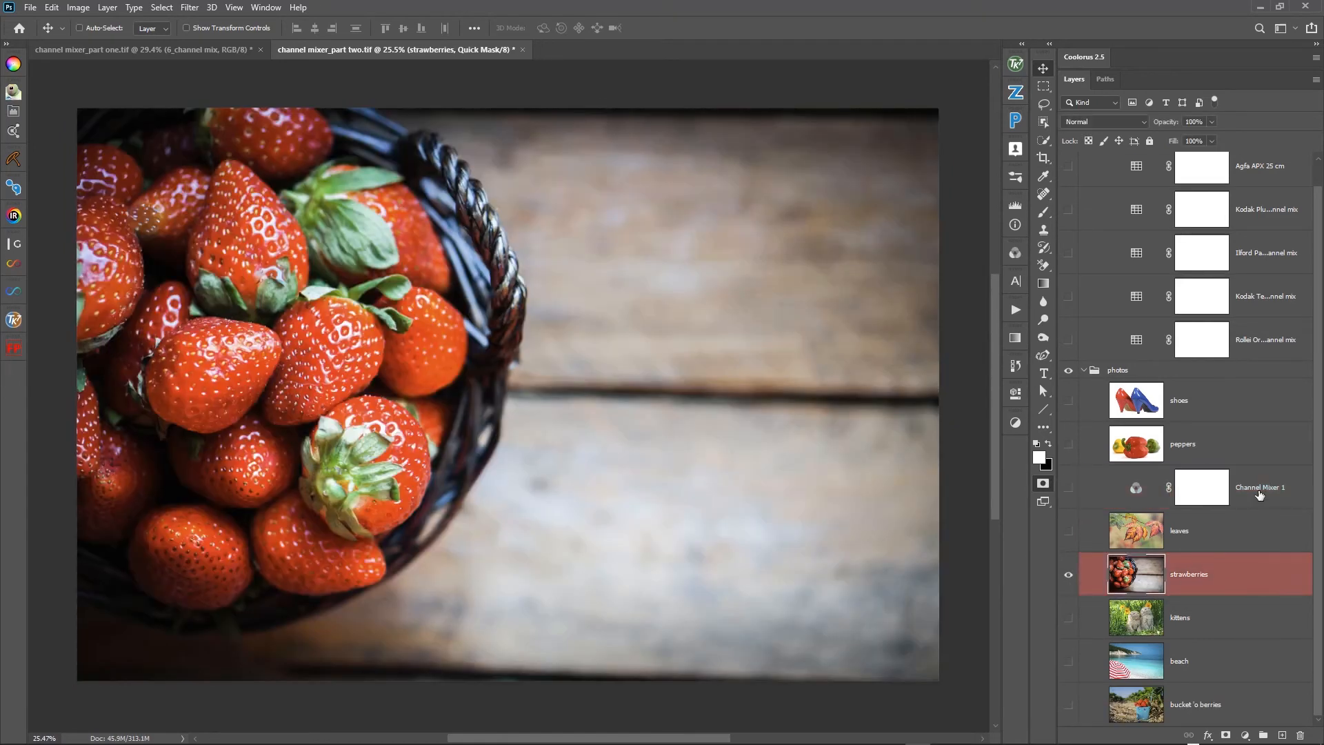
pyautogui.moveTo(1260, 495); pyautogui.dragTo(1261, 538)
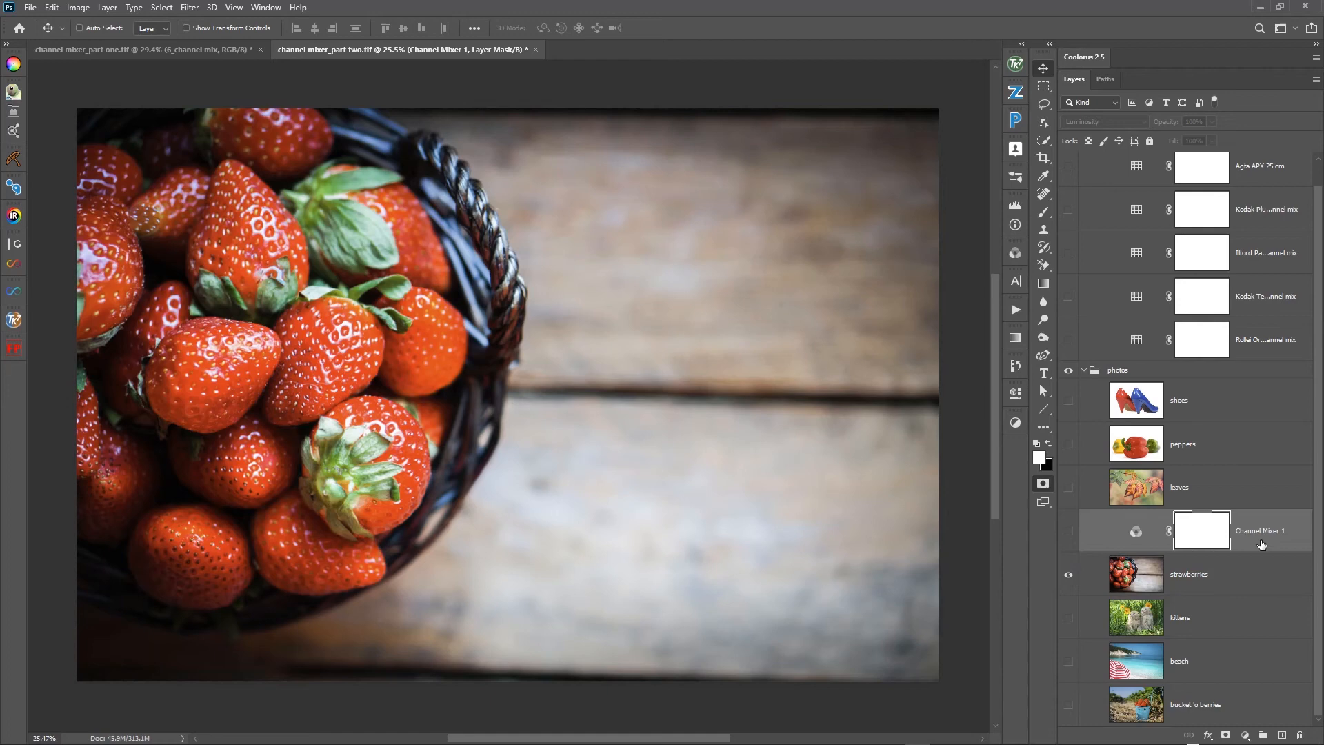
pyautogui.click(1069, 532)
# - Reset the Channel Mixer over the strawberries to its default monochrome mix
pyautogui.click(1137, 536)
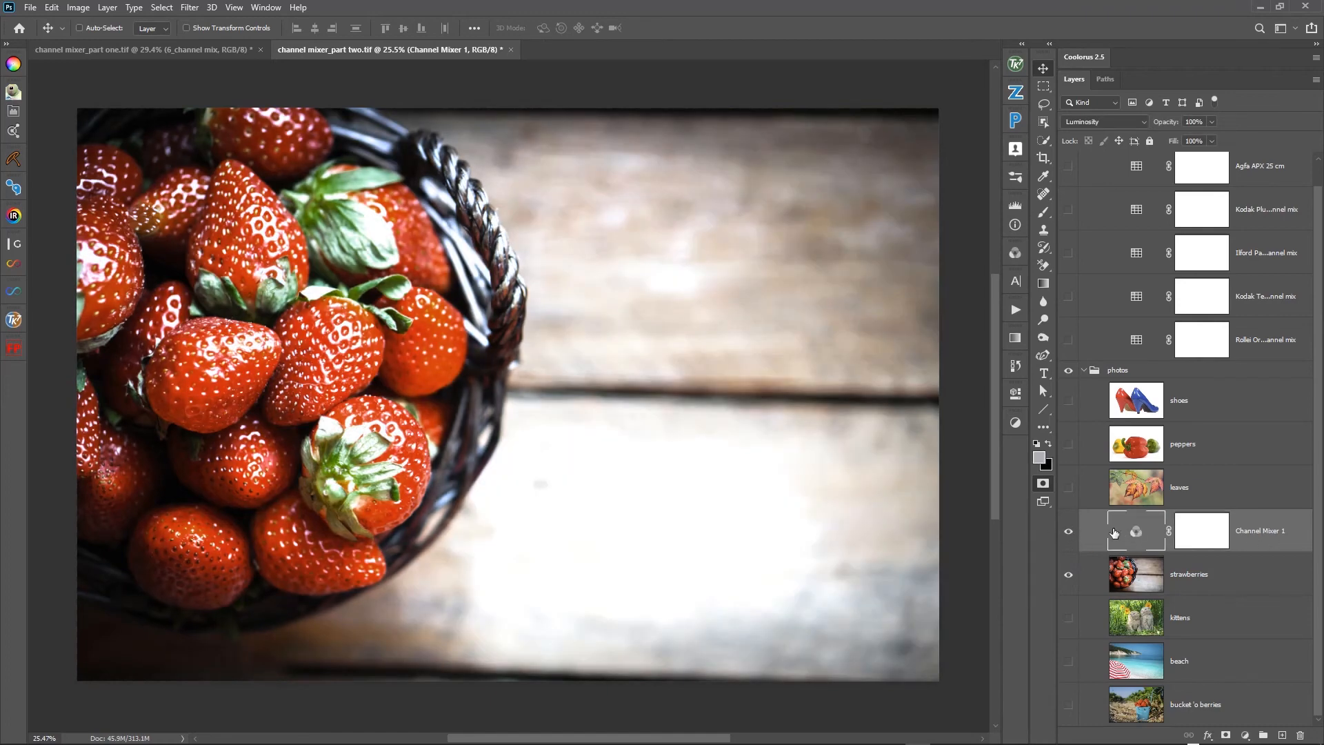
pyautogui.doubleClick(1129, 533)
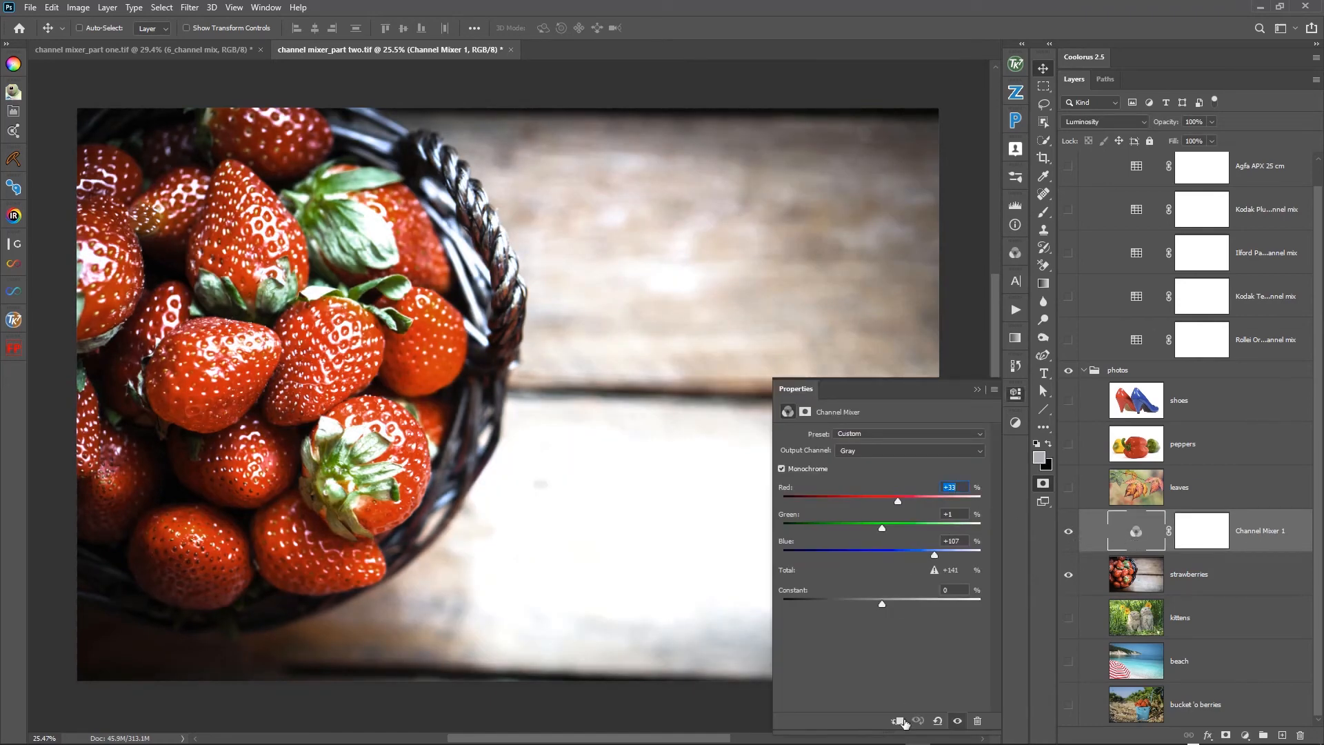
pyautogui.click(938, 720)
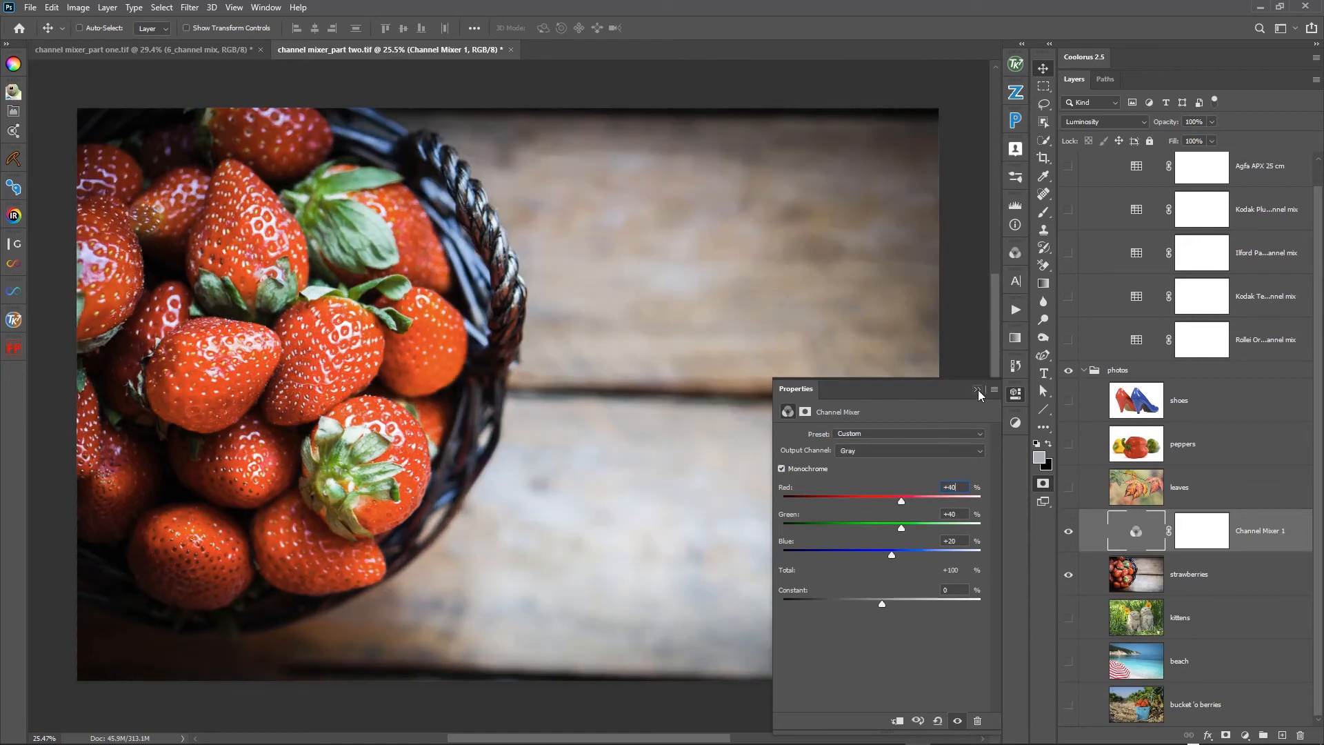
# - Examine how the strawberries and their leaves differ in tone between the Red, Green and Blue channels
pyautogui.click(1017, 255)
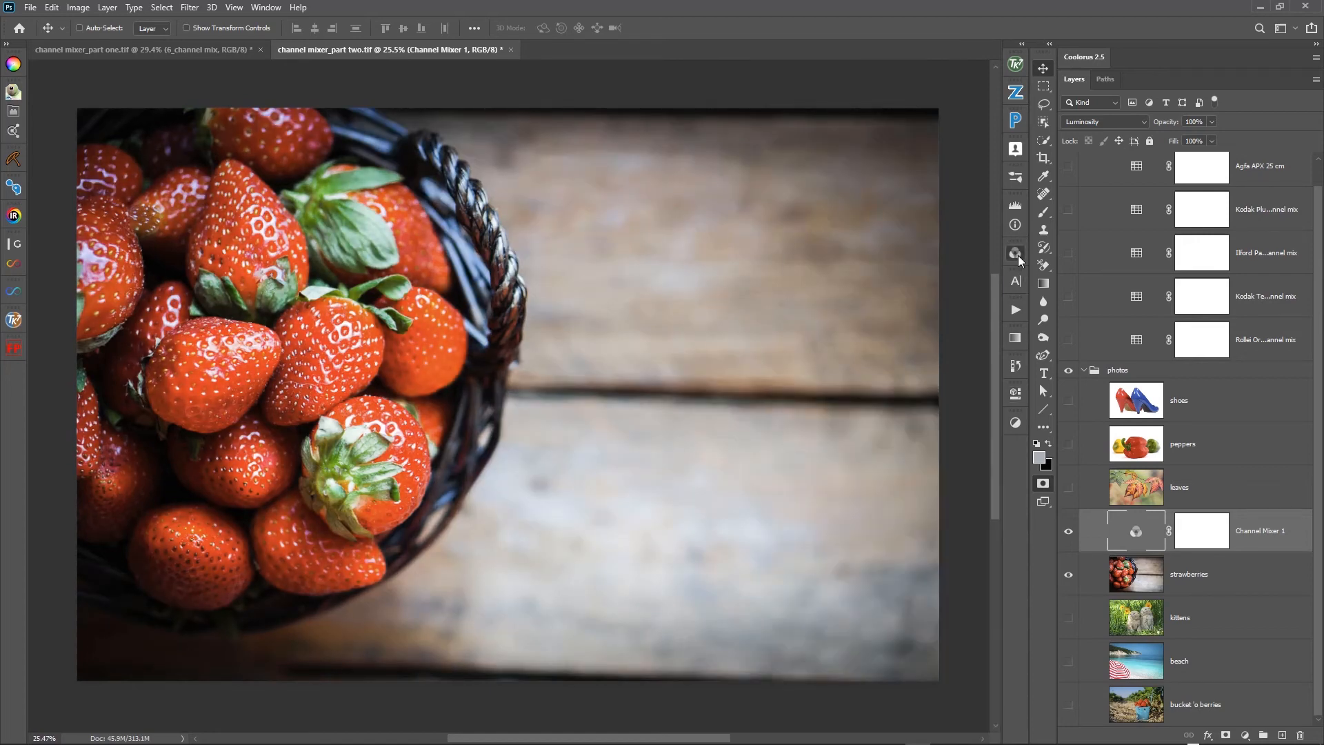
pyautogui.click(1016, 254)
pyautogui.click(914, 319)
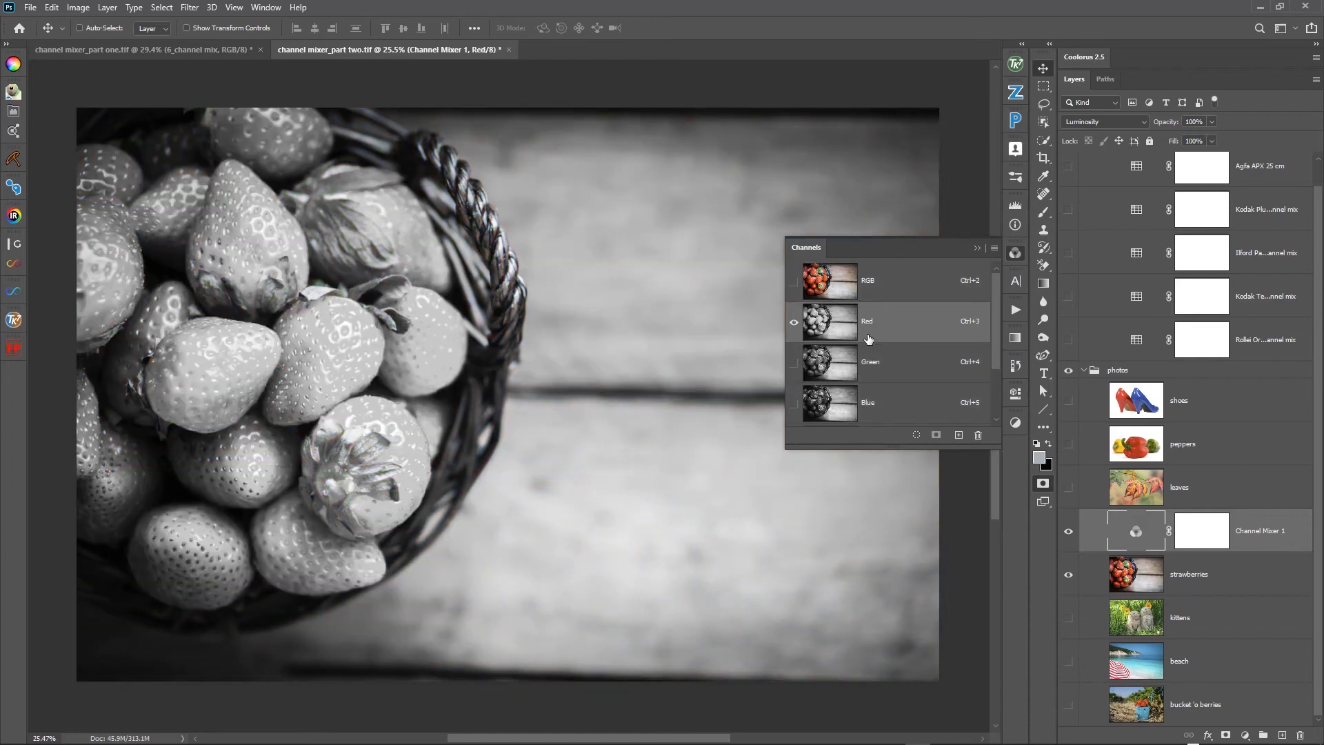
pyautogui.click(928, 373)
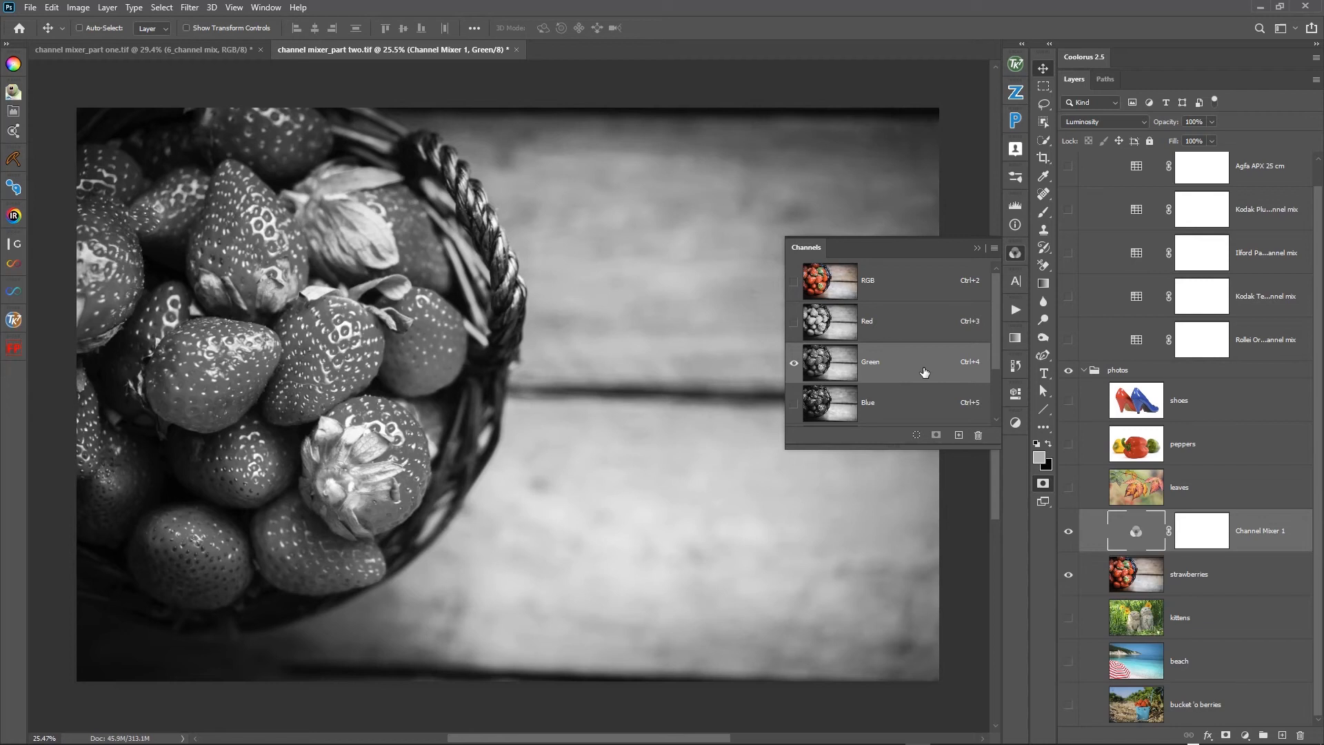
pyautogui.click(911, 405)
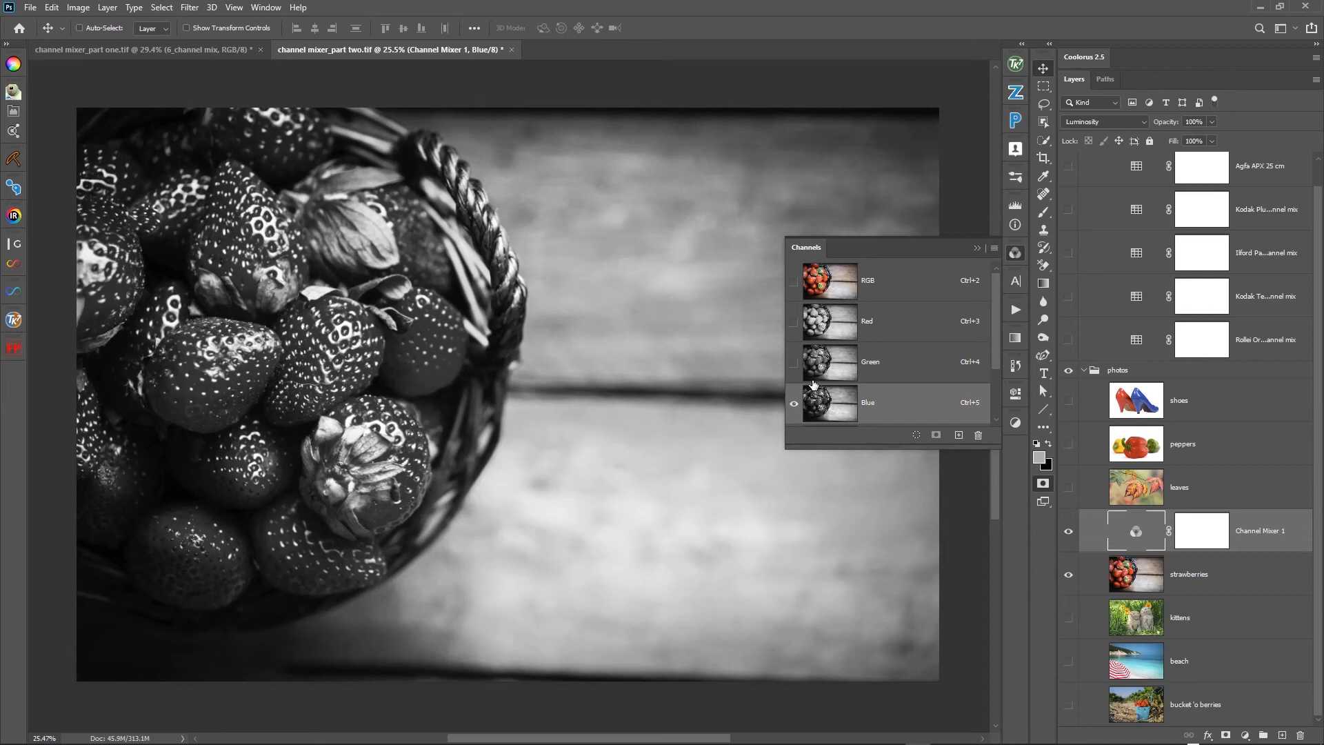
# - Set the Channel Mixer over the strawberries to a monochrome mix of Red -1%, Green +68% and Blue +41%
pyautogui.click(1131, 535)
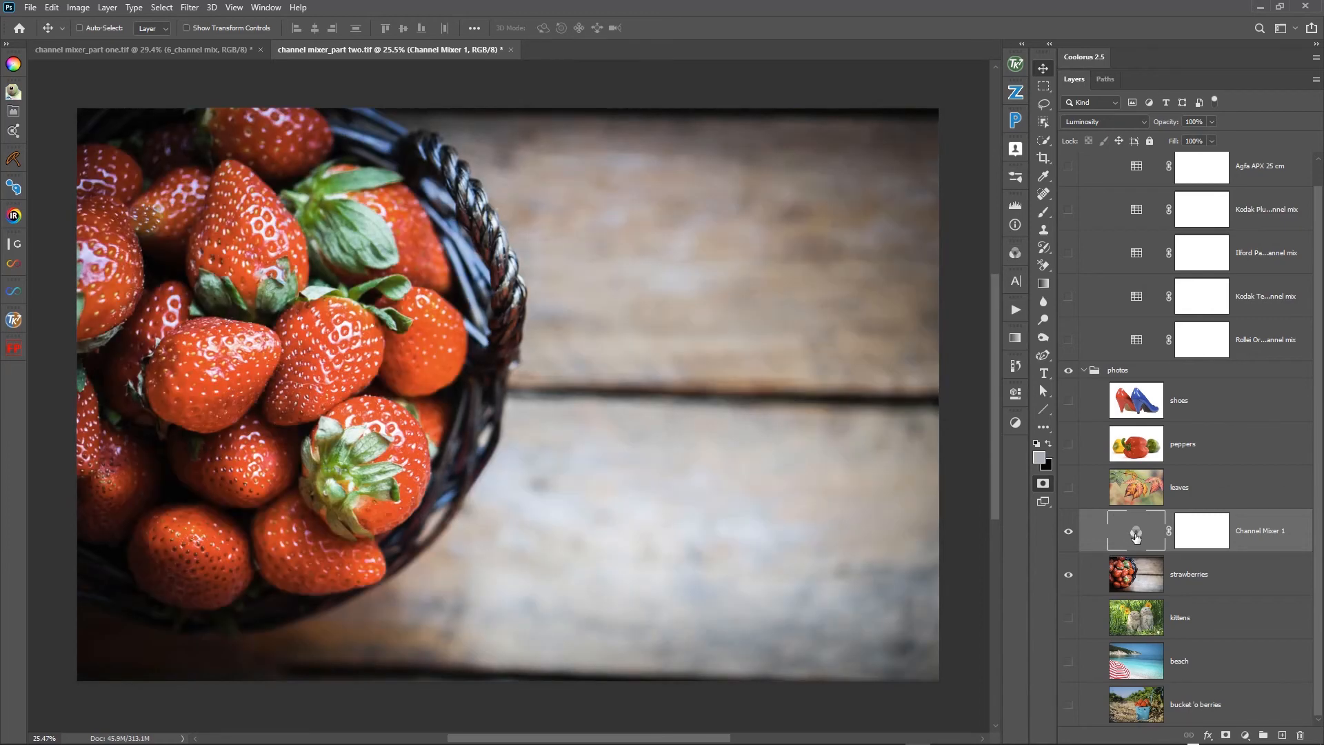
pyautogui.doubleClick(1135, 535)
pyautogui.moveTo(904, 502); pyautogui.dragTo(883, 505)
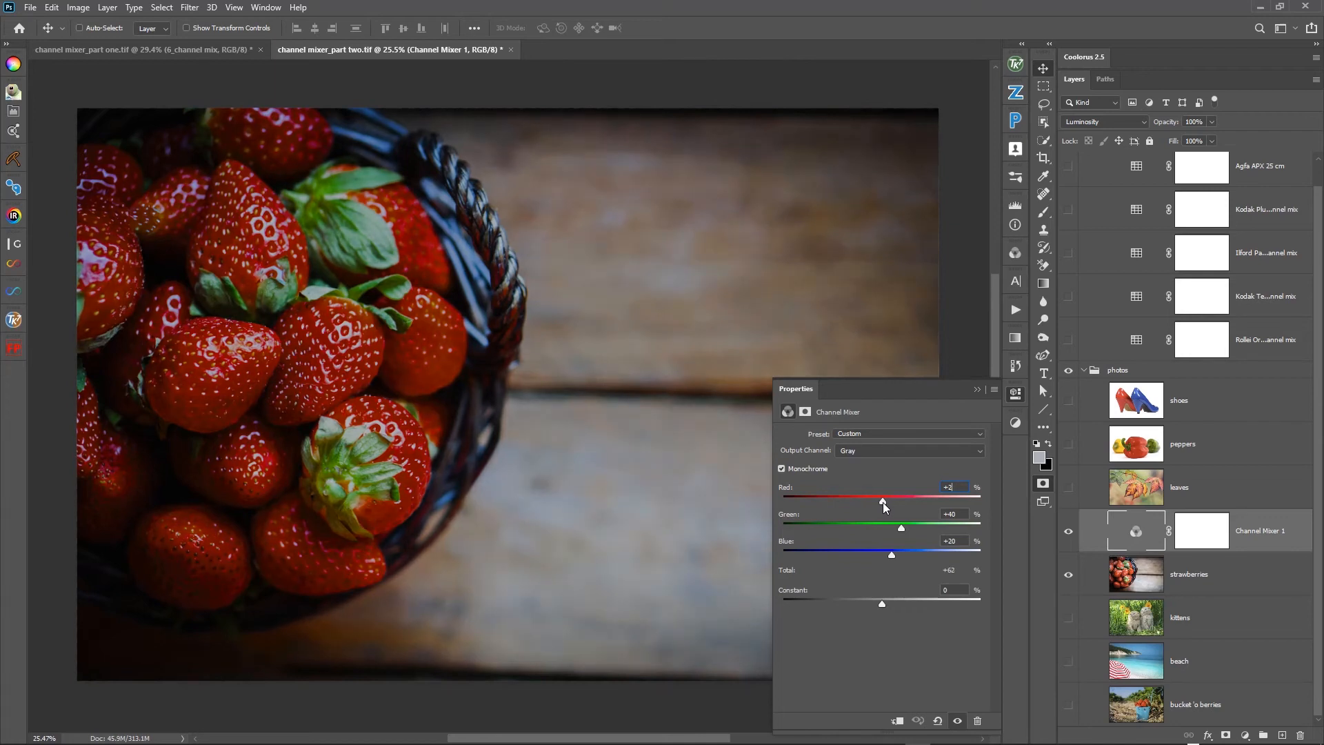
pyautogui.moveTo(884, 507); pyautogui.dragTo(883, 508)
pyautogui.moveTo(892, 556); pyautogui.dragTo(915, 560)
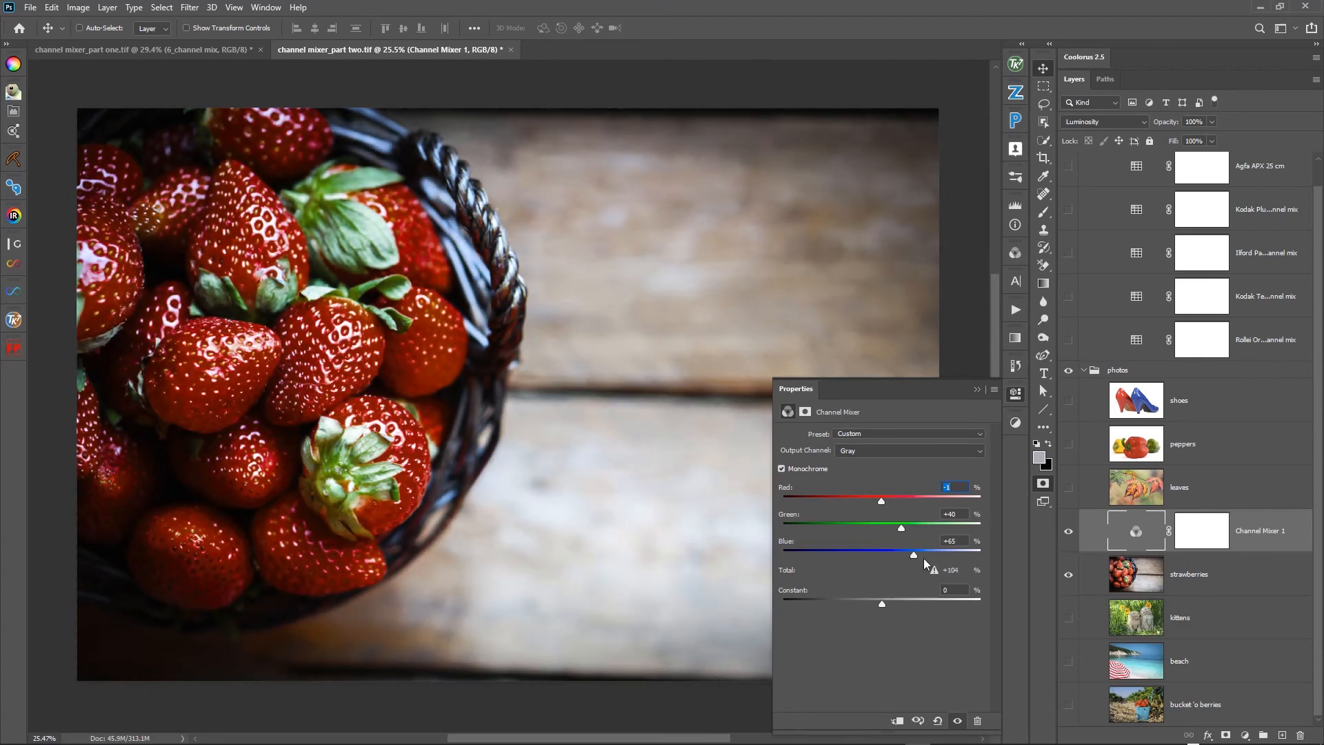
pyautogui.moveTo(914, 561); pyautogui.dragTo(913, 530)
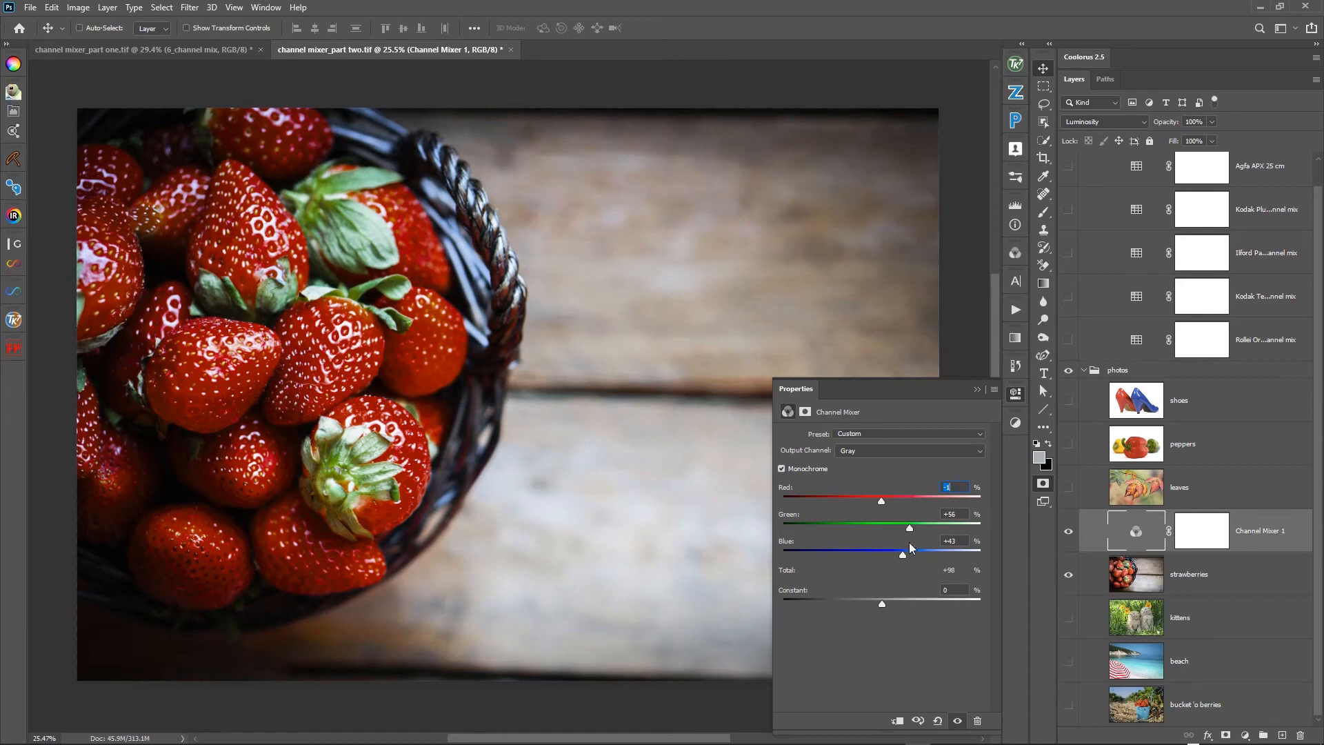
pyautogui.moveTo(904, 559); pyautogui.dragTo(904, 557)
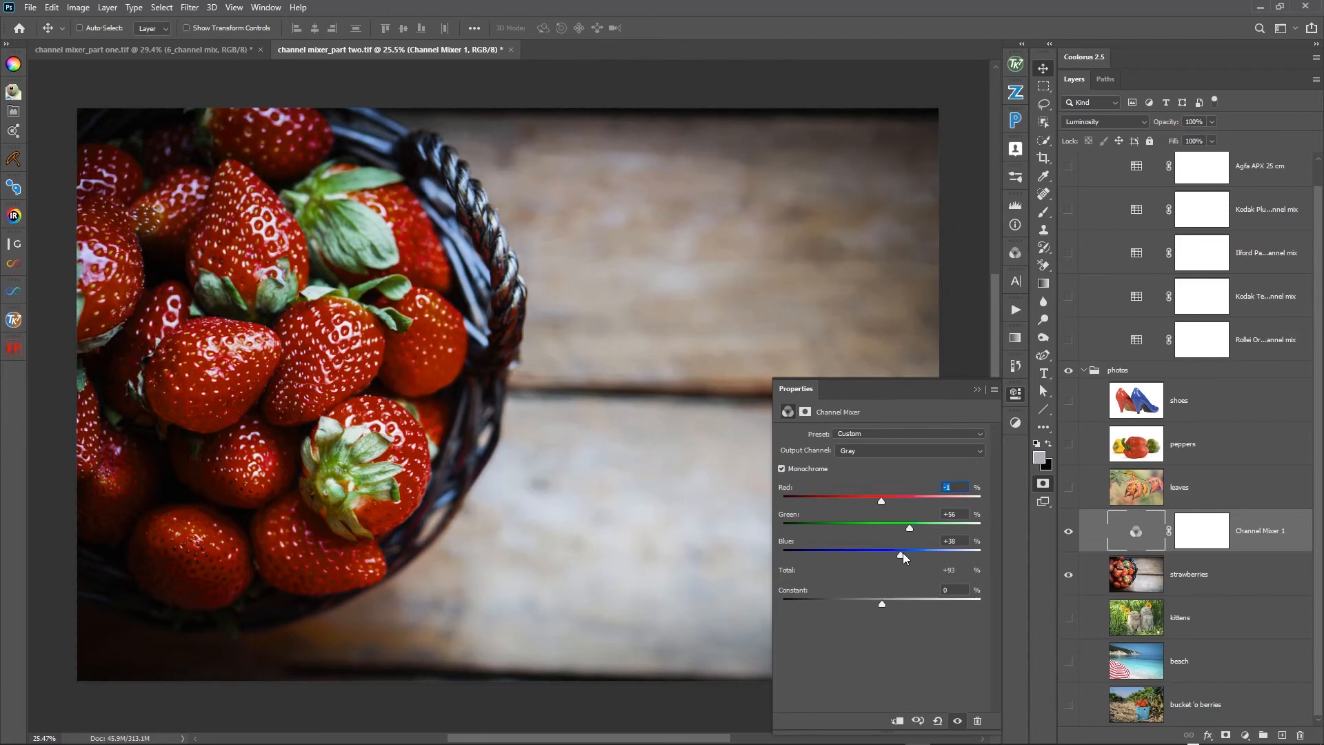
pyautogui.moveTo(911, 524); pyautogui.dragTo(902, 557)
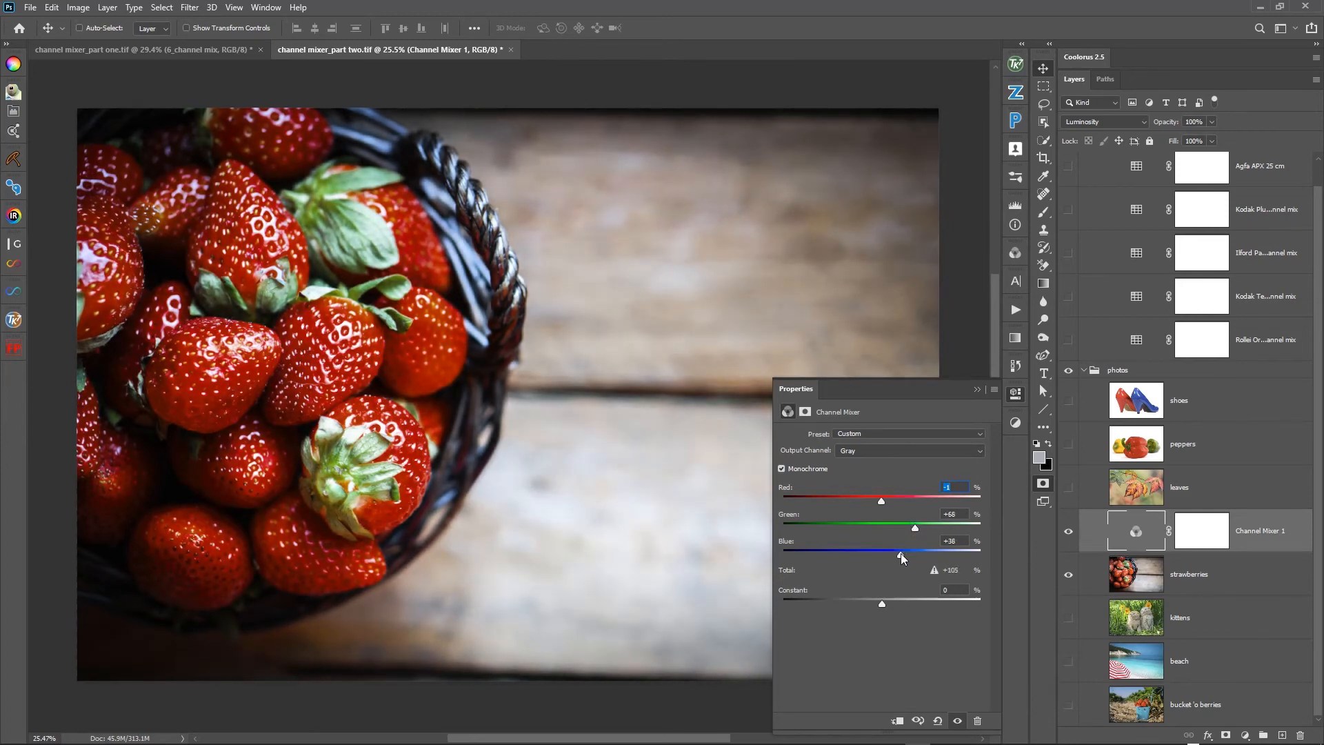
# - Toggle the Channel Mixer to compare the strawberries before and after the mix, ending with it visible
pyautogui.click(1069, 531)
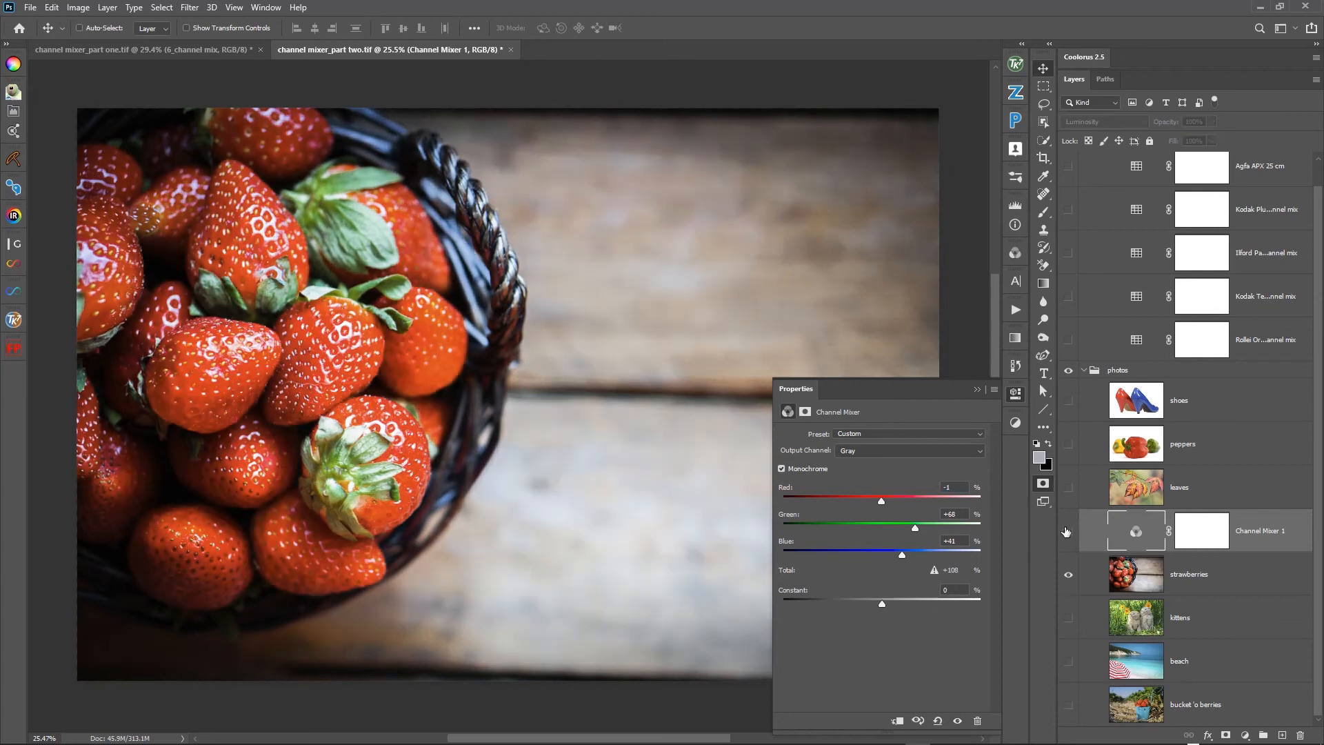
pyautogui.click(1069, 531)
pyautogui.click(1065, 531)
pyautogui.click(1062, 531)
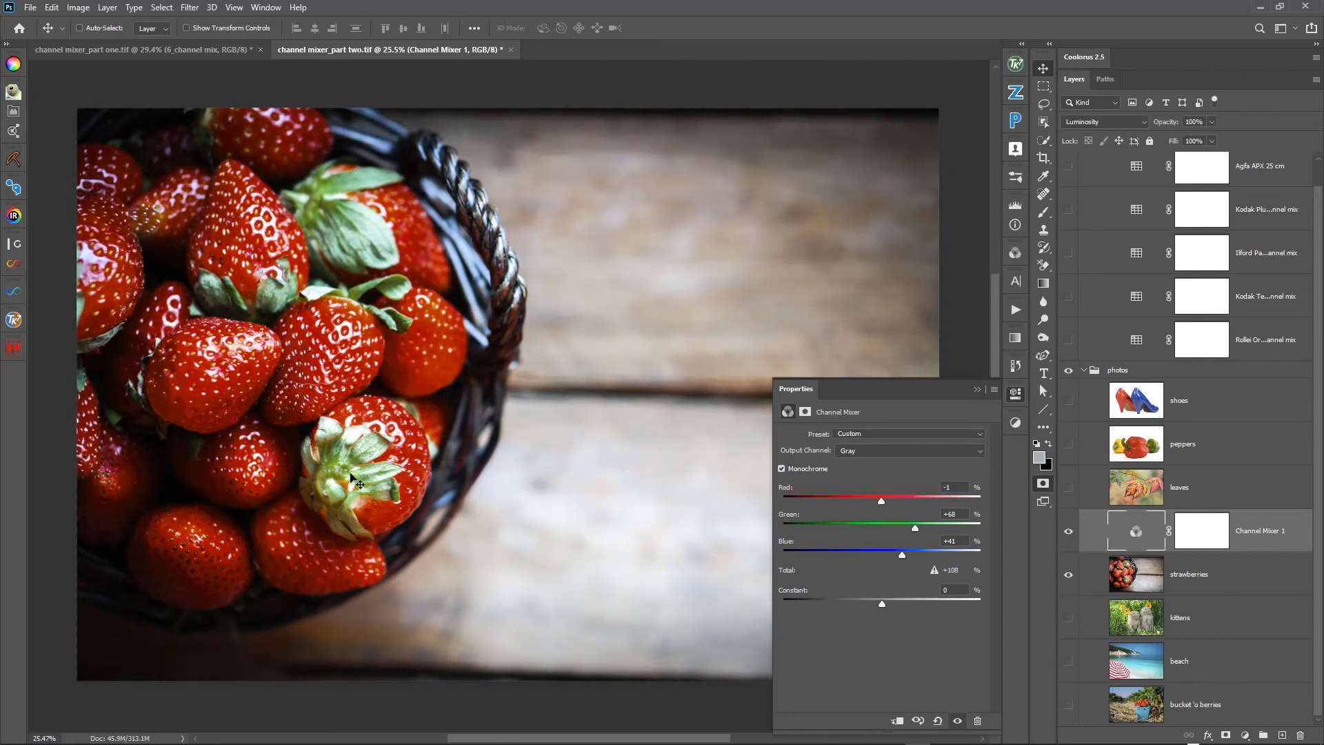
# - Examine the mixed strawberries up close, including their skins, highlights and leaves, and then the whole photo
pyautogui.moveTo(399, 439); pyautogui.dragTo(480, 423)
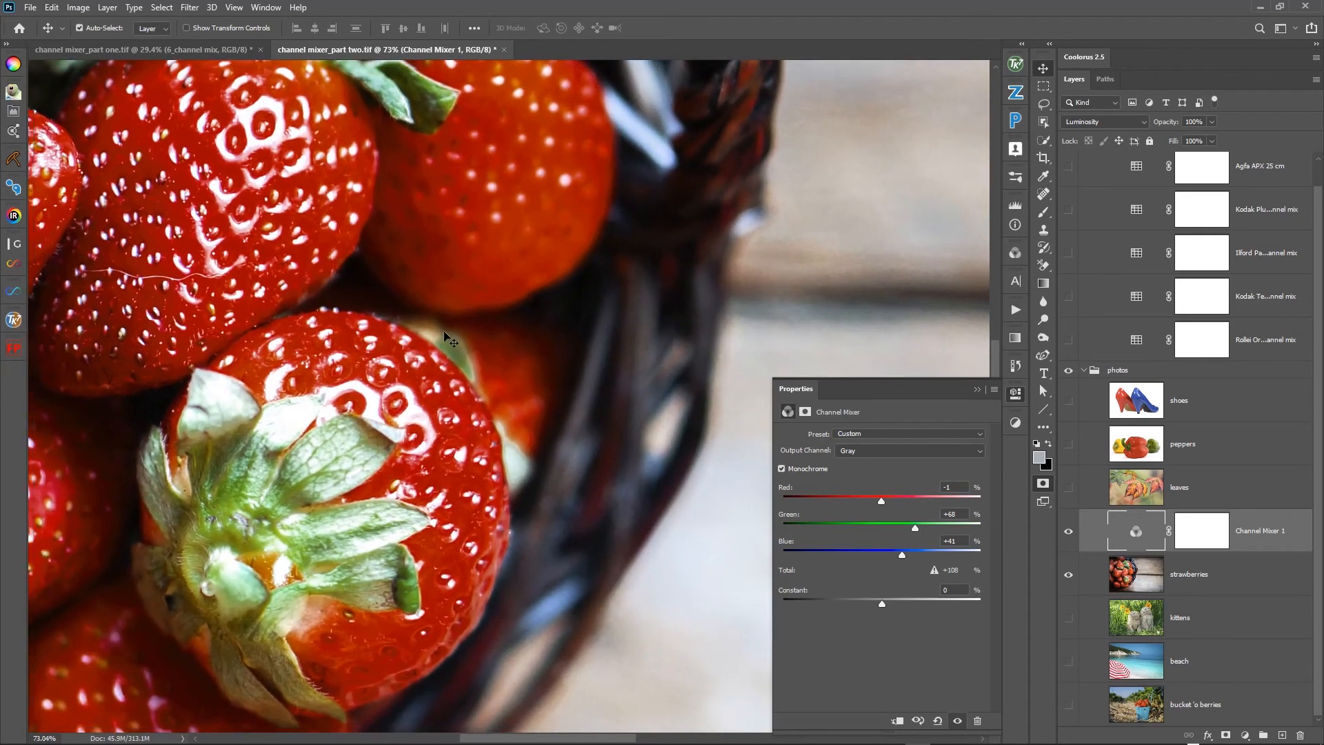
pyautogui.moveTo(467, 303); pyautogui.dragTo(479, 628)
pyautogui.moveTo(476, 445); pyautogui.dragTo(507, 658)
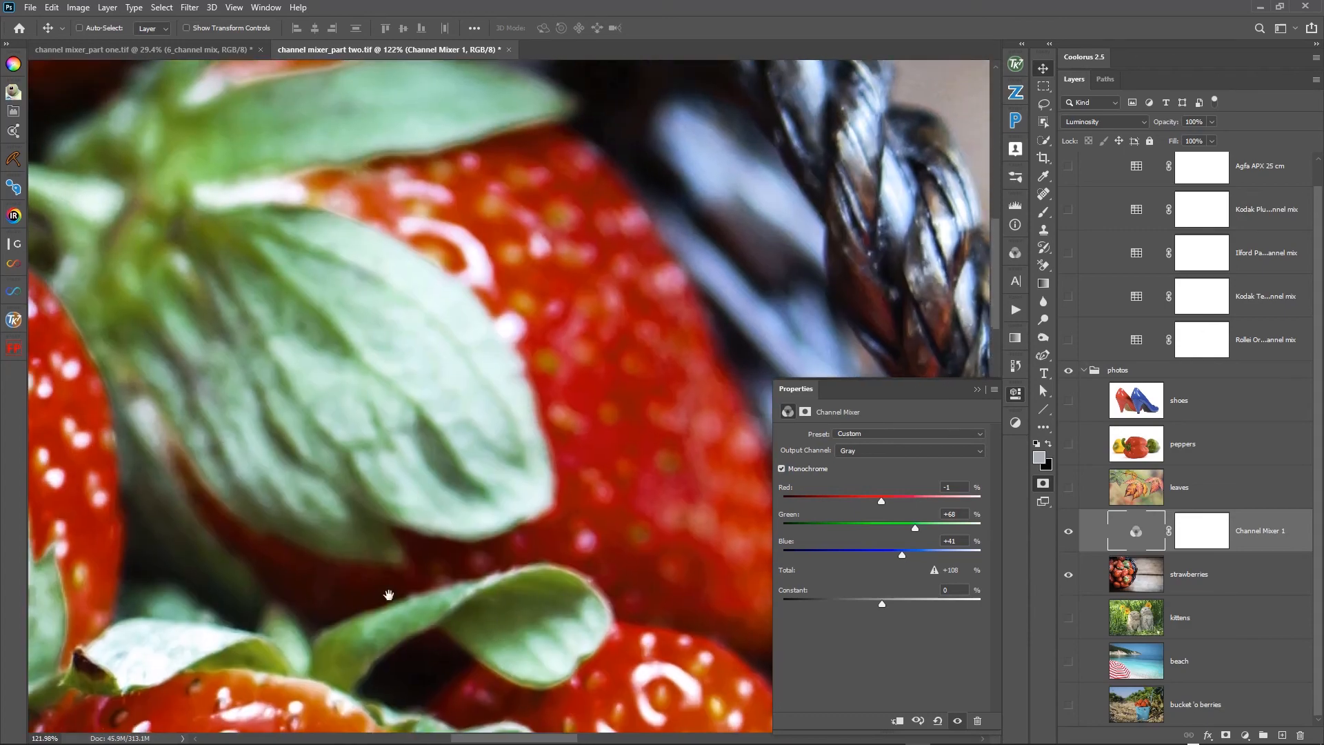
pyautogui.moveTo(267, 564); pyautogui.dragTo(731, 458)
pyautogui.moveTo(334, 296); pyautogui.dragTo(738, 583)
pyautogui.moveTo(508, 473)
pyautogui.mouseDown()
pyautogui.moveTo(192, 347)
pyautogui.moveTo(2, 251)
pyautogui.mouseUp()
pyautogui.moveTo(494, 635); pyautogui.dragTo(189, 280)
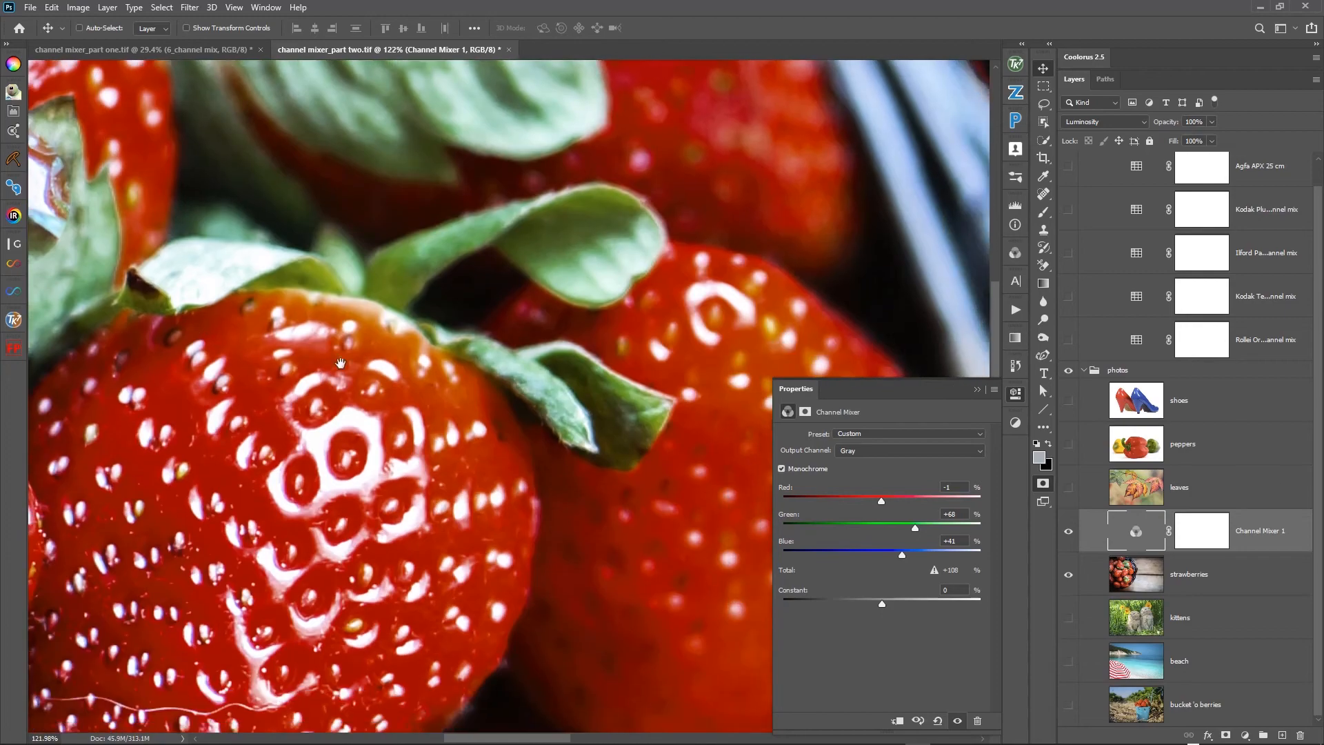
pyautogui.moveTo(383, 268); pyautogui.dragTo(556, 488)
pyautogui.moveTo(310, 289); pyautogui.dragTo(503, 476)
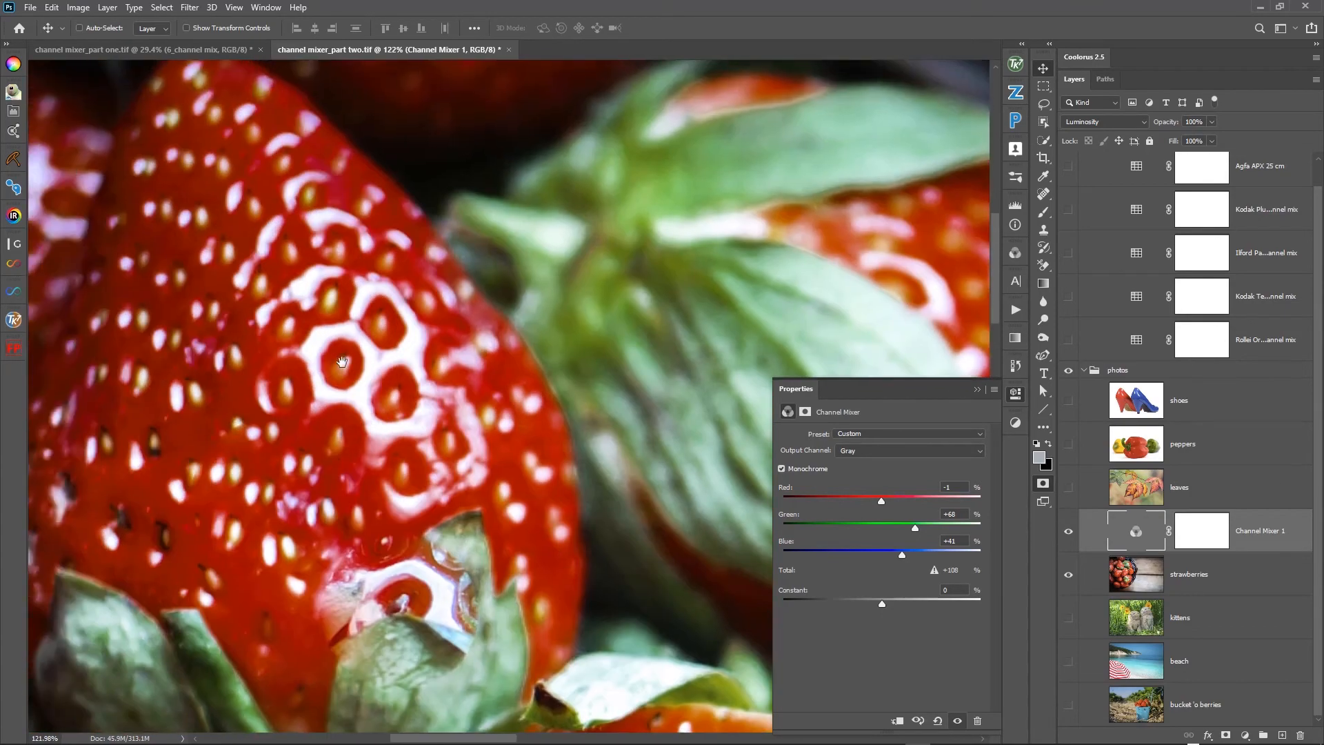
pyautogui.moveTo(265, 295)
pyautogui.mouseDown()
pyautogui.moveTo(495, 530)
pyautogui.moveTo(317, 476)
pyautogui.moveTo(373, 423)
pyautogui.moveTo(387, 364)
pyautogui.moveTo(233, 205)
pyautogui.mouseUp()
pyautogui.moveTo(483, 647); pyautogui.dragTo(384, 299)
pyautogui.moveTo(429, 619); pyautogui.dragTo(509, 235)
pyautogui.moveTo(372, 577); pyautogui.dragTo(571, 378)
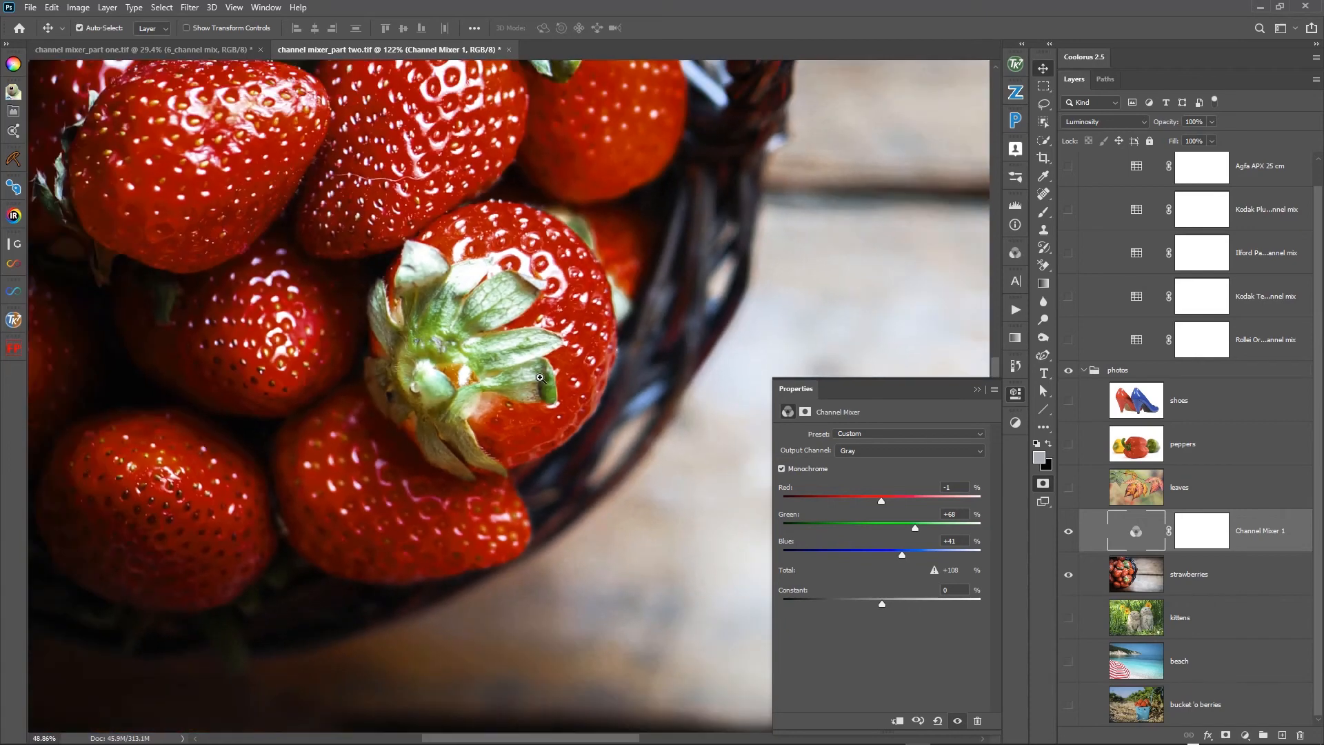
pyautogui.hotkey('ctrl', '0')
pyautogui.moveTo(608, 398); pyautogui.dragTo(575, 404)
pyautogui.moveTo(605, 356); pyautogui.dragTo(384, 458)
pyautogui.moveTo(532, 432); pyautogui.dragTo(526, 436)
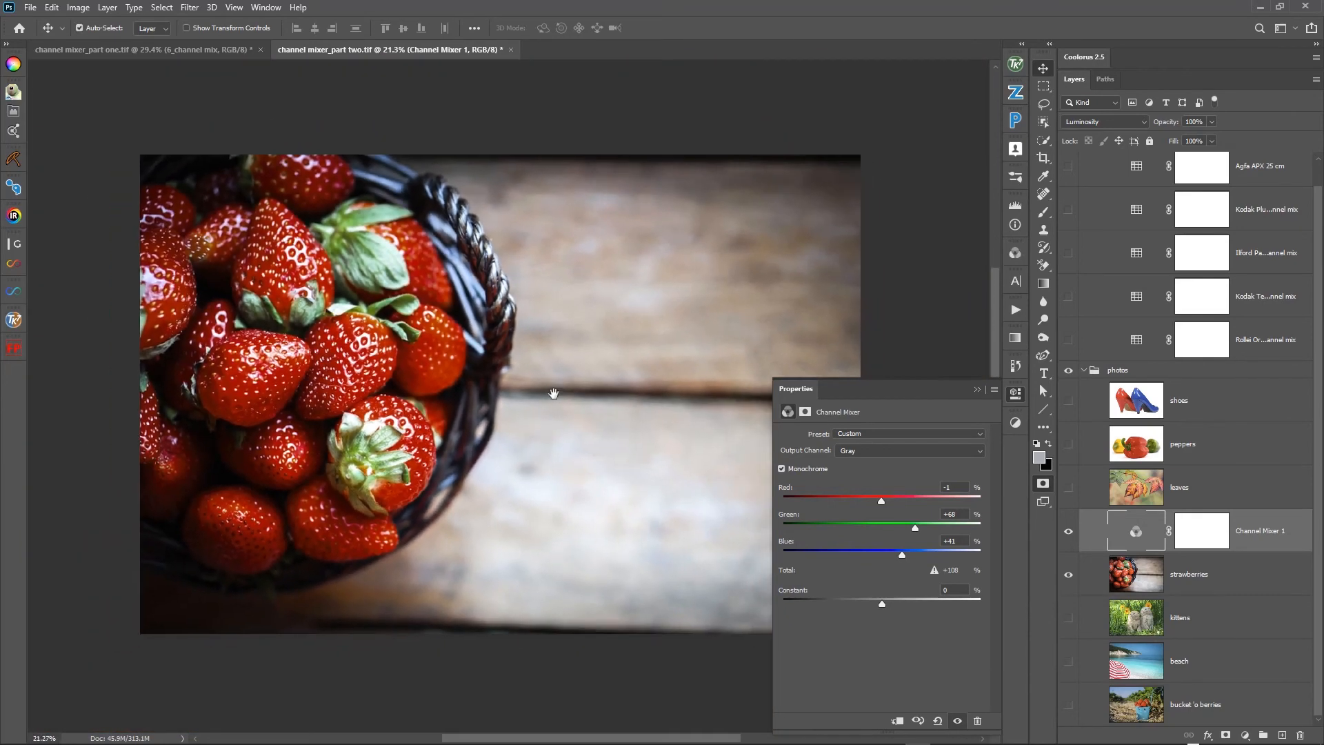
pyautogui.moveTo(553, 374); pyautogui.dragTo(523, 387)
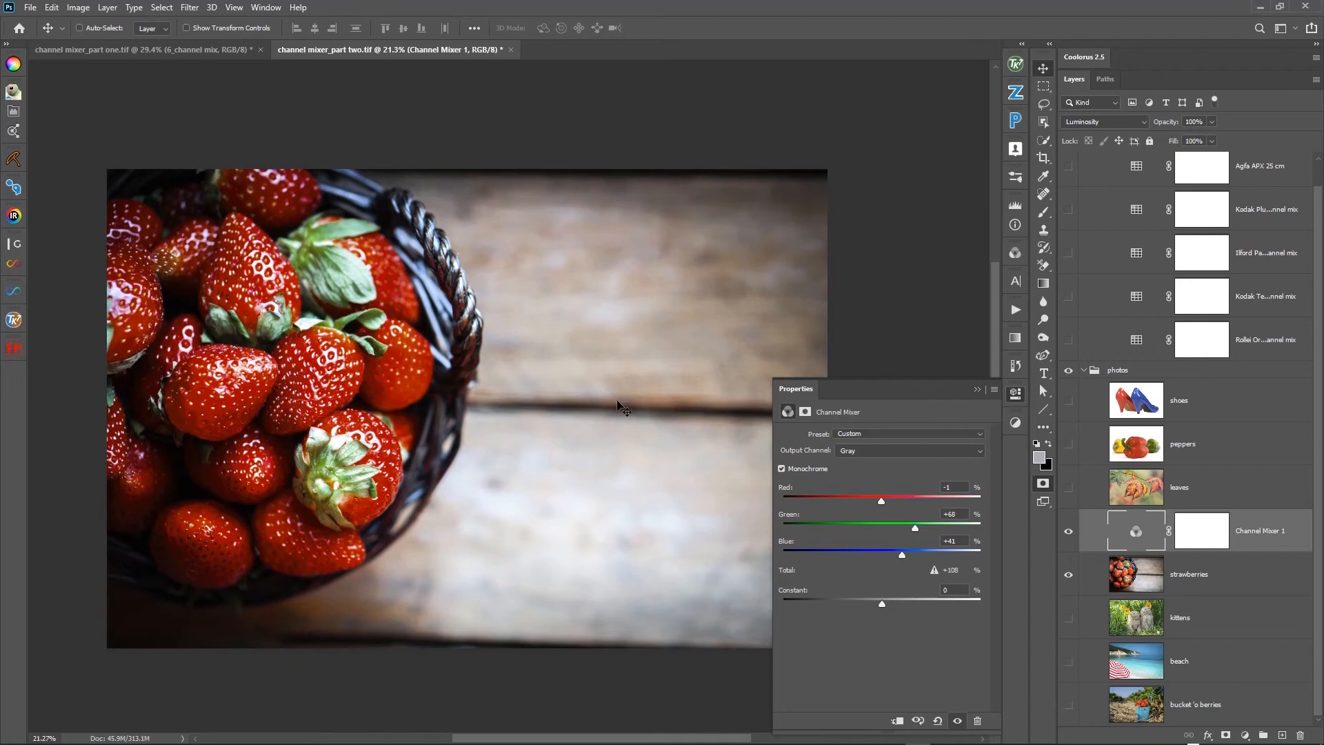
pyautogui.moveTo(606, 397); pyautogui.dragTo(634, 391)
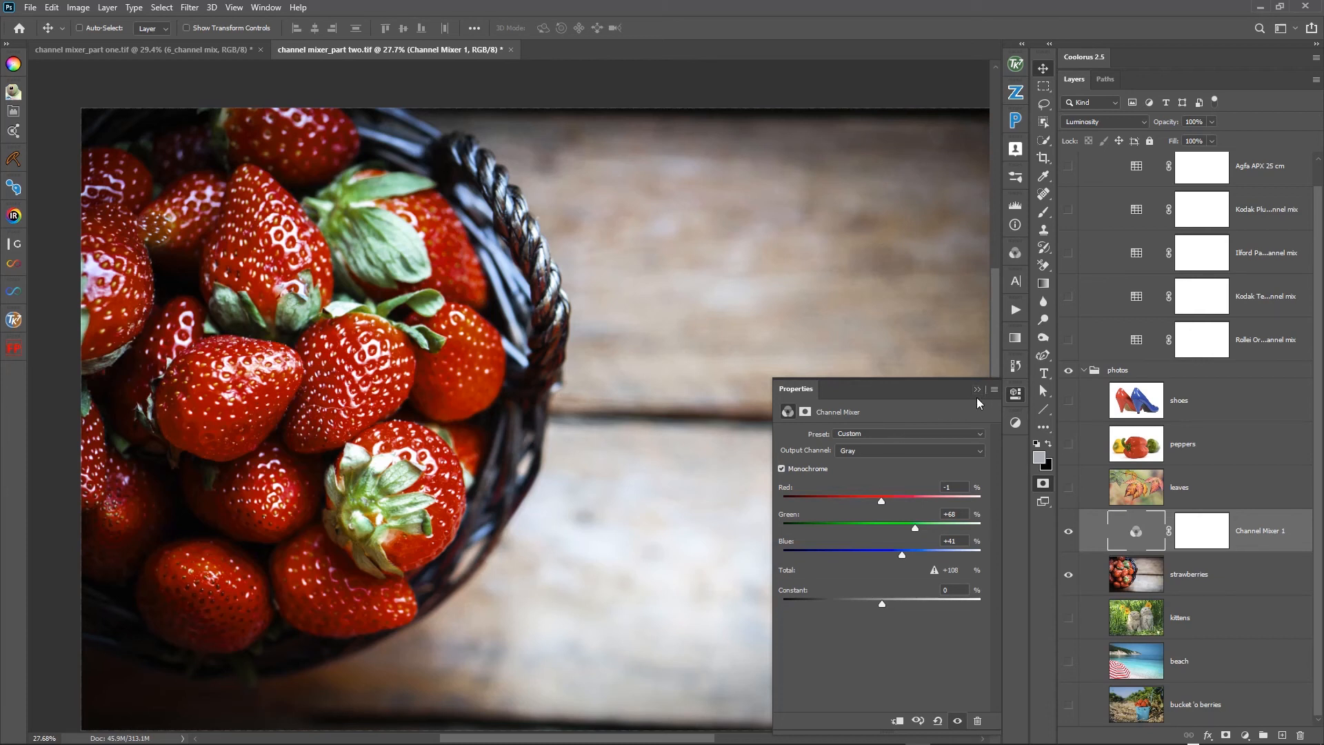
# - Show the kittens photo instead of the strawberries and place the visible Channel Mixer directly above it
pyautogui.click(1069, 574)
pyautogui.click(1069, 618)
pyautogui.click(1069, 530)
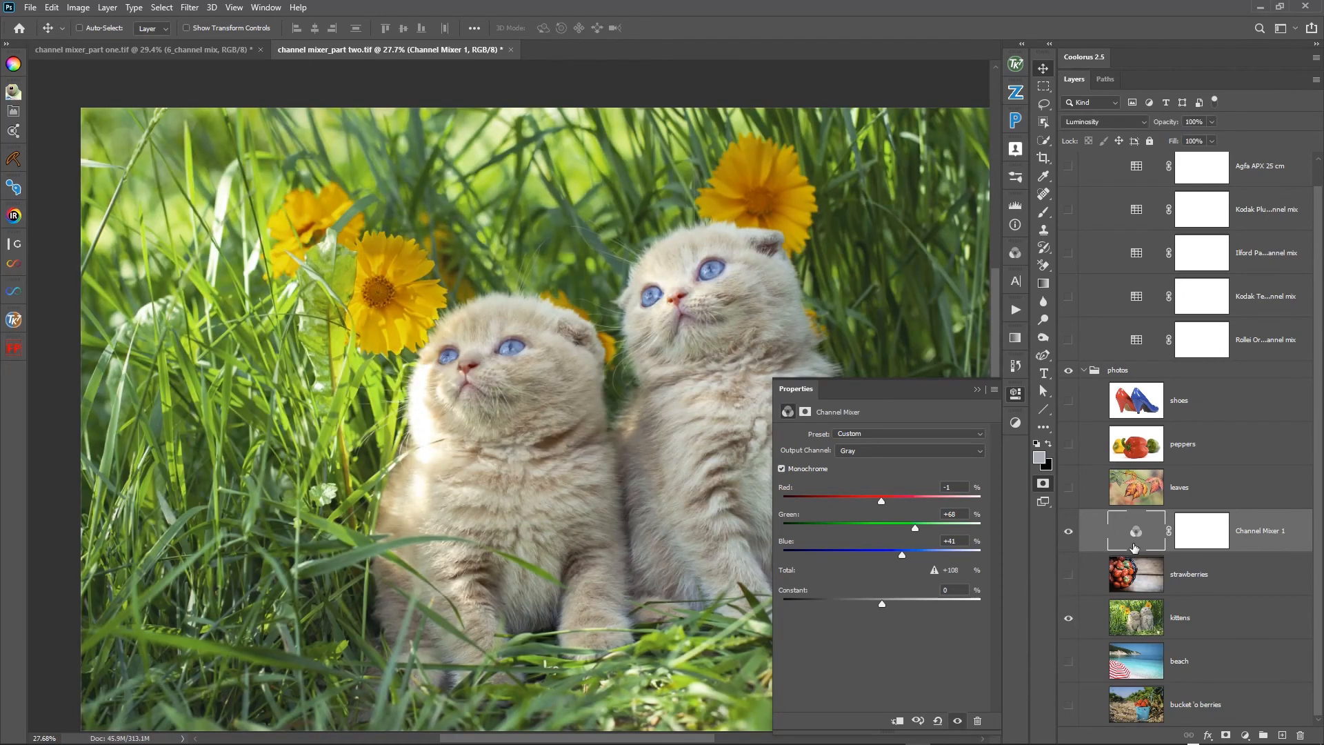
pyautogui.moveTo(1134, 547); pyautogui.dragTo(1146, 597)
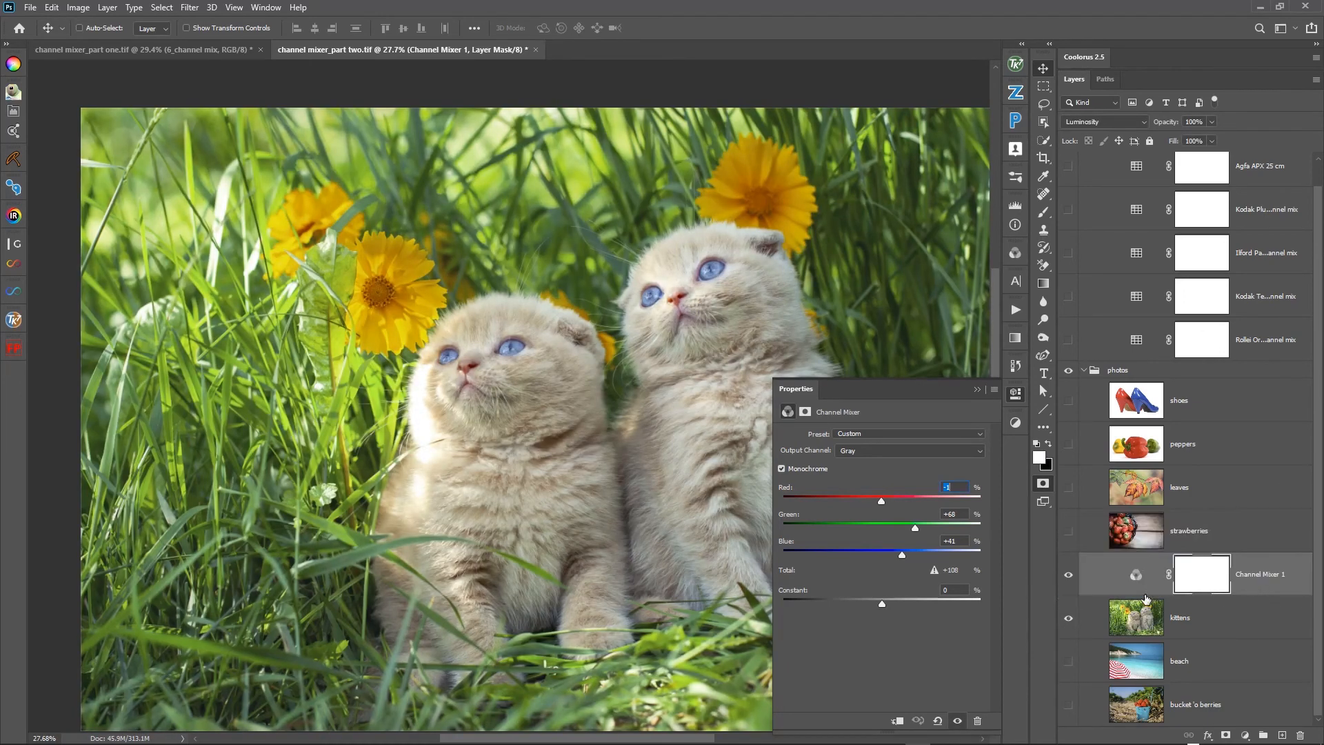
# - Reset the Channel Mixer over the kittens photo to its defaults and turn on Monochrome
pyautogui.click(938, 720)
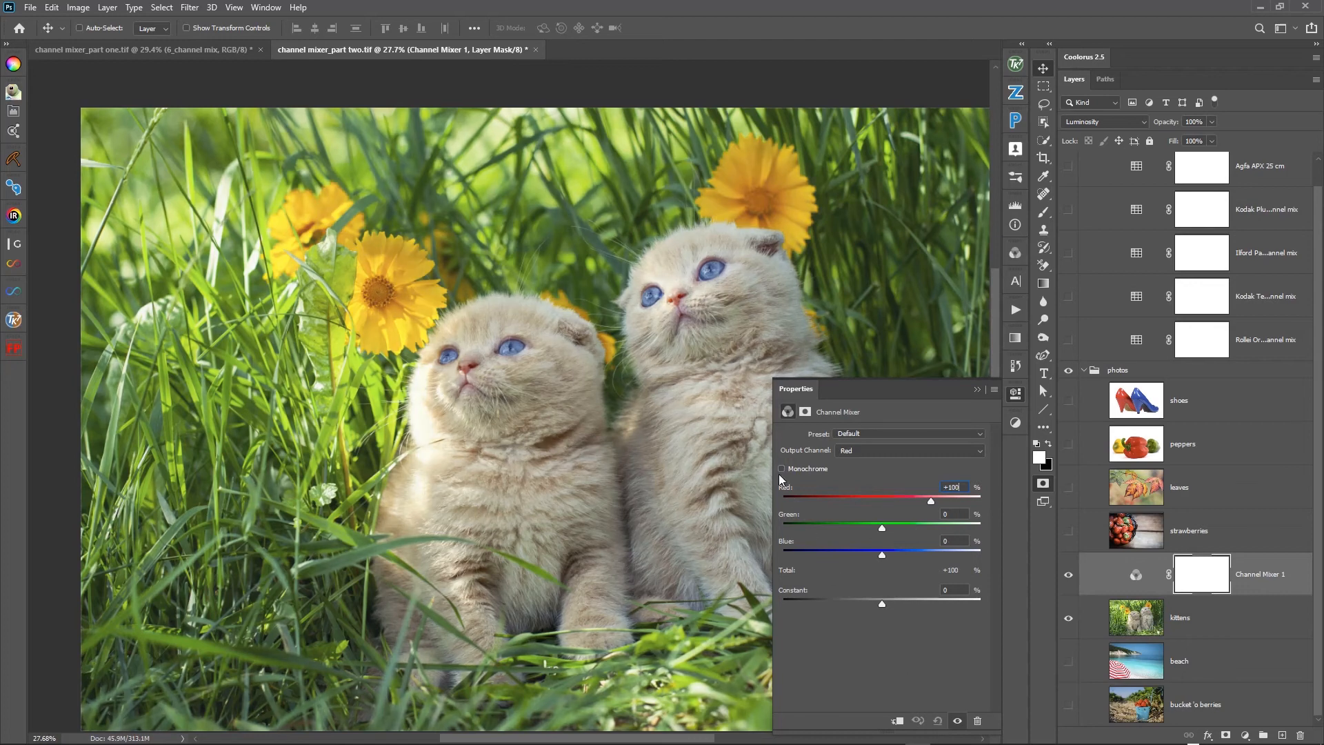
pyautogui.click(782, 469)
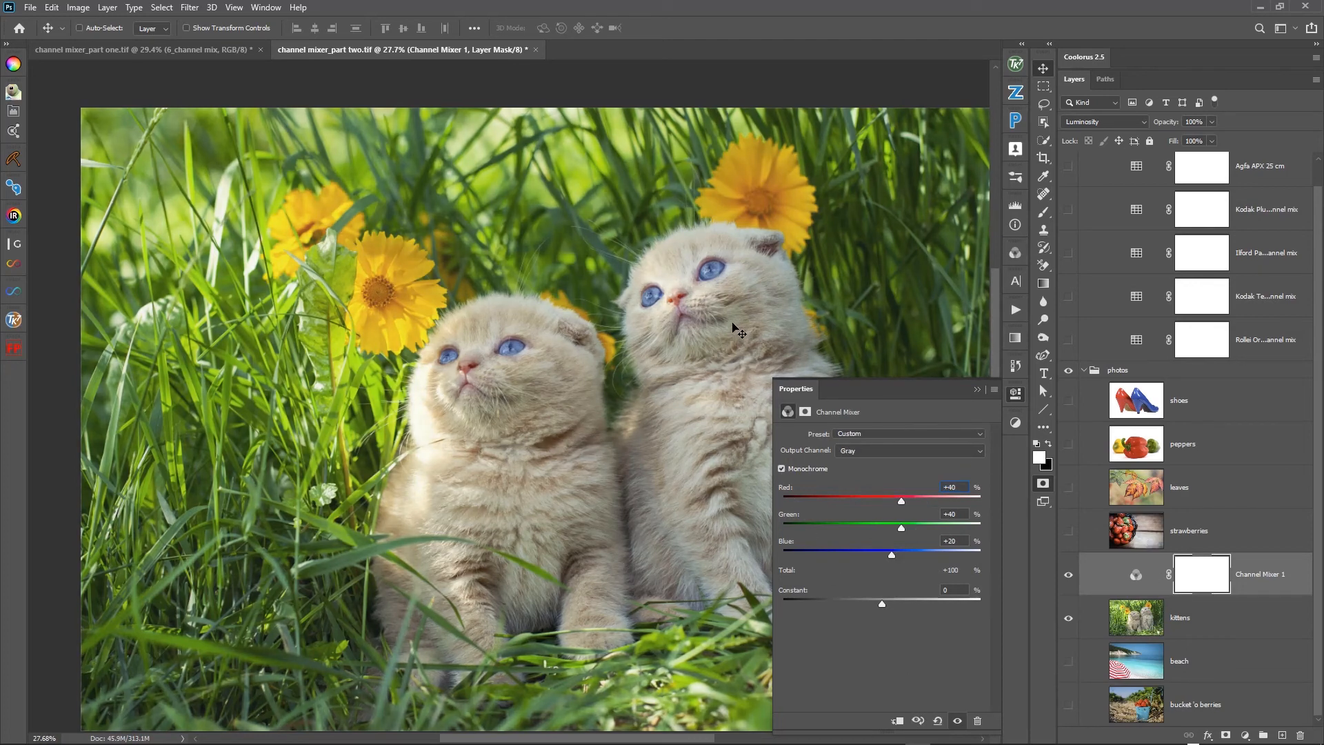
pyautogui.moveTo(743, 330); pyautogui.dragTo(544, 363)
pyautogui.moveTo(570, 357); pyautogui.dragTo(624, 376)
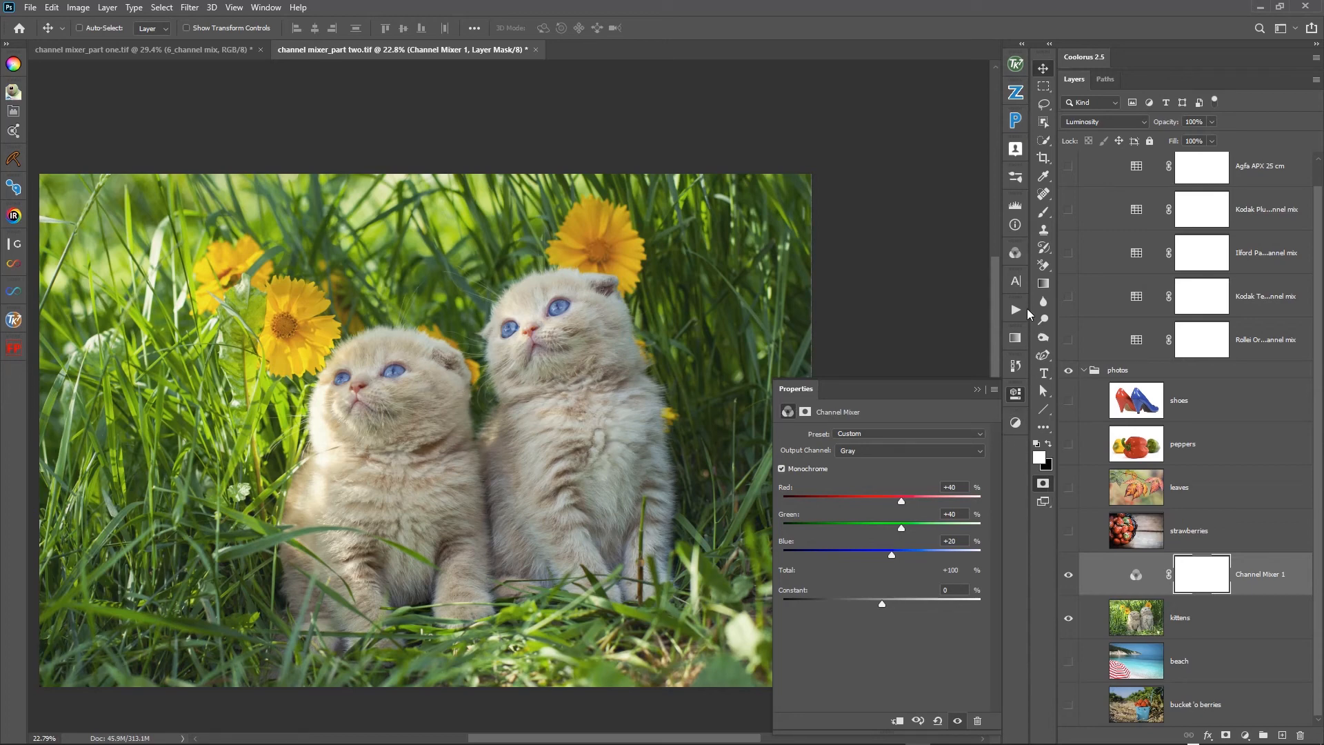
# - Compare the kittens photo's Red, Green and Blue channels one at a time, then return to the RGB composite
pyautogui.click(1016, 255)
pyautogui.click(880, 317)
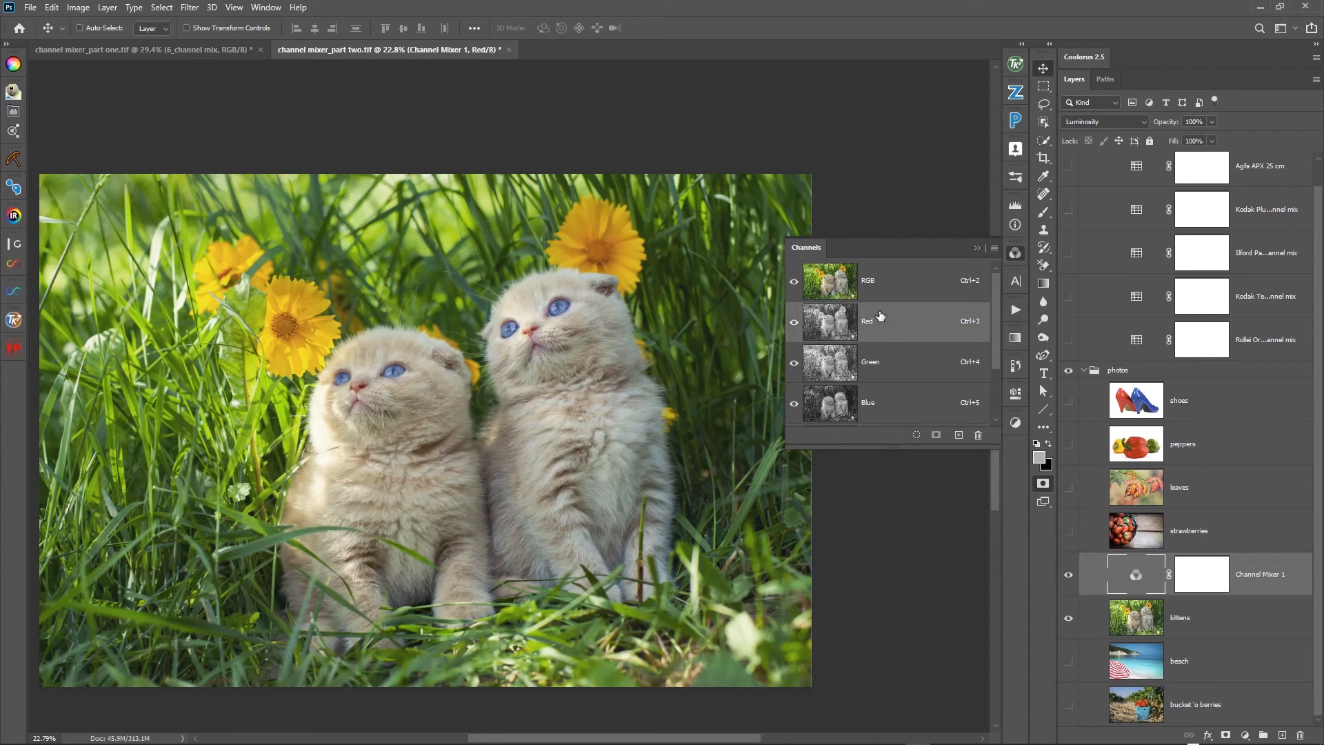
pyautogui.click(878, 297)
pyautogui.click(1171, 622)
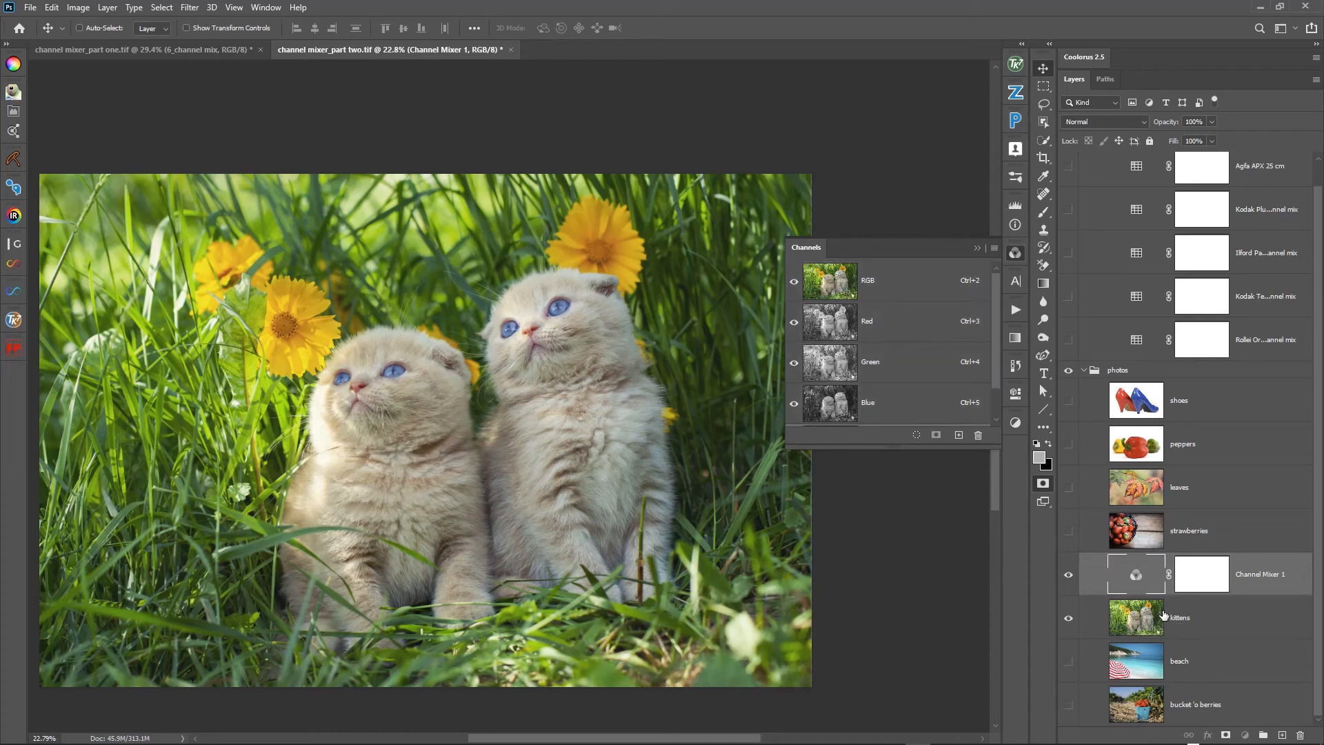
pyautogui.click(883, 319)
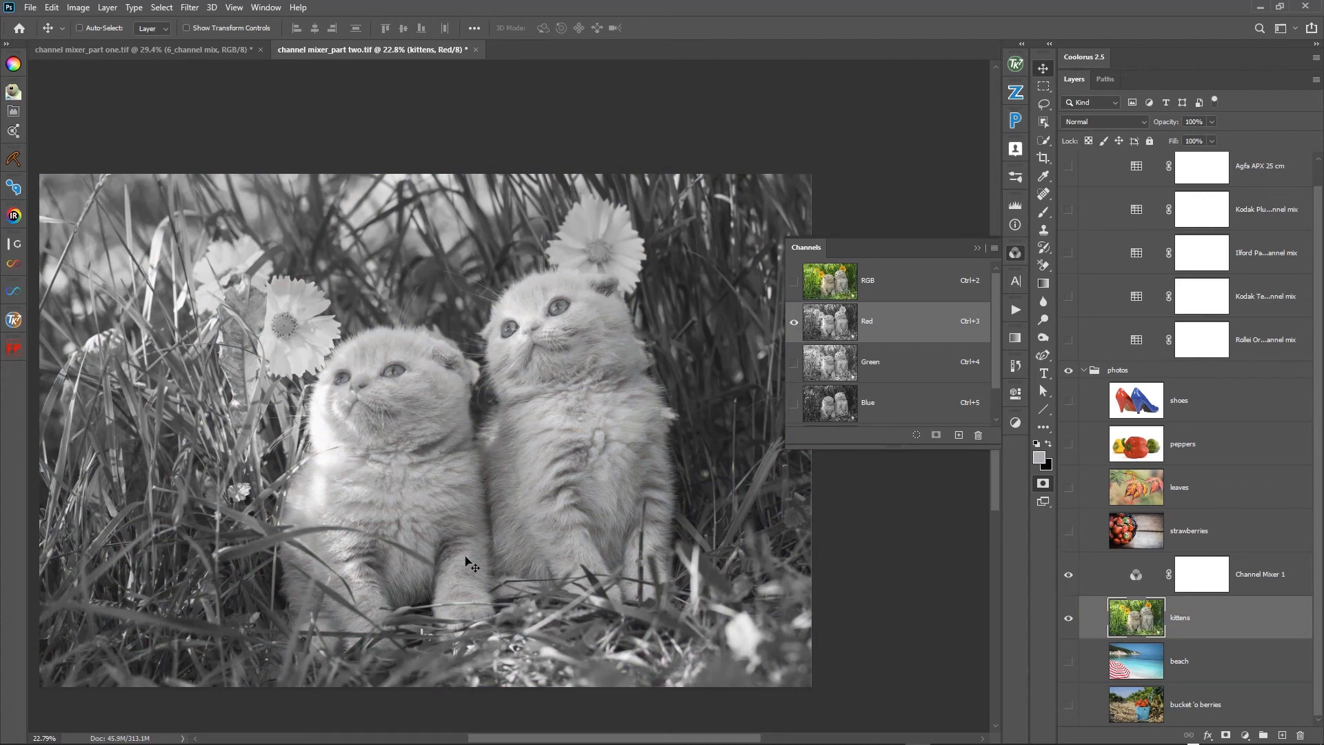
pyautogui.click(840, 357)
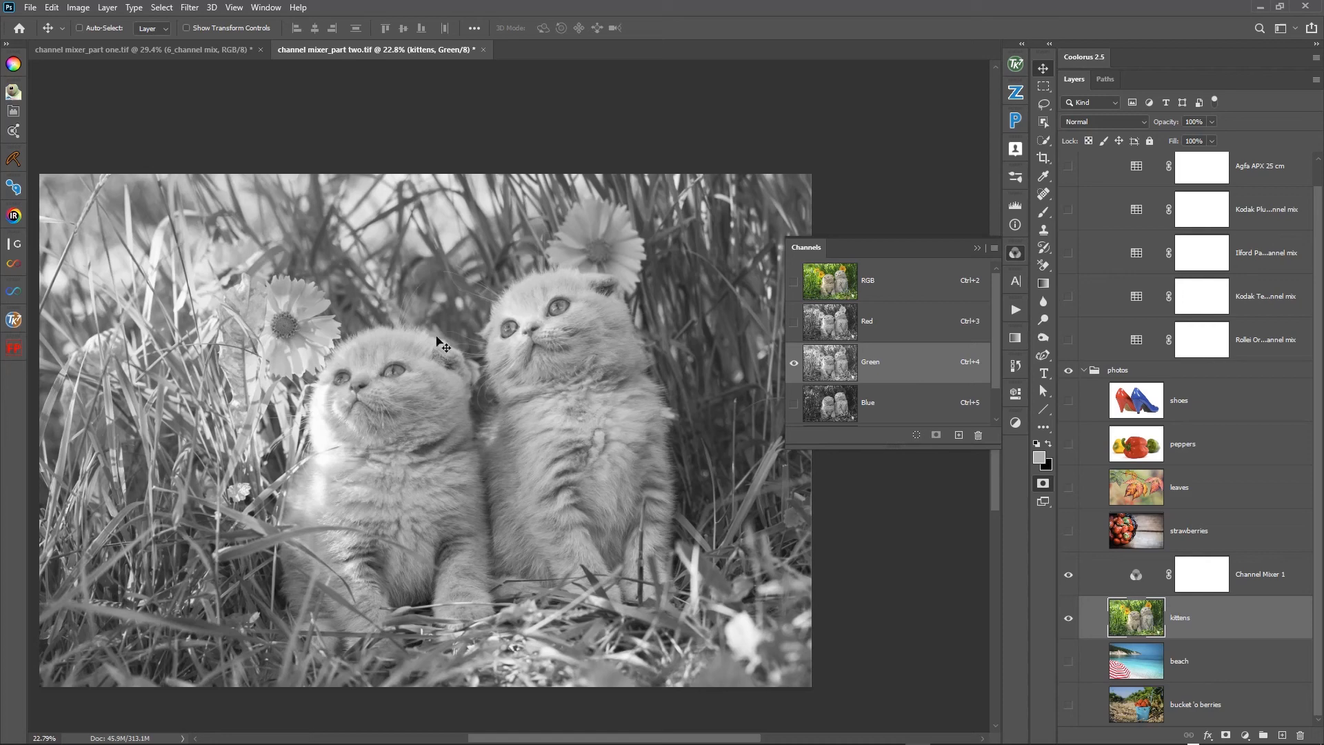
pyautogui.click(874, 407)
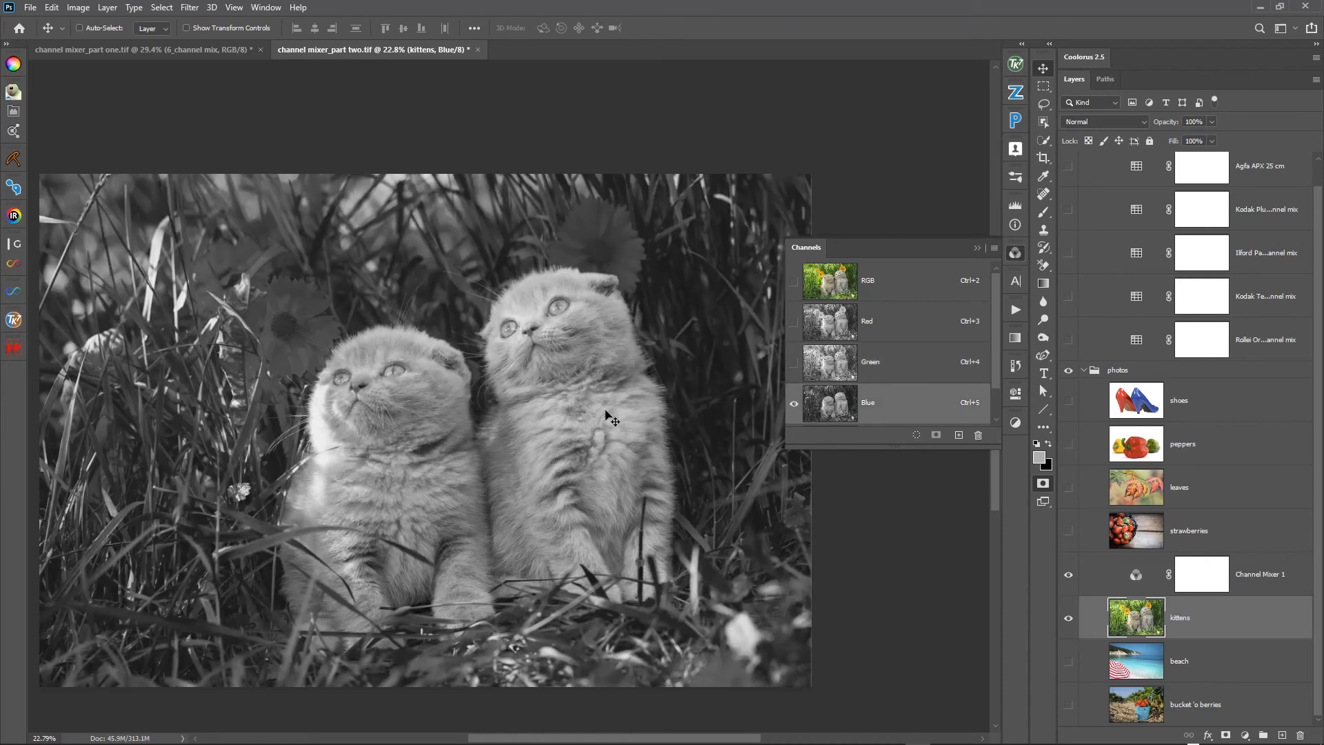
pyautogui.click(879, 296)
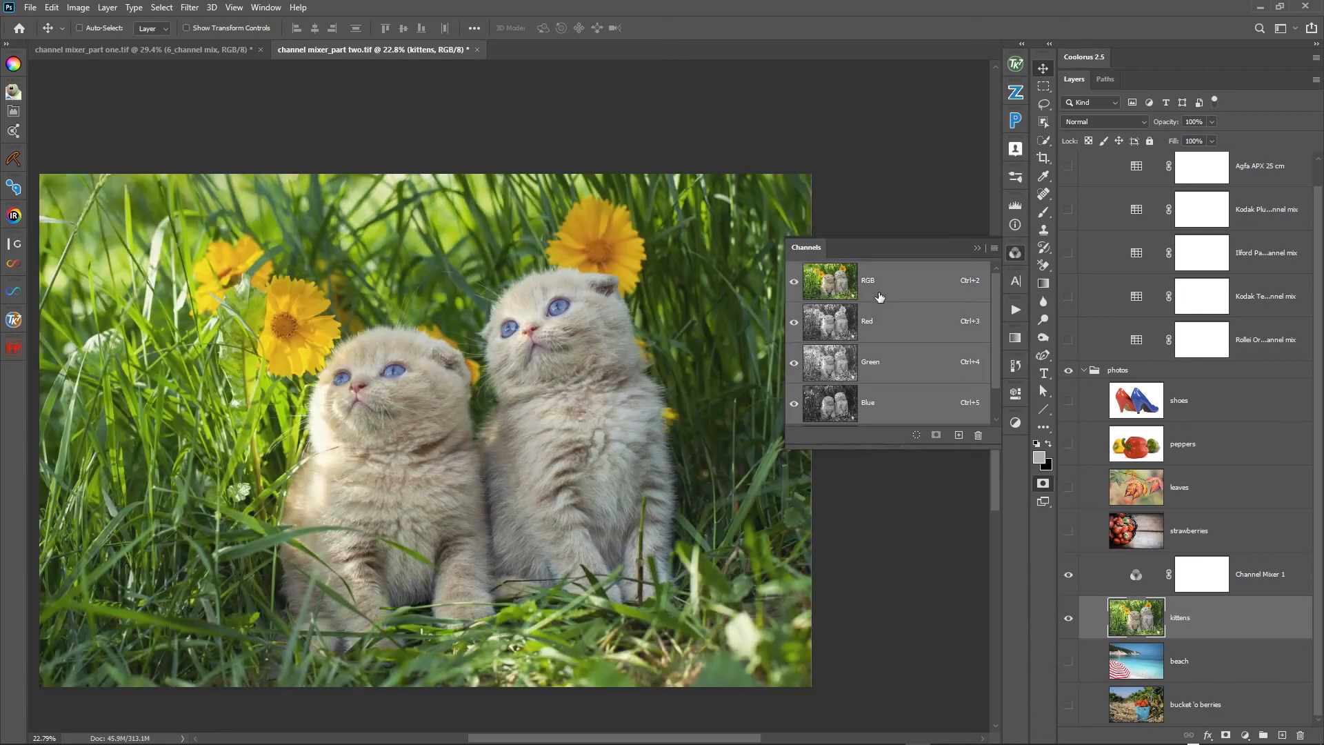
# - Set the Channel Mixer over the kittens to a monochrome mix of Red +58%, Green -2% and Blue +47%
pyautogui.doubleClick(1137, 577)
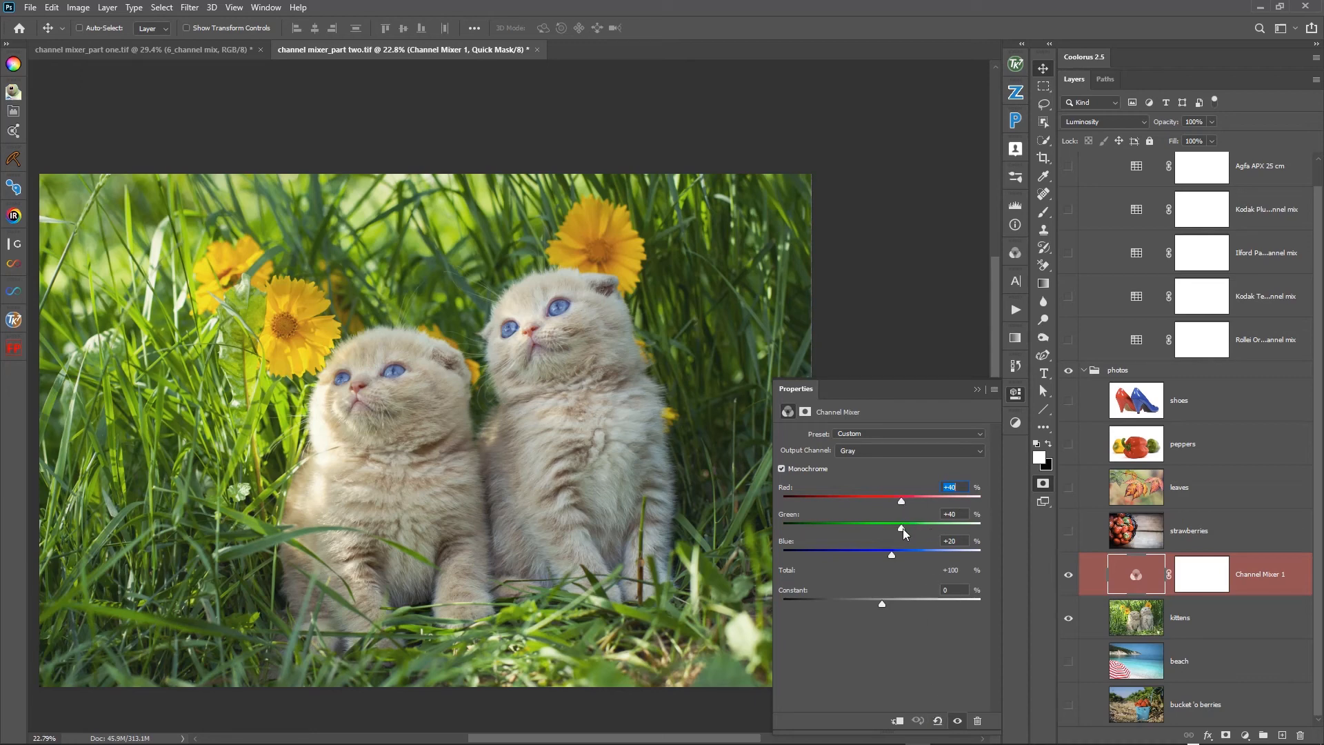
pyautogui.moveTo(904, 531)
pyautogui.mouseDown()
pyautogui.moveTo(884, 531)
pyautogui.moveTo(912, 507)
pyautogui.mouseUp()
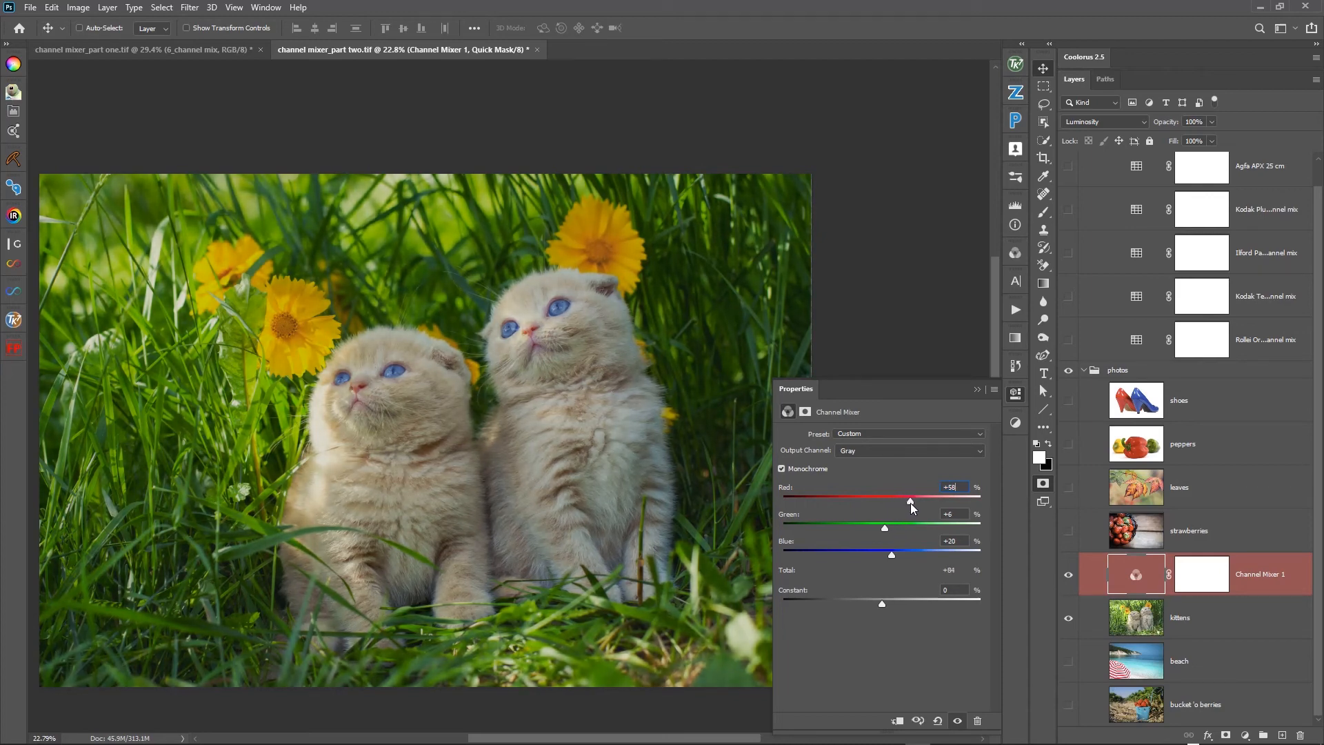
pyautogui.moveTo(891, 554); pyautogui.dragTo(911, 507)
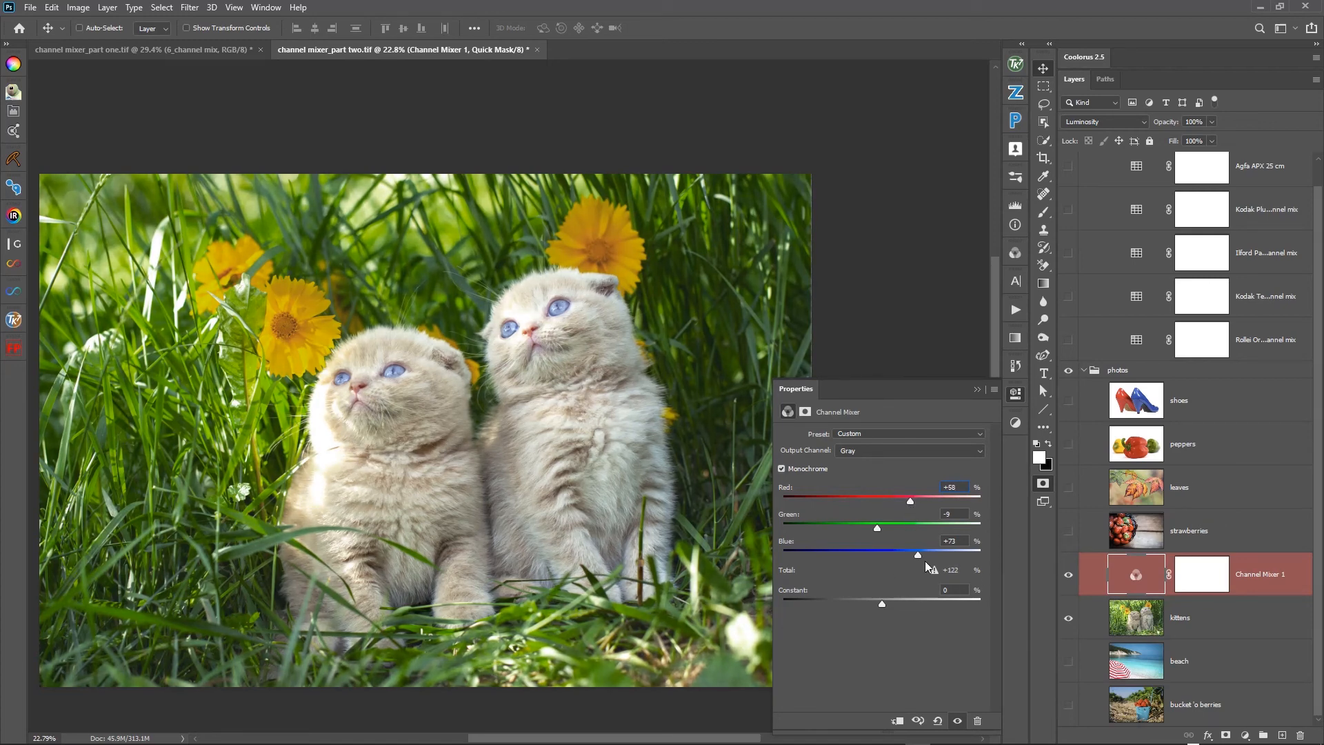
pyautogui.moveTo(916, 556); pyautogui.dragTo(905, 555)
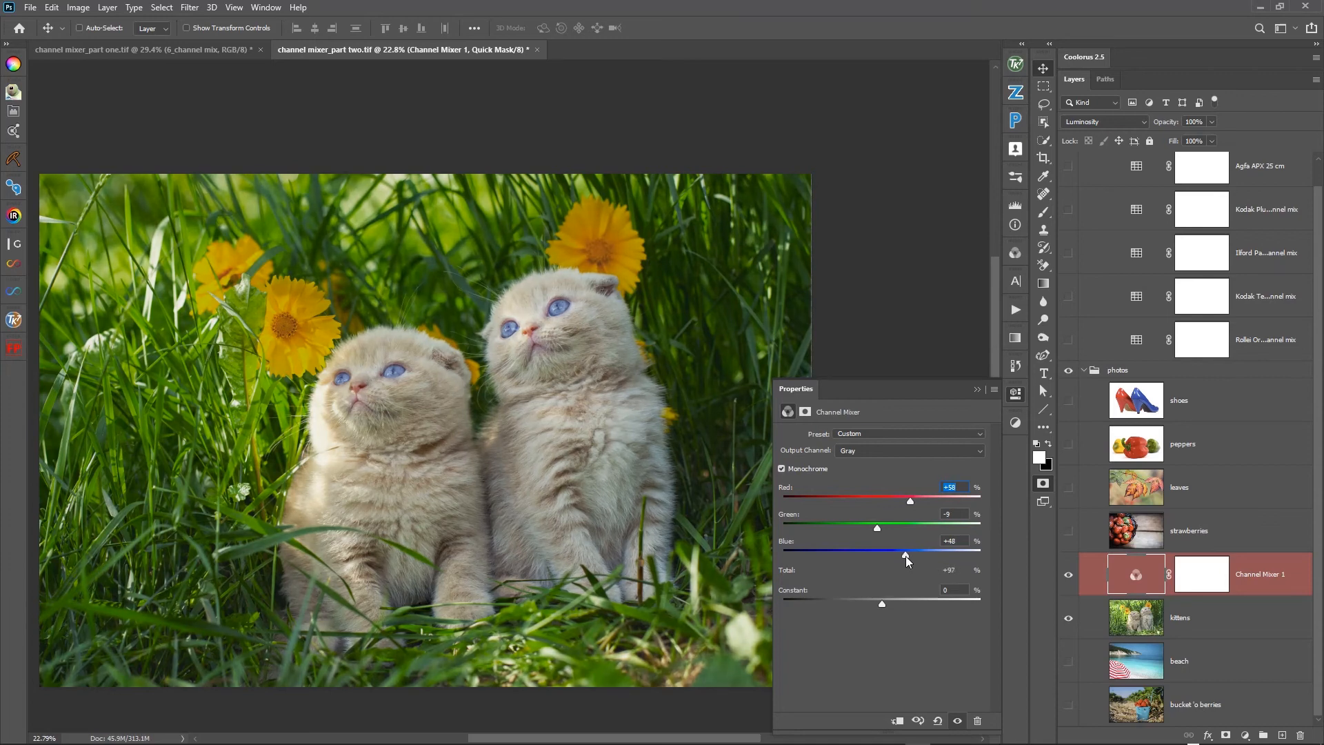
pyautogui.moveTo(878, 530); pyautogui.dragTo(881, 532)
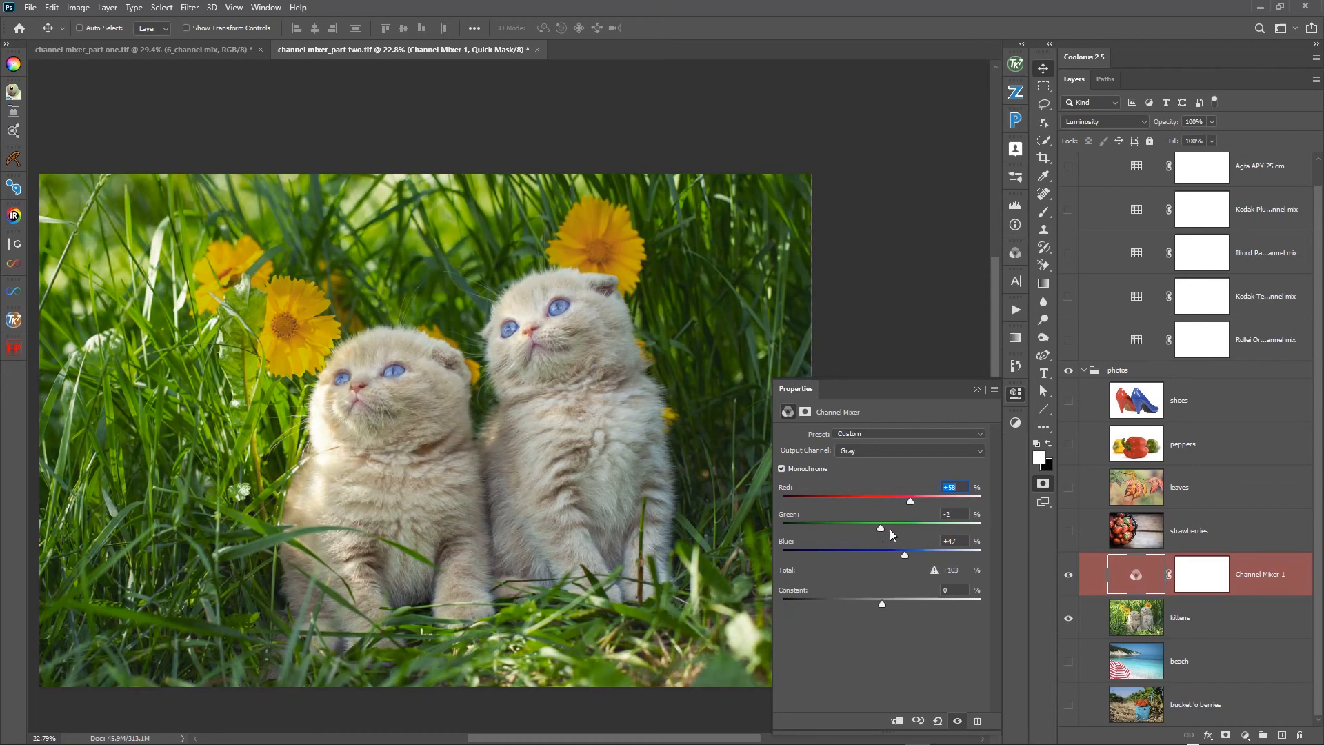
# - Toggle the Channel Mixer to compare the kittens before and after the mix, ending with it visible
pyautogui.click(1068, 576)
pyautogui.click(1069, 575)
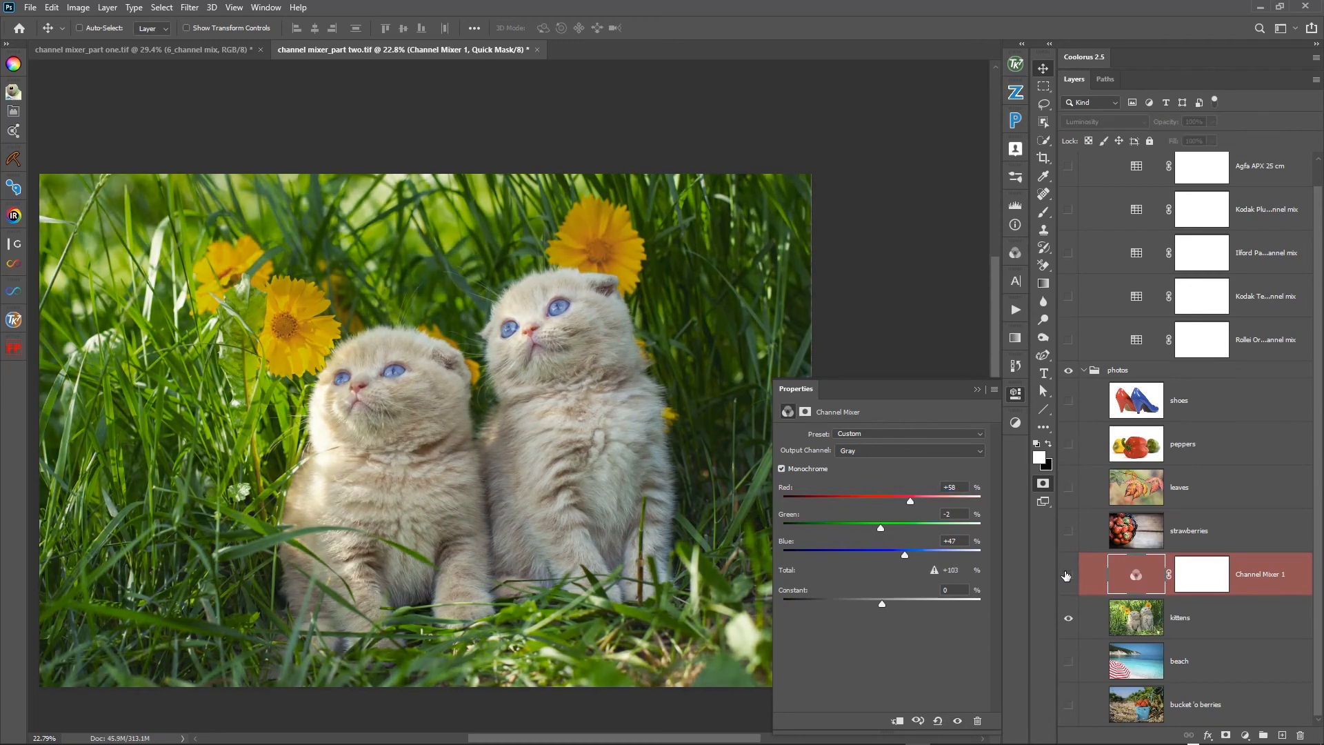
pyautogui.click(1068, 575)
pyautogui.click(1067, 576)
pyautogui.click(1067, 575)
pyautogui.click(1066, 575)
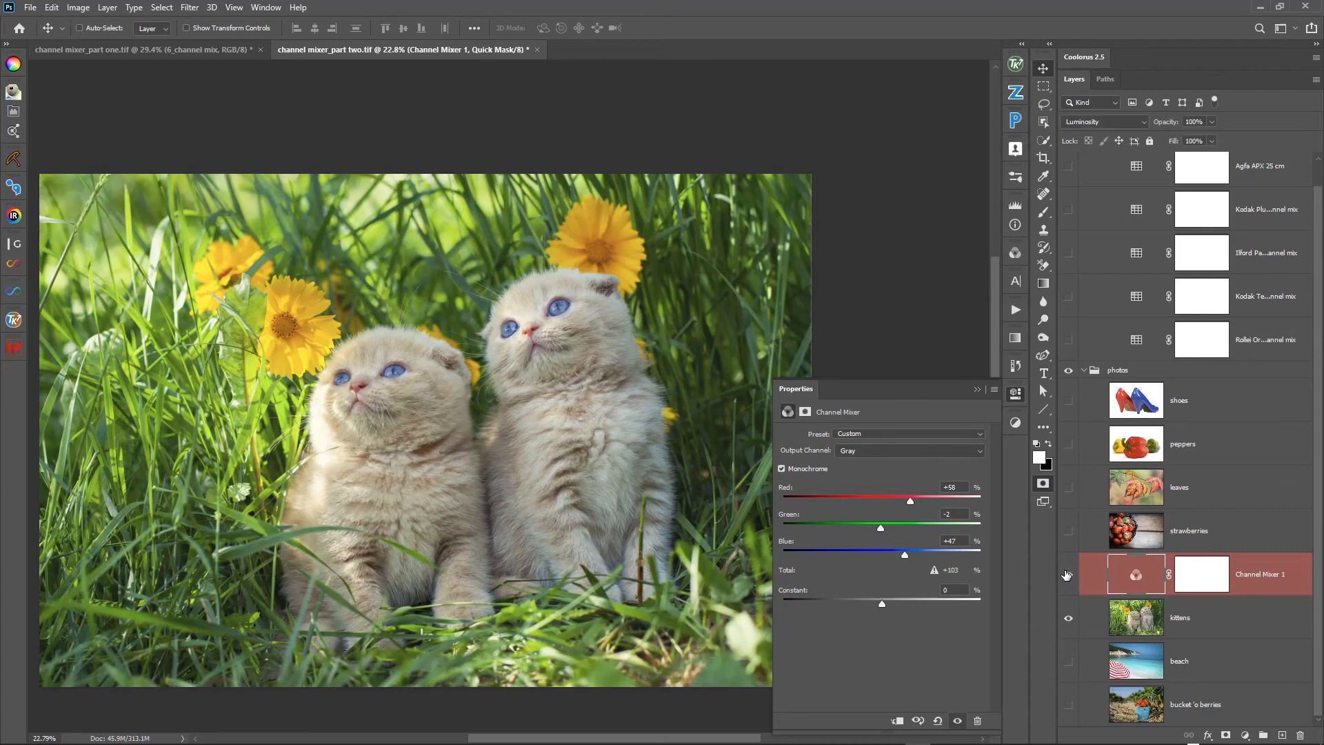
# - Refine the kittens' monochrome mix to Red +59%, Green -26% and Blue +75%
pyautogui.moveTo(903, 556); pyautogui.dragTo(920, 509)
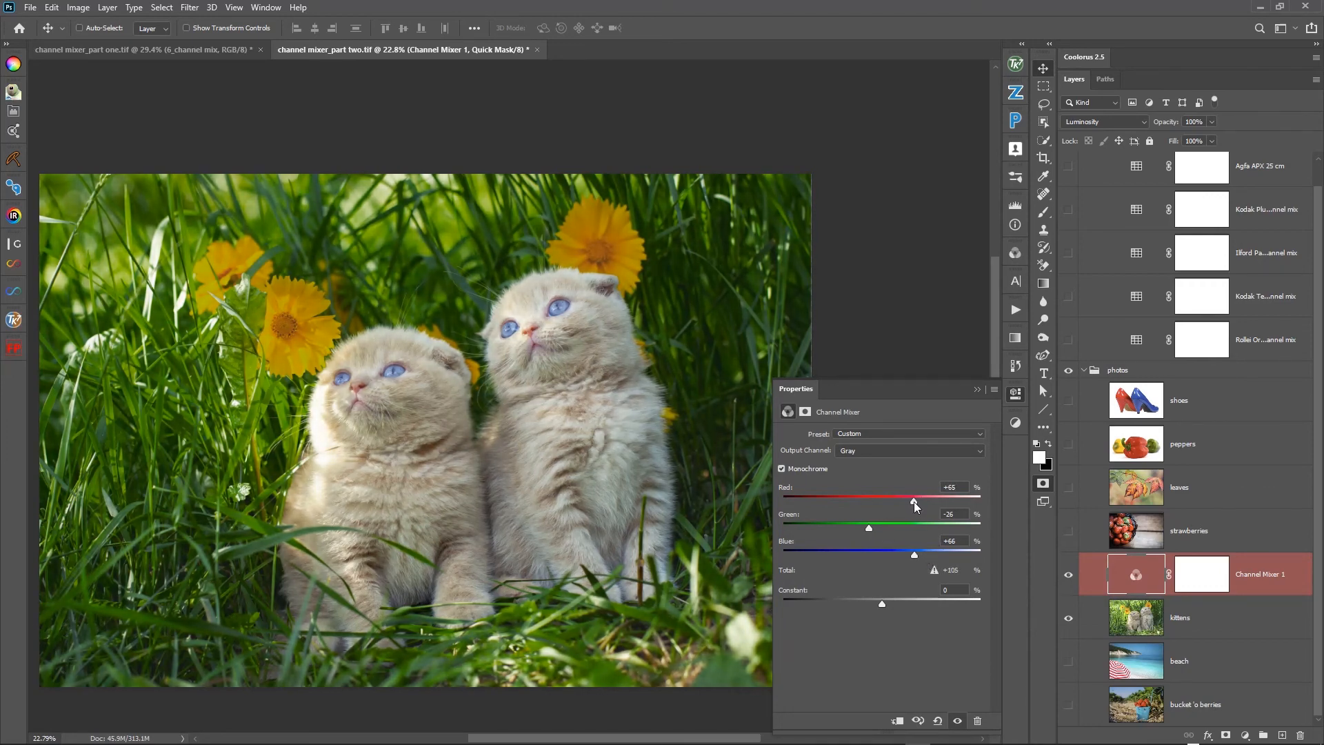
pyautogui.moveTo(915, 507); pyautogui.dragTo(912, 509)
pyautogui.moveTo(916, 556); pyautogui.dragTo(918, 556)
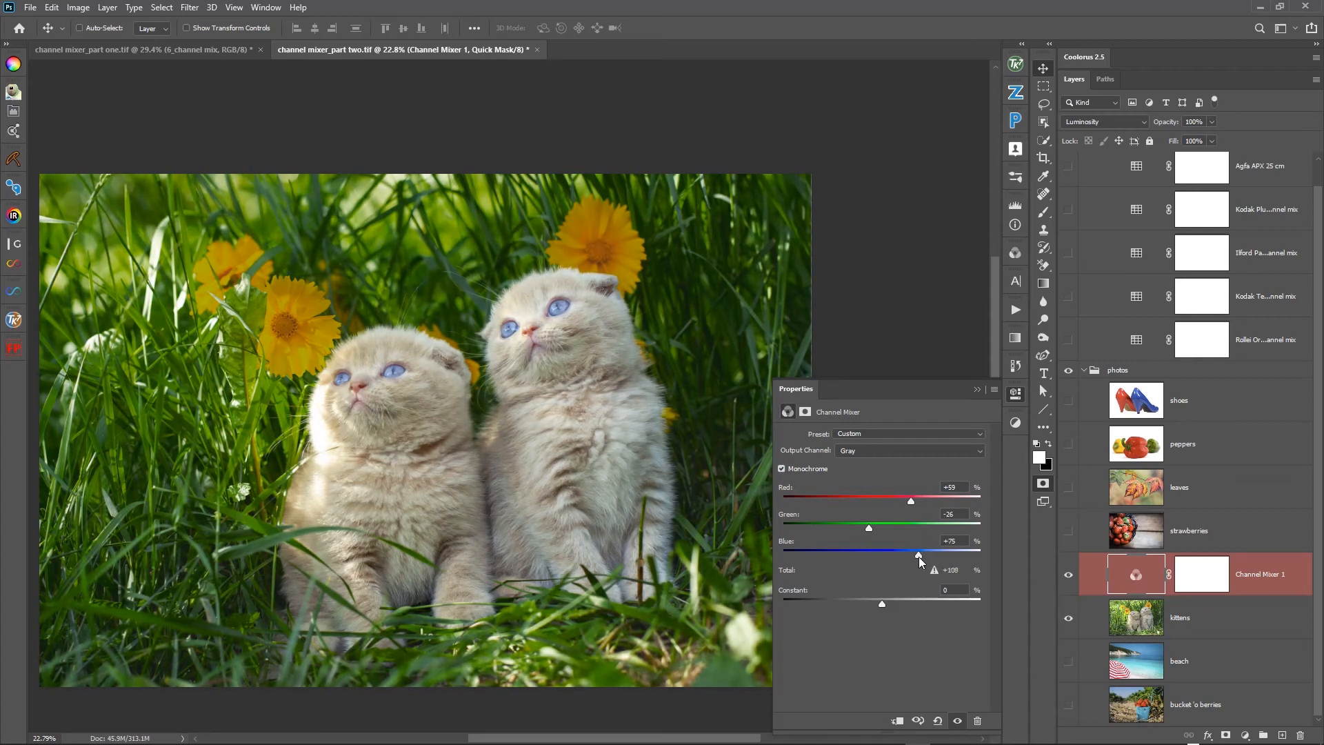
# - Toggle the Channel Mixer to compare the kittens with and without the refined mix, ending with it visible
pyautogui.click(1069, 576)
pyautogui.click(1069, 576)
pyautogui.click(1069, 576)
pyautogui.click(1069, 576)
pyautogui.click(1069, 576)
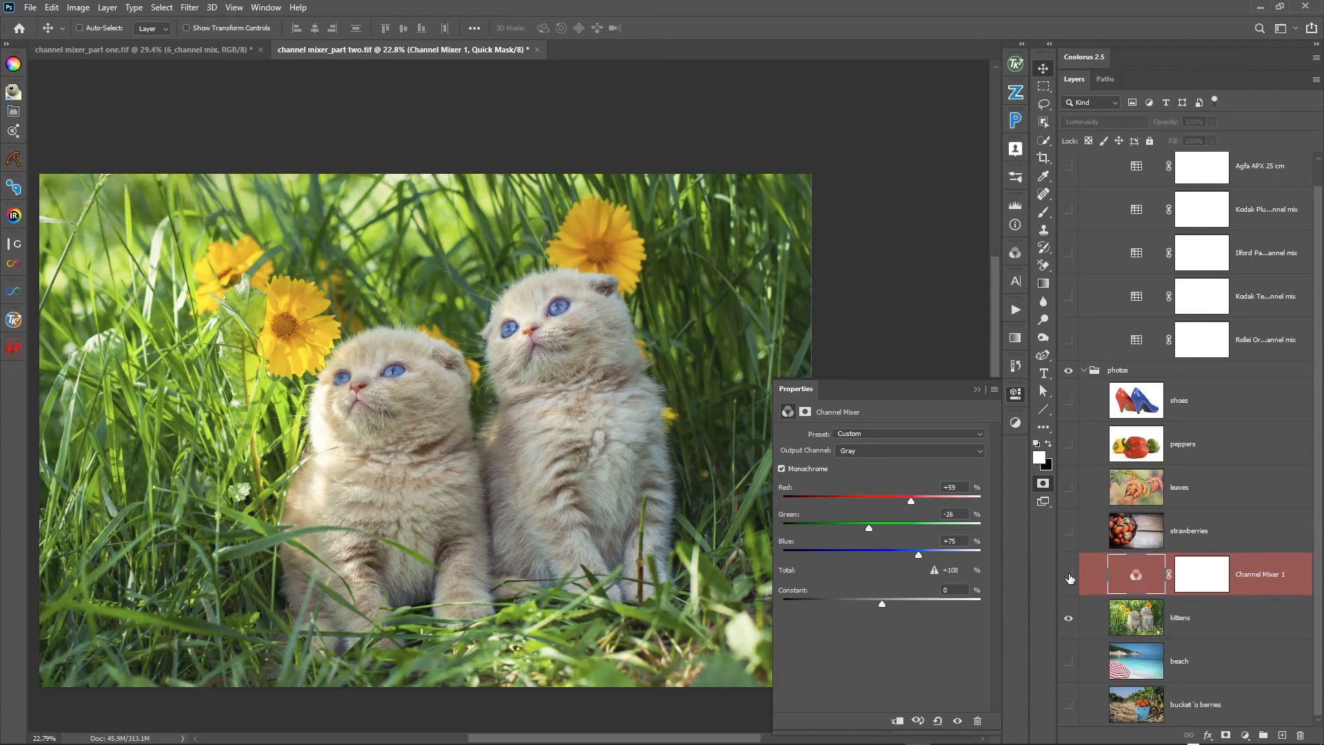
pyautogui.click(1068, 577)
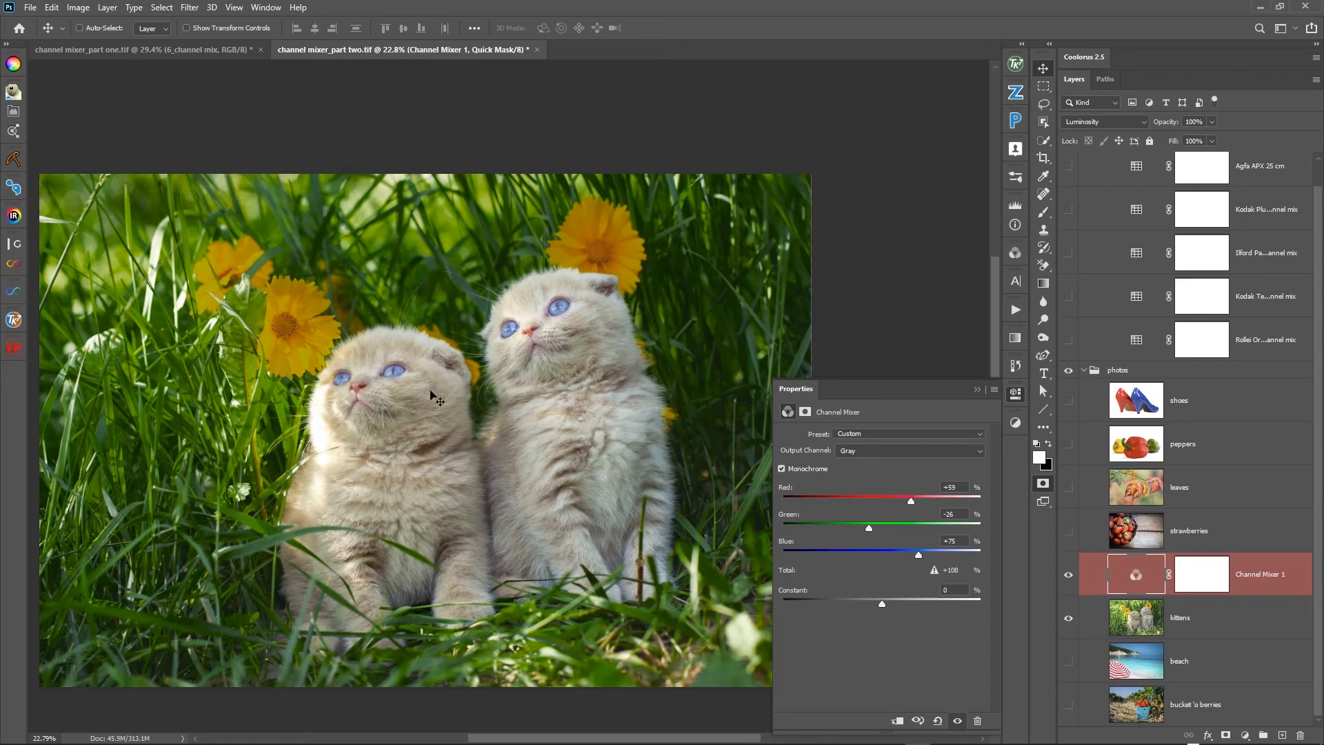
# - Hide the kittens photo and reset the Channel Mixer to its defaults with Monochrome turned on
pyautogui.click(974, 391)
pyautogui.click(1067, 618)
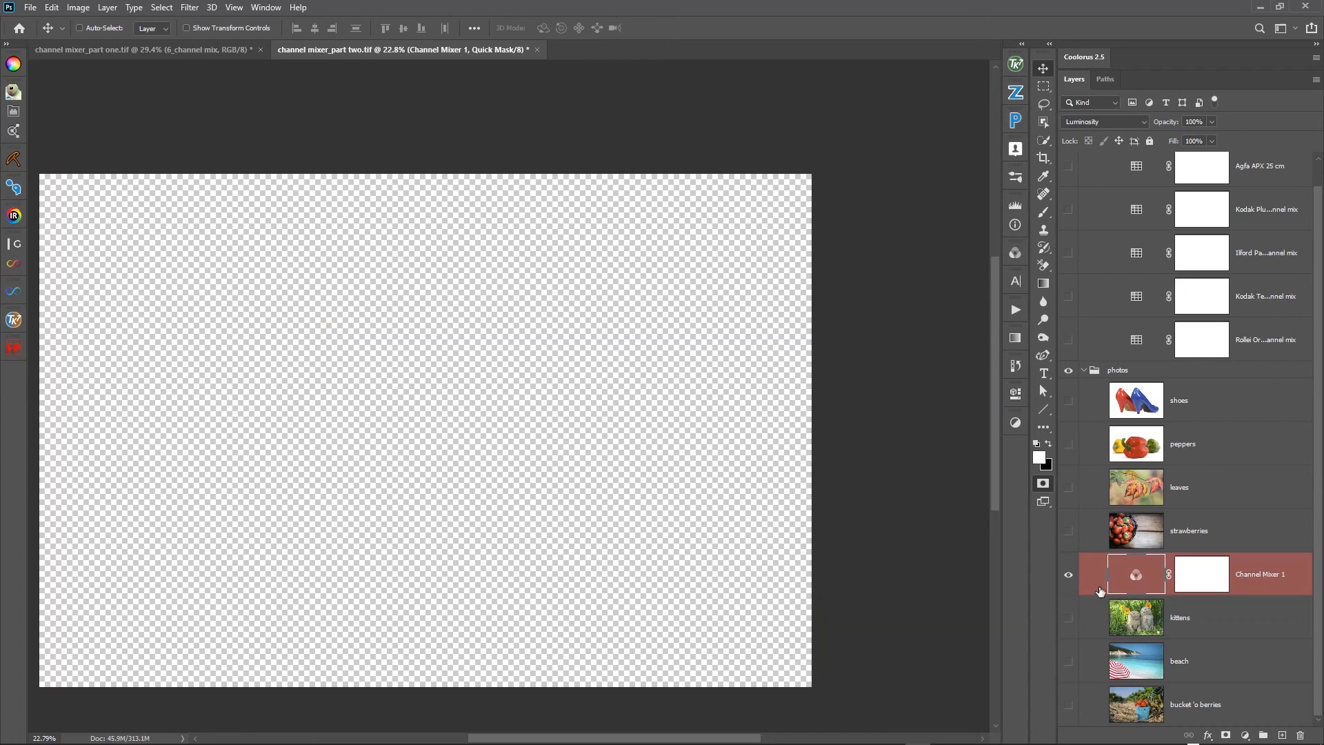
pyautogui.doubleClick(1133, 582)
pyautogui.click(937, 721)
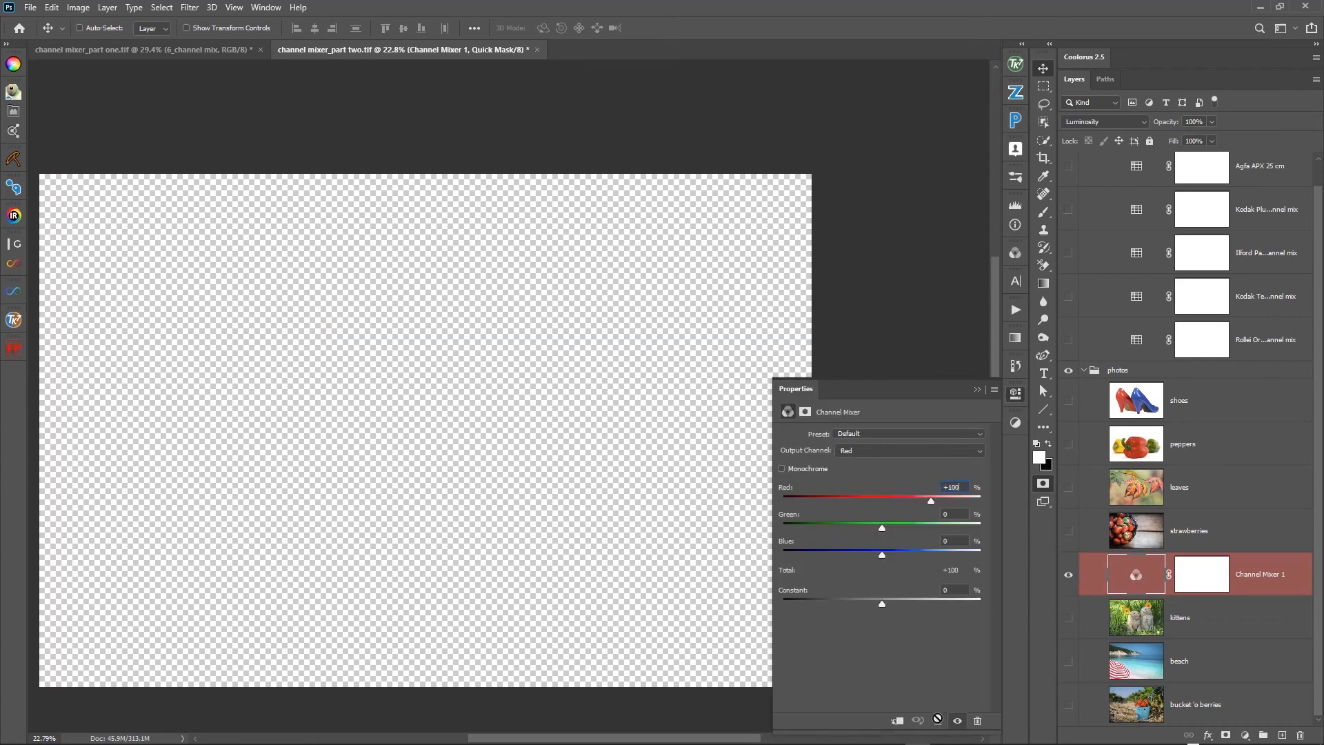
pyautogui.click(1066, 573)
pyautogui.click(783, 469)
# - Place the Channel Mixer directly above the beach photo and make that photo visible
pyautogui.moveTo(1138, 591); pyautogui.dragTo(1239, 629)
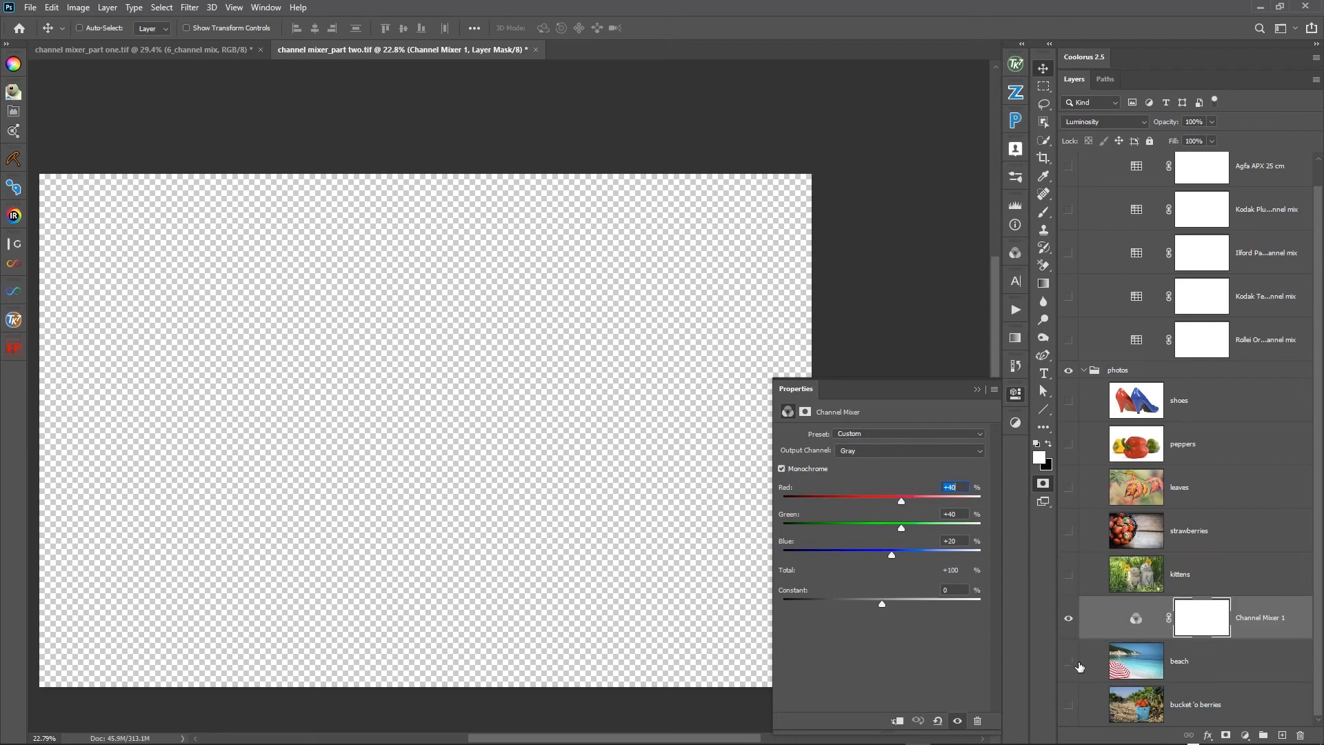
pyautogui.click(1068, 661)
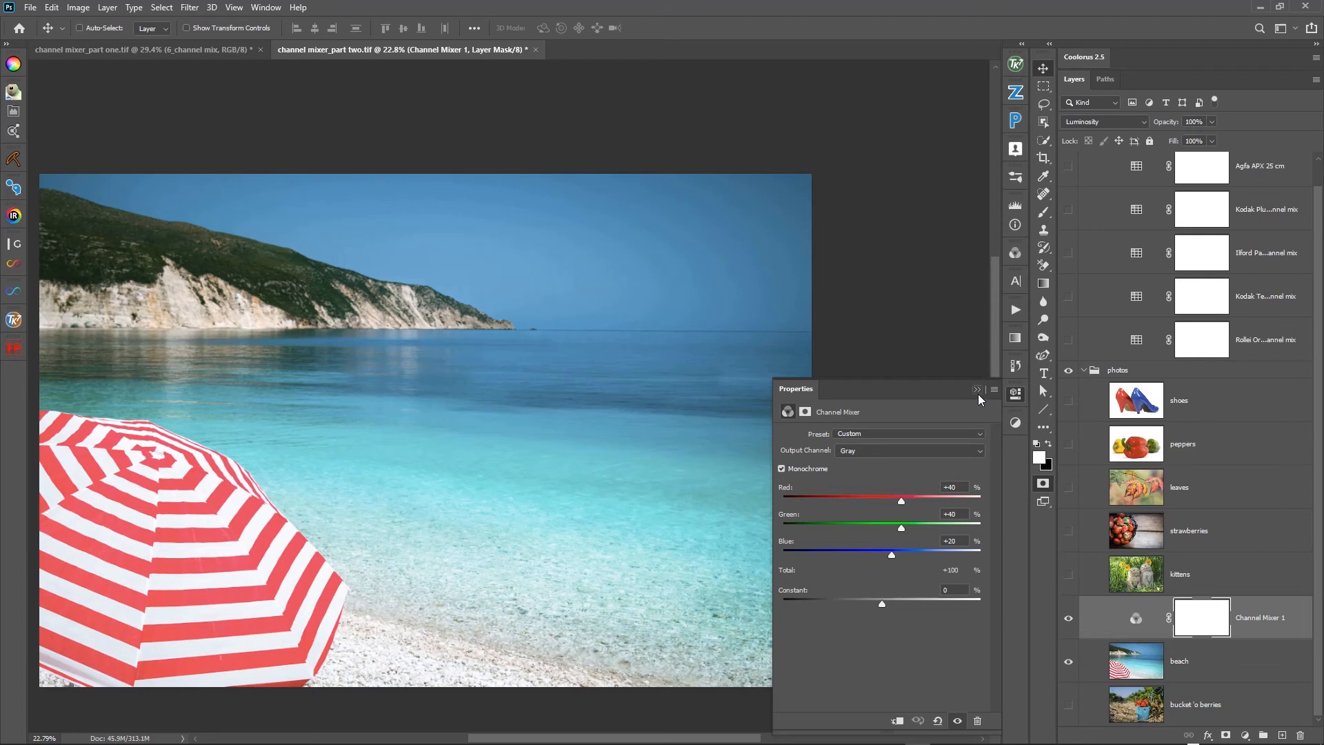
# - Compare the beach photo's Red, Green and Blue channels individually against the RGB composite, ending on the composite
pyautogui.click(1018, 252)
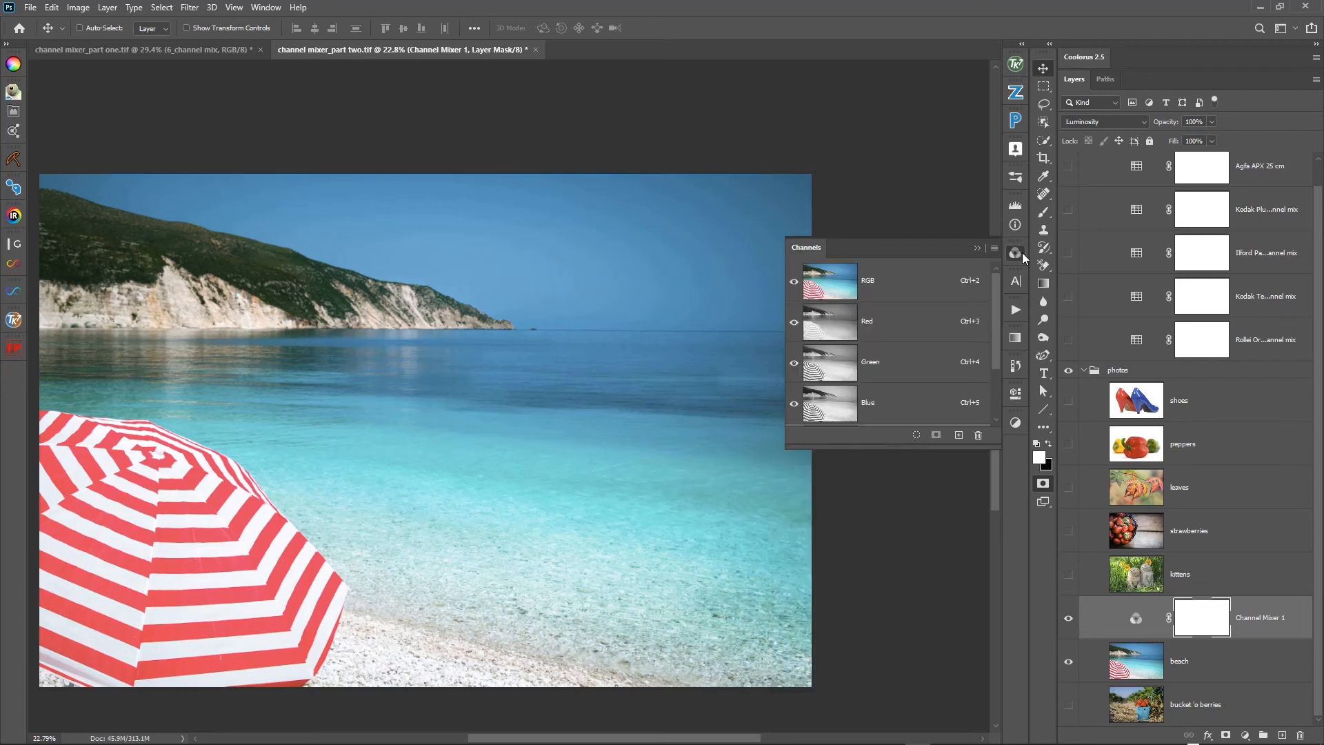
pyautogui.click(828, 316)
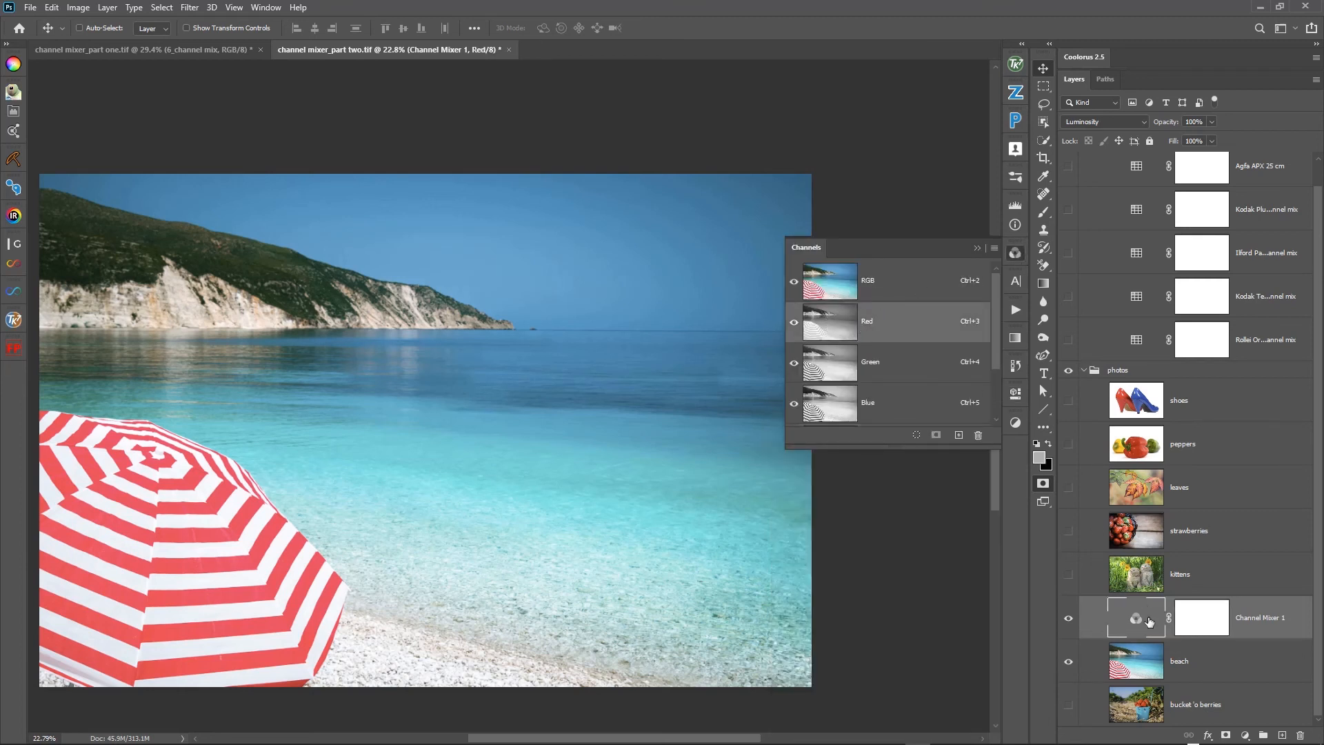
pyautogui.click(1154, 661)
pyautogui.click(919, 325)
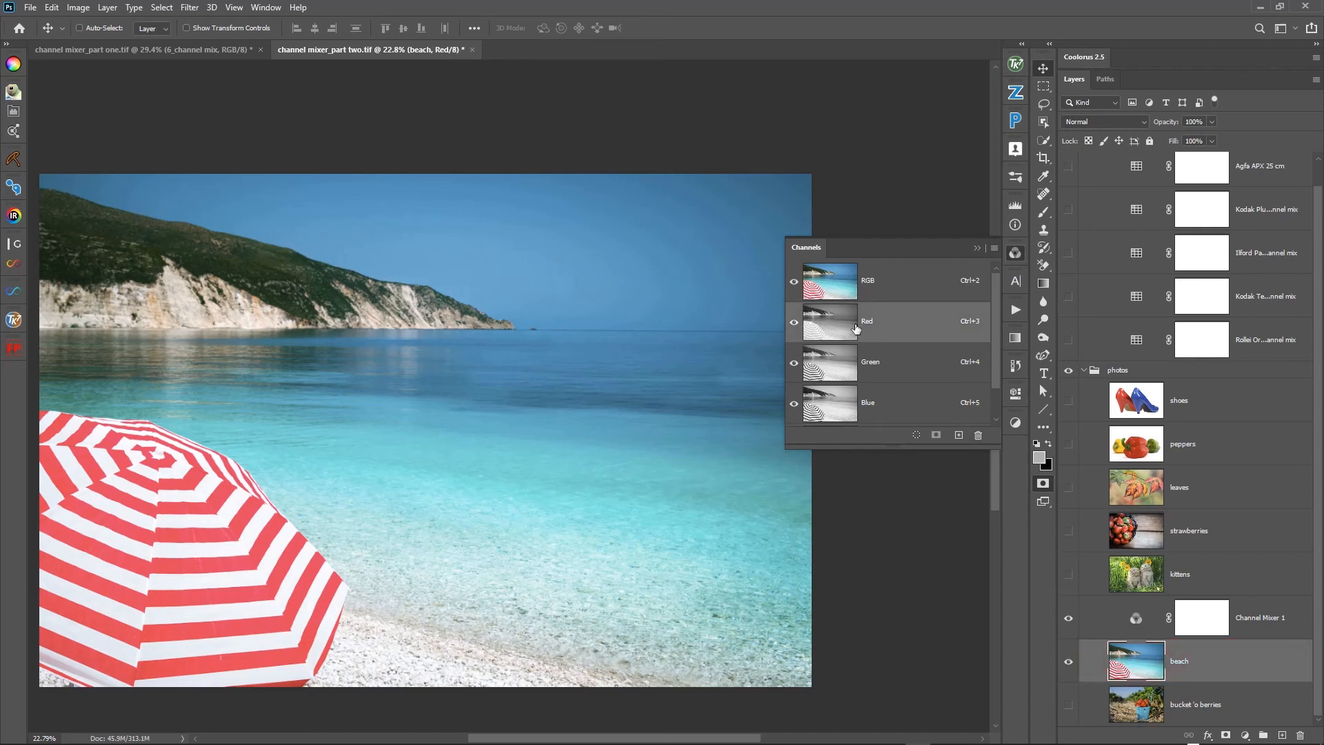
pyautogui.click(844, 331)
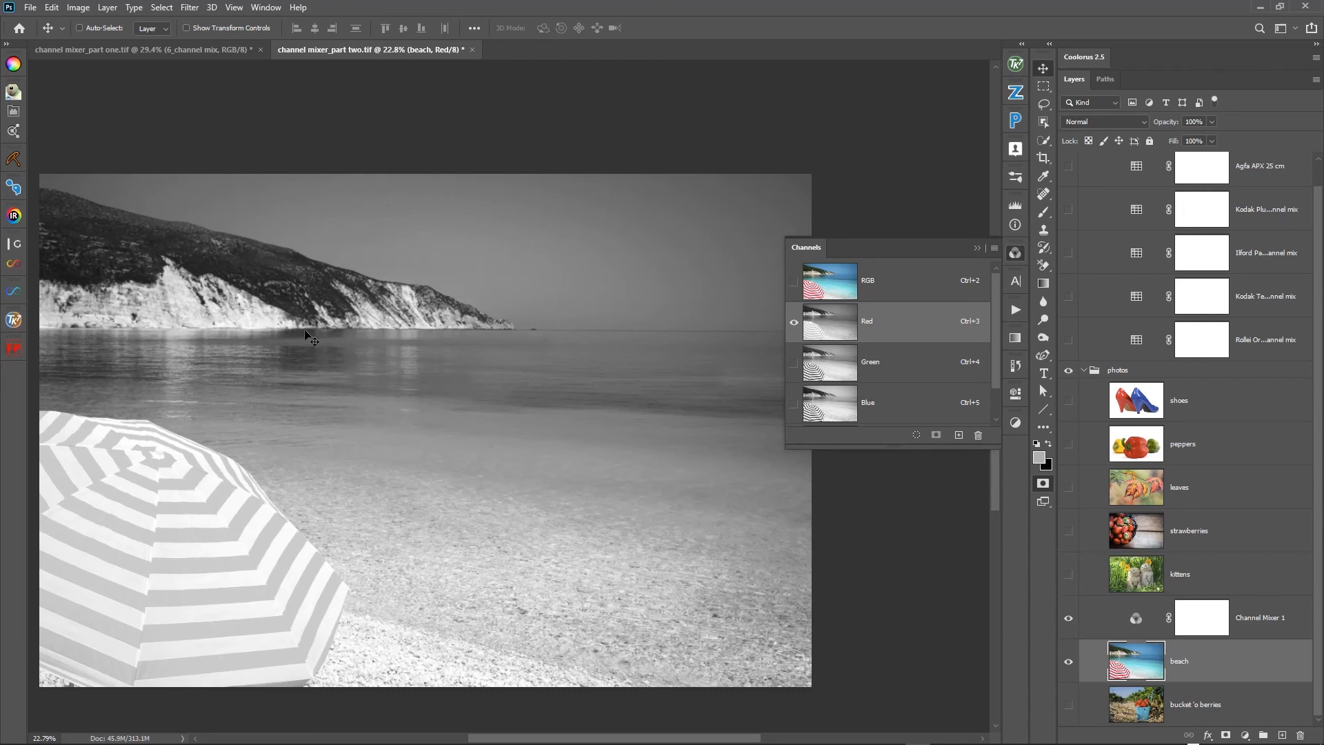
pyautogui.click(842, 276)
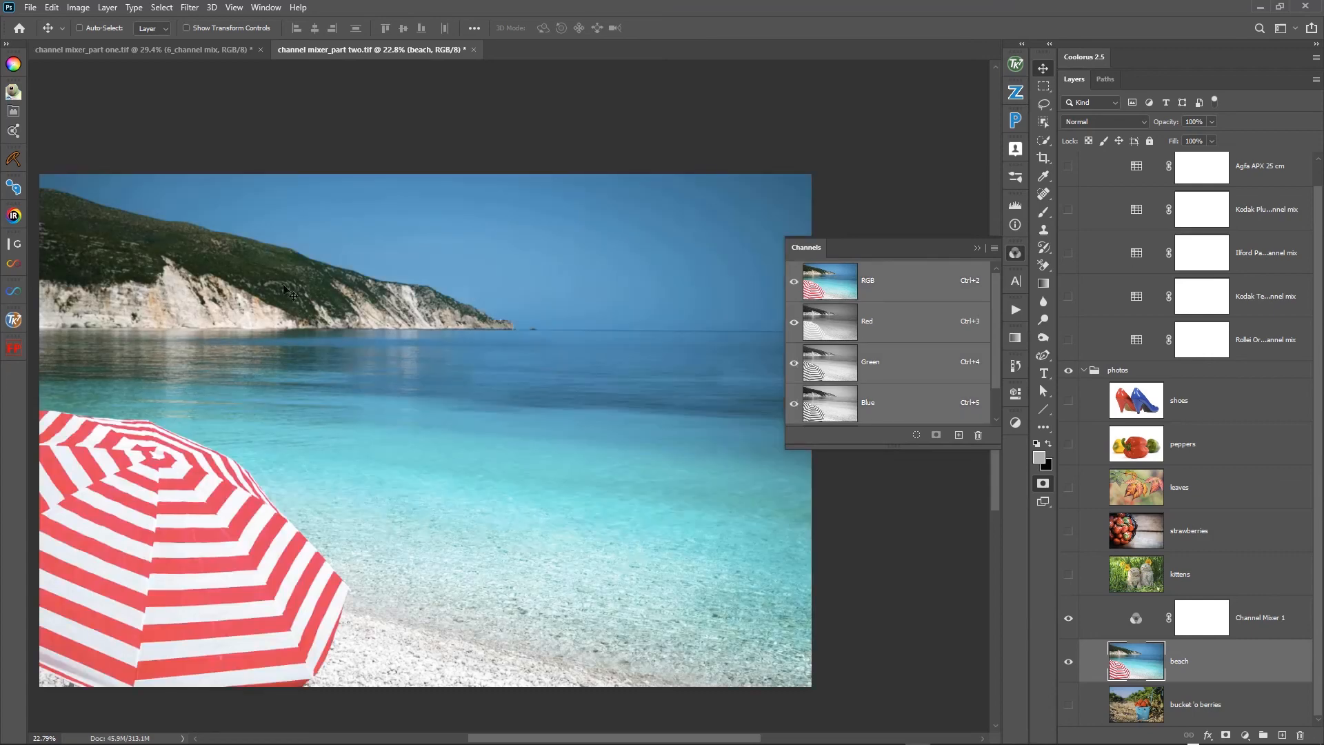
pyautogui.click(830, 364)
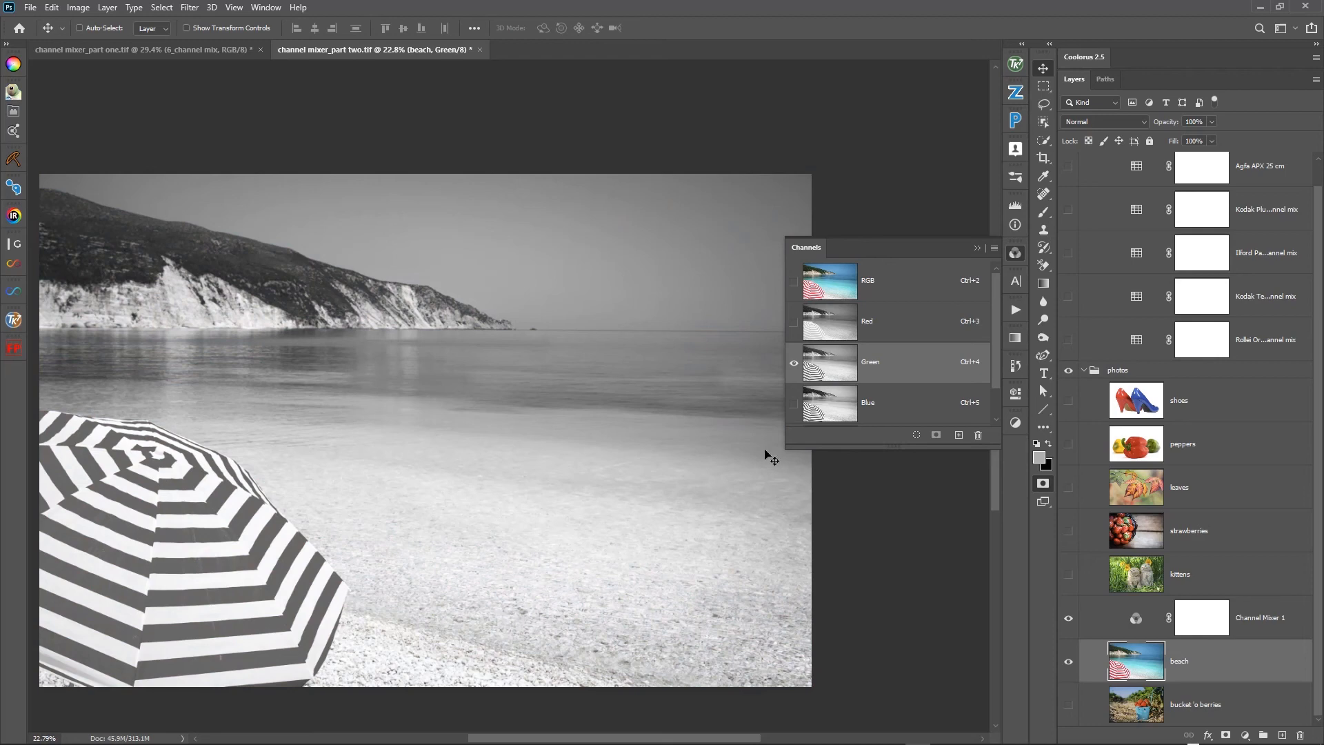
pyautogui.click(835, 279)
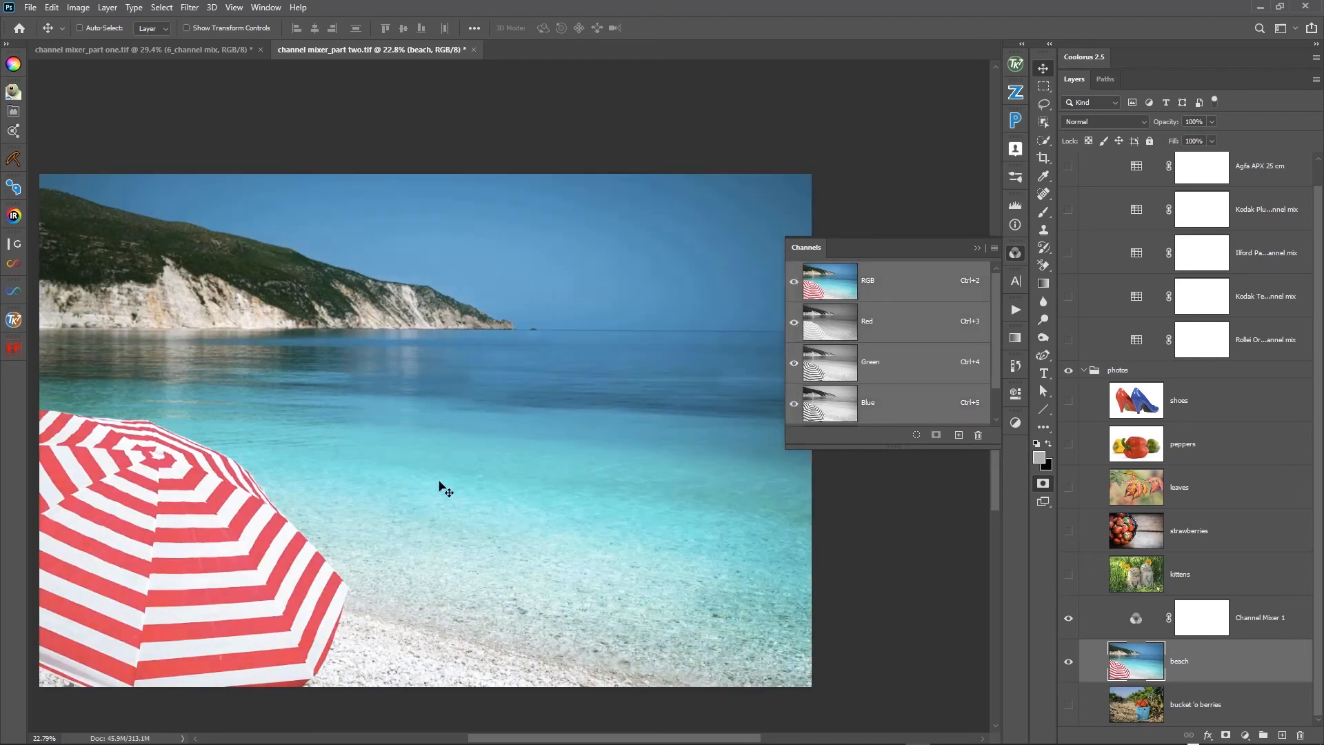
pyautogui.click(882, 402)
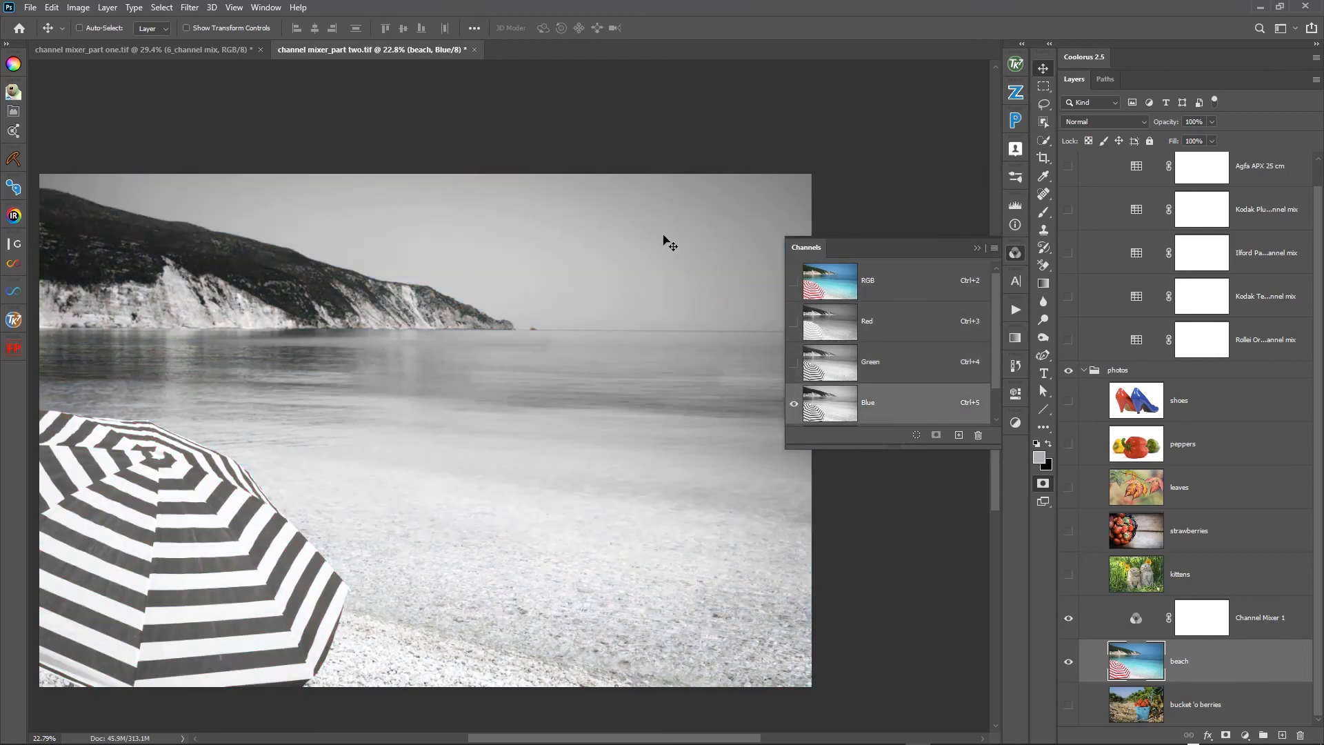
pyautogui.click(904, 290)
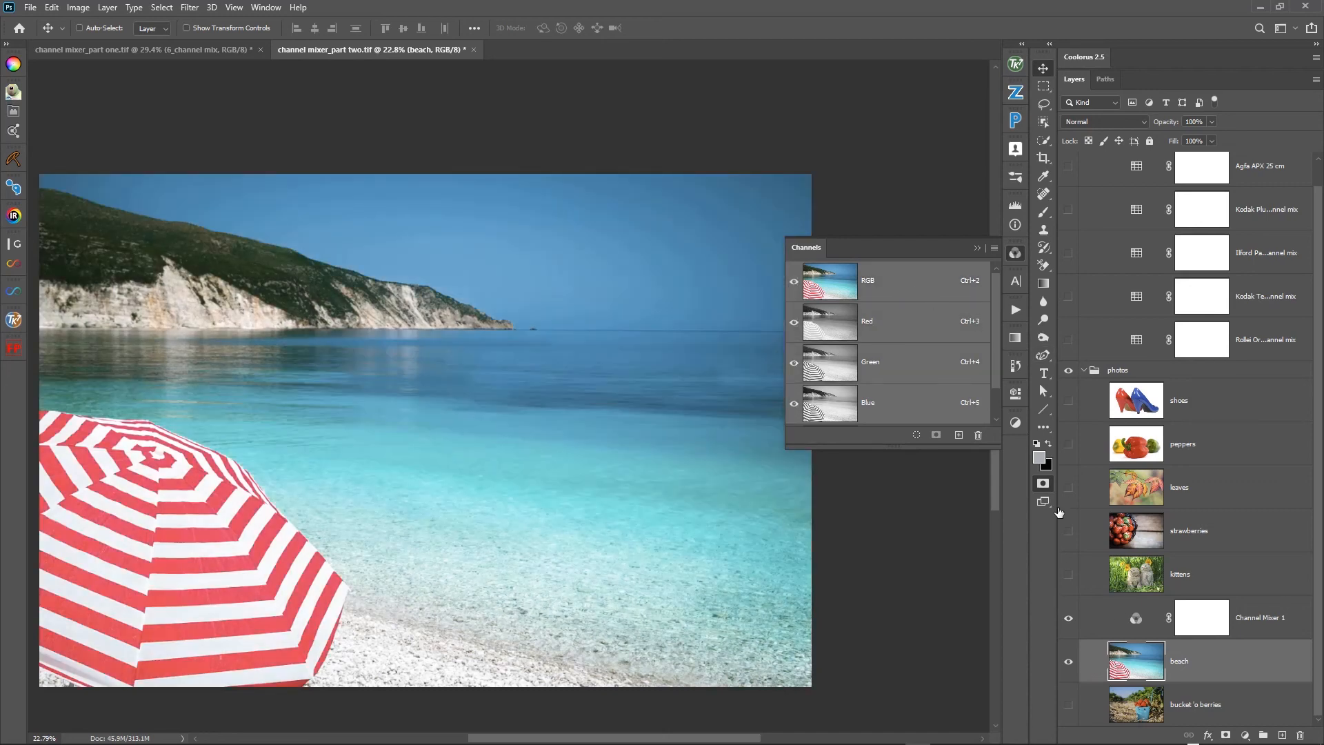
# - Adjust the Channel Mixer over the beach photo to Red +1, Green +76 and Blue +19
pyautogui.doubleClick(1137, 624)
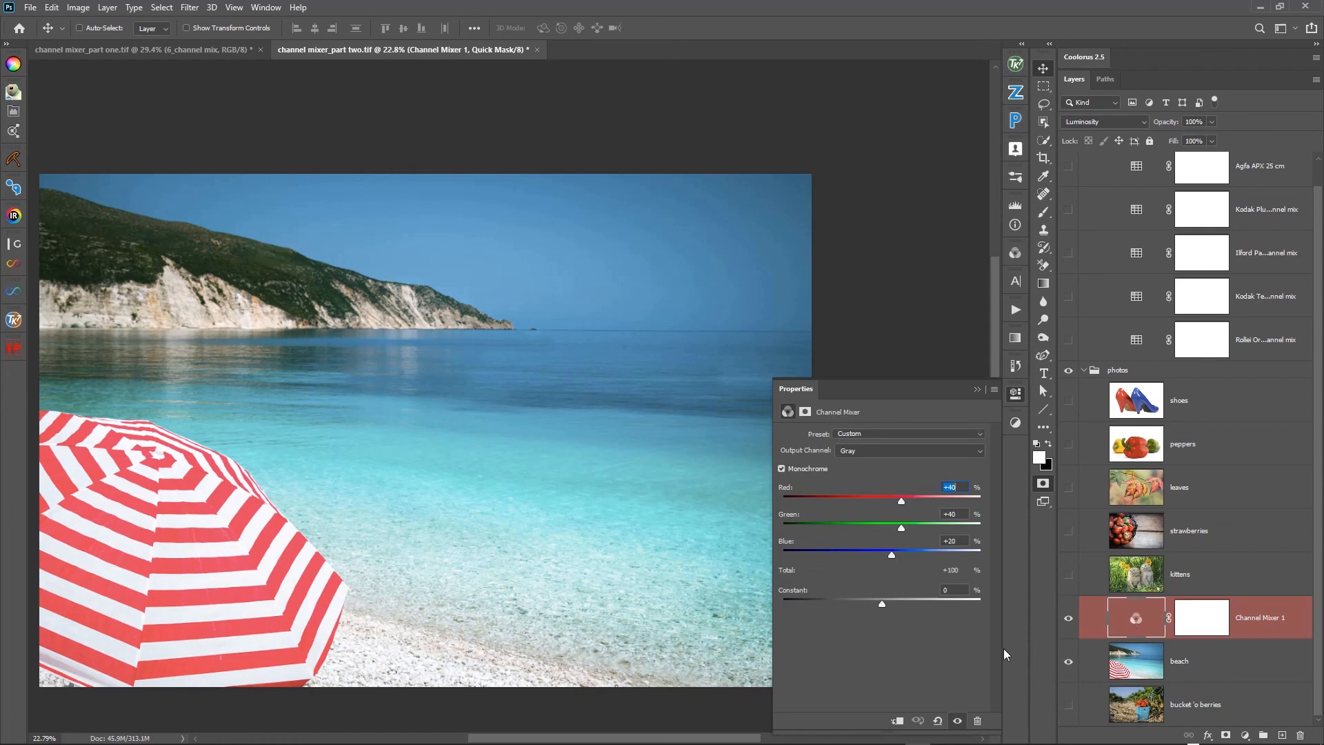
pyautogui.moveTo(903, 503); pyautogui.dragTo(883, 507)
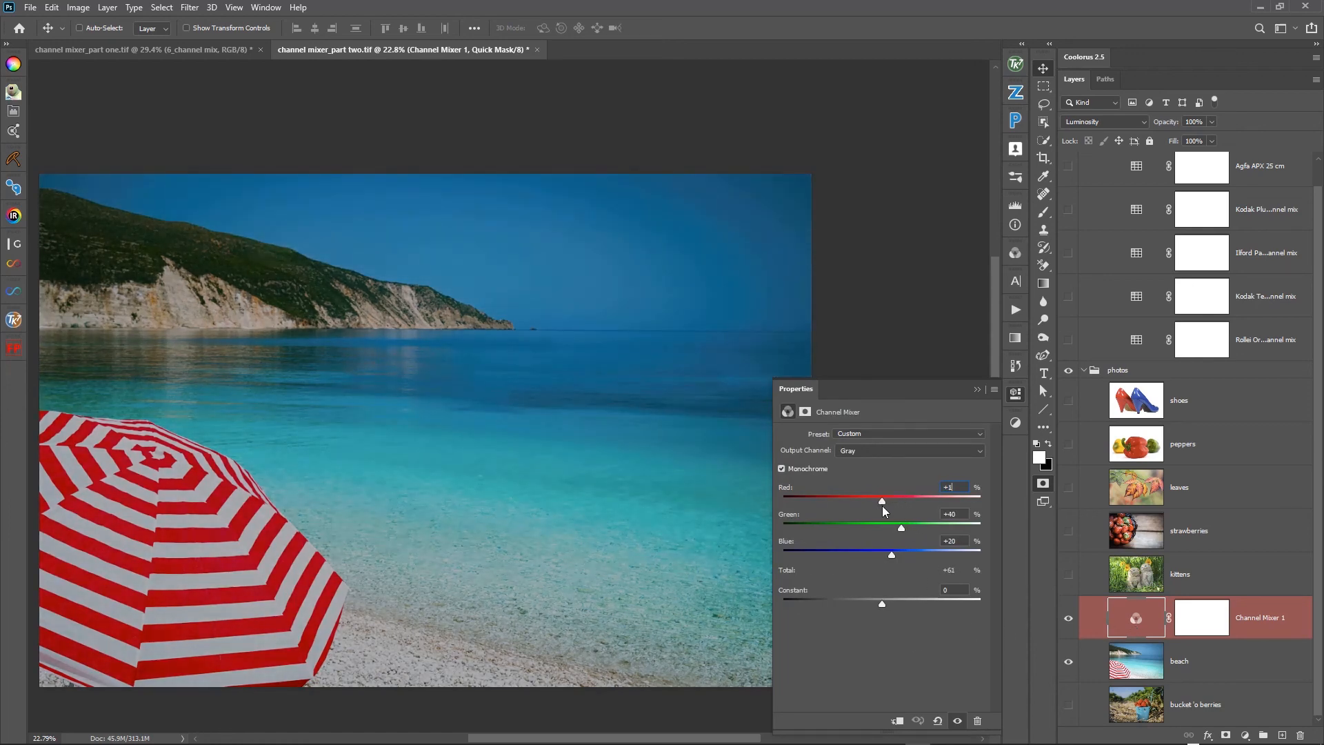
pyautogui.moveTo(893, 556)
pyautogui.mouseDown()
pyautogui.moveTo(913, 528)
pyautogui.moveTo(890, 563)
pyautogui.mouseUp()
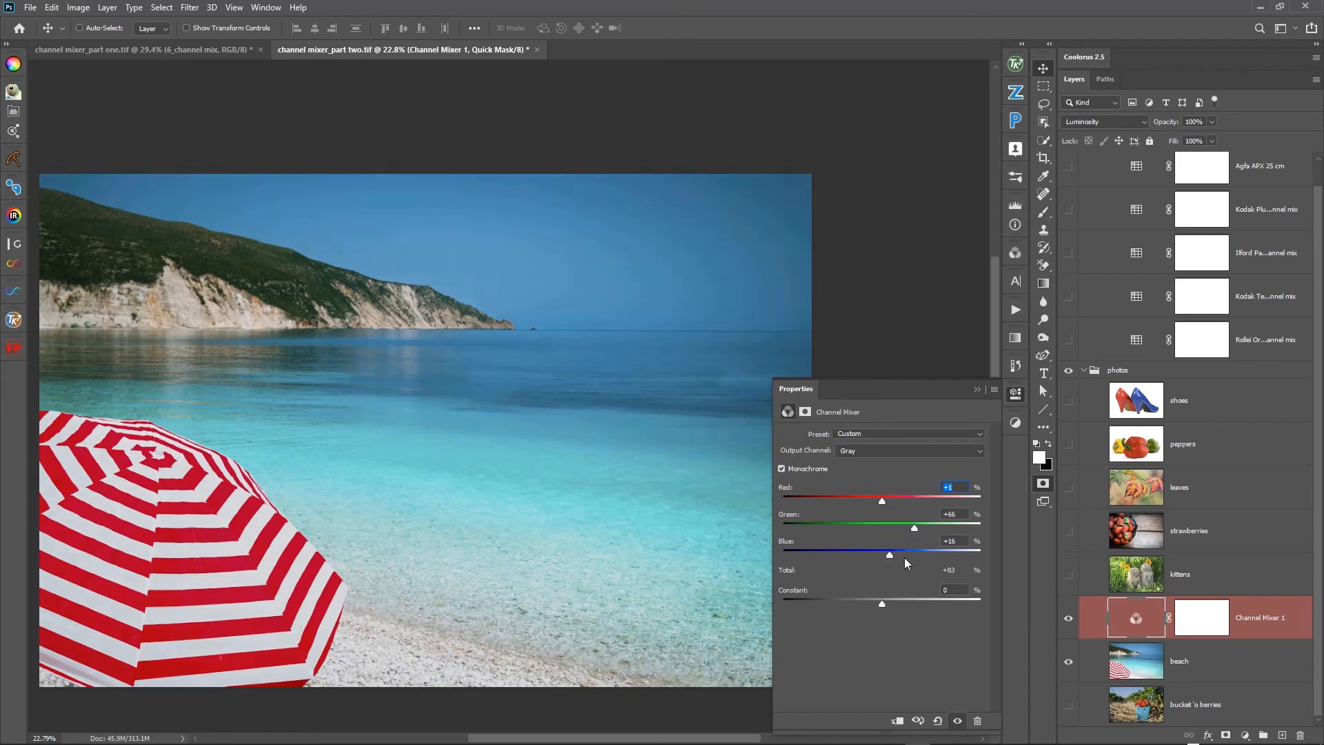
pyautogui.moveTo(915, 530); pyautogui.dragTo(917, 532)
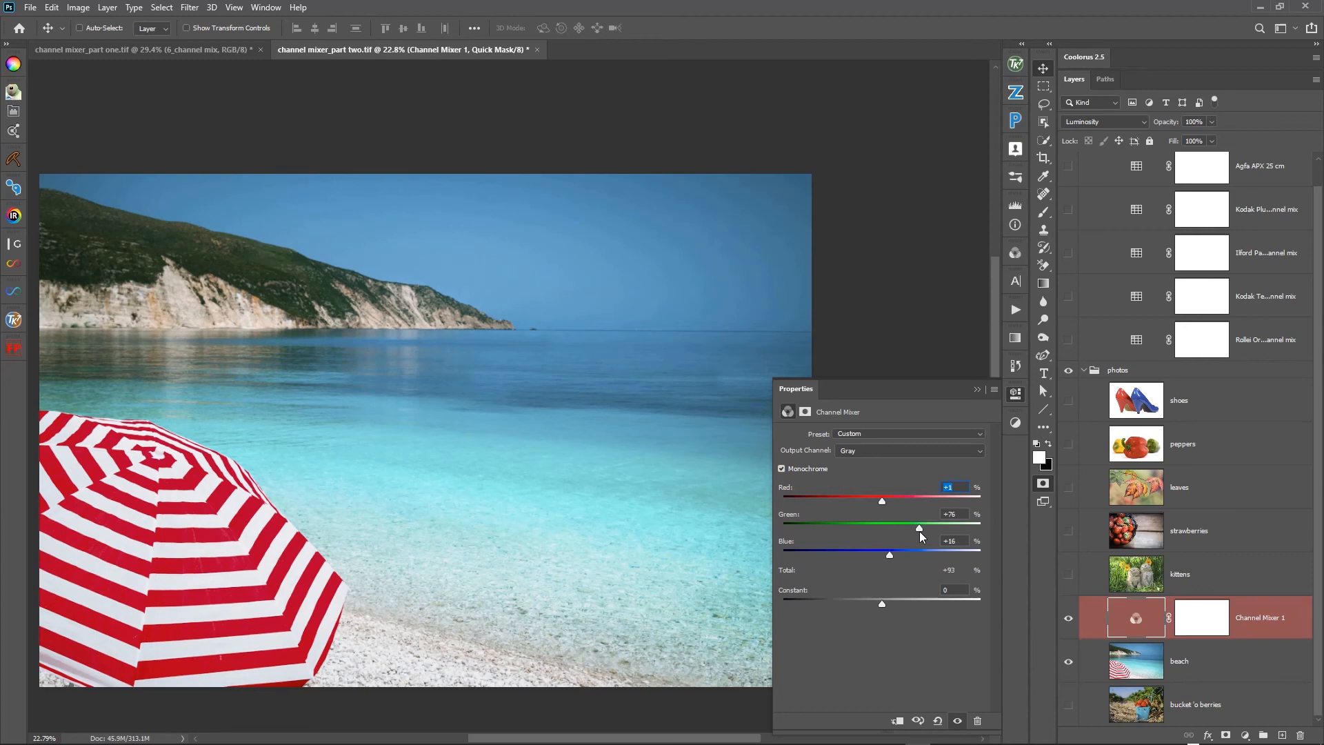
pyautogui.moveTo(892, 562); pyautogui.dragTo(892, 561)
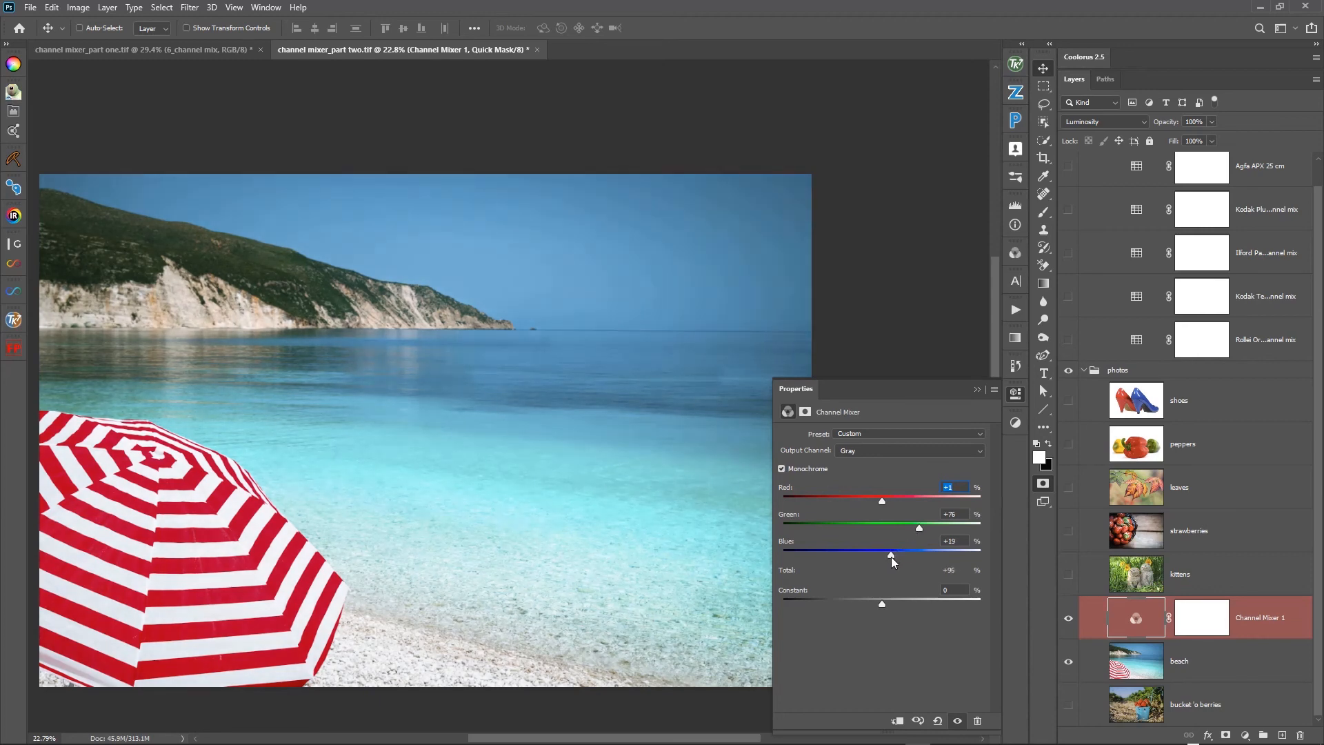
# - Toggle the Channel Mixer's visibility to compare the beach photo with and without the green-weighted mix, ending with it visible
pyautogui.click(1067, 619)
pyautogui.click(1067, 620)
pyautogui.click(1067, 620)
pyautogui.click(1067, 620)
pyautogui.click(1067, 620)
# - Reset the Channel Mixer, keep Monochrome on, and set an alternative beach mix of Red +52, Green +5 and Blue +38
pyautogui.click(939, 721)
pyautogui.moveTo(902, 503); pyautogui.dragTo(899, 555)
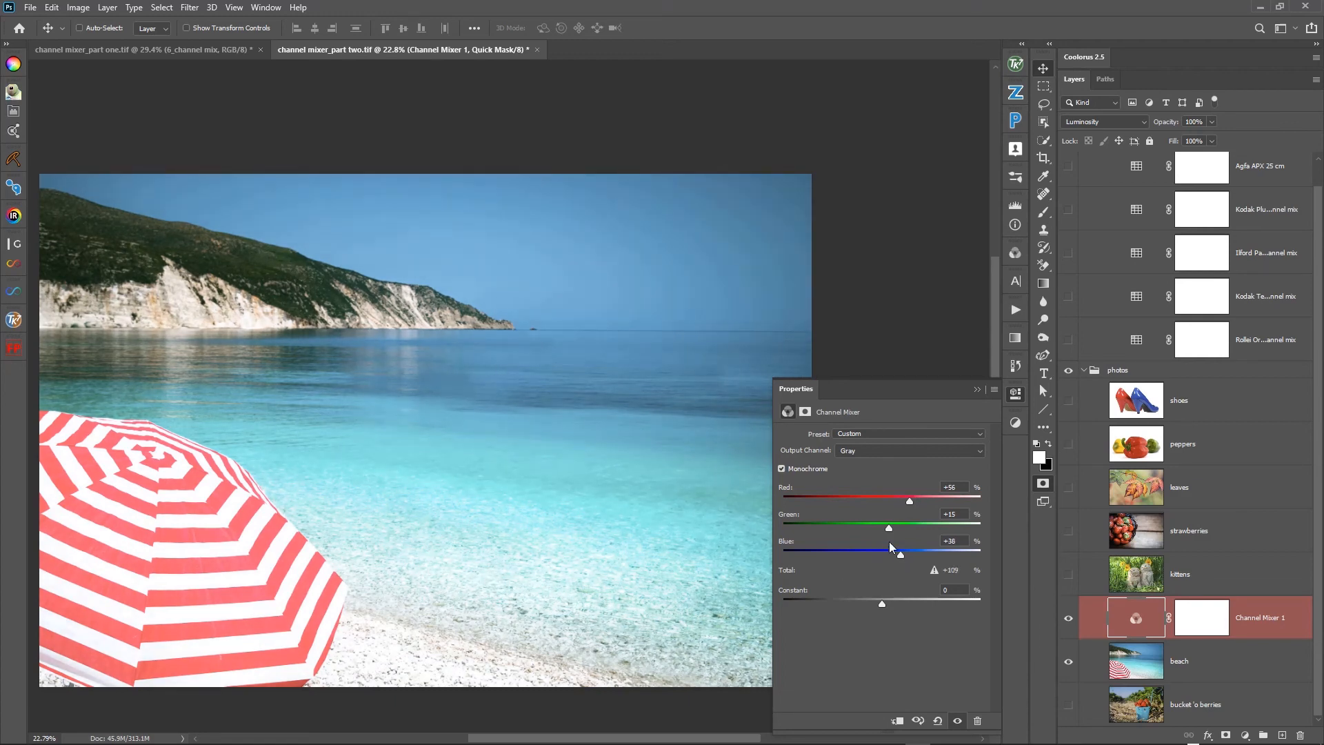
pyautogui.moveTo(888, 529); pyautogui.dragTo(907, 507)
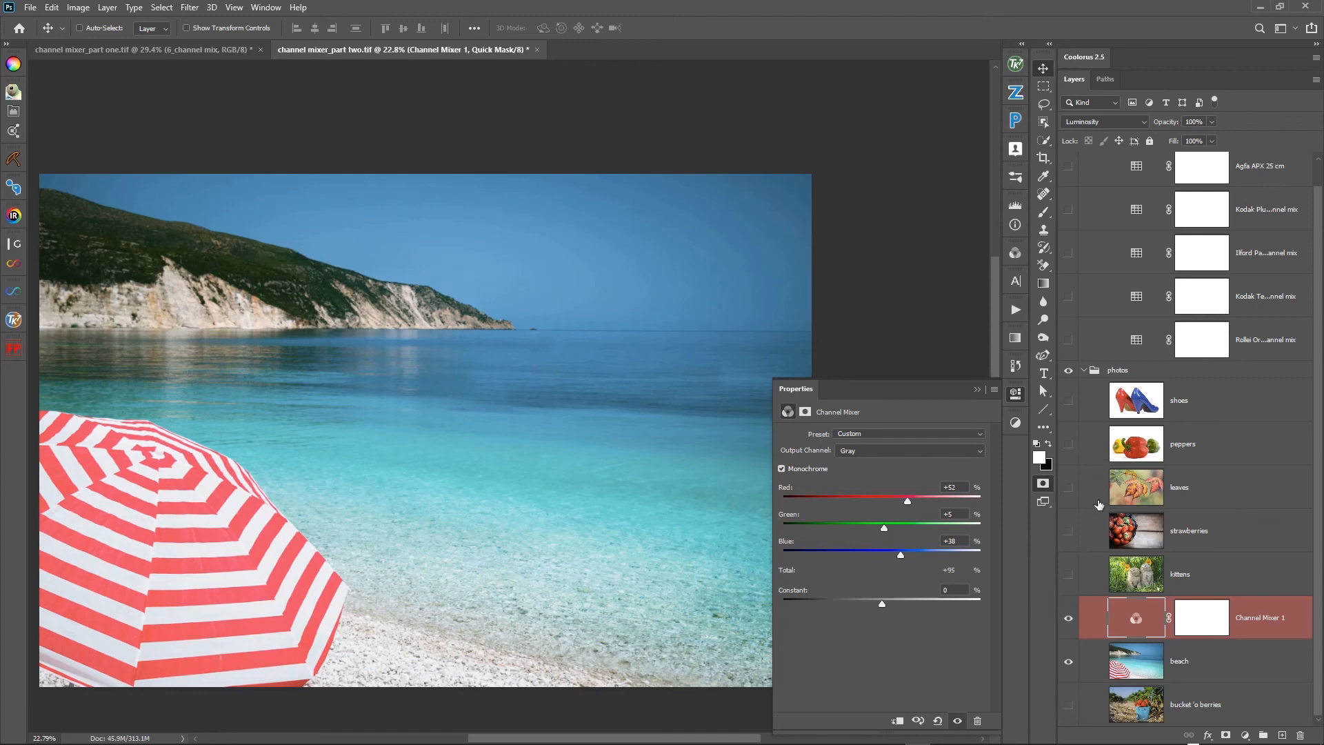
# - Compare the beach photo with and without the alternative red-weighted mix, ending with the Channel Mixer visible
pyautogui.click(1065, 625)
pyautogui.click(1067, 625)
pyautogui.click(1067, 624)
pyautogui.click(1066, 624)
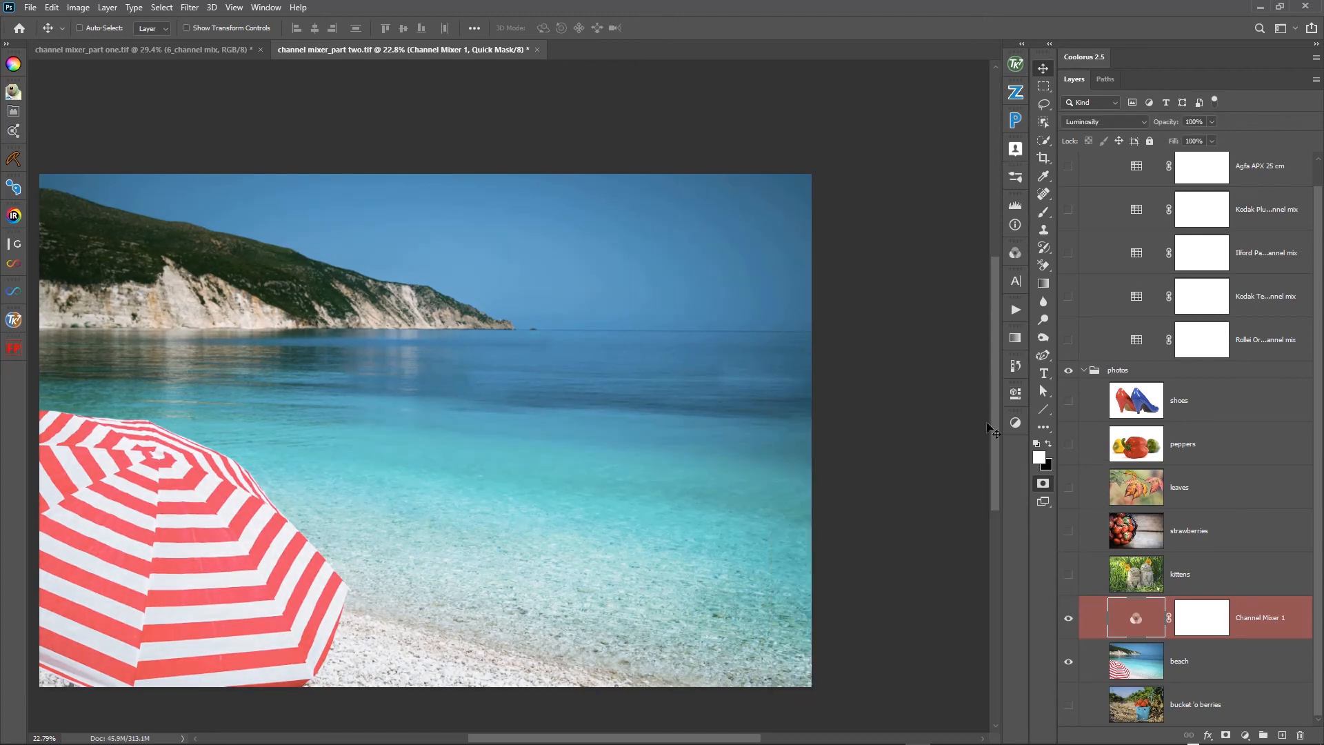
# - Hide the Channel Mixer and the beach photo, and place the mixer directly above the bucket 'o berries photo
pyautogui.click(1068, 621)
pyautogui.click(1068, 662)
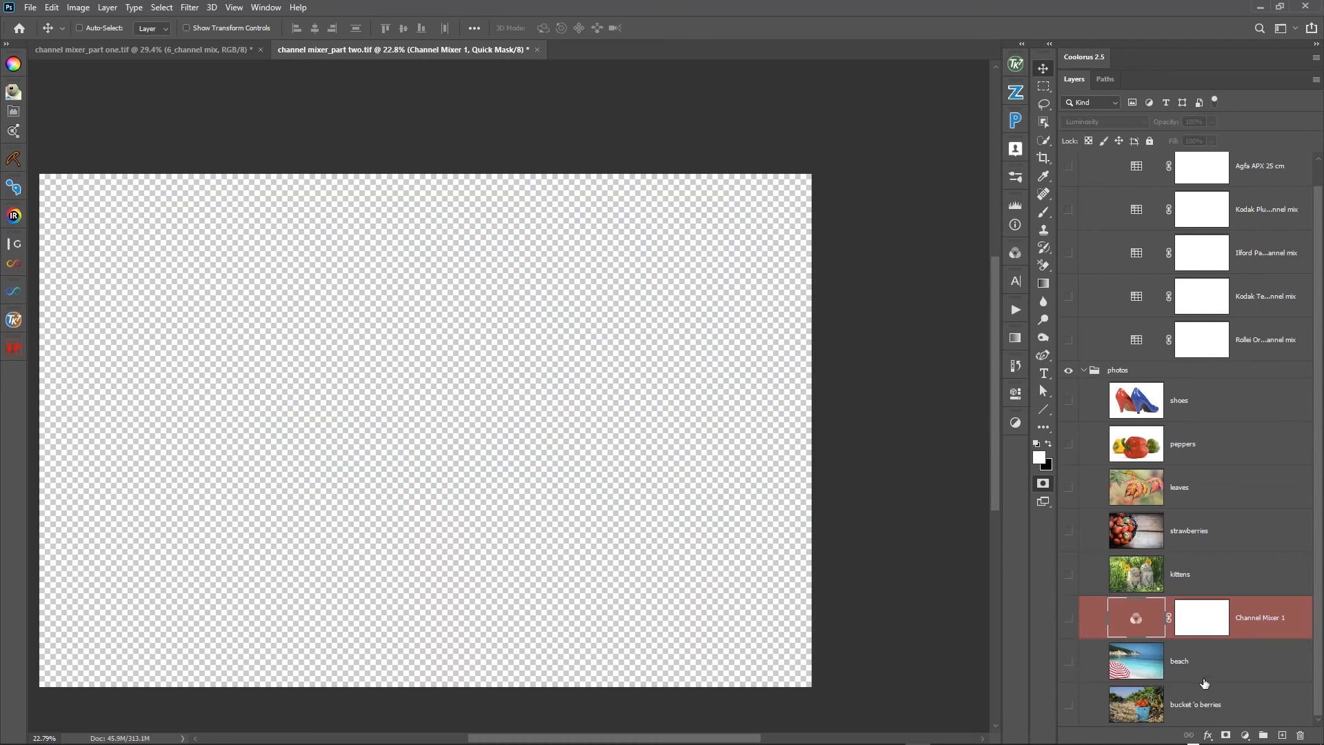
pyautogui.moveTo(1198, 628); pyautogui.dragTo(1155, 716)
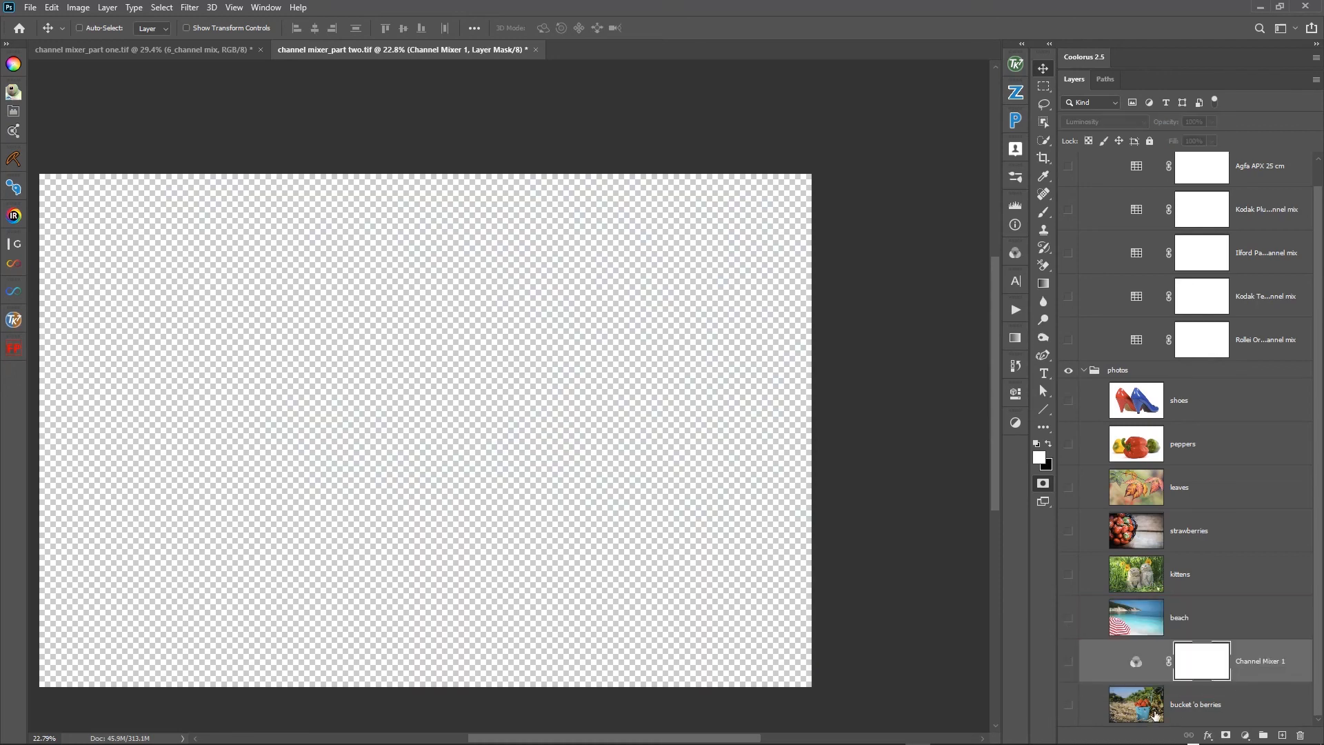
# - Show the Channel Mixer, reset it to its defaults with Monochrome turned on, and make the bucket 'o berries photo visible
pyautogui.click(1069, 664)
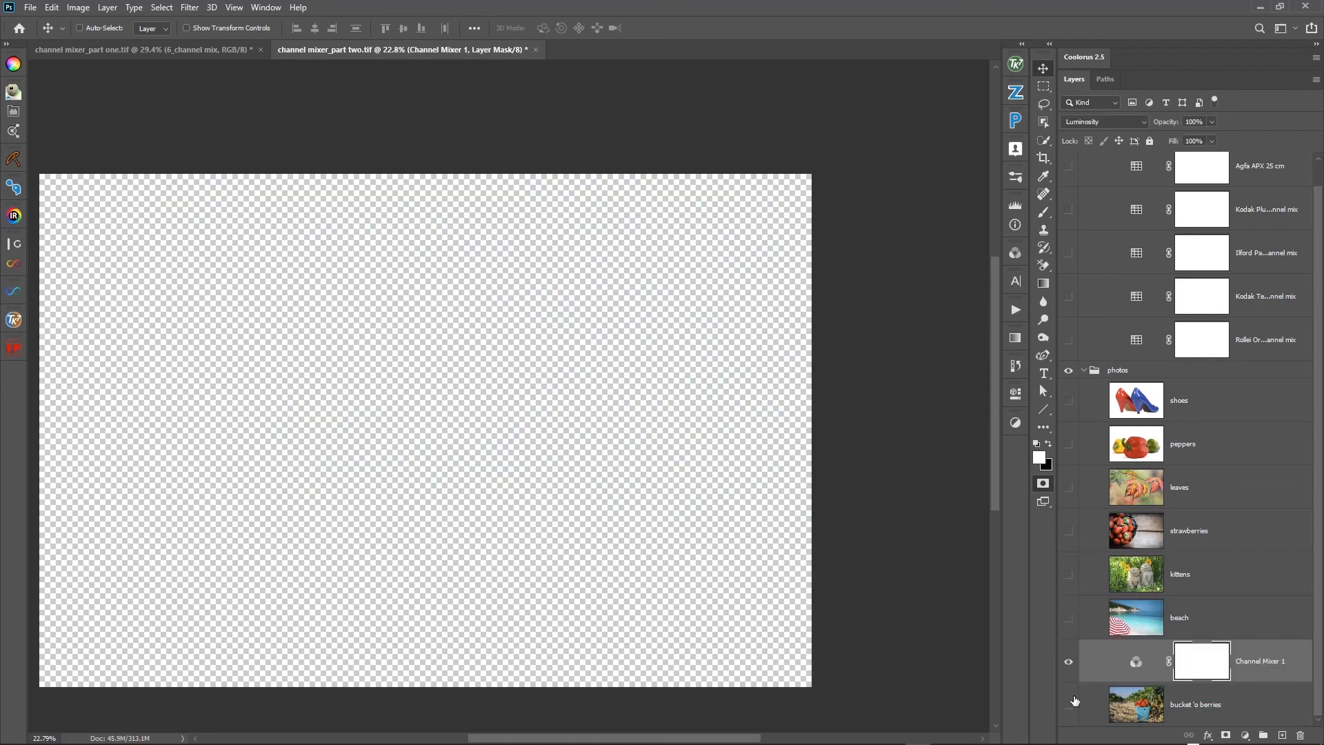
pyautogui.doubleClick(1135, 664)
pyautogui.click(938, 720)
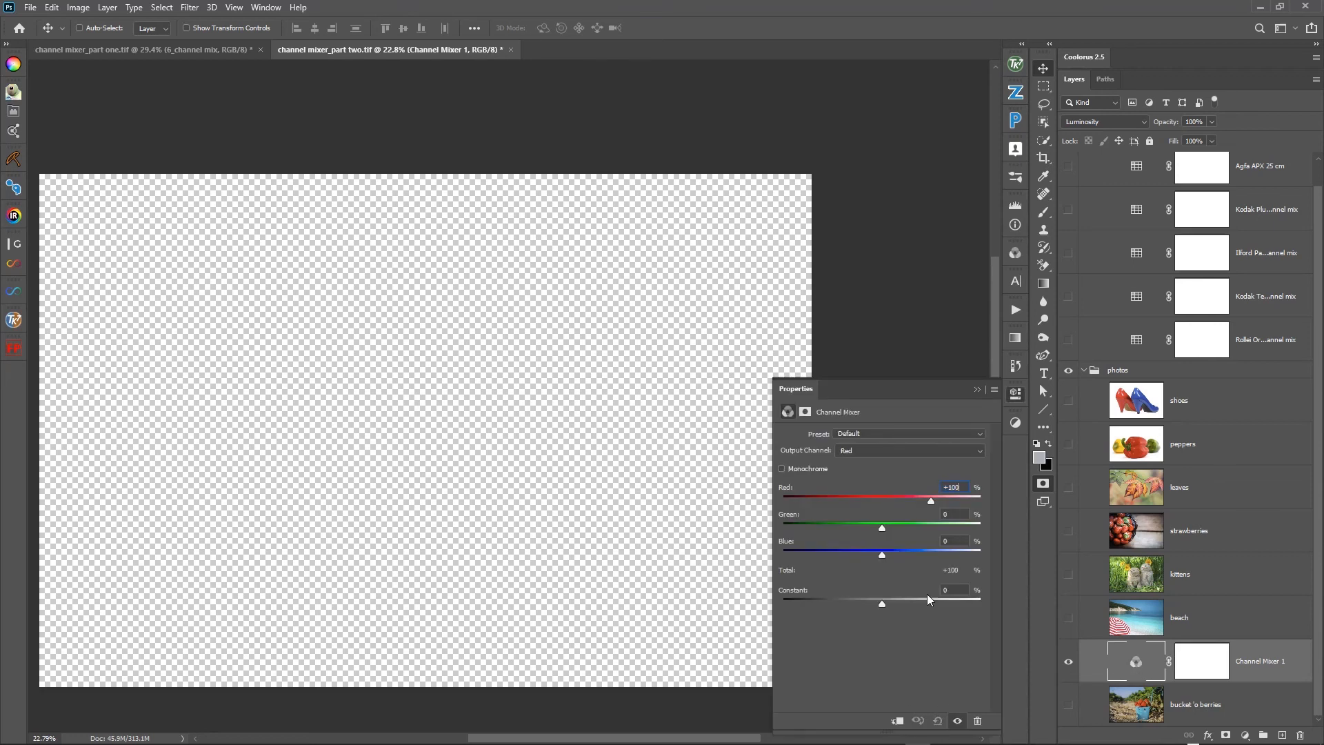
pyautogui.click(783, 469)
pyautogui.click(1068, 705)
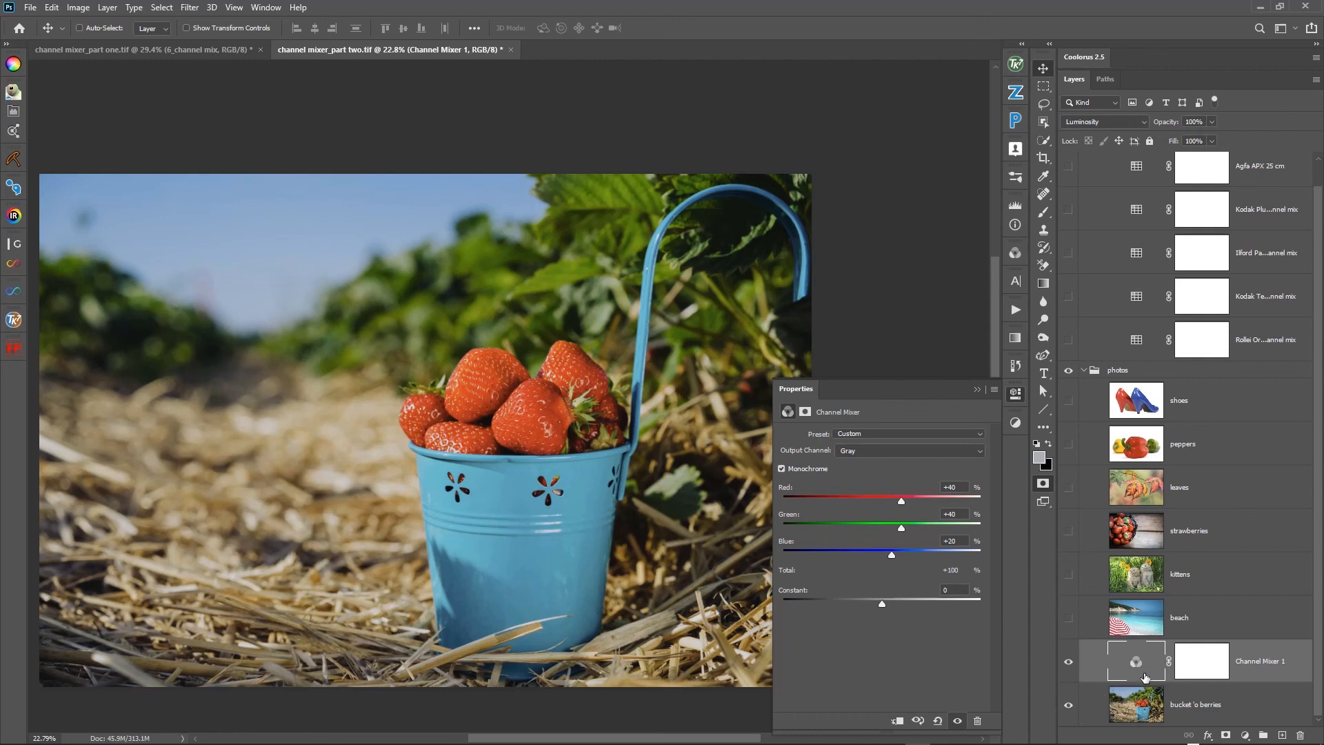
# - Compare the bucket 'o berries photo's Red, Green and Blue channels individually, ending on the RGB composite
pyautogui.click(1017, 254)
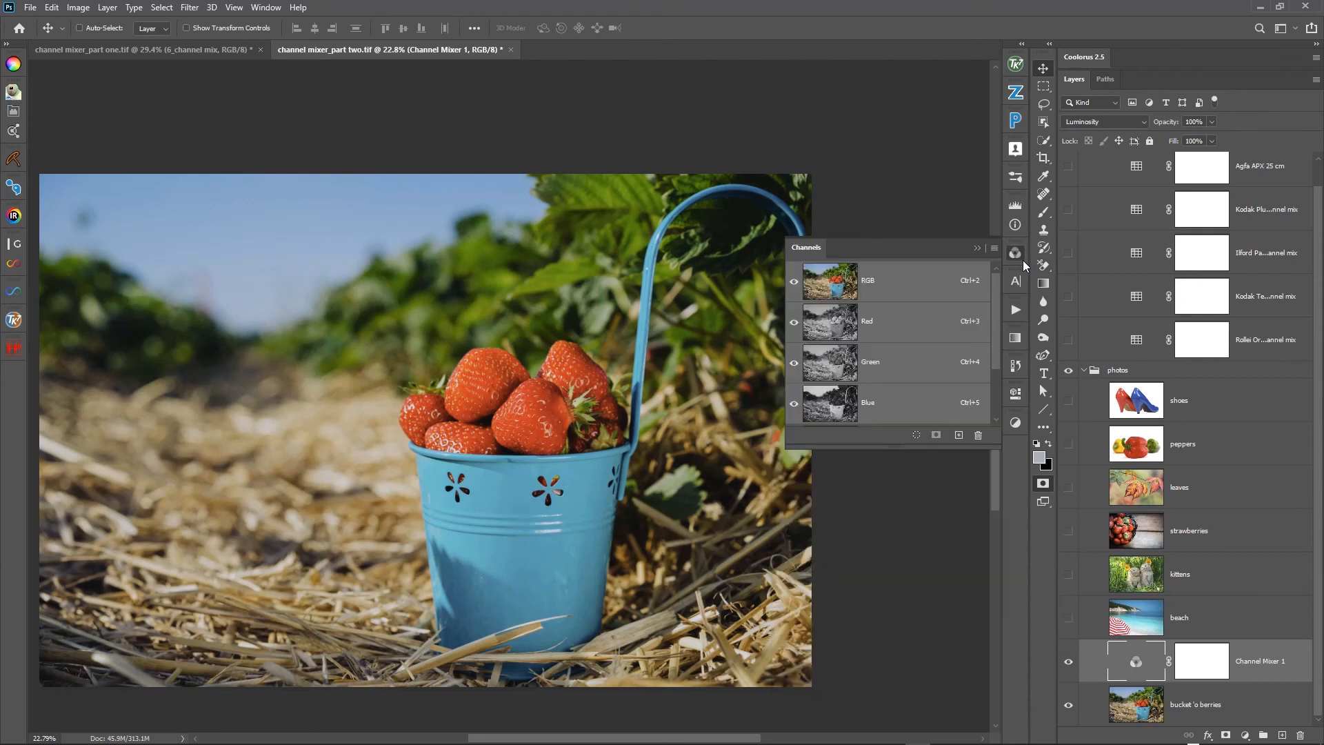
pyautogui.click(1209, 704)
pyautogui.click(864, 321)
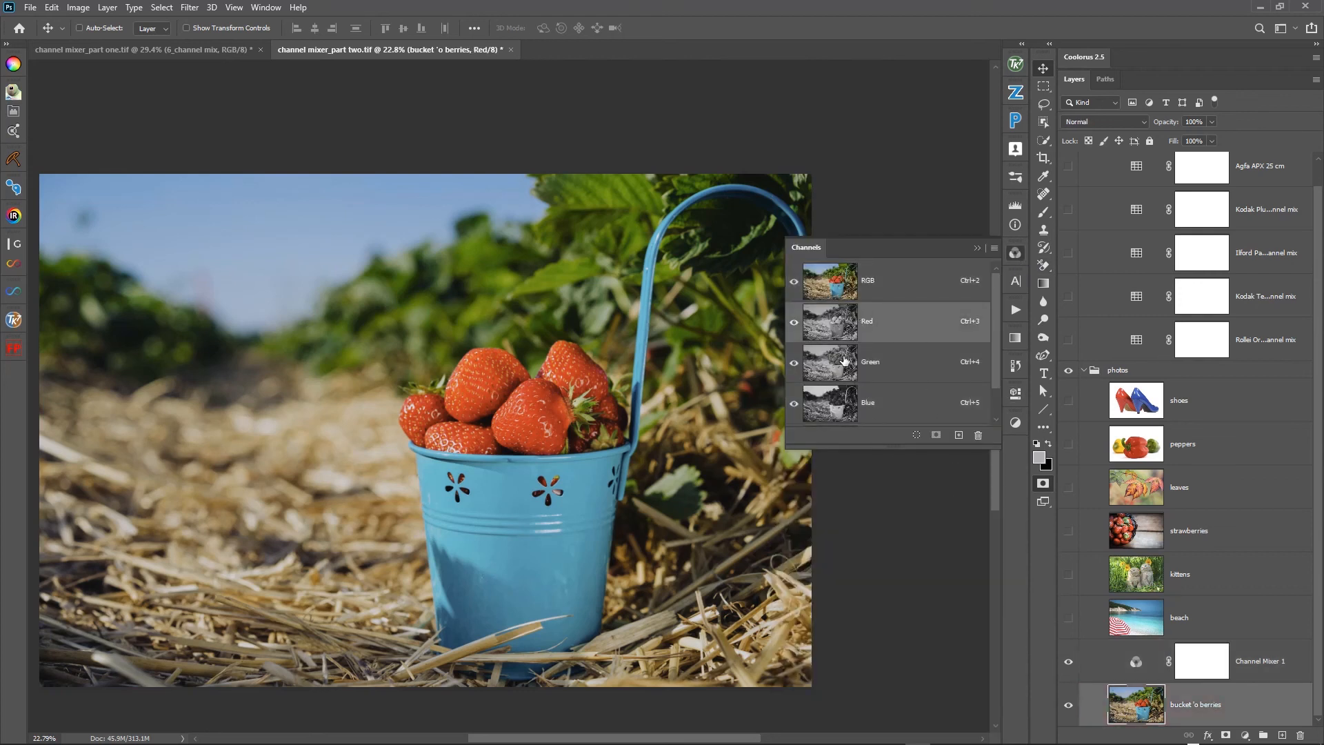
pyautogui.click(842, 325)
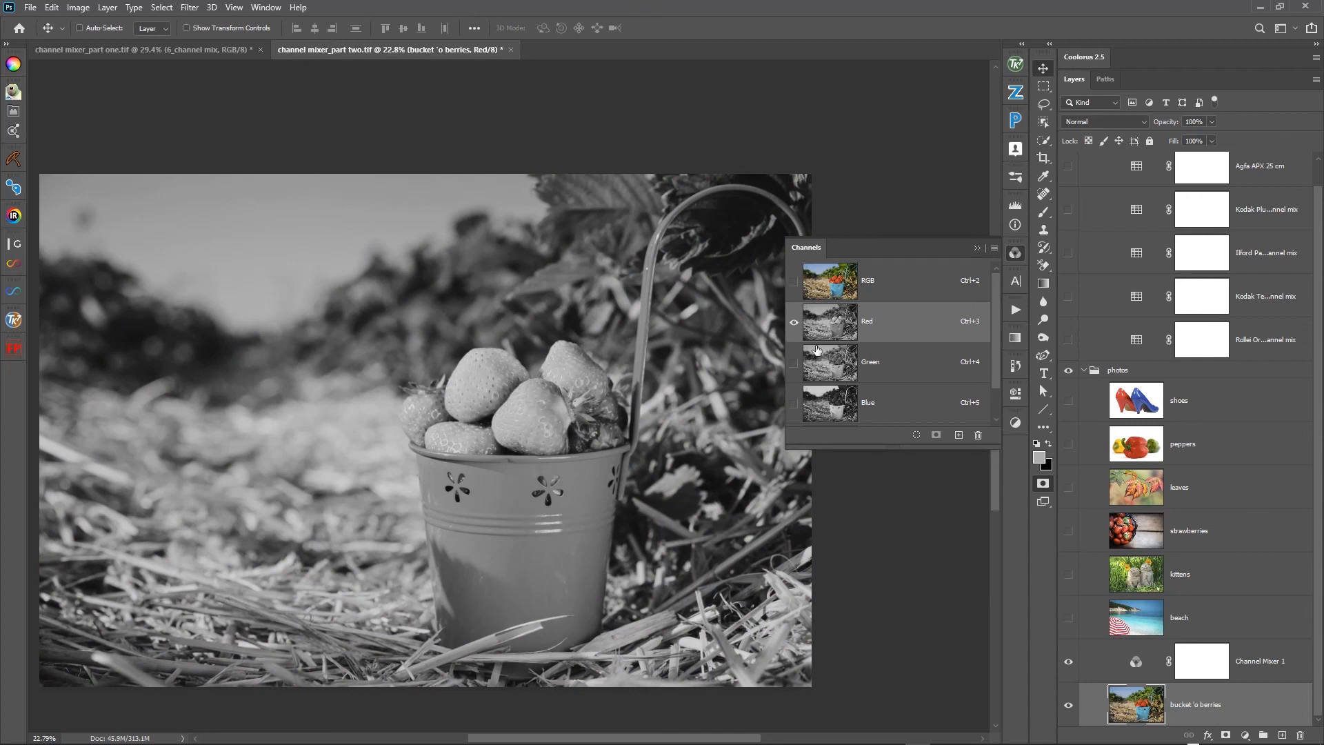
pyautogui.click(832, 359)
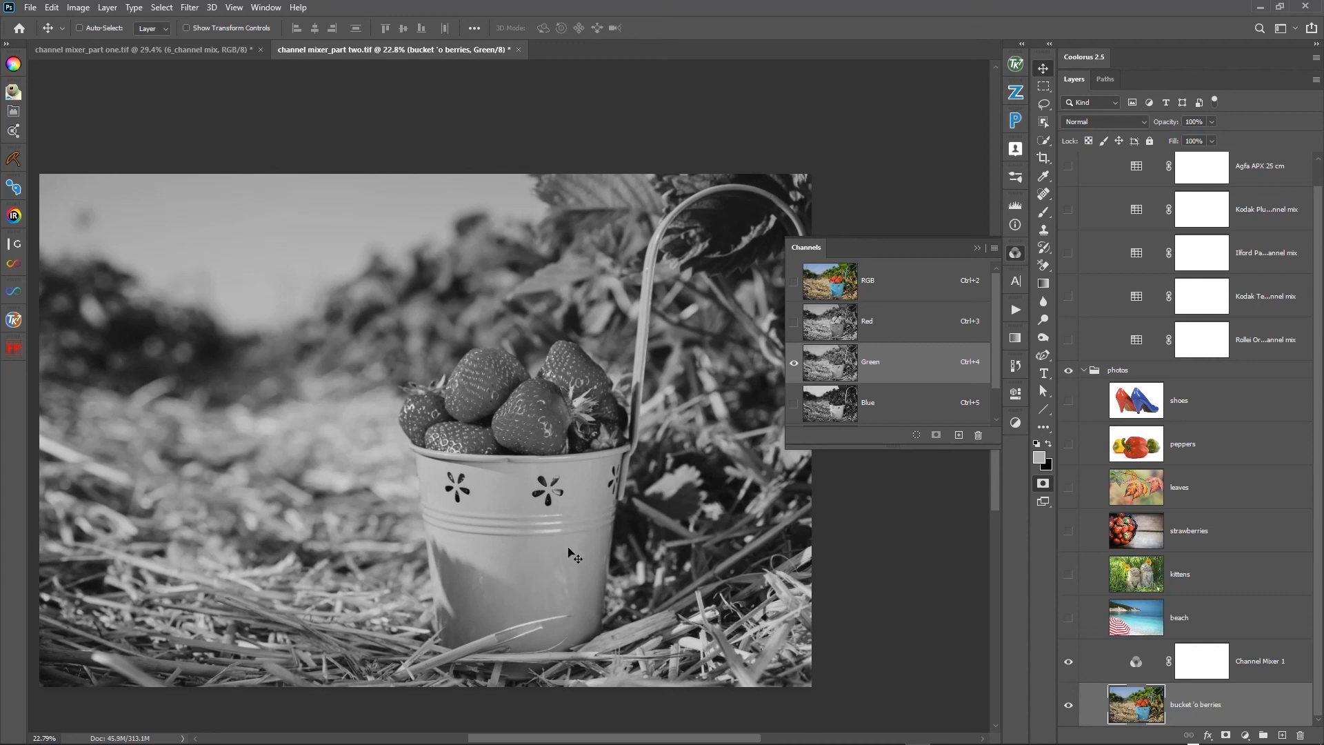
pyautogui.click(837, 413)
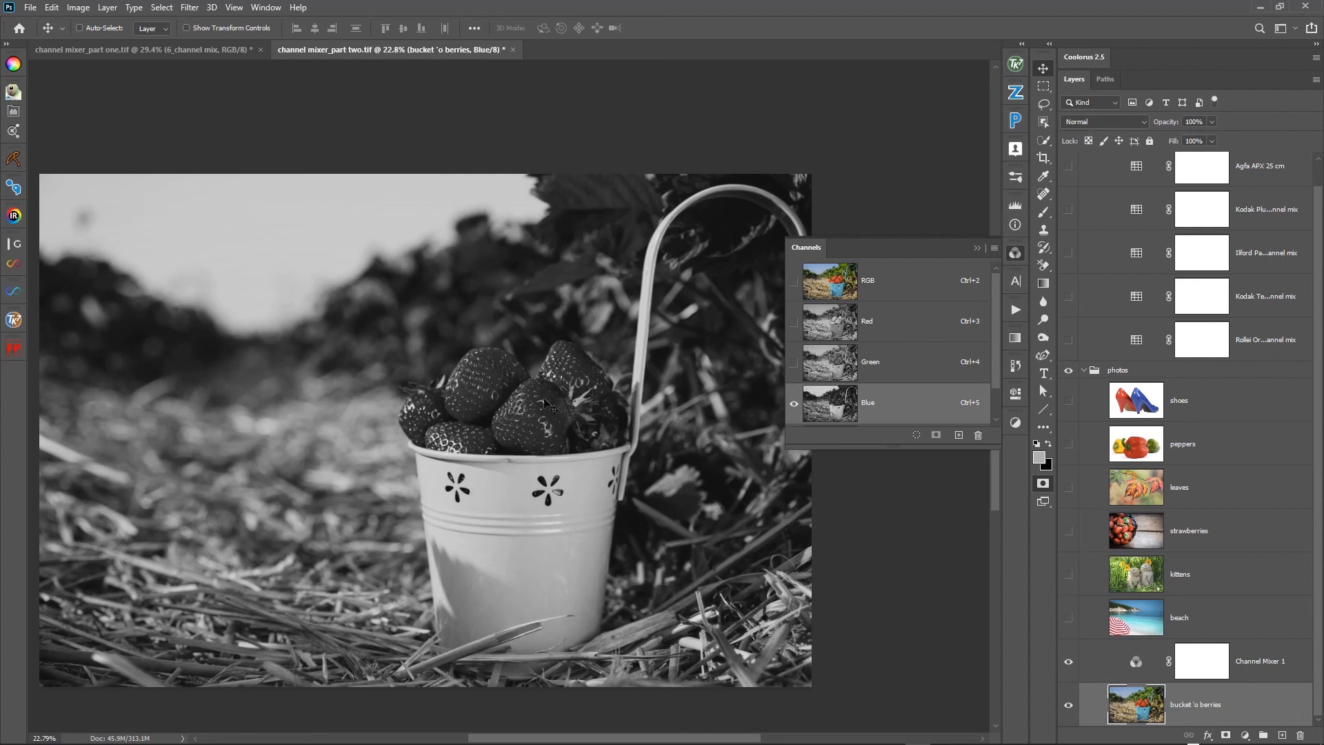
pyautogui.click(855, 294)
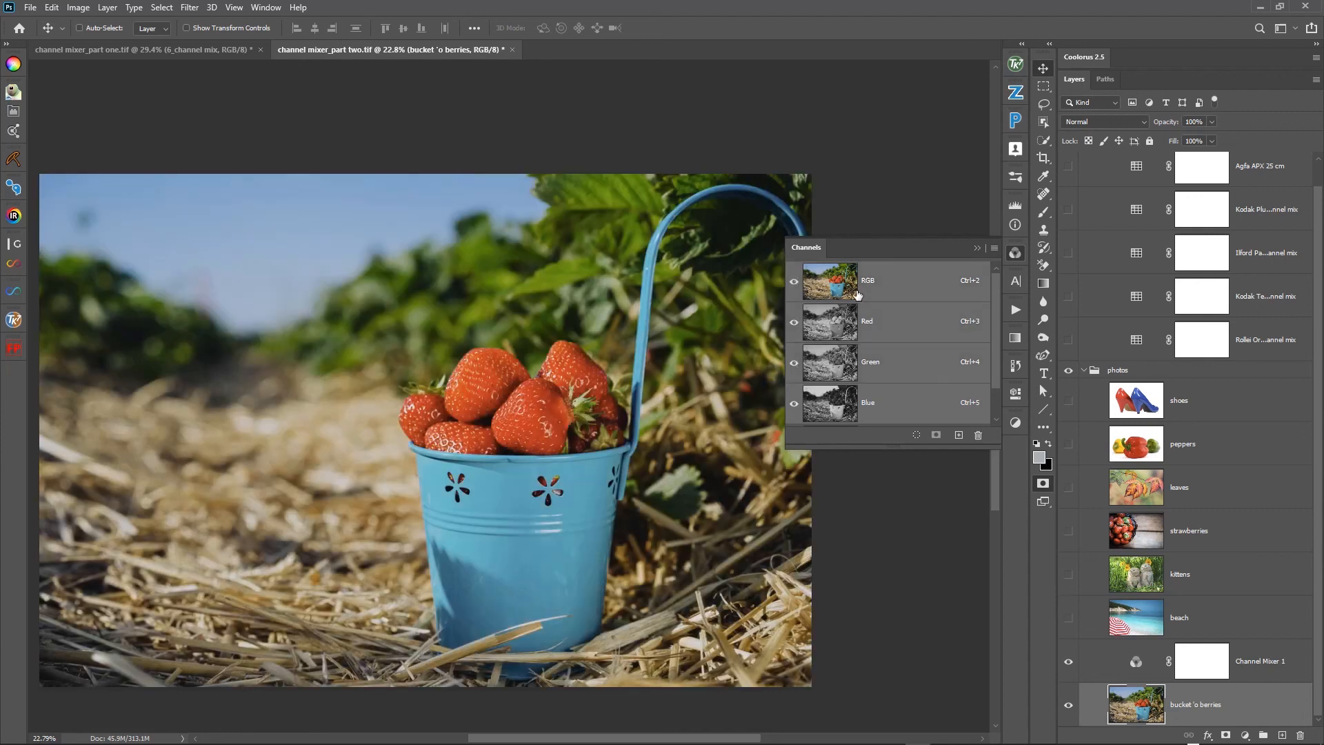
# - Turn on Quick Mask and set the Channel Mixer over the berries photo to Red +6 and Blue about +66
pyautogui.click(1132, 671)
pyautogui.press('q')
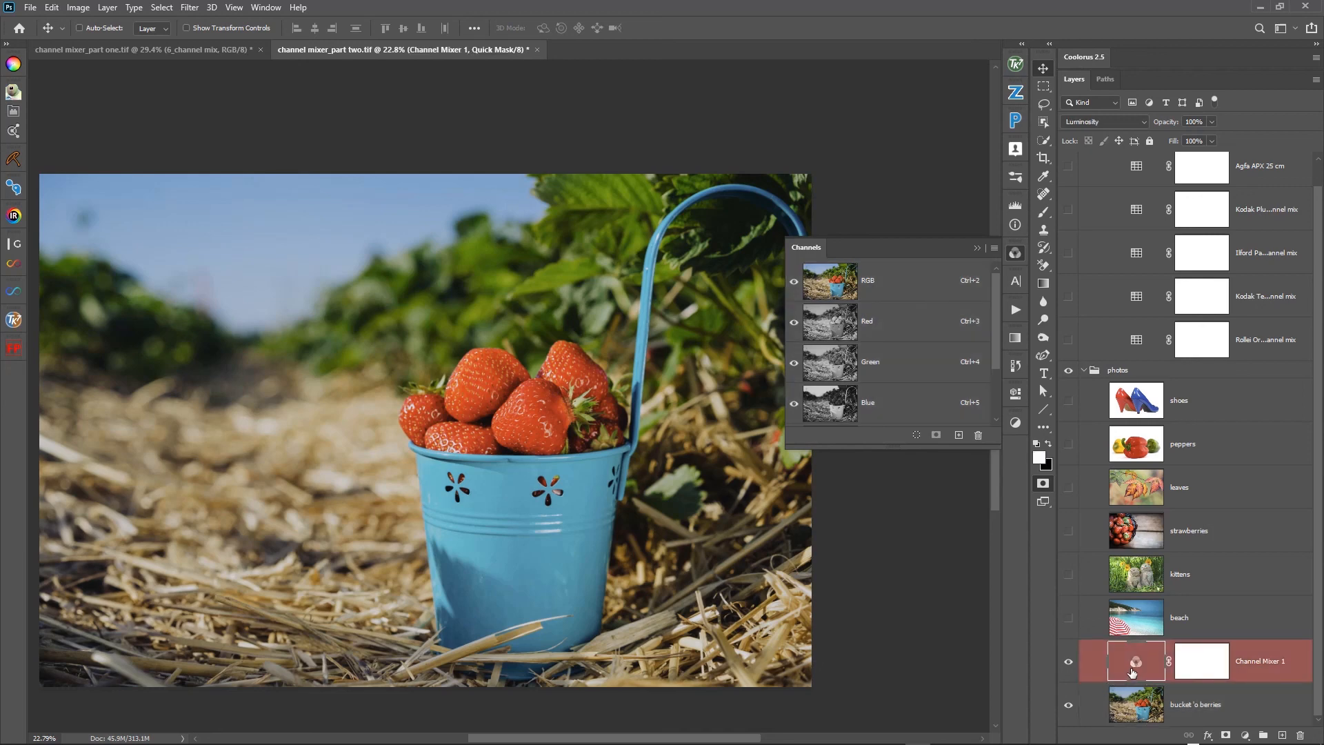
pyautogui.doubleClick(1129, 675)
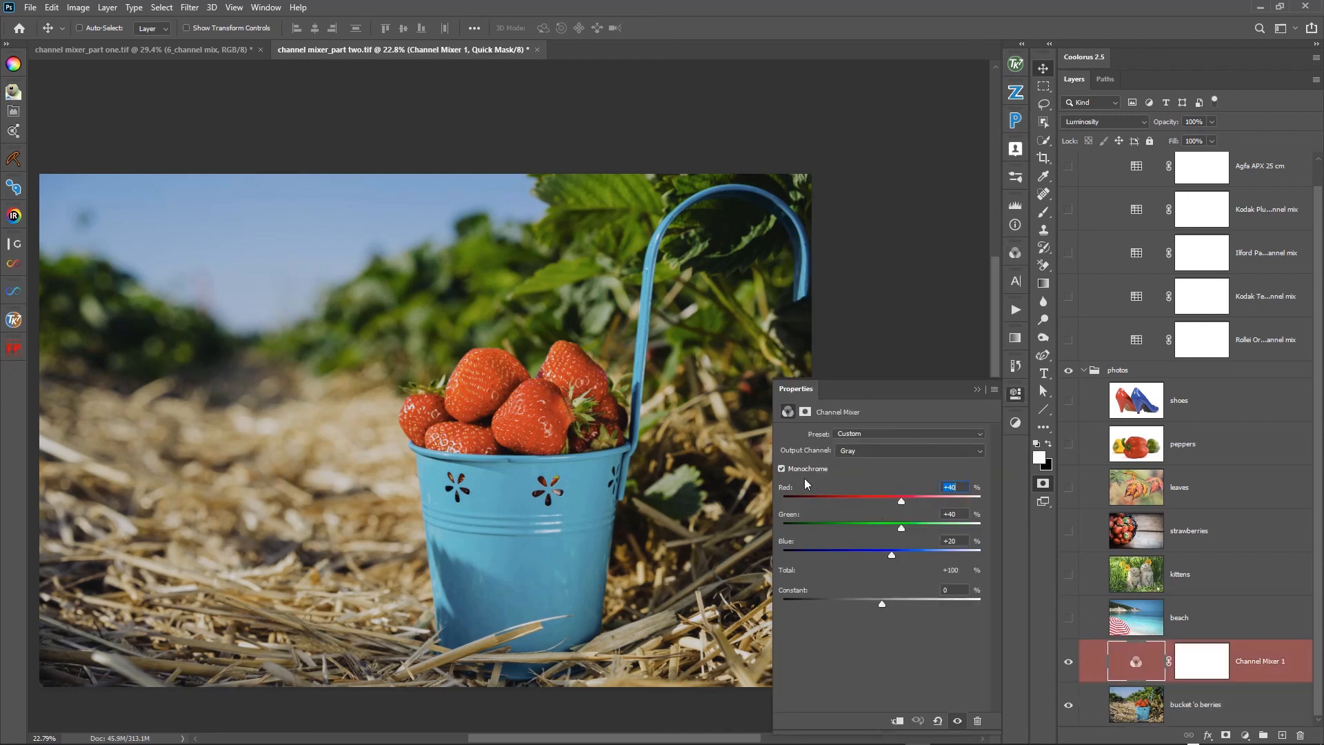
pyautogui.click(888, 509)
pyautogui.moveTo(887, 511); pyautogui.dragTo(886, 511)
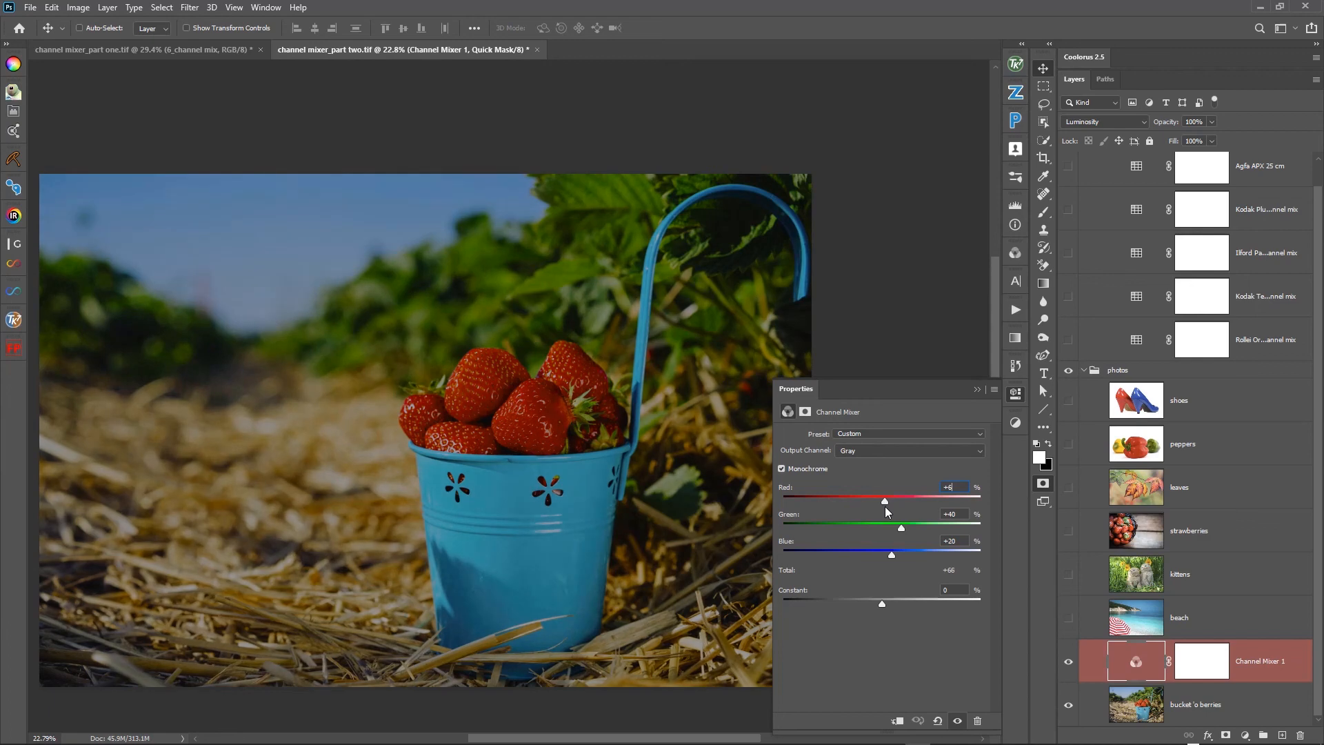
pyautogui.moveTo(891, 555); pyautogui.dragTo(913, 556)
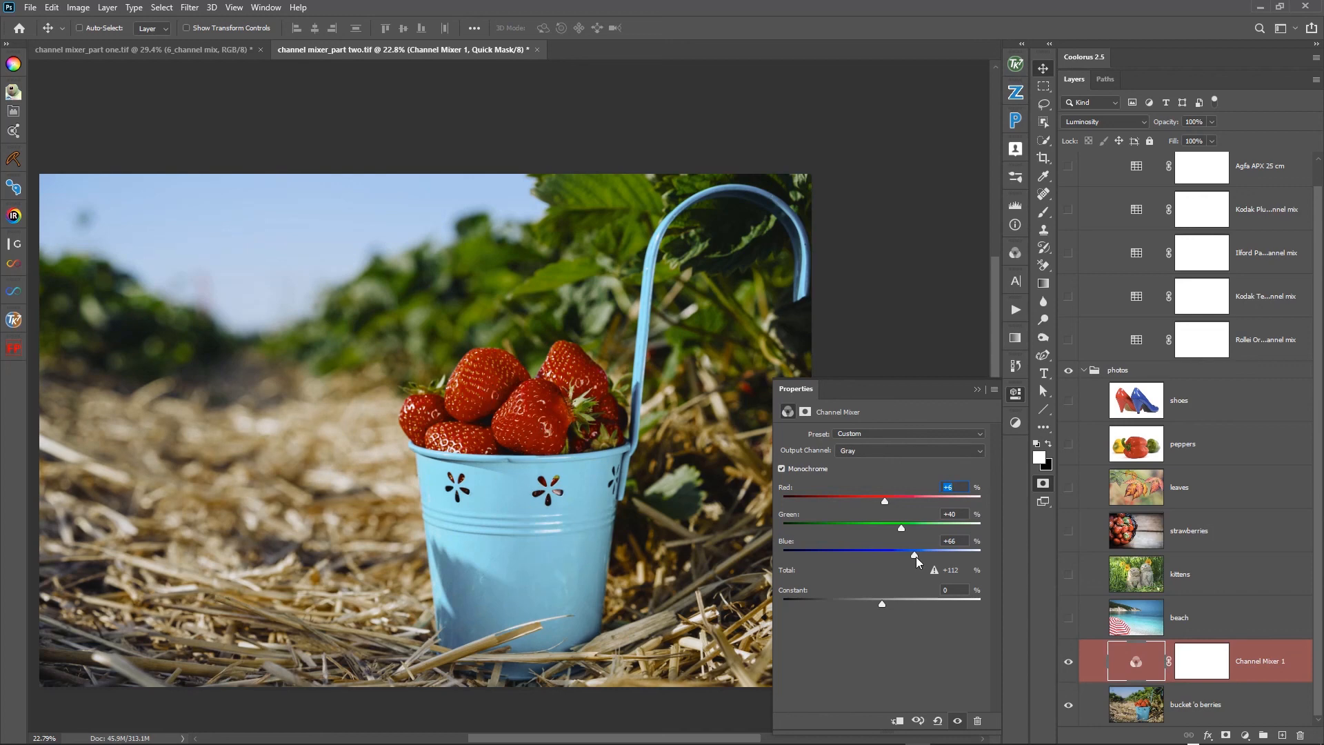
pyautogui.moveTo(915, 556); pyautogui.dragTo(917, 557)
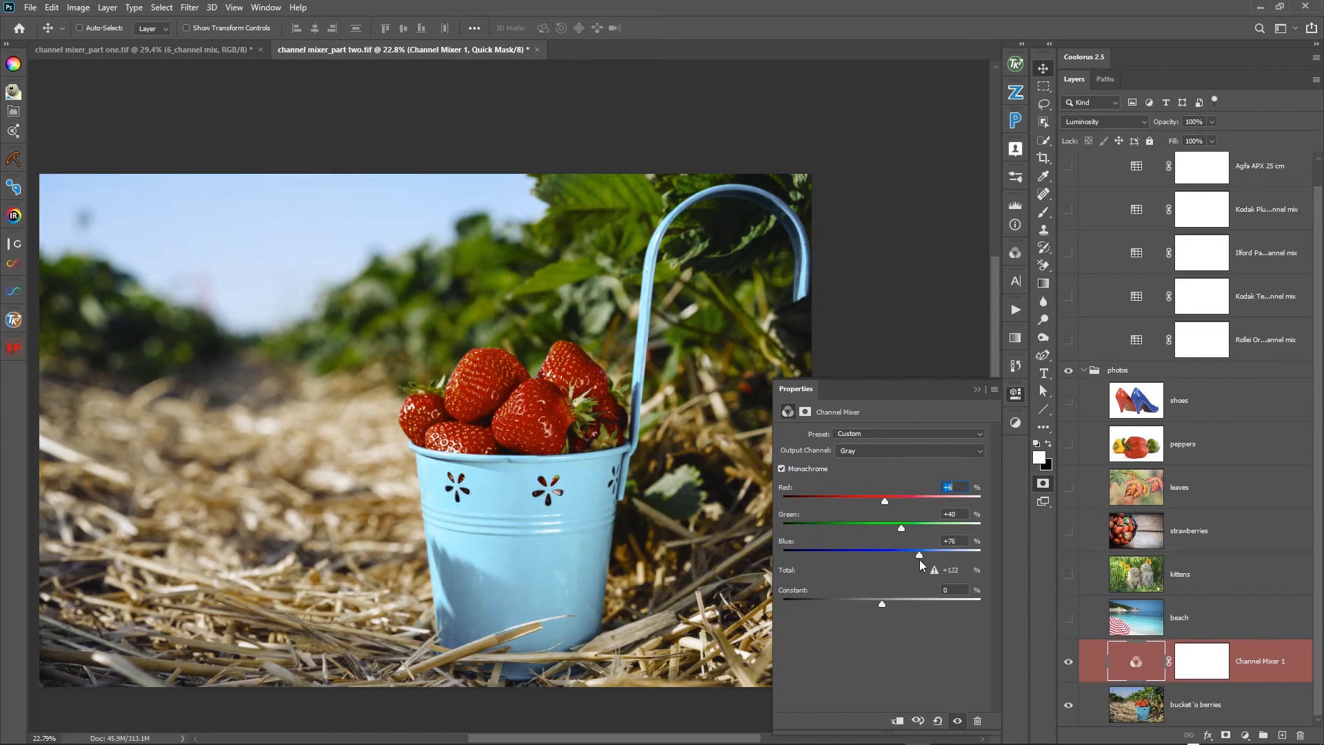
# - Toggle the Channel Mixer to compare the berries photo with and without the mix, ending with it visible, and close its settings
pyautogui.click(1068, 664)
pyautogui.click(1068, 663)
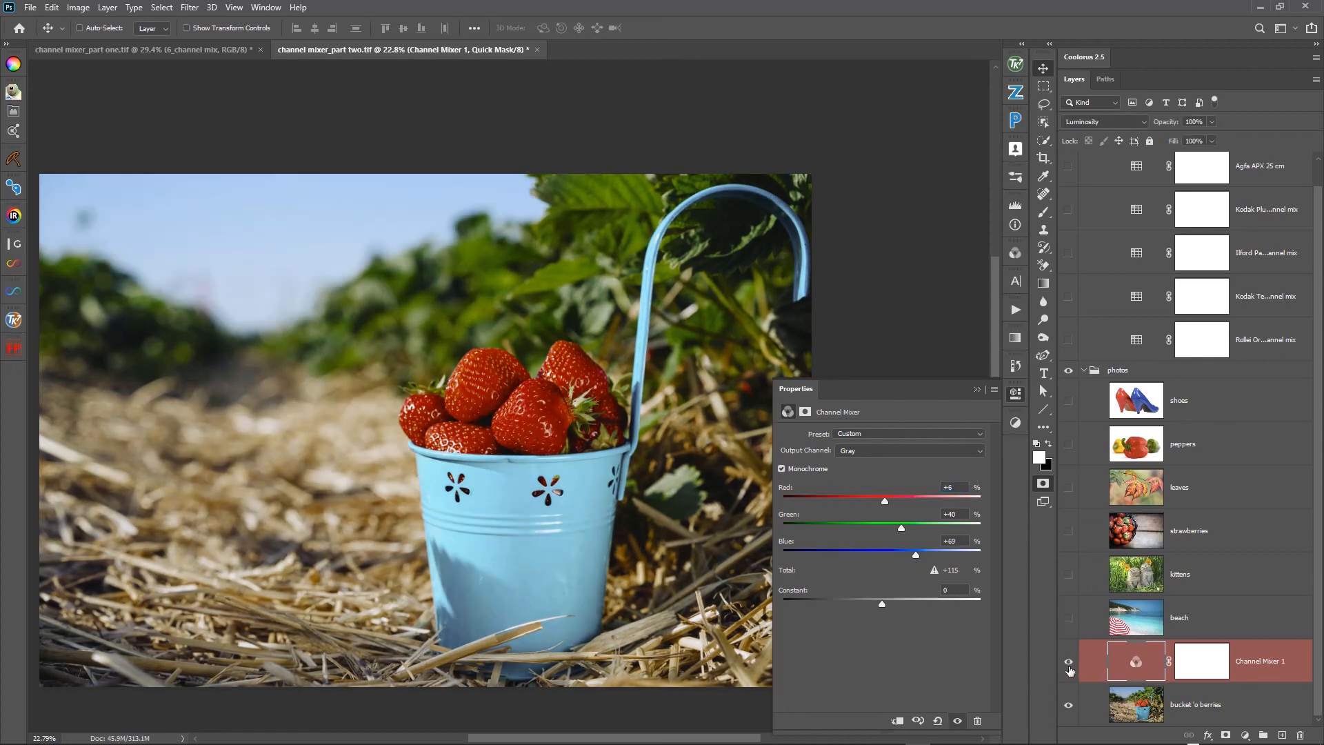
pyautogui.click(1068, 665)
pyautogui.click(1068, 665)
pyautogui.click(976, 391)
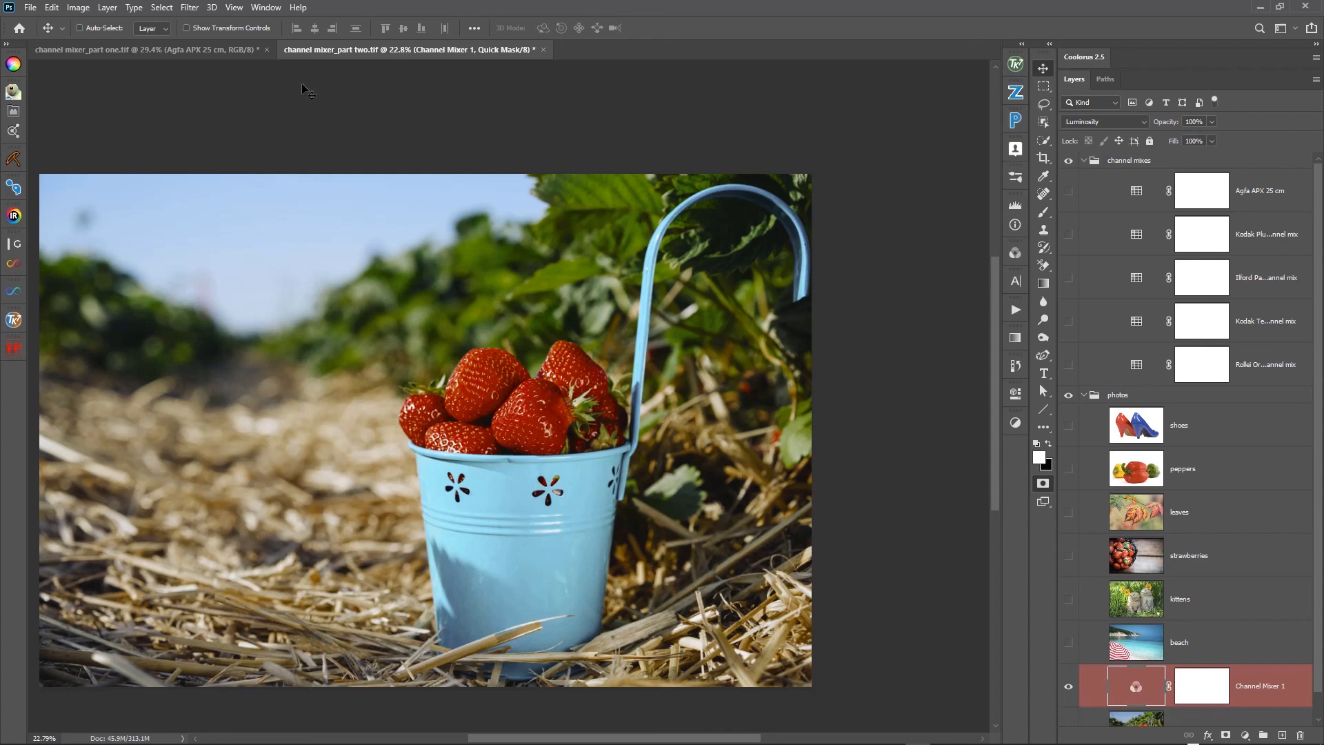
# - Switch to channel mixer_part one.tif and make the Agfa APX 25 contrast and Agfa APX 25 cm layers visible
pyautogui.click(129, 56)
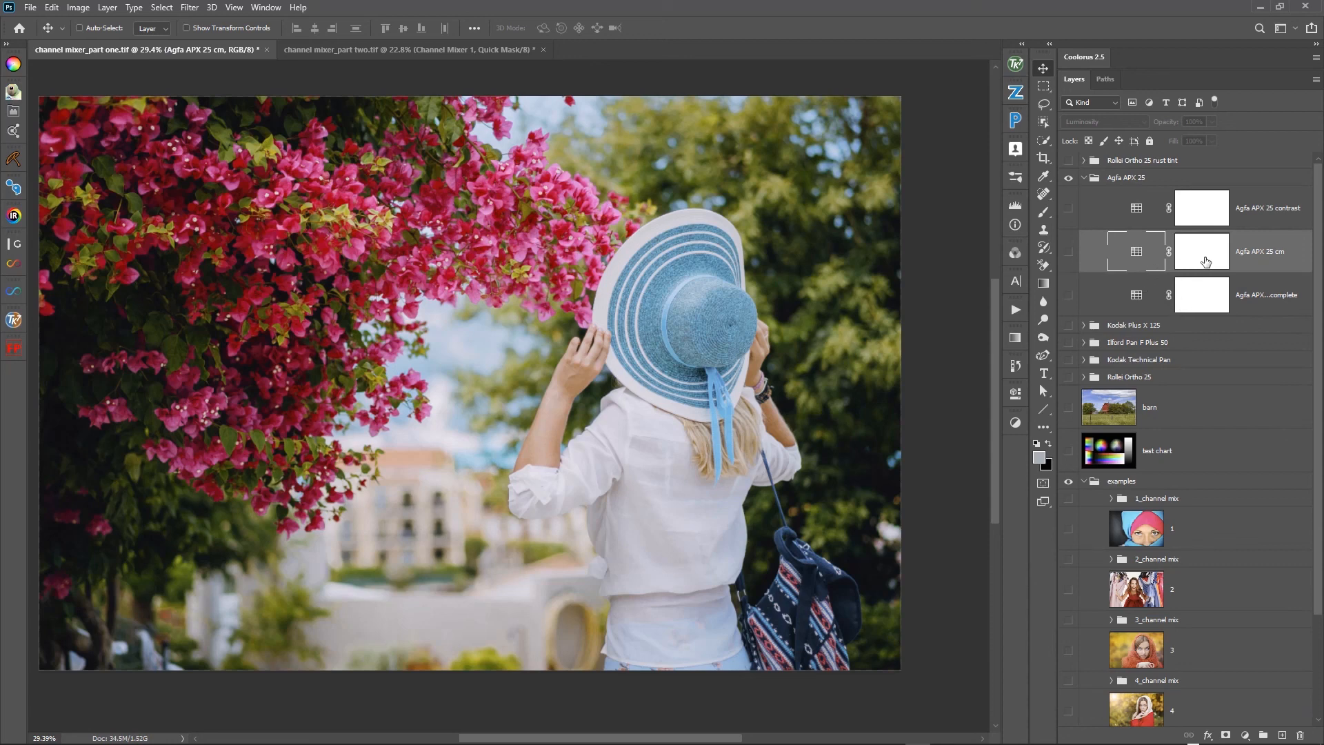
pyautogui.click(1068, 209)
pyautogui.click(1068, 252)
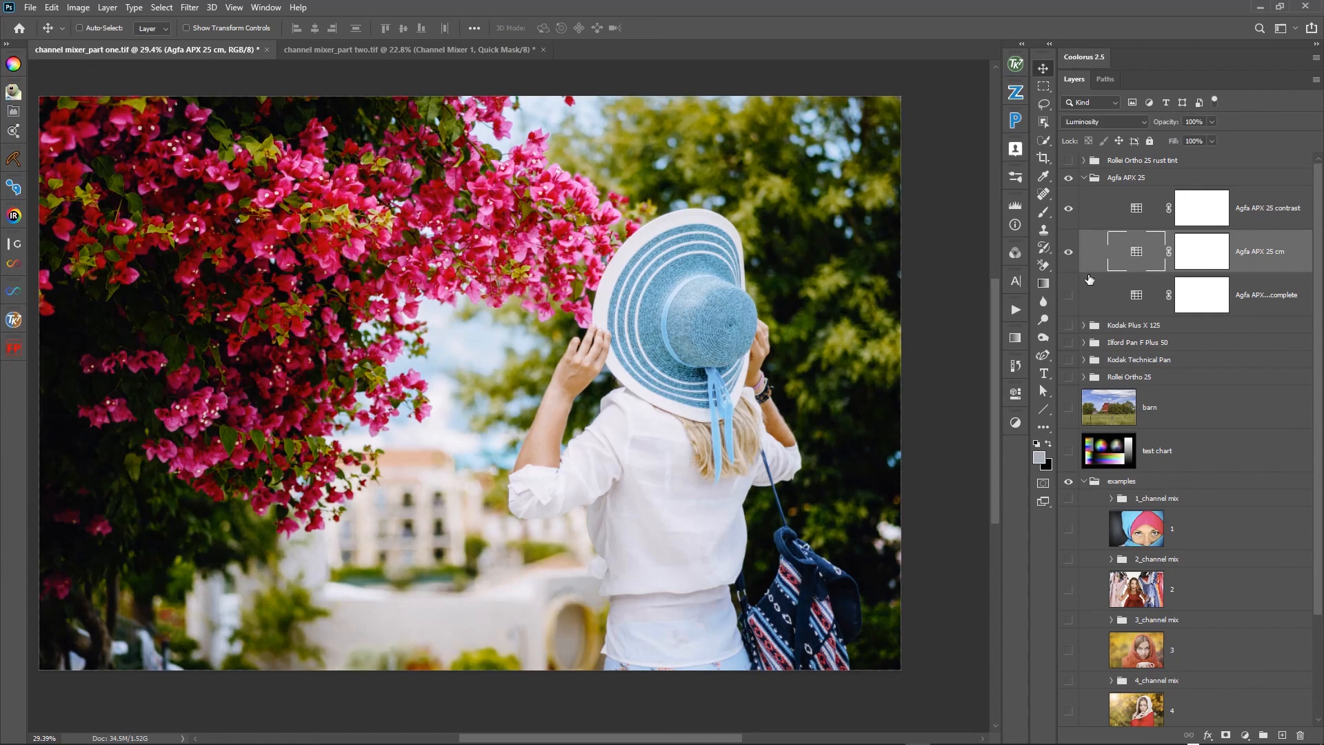
# - Compare the flower photo with the Agfa APX 25 contrast and Agfa APX 25 cm layers each hidden and shown
pyautogui.click(1069, 211)
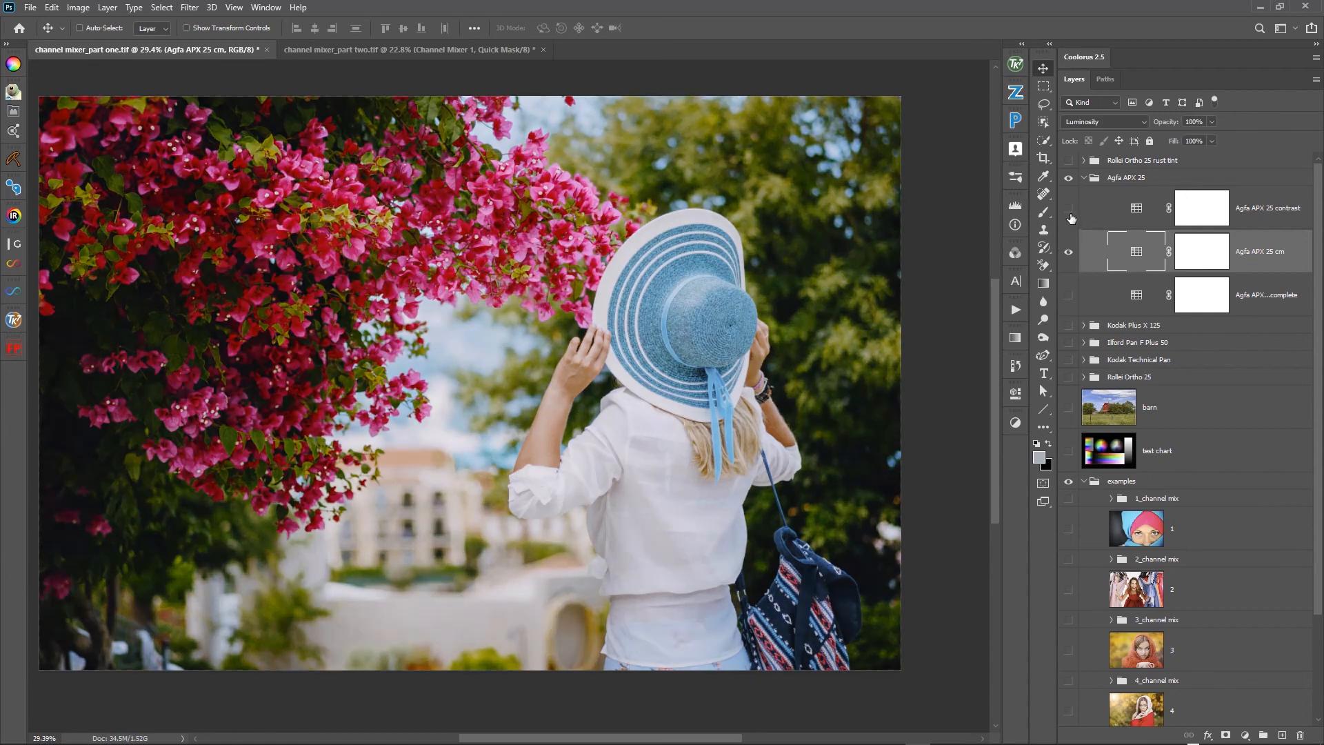
pyautogui.click(1070, 213)
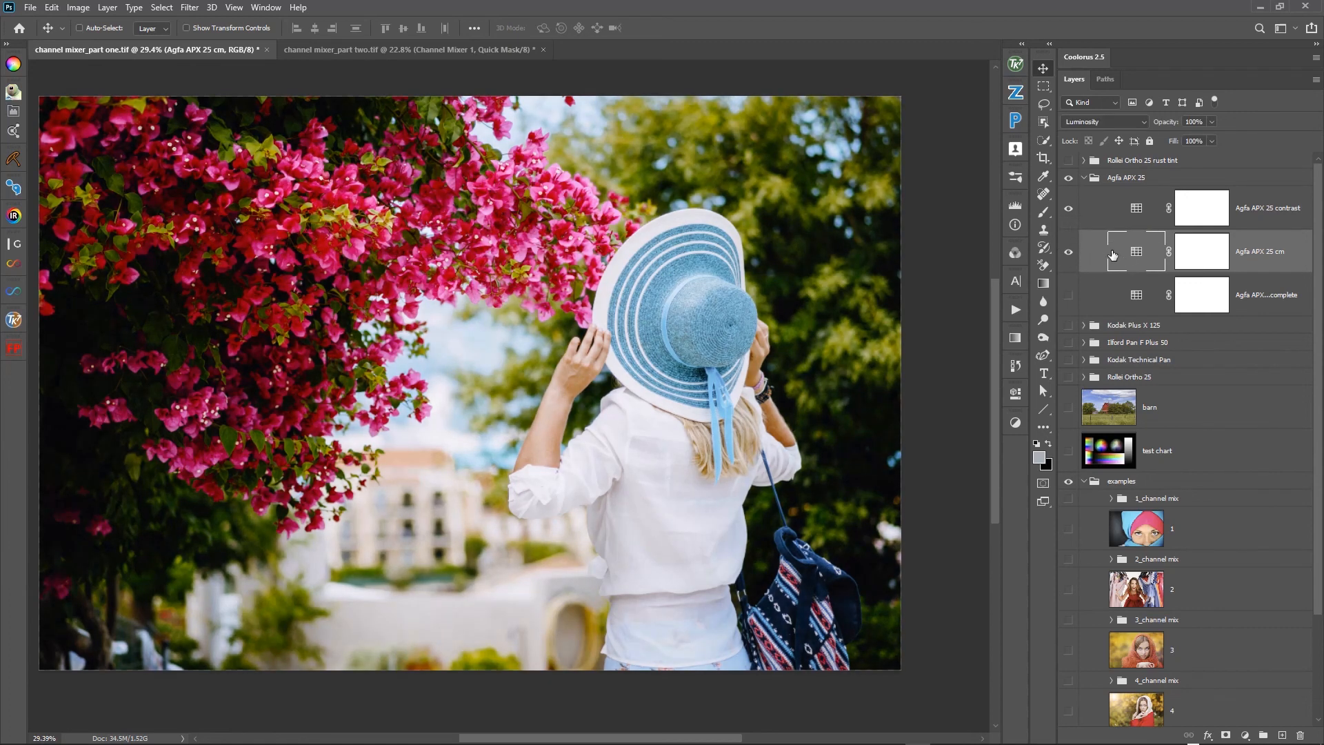
pyautogui.click(1071, 253)
pyautogui.click(1071, 253)
# - Set the Agfa APX 25 cm layer's blend mode to Normal and compare the photo with that layer and its group hidden and shown
pyautogui.click(1102, 124)
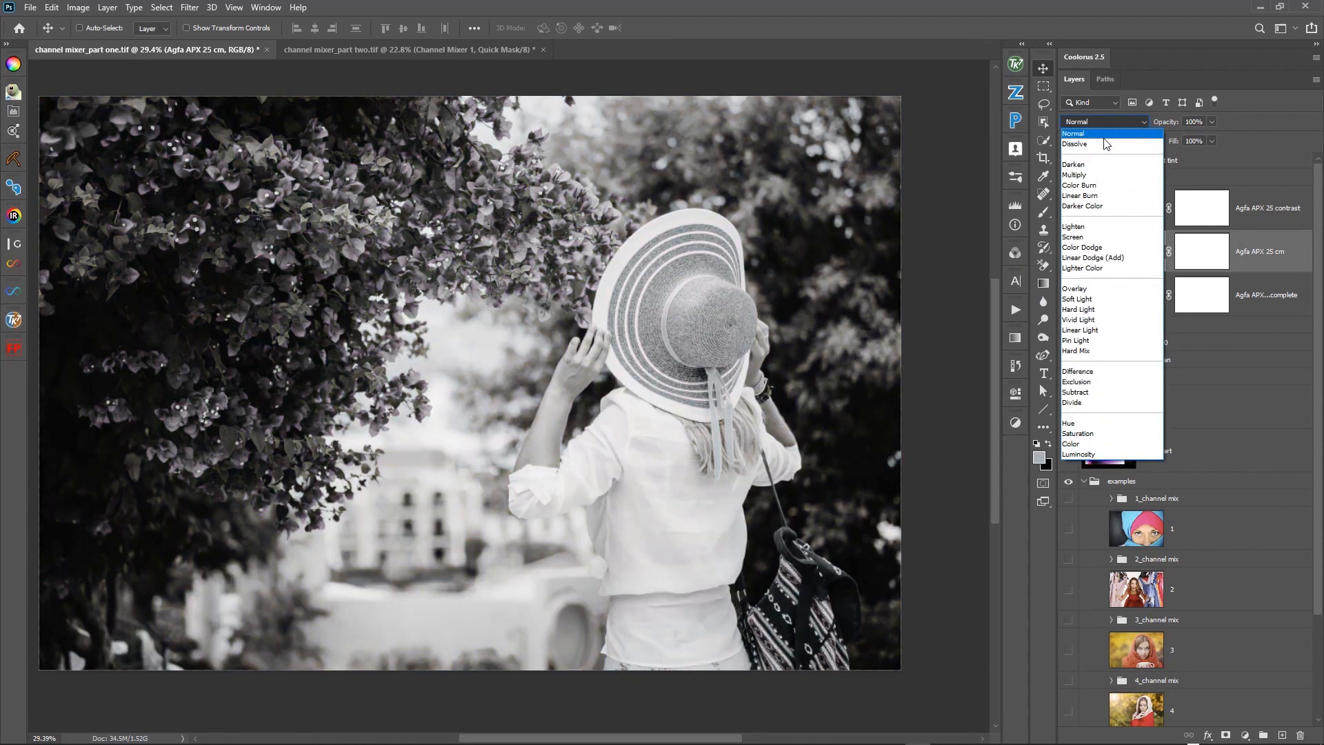
pyautogui.click(1104, 133)
pyautogui.click(1068, 252)
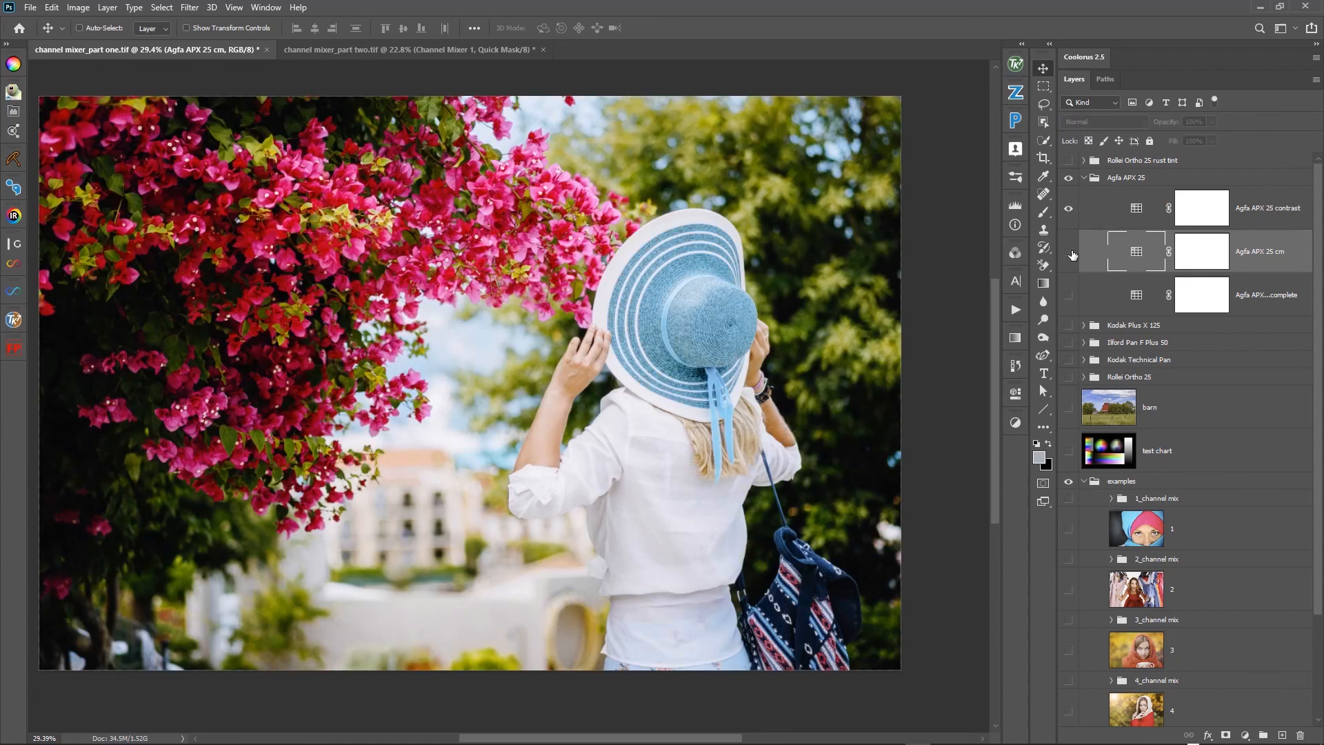
pyautogui.click(1068, 252)
pyautogui.click(1068, 178)
pyautogui.click(1069, 179)
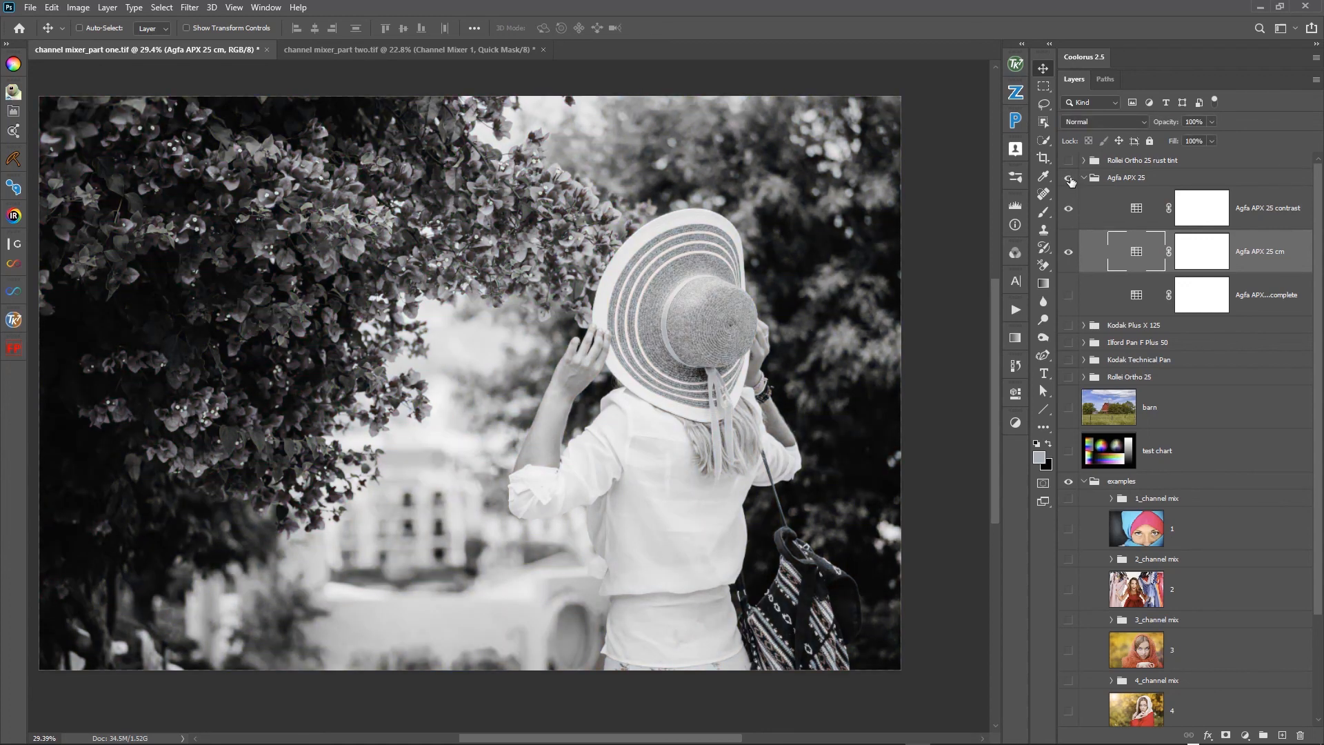
# - Set the Agfa APX 25 cm layer's blend mode to Luminosity and hide the Agfa APX 25 contrast layer
pyautogui.click(1202, 251)
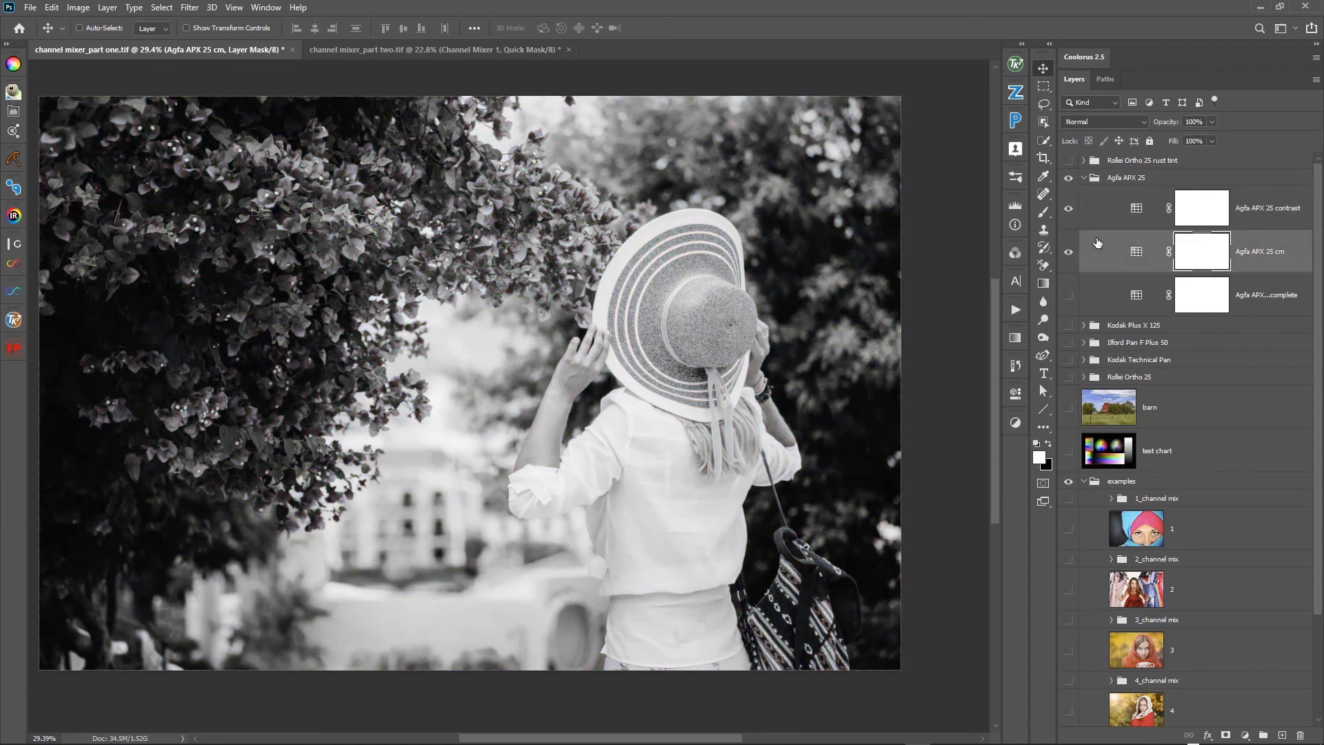
pyautogui.click(1091, 123)
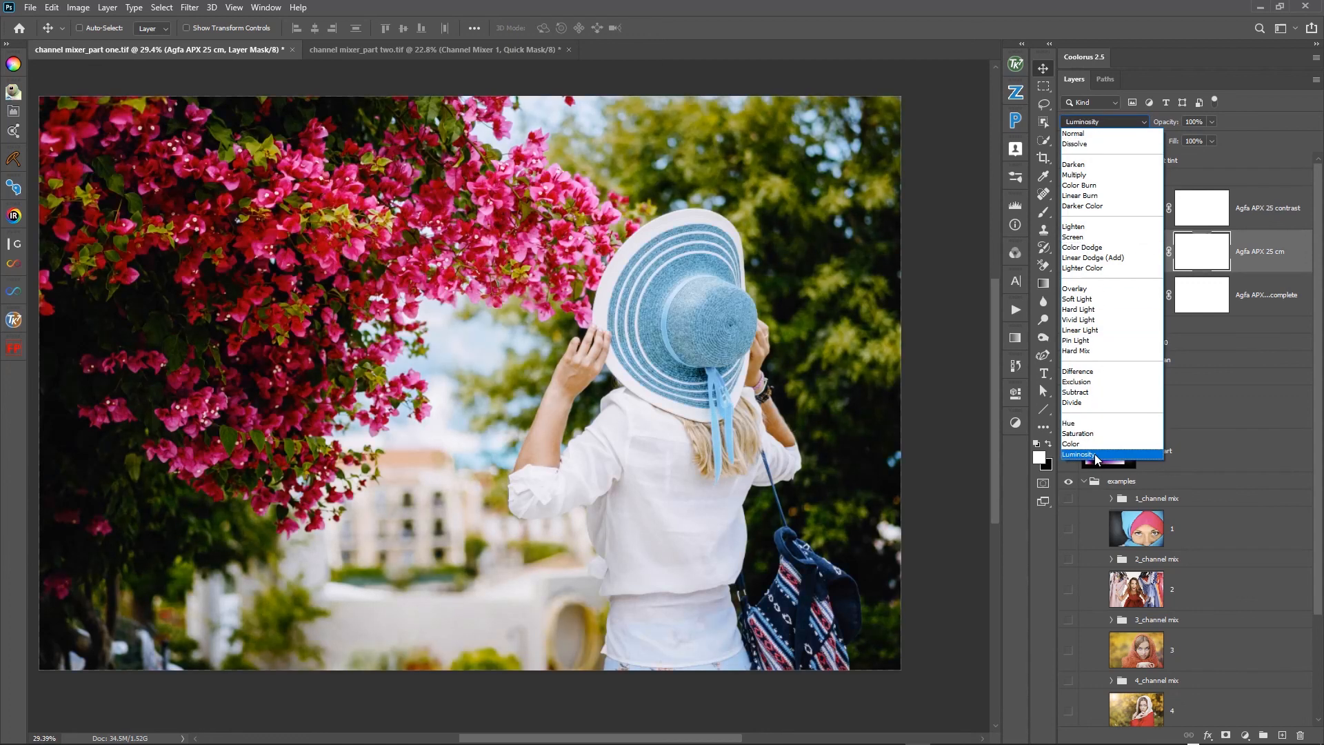
pyautogui.click(1100, 454)
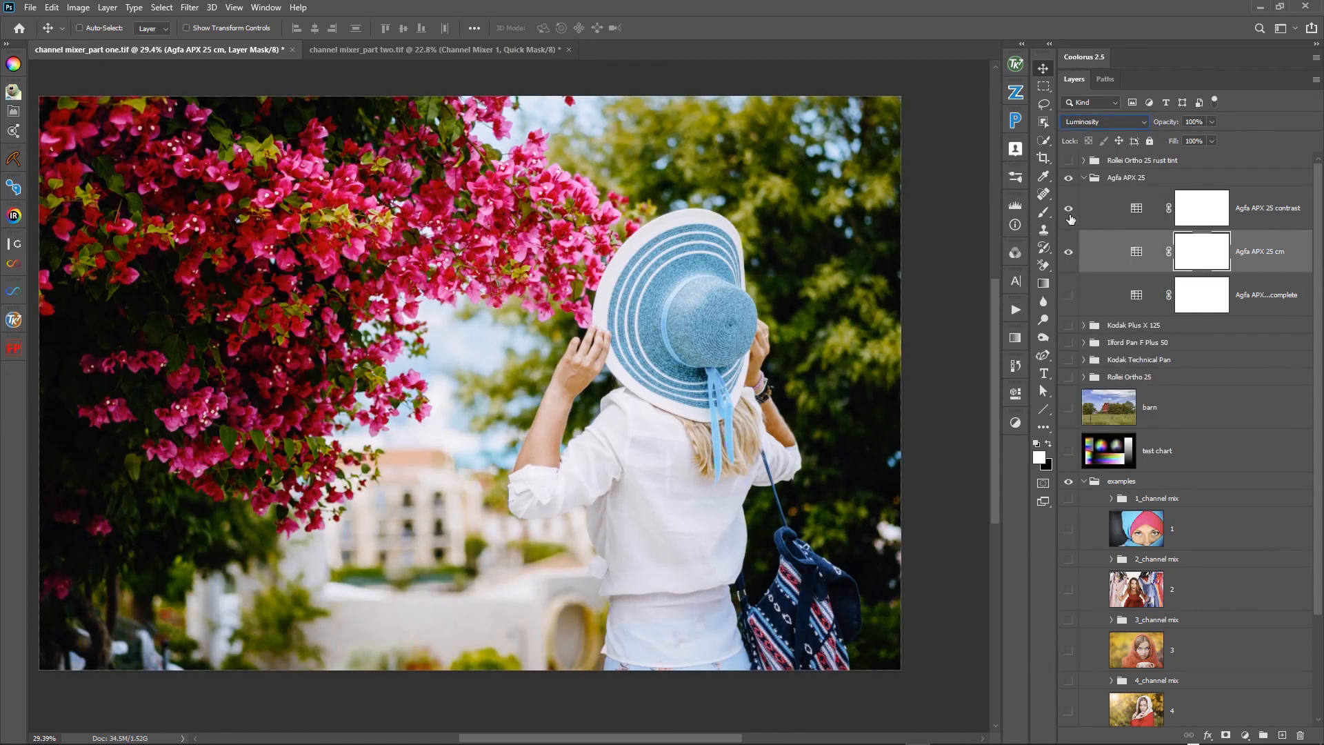
pyautogui.click(1071, 215)
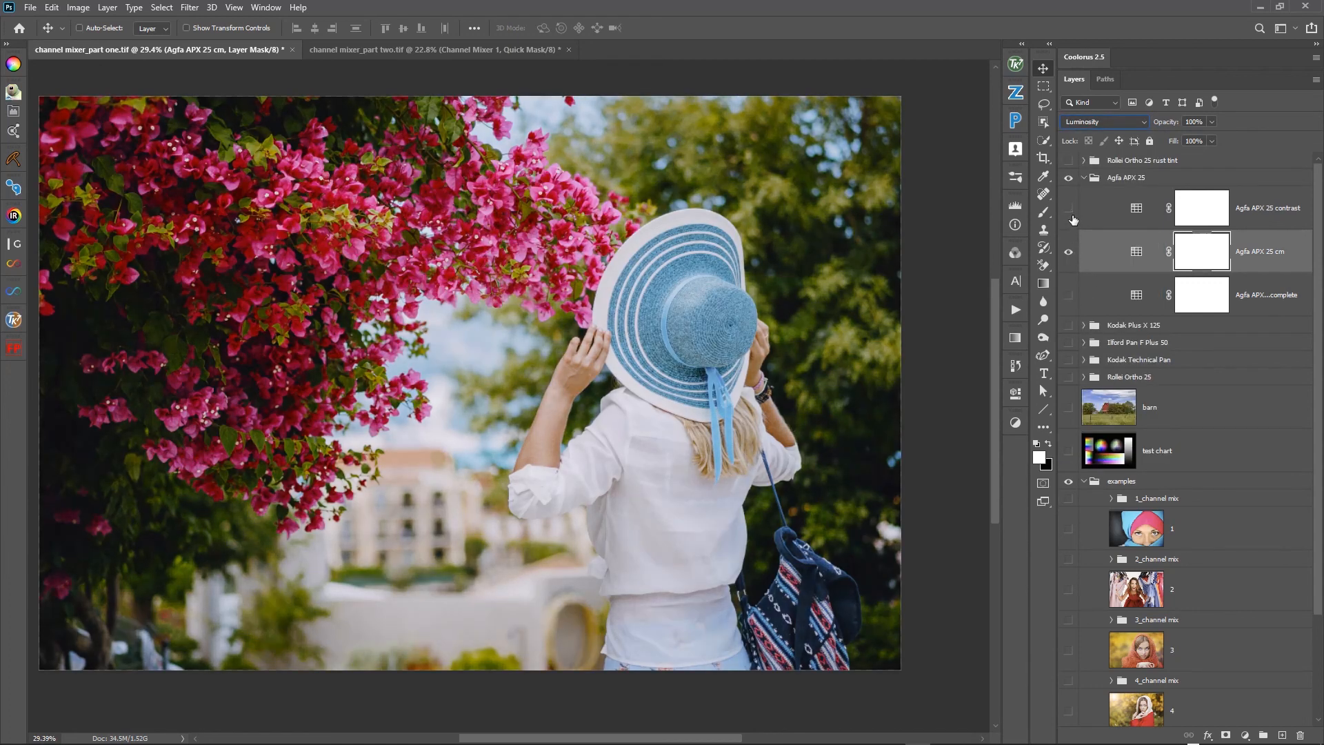
# - Compare the flower photo with the Agfa APX 25 contrast layer shown and hidden, leaving the layer visible
pyautogui.click(1072, 216)
pyautogui.click(1072, 216)
pyautogui.click(1071, 216)
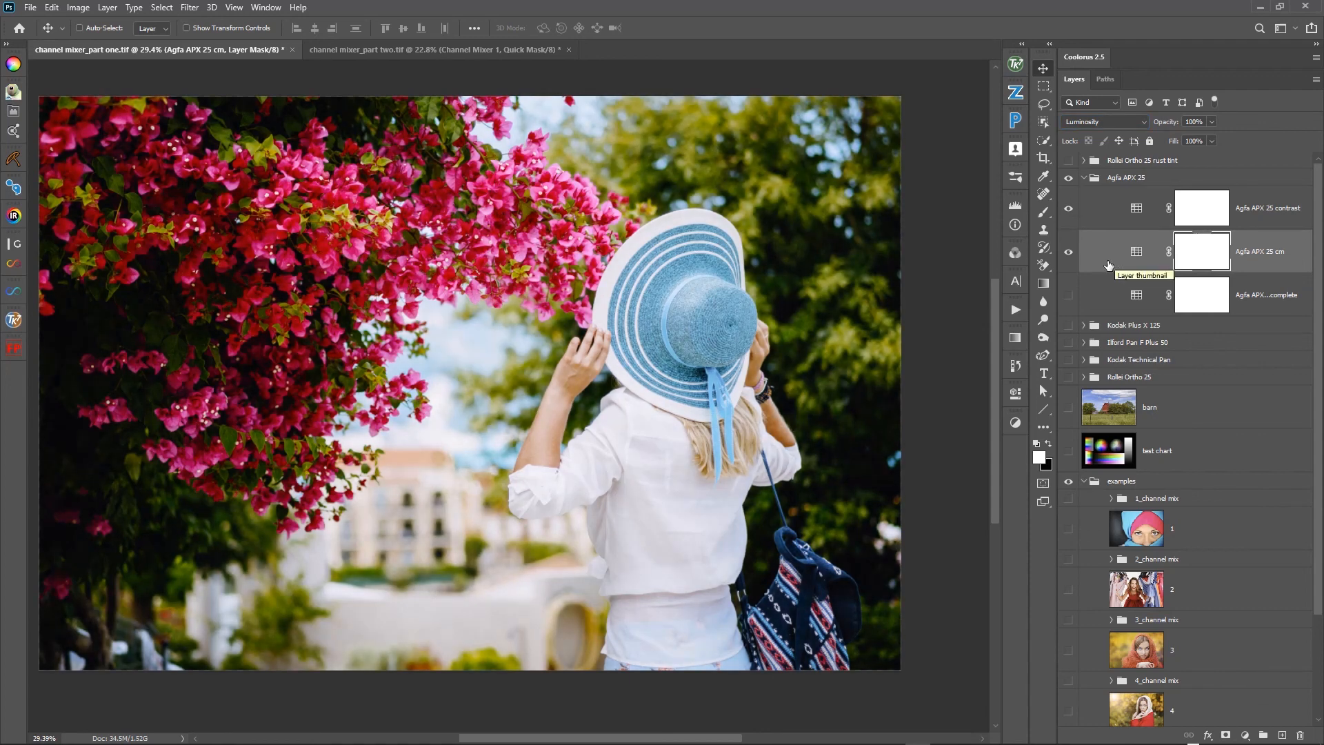
# - Add a Channel Mixer adjustment layer above the Agfa APX 25 cm layer and hide the Agfa APX 25 cm layer
pyautogui.click(1015, 422)
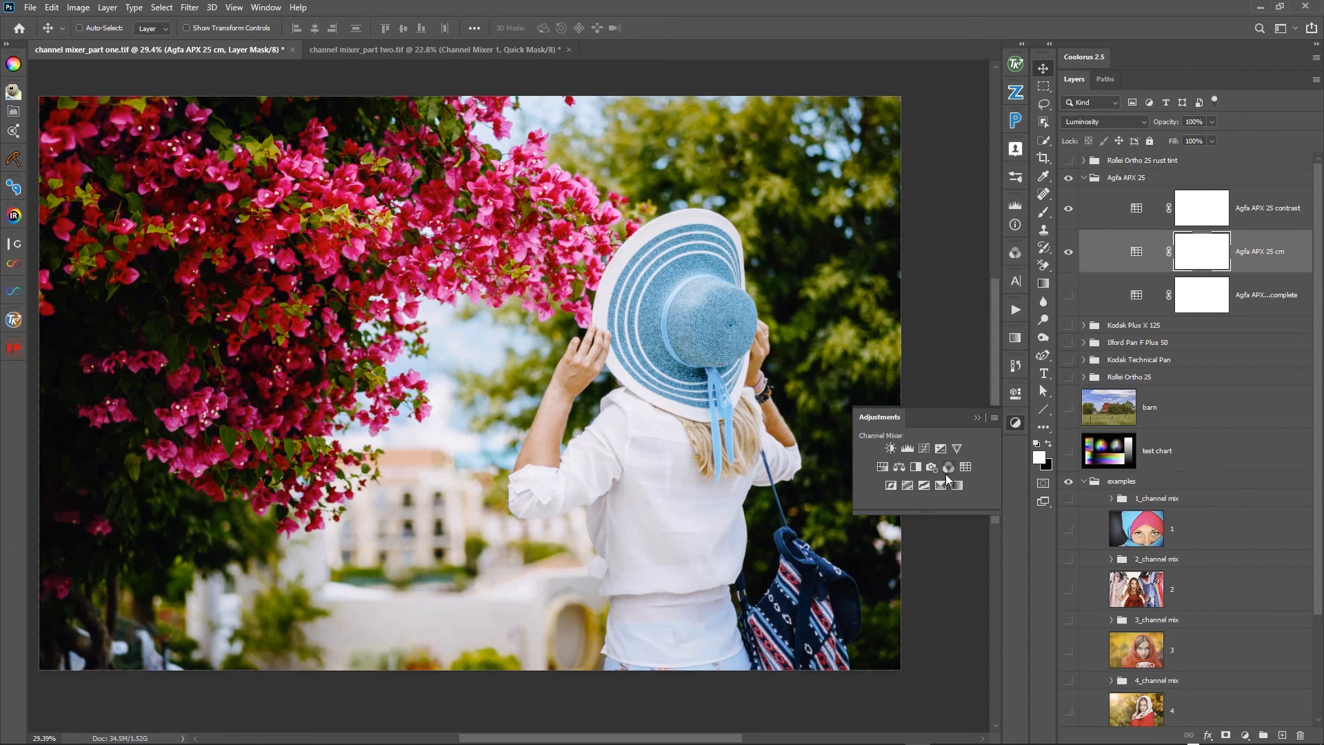
pyautogui.click(946, 472)
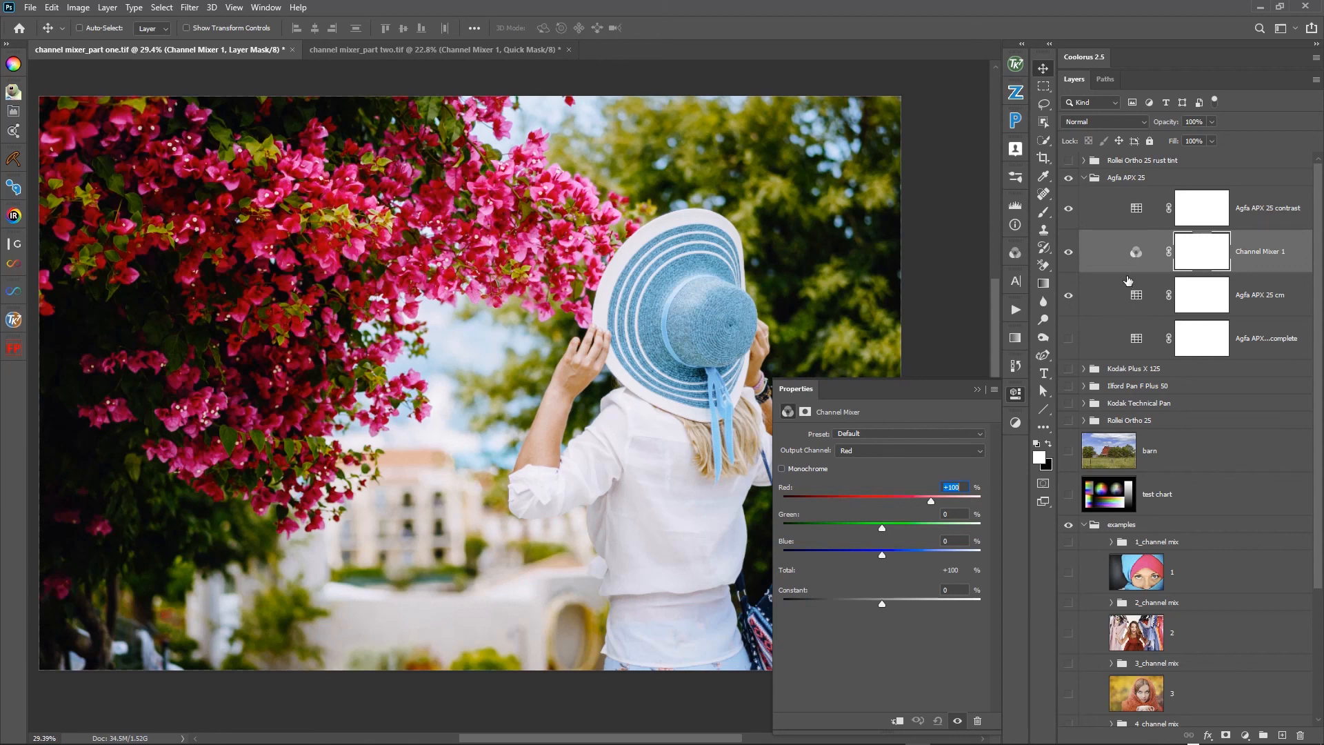
pyautogui.click(1069, 297)
pyautogui.click(1112, 252)
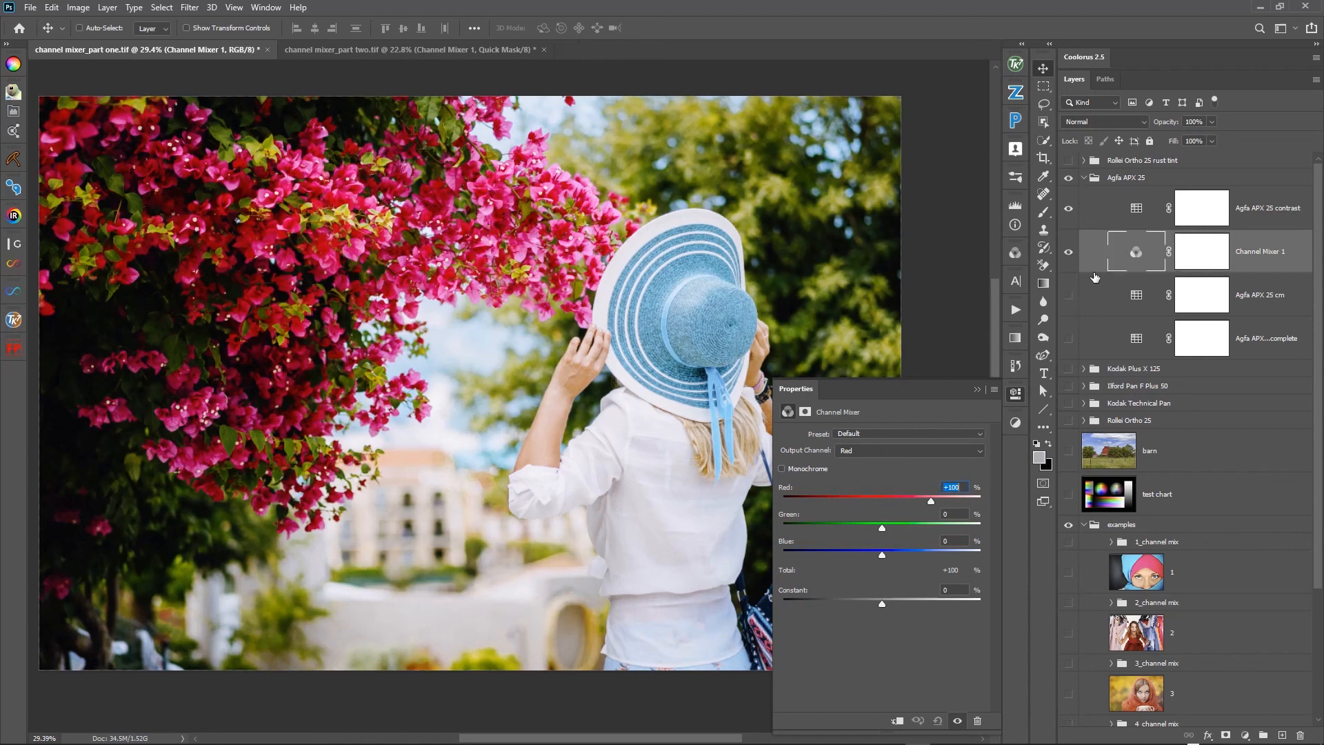
# - Make the new Channel Mixer monochrome in Luminosity blend mode, with Red +12, Green +77 and Blue +6
pyautogui.click(782, 469)
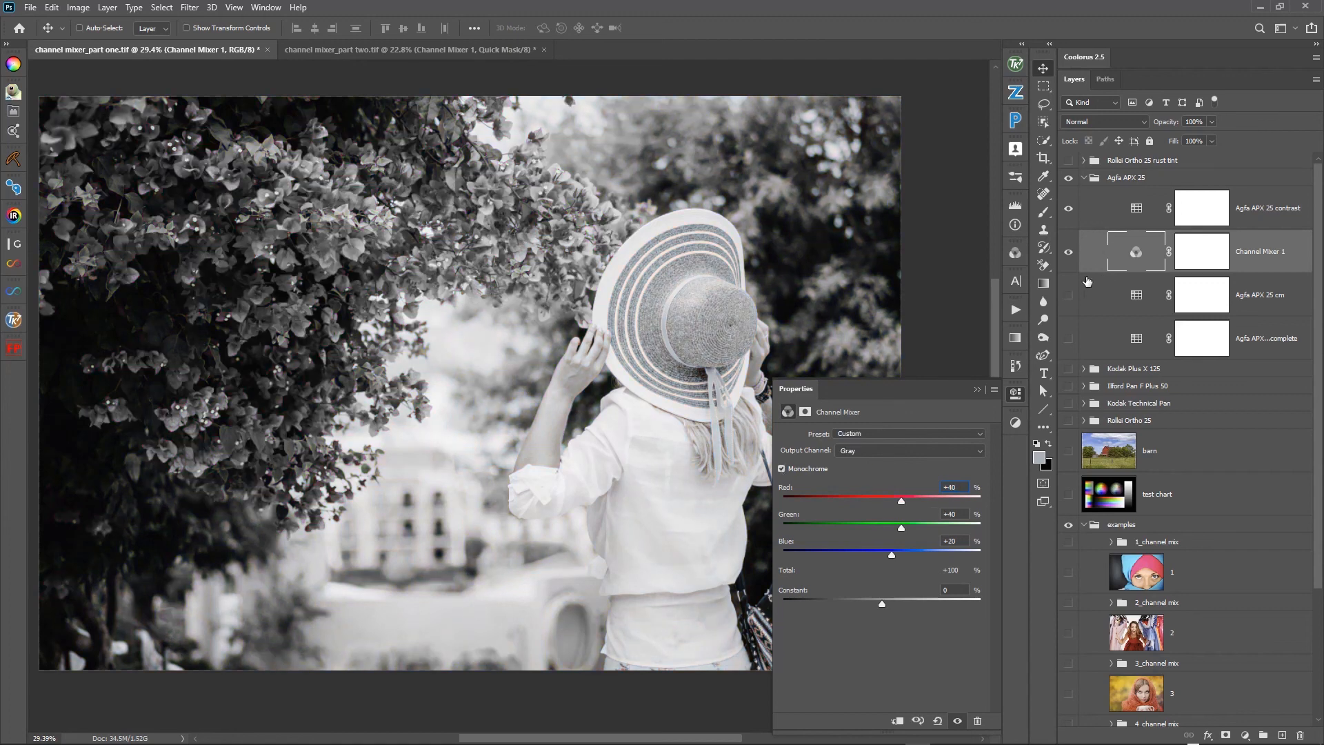
pyautogui.click(1127, 120)
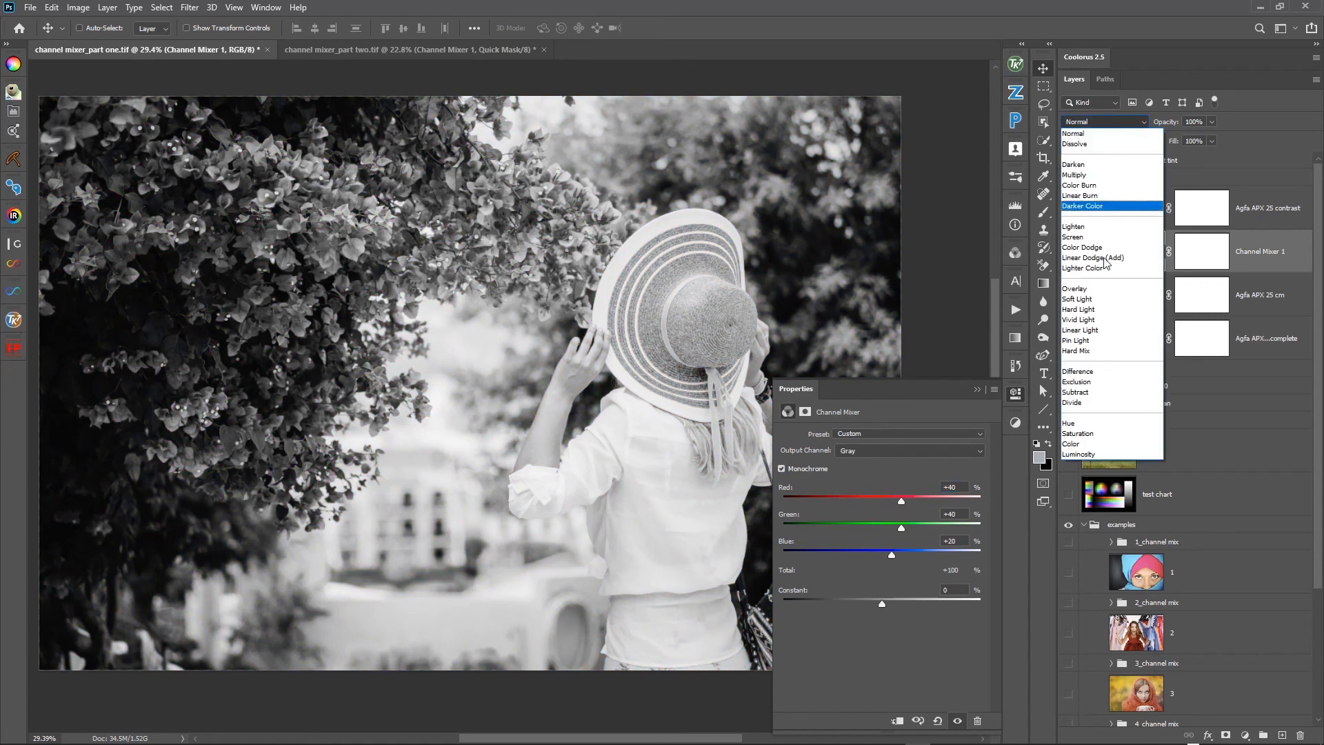
pyautogui.click(1099, 456)
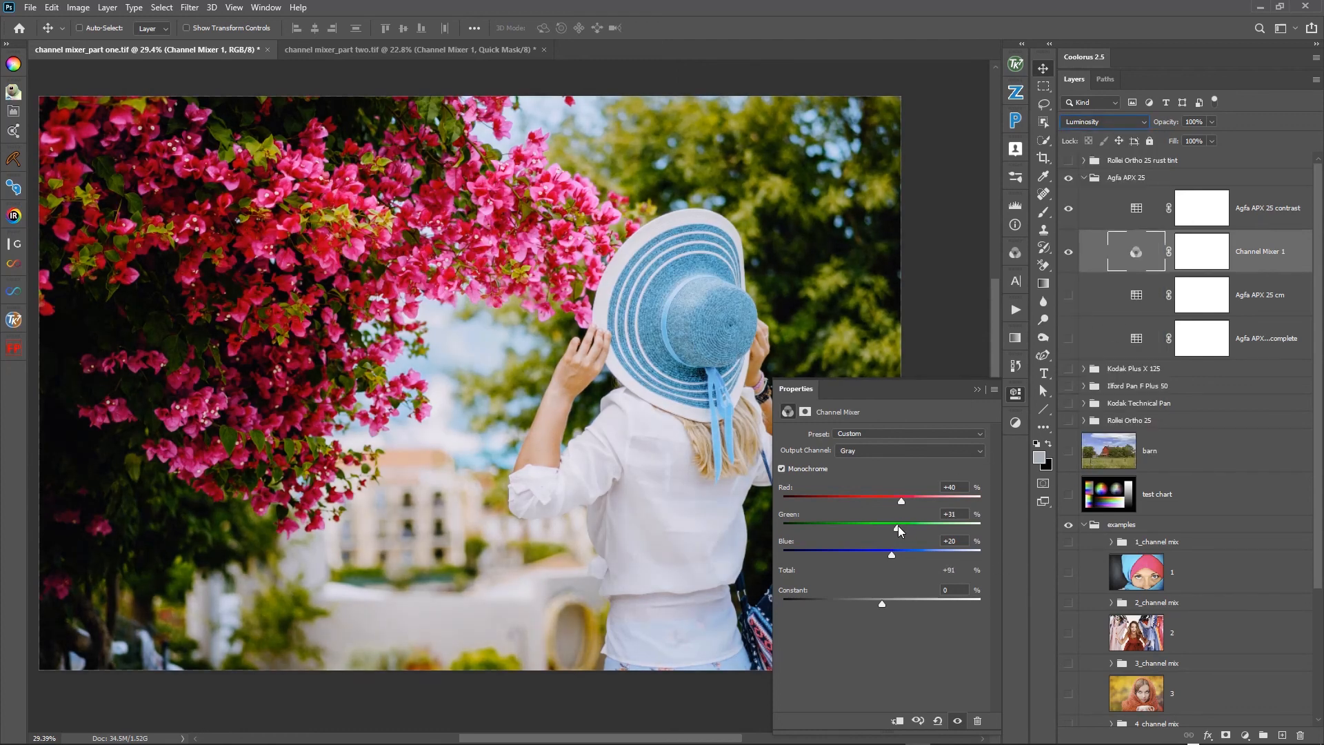
pyautogui.moveTo(900, 500); pyautogui.dragTo(920, 527)
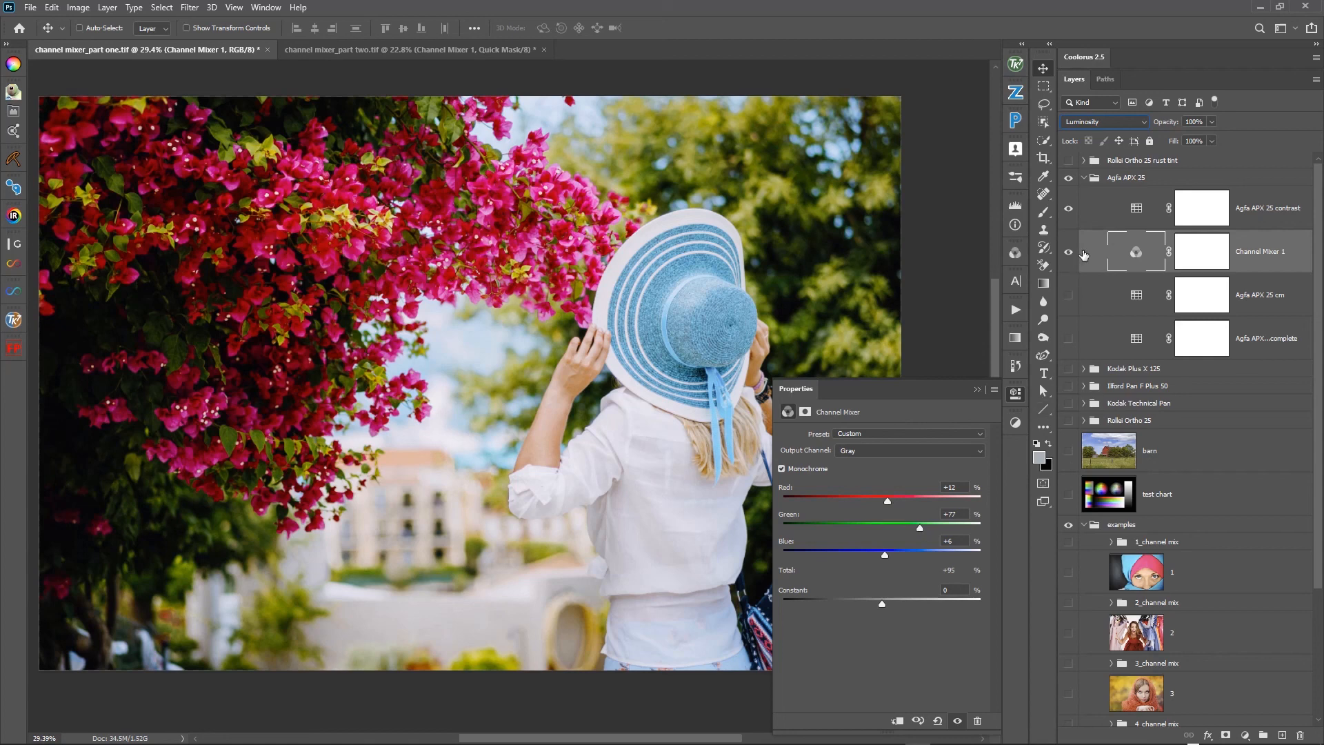
# - Compare the flower photo with the new Channel Mixer layer hidden and shown
pyautogui.click(1067, 261)
pyautogui.click(1067, 261)
pyautogui.click(1067, 261)
pyautogui.click(1066, 261)
# - Set the new Channel Mixer layer's blend mode to Normal
pyautogui.click(1097, 265)
pyautogui.click(1093, 123)
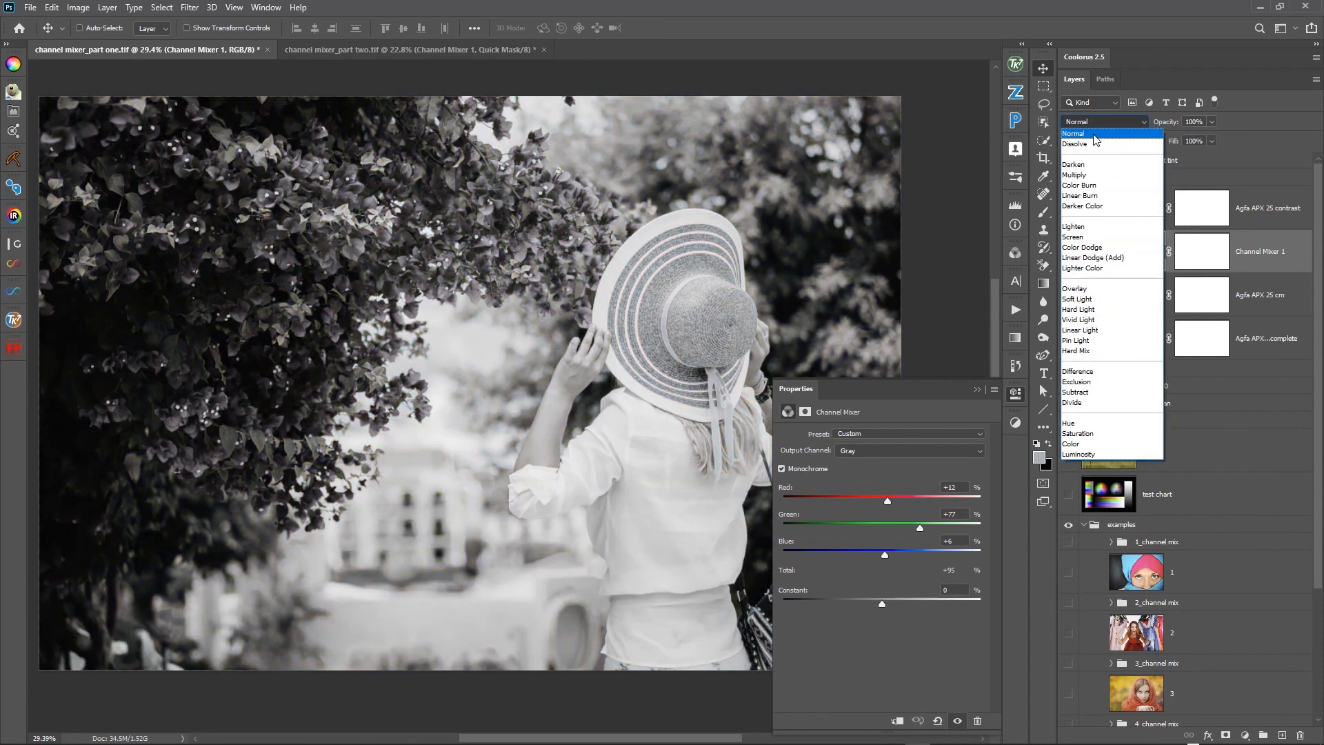
pyautogui.click(1073, 133)
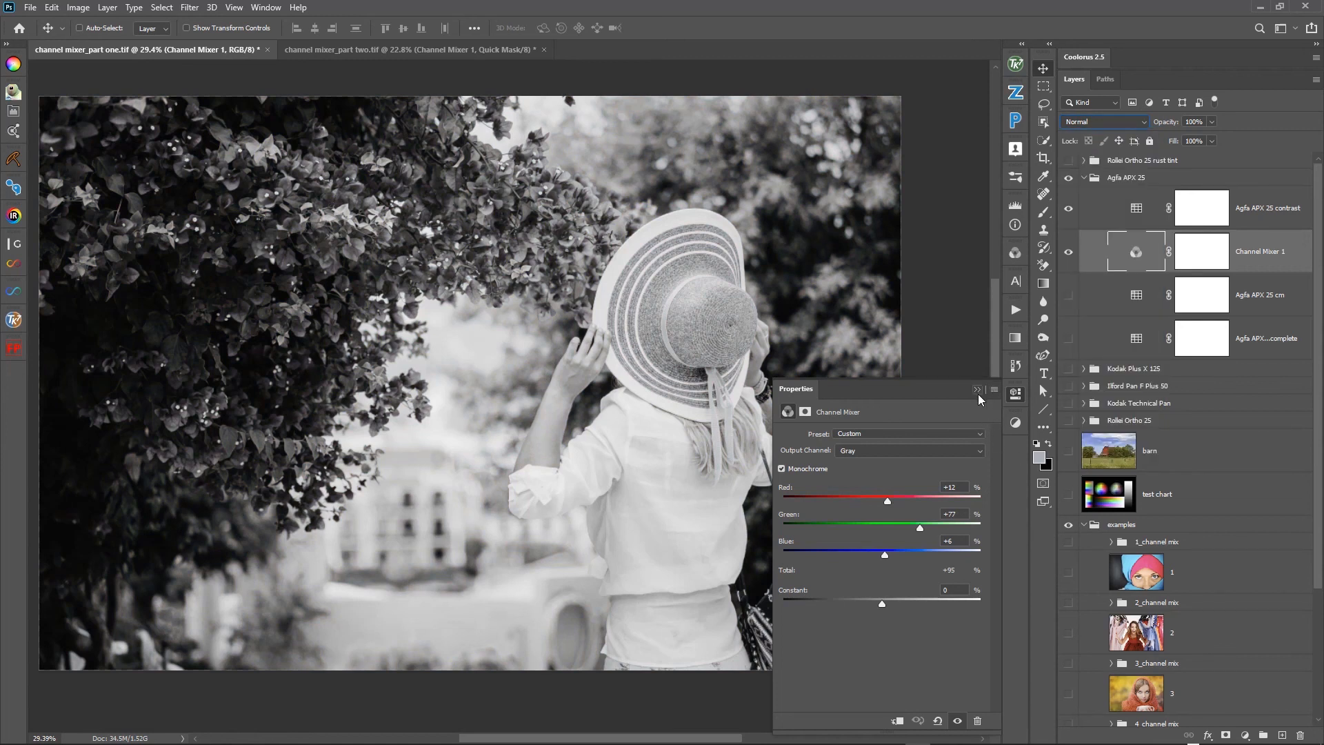